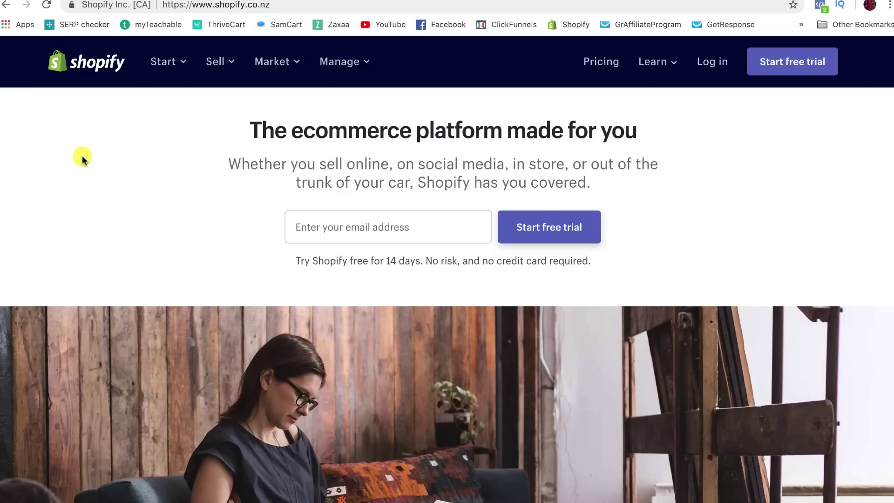
# Step: Enter the sign-up email address and start the Shopify free trial
pyautogui.click(359, 225)
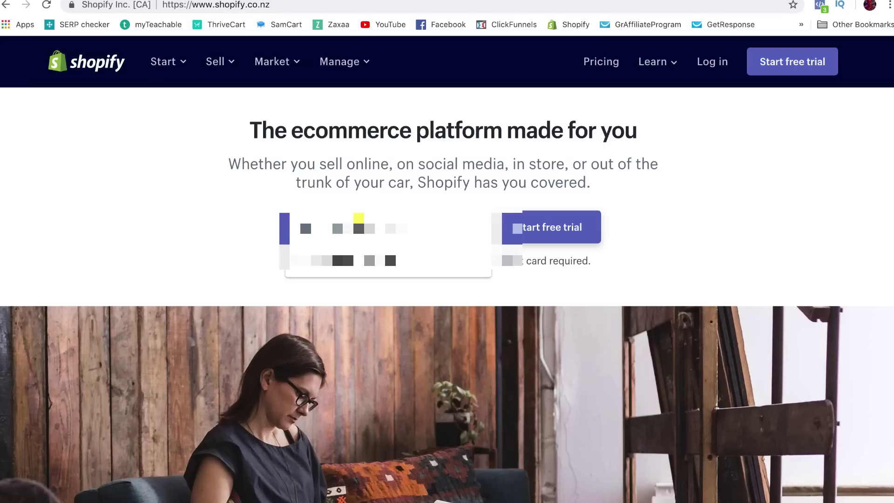
pyautogui.write('i')
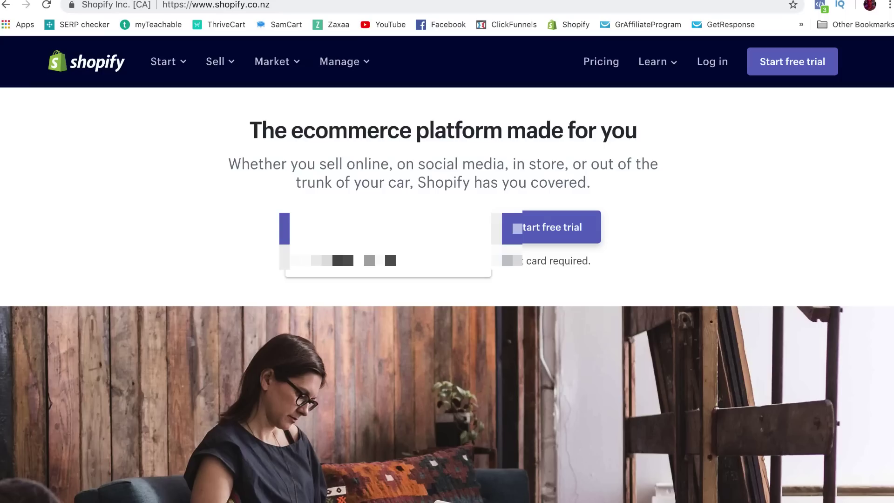
pyautogui.write('nfo@')
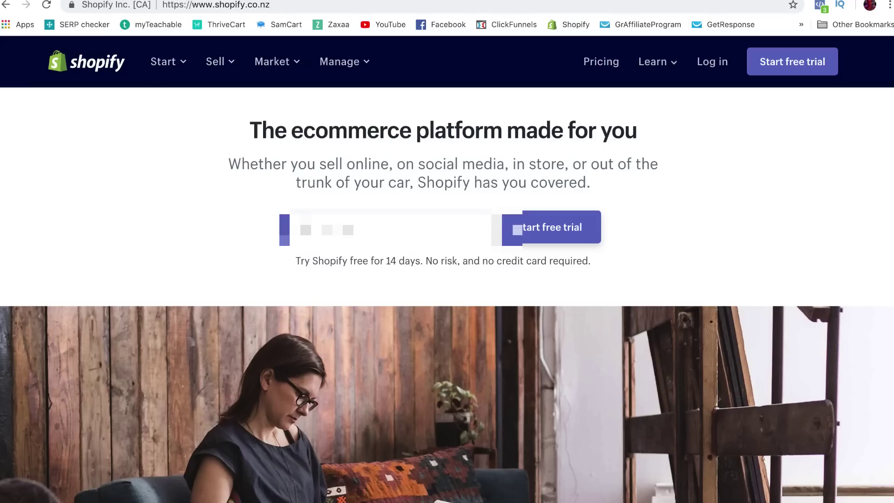
pyautogui.write('.com')
pyautogui.click(554, 227)
# Step: Set the account password and store name 'fishingfreakss', then create the store
pyautogui.click(359, 251)
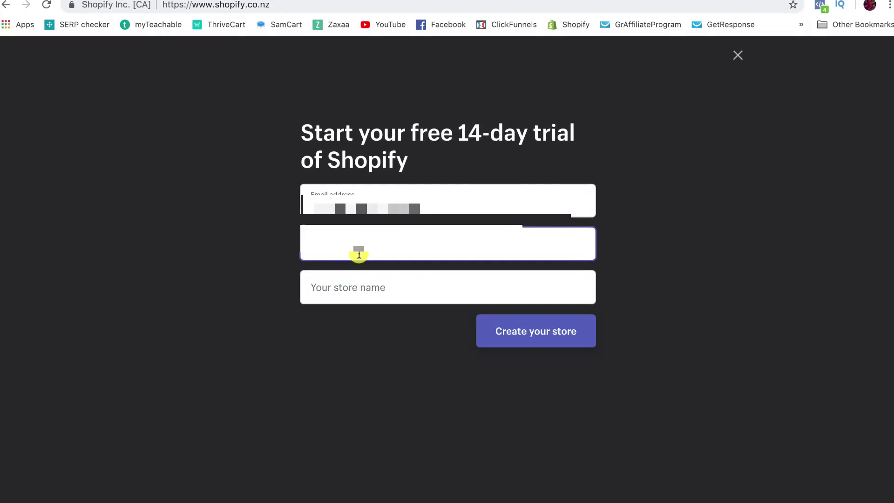
pyautogui.write('••••••••••••••••')
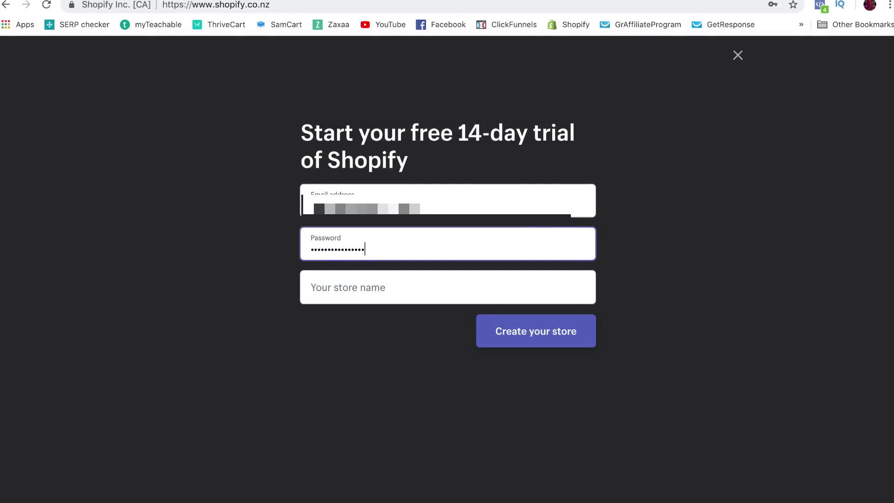
pyautogui.click(365, 287)
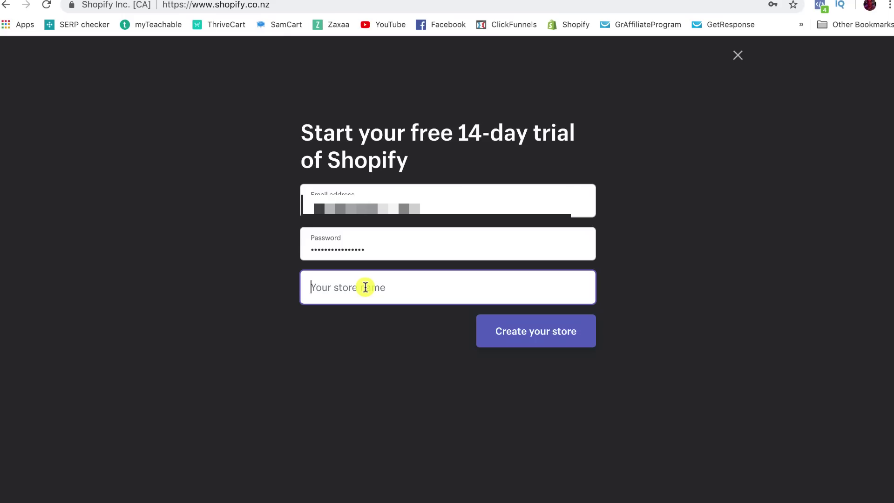
pyautogui.write('fishing')
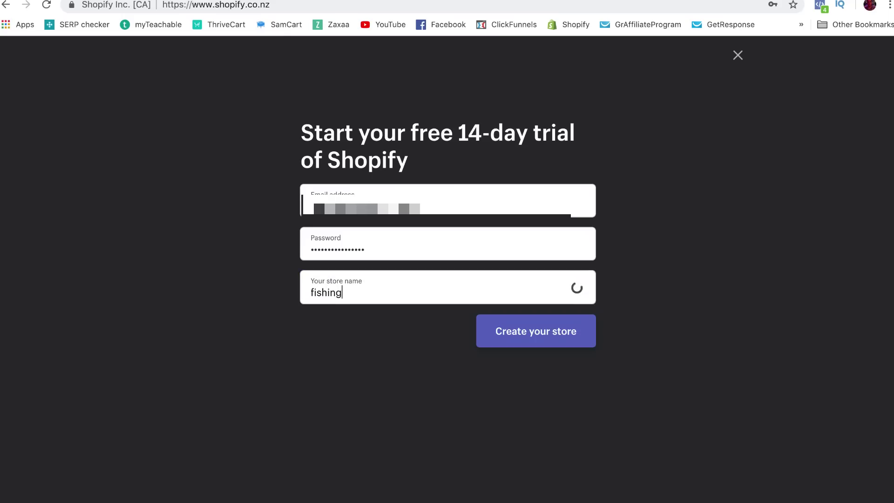
pyautogui.write('freaks')
pyautogui.click(355, 293)
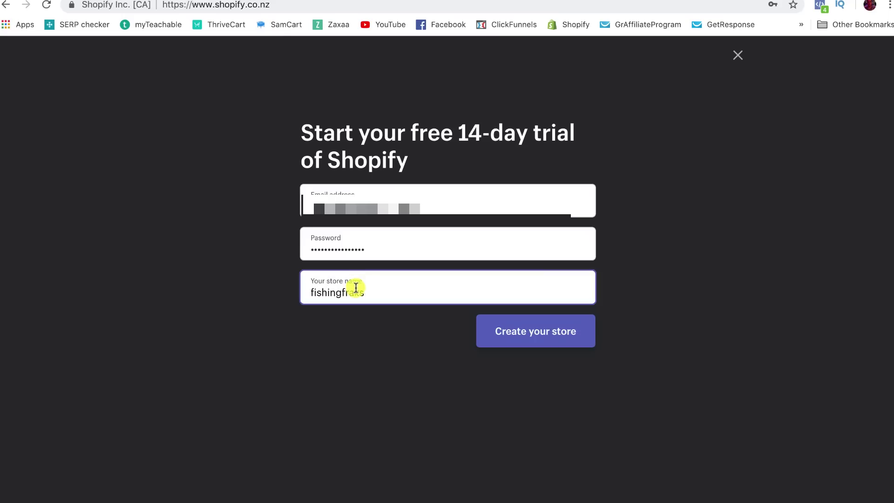
pyautogui.moveTo(342, 292); pyautogui.dragTo(375, 299)
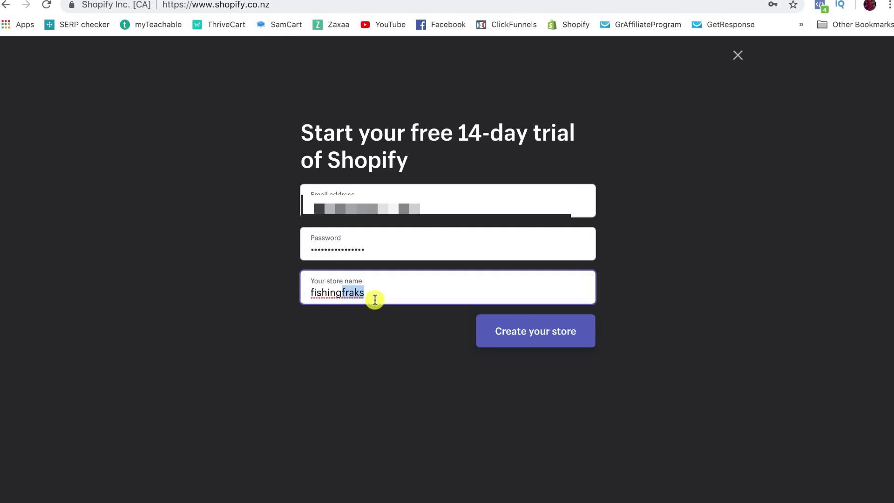
pyautogui.write('freaks')
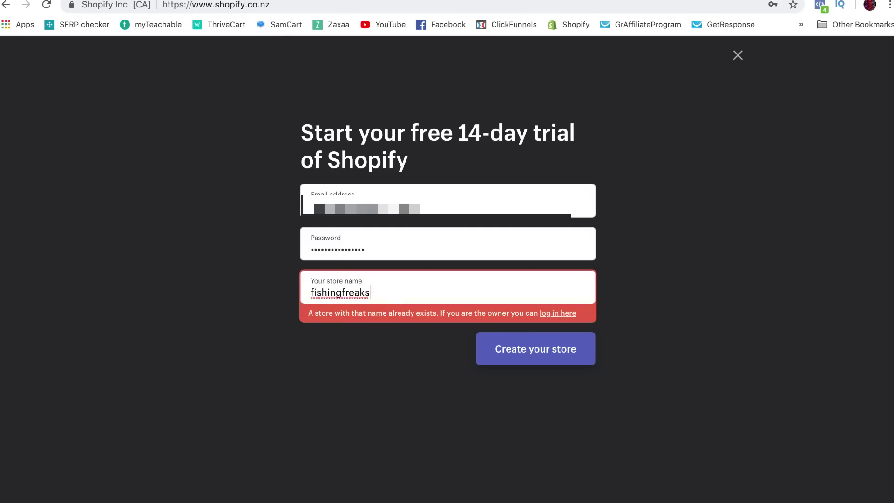
pyautogui.write('s')
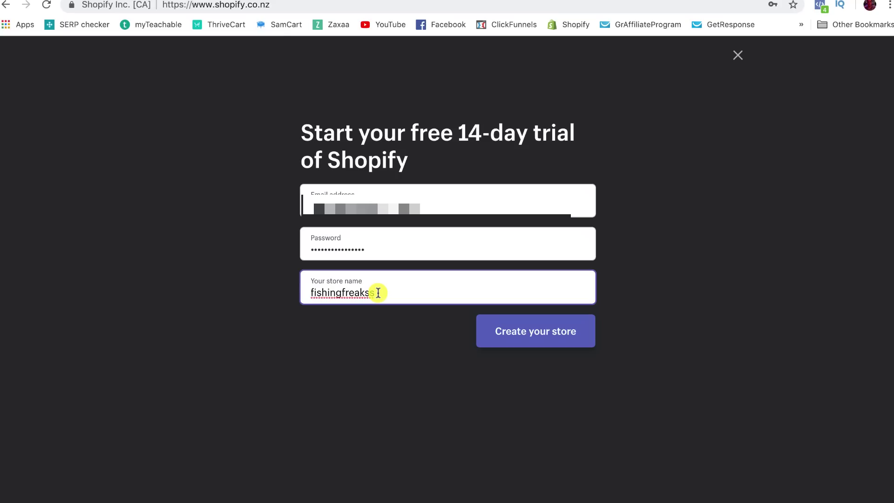
pyautogui.click(545, 329)
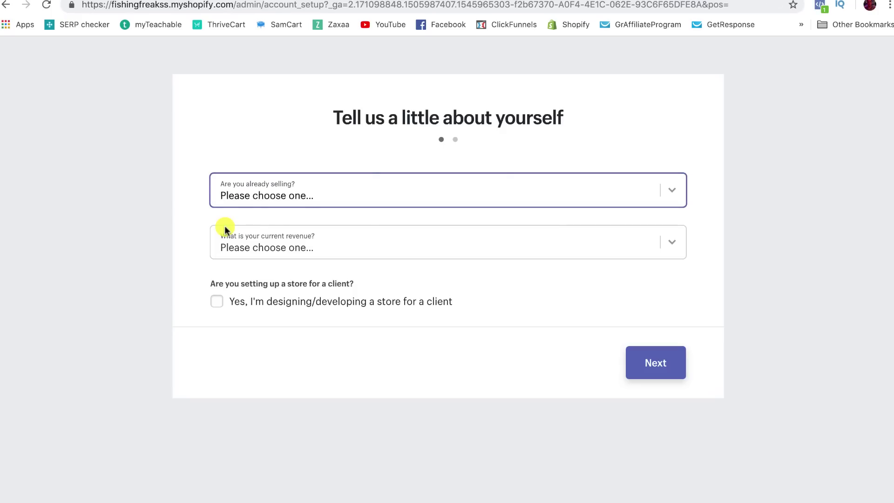
# Step: Answer 'I'm not selling products yet' with revenue 'Up to $5,000 NZD' and continue
pyautogui.click(311, 192)
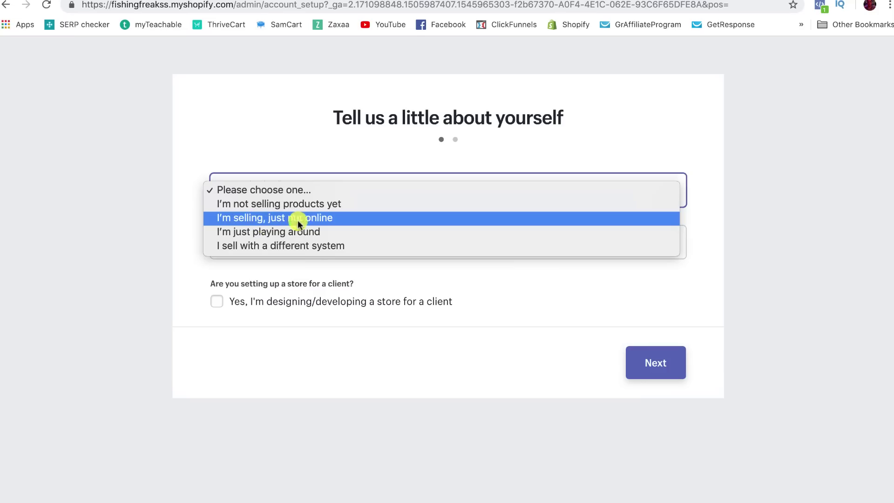
pyautogui.click(268, 204)
pyautogui.click(353, 243)
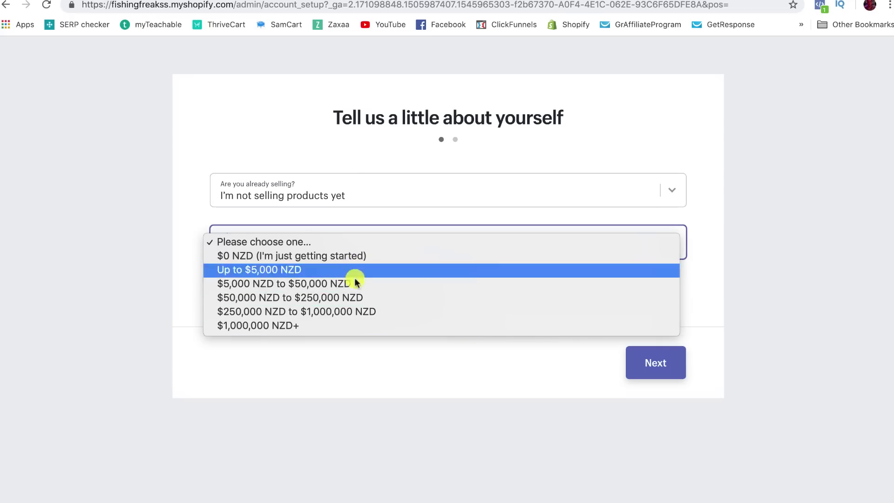
pyautogui.click(326, 269)
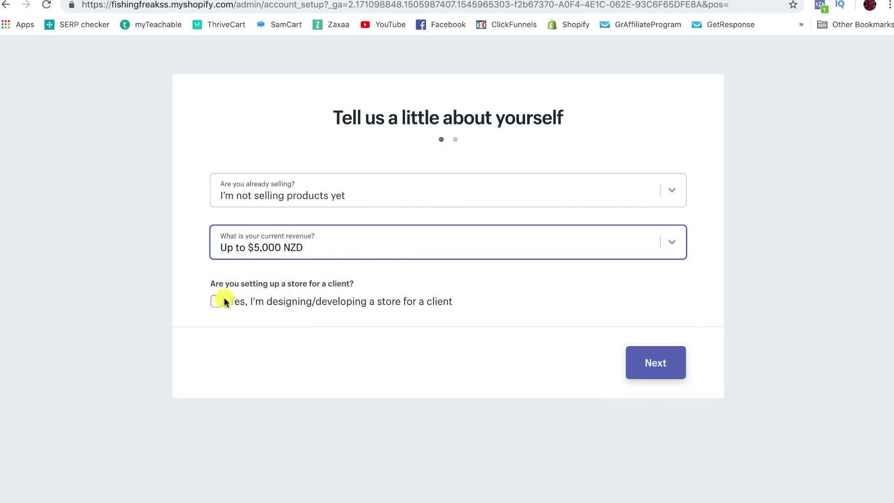
pyautogui.click(669, 348)
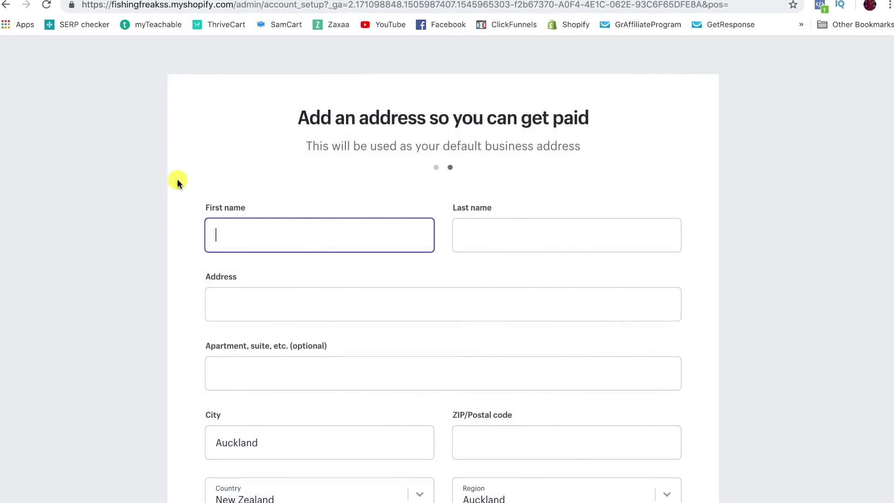
# Step: Autofill the business name, address, city, postcode and phone, then enter the store
pyautogui.press('Down')
pyautogui.press('Return')
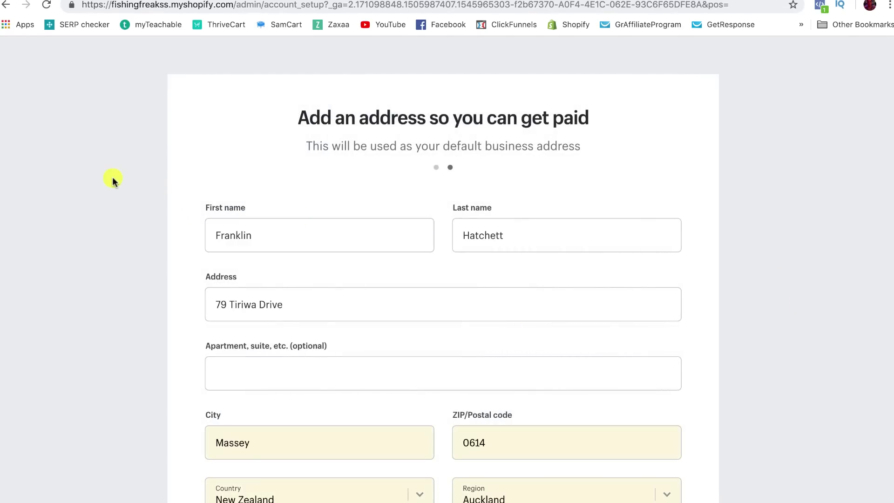
pyautogui.scroll(-5, 139, 174)
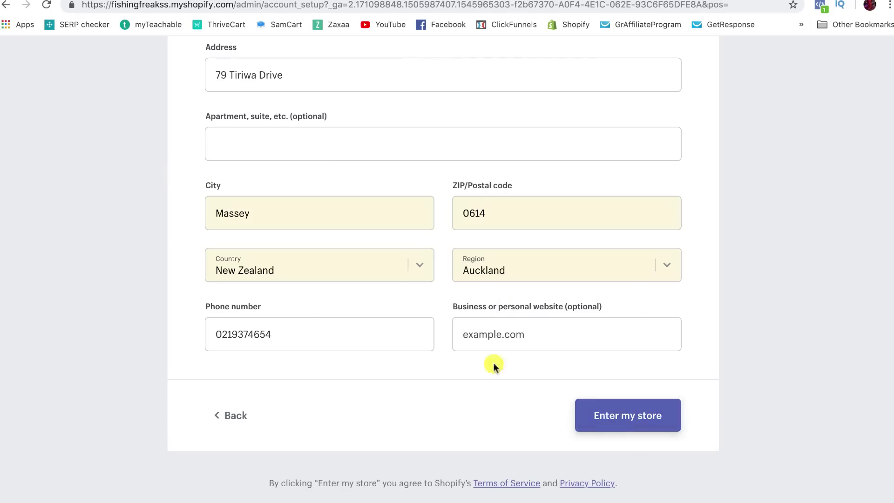
pyautogui.click(596, 415)
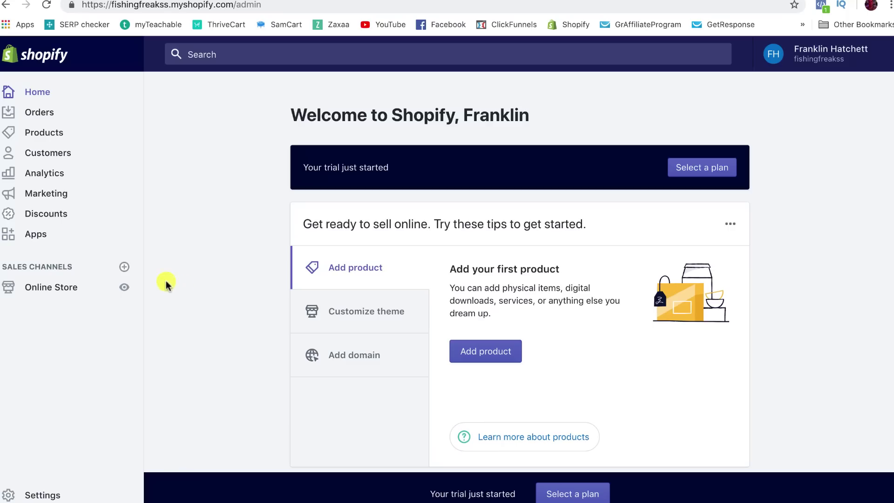
pyautogui.click(124, 287)
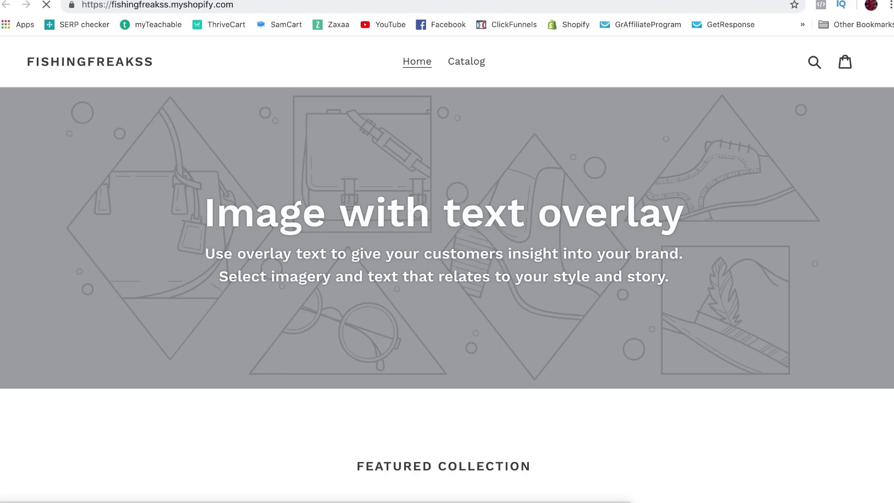
pyautogui.scroll(-20, 319, 122)
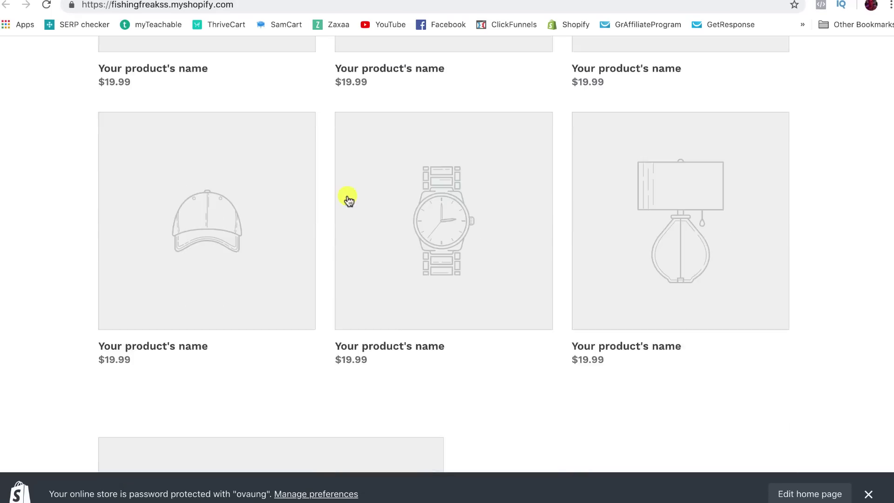
pyautogui.scroll(-9, 347, 195)
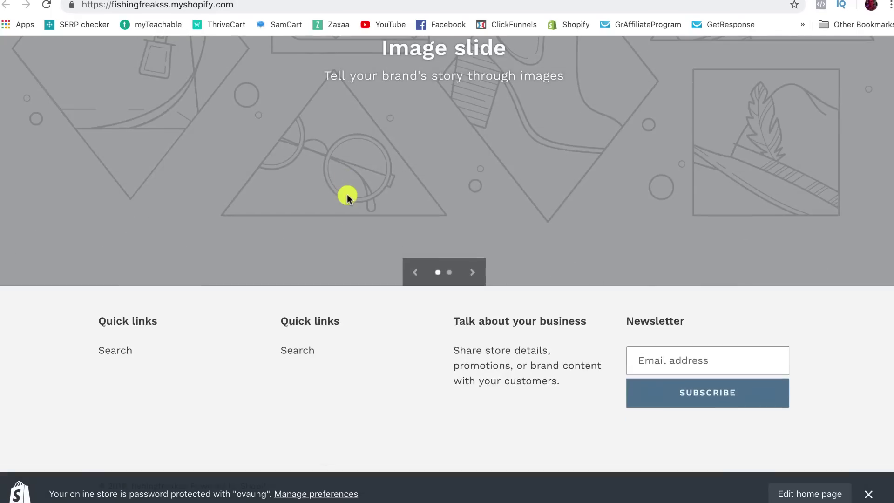
pyautogui.scroll(20, 347, 194)
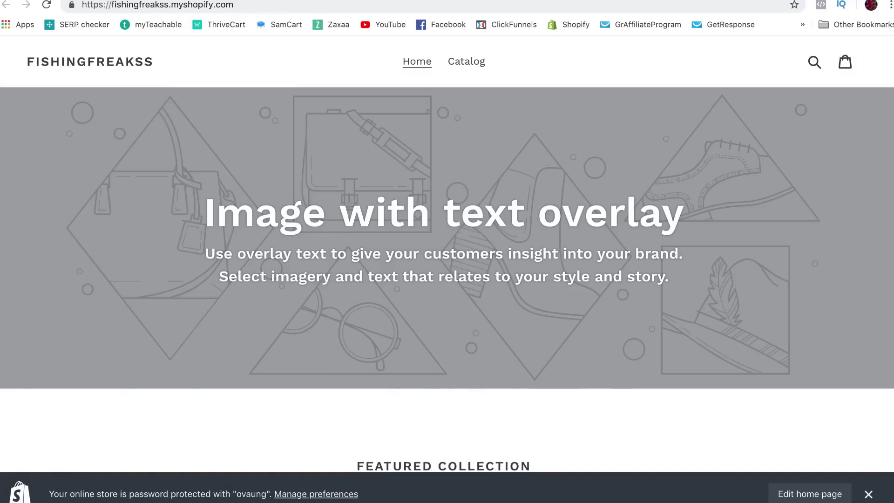
pyautogui.click(298, 0)
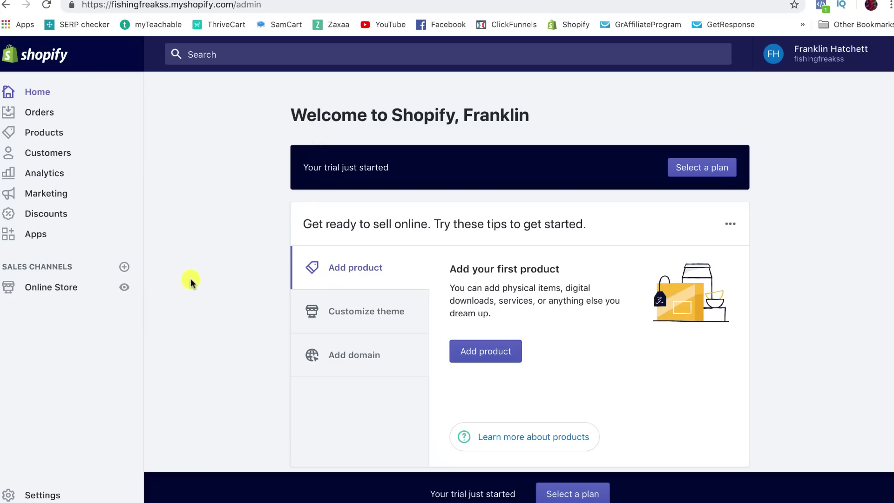
# Step: Go to Online Store themes and open the Explore free themes gallery
pyautogui.click(47, 290)
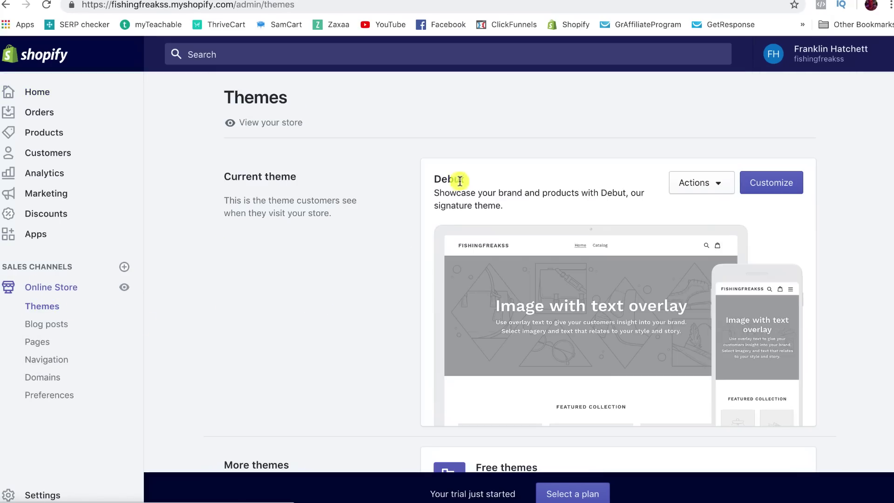
pyautogui.scroll(-2, 286, 163)
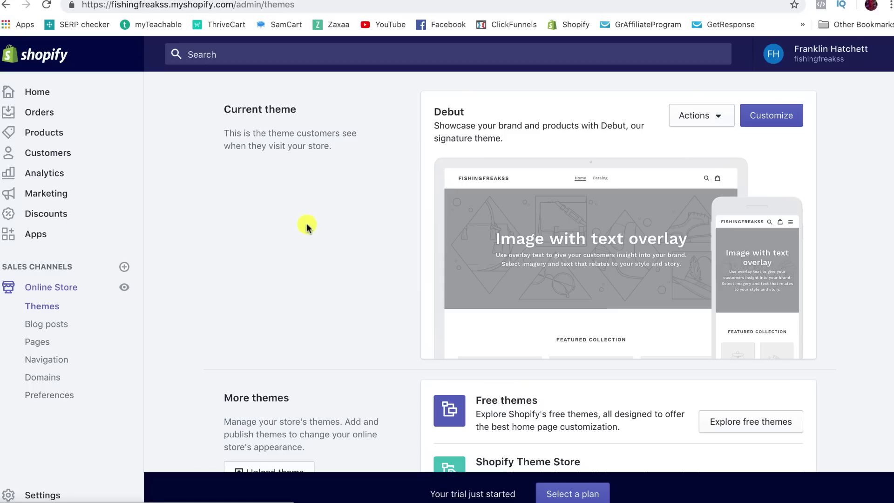
pyautogui.scroll(-2, 297, 282)
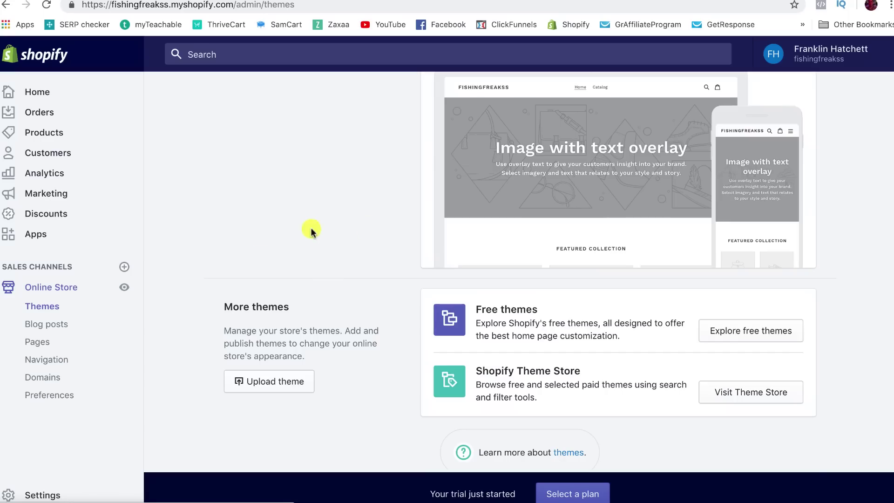
pyautogui.click(736, 330)
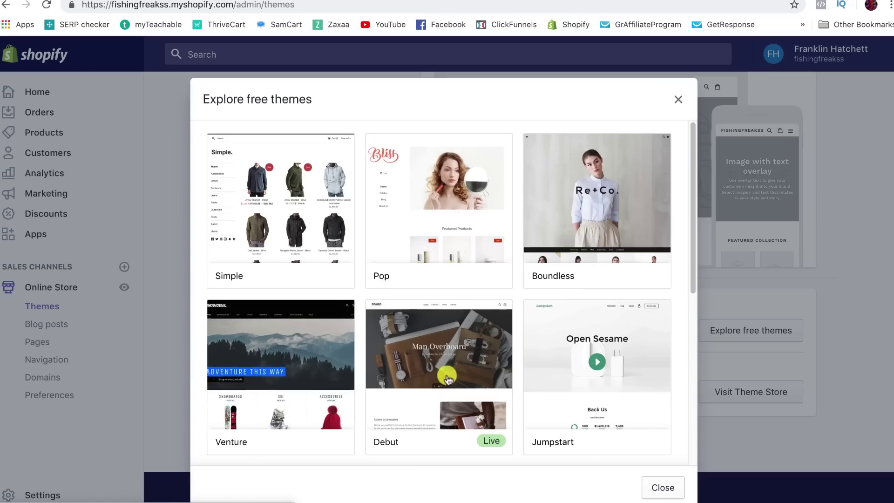
# Step: Preview Venture's Outdoors and Boxing styles, then add Venture in the Snowboards style
pyautogui.scroll(-6, 557, 283)
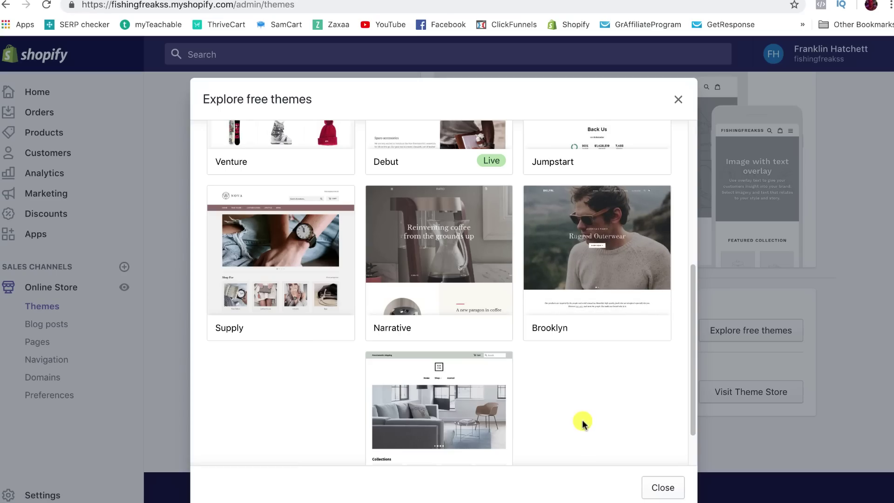
pyautogui.scroll(4, 575, 399)
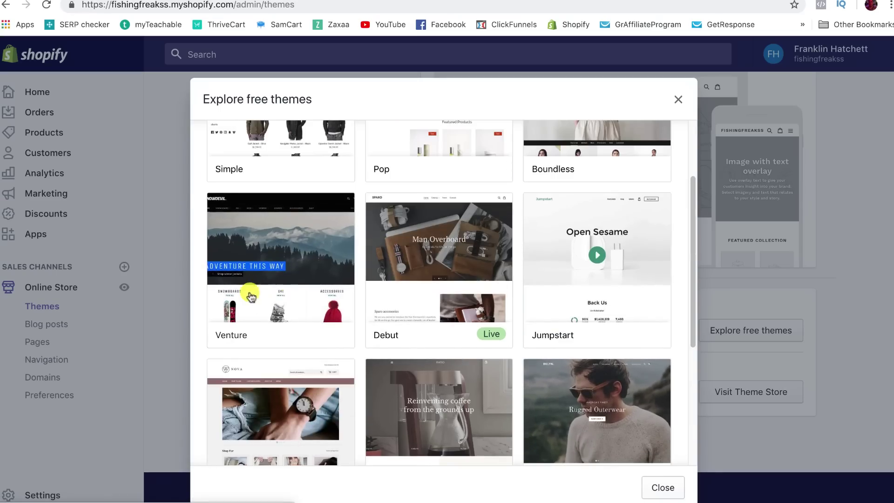
pyautogui.click(267, 290)
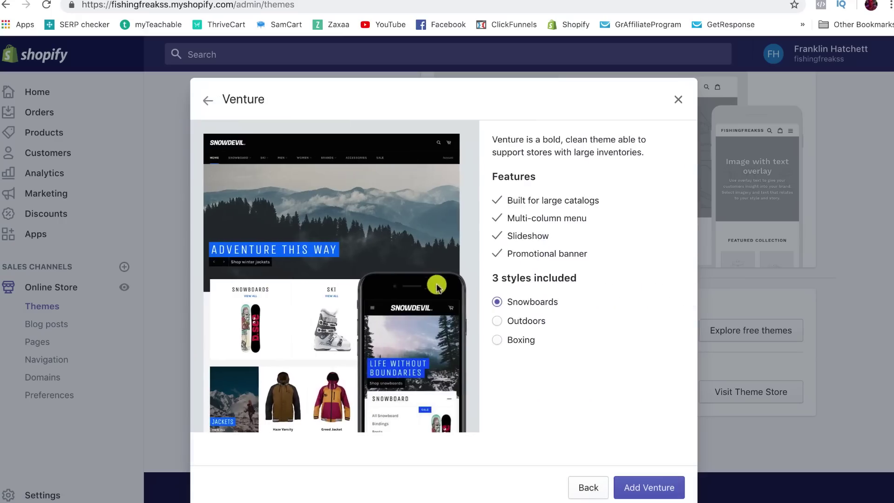
pyautogui.click(497, 321)
pyautogui.click(497, 339)
pyautogui.click(496, 302)
pyautogui.click(648, 489)
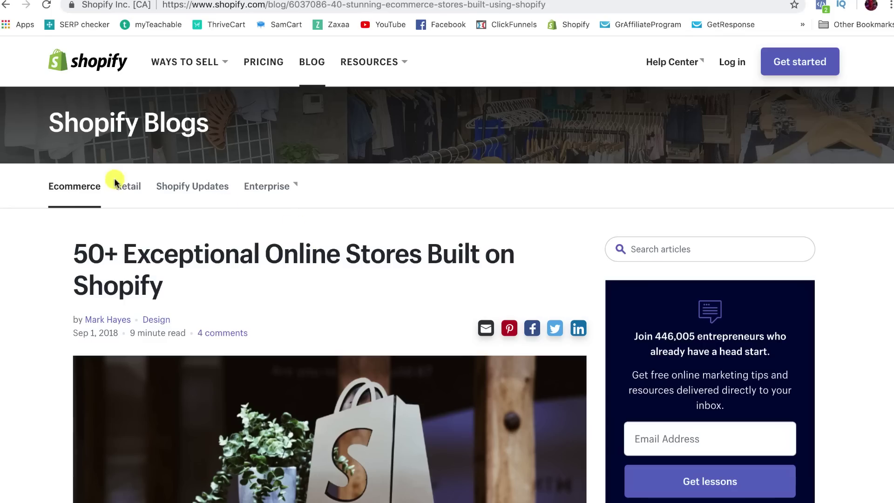
pyautogui.scroll(-3, 230, 230)
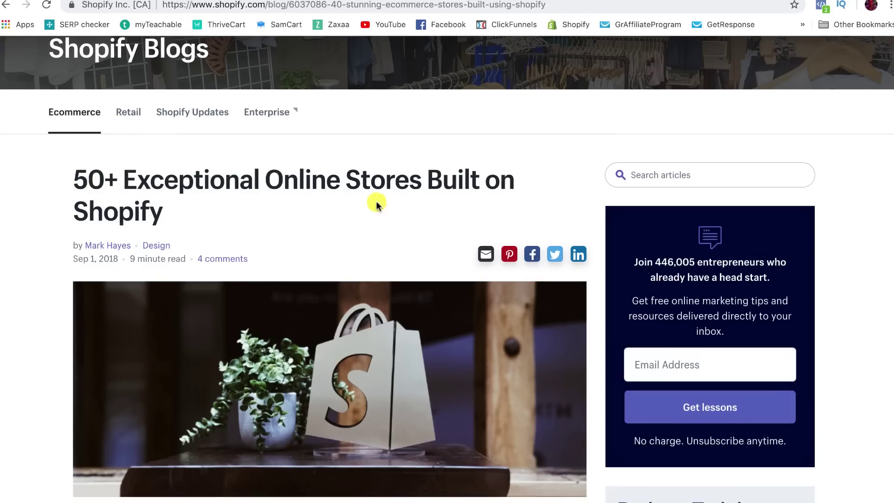
pyautogui.scroll(-20, 255, 193)
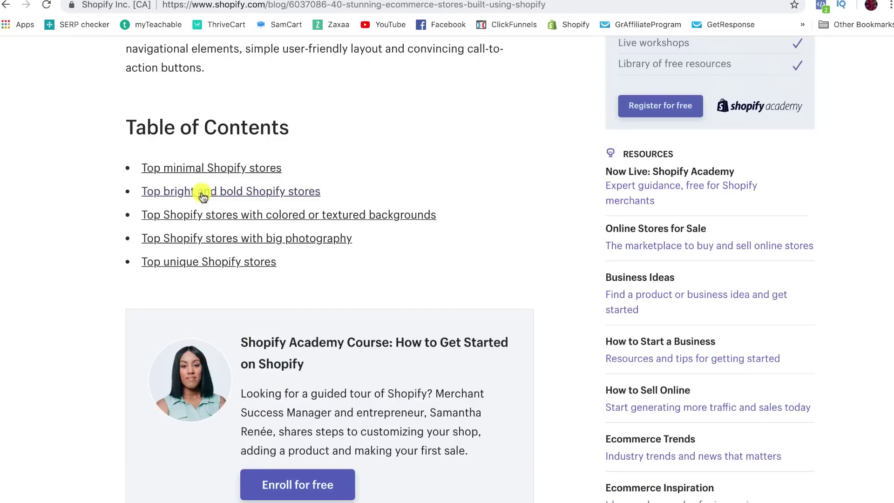
pyautogui.scroll(-20, 211, 180)
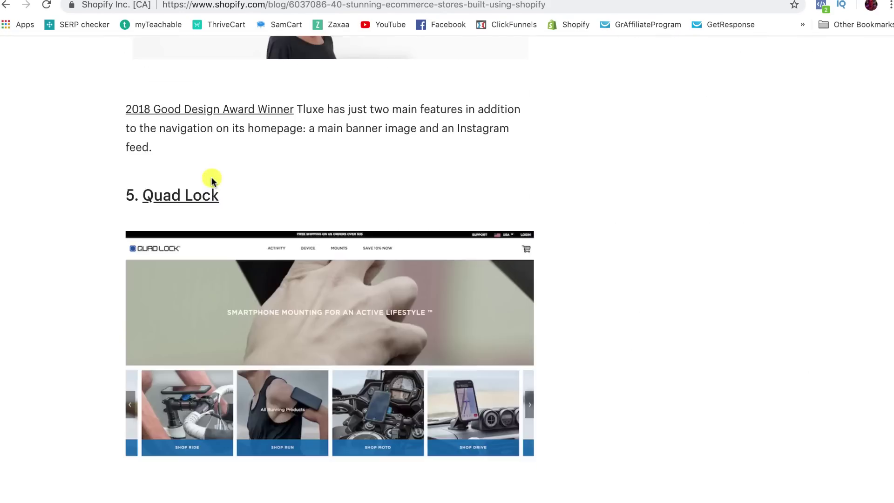
pyautogui.scroll(-15, 211, 181)
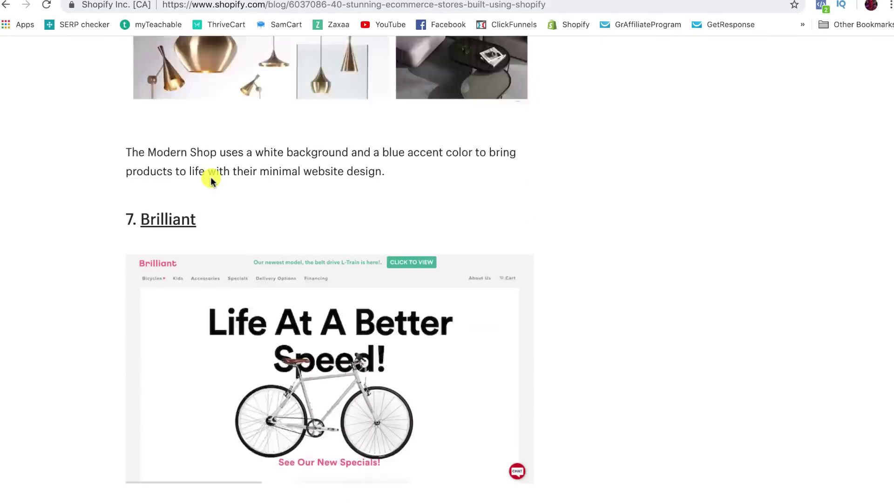
pyautogui.scroll(-18, 210, 181)
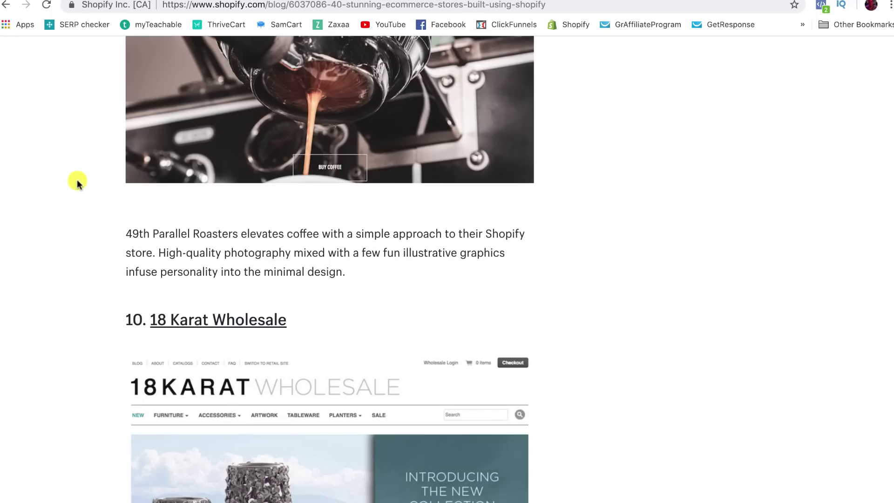
pyautogui.scroll(-4, 77, 182)
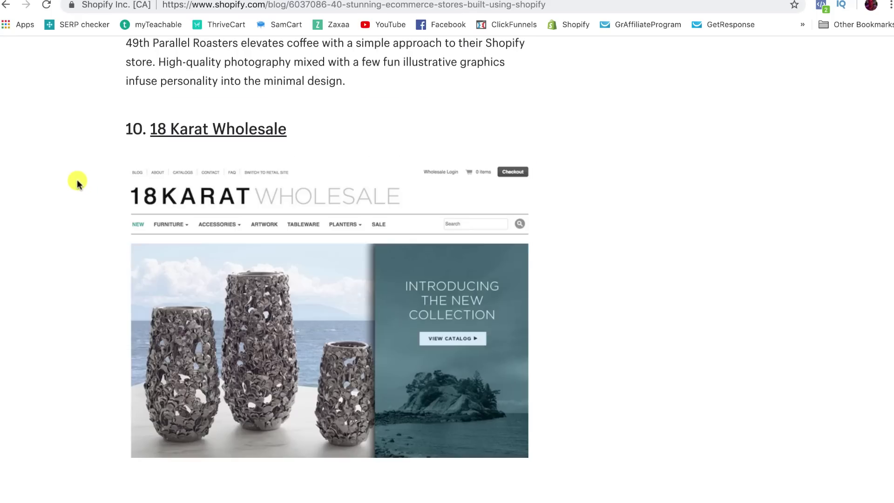
pyautogui.scroll(-17, 77, 182)
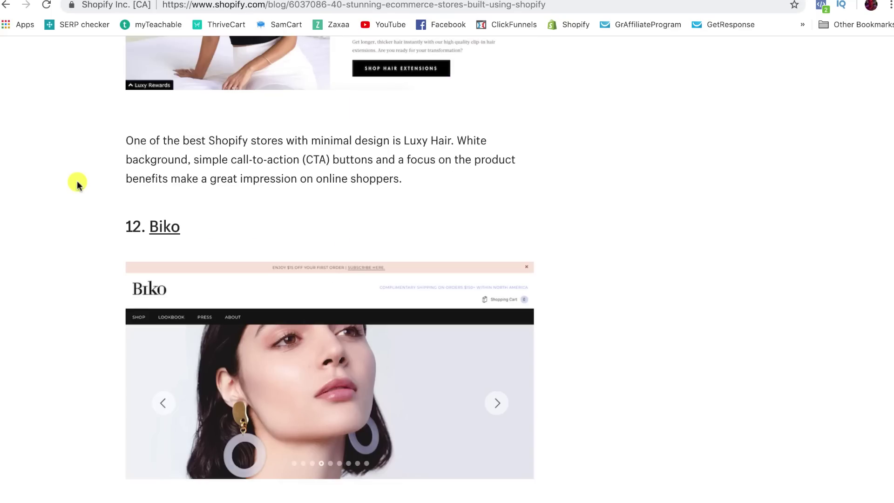
pyautogui.scroll(-8, 74, 183)
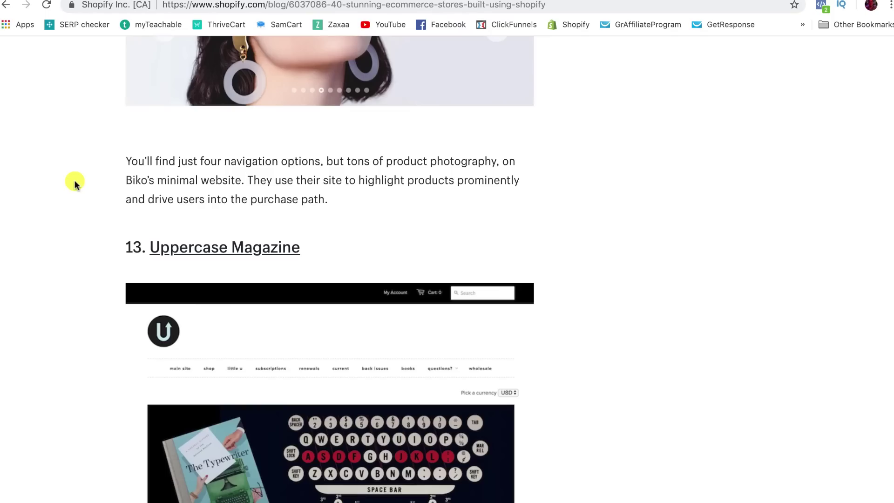
pyautogui.scroll(-13, 72, 181)
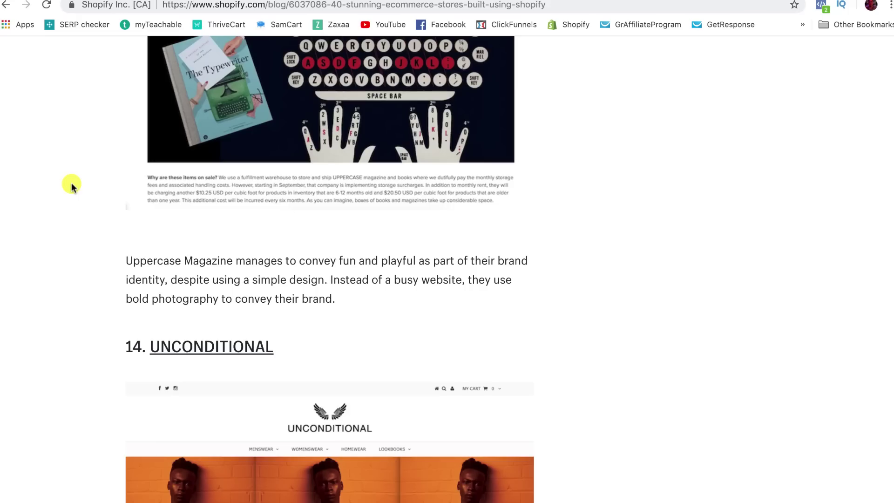
pyautogui.scroll(-13, 71, 184)
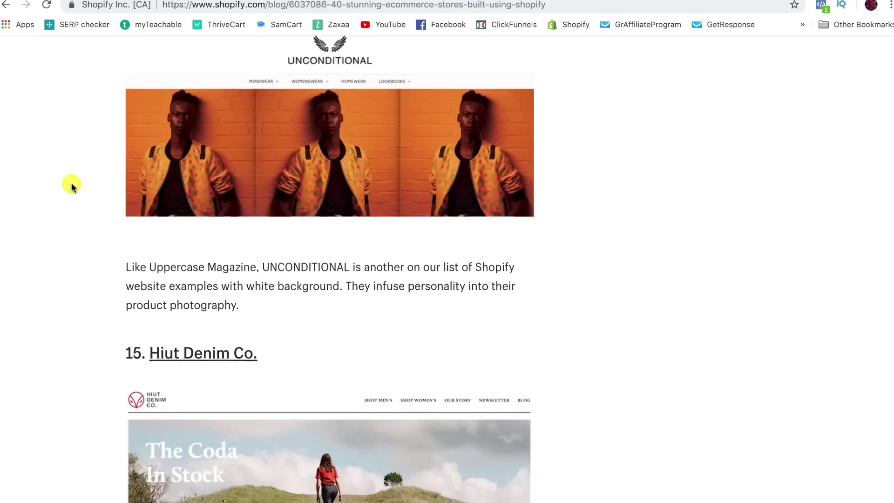
pyautogui.scroll(-16, 71, 185)
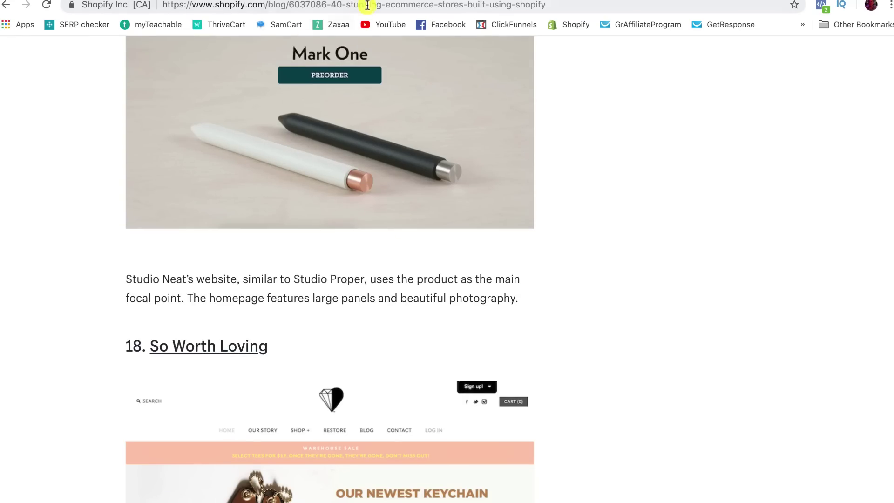
pyautogui.scroll(20, 339, 116)
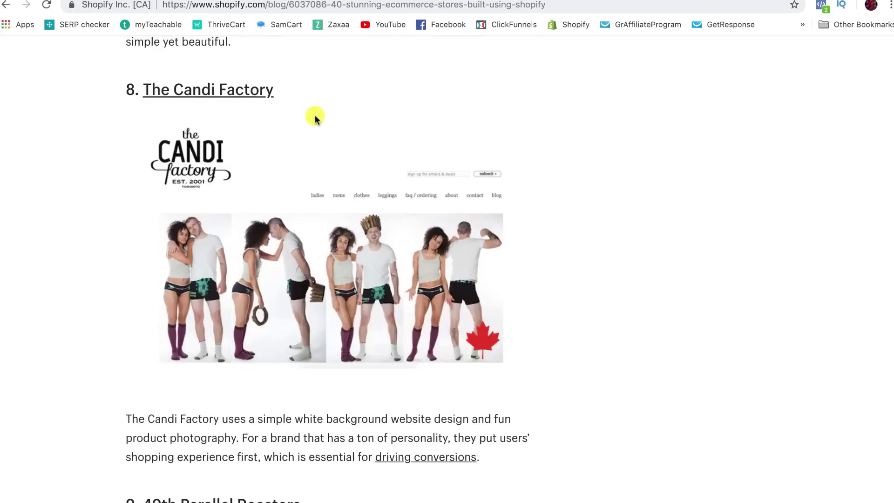
pyautogui.scroll(15, 315, 111)
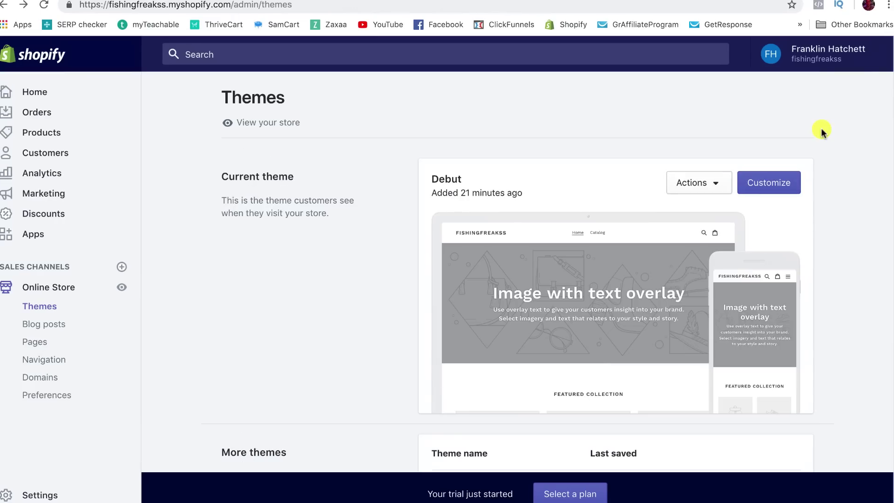
# Step: Publish Venture to replace Debut as the live theme and open its customizer
pyautogui.scroll(-4, 431, 192)
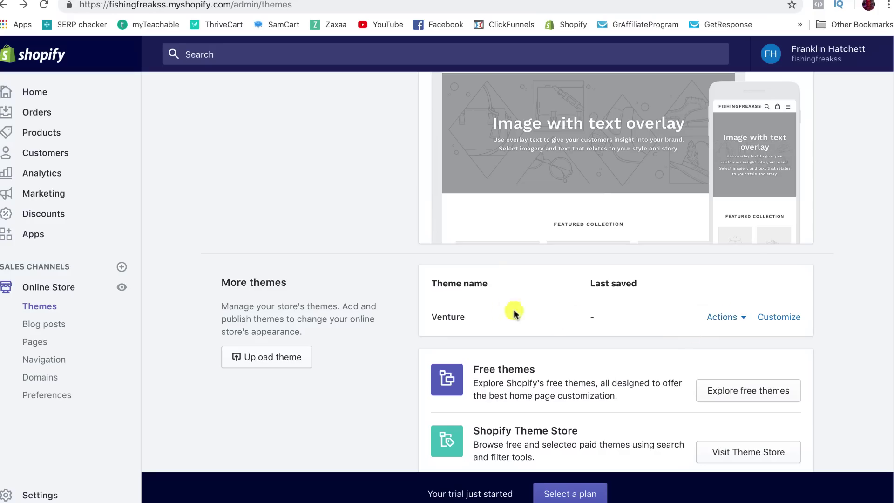
pyautogui.click(744, 320)
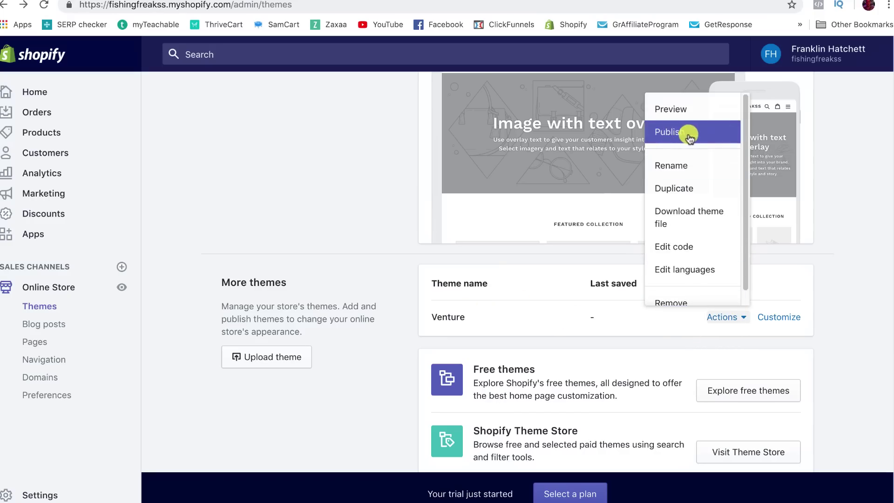
pyautogui.click(670, 134)
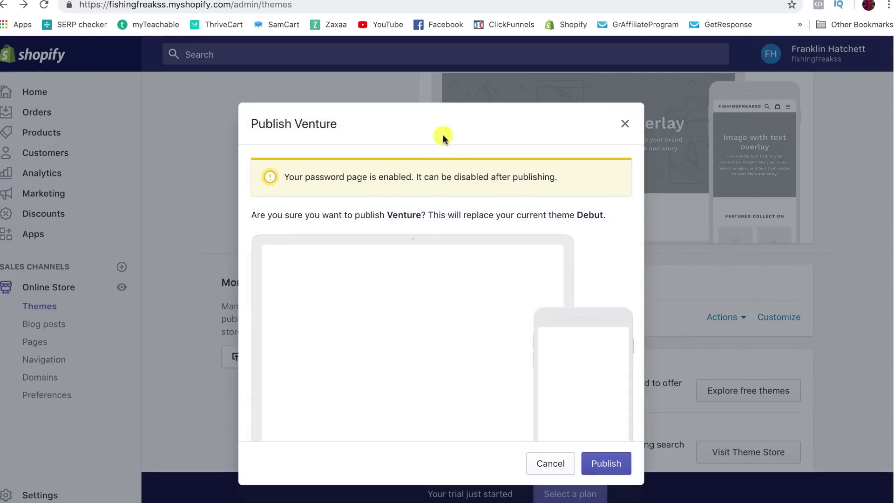
pyautogui.click(612, 463)
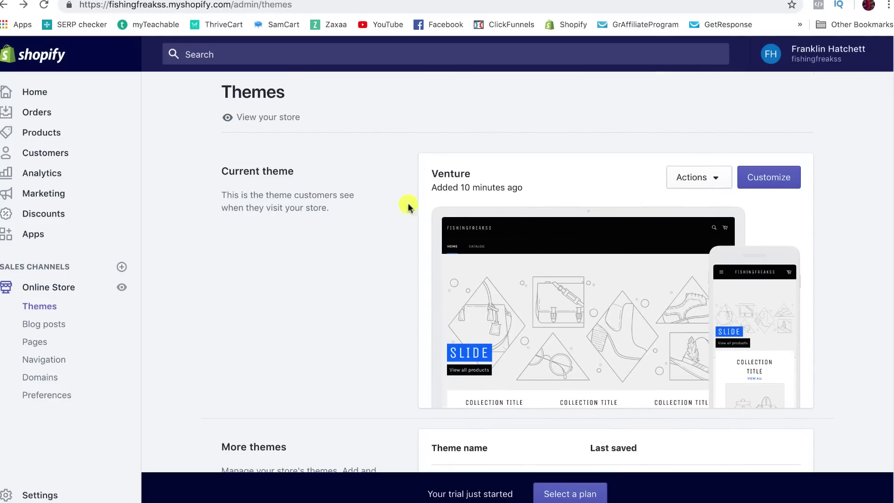
pyautogui.click(780, 179)
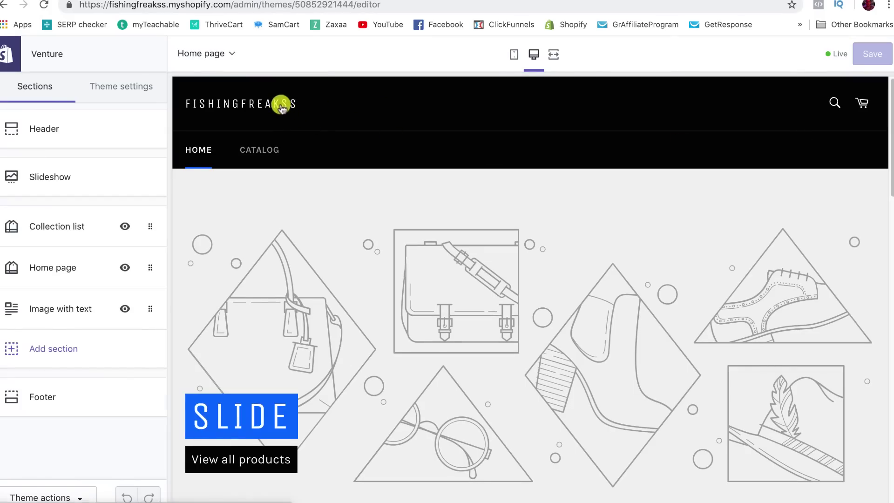
# Step: Open the Header section settings and choose Select image under Logo image
pyautogui.scroll(-3, 440, 284)
pyautogui.scroll(3, 447, 279)
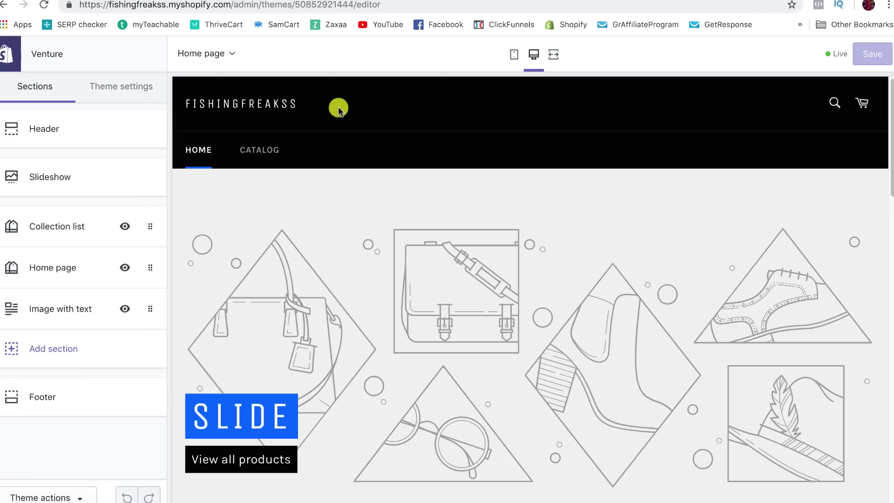
pyautogui.click(69, 129)
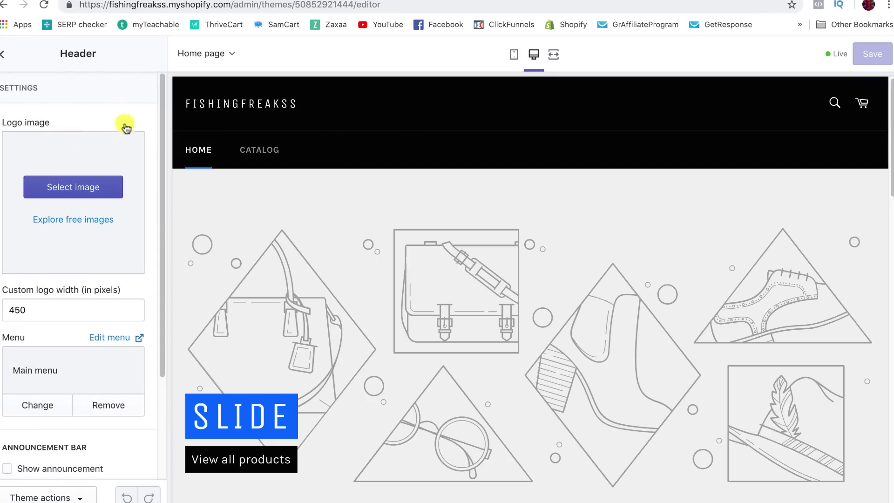
pyautogui.click(3, 54)
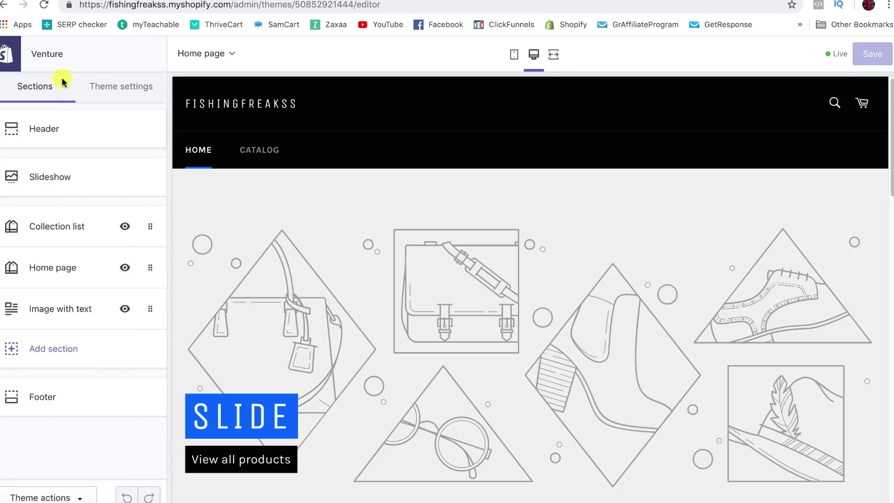
pyautogui.click(62, 129)
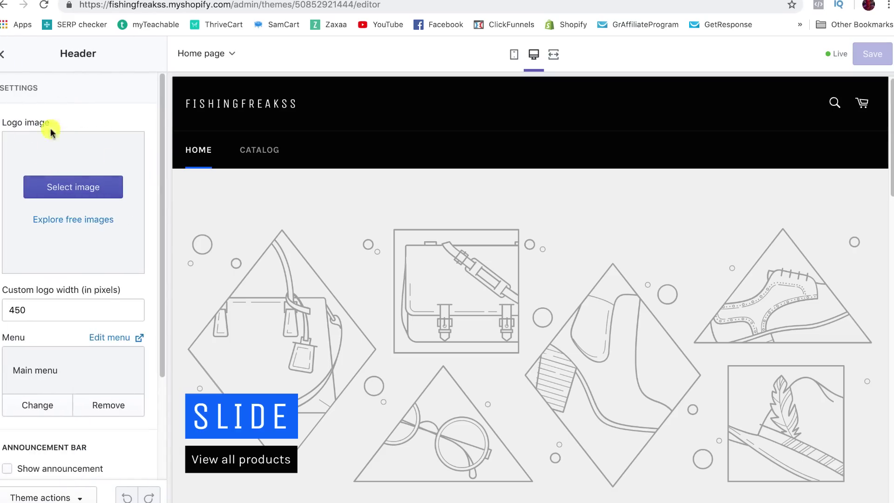
pyautogui.click(73, 192)
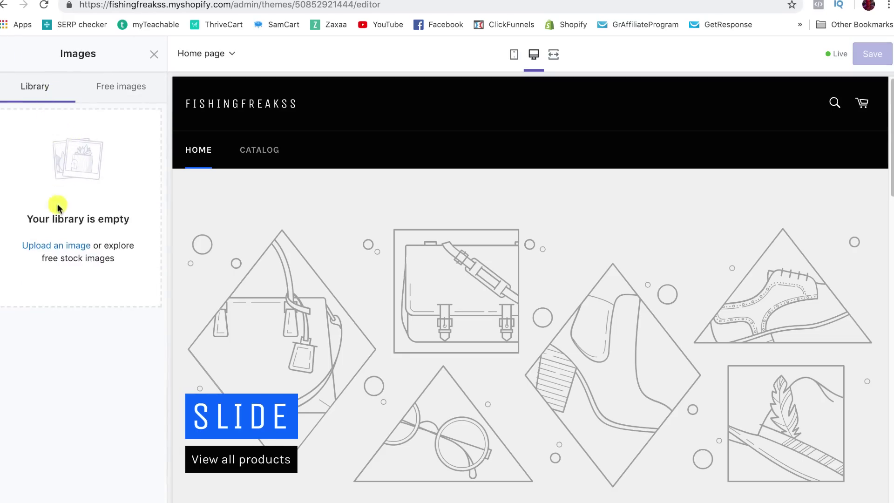
# Step: Upload gbfgbh.png from the desktop, use the FISHING FREAKS image as logo, and save
pyautogui.click(52, 251)
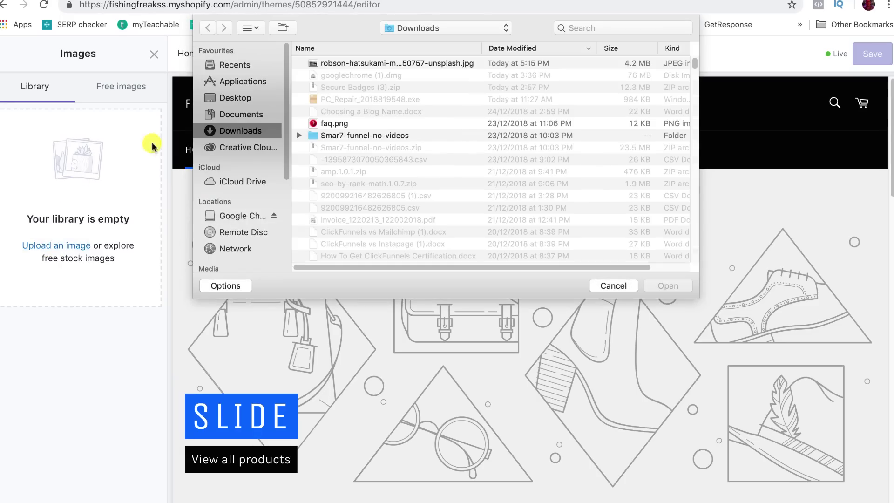
pyautogui.click(235, 98)
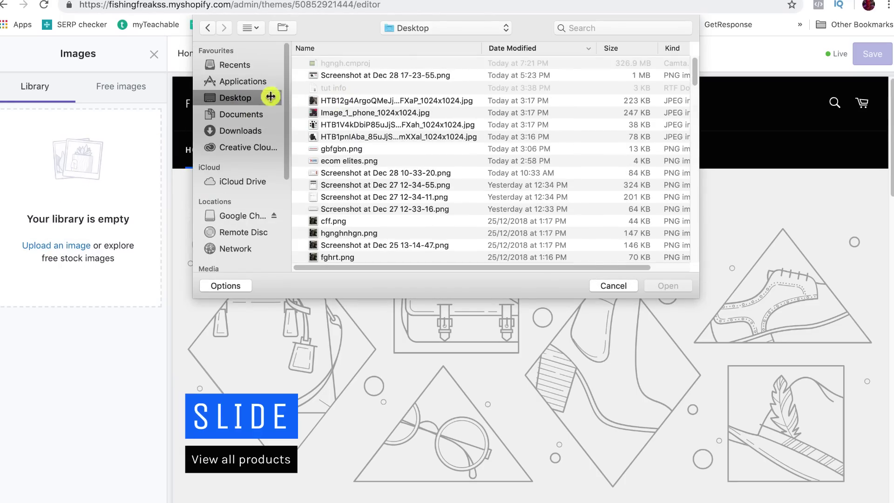
pyautogui.doubleClick(335, 149)
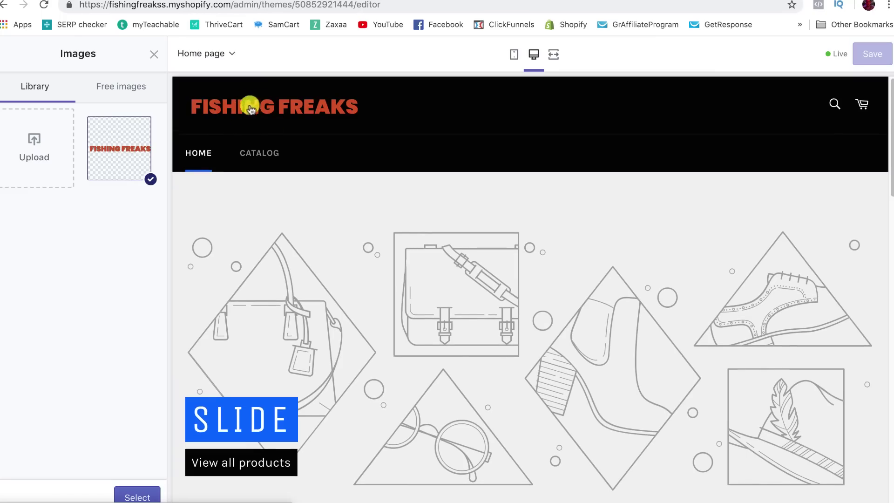
pyautogui.click(132, 496)
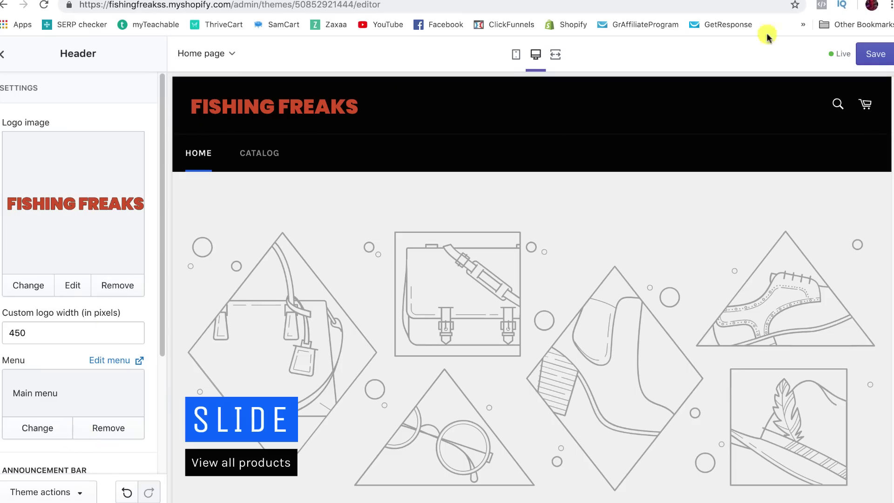
pyautogui.click(868, 52)
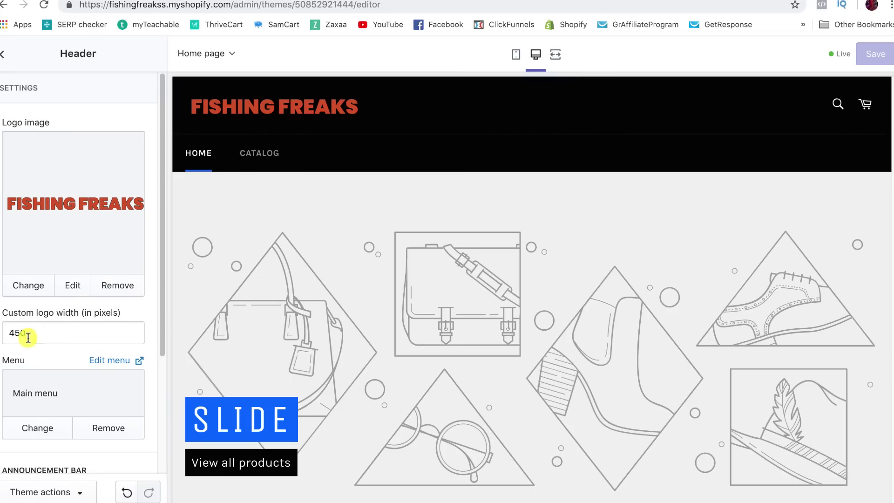
# Step: Change the Custom logo width from 450 to 400 pixels and review the preview
pyautogui.click(41, 330)
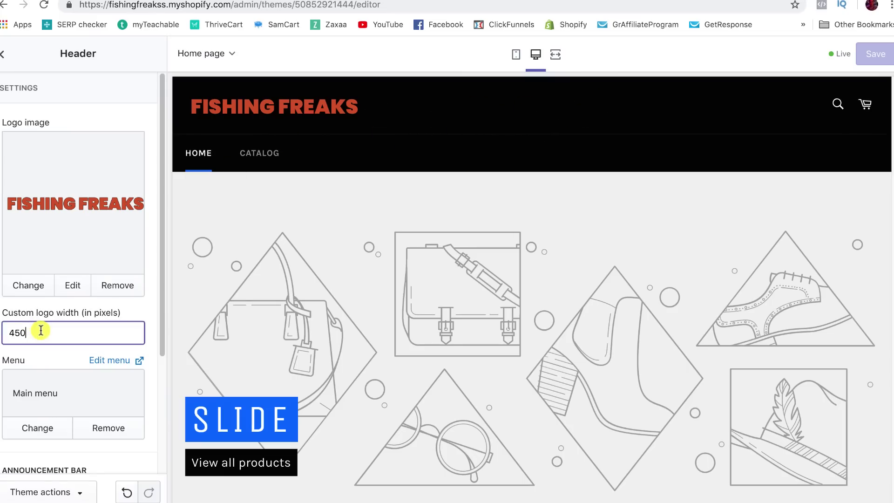
pyautogui.press('BackSpace')
pyautogui.press('BackSpace')
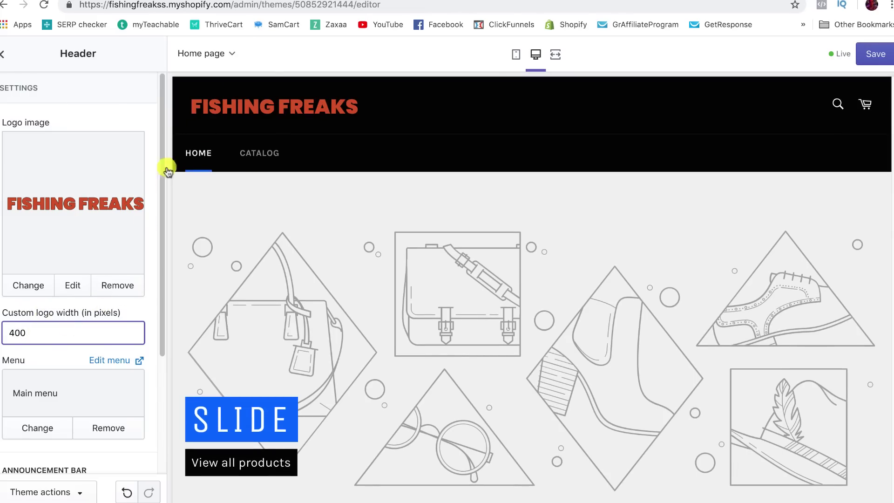
pyautogui.click(199, 150)
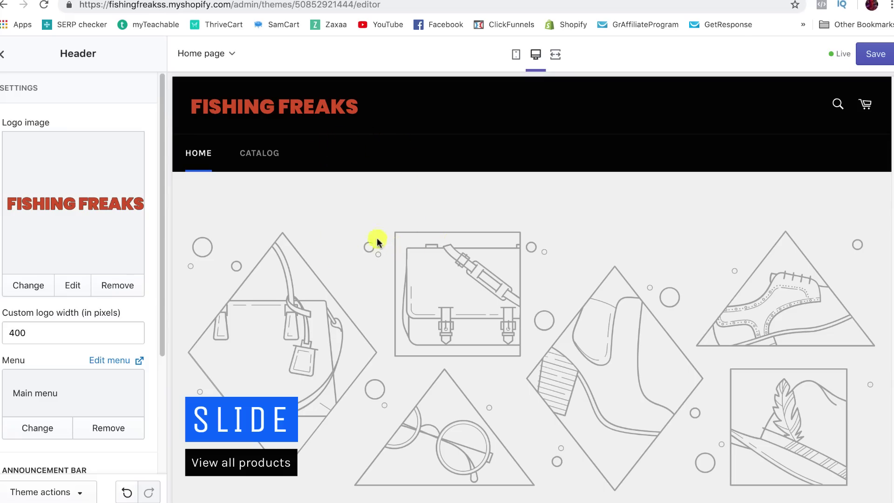
pyautogui.scroll(-2, 377, 241)
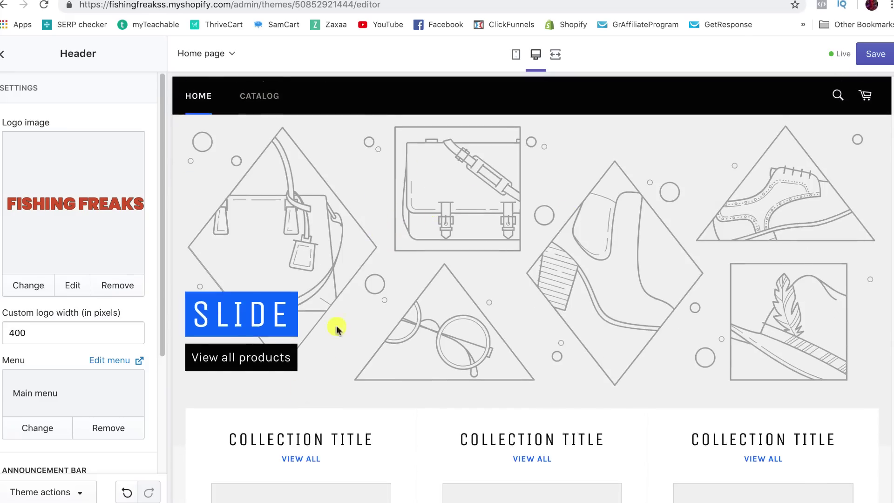
pyautogui.scroll(-4, 337, 328)
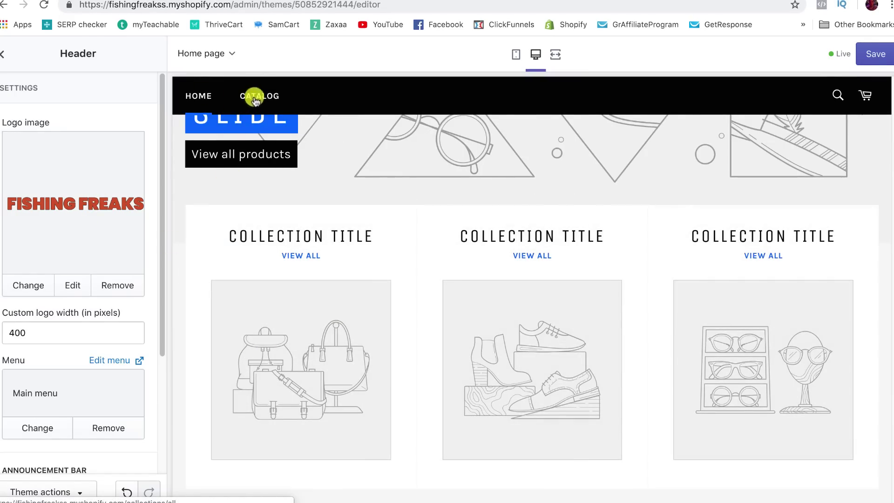
pyautogui.scroll(-3, 98, 191)
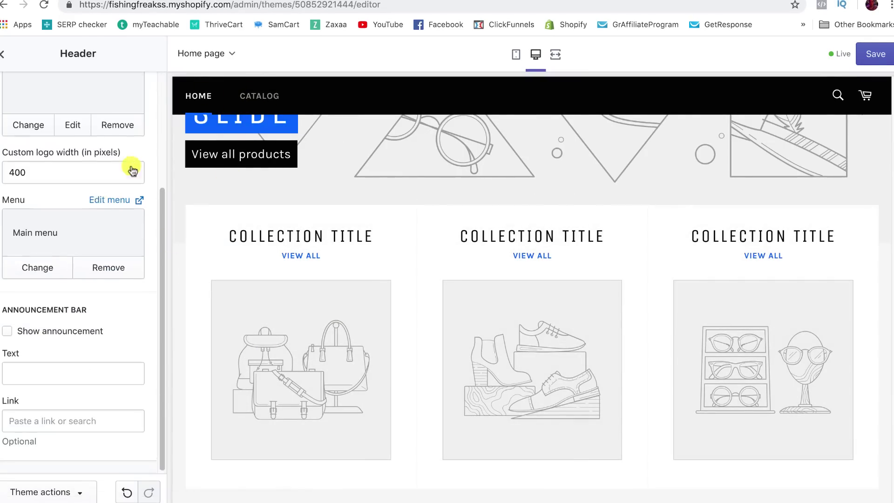
pyautogui.scroll(3, 133, 169)
pyautogui.scroll(4, 277, 185)
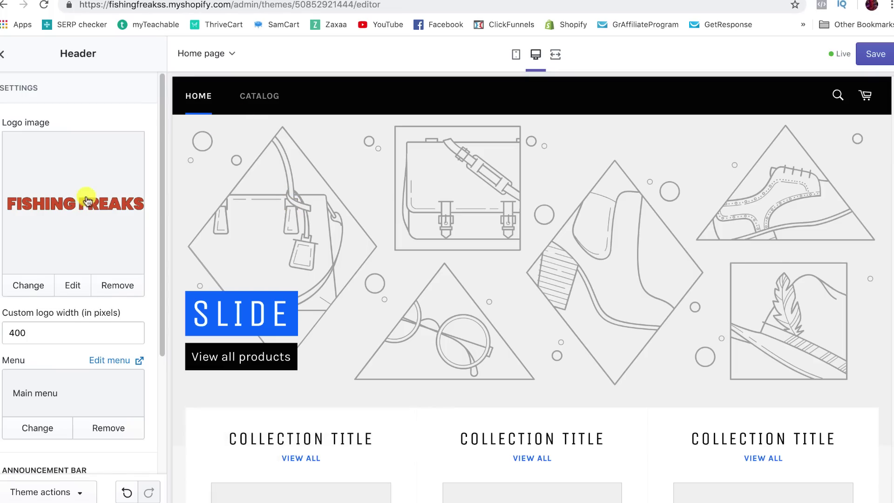
pyautogui.scroll(-2, 86, 198)
pyautogui.scroll(-2, 88, 242)
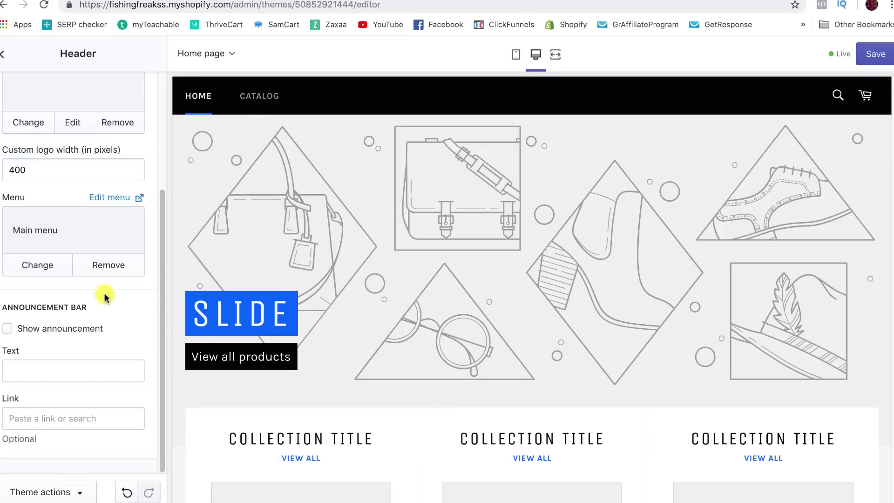
# Step: Enable the announcement bar and set its text to 'These Items Are FREE SHIPPING Today'
pyautogui.click(8, 334)
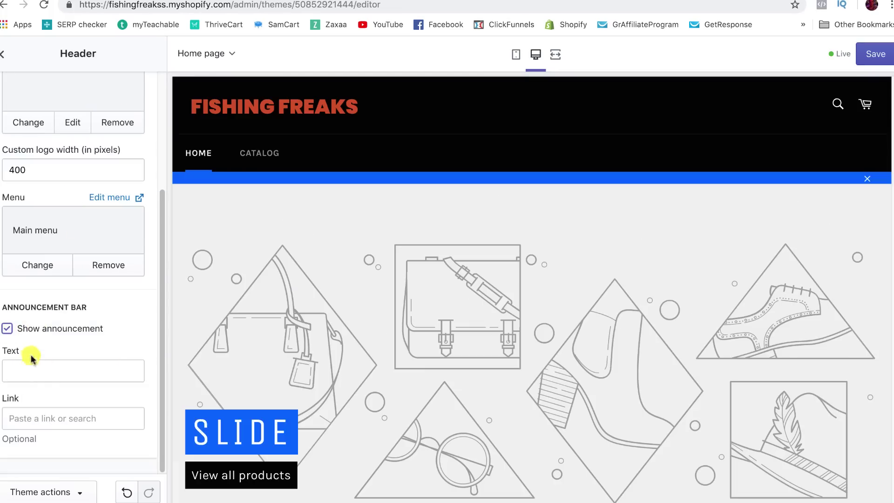
pyautogui.click(33, 368)
pyautogui.write('jjjjjjjj')
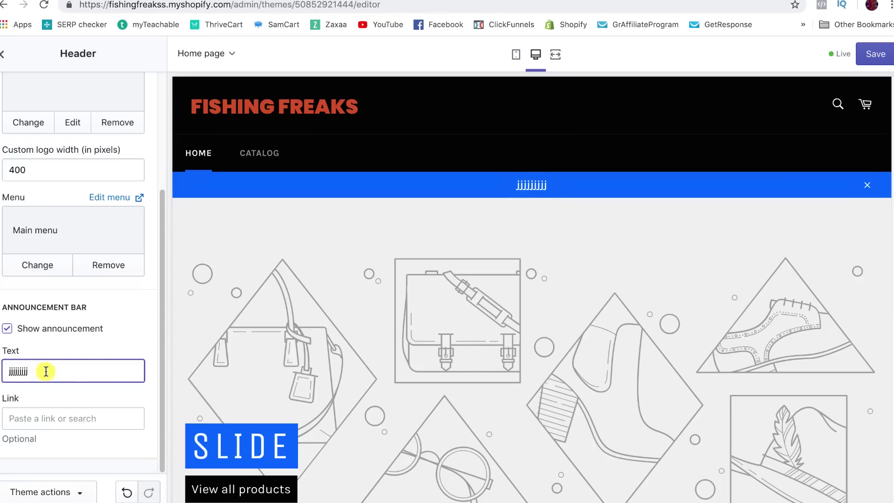
pyautogui.moveTo(42, 371); pyautogui.dragTo(2, 368)
pyautogui.write('Thes')
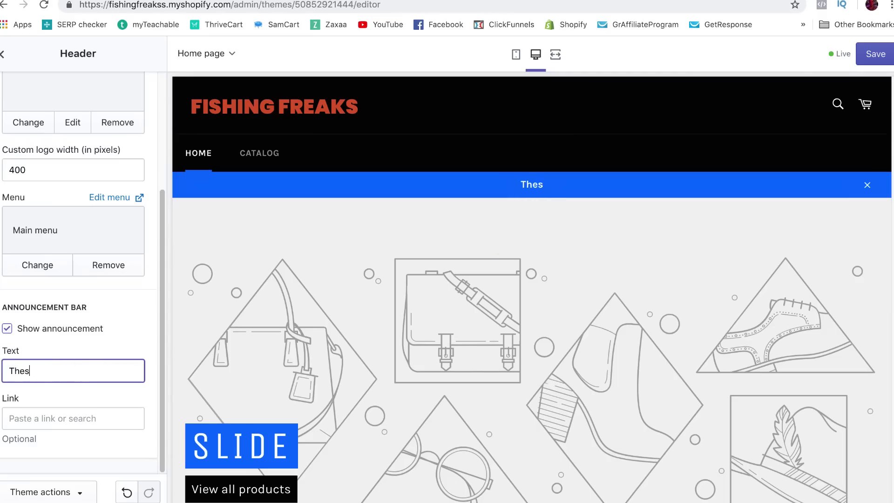
pyautogui.write('e Items ')
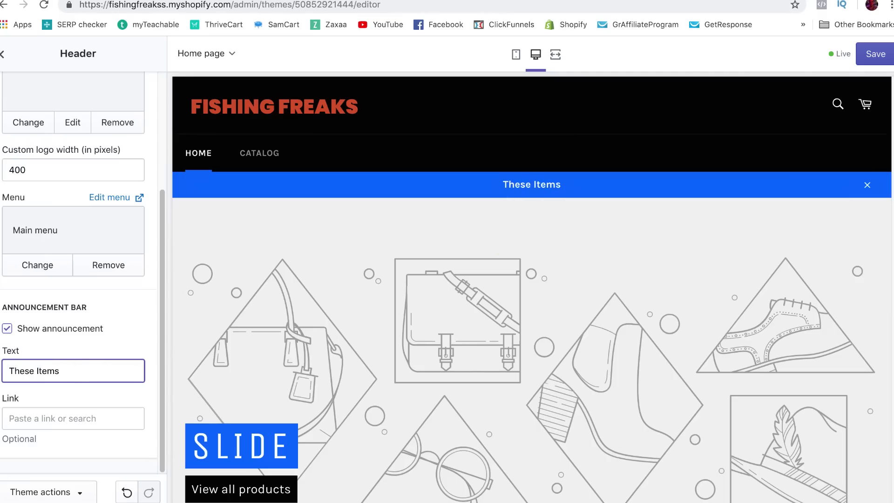
pyautogui.write('Are FREE SH')
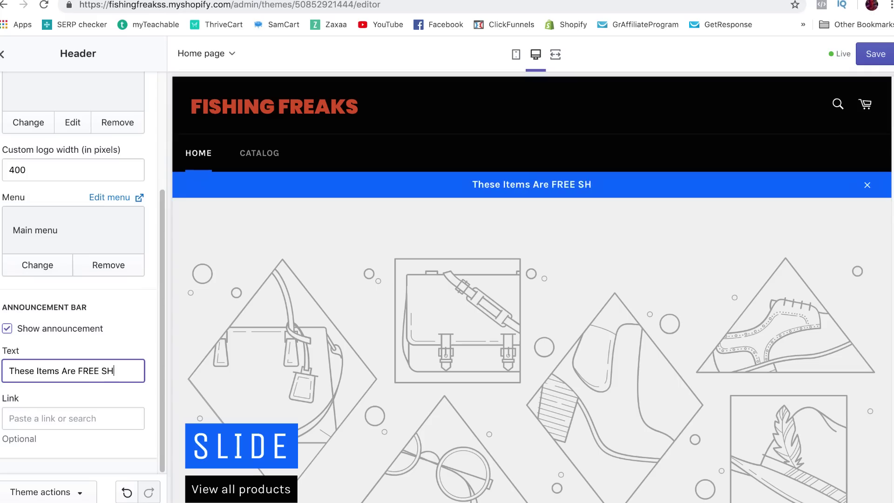
pyautogui.write('IPPING Toda')
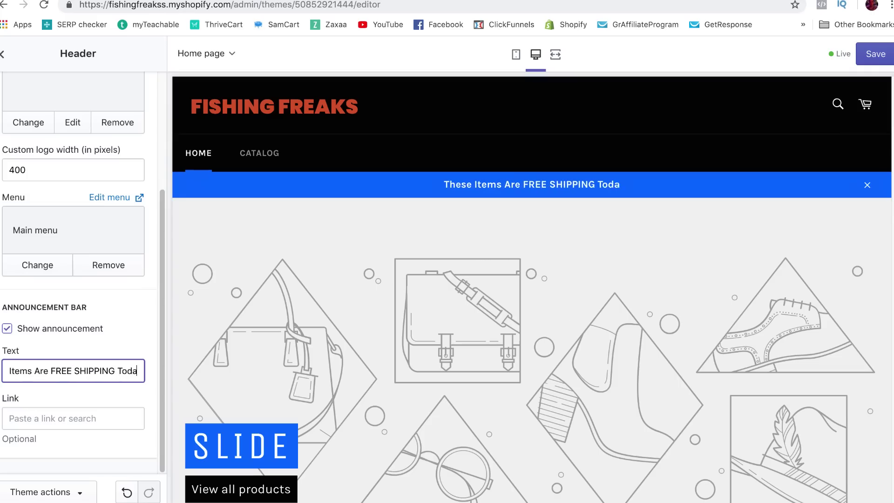
pyautogui.write('y')
# Step: Leave the announcement link unset and switch the announcement bar back off
pyautogui.click(64, 419)
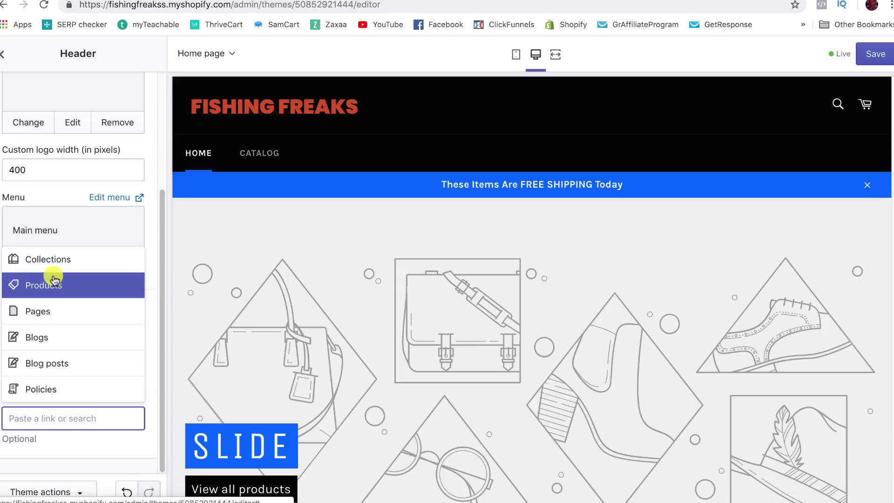
pyautogui.click(156, 190)
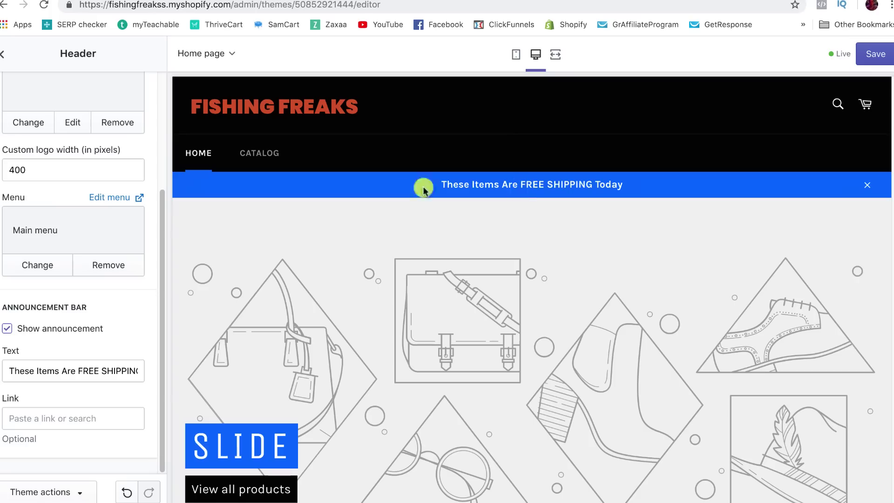
pyautogui.click(8, 329)
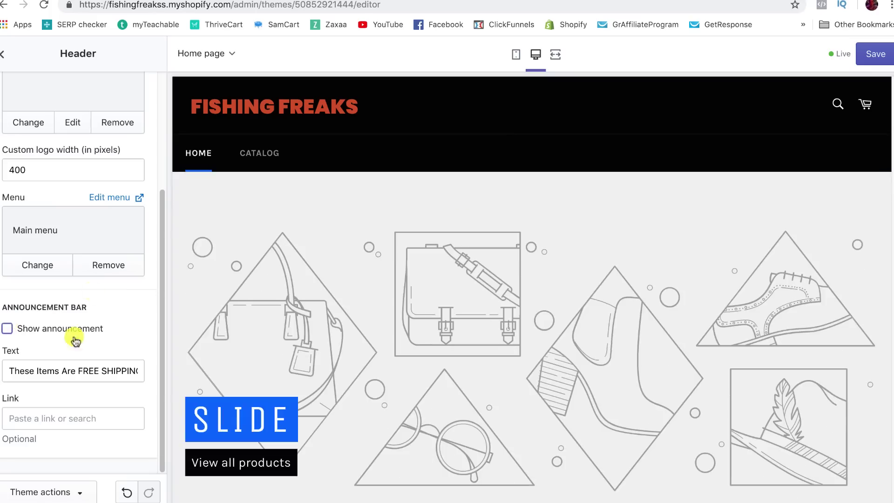
pyautogui.scroll(4, 96, 303)
# Step: From the Sections list, add a second slide to the Slideshow, then move to the Unsplash tab
pyautogui.click(3, 54)
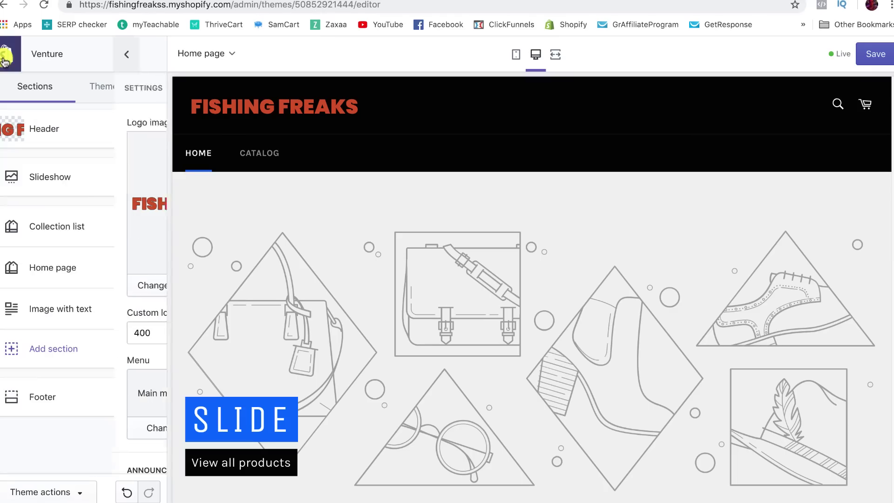
pyautogui.click(52, 176)
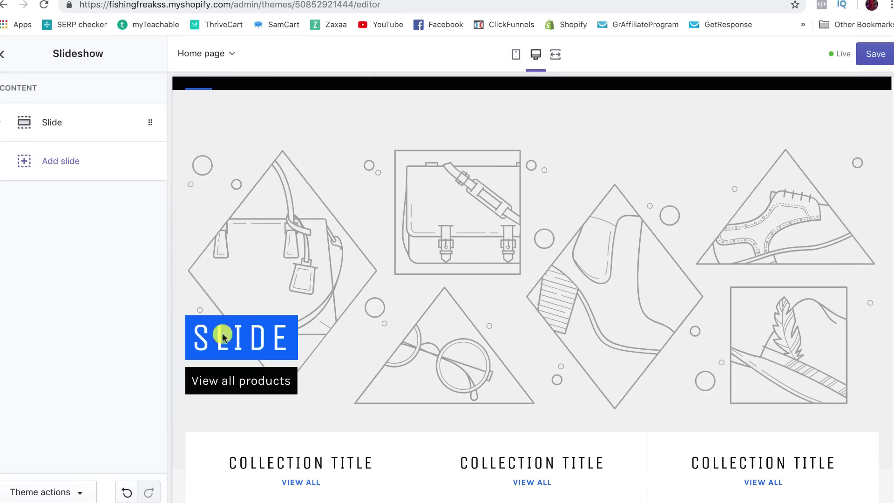
pyautogui.click(63, 161)
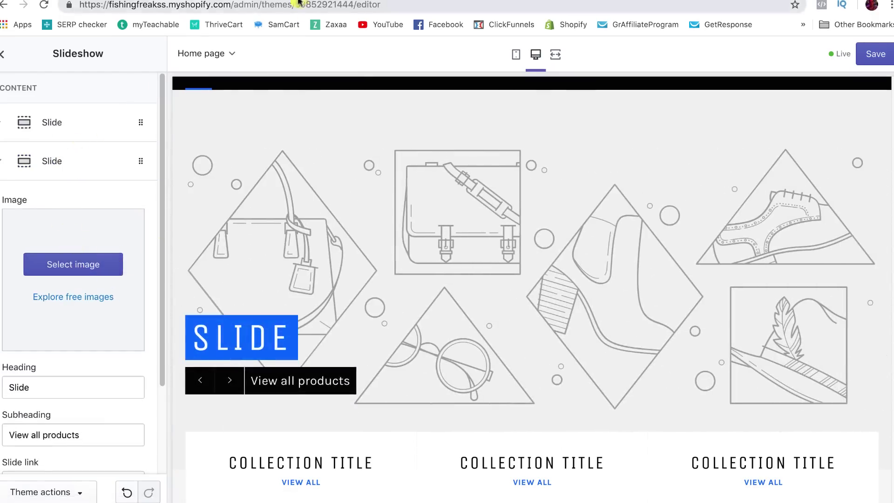
pyautogui.hotkey('ctrl', 'Tab')
# Step: Search Unsplash's free photos for 'fishing'
pyautogui.hotkey('ctrl', 'Tab')
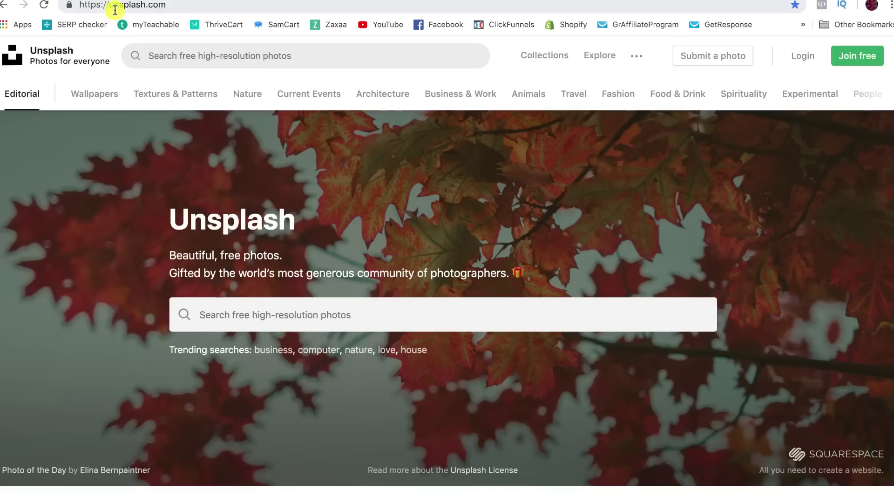
pyautogui.hotkey('ctrl', 'Tab')
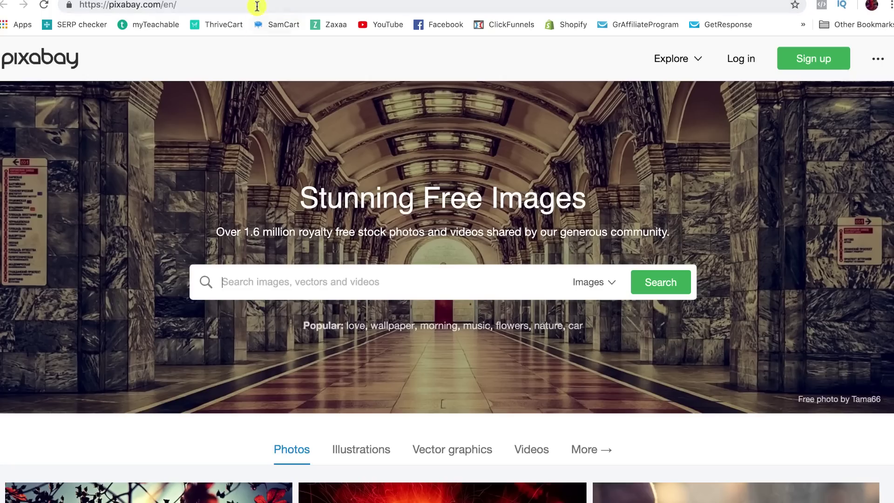
pyautogui.hotkey('ctrl', 'shift', 'Tab')
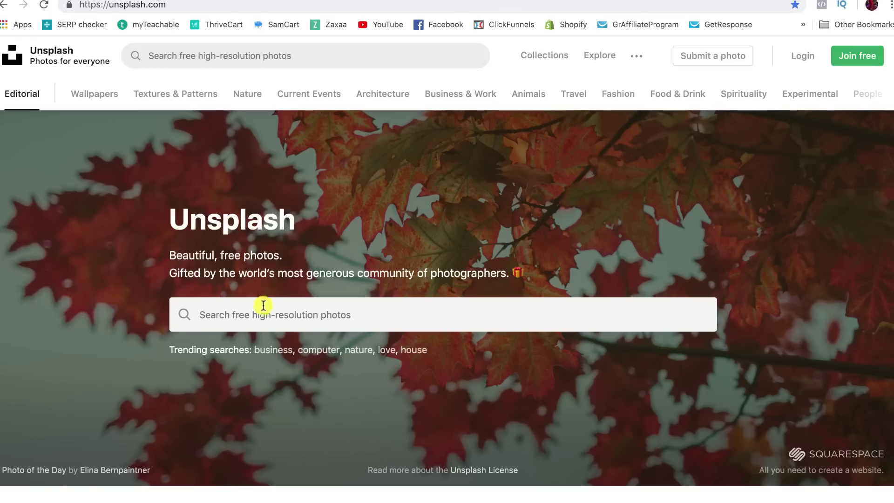
pyautogui.click(381, 316)
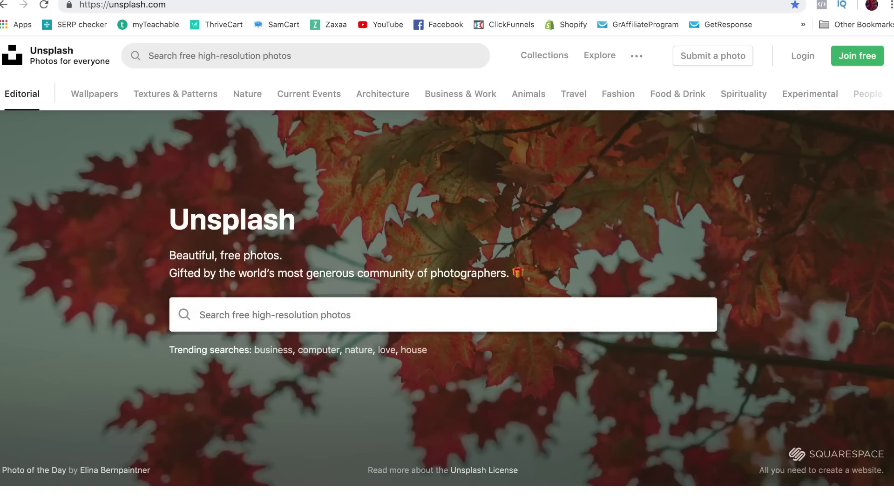
pyautogui.write('fishing')
pyautogui.press('Return')
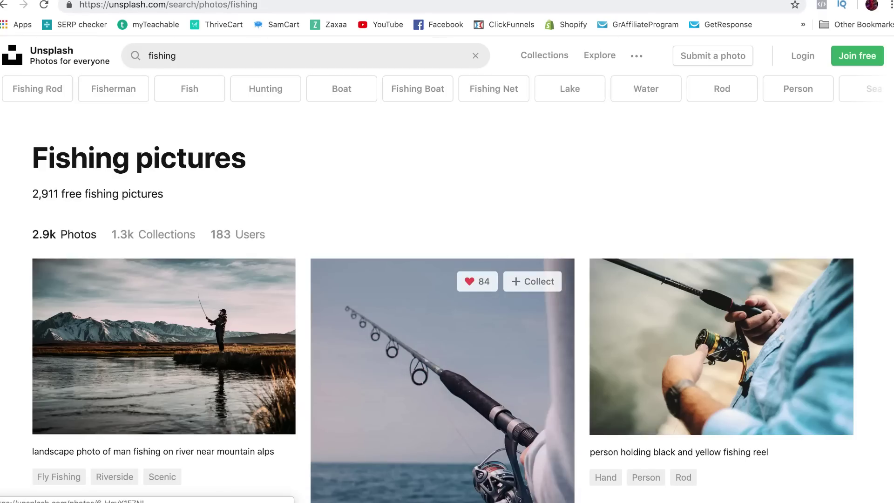
# Step: Download the photo of the man fishing by the mountains and dismiss the thank-you popup
pyautogui.click(225, 325)
pyautogui.click(741, 71)
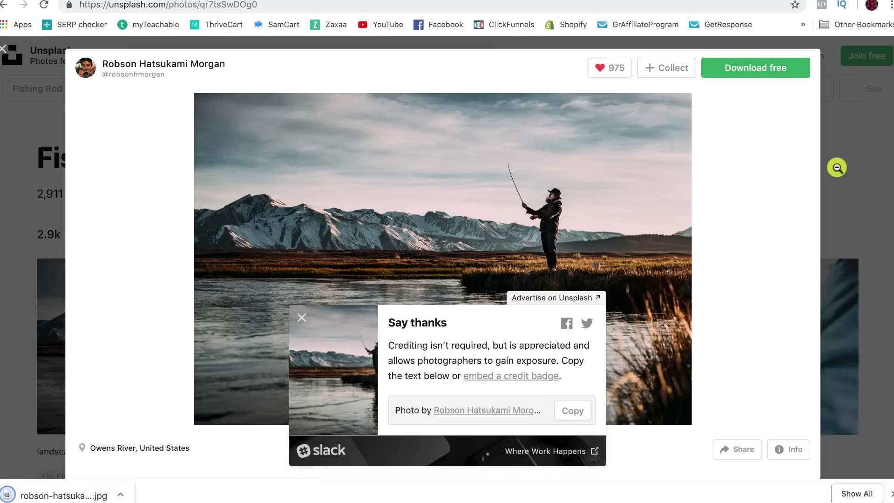
pyautogui.click(837, 167)
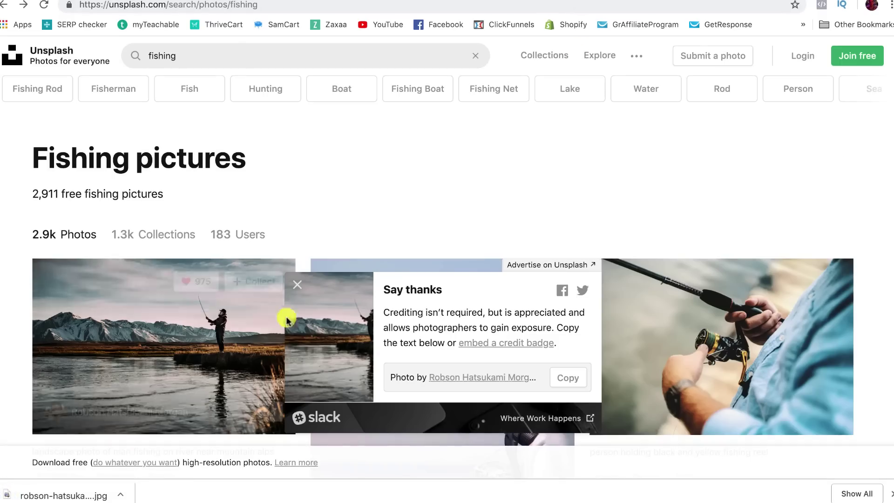
pyautogui.click(297, 284)
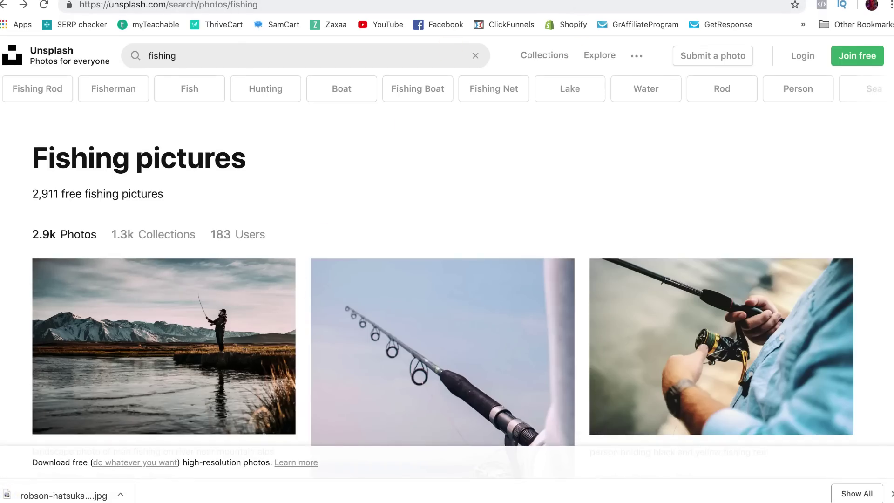
pyautogui.click(484, 1)
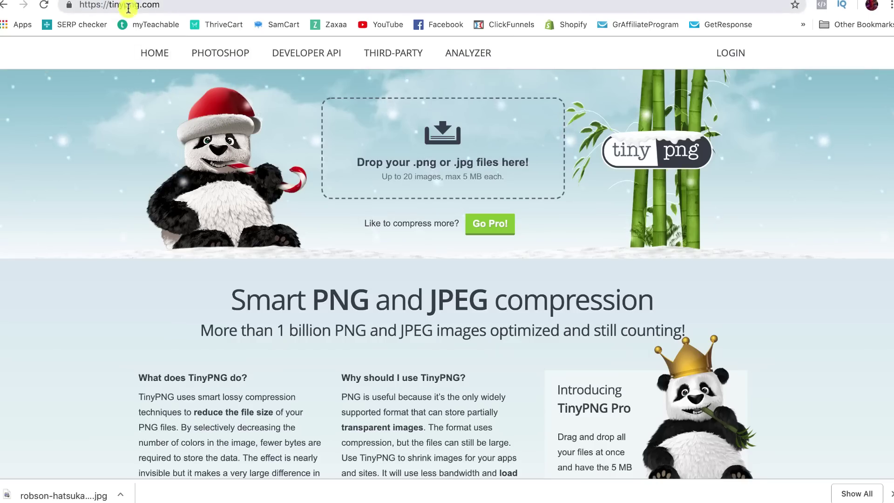
# Step: Compress the downloaded fishing photo on TinyPNG from 4.2 MB to 1.1 MB and download it
pyautogui.moveTo(28, 494); pyautogui.dragTo(412, 159)
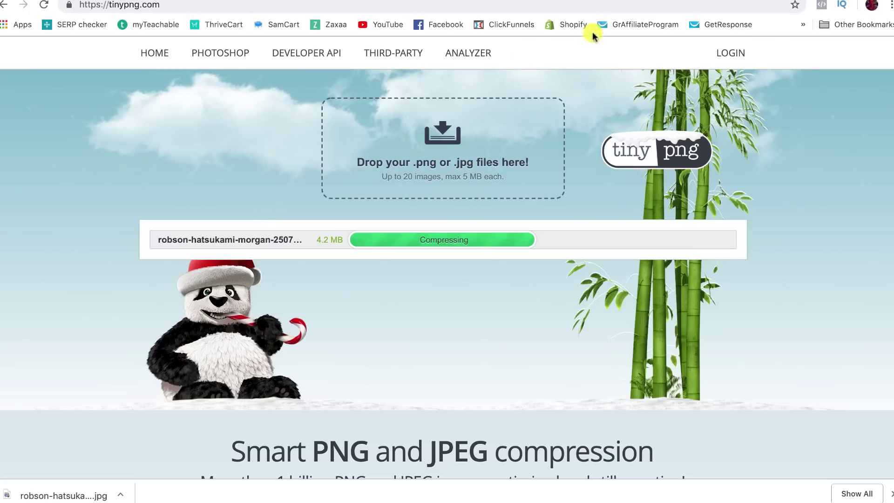
pyautogui.click(268, 1)
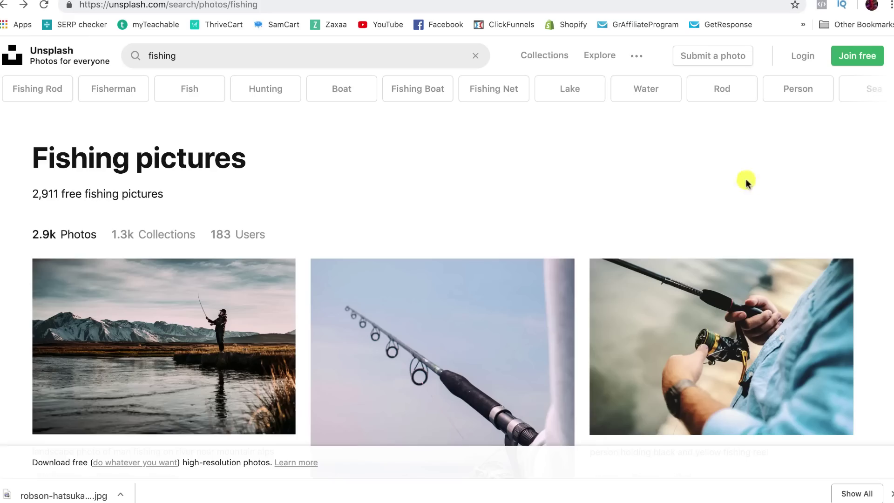
pyautogui.click(188, 268)
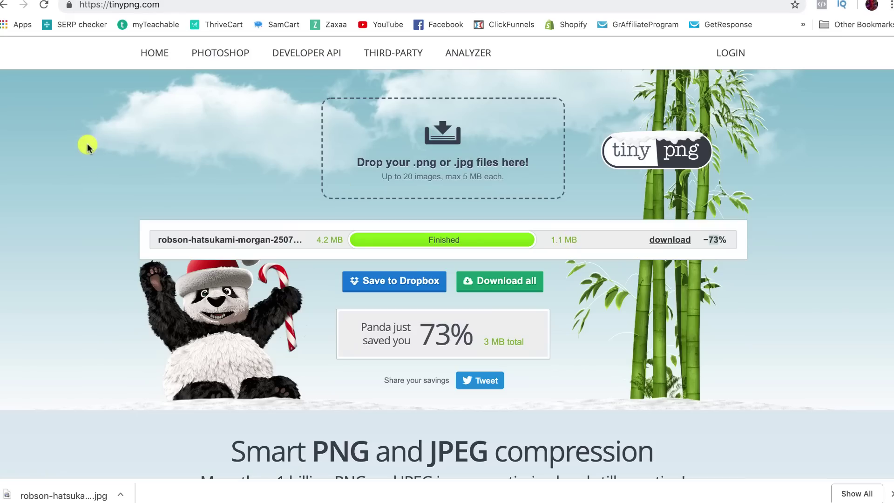
pyautogui.click(664, 240)
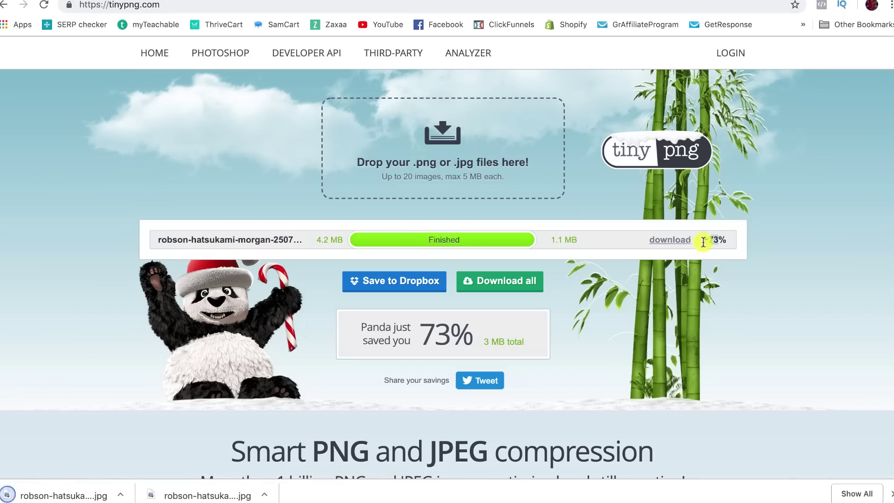
pyautogui.click(752, 239)
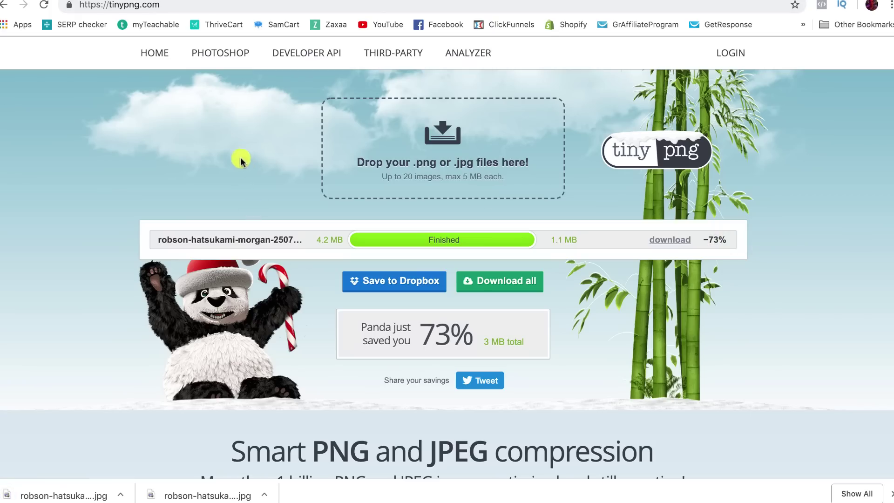
# Step: Upload the compressed 1.1 MB fishing photo from Downloads as the second slide's image
pyautogui.hotkey('ctrl', 'Tab')
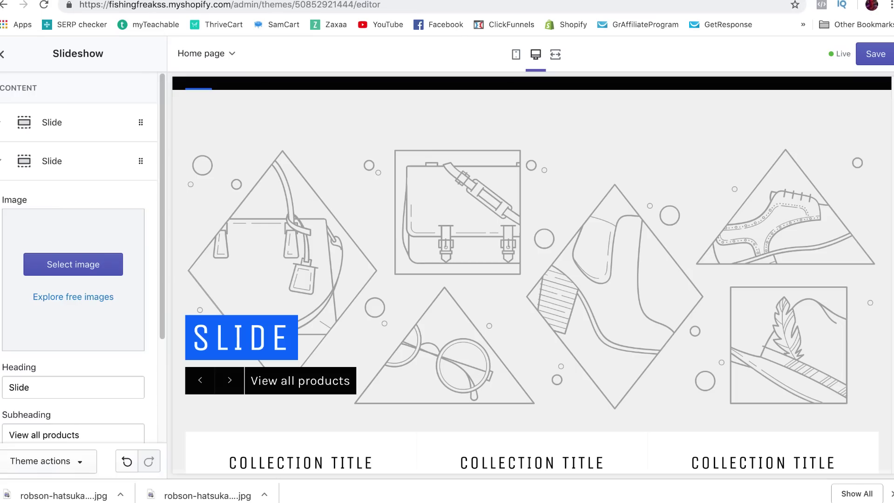
pyautogui.click(98, 261)
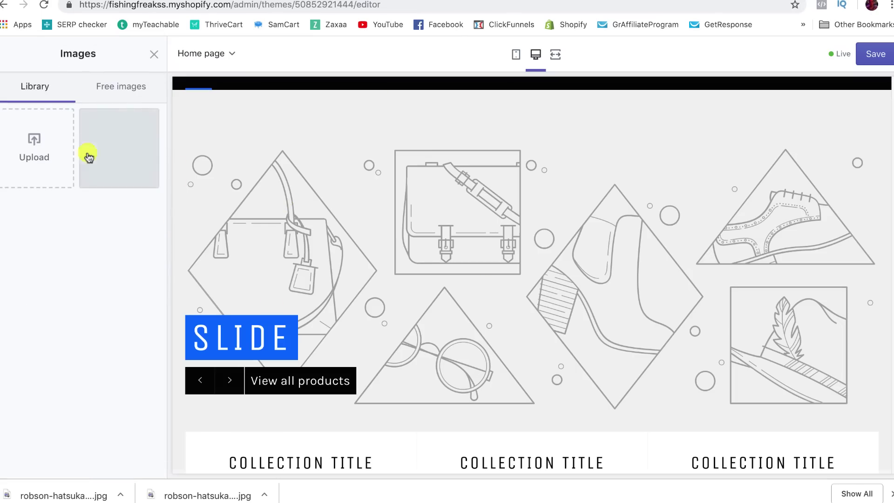
pyautogui.click(27, 147)
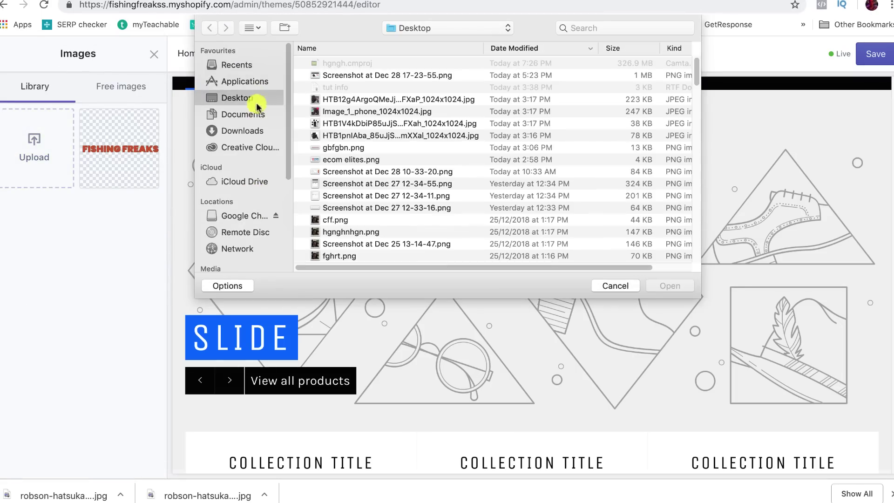
pyautogui.click(246, 132)
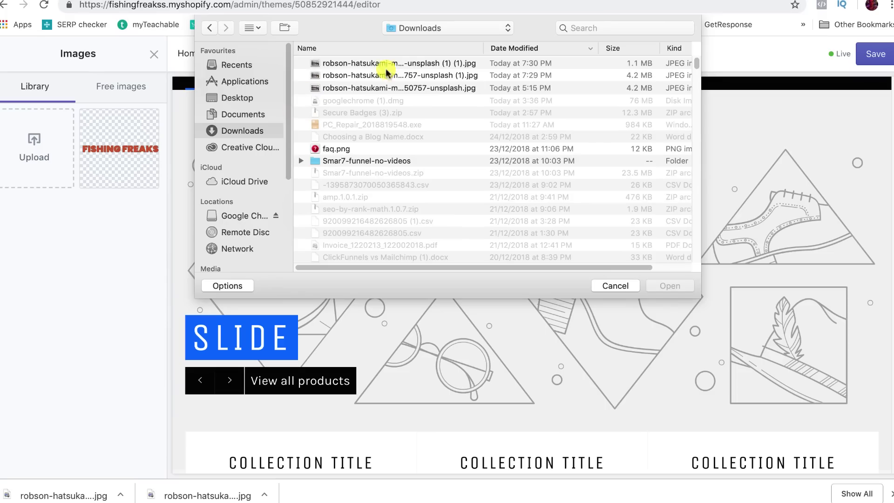
pyautogui.doubleClick(415, 65)
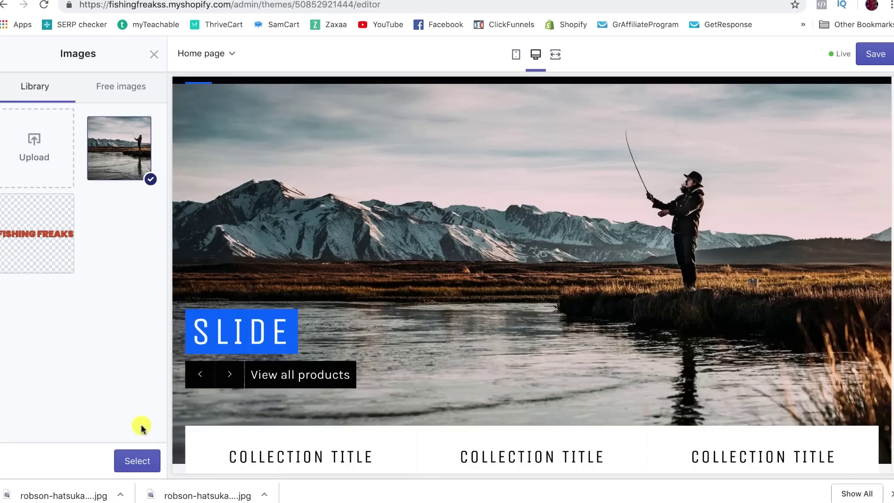
pyautogui.click(137, 461)
# Step: Replace the slide heading 'Slide' with 'Best Fishing Reels'
pyautogui.scroll(-3, 110, 359)
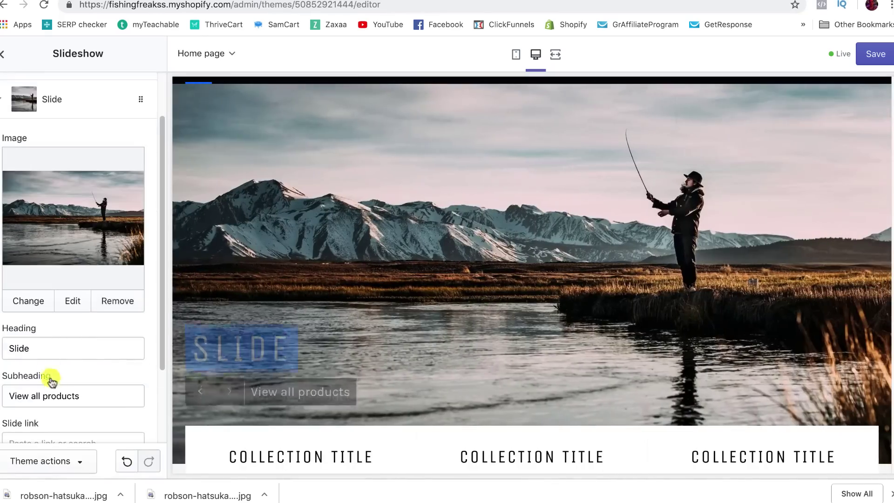
pyautogui.click(45, 350)
pyautogui.moveTo(44, 349); pyautogui.dragTo(14, 347)
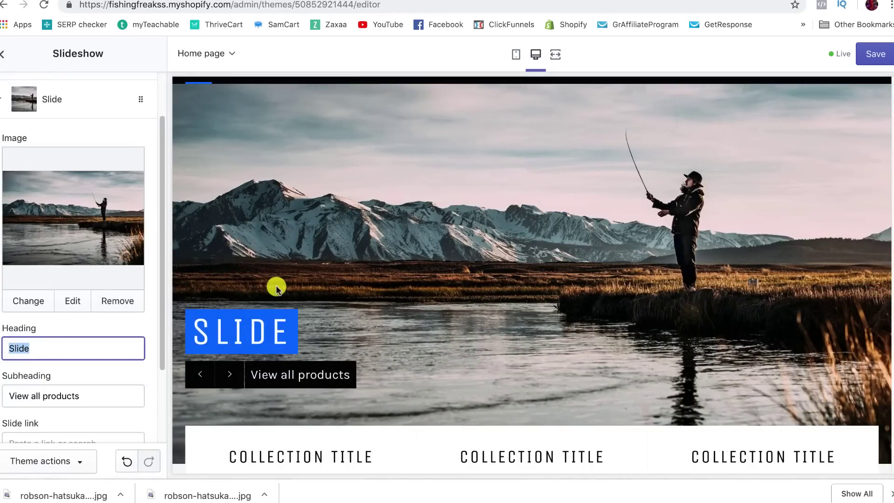
pyautogui.write('Best Fishing Reels')
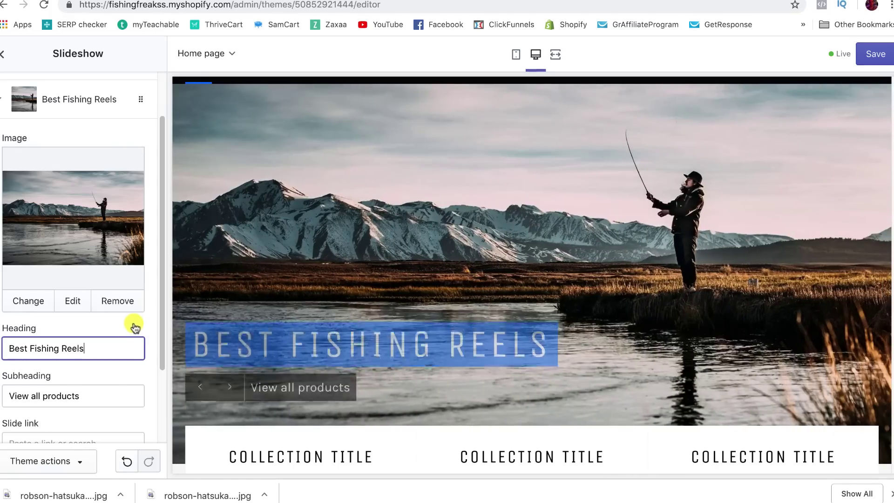
pyautogui.click(135, 327)
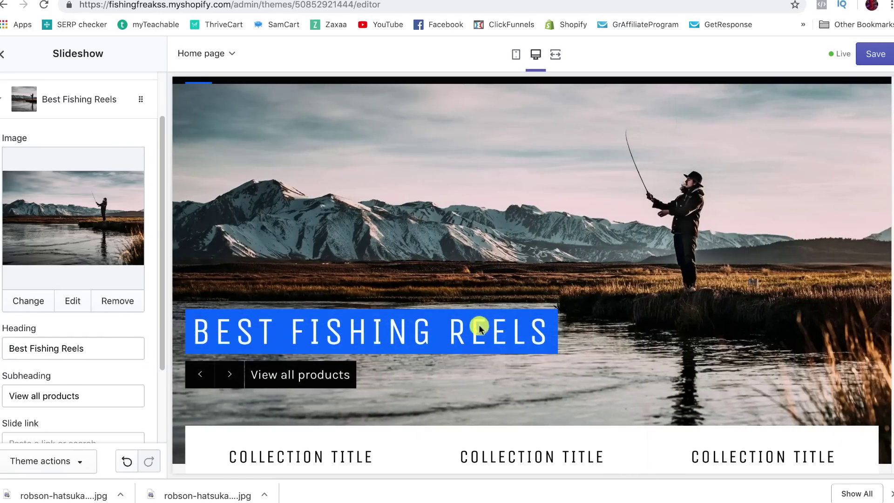
# Step: Look at the slide's link options and close them without choosing a link
pyautogui.scroll(-2, 54, 373)
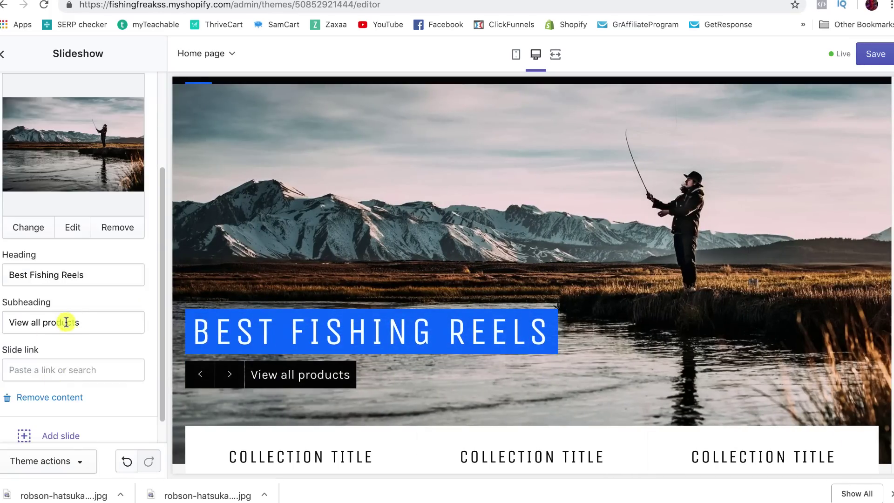
pyautogui.click(58, 368)
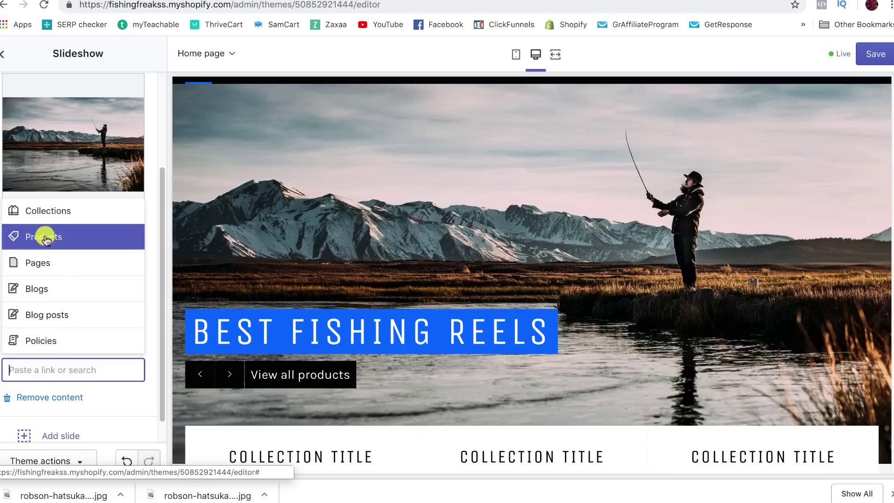
pyautogui.click(148, 191)
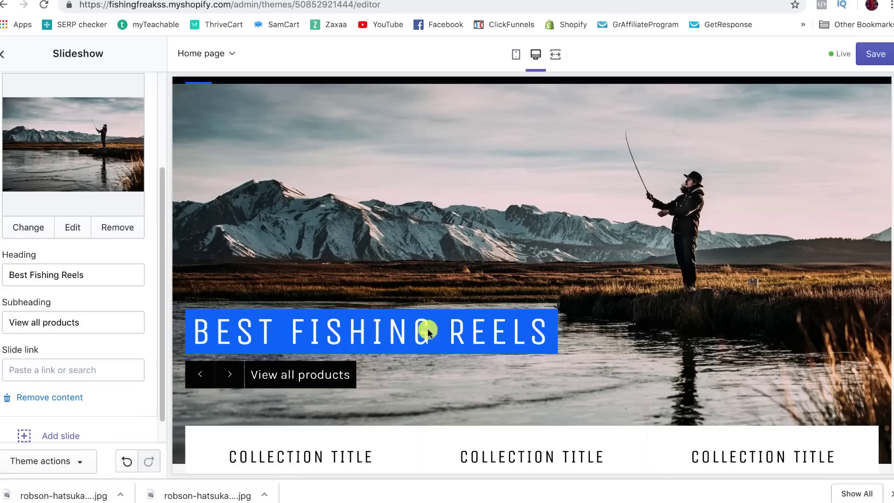
pyautogui.scroll(3, 326, 275)
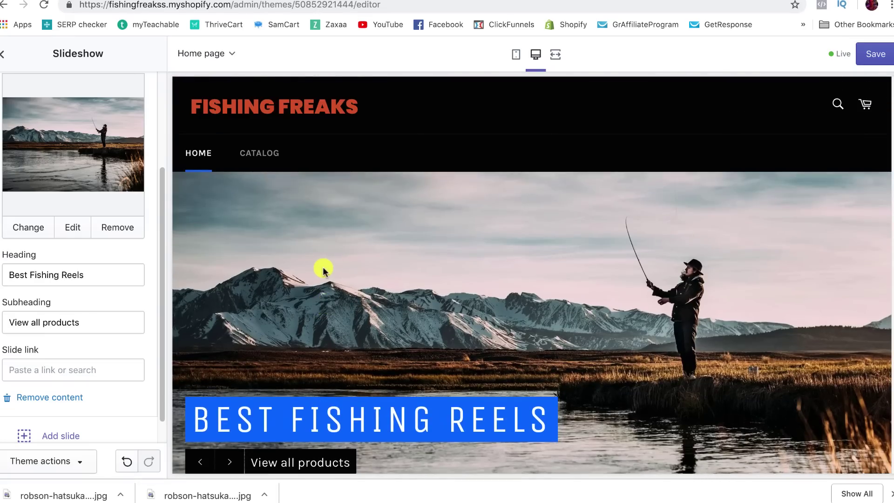
pyautogui.scroll(-2, 336, 307)
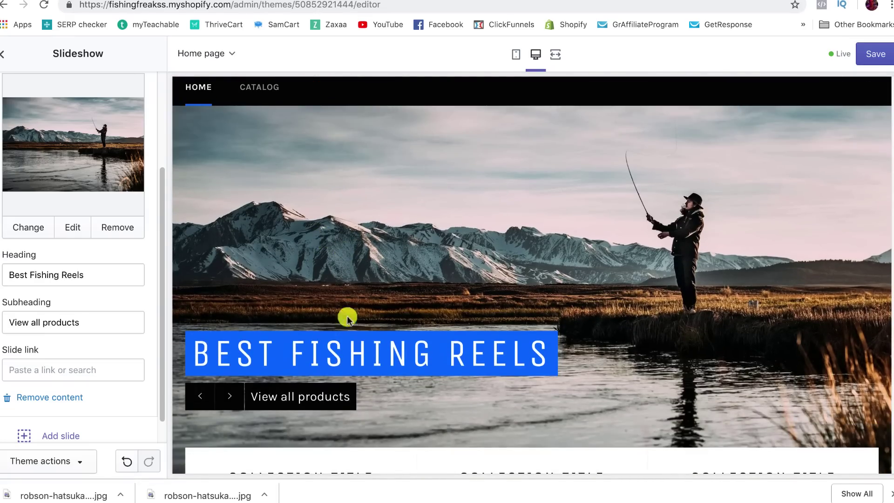
pyautogui.scroll(-1, 116, 300)
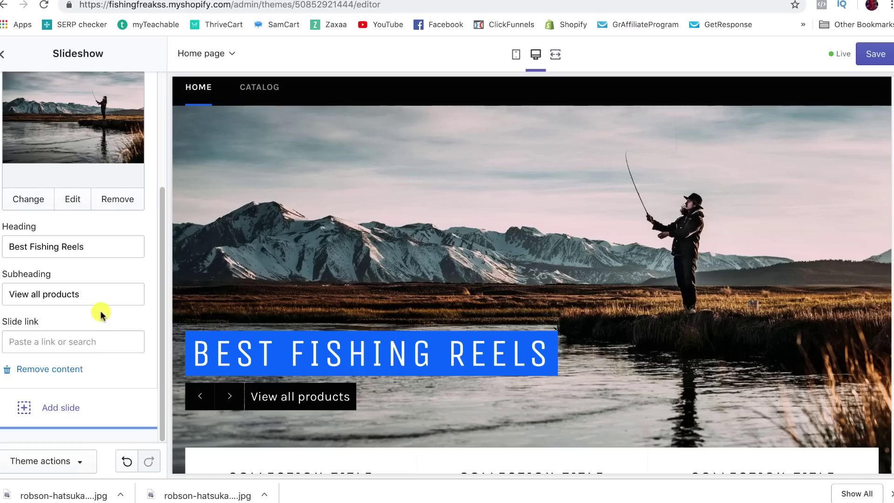
pyautogui.scroll(5, 99, 309)
# Step: Save the homepage theme changes
pyautogui.click(888, 55)
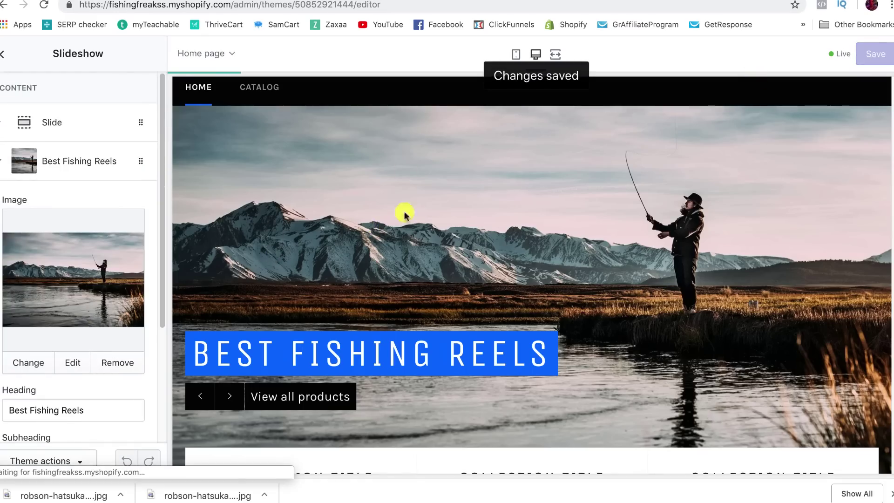
pyautogui.scroll(-1, 86, 317)
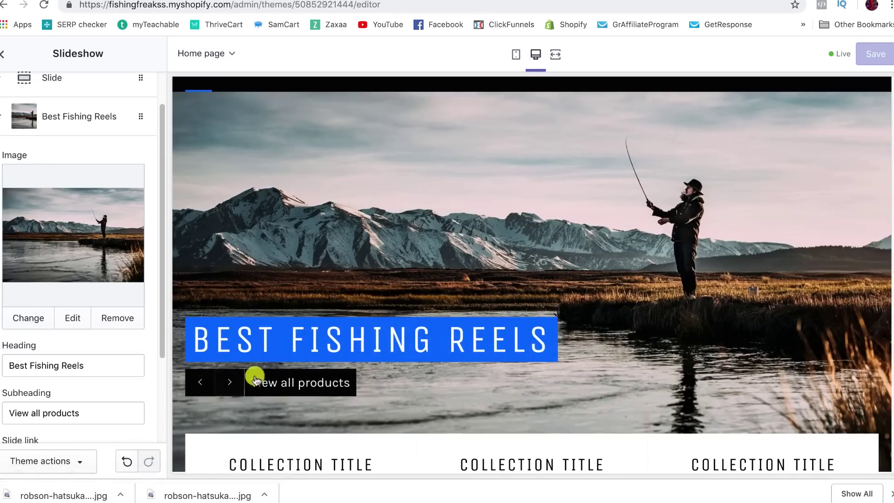
pyautogui.scroll(-3, 80, 316)
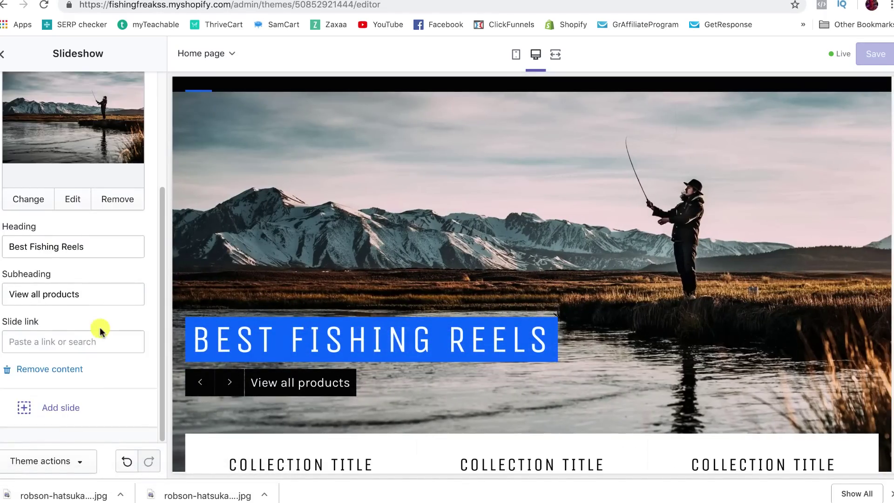
pyautogui.scroll(4, 100, 328)
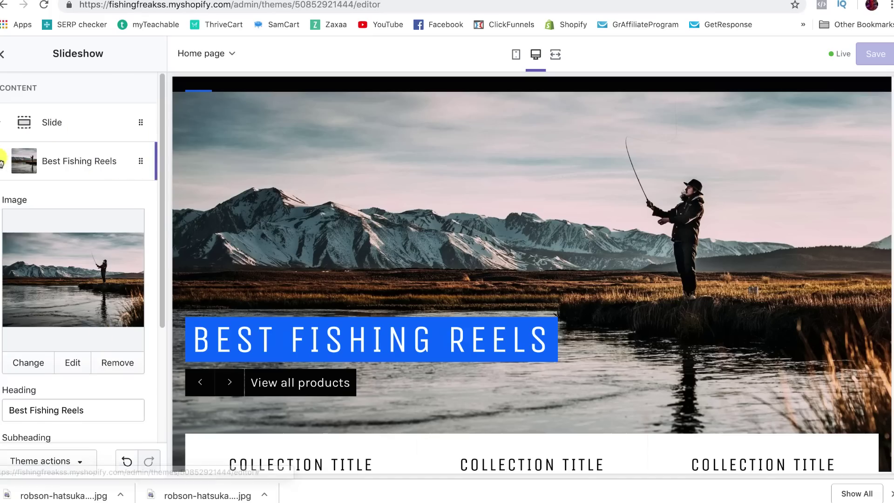
# Step: Add another slide and give it the fisherman photo from the image library
pyautogui.click(56, 163)
pyautogui.click(50, 198)
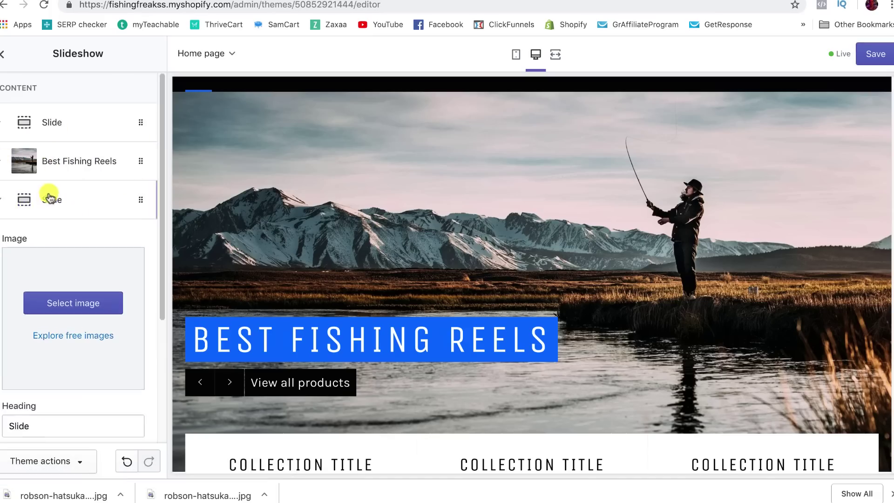
pyautogui.scroll(-1, 86, 252)
pyautogui.click(76, 245)
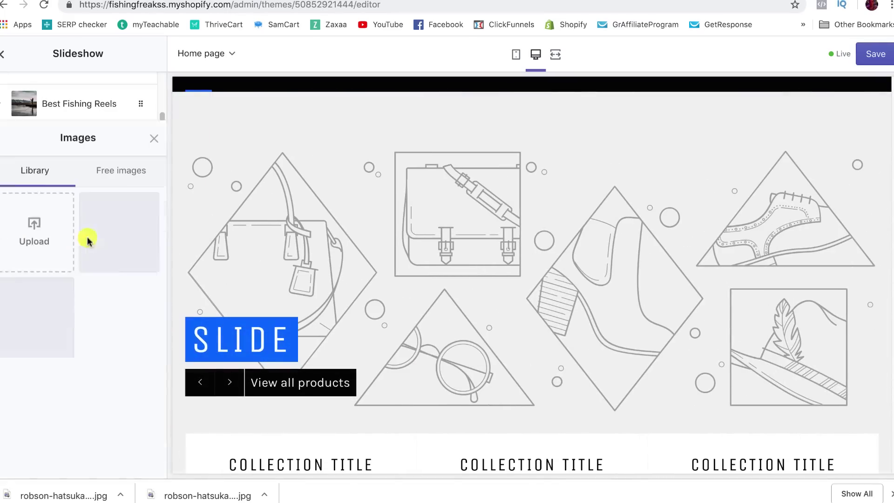
pyautogui.click(115, 166)
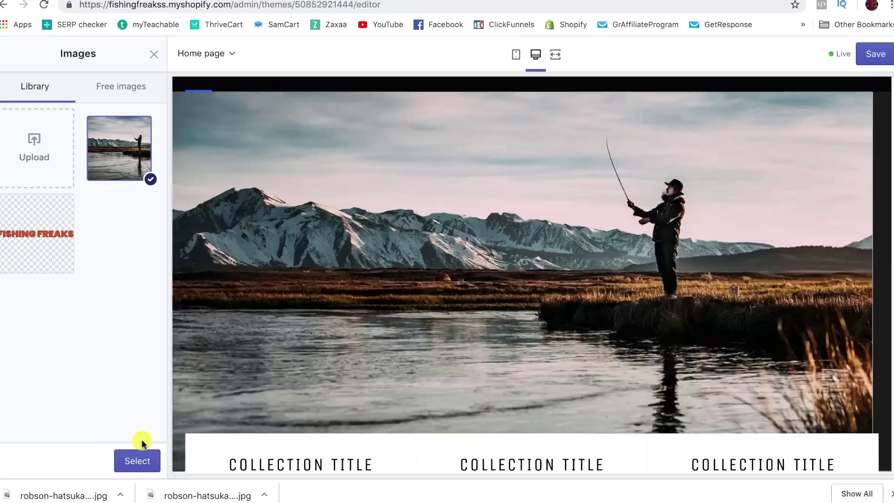
pyautogui.click(136, 459)
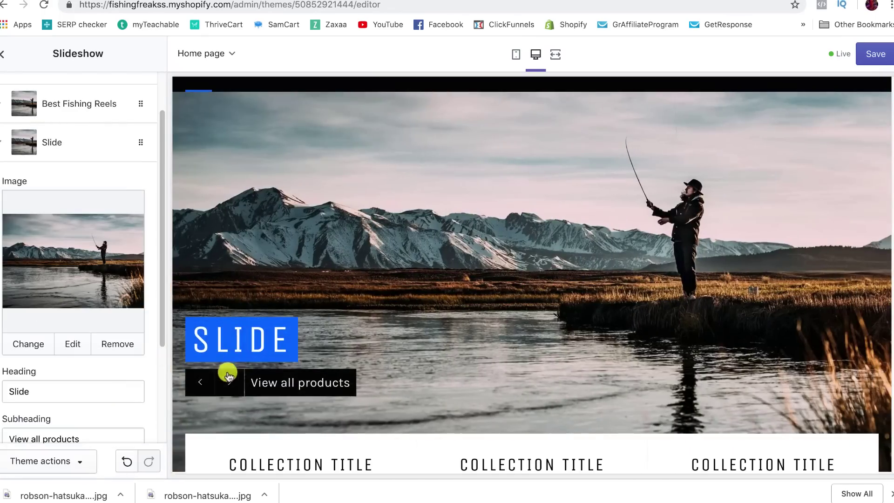
# Step: Save the slideshow changes
pyautogui.scroll(-3, 121, 394)
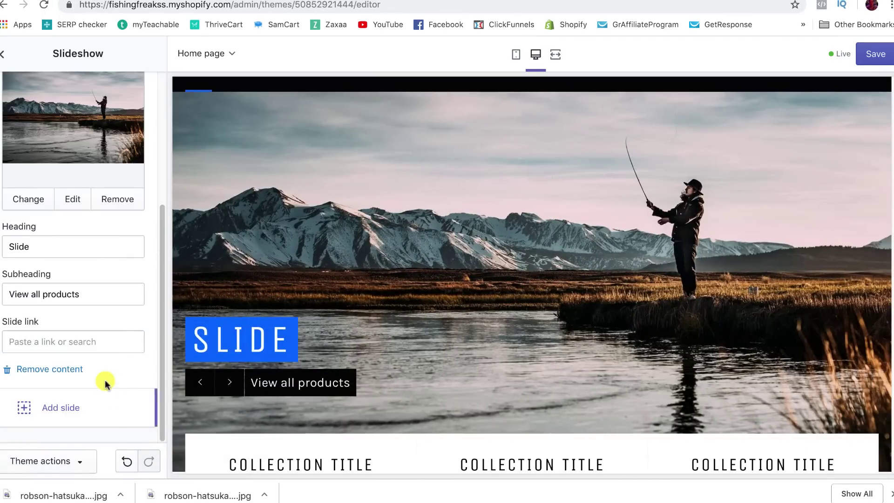
pyautogui.click(878, 56)
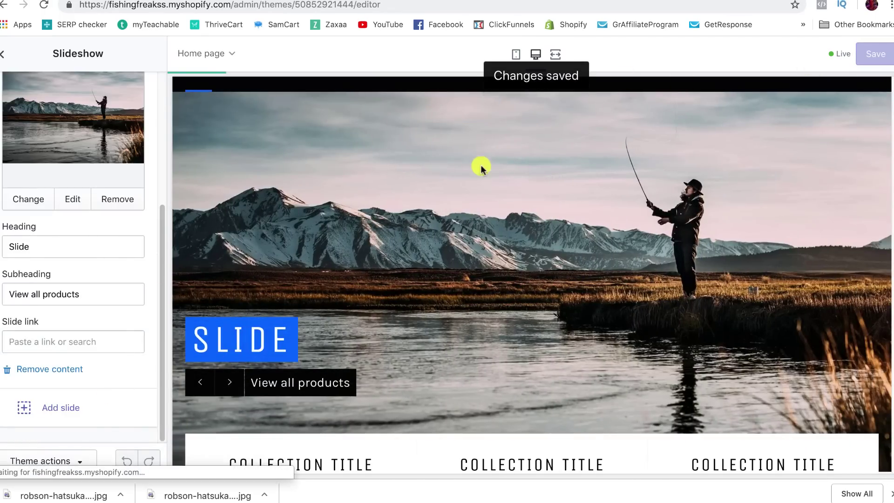
pyautogui.scroll(1, 155, 144)
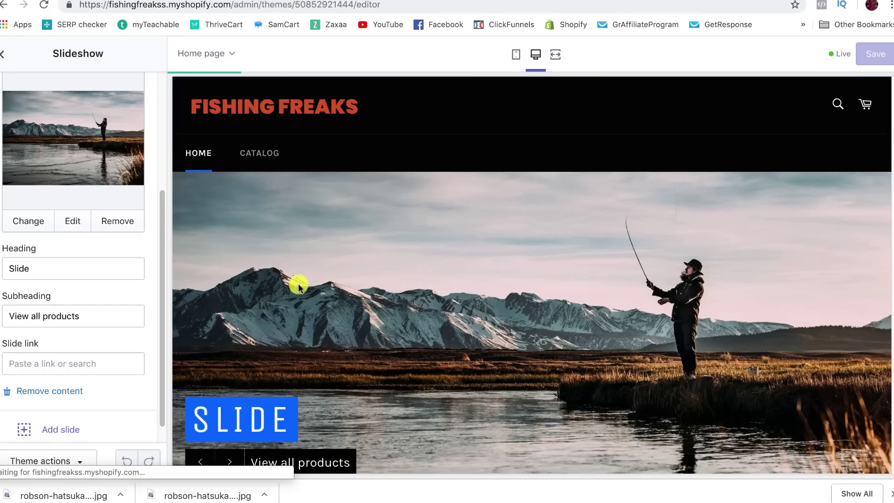
pyautogui.scroll(-1, 126, 334)
pyautogui.click(3, 54)
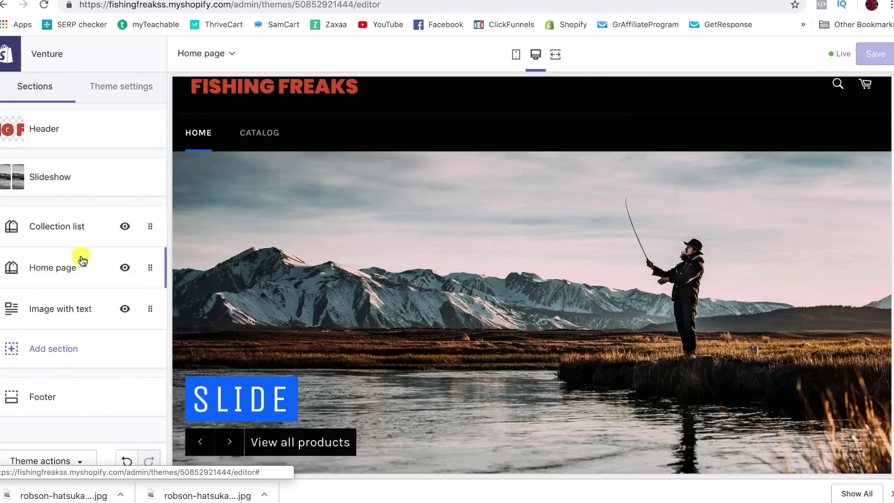
pyautogui.click(80, 460)
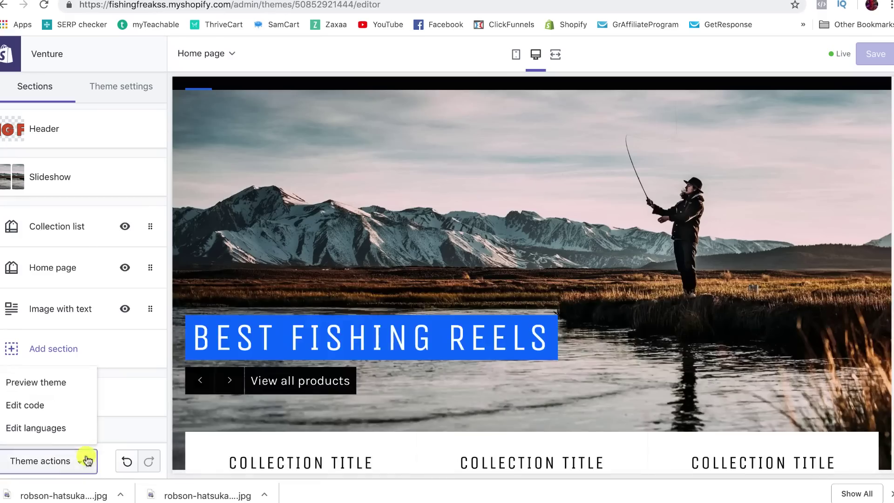
pyautogui.click(40, 381)
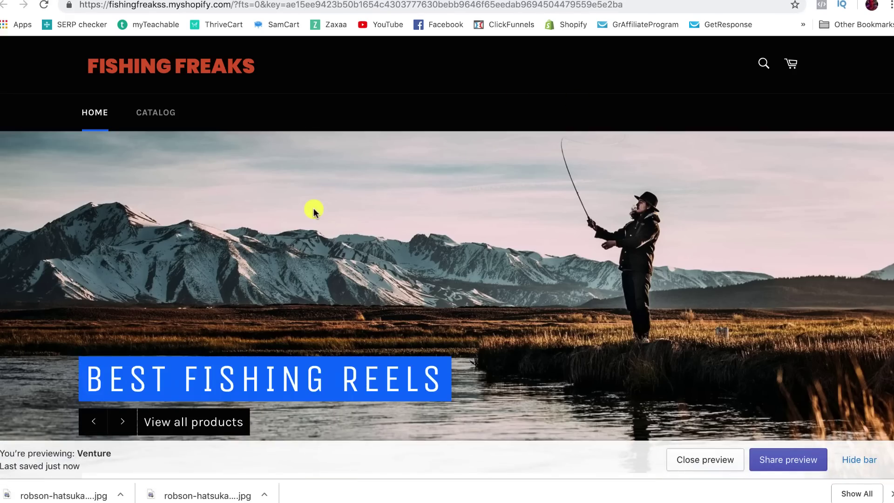
pyautogui.scroll(-1, 301, 219)
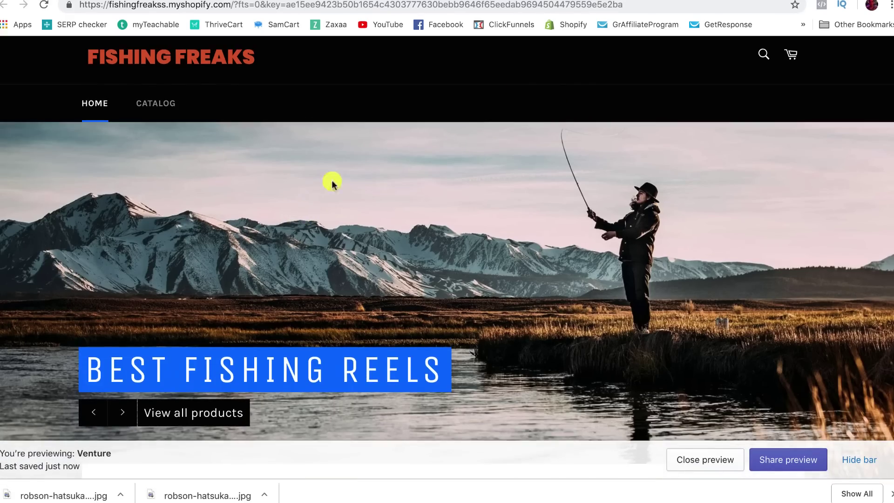
pyautogui.scroll(-3, 268, 276)
pyautogui.scroll(4, 188, 160)
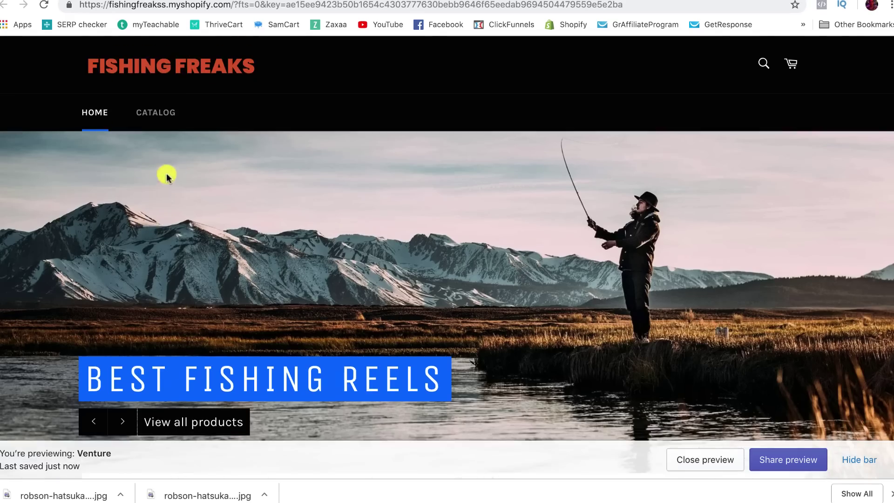
pyautogui.scroll(-2, 210, 195)
pyautogui.click(102, 342)
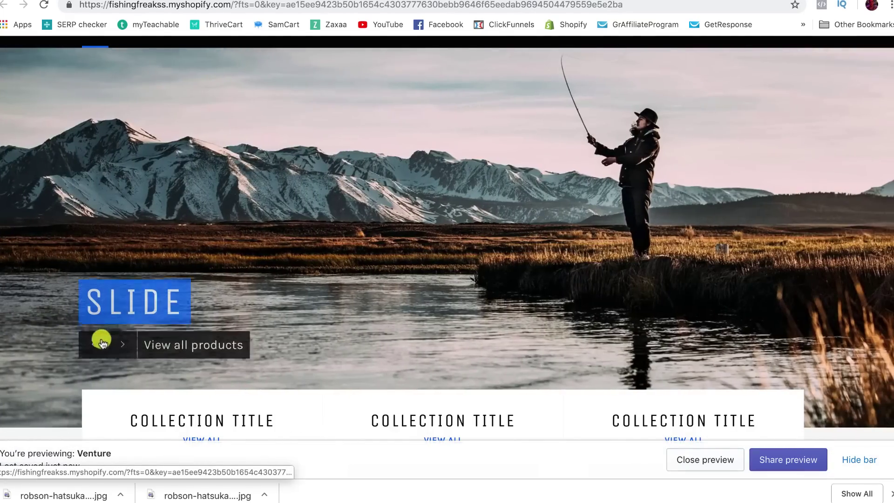
pyautogui.click(117, 343)
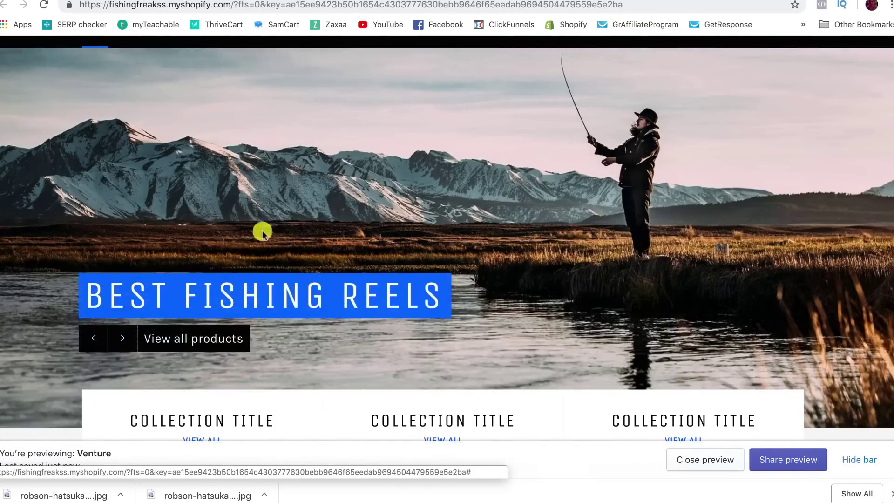
pyautogui.scroll(2, 263, 233)
pyautogui.scroll(-10, 358, 196)
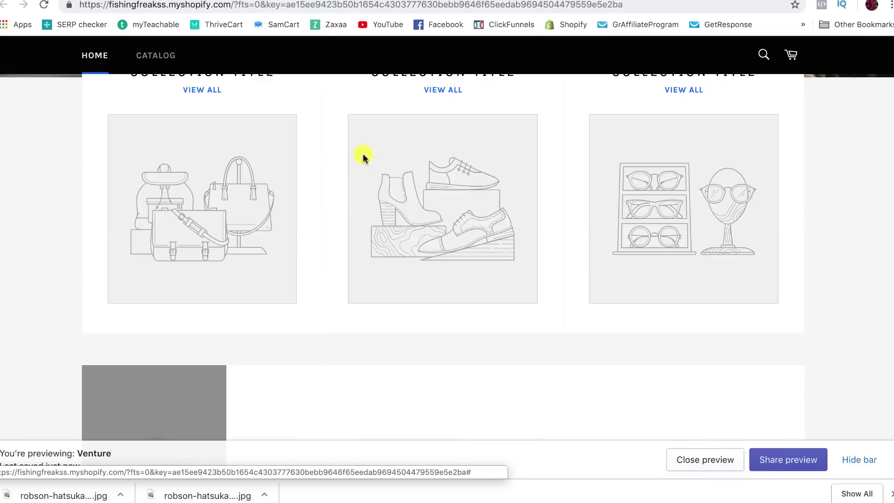
pyautogui.scroll(1, 261, 195)
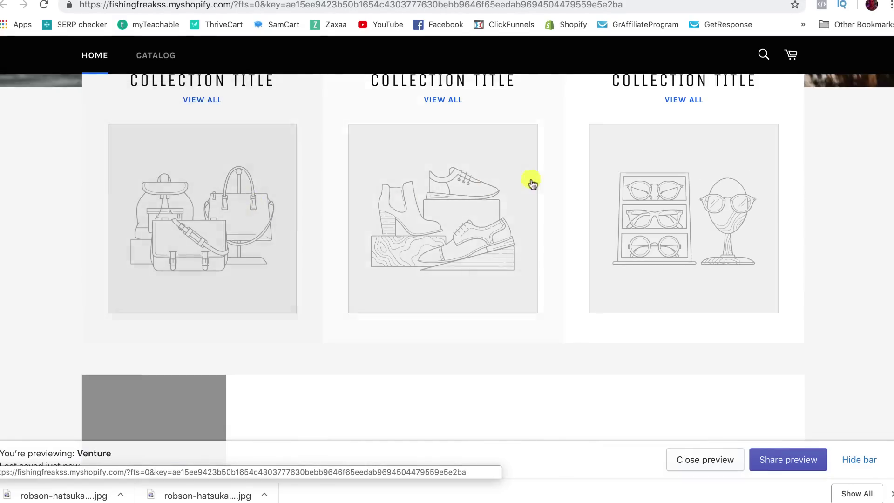
pyautogui.scroll(1, 587, 167)
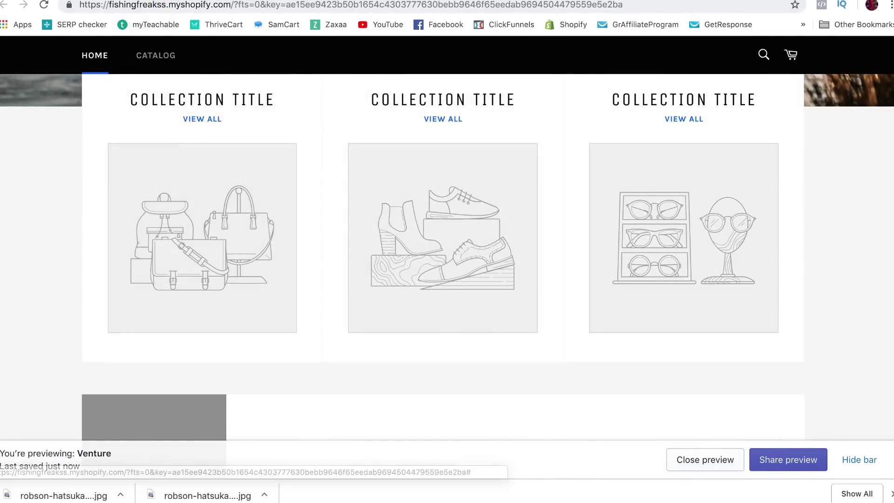
pyautogui.hotkey('ctrl', 'w')
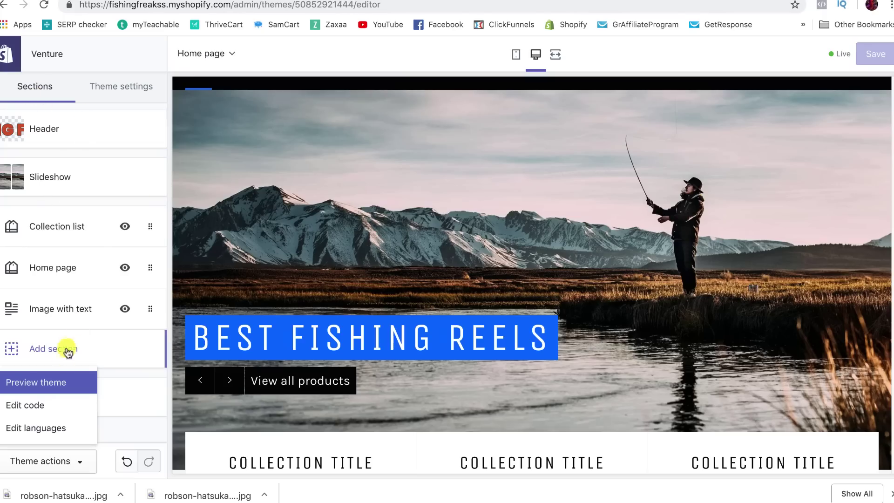
# Step: Exit the theme editor to the Themes overview with Venture as the current theme
pyautogui.click(77, 150)
pyautogui.click(5, 53)
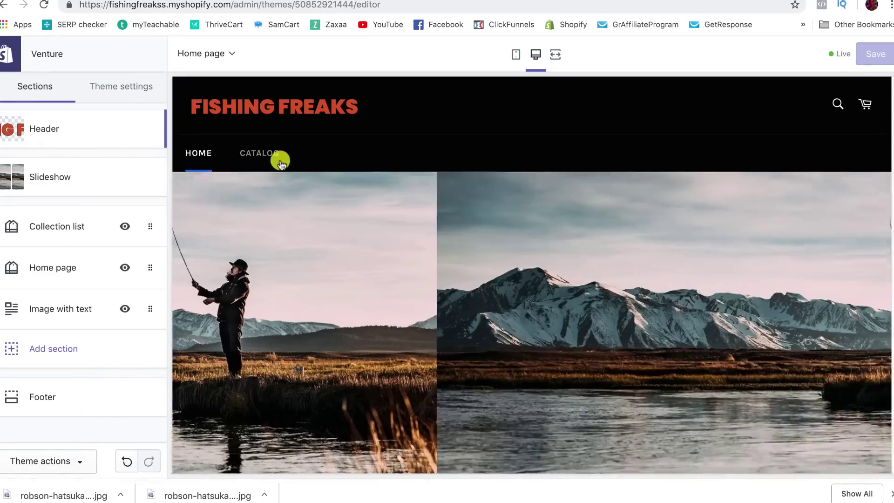
pyautogui.click(280, 161)
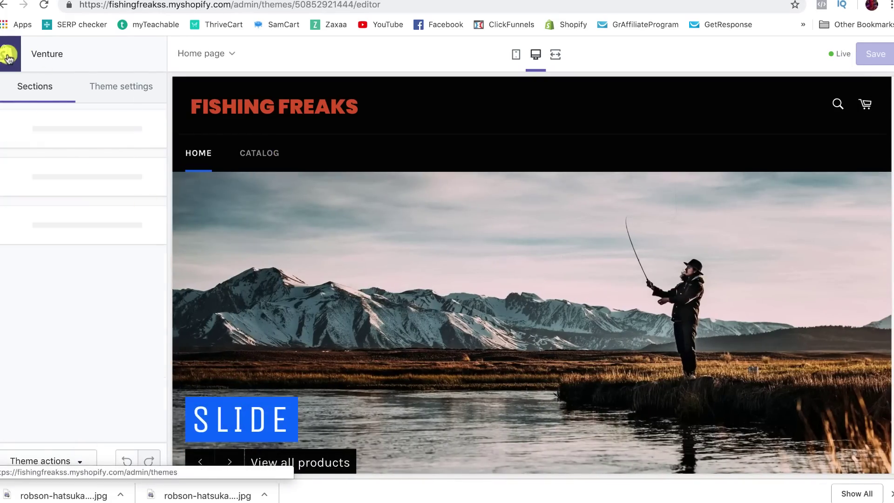
pyautogui.click(103, 62)
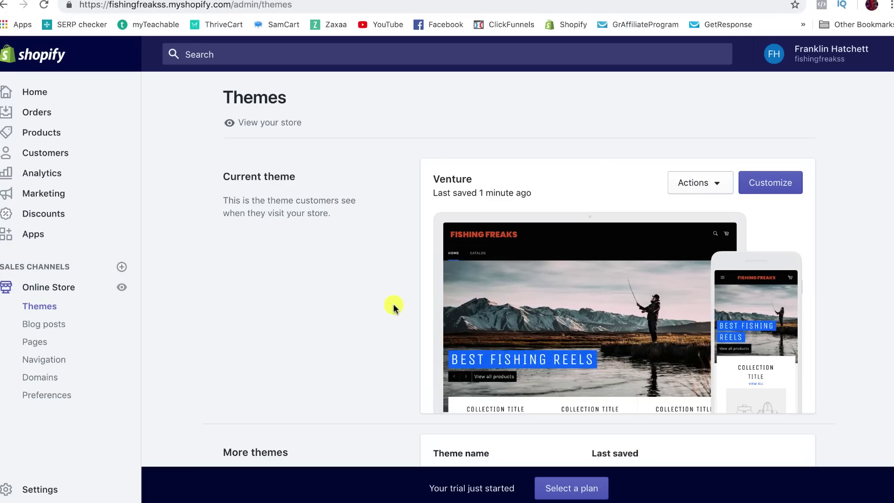
# Step: Open Products > Collections in the admin sidebar
pyautogui.click(36, 135)
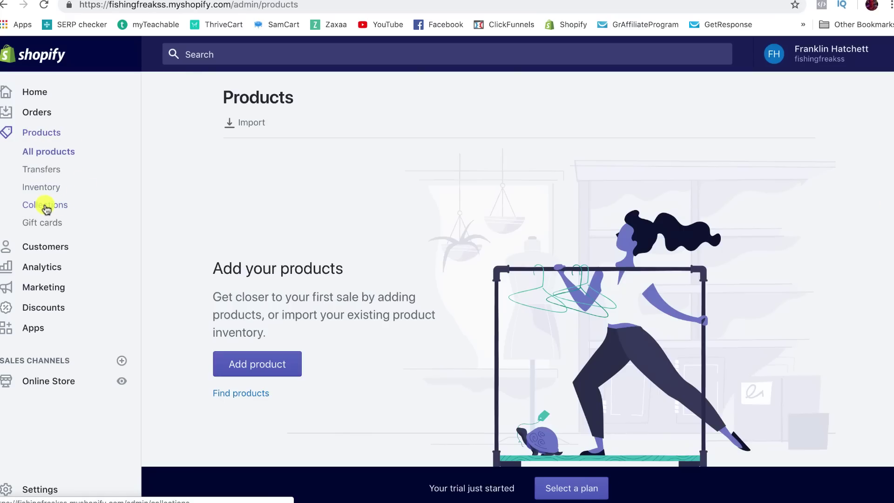
pyautogui.click(46, 207)
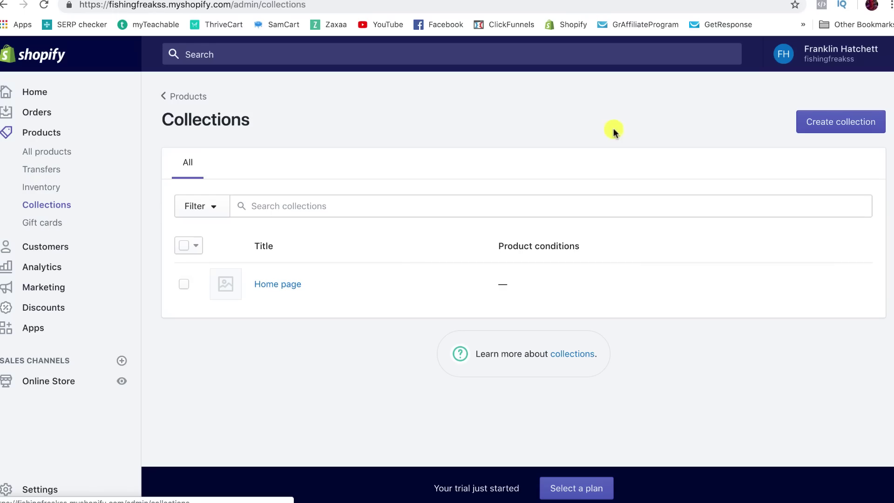
# Step: Create a collection titled 'Fly Fishing Rods' using the downloaded reel photo as its image
pyautogui.click(838, 122)
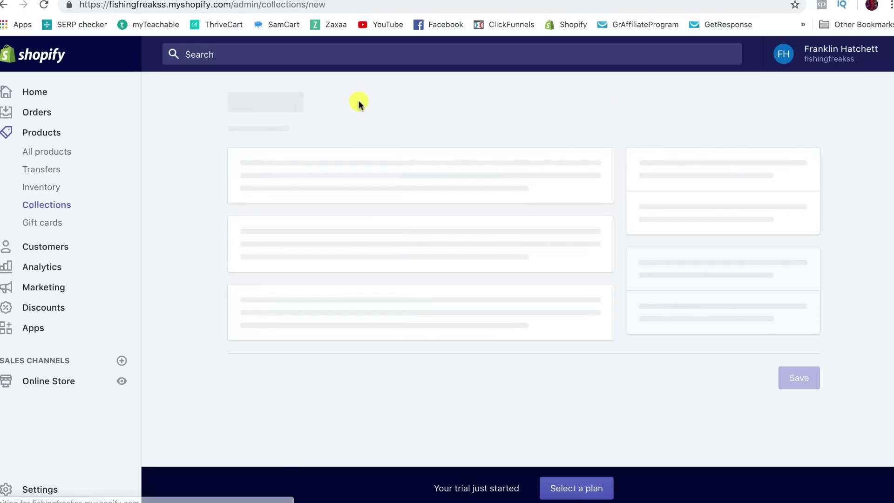
pyautogui.scroll(6, 377, 172)
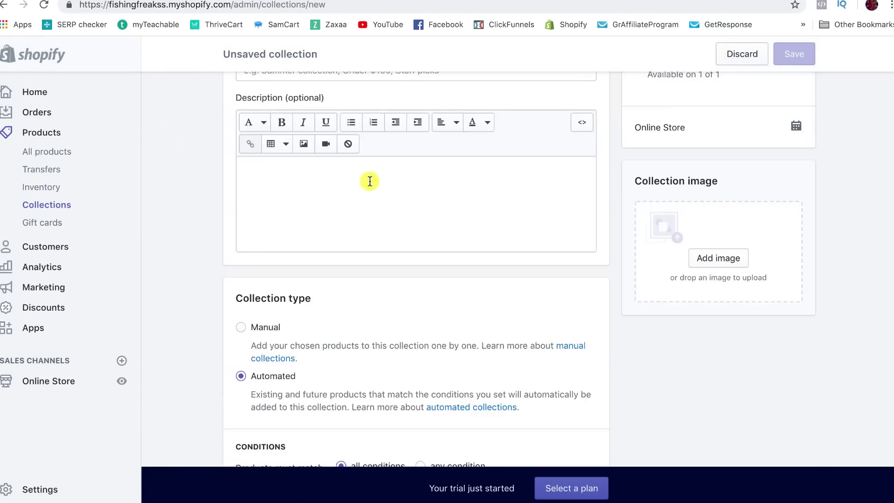
pyautogui.click(373, 126)
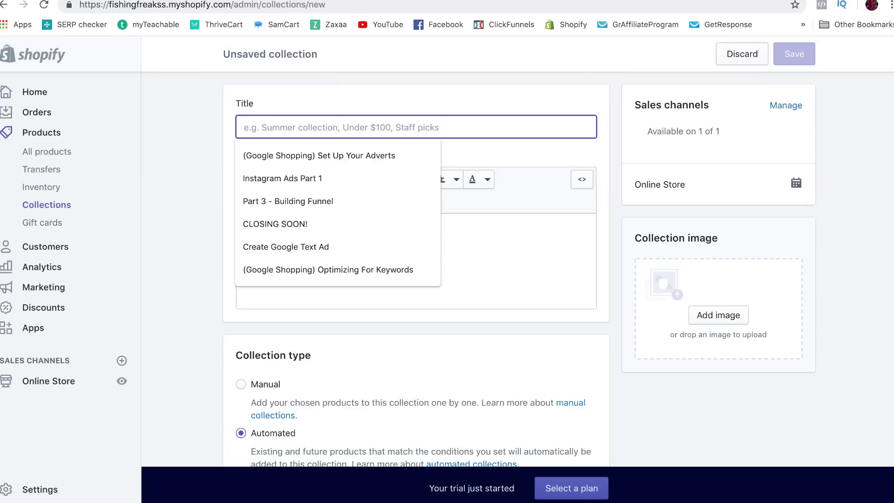
pyautogui.write('Fly Fishing Rods')
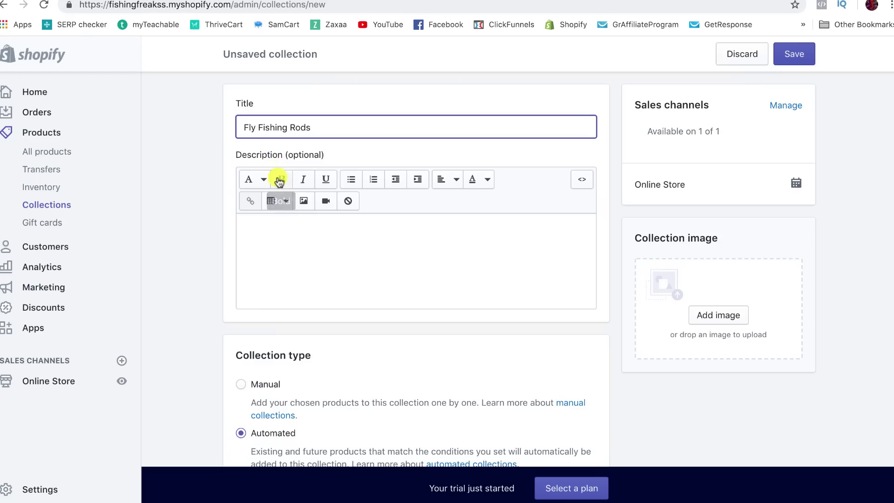
pyautogui.click(719, 316)
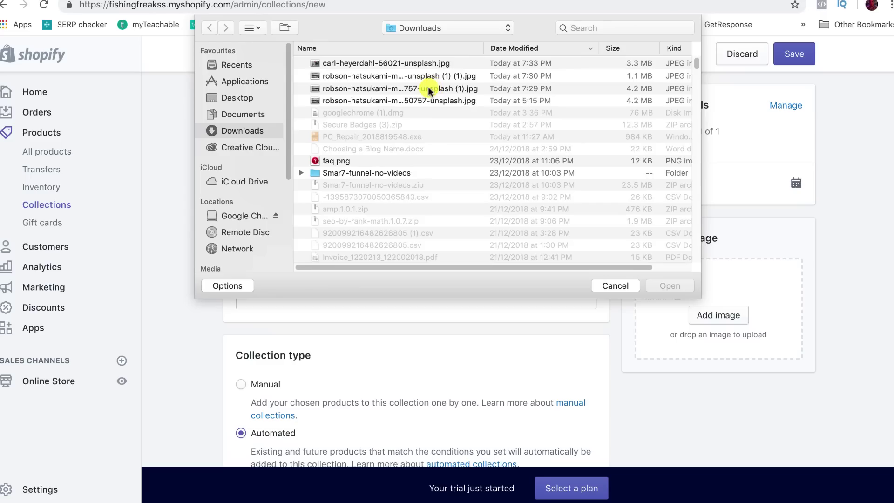
pyautogui.doubleClick(440, 63)
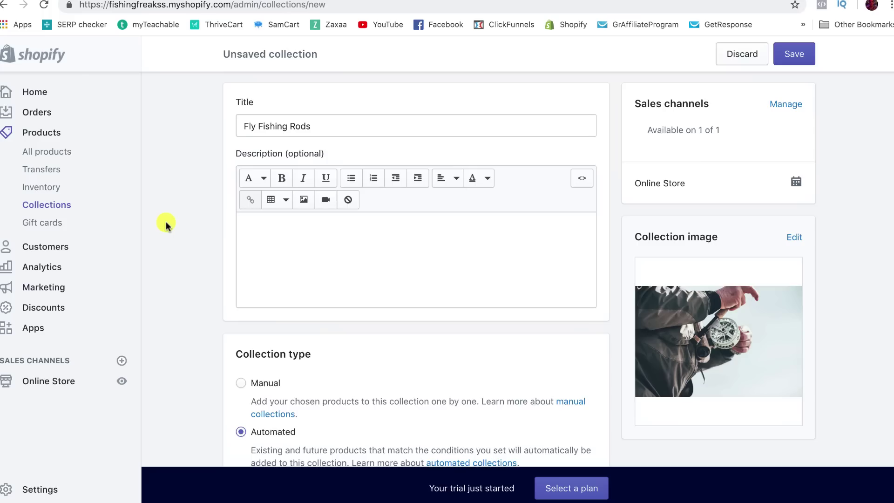
pyautogui.scroll(-1, 166, 221)
# Step: Add the automated condition Product tag is equal to 'flyfishingrods'
pyautogui.scroll(-2, 165, 221)
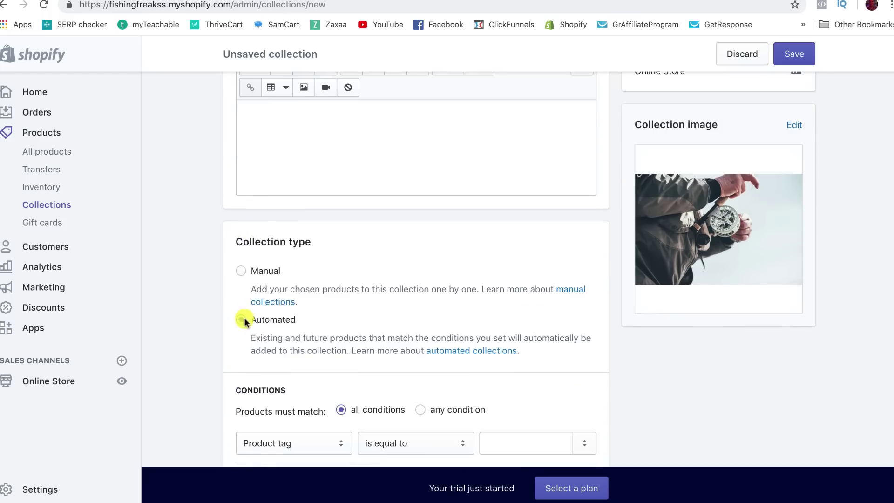
pyautogui.scroll(-1, 289, 320)
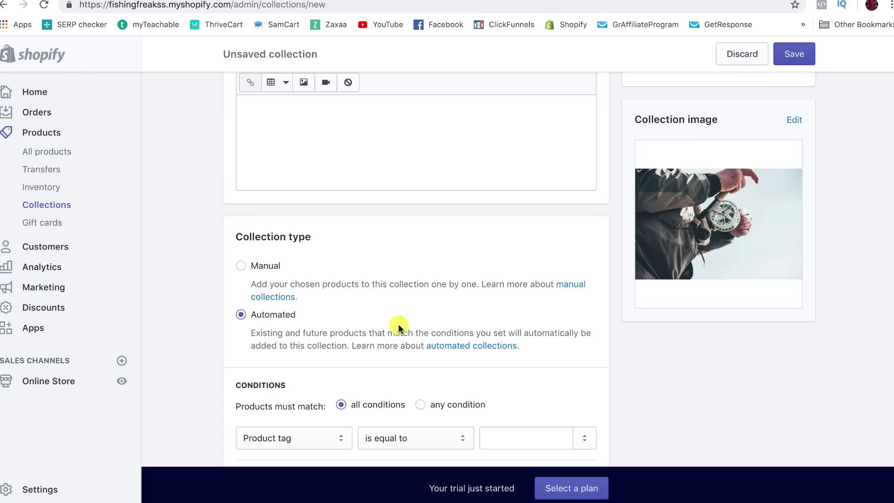
pyautogui.scroll(-3, 415, 316)
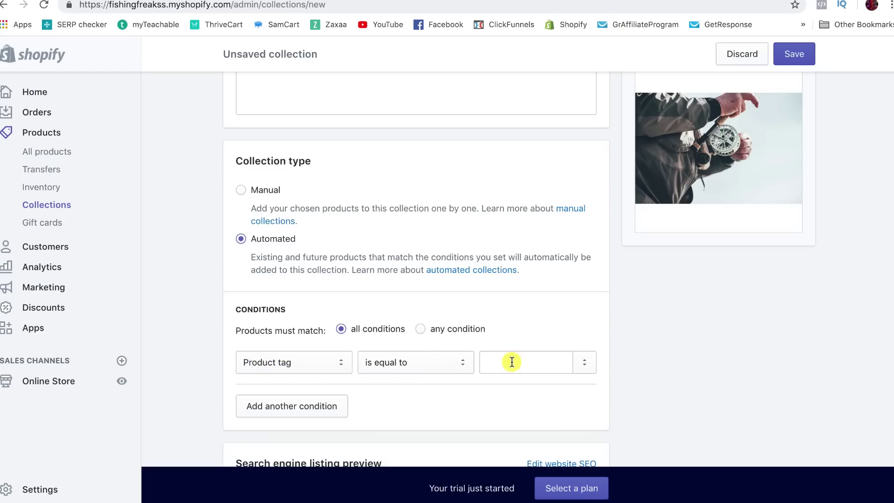
pyautogui.scroll(7, 261, 256)
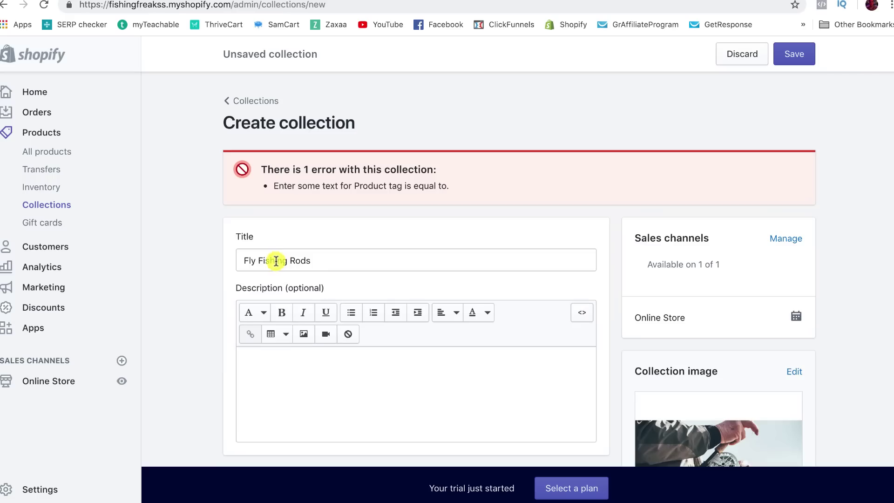
pyautogui.scroll(-1, 279, 256)
pyautogui.scroll(-6, 269, 258)
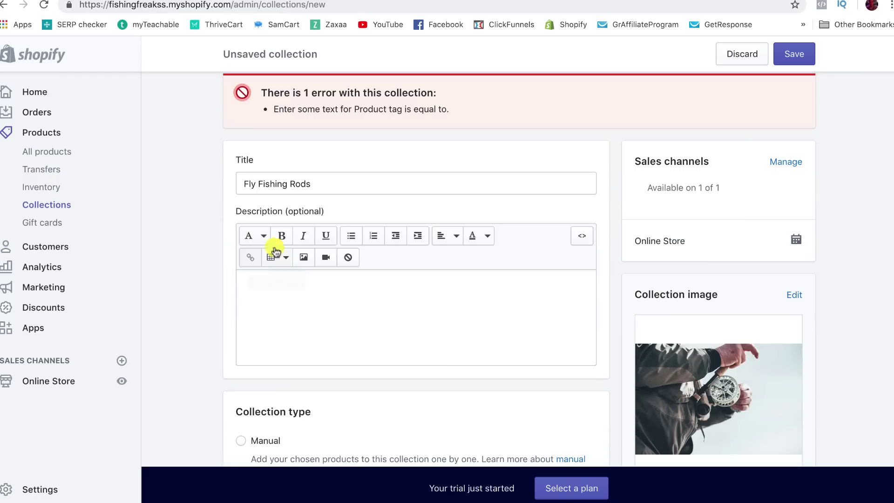
pyautogui.click(499, 401)
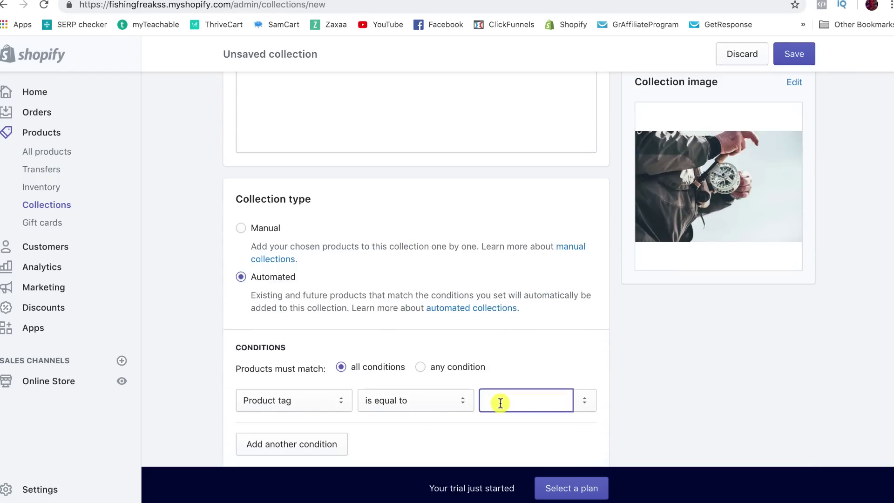
pyautogui.write('flyfishingrods')
pyautogui.click(632, 399)
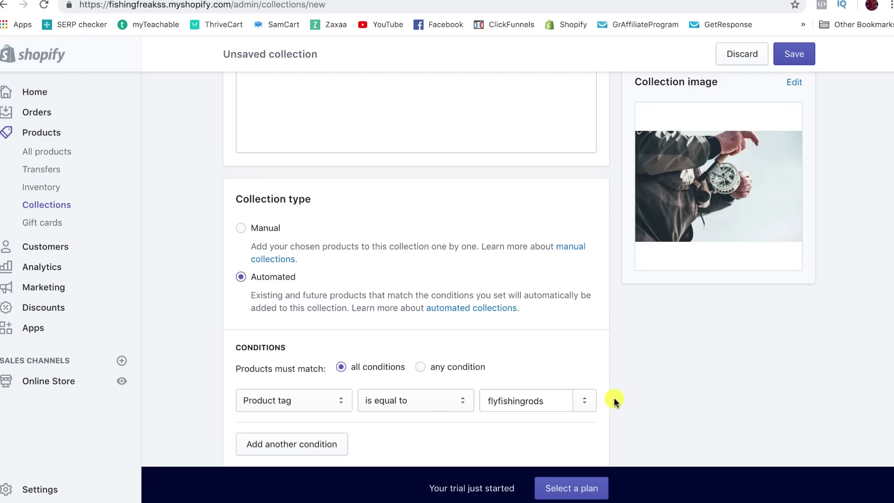
pyautogui.scroll(-5, 455, 293)
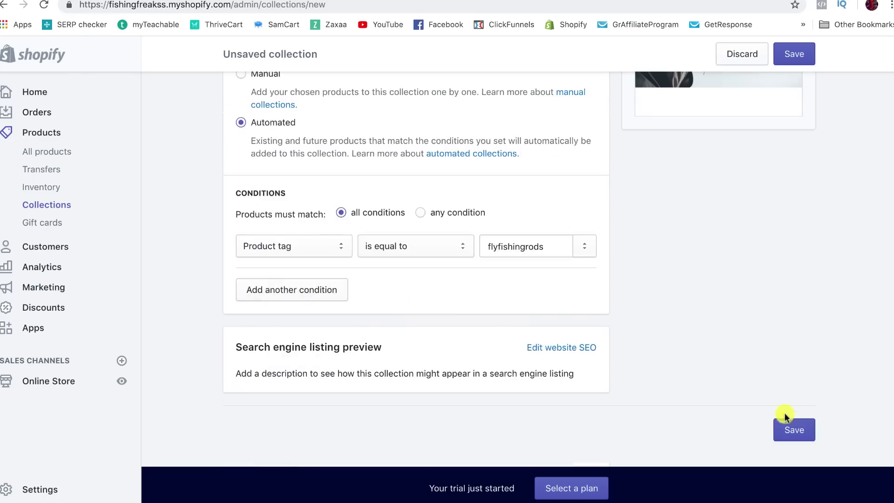
# Step: Save the Fly Fishing Rods collection (tag flyfishingrods) and return to the Collections list
pyautogui.click(793, 429)
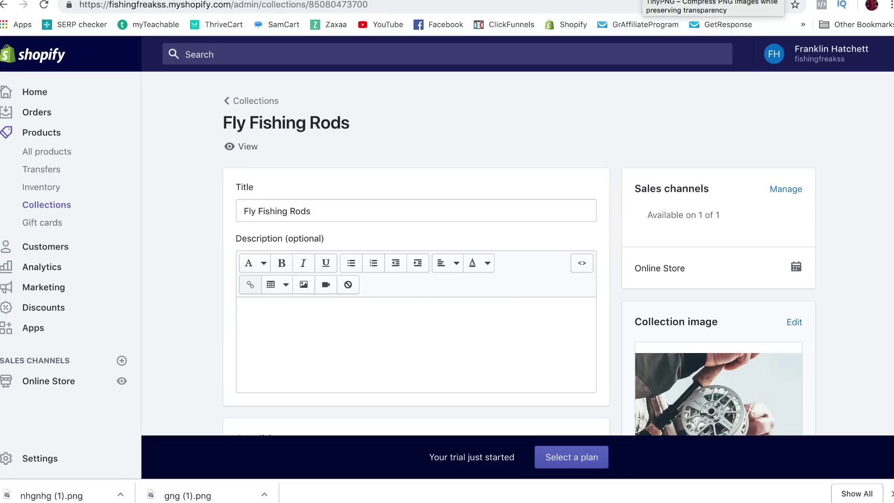
pyautogui.scroll(-3, 721, 298)
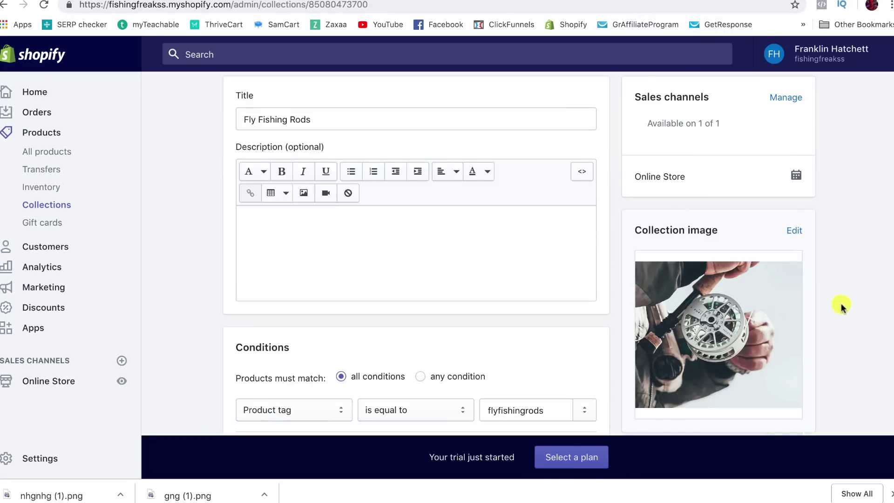
pyautogui.click(650, 1)
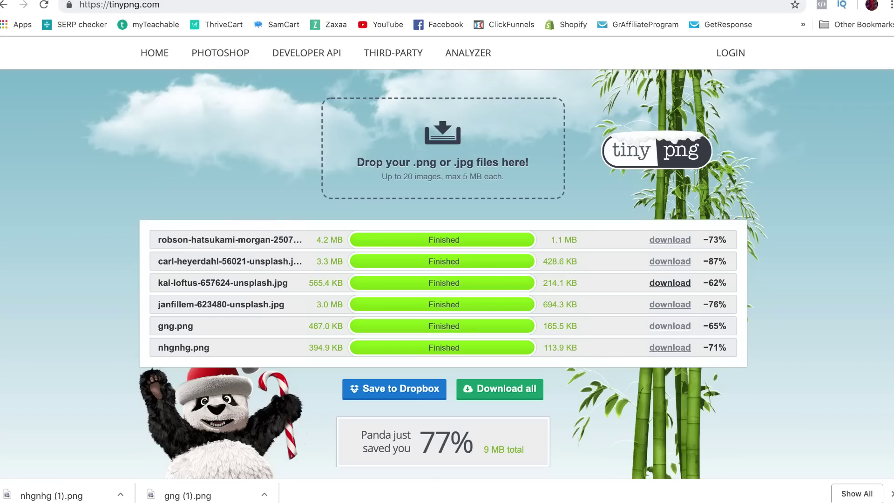
pyautogui.click(536, 1)
pyautogui.click(59, 204)
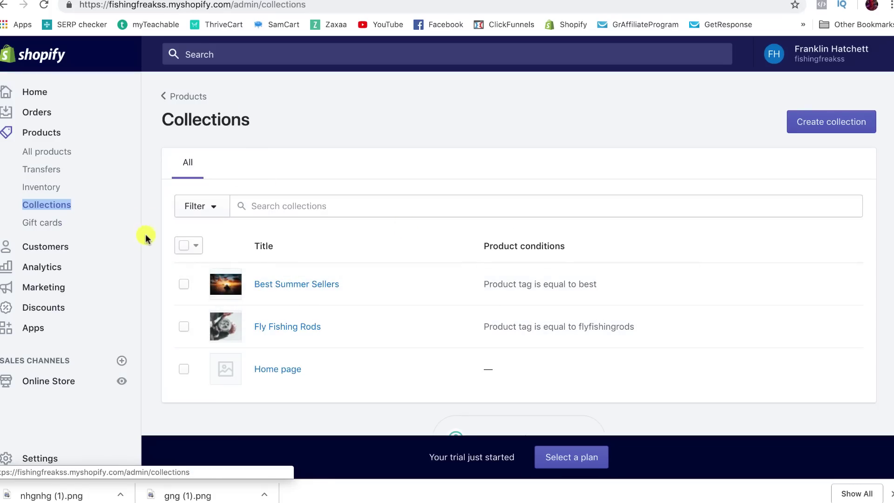
pyautogui.scroll(-1, 142, 241)
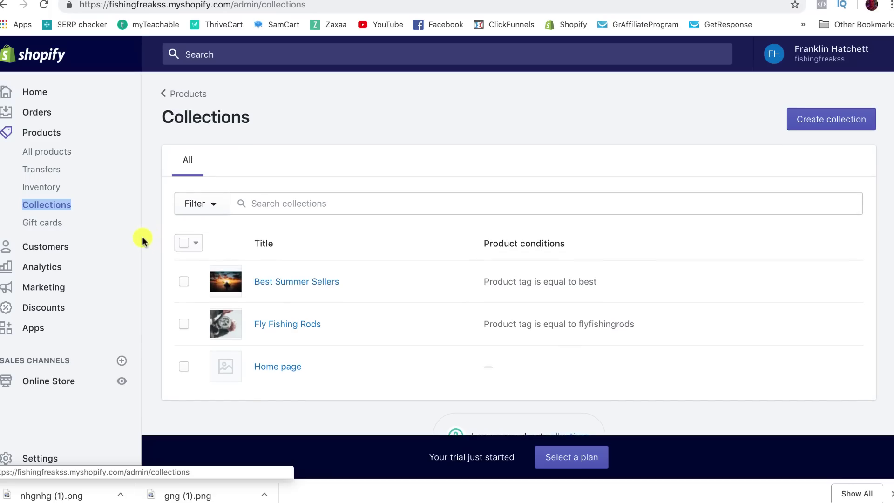
# Step: Go to Online Store > Navigation and open the Main menu for editing
pyautogui.click(49, 383)
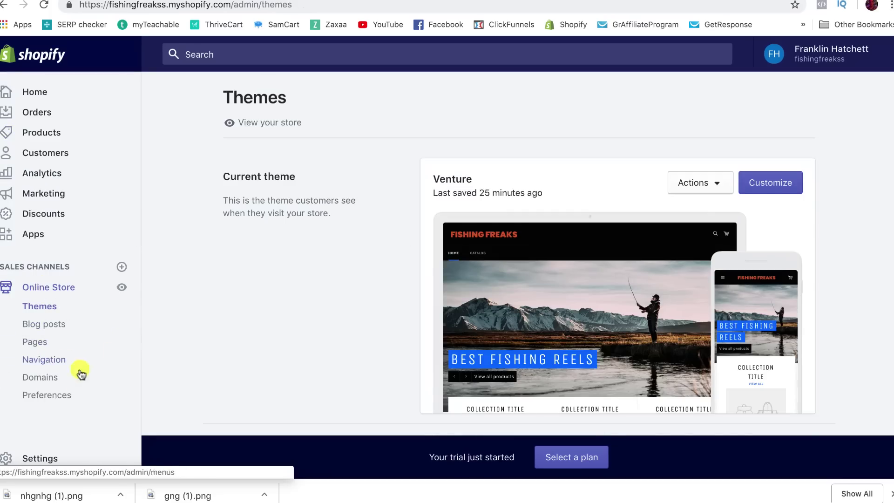
pyautogui.click(45, 358)
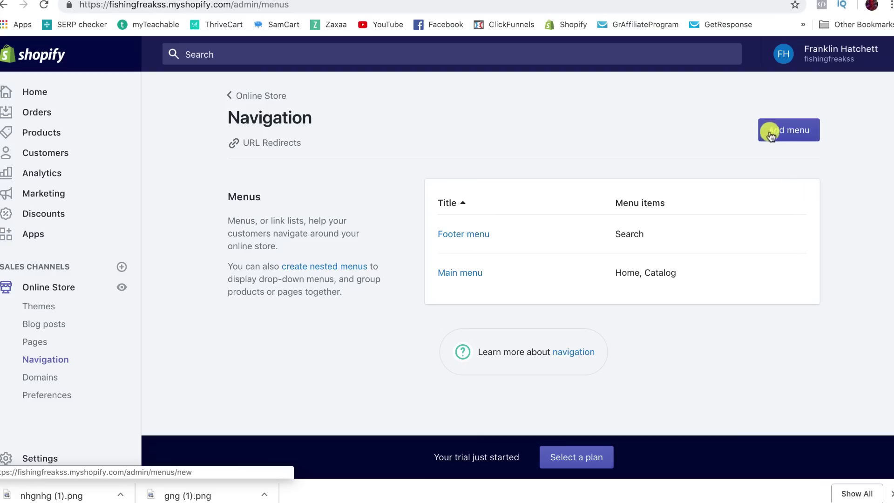
pyautogui.click(465, 276)
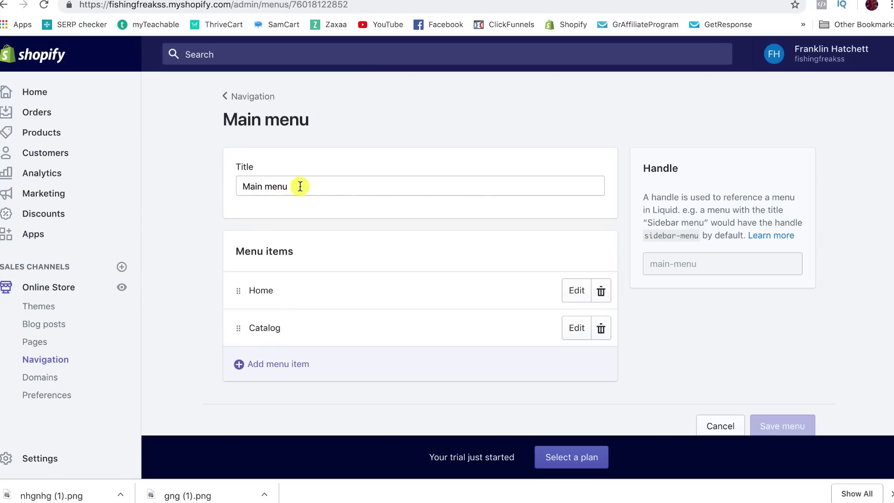
# Step: Remove the Catalog item from the Main menu and check where the Home item links
pyautogui.click(600, 328)
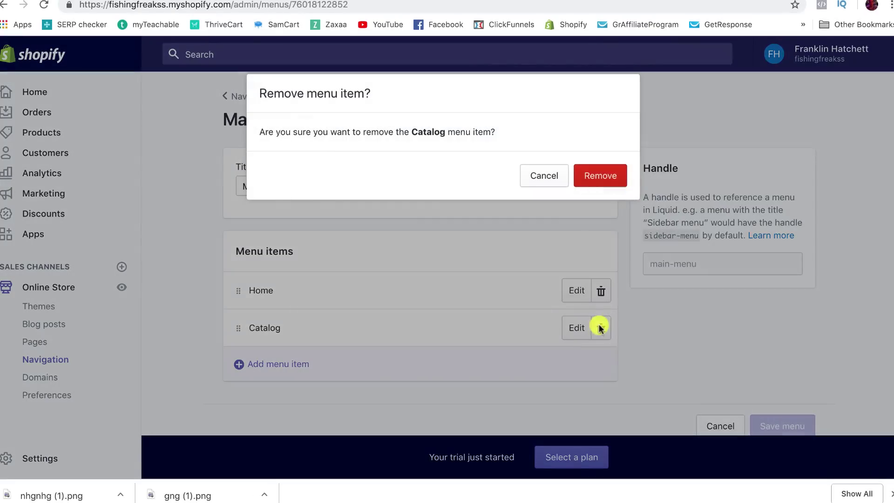
pyautogui.click(607, 181)
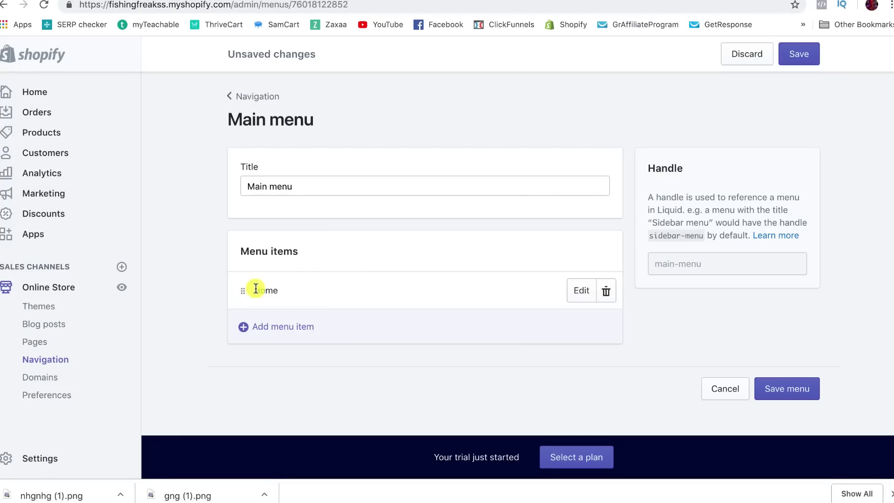
pyautogui.click(577, 288)
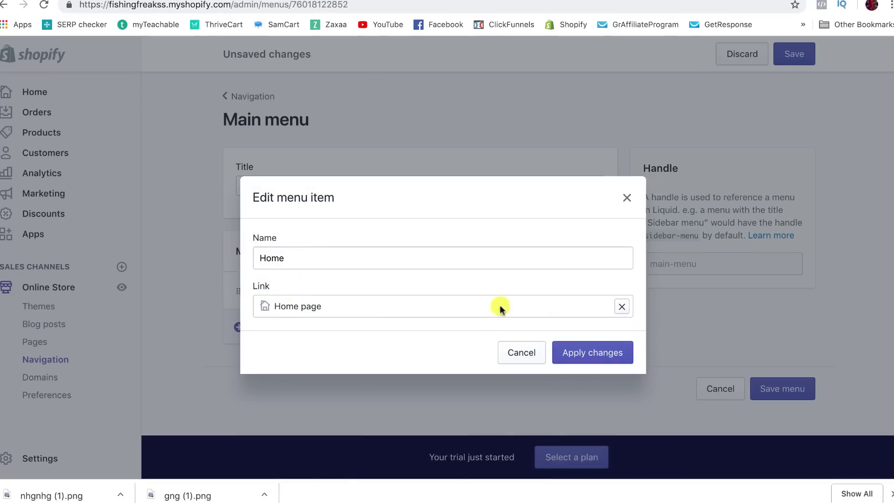
pyautogui.click(521, 352)
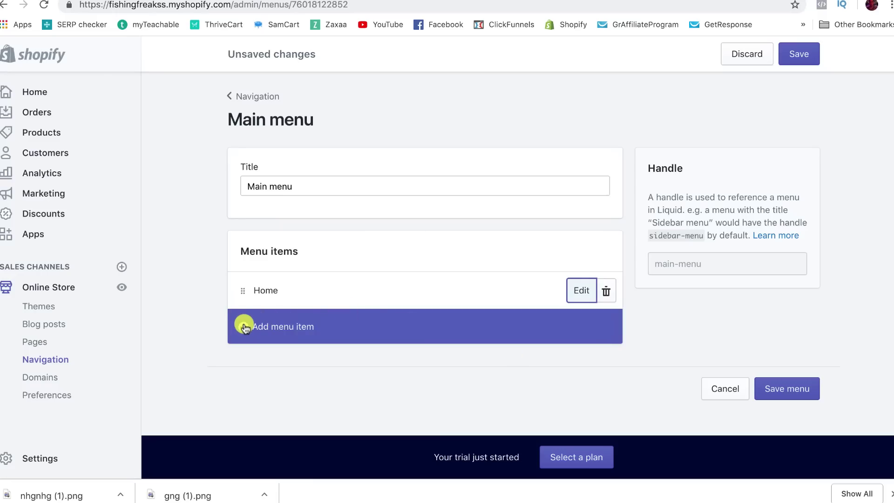
# Step: Add a Fly Rods menu item linking to the Fly Fishing Rods collection
pyautogui.click(245, 327)
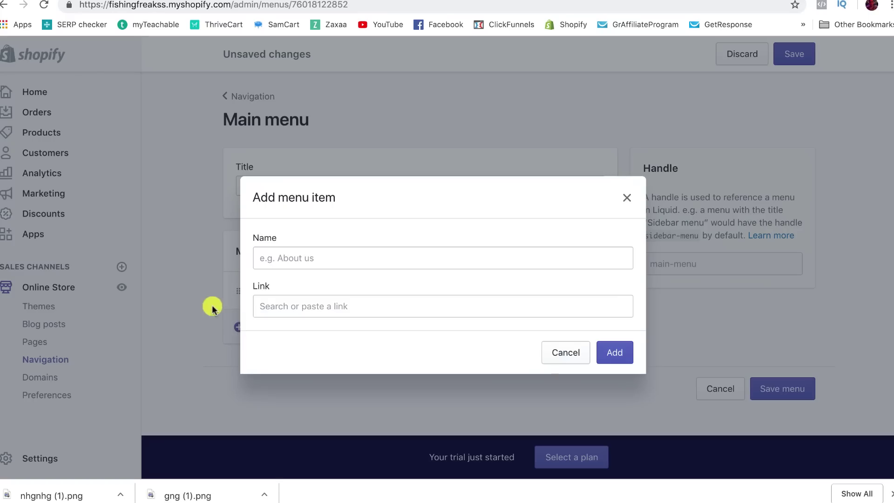
pyautogui.click(288, 257)
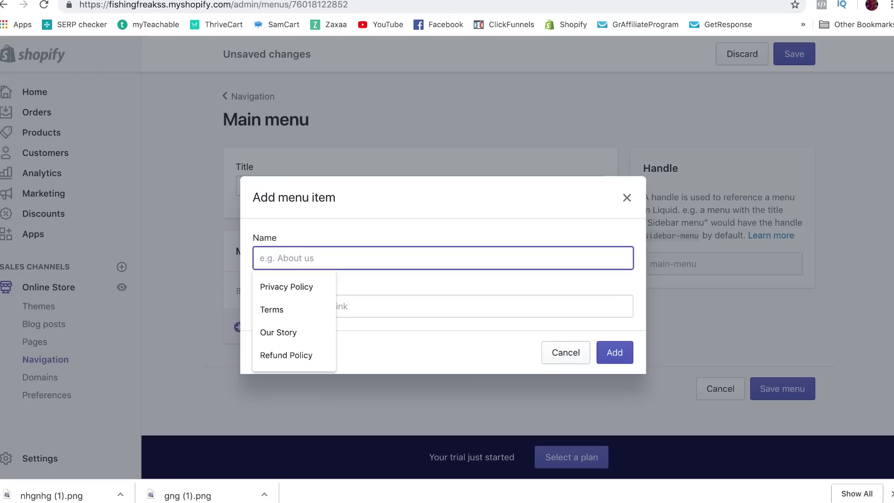
pyautogui.write('Fly Rods')
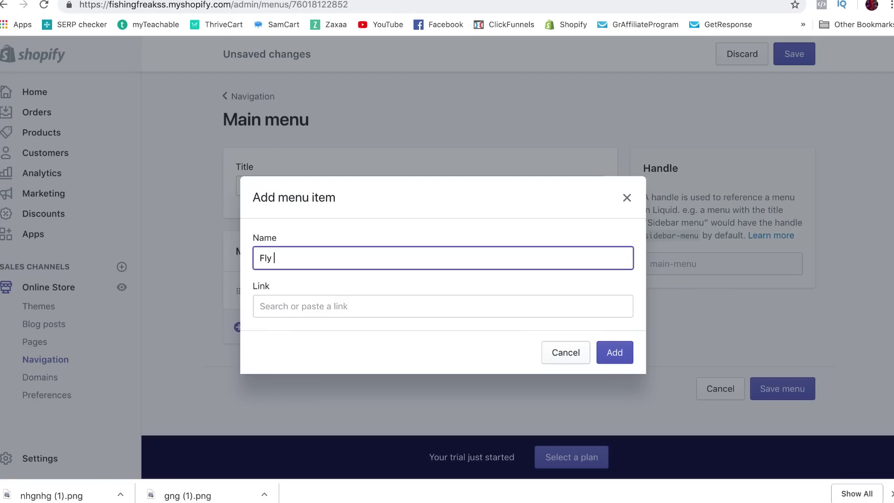
pyautogui.click(345, 307)
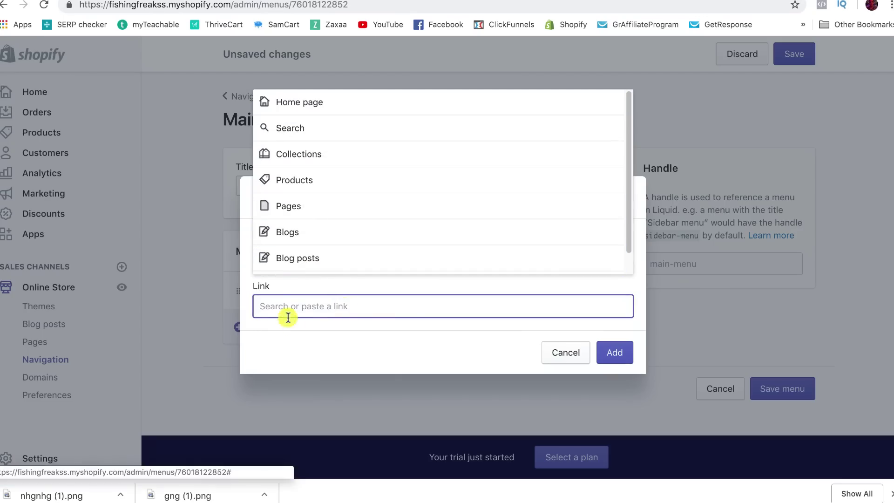
pyautogui.click(301, 154)
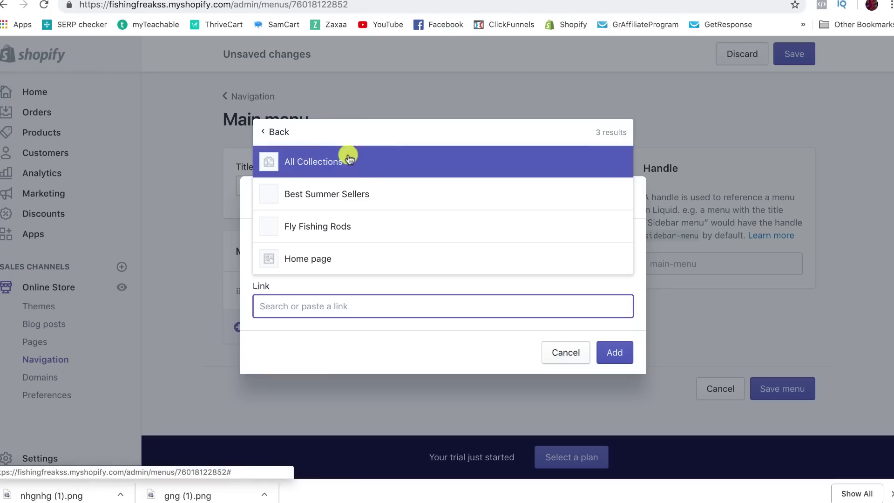
pyautogui.click(318, 230)
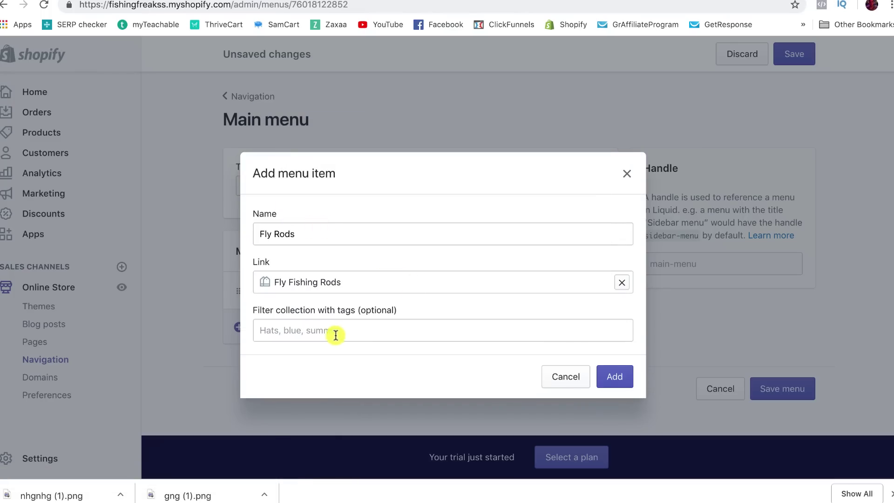
pyautogui.click(616, 378)
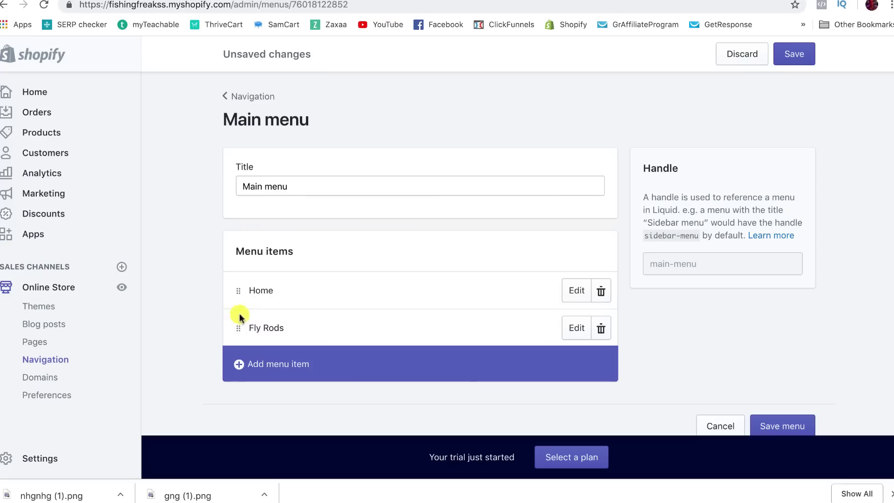
pyautogui.click(238, 364)
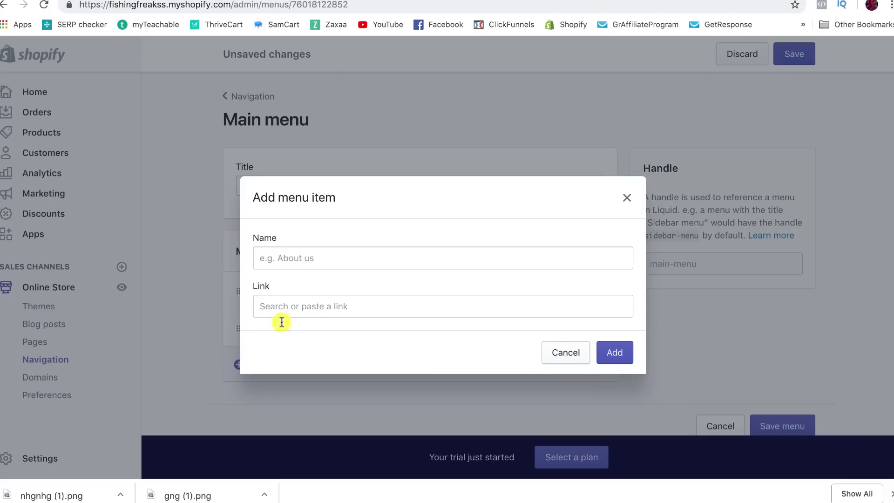
# Step: Add a Best Summer Sellers menu item linked to that collection, then save the Main menu
pyautogui.click(288, 258)
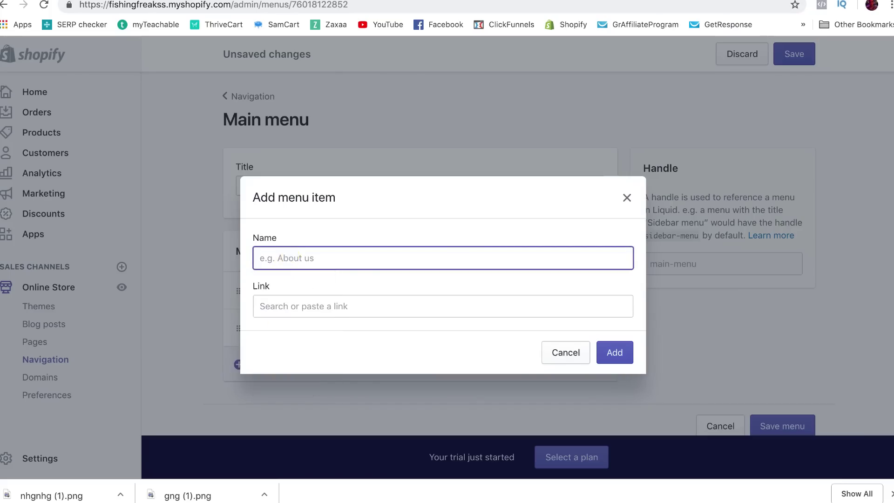
pyautogui.write('Best Summer Sellers')
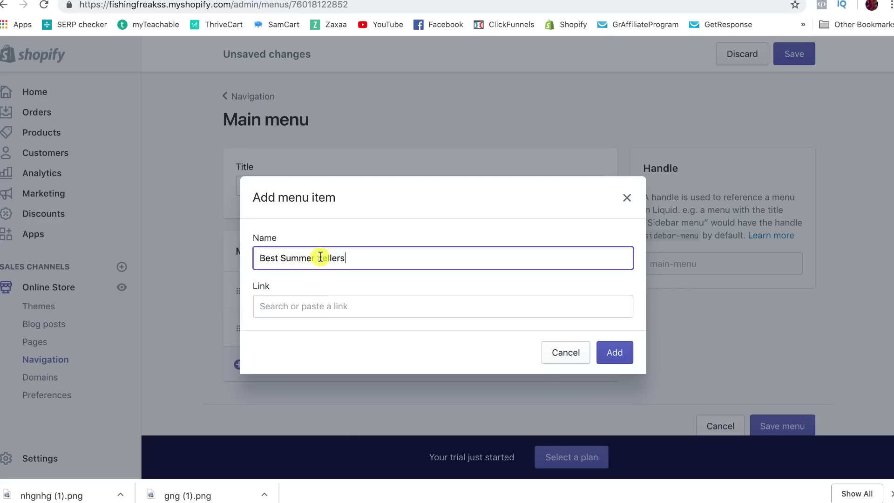
pyautogui.click(311, 307)
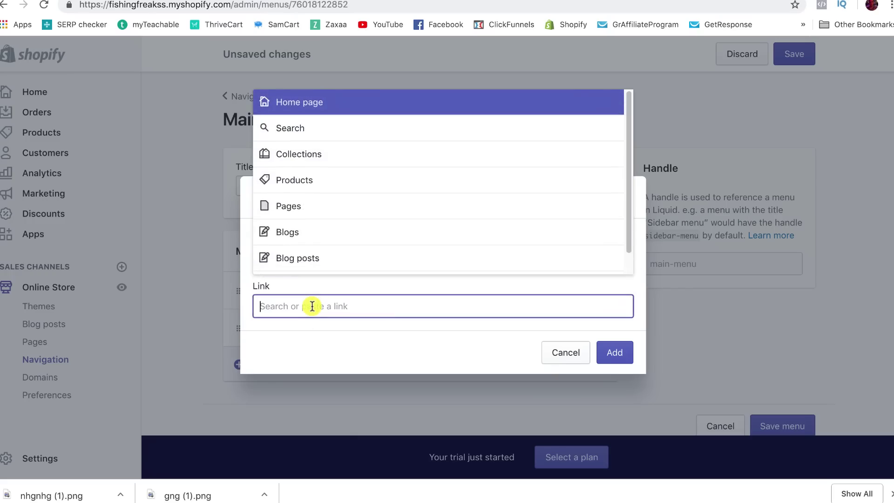
pyautogui.click(309, 154)
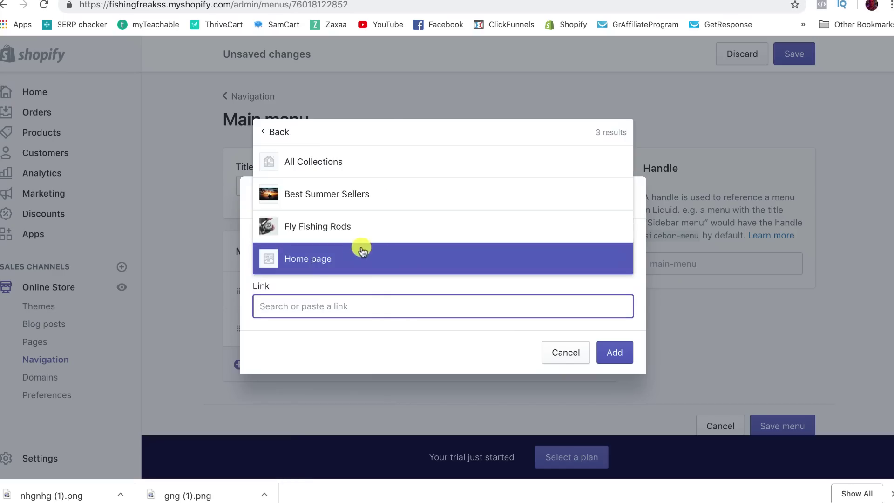
pyautogui.click(334, 197)
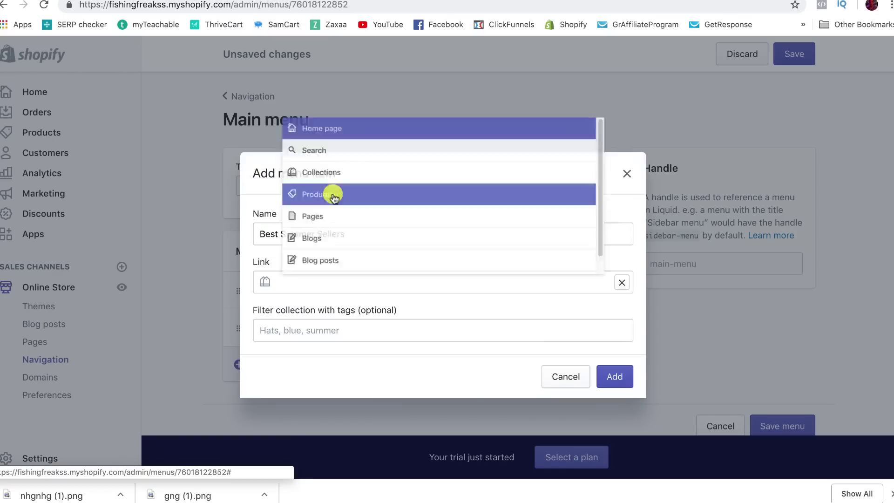
pyautogui.click(620, 380)
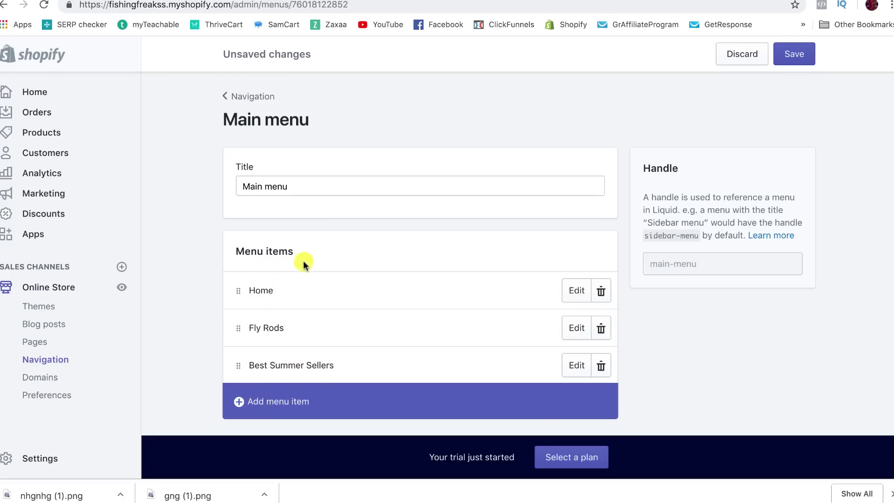
pyautogui.scroll(-1, 303, 261)
pyautogui.click(794, 54)
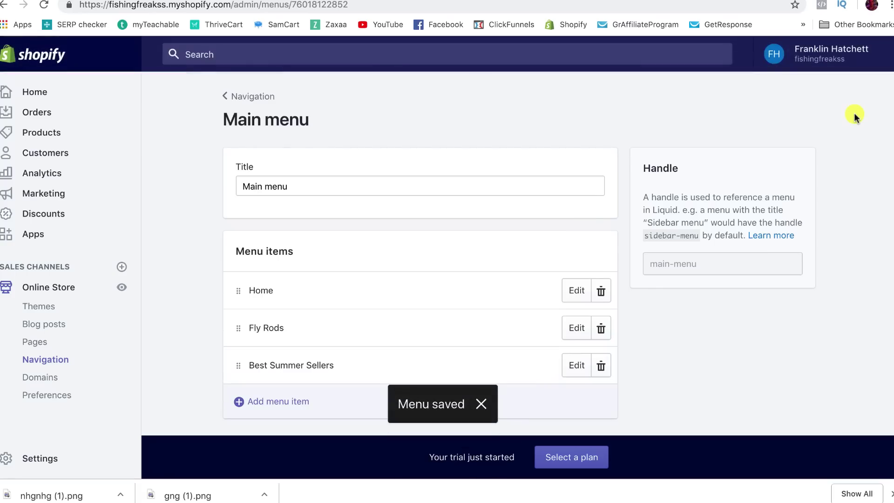
# Step: Open the Venture theme's customize editor from Online Store > Themes
pyautogui.click(40, 307)
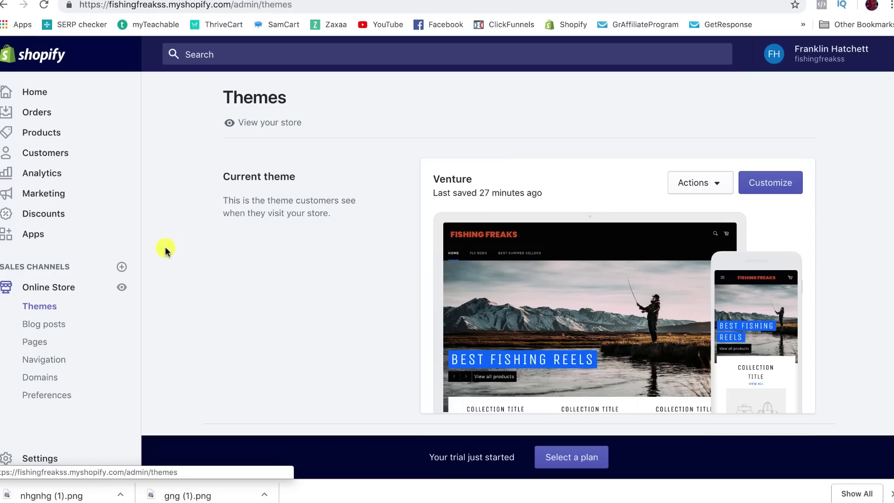
pyautogui.click(753, 182)
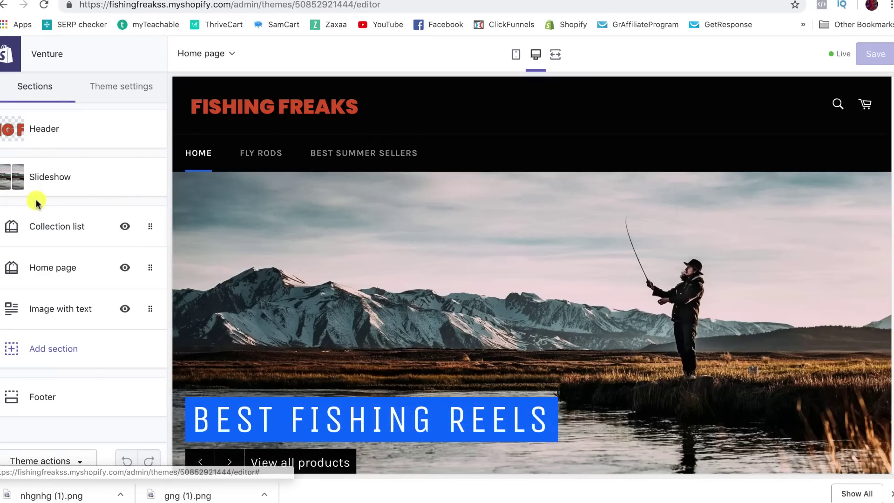
pyautogui.click(62, 269)
pyautogui.click(4, 53)
# Step: Confirm the Header section's navigation menu is set to Main menu
pyautogui.click(38, 132)
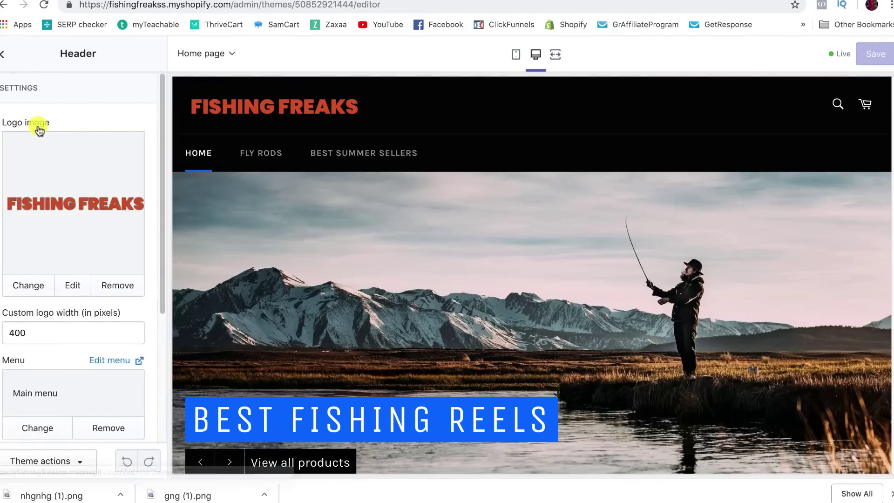
pyautogui.scroll(-4, 39, 130)
pyautogui.scroll(1, 37, 125)
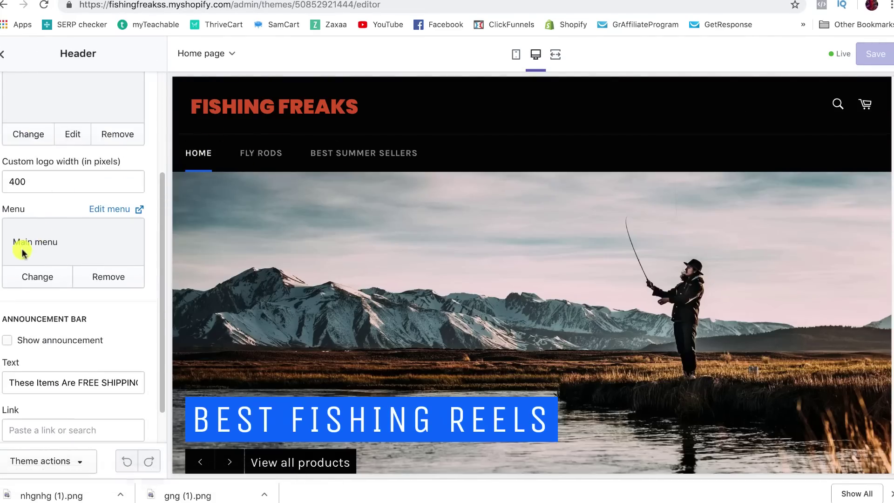
pyautogui.scroll(1, 20, 291)
pyautogui.click(57, 282)
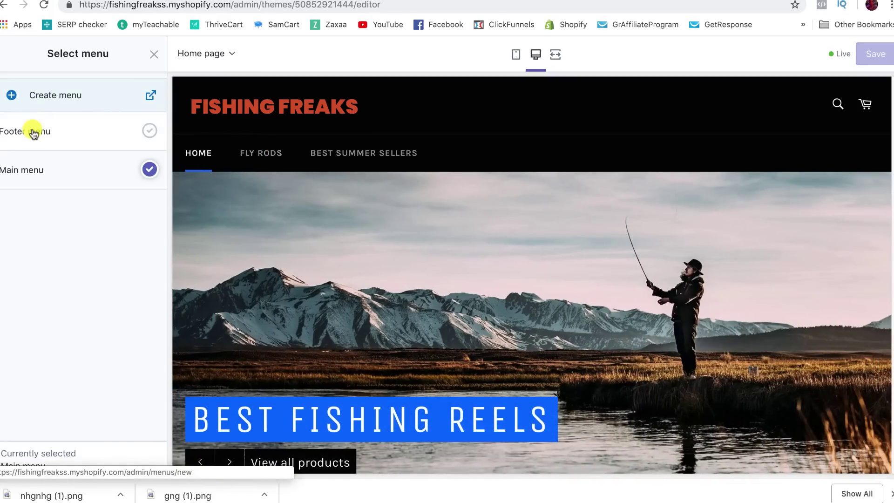
pyautogui.scroll(-15, 249, 152)
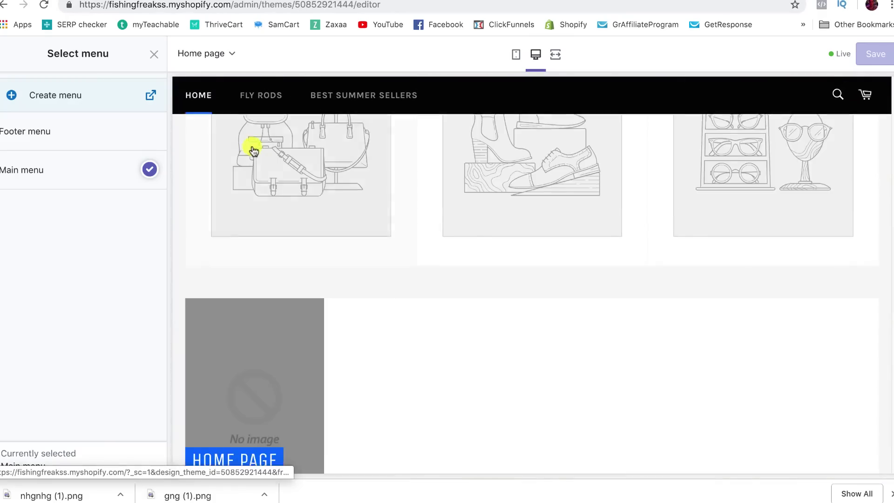
pyautogui.scroll(15, 262, 419)
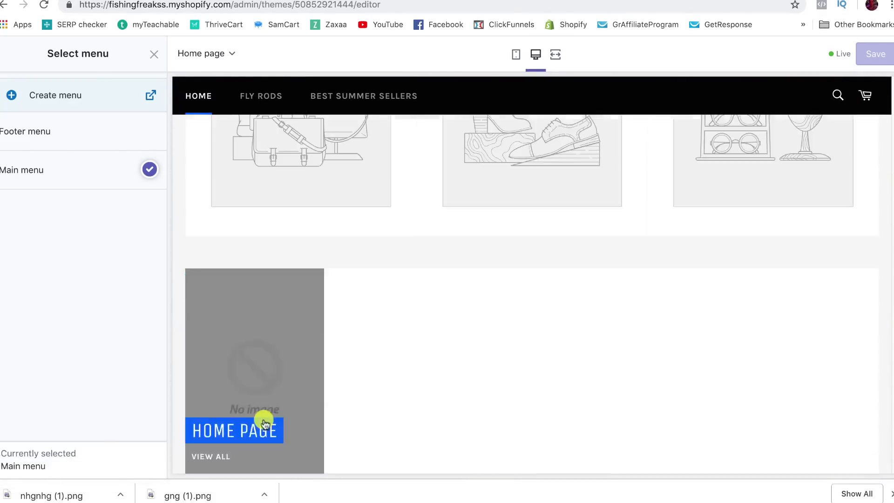
pyautogui.scroll(2, 519, 109)
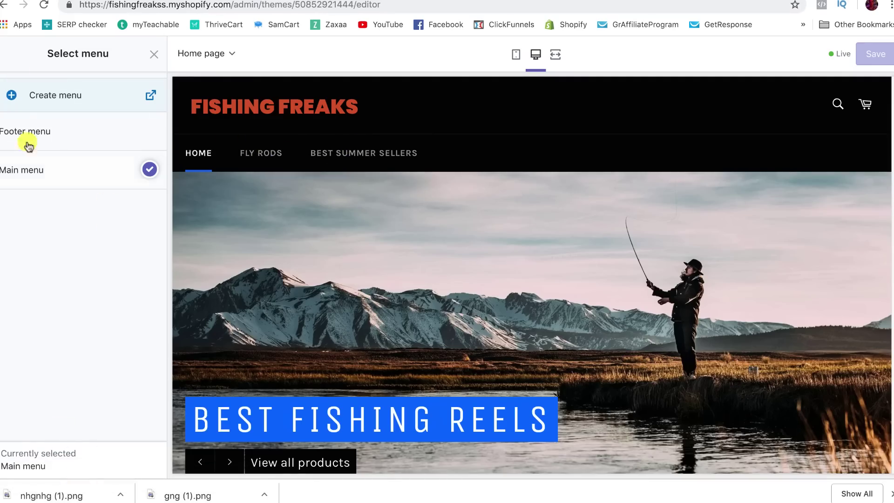
pyautogui.click(155, 54)
pyautogui.click(86, 459)
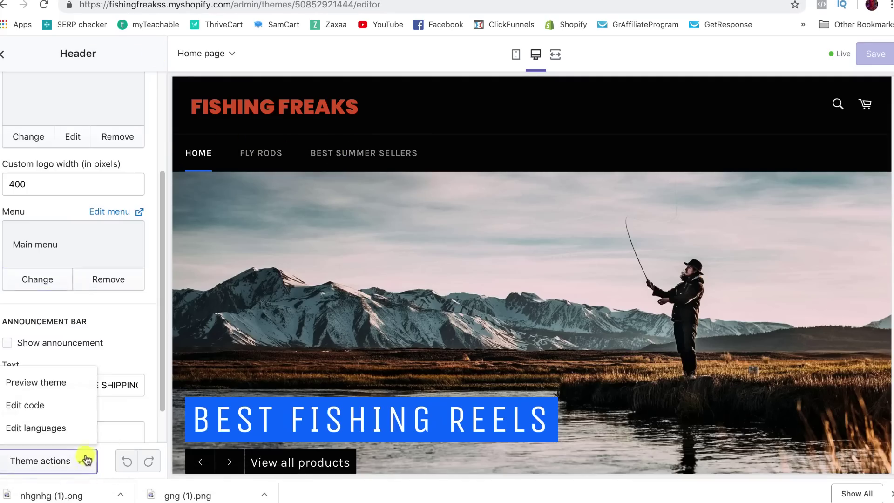
pyautogui.click(60, 385)
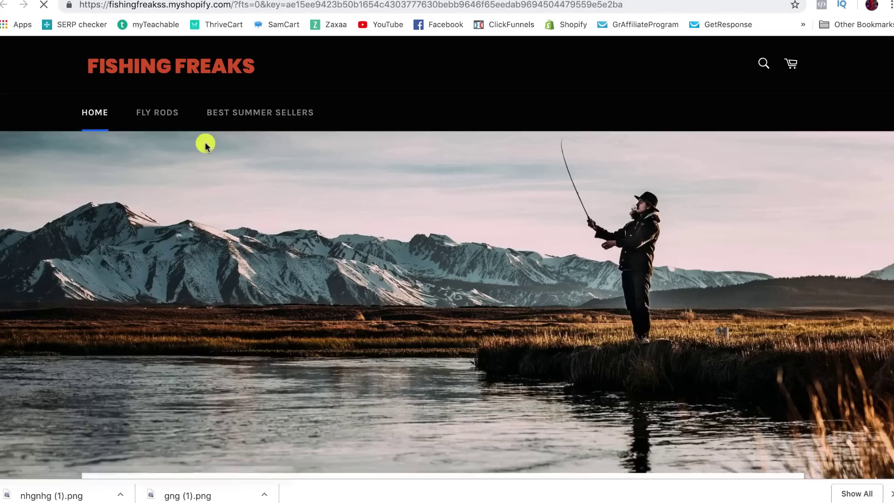
pyautogui.click(155, 111)
pyautogui.scroll(-1, 245, 186)
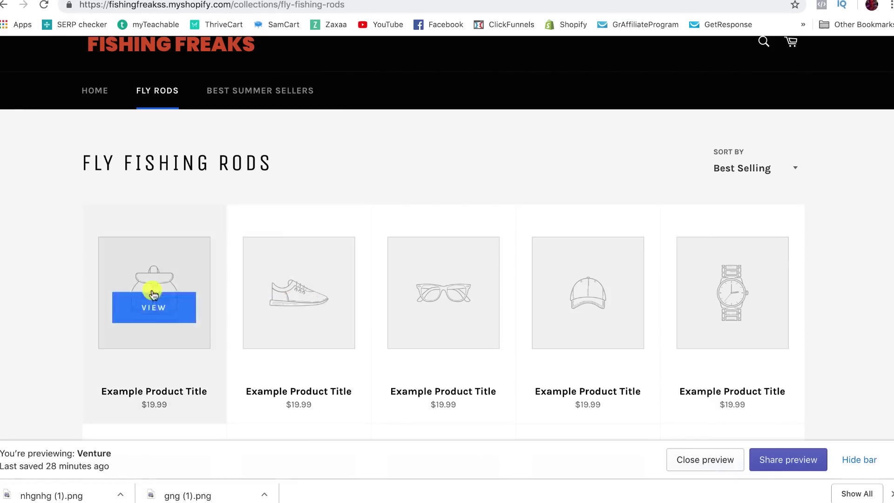
pyautogui.scroll(-5, 734, 298)
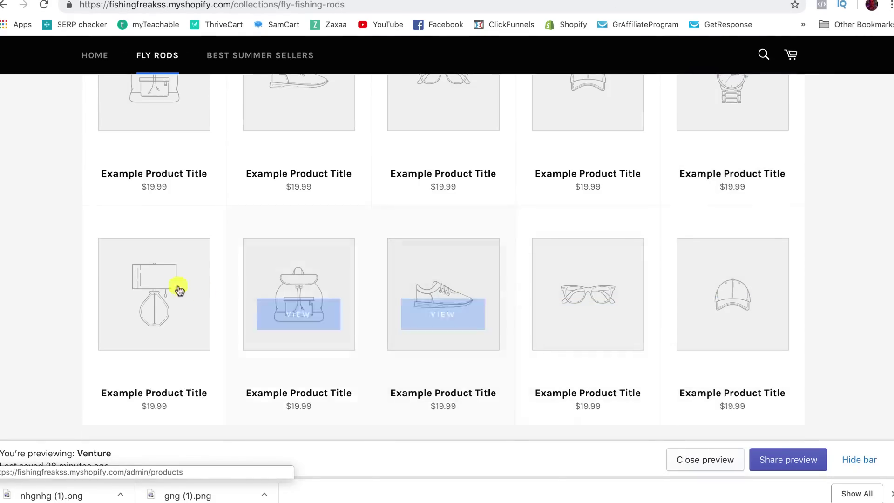
pyautogui.scroll(-4, 280, 270)
pyautogui.scroll(4, 395, 242)
pyautogui.scroll(5, 467, 238)
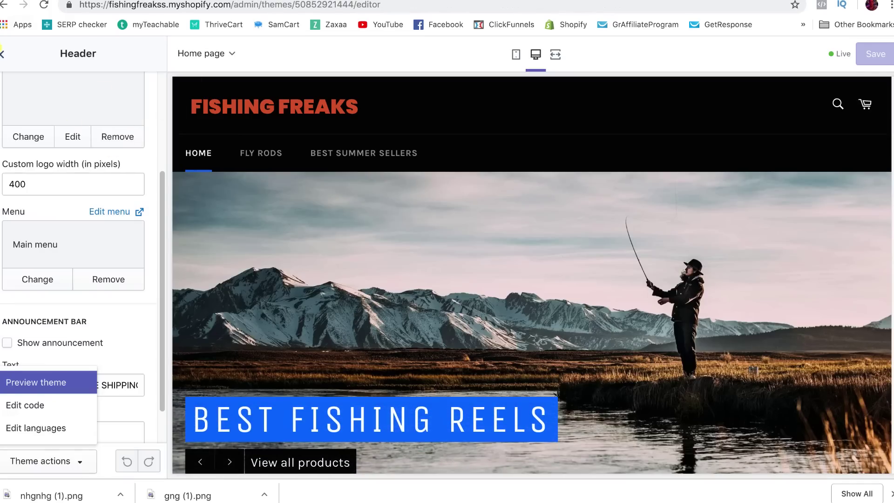
pyautogui.scroll(-1, 123, 303)
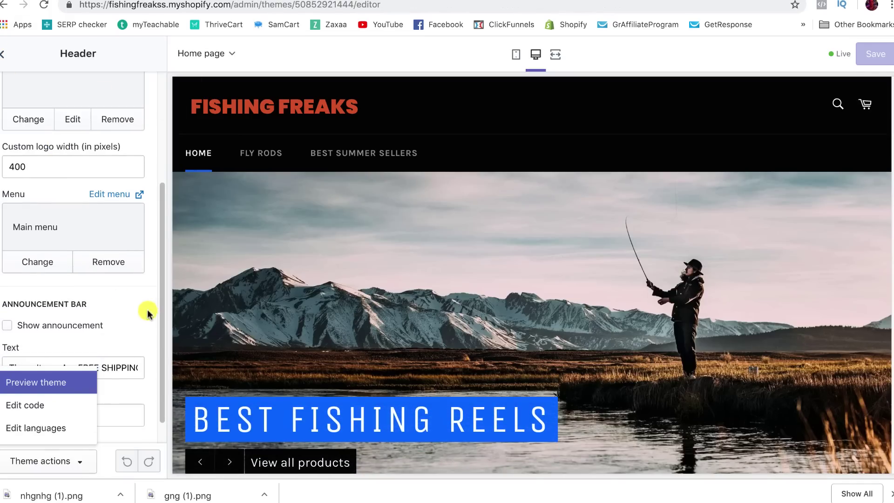
pyautogui.scroll(-1, 148, 313)
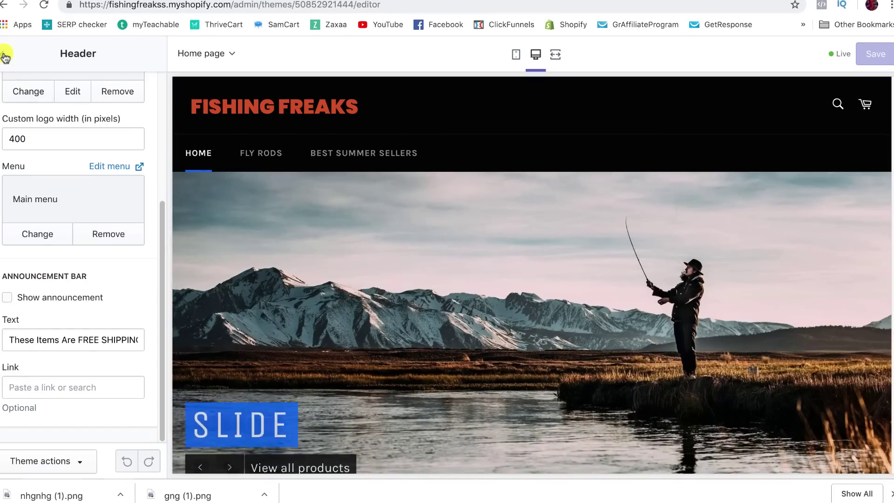
# Step: In the Slideshow, point the Best Fishing Reels slide link to Collections > Fly Fishing Rods and save
pyautogui.click(4, 54)
pyautogui.click(52, 178)
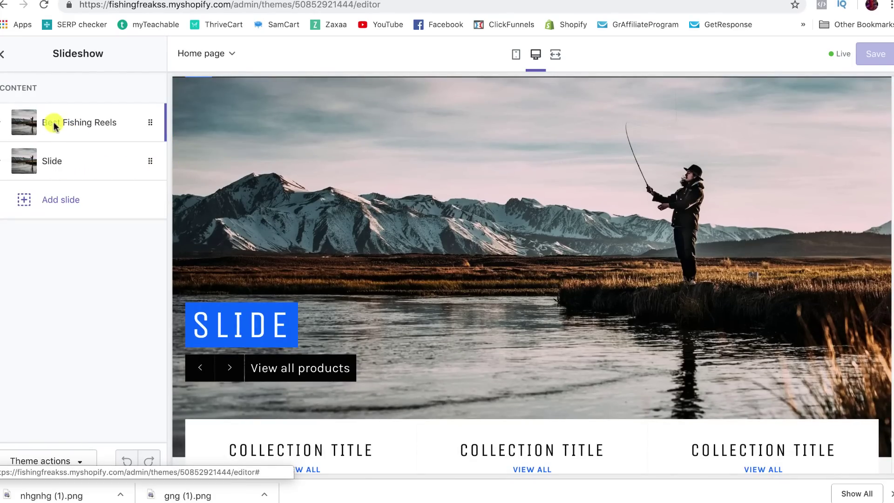
pyautogui.click(66, 123)
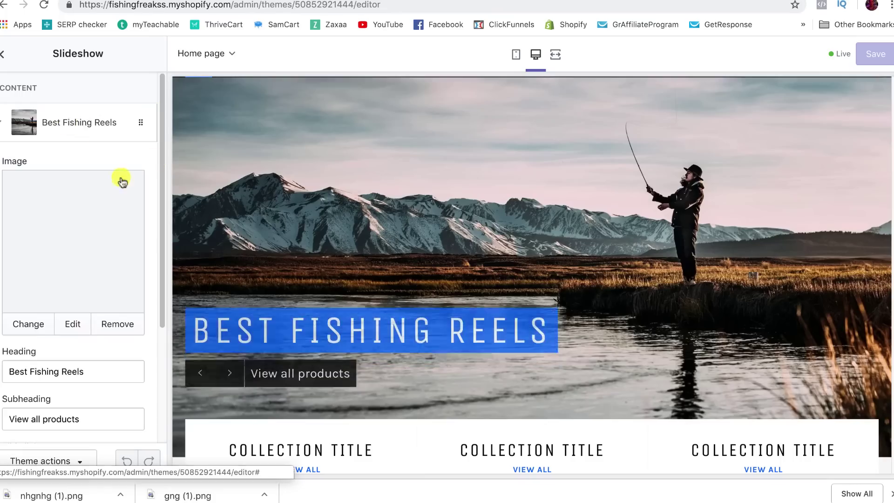
pyautogui.scroll(-3, 80, 168)
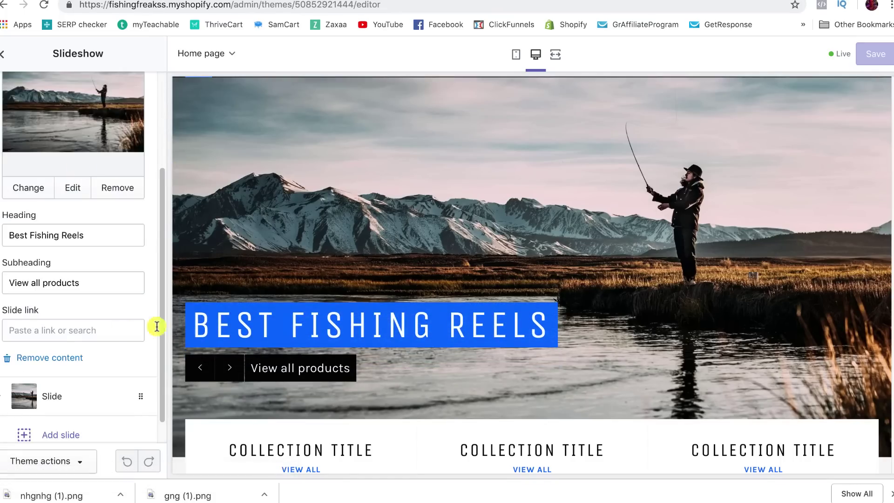
pyautogui.click(31, 328)
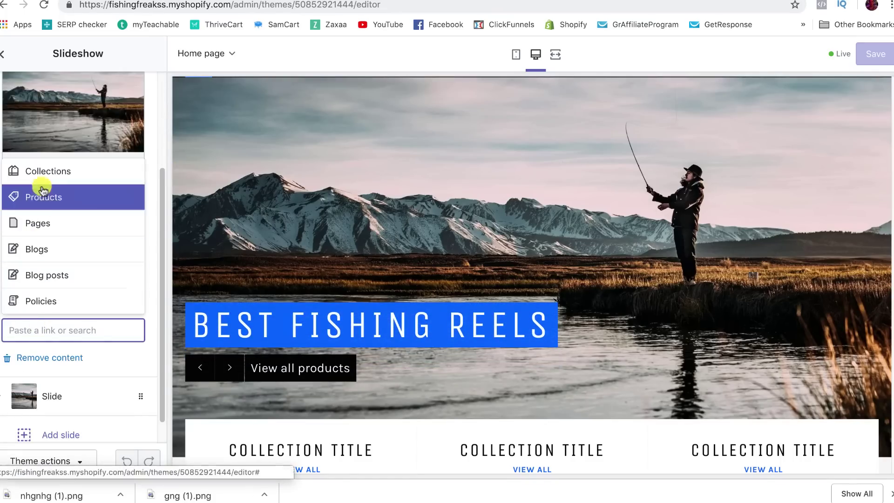
pyautogui.click(41, 172)
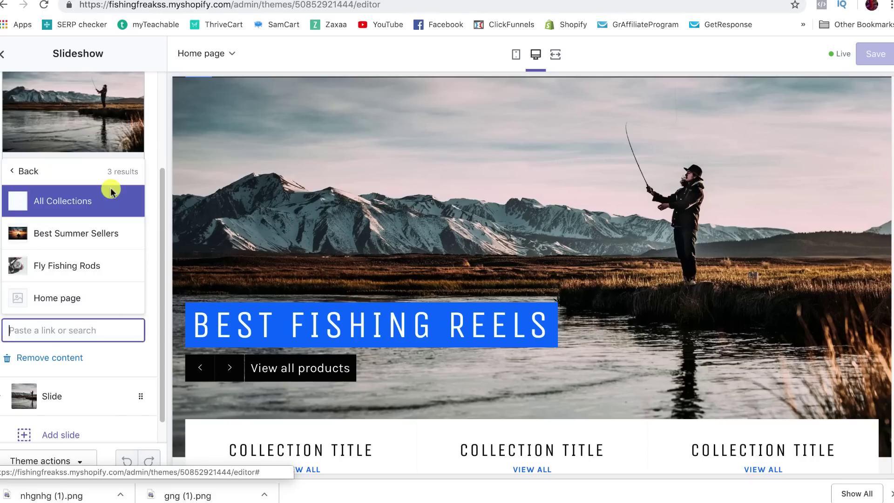
pyautogui.click(56, 263)
pyautogui.click(870, 55)
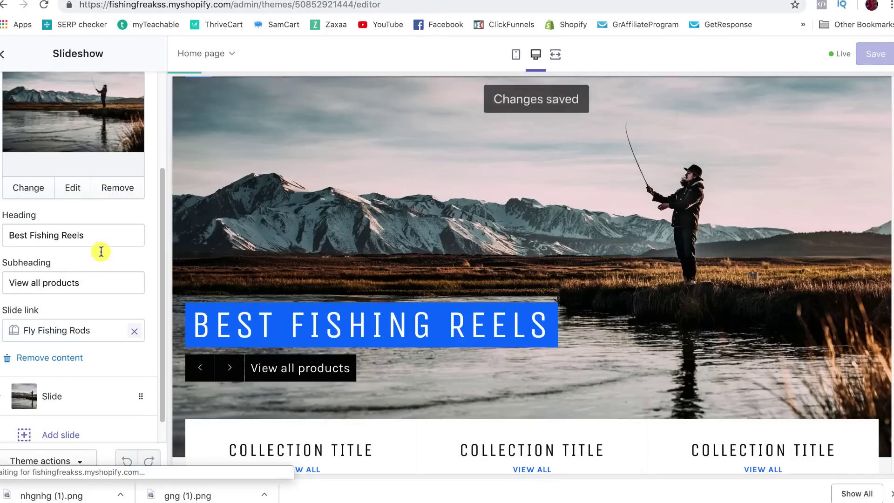
pyautogui.click(82, 462)
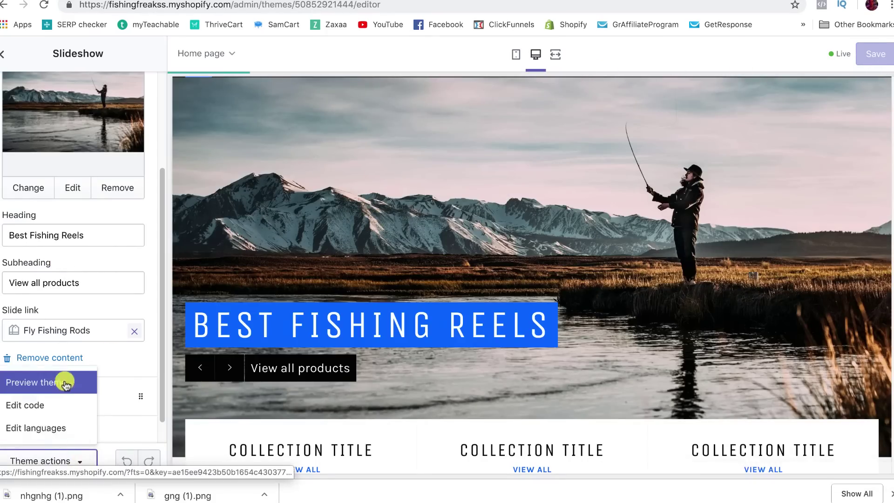
pyautogui.click(63, 381)
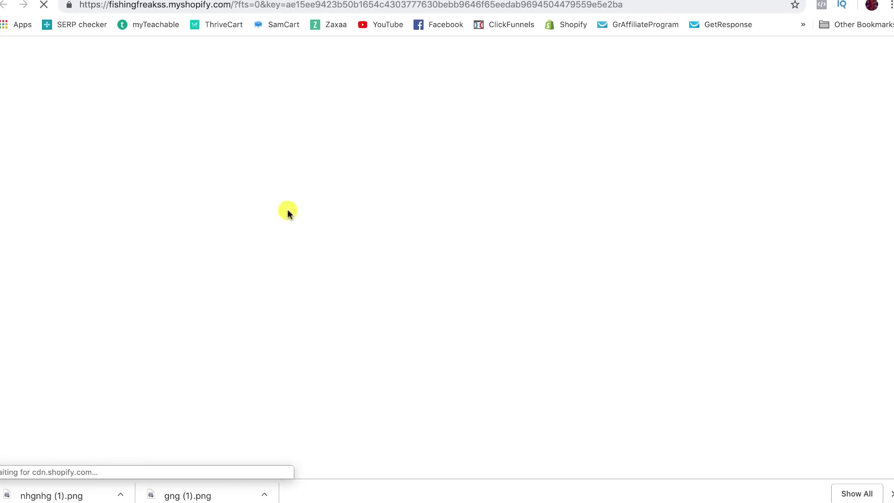
pyautogui.scroll(-3, 136, 242)
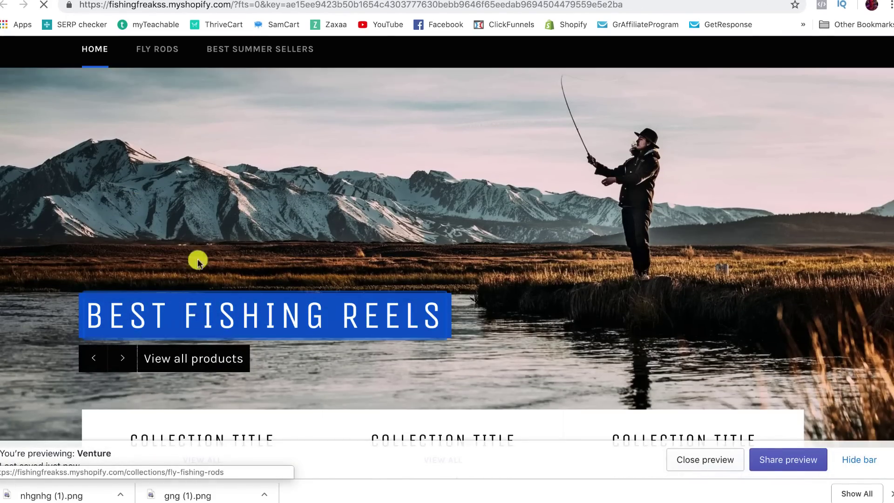
pyautogui.click(236, 214)
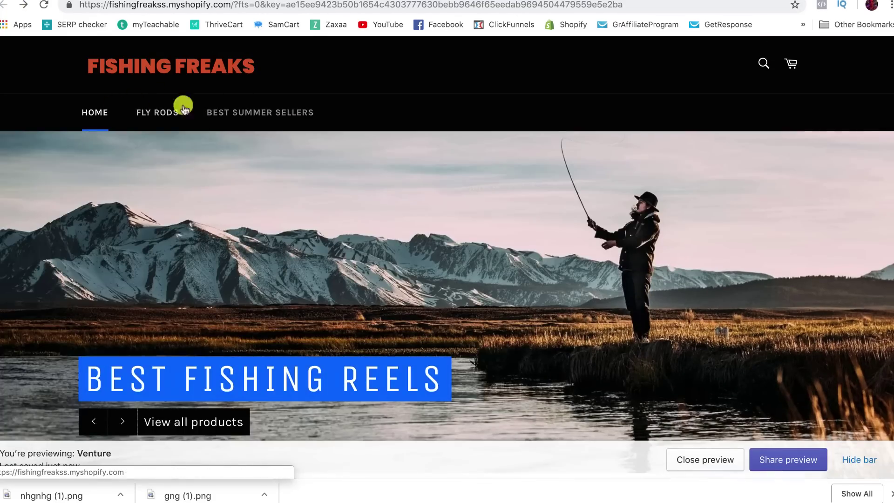
pyautogui.scroll(-2, 141, 223)
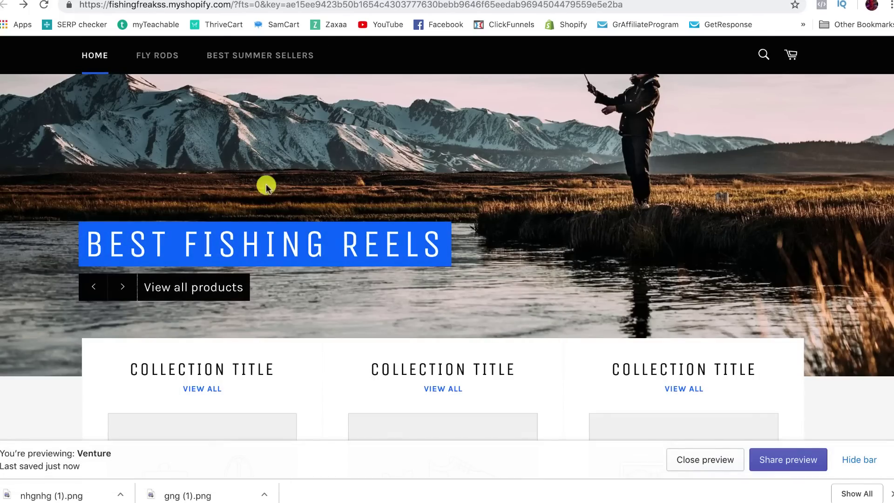
pyautogui.hotkey('ctrl', 'w')
pyautogui.scroll(-3, 279, 279)
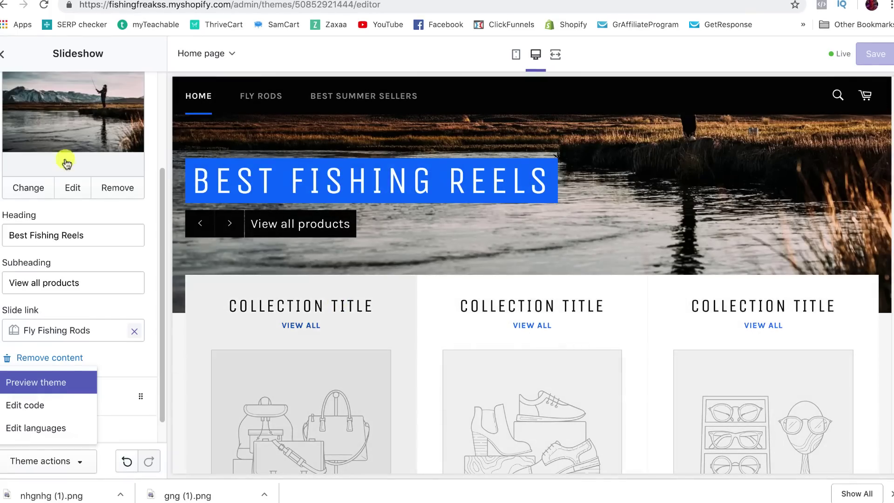
pyautogui.click(5, 55)
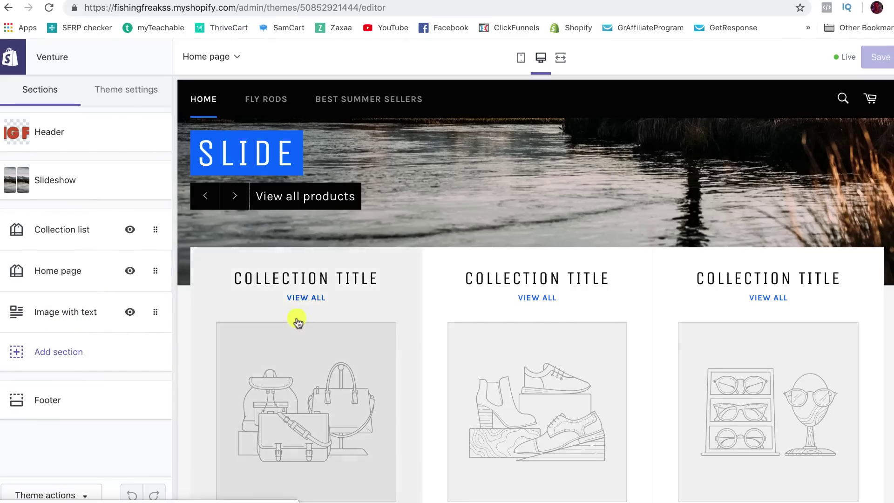
pyautogui.scroll(-5, 385, 299)
pyautogui.scroll(5, 413, 248)
pyautogui.scroll(-2, 370, 315)
pyautogui.scroll(-6, 370, 315)
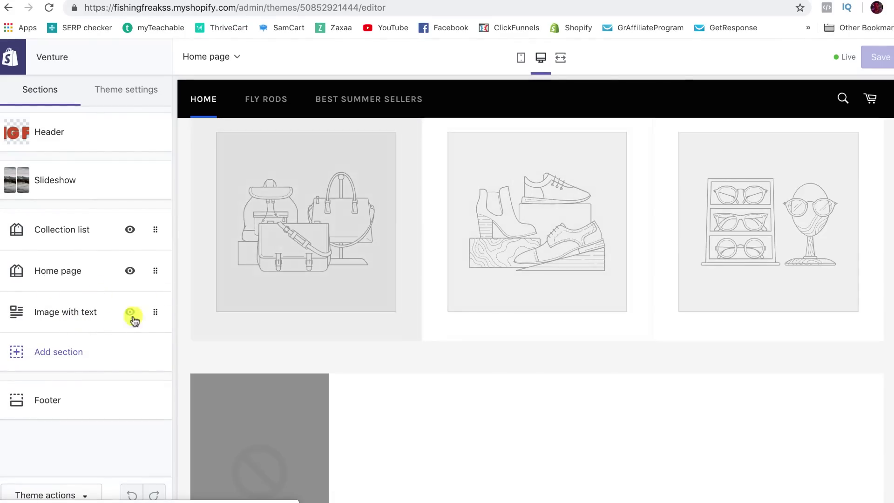
pyautogui.scroll(4, 415, 256)
pyautogui.scroll(6, 321, 236)
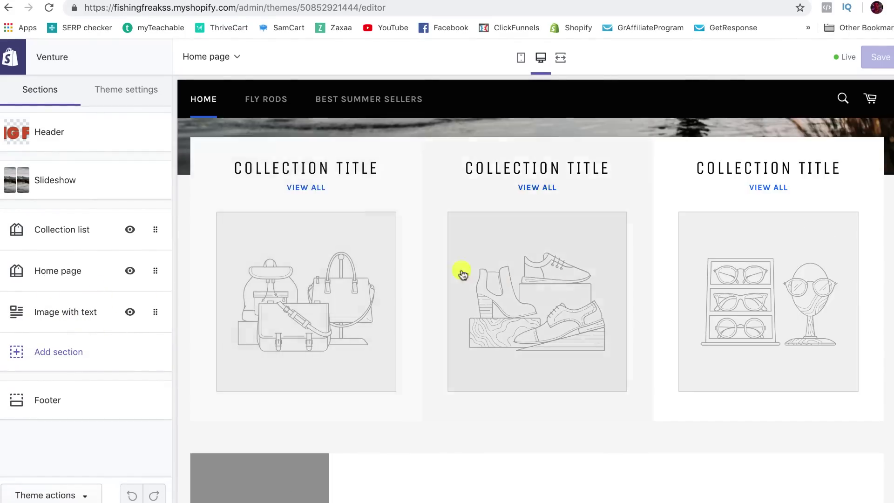
pyautogui.scroll(-2, 336, 261)
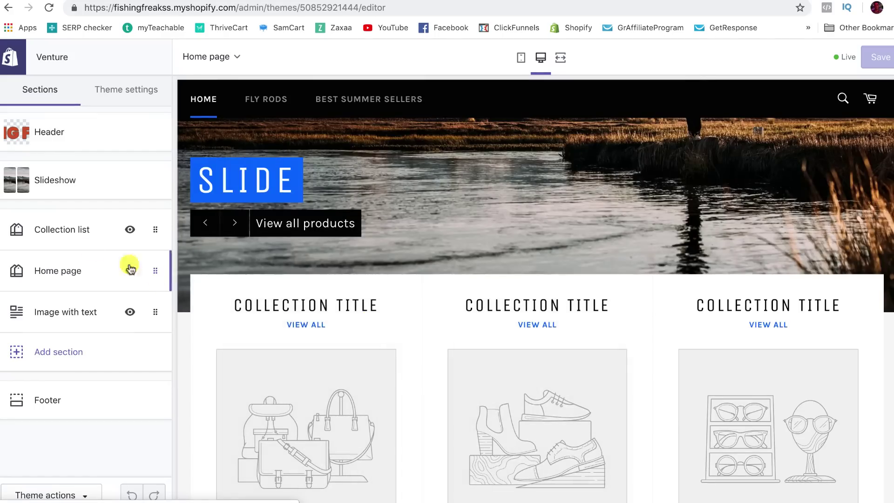
# Step: In the Collection list section, remove the third collection block and add a new one
pyautogui.click(71, 230)
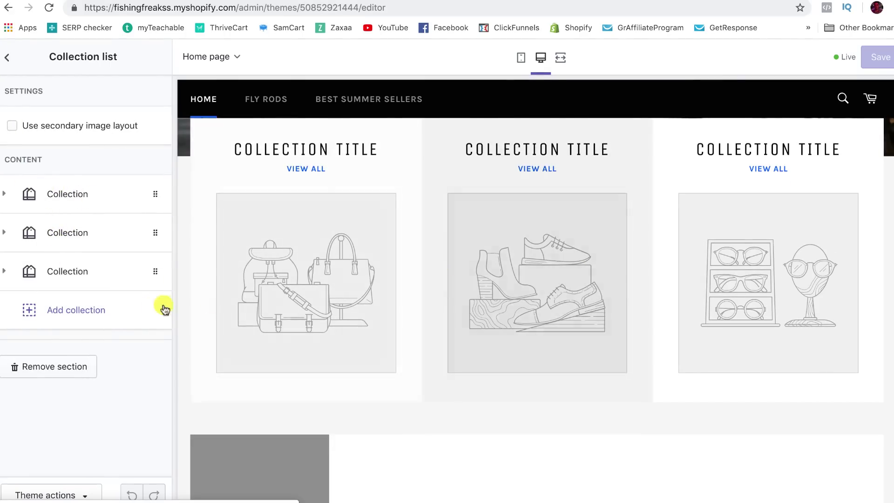
pyautogui.click(3, 273)
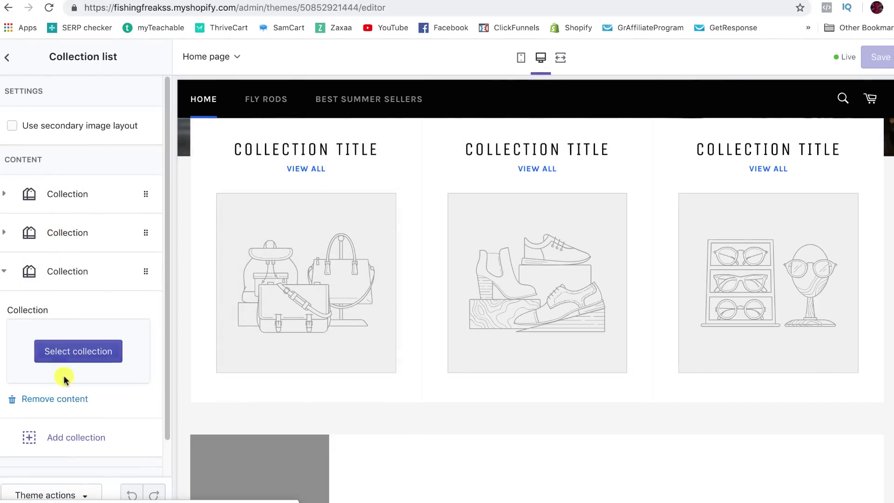
pyautogui.click(56, 396)
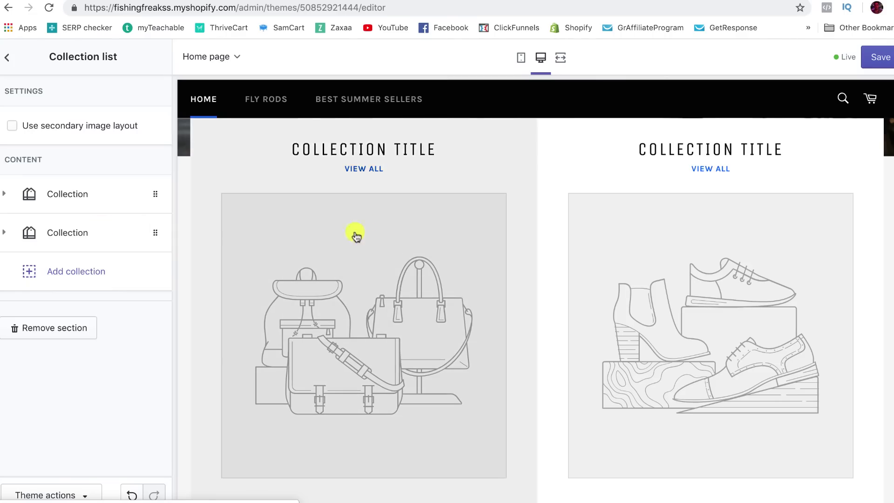
pyautogui.scroll(-2, 402, 224)
pyautogui.scroll(2, 396, 241)
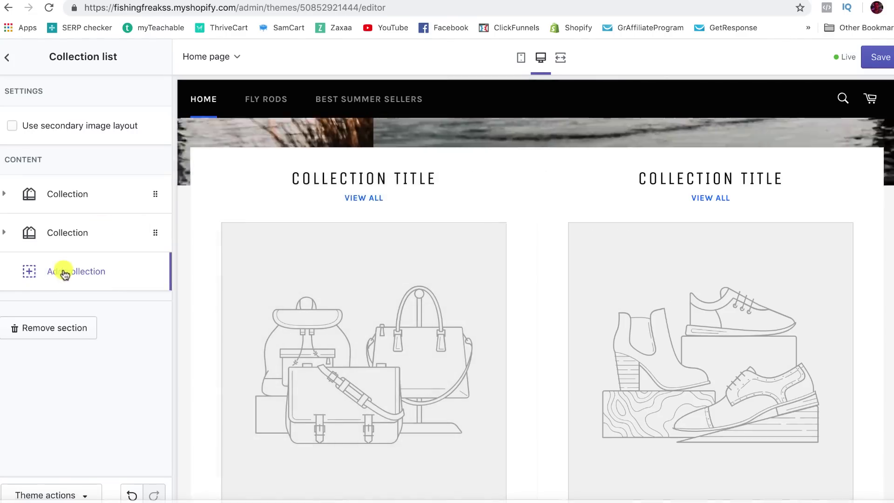
pyautogui.click(67, 271)
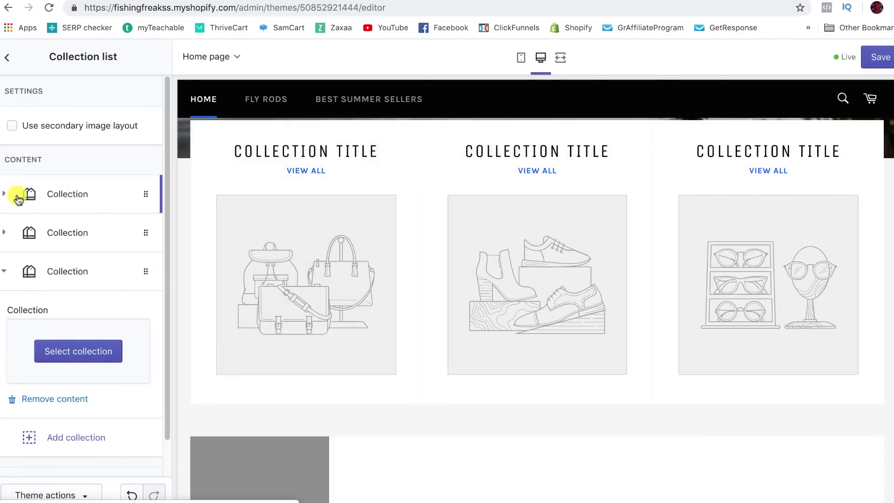
# Step: Set the first tile to Fly Fishing Rods and the second to Best Summer Sellers
pyautogui.click(10, 194)
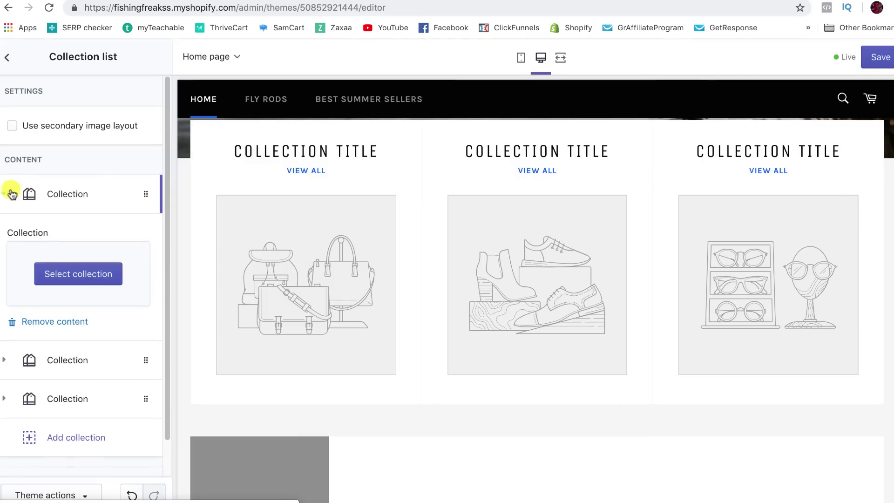
pyautogui.click(60, 275)
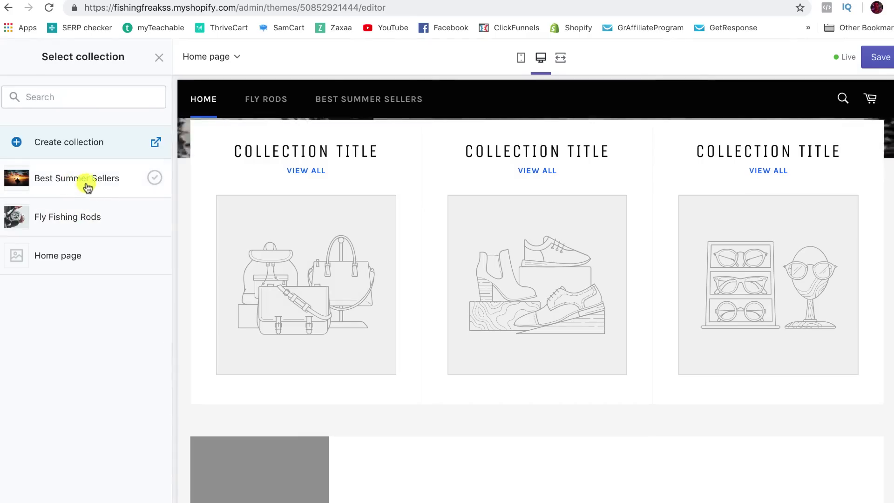
pyautogui.click(72, 223)
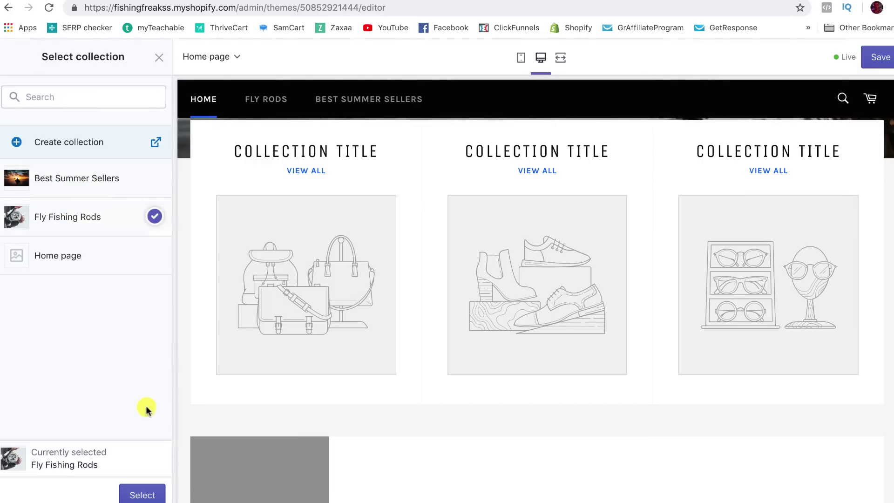
pyautogui.click(143, 494)
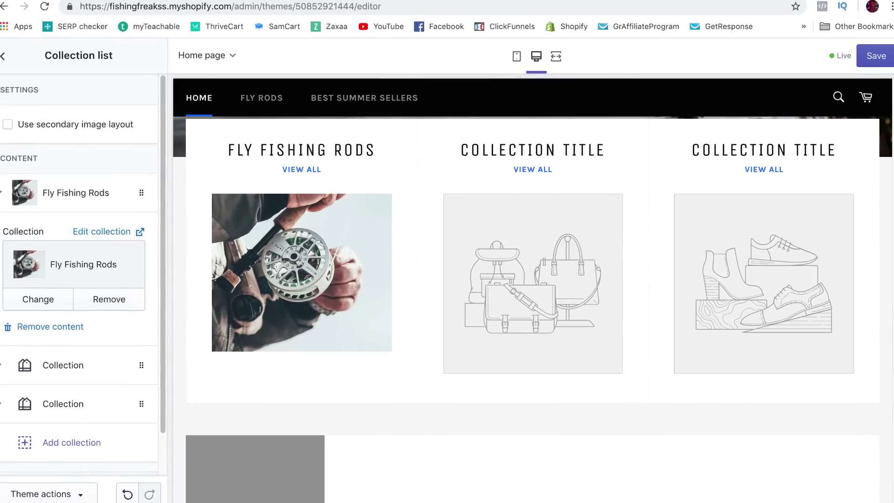
pyautogui.click(19, 366)
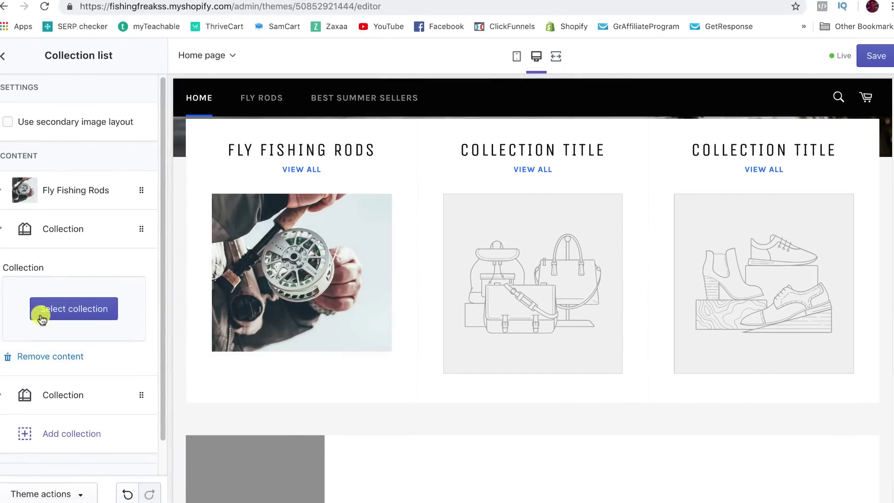
pyautogui.click(46, 309)
pyautogui.click(59, 184)
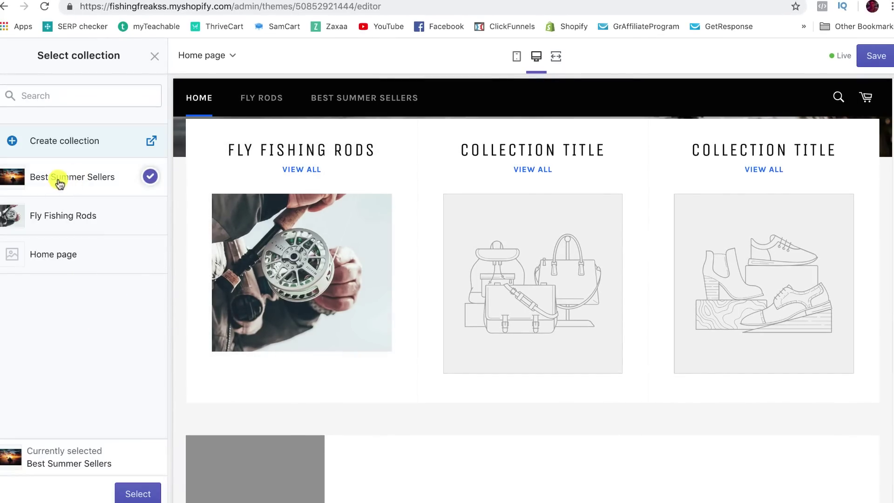
pyautogui.click(134, 491)
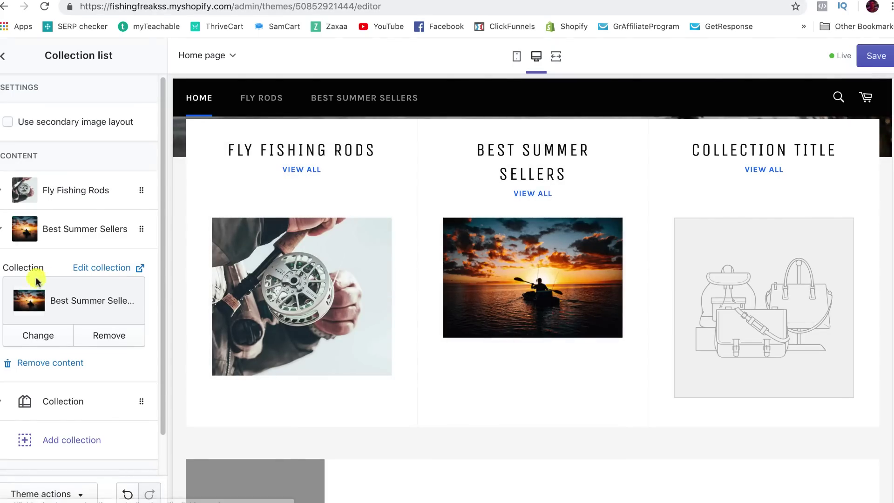
# Step: Set the third tile to Fly Fishing Rods, switch the second to Fly Fishing Rods, and save
pyautogui.click(5, 405)
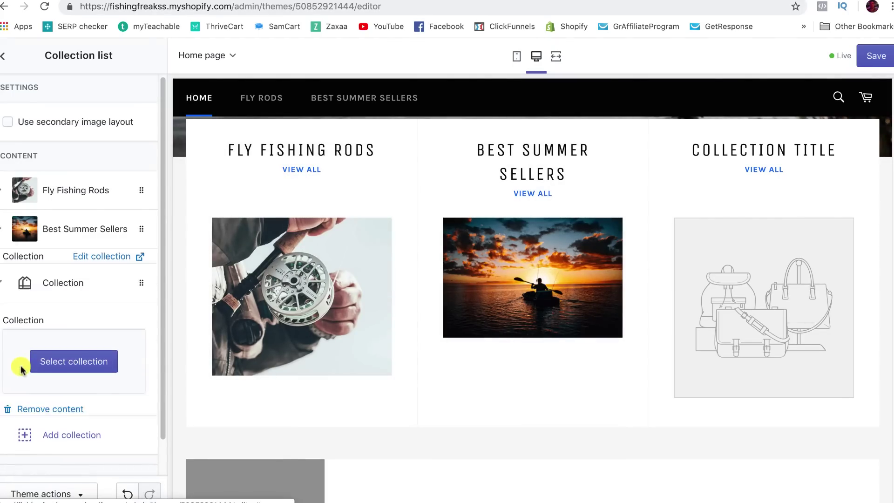
pyautogui.click(56, 331)
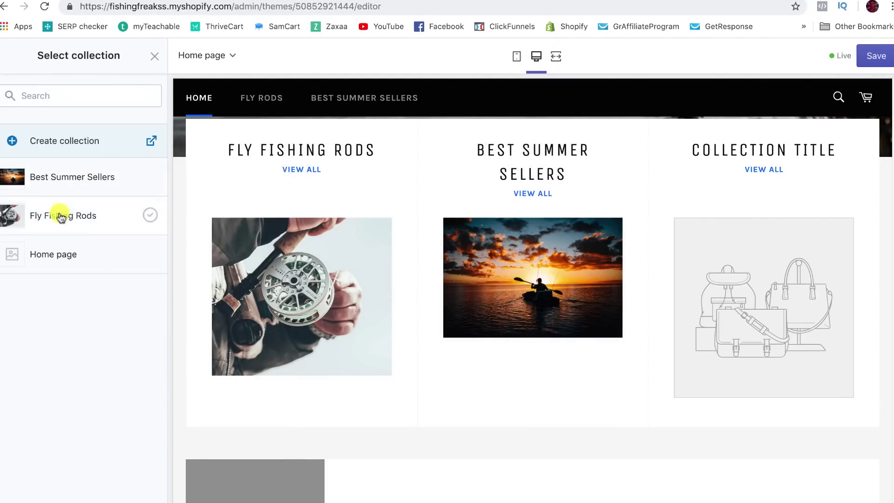
pyautogui.click(139, 215)
pyautogui.click(135, 485)
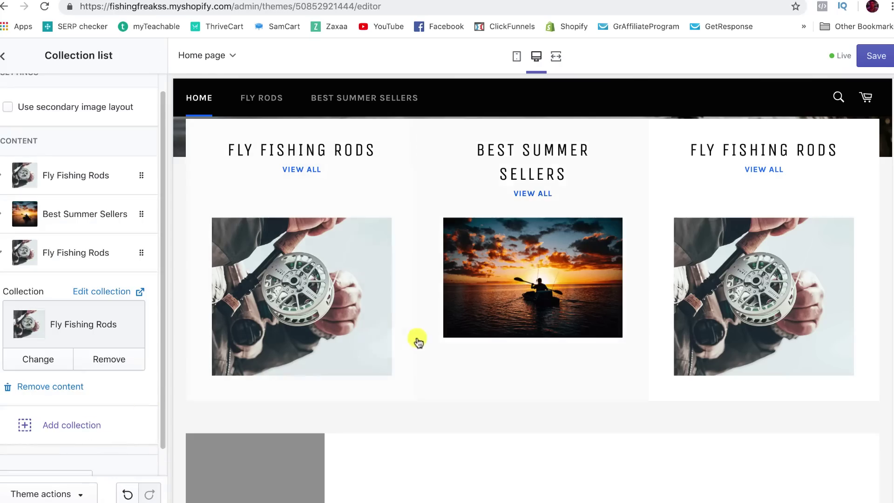
pyautogui.click(1, 213)
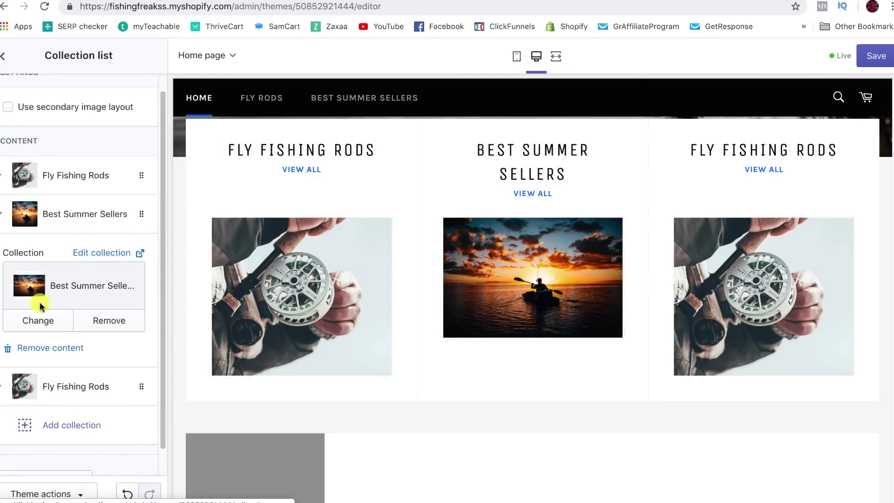
pyautogui.click(46, 319)
pyautogui.click(74, 214)
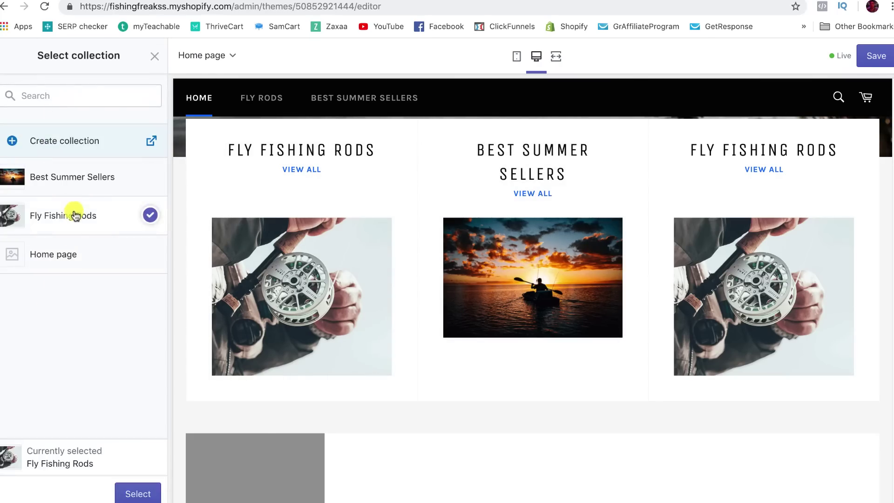
pyautogui.click(135, 487)
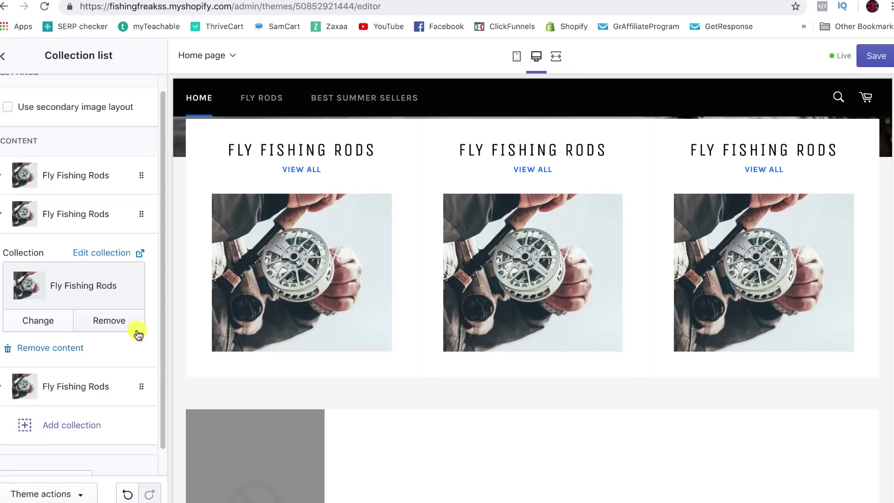
pyautogui.click(882, 58)
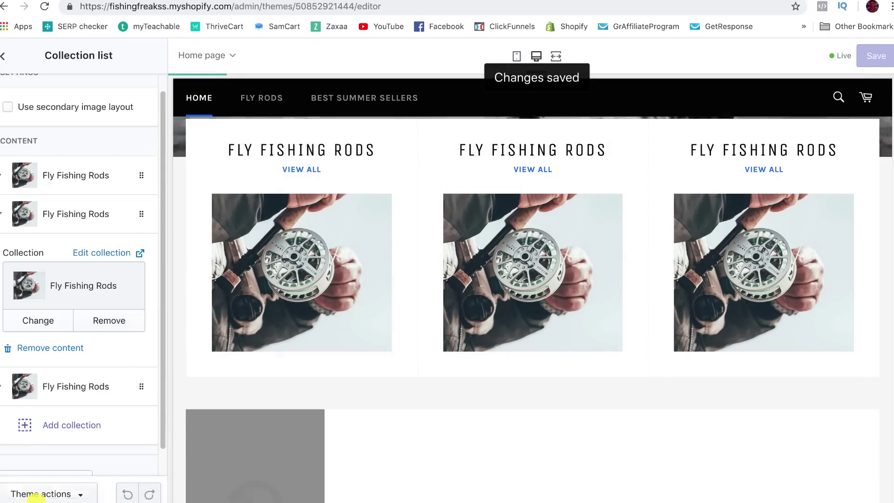
pyautogui.click(74, 493)
pyautogui.click(68, 423)
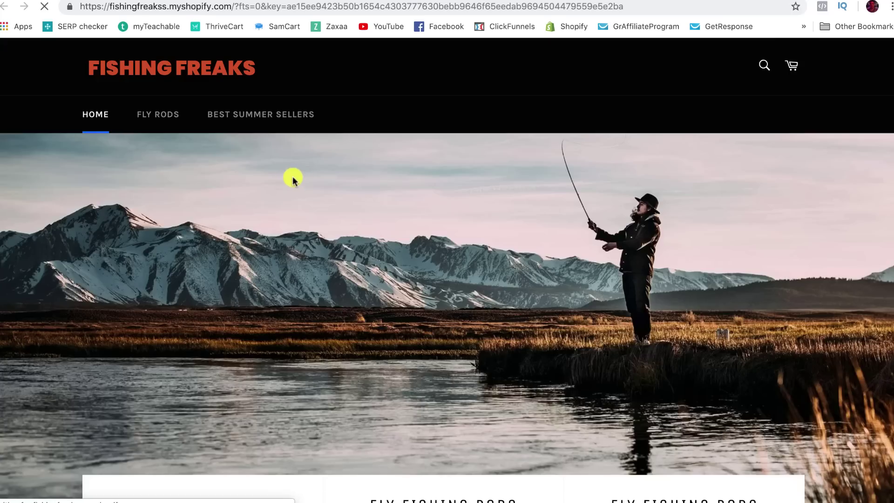
pyautogui.scroll(-7, 302, 176)
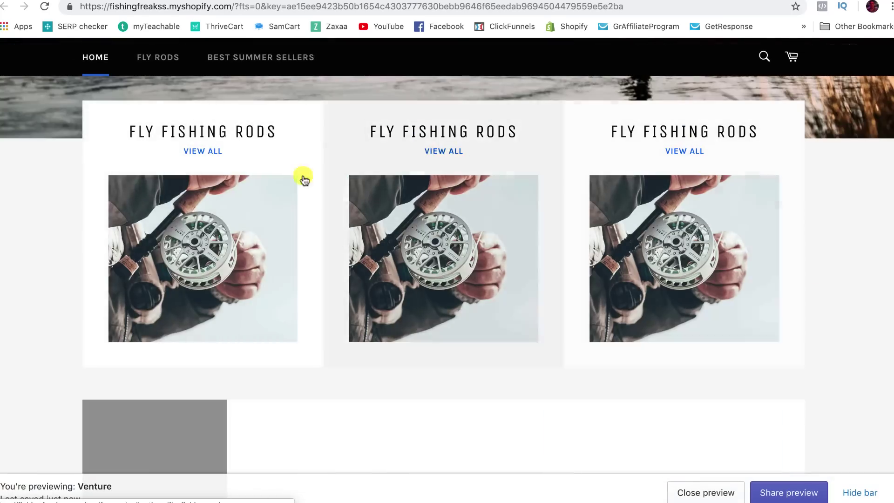
pyautogui.click(209, 158)
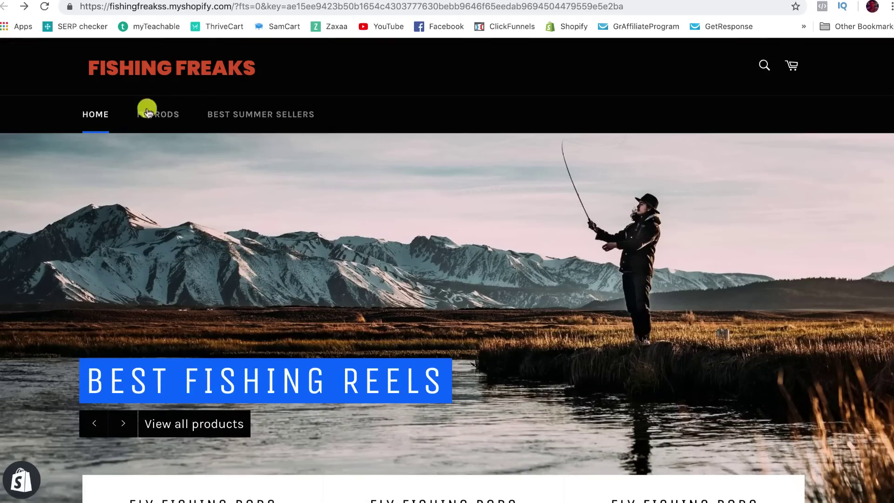
pyautogui.scroll(-2, 305, 118)
pyautogui.scroll(2, 260, 140)
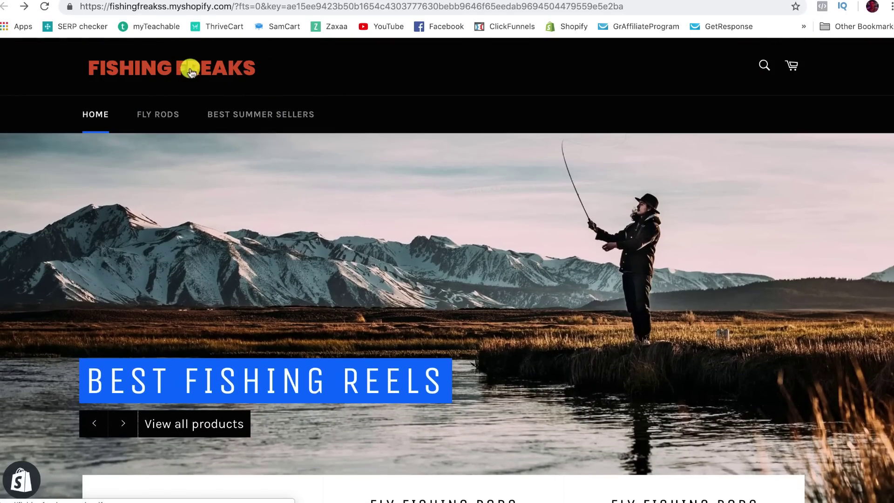
pyautogui.scroll(-8, 242, 121)
pyautogui.scroll(5, 260, 128)
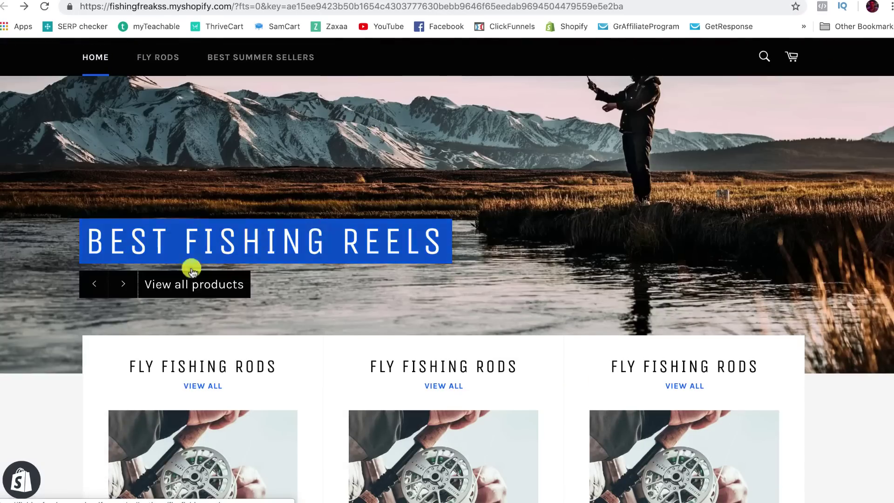
pyautogui.scroll(-4, 219, 275)
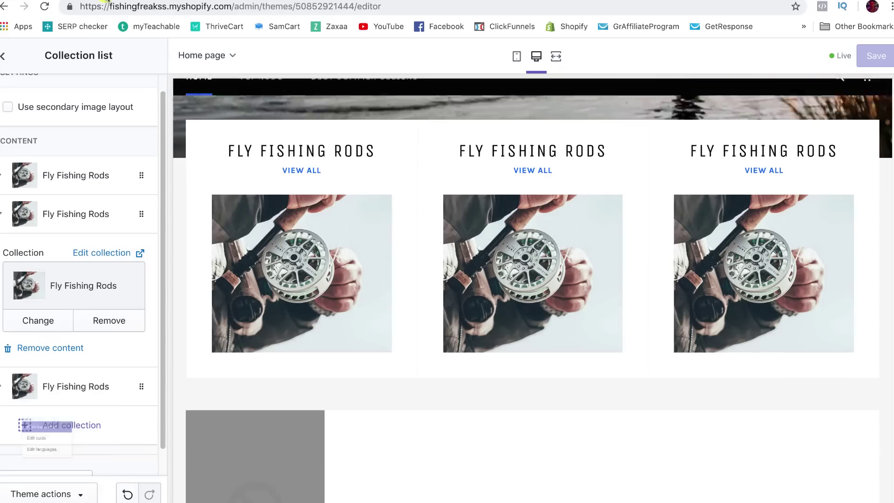
# Step: Revisit the Collection list section's settings and return to the homepage sections list
pyautogui.scroll(1, 21, 153)
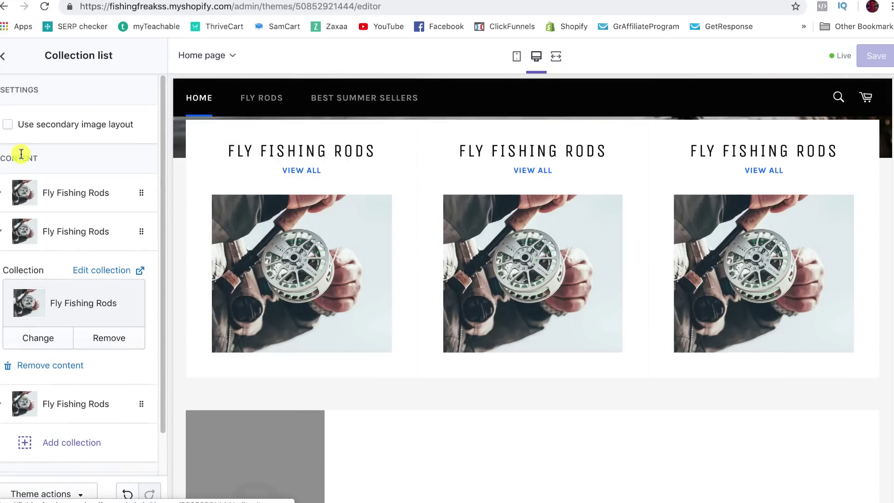
pyautogui.scroll(-1, 21, 153)
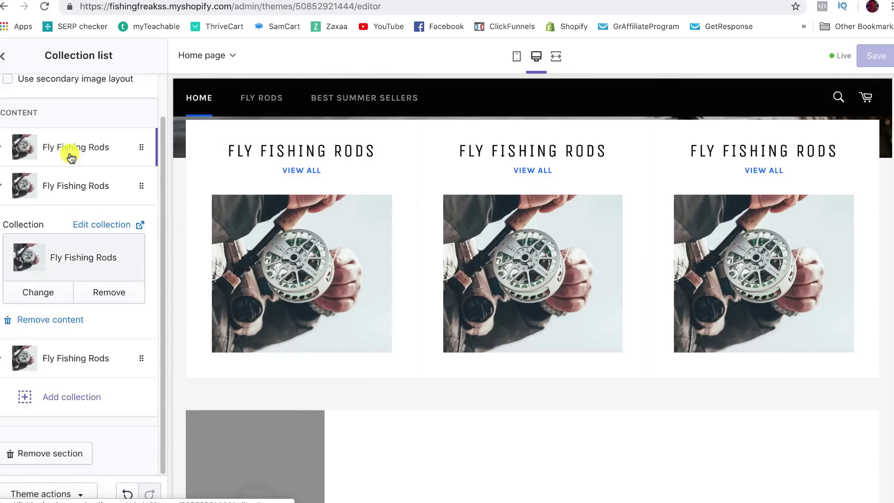
pyautogui.scroll(1, 68, 154)
pyautogui.click(5, 58)
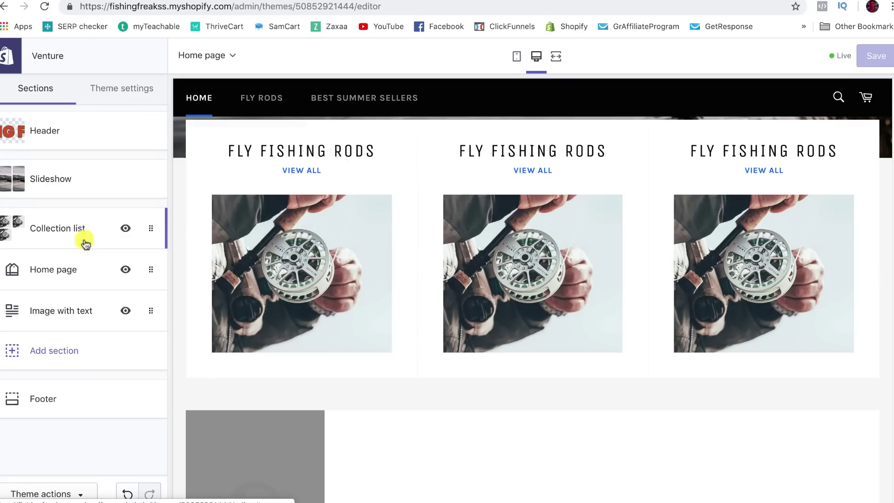
pyautogui.click(63, 228)
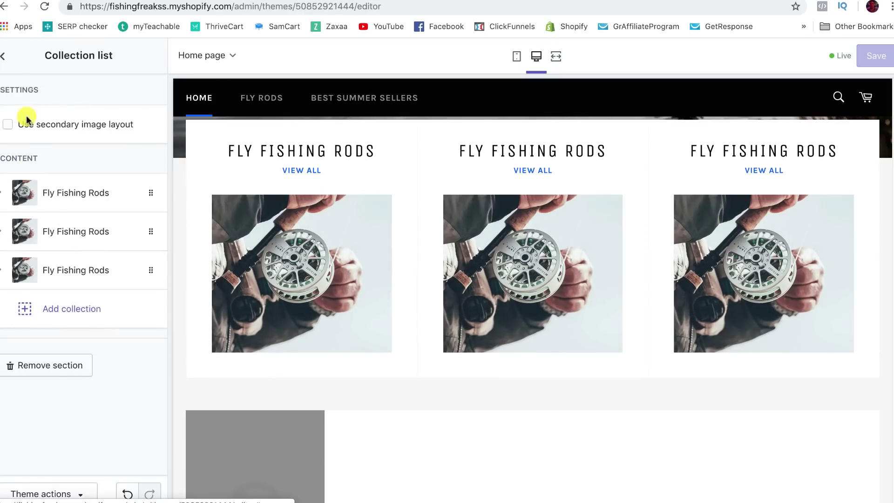
pyautogui.click(5, 57)
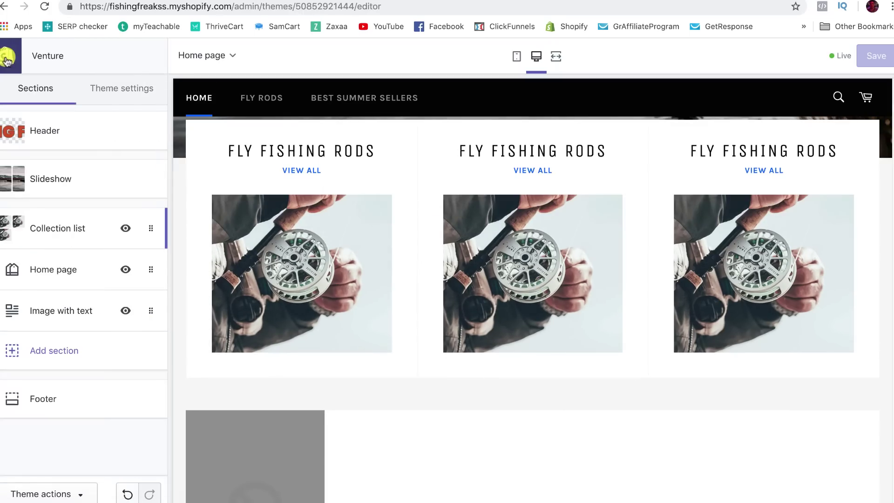
# Step: Set the Home page featured collection section to Fly Fishing Rods with 2 rows
pyautogui.click(54, 270)
pyautogui.scroll(2, 626, 126)
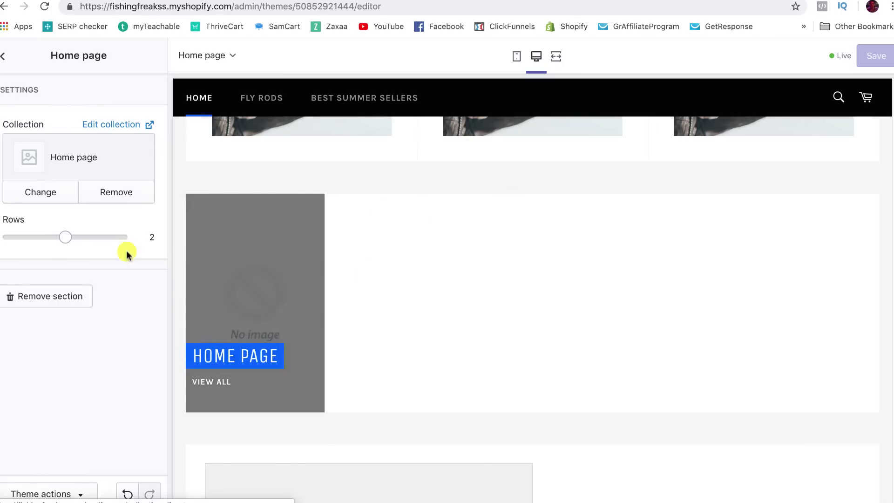
pyautogui.moveTo(80, 238)
pyautogui.mouseDown()
pyautogui.moveTo(104, 241)
pyautogui.moveTo(65, 236)
pyautogui.mouseUp()
pyautogui.click(41, 194)
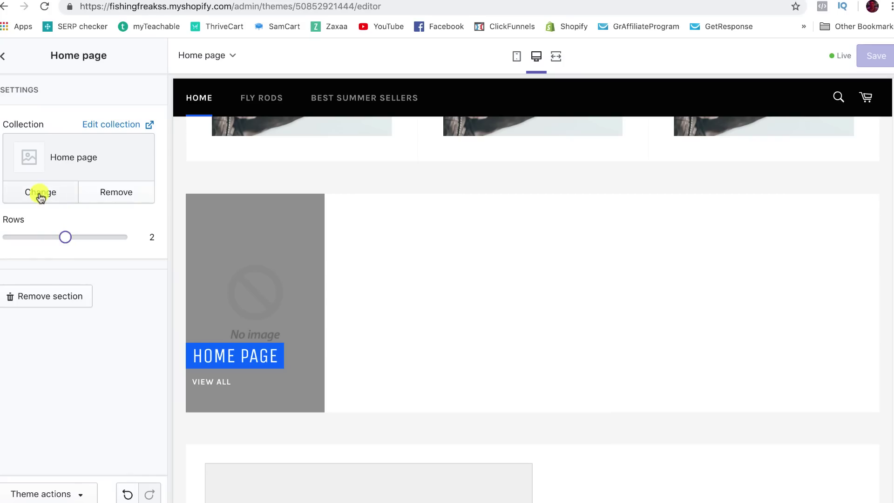
pyautogui.click(57, 218)
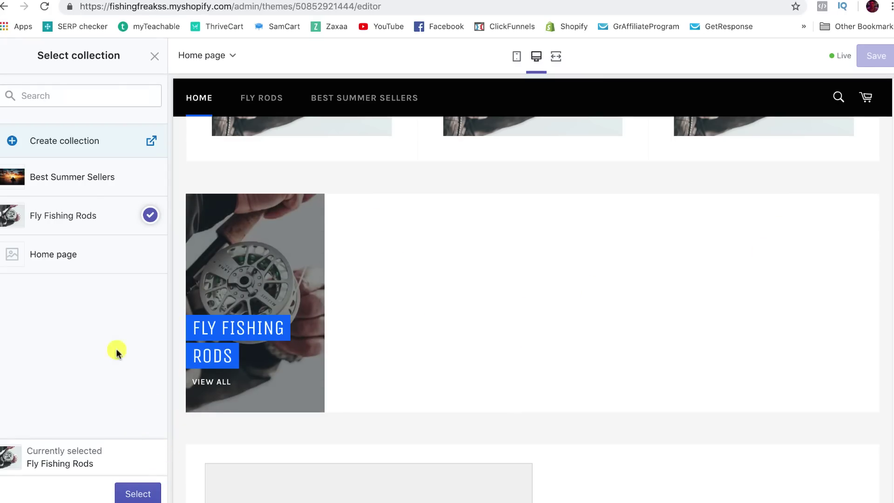
pyautogui.click(132, 492)
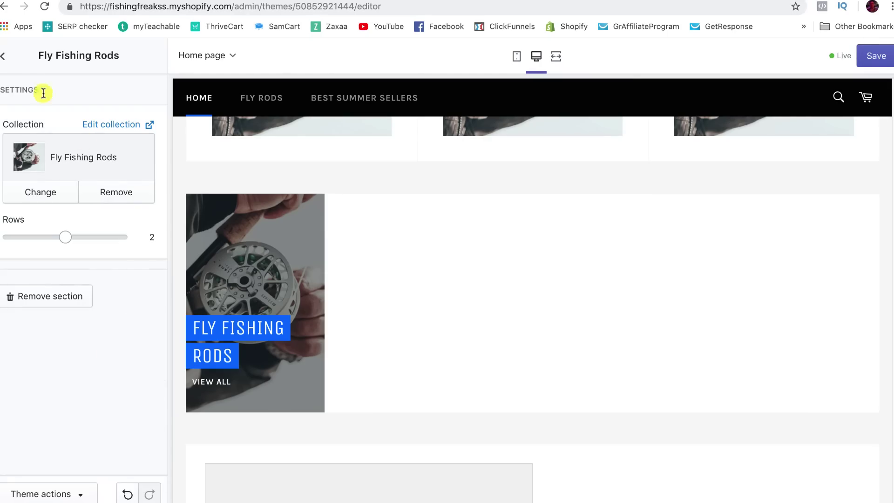
pyautogui.click(4, 60)
pyautogui.scroll(-5, 289, 309)
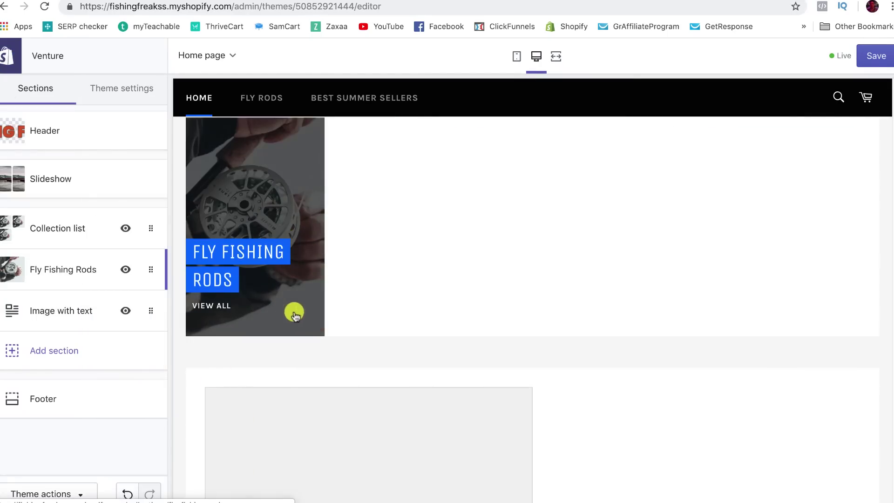
# Step: Give the Image with text section the fisherman-by-the-lake photo
pyautogui.click(78, 310)
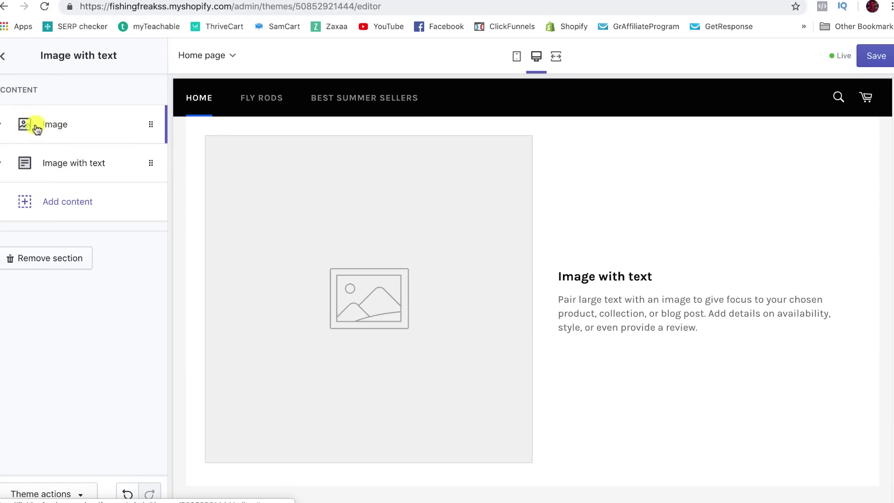
pyautogui.click(2, 124)
pyautogui.click(73, 228)
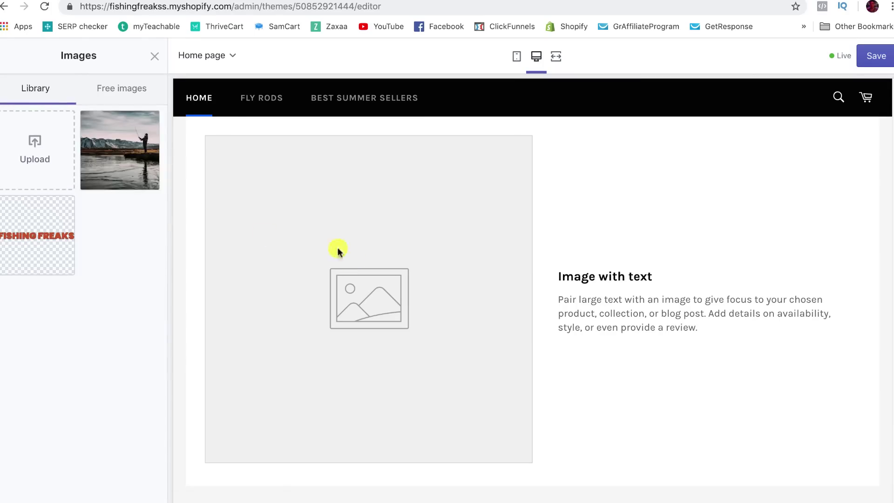
pyautogui.click(138, 166)
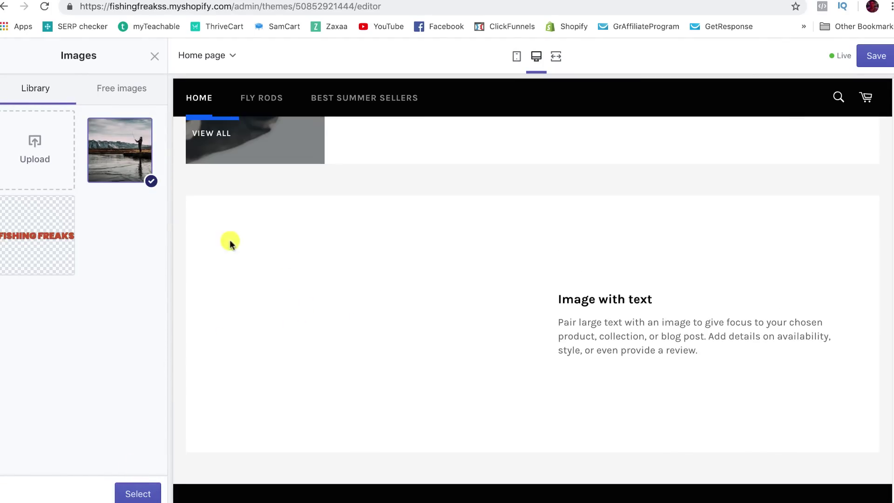
pyautogui.click(140, 493)
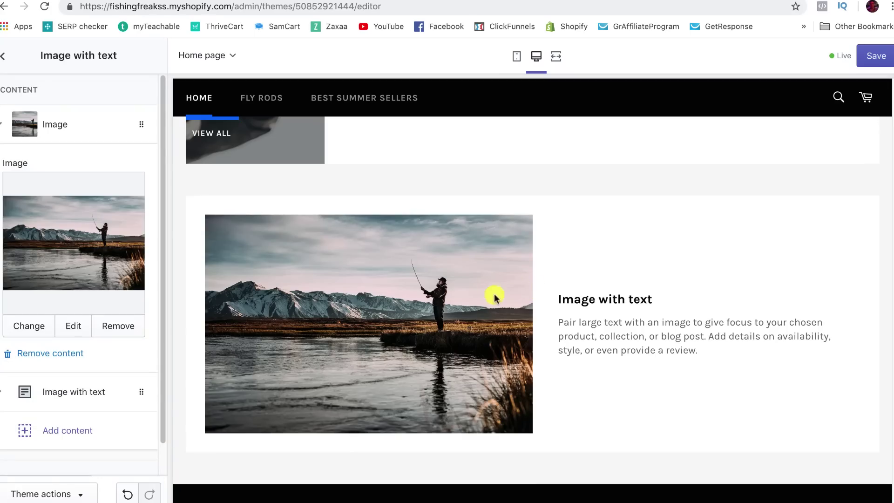
# Step: Overwrite part of the body text, change the heading to 'Best Fishing Blog', and save
pyautogui.click(38, 392)
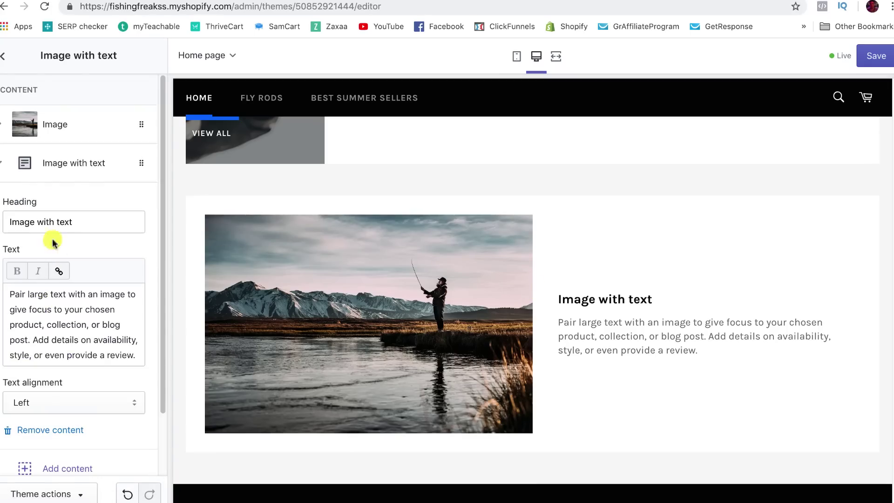
pyautogui.moveTo(11, 293); pyautogui.dragTo(87, 352)
pyautogui.write('jhmhj,hj,hkj,lhjkl')
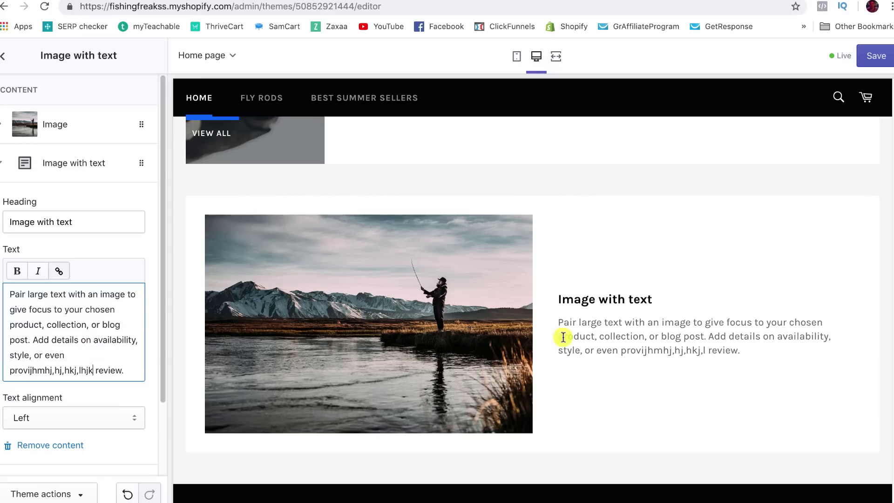
pyautogui.moveTo(89, 222); pyautogui.dragTo(1, 223)
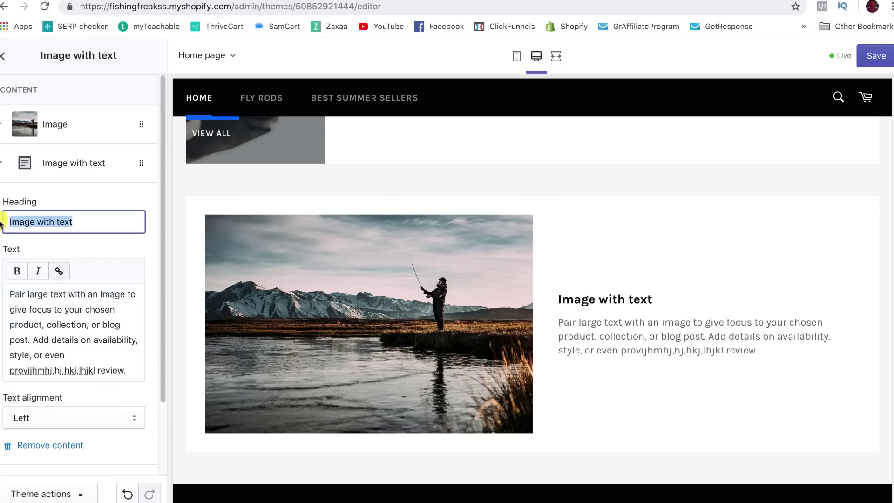
pyautogui.write('Best')
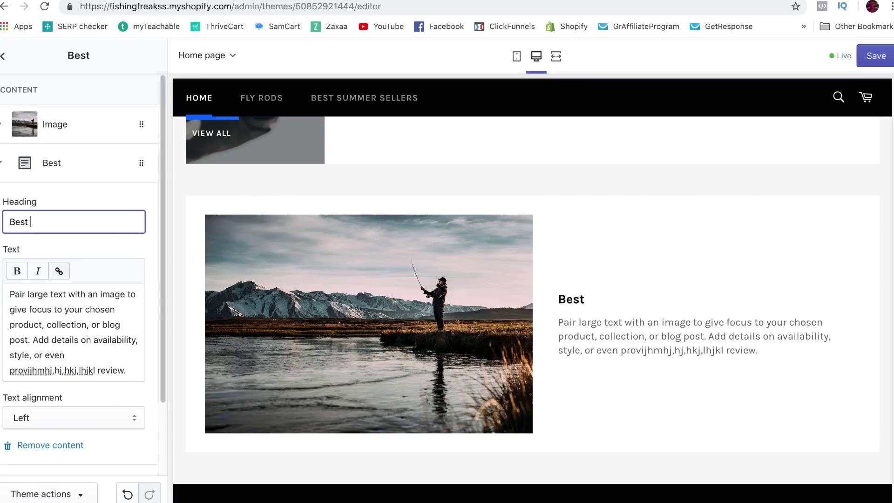
pyautogui.write(' Fishing B')
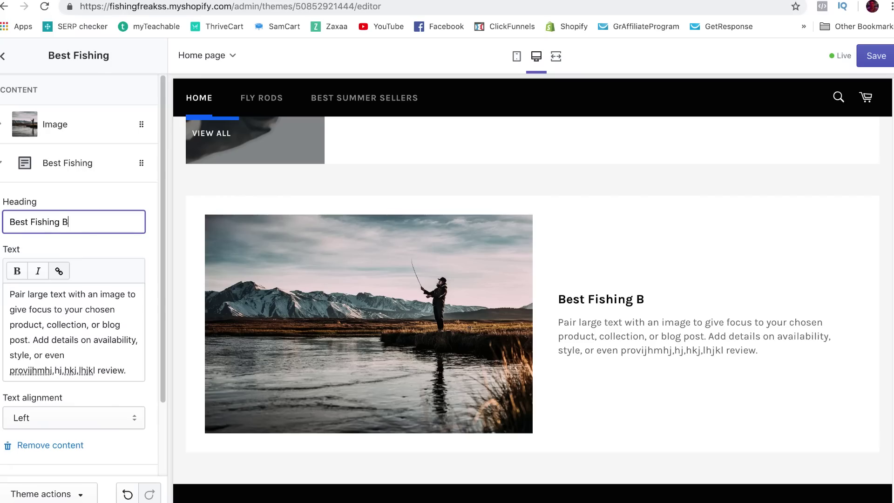
pyautogui.write('log')
pyautogui.scroll(-3, 58, 327)
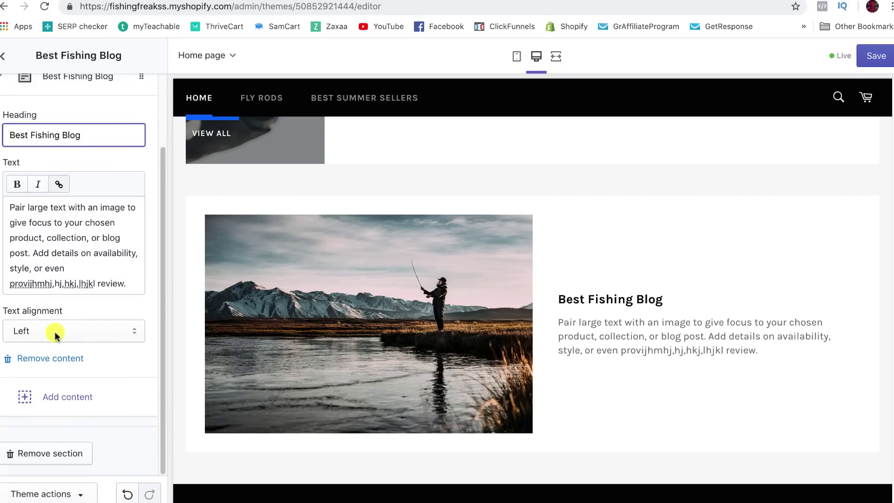
pyautogui.scroll(3, 90, 301)
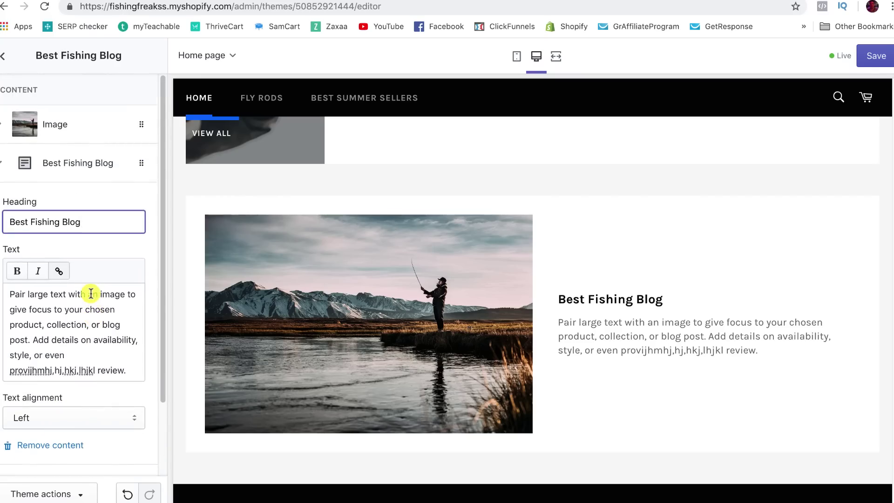
pyautogui.scroll(-3, 90, 293)
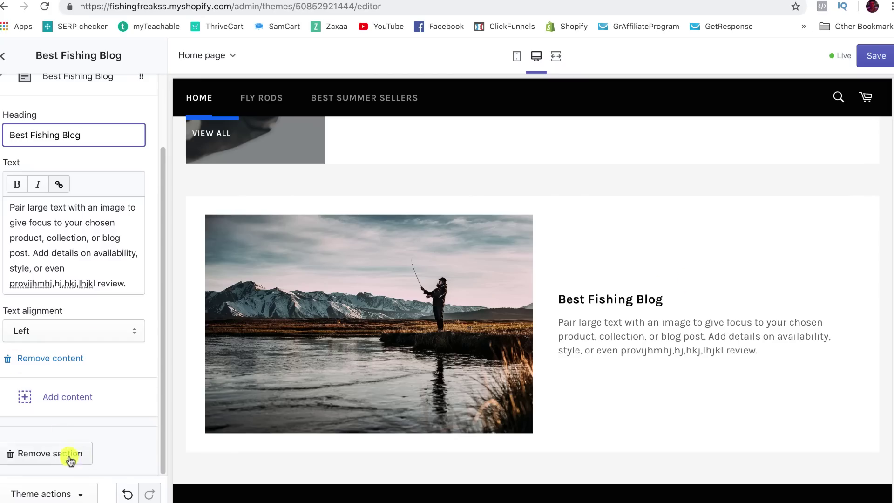
pyautogui.click(866, 61)
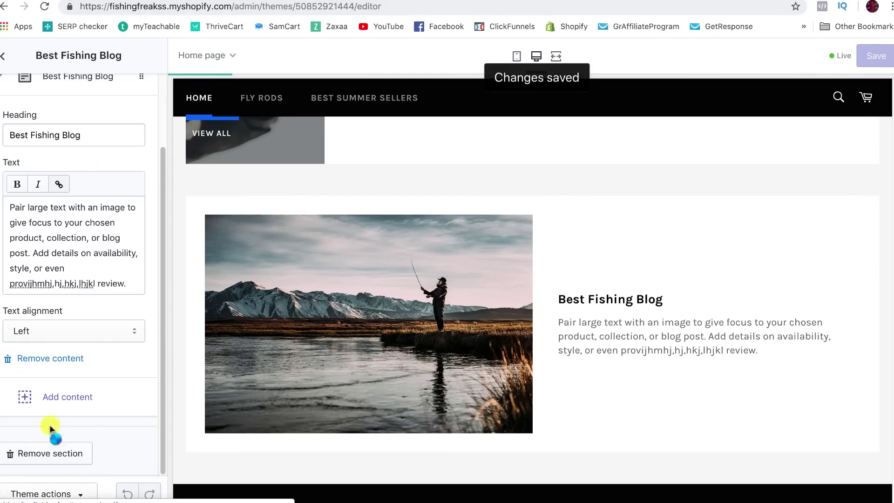
pyautogui.click(69, 490)
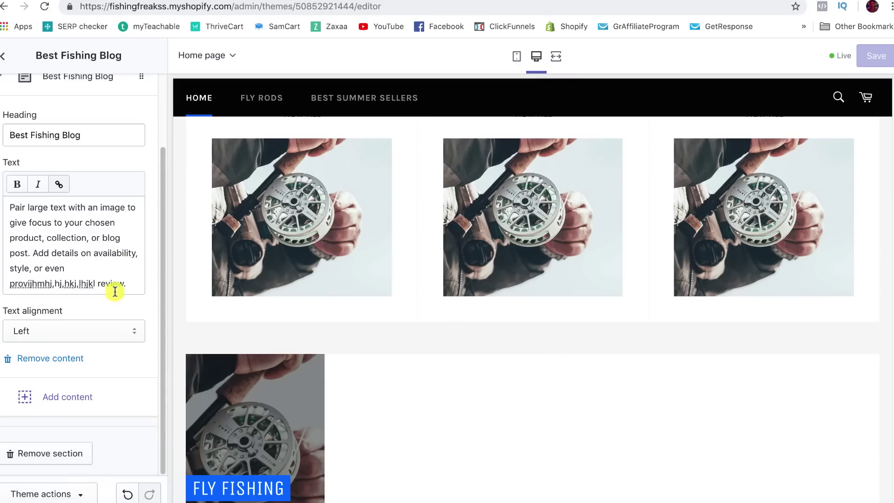
pyautogui.click(61, 495)
pyautogui.click(54, 416)
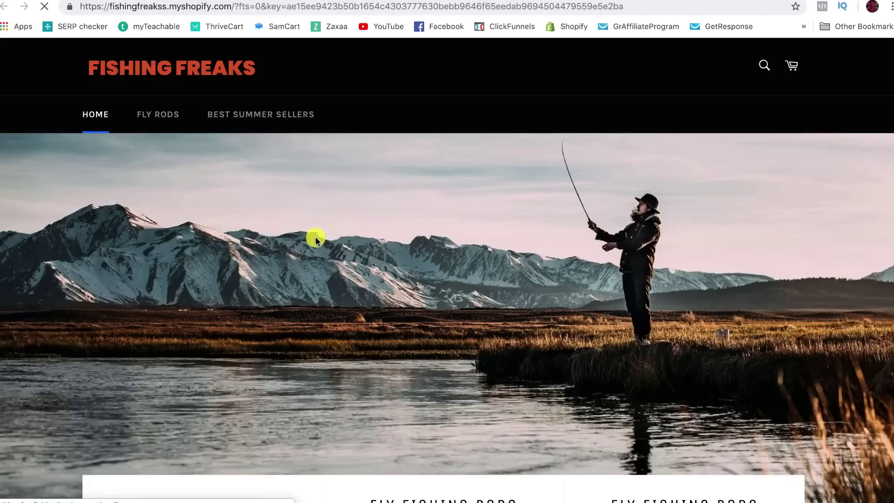
pyautogui.scroll(-4, 319, 201)
pyautogui.scroll(-15, 324, 164)
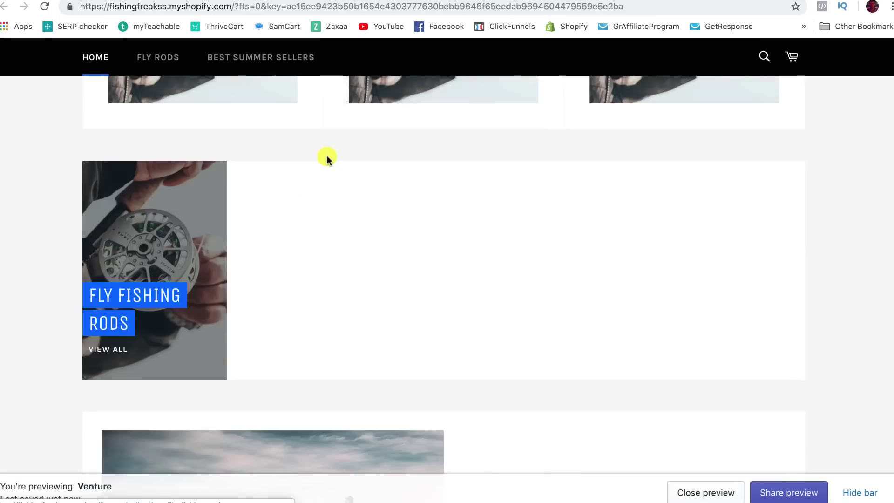
pyautogui.scroll(-3, 327, 158)
pyautogui.scroll(10, 335, 213)
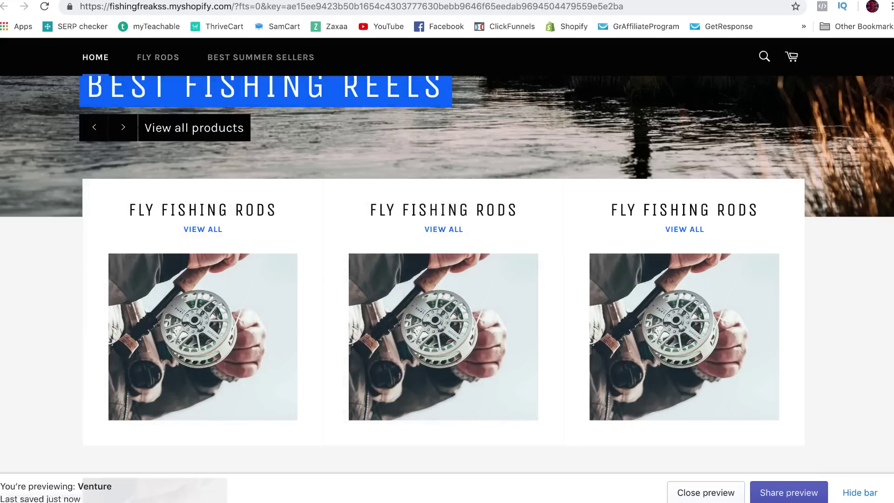
pyautogui.hotkey('ctrl', 'w')
# Step: From the homepage sections list, choose Add section and scroll through the available section types
pyautogui.click(3, 56)
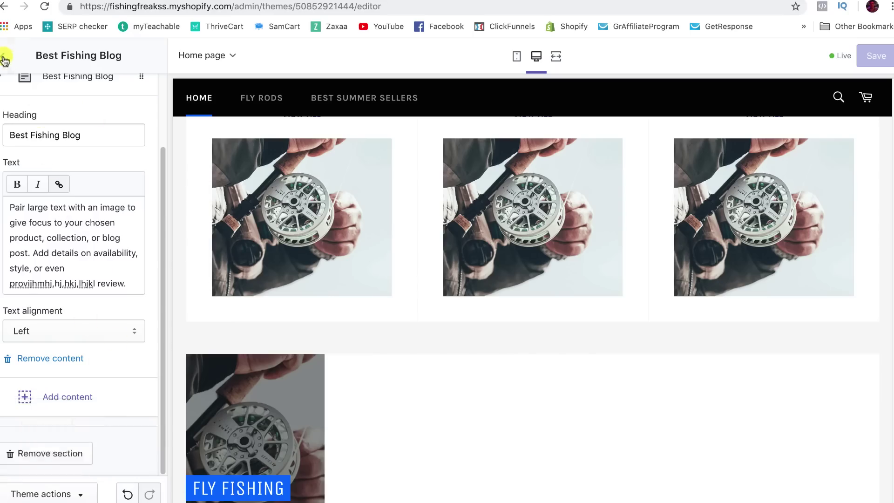
pyautogui.click(55, 347)
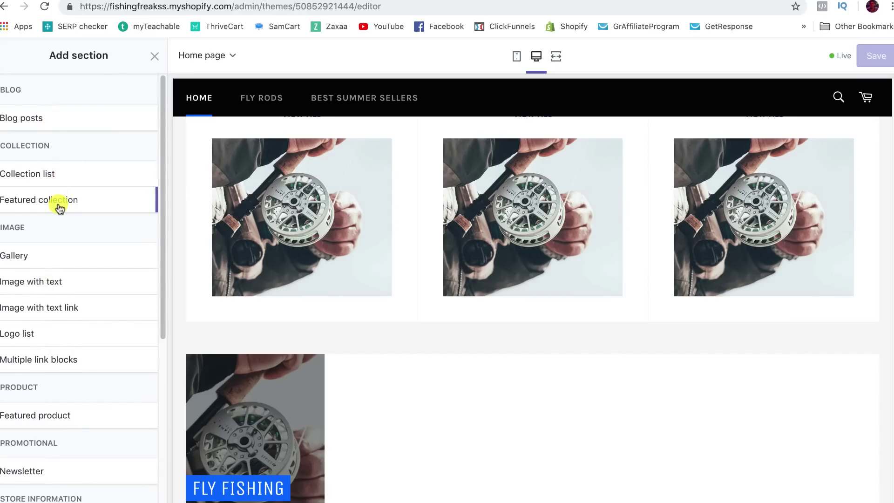
pyautogui.scroll(-1, 46, 280)
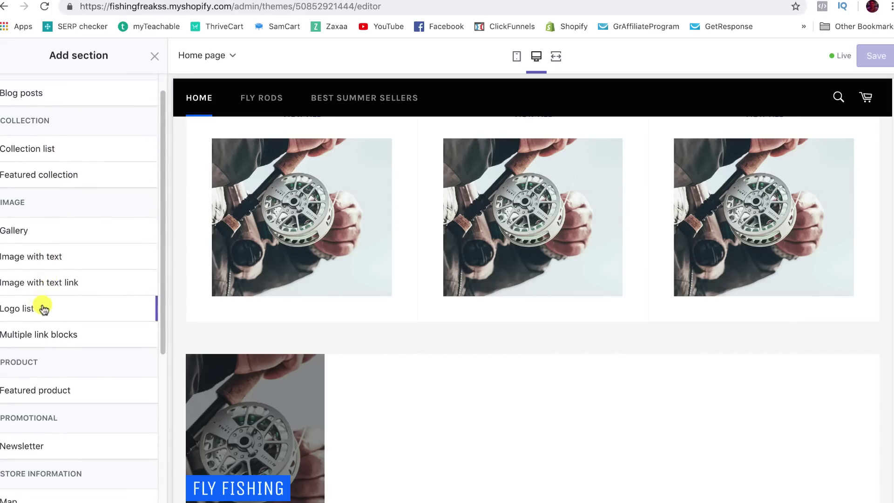
pyautogui.scroll(-4, 43, 309)
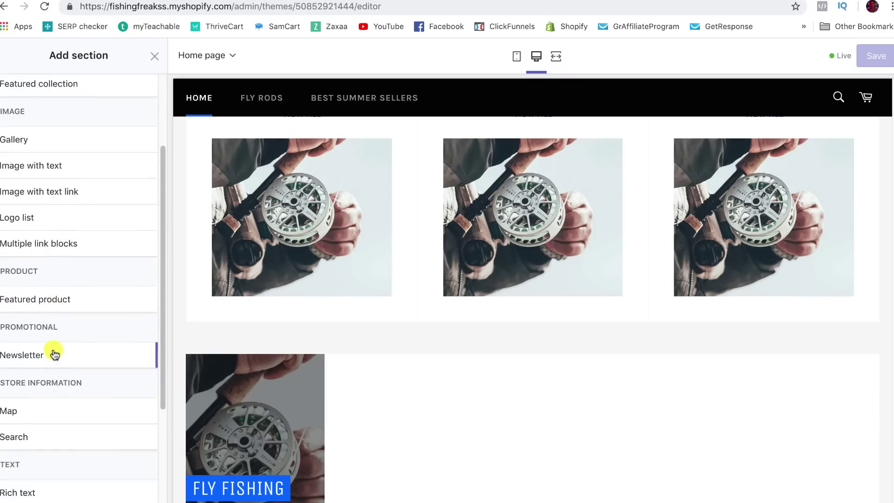
pyautogui.scroll(-3, 51, 352)
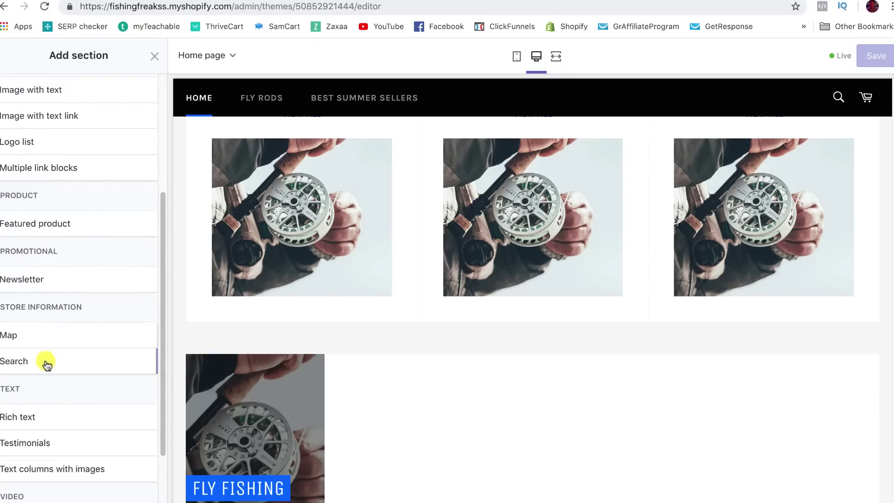
pyautogui.scroll(-3, 49, 356)
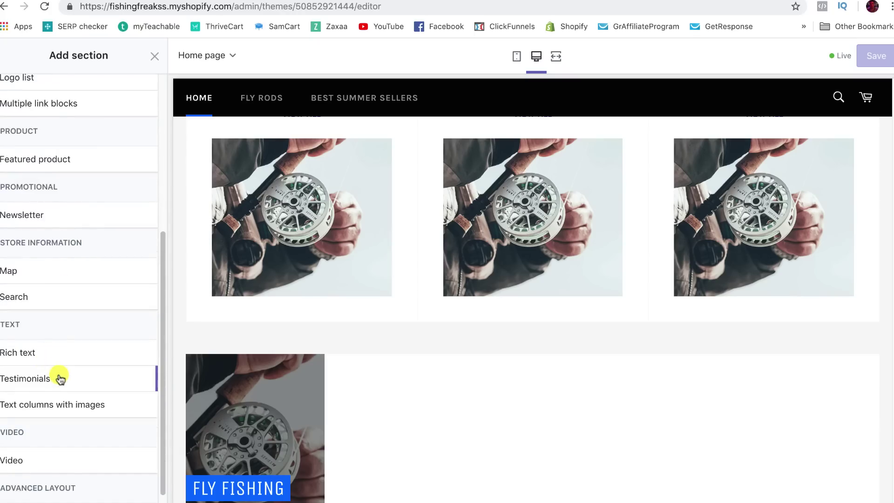
pyautogui.scroll(-1, 60, 378)
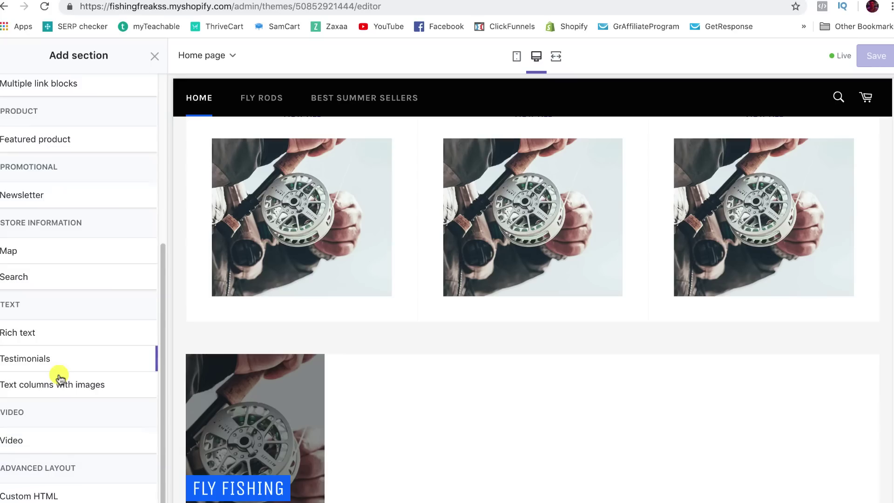
# Step: Add a Video section to the homepage below Best Fishing Blog
pyautogui.click(28, 443)
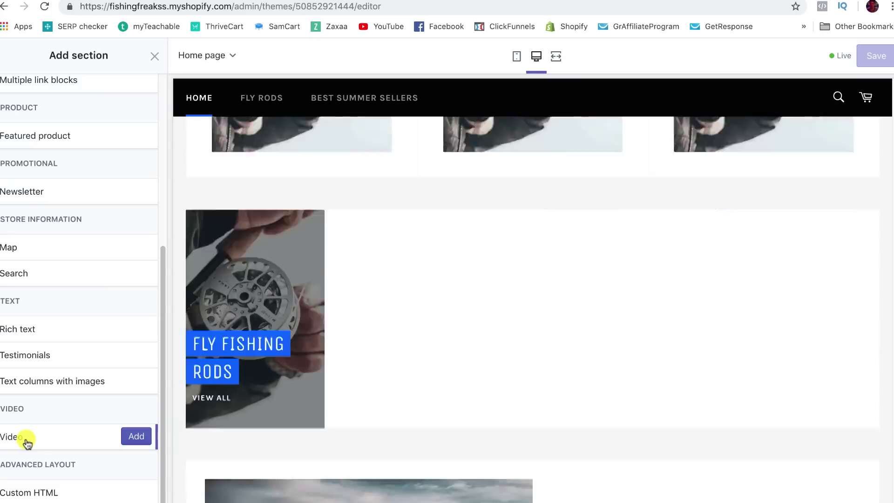
pyautogui.scroll(5, 348, 314)
pyautogui.scroll(-5, 316, 368)
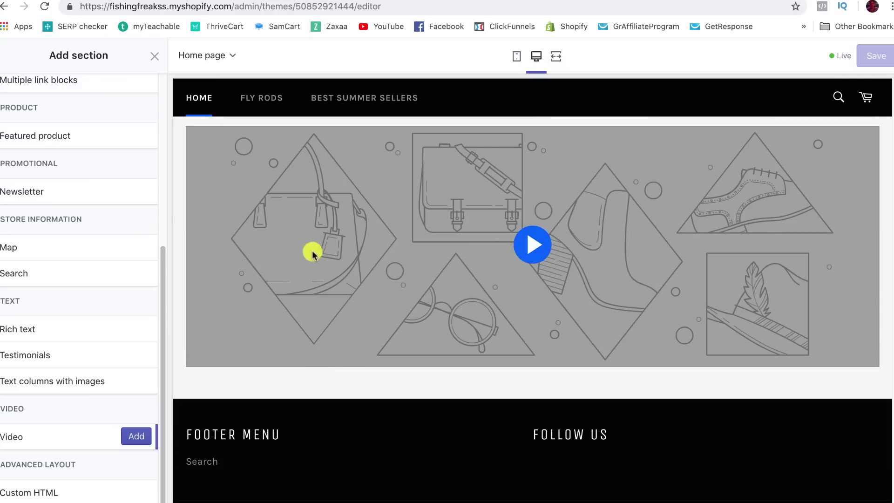
pyautogui.click(136, 436)
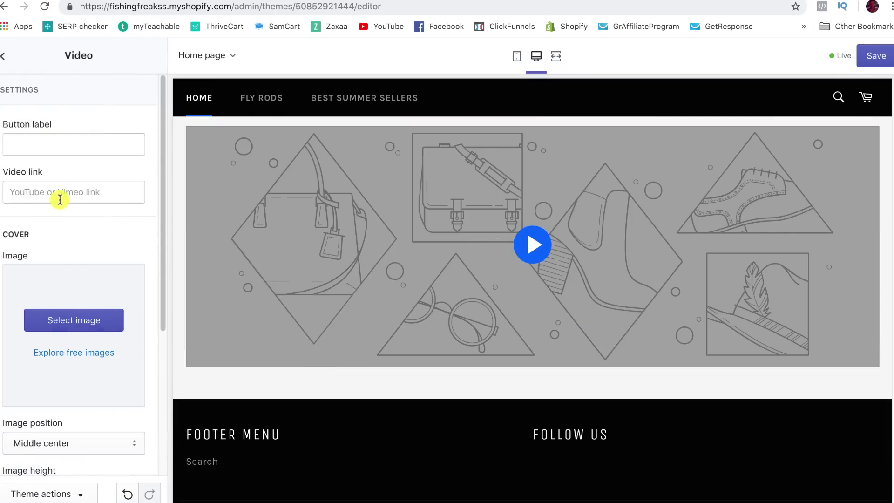
pyautogui.scroll(-3, 64, 285)
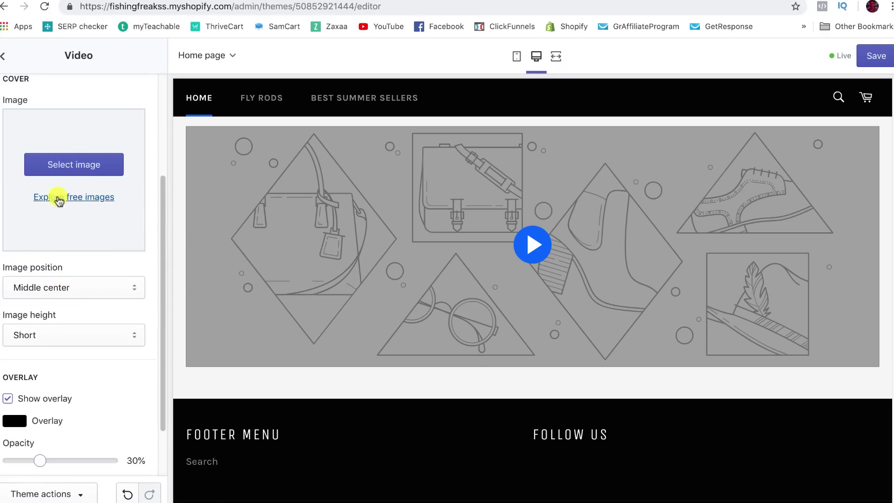
# Step: Open the Video section's settings and remove the section from the homepage
pyautogui.click(5, 55)
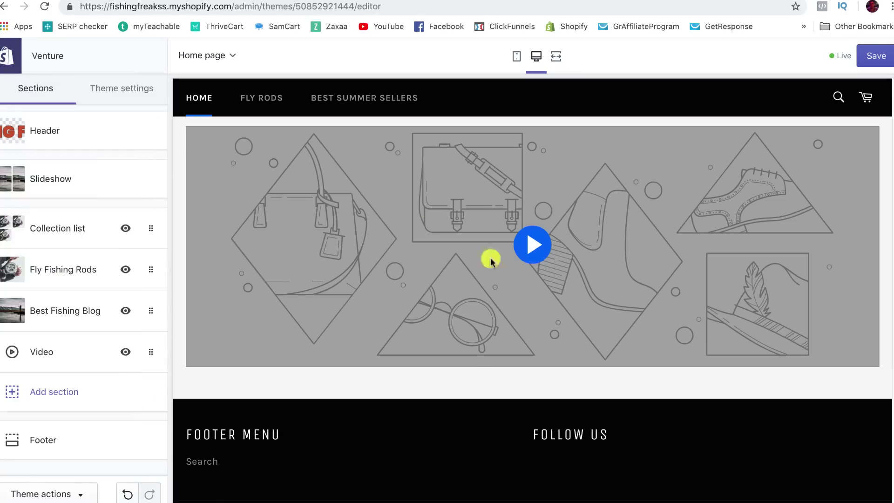
pyautogui.click(156, 361)
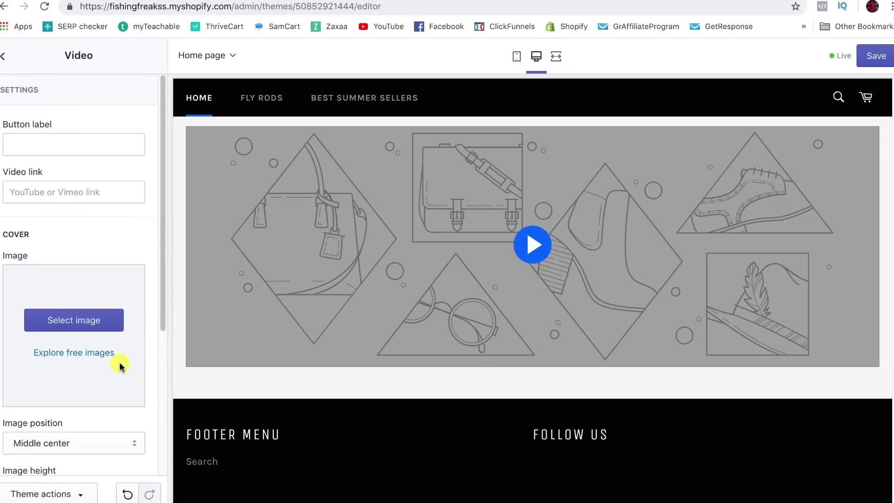
pyautogui.scroll(-3, 93, 395)
pyautogui.click(53, 450)
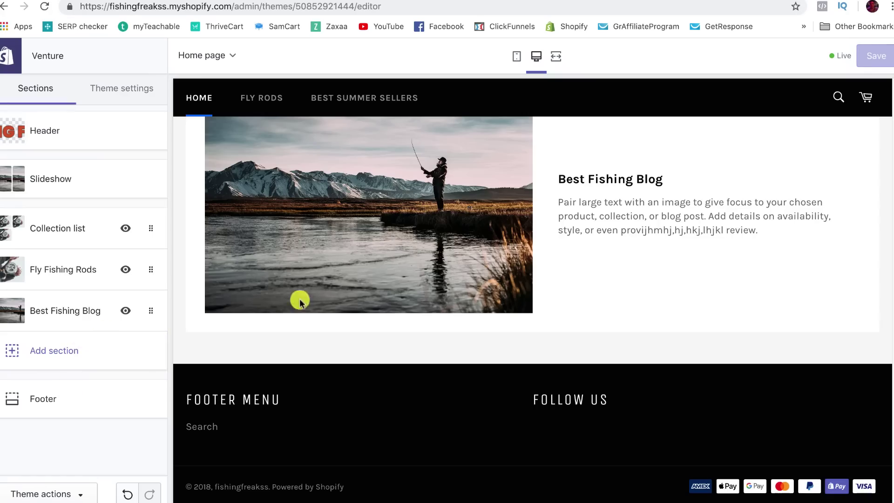
pyautogui.scroll(5, 508, 256)
pyautogui.scroll(3, 484, 255)
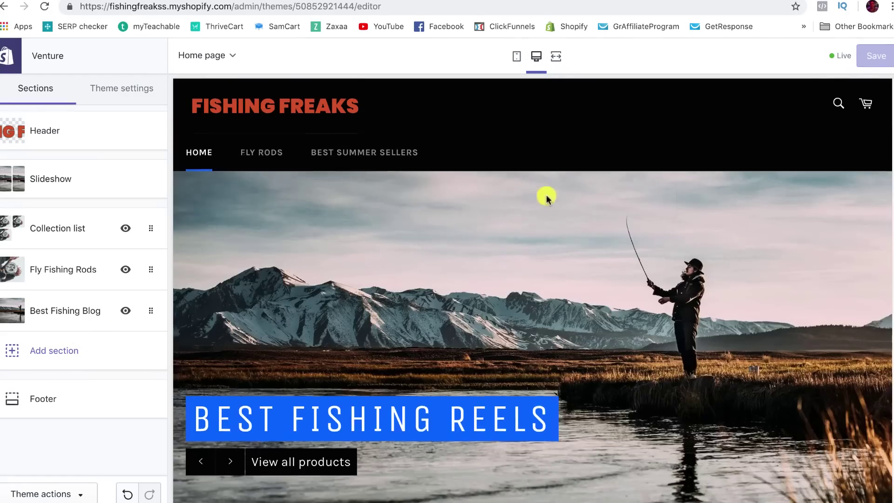
pyautogui.scroll(-10, 545, 194)
pyautogui.scroll(2, 411, 206)
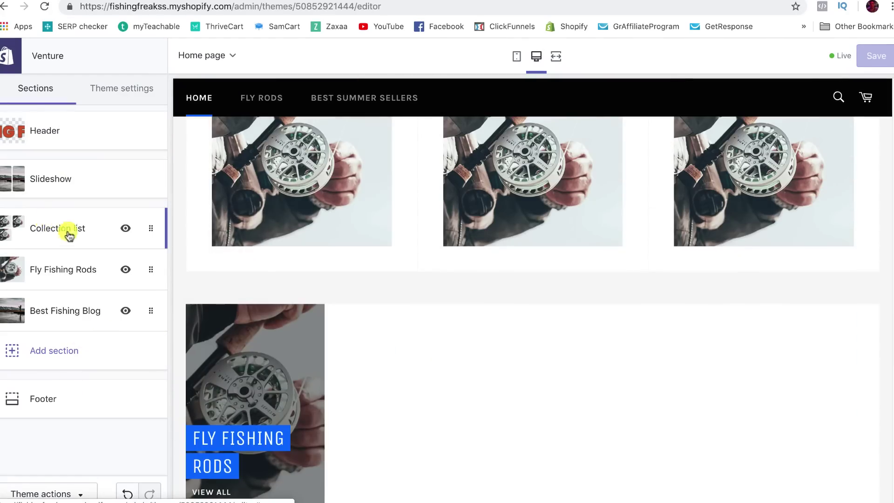
# Step: Add two empty collection blocks to the collection list after the Fly Fishing Rods entries
pyautogui.click(53, 230)
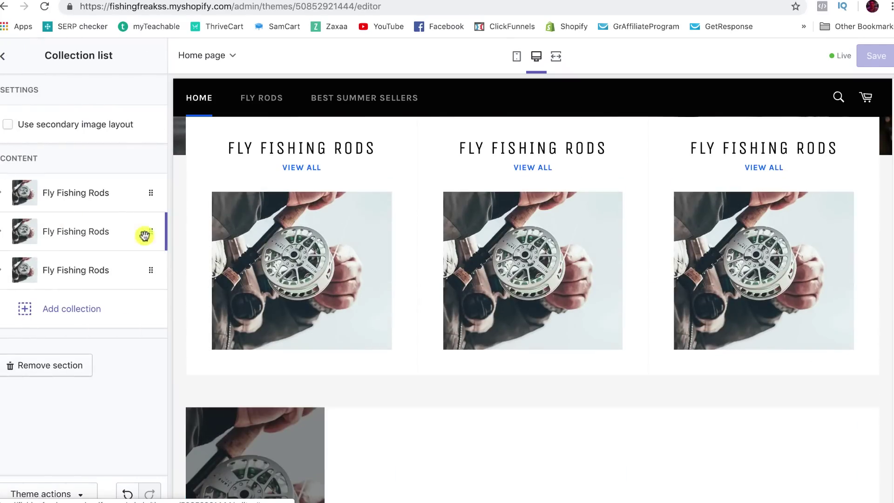
pyautogui.click(3, 193)
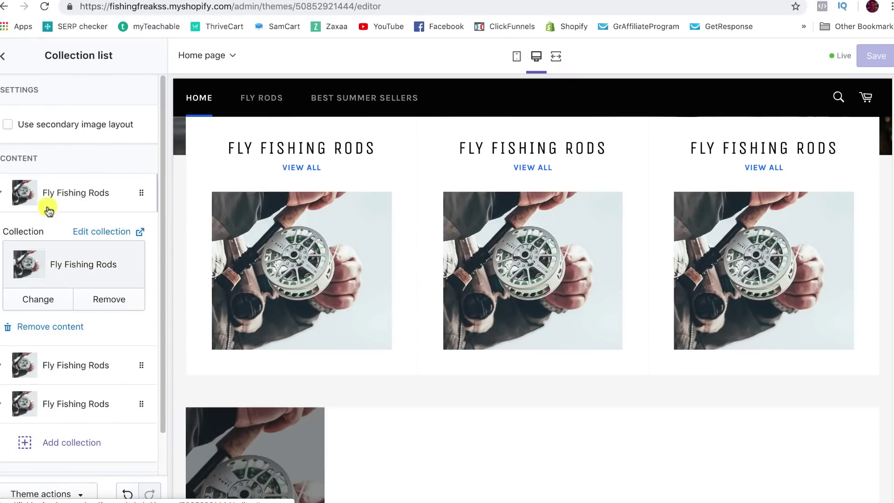
pyautogui.scroll(-1, 116, 203)
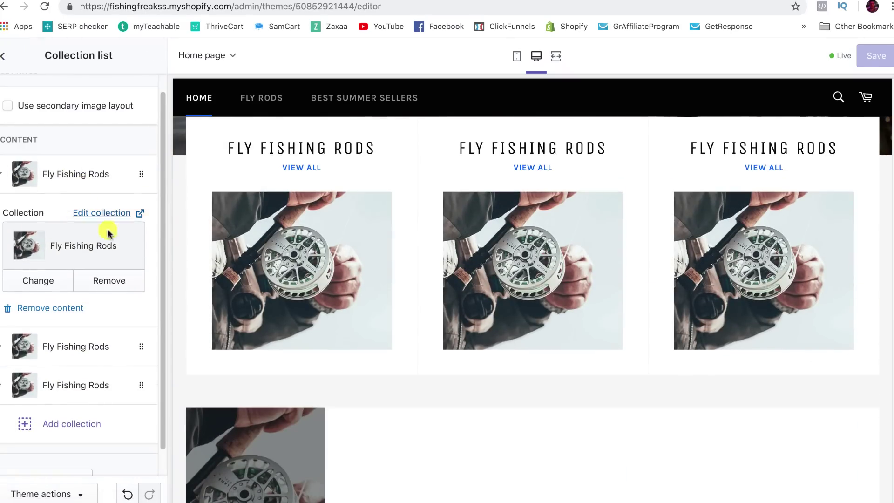
pyautogui.click(66, 184)
pyautogui.click(64, 310)
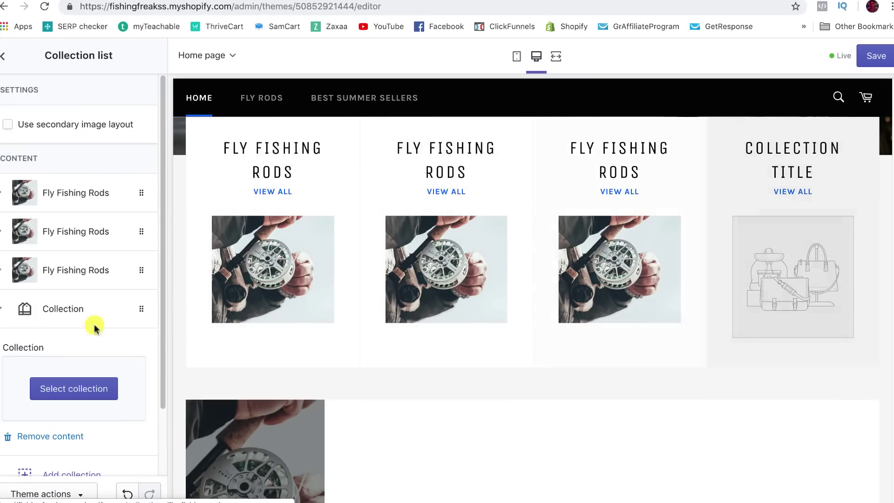
pyautogui.click(6, 306)
pyautogui.click(50, 345)
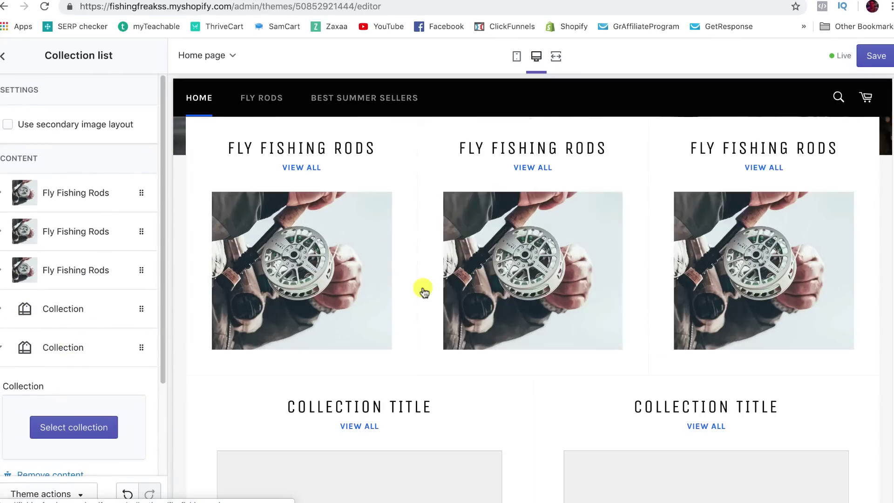
pyautogui.scroll(-4, 549, 254)
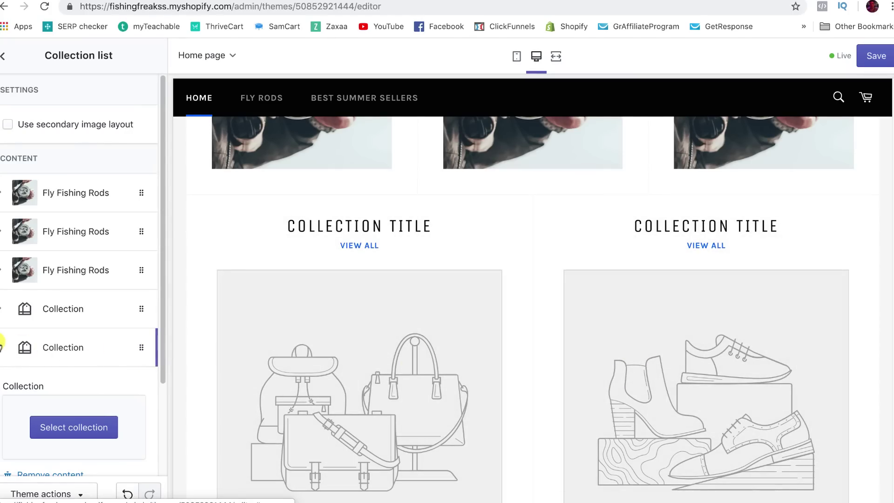
pyautogui.click(5, 347)
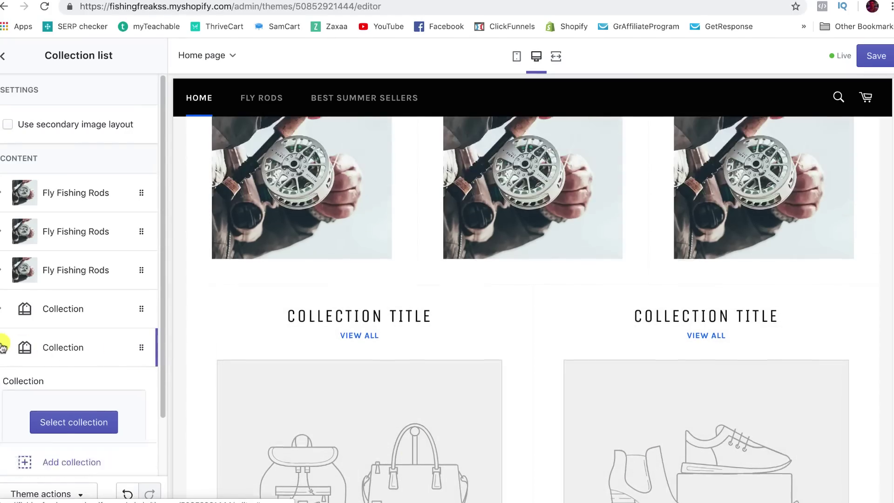
# Step: Remove both empty collection blocks and exit the theme editor to the Themes page
pyautogui.click(10, 346)
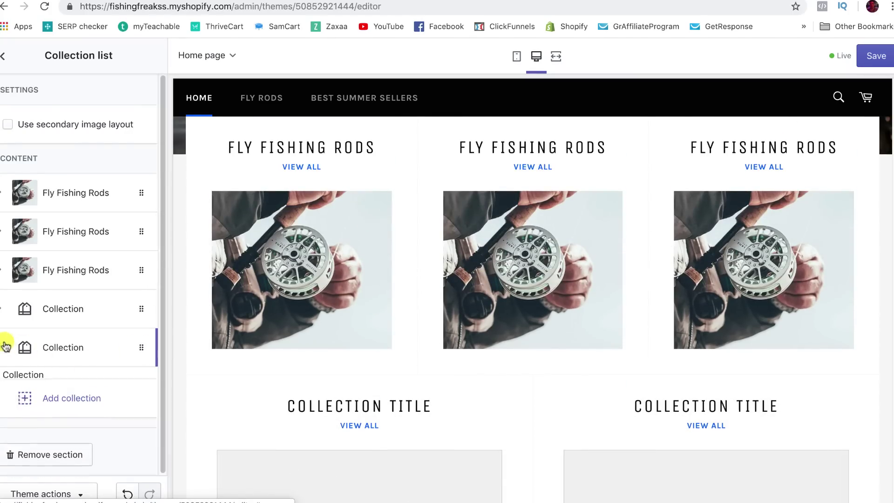
pyautogui.click(46, 360)
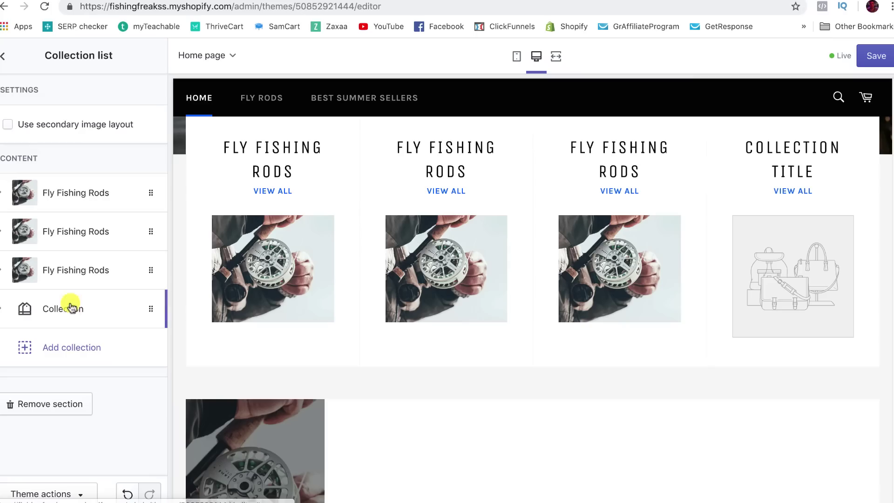
pyautogui.click(21, 308)
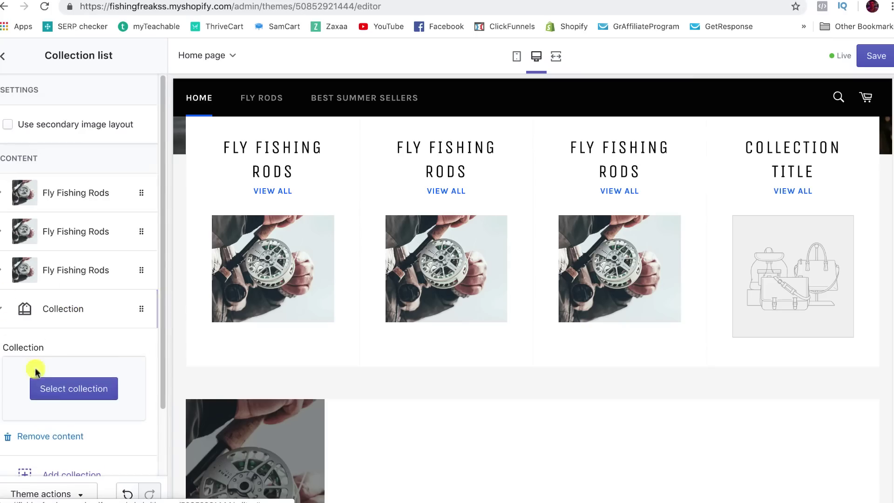
pyautogui.click(63, 437)
pyautogui.scroll(-5, 400, 312)
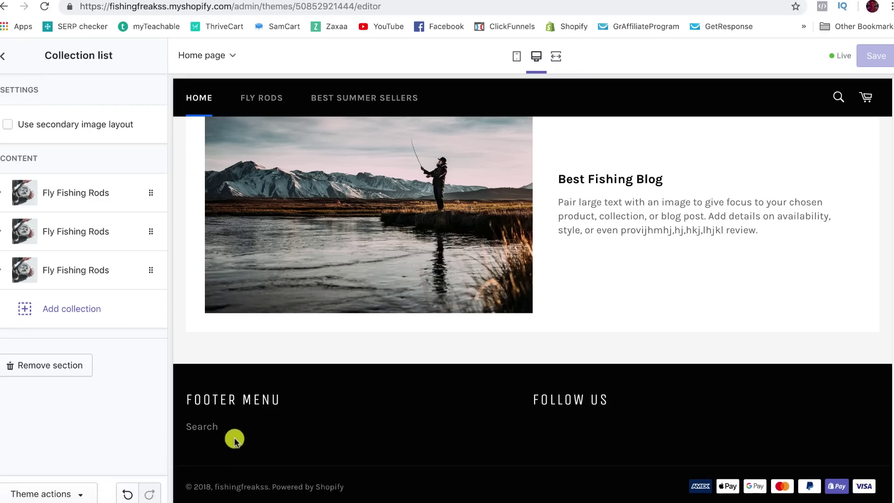
pyautogui.click(2, 54)
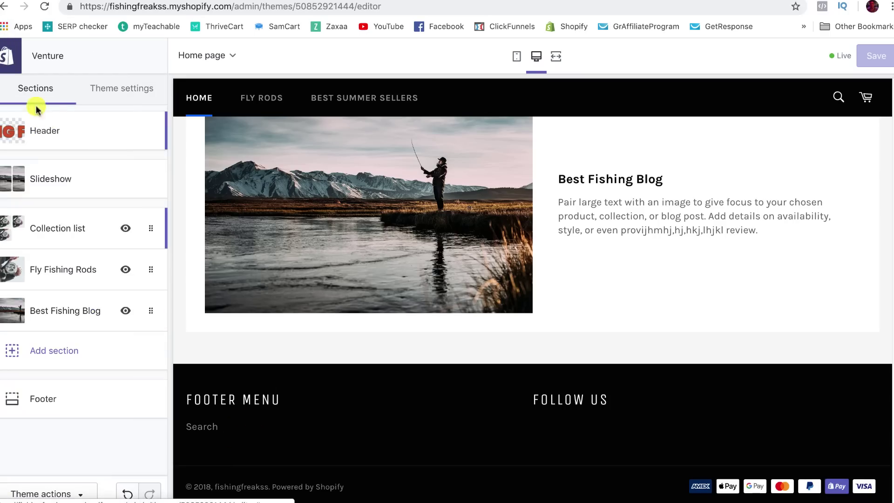
pyautogui.click(13, 68)
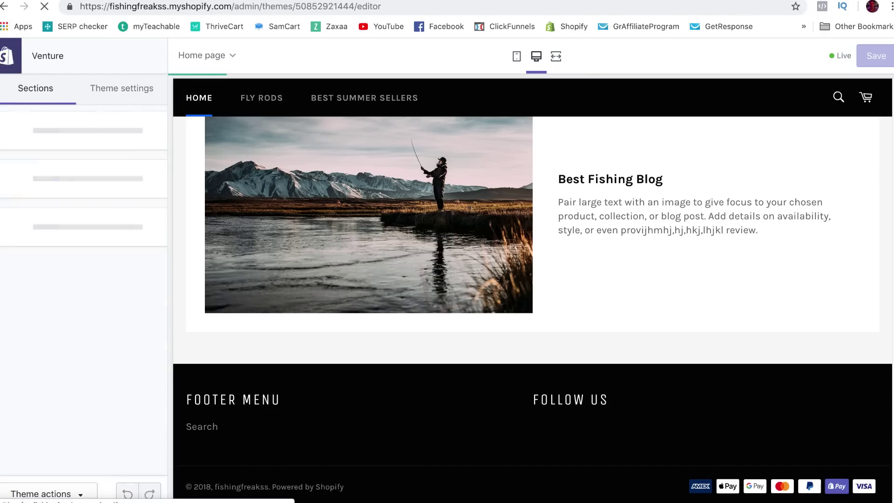
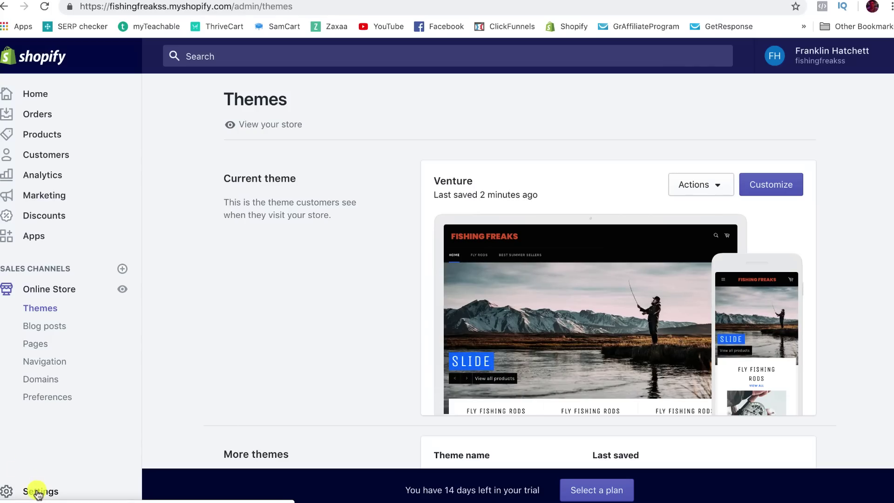
# Step: Open Settings > Legal and look over the empty refund, privacy, terms and shipping policy fields
pyautogui.click(37, 492)
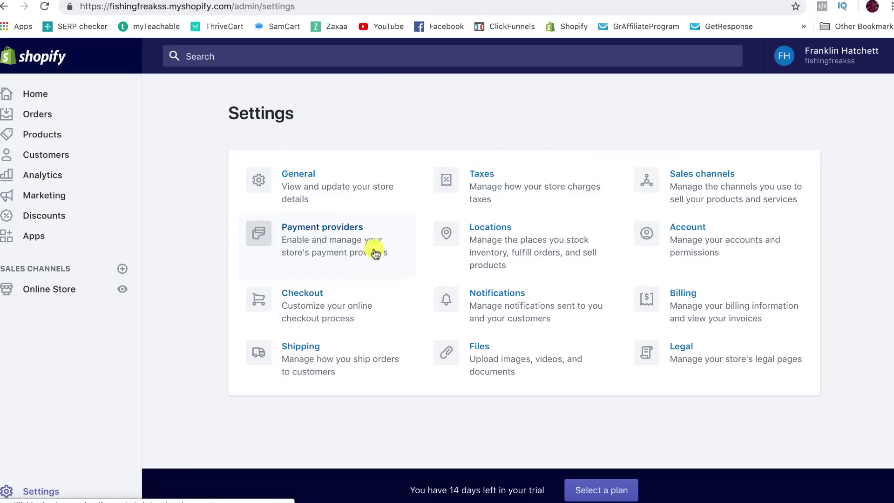
pyautogui.click(699, 361)
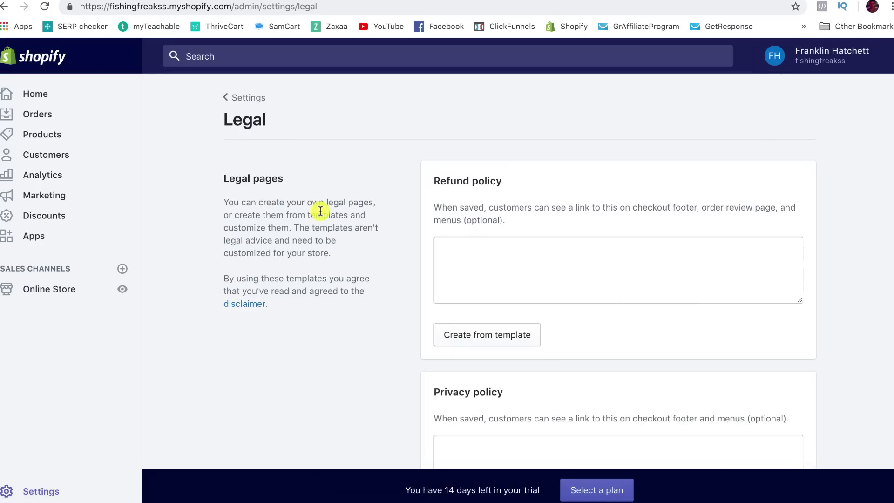
pyautogui.scroll(-4, 302, 213)
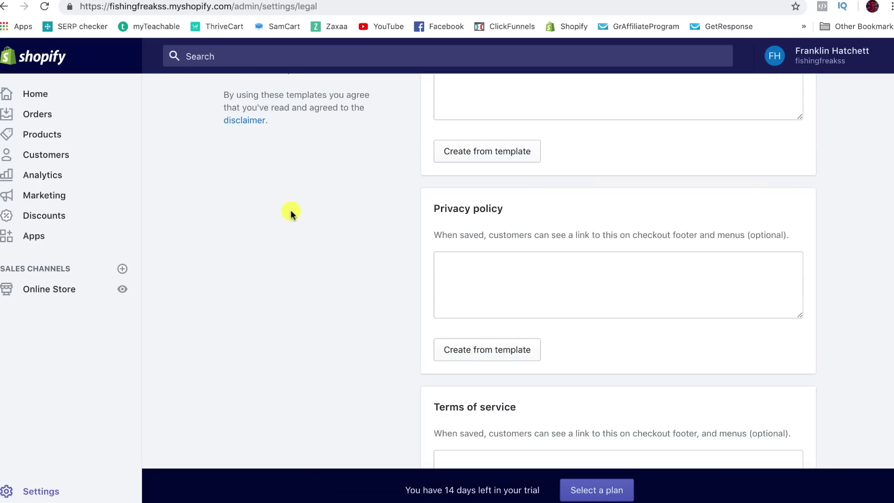
pyautogui.scroll(4, 290, 212)
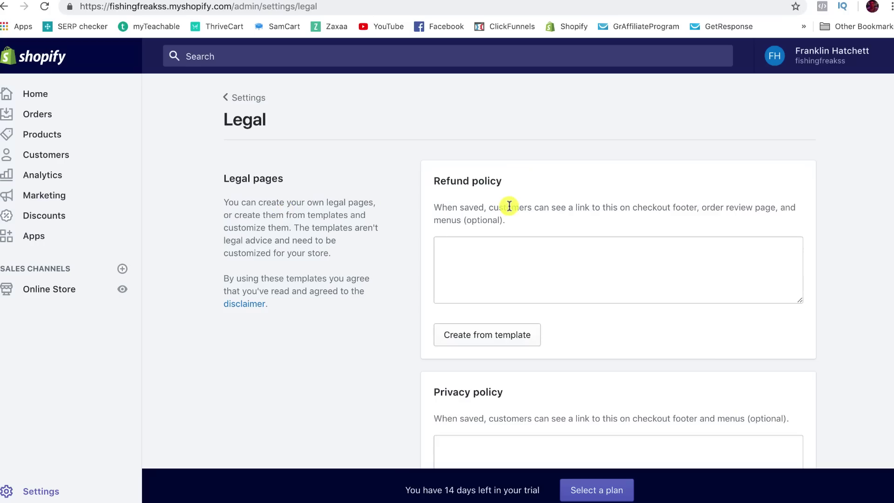
pyautogui.scroll(-3, 509, 205)
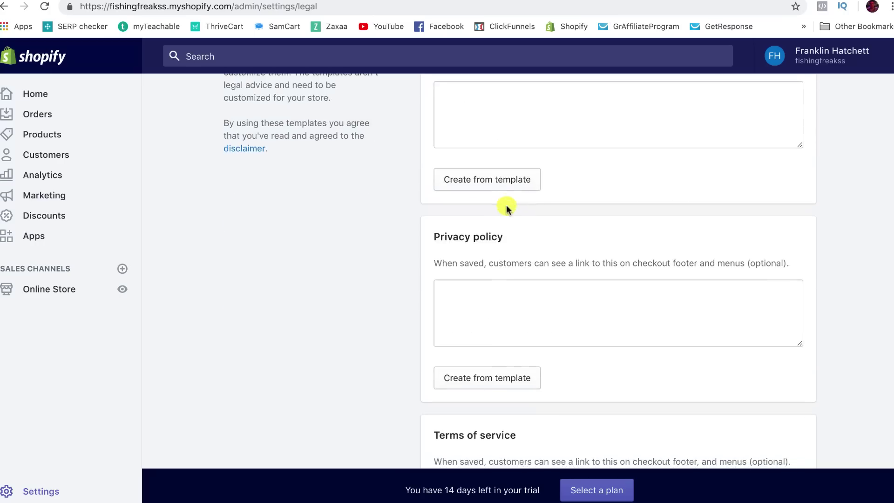
pyautogui.scroll(-4, 510, 241)
pyautogui.scroll(-2, 511, 241)
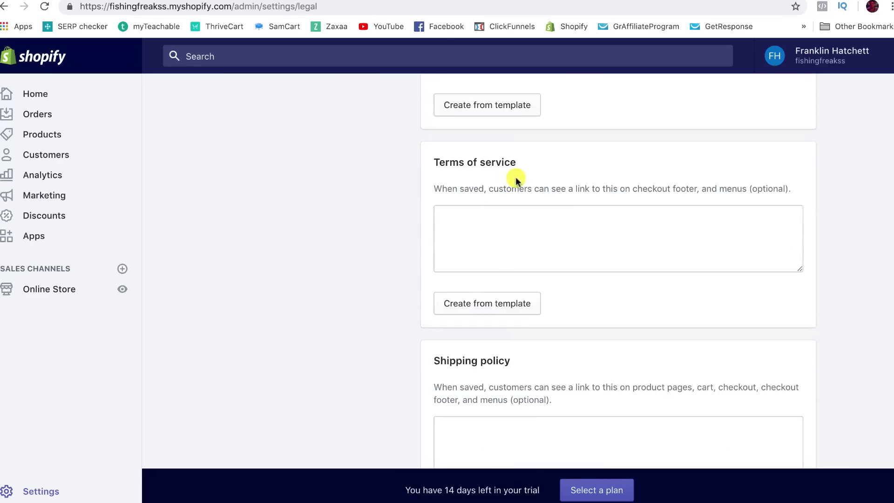
pyautogui.scroll(-2, 516, 177)
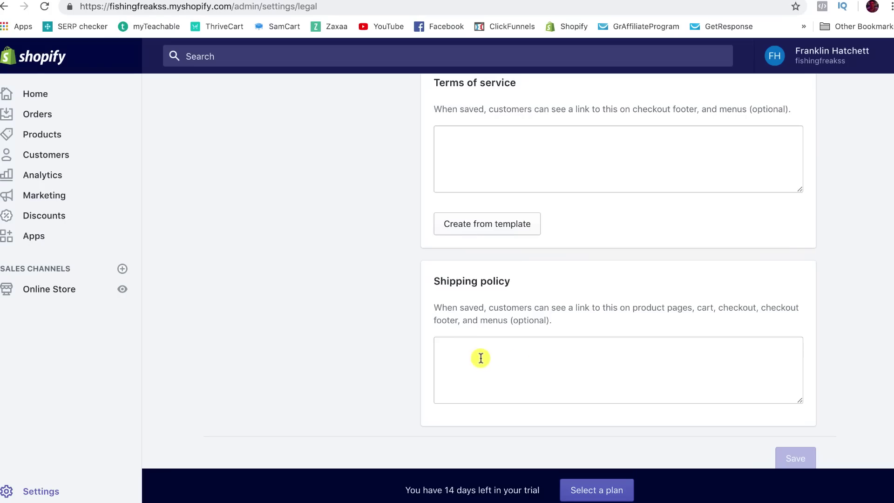
pyautogui.scroll(6, 369, 334)
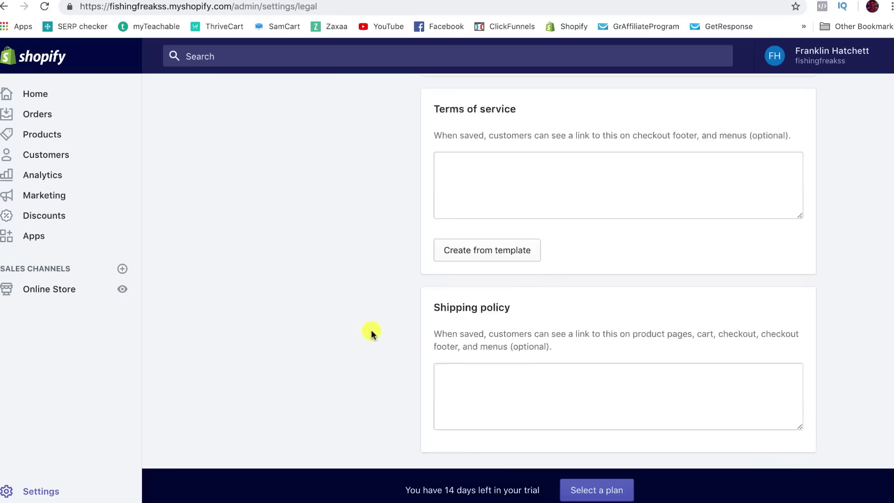
pyautogui.scroll(4, 367, 333)
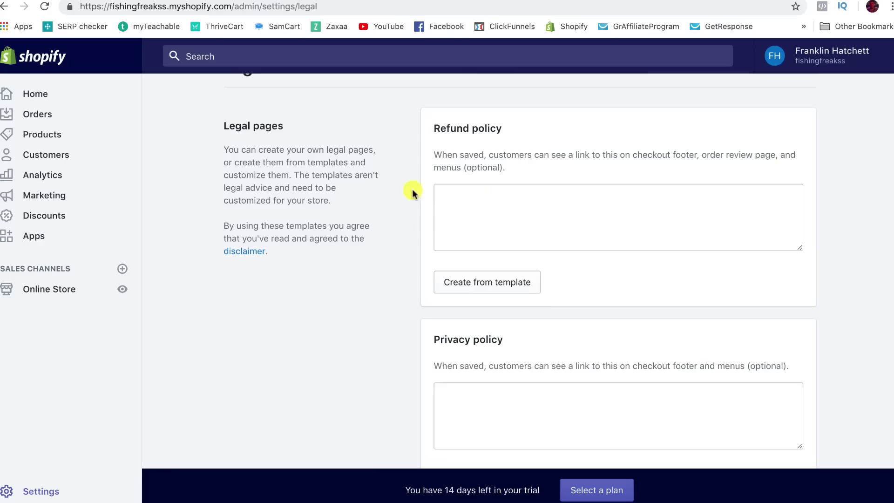
pyautogui.scroll(-8, 470, 216)
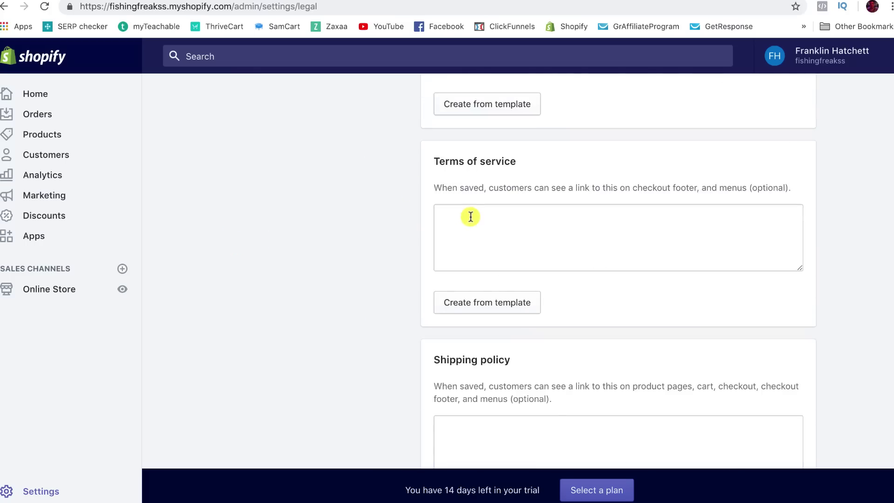
pyautogui.scroll(-1, 470, 216)
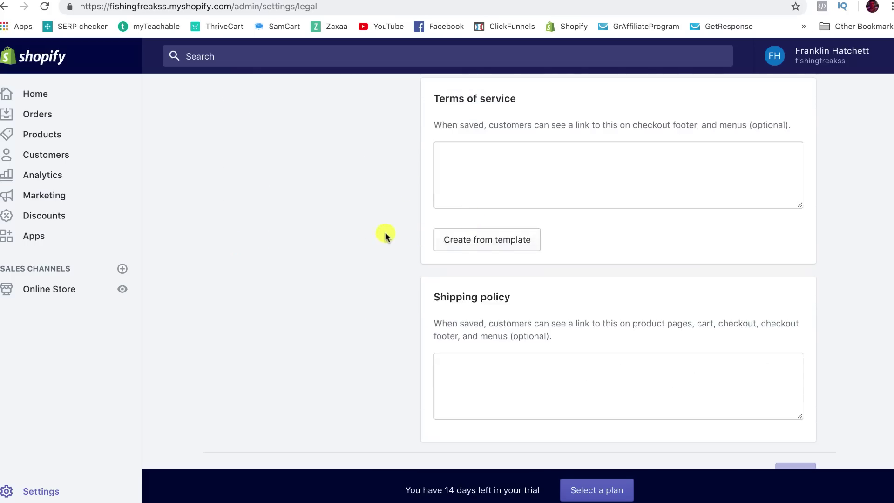
pyautogui.scroll(-1, 385, 234)
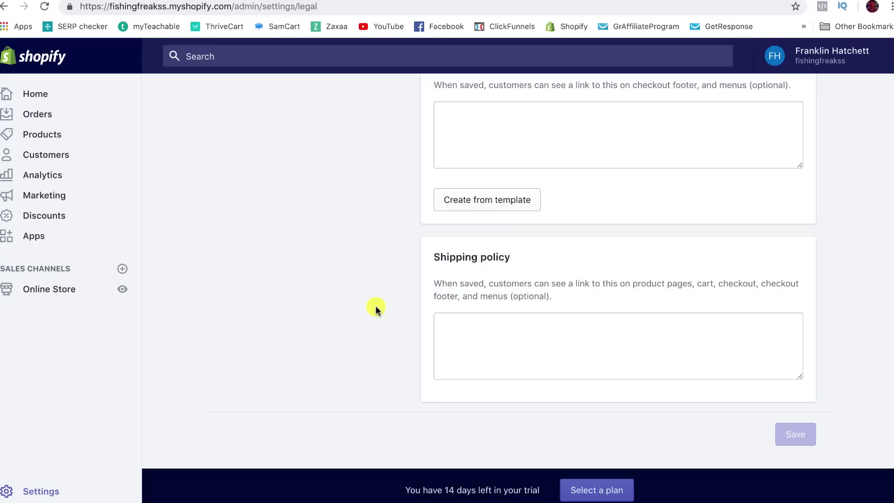
pyautogui.scroll(10, 391, 298)
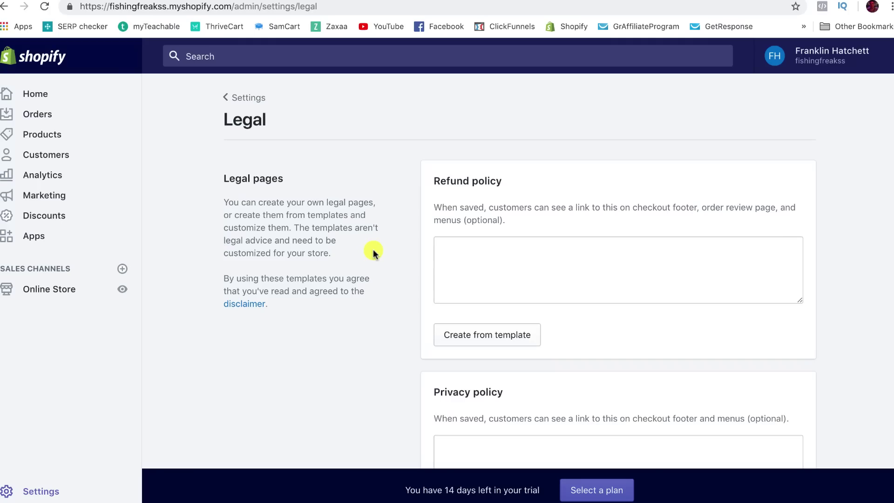
# Step: Fill the refund policy with Shopify's template text
pyautogui.click(480, 335)
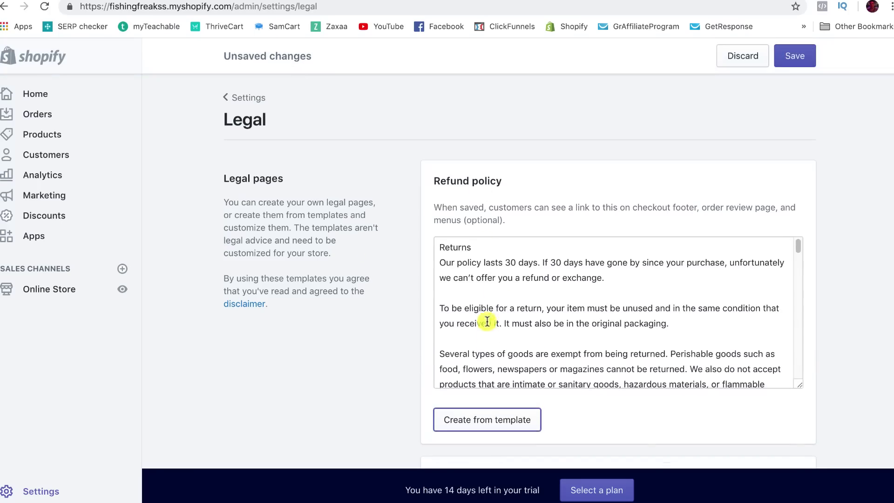
pyautogui.scroll(-10, 512, 307)
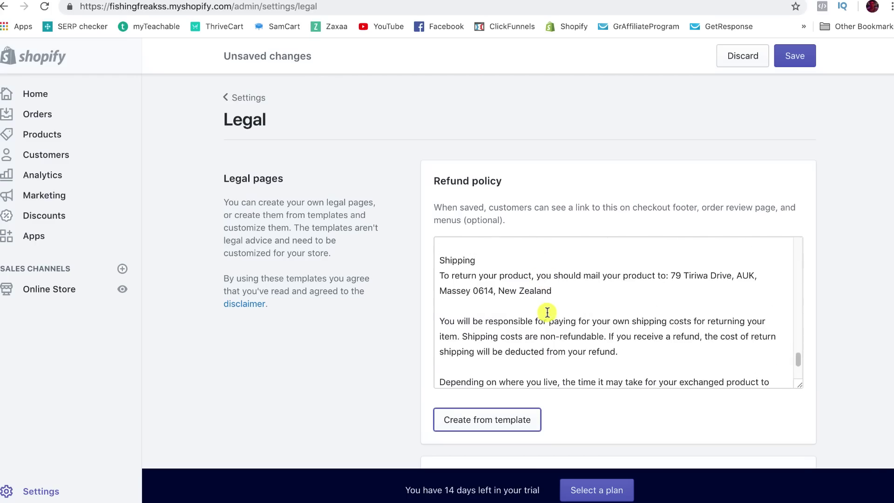
pyautogui.scroll(-1, 548, 309)
pyautogui.scroll(-5, 548, 306)
pyautogui.scroll(10, 554, 252)
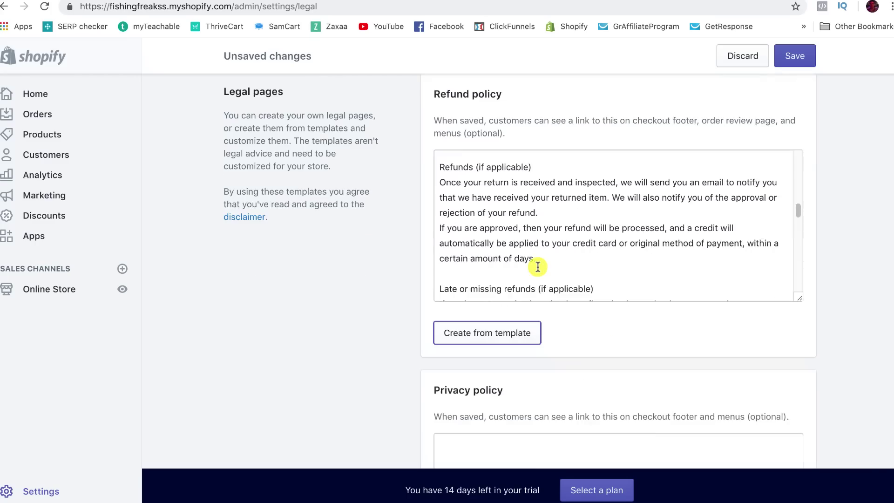
pyautogui.scroll(10, 569, 229)
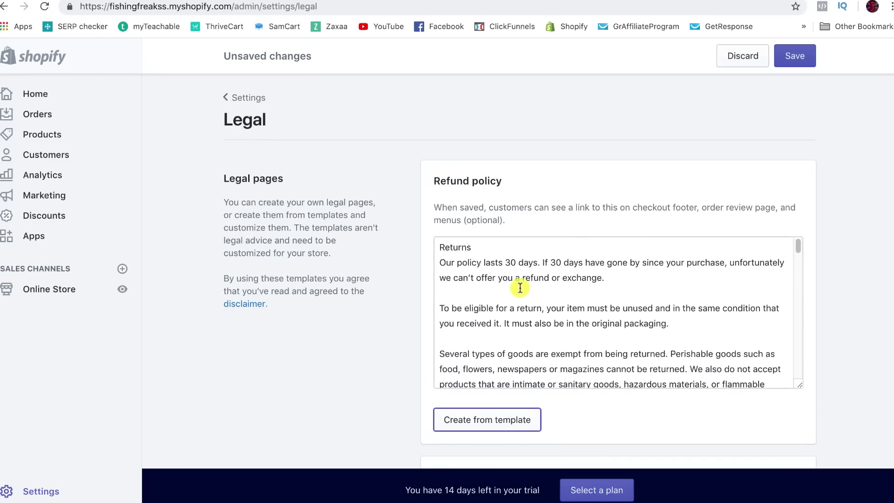
pyautogui.scroll(-6, 295, 239)
# Step: Fill the privacy policy with Shopify's template text
pyautogui.click(493, 336)
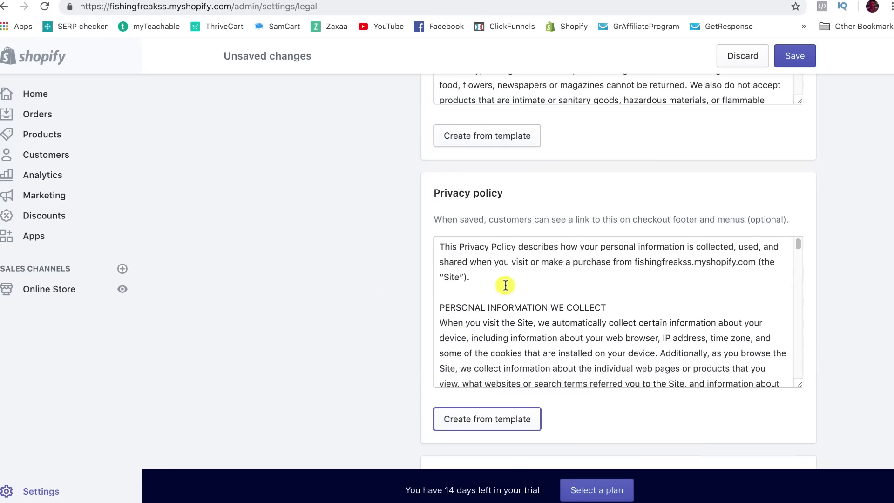
pyautogui.scroll(-10, 508, 285)
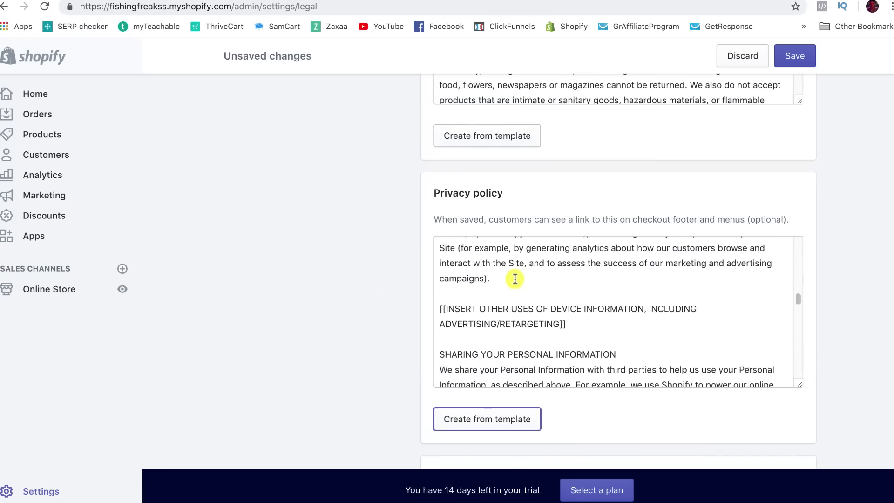
pyautogui.scroll(5, 518, 328)
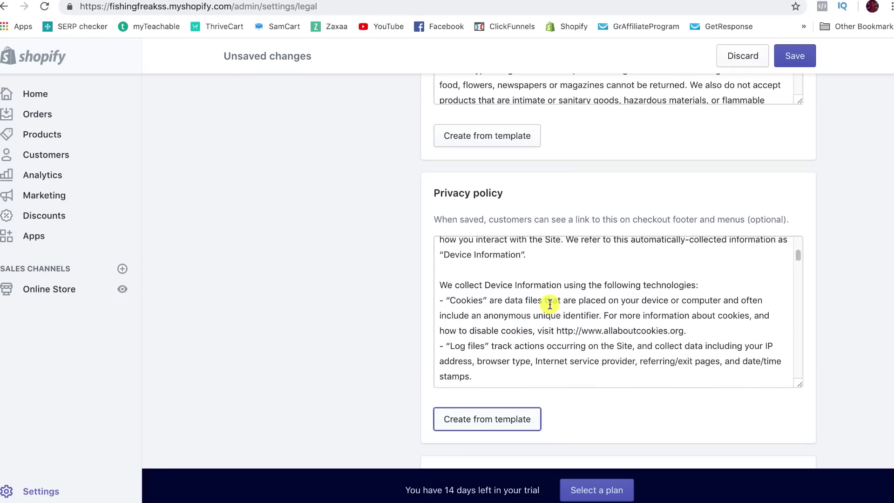
pyautogui.scroll(5, 550, 304)
pyautogui.scroll(-15, 549, 304)
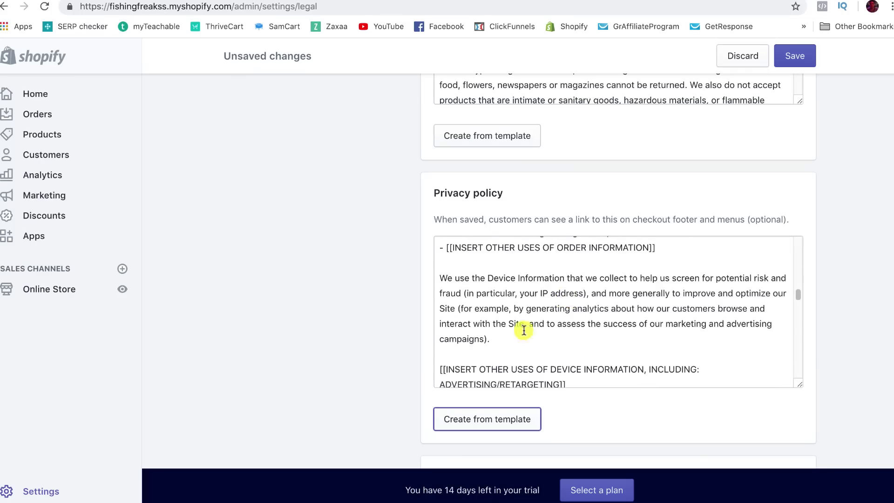
pyautogui.scroll(-5, 342, 256)
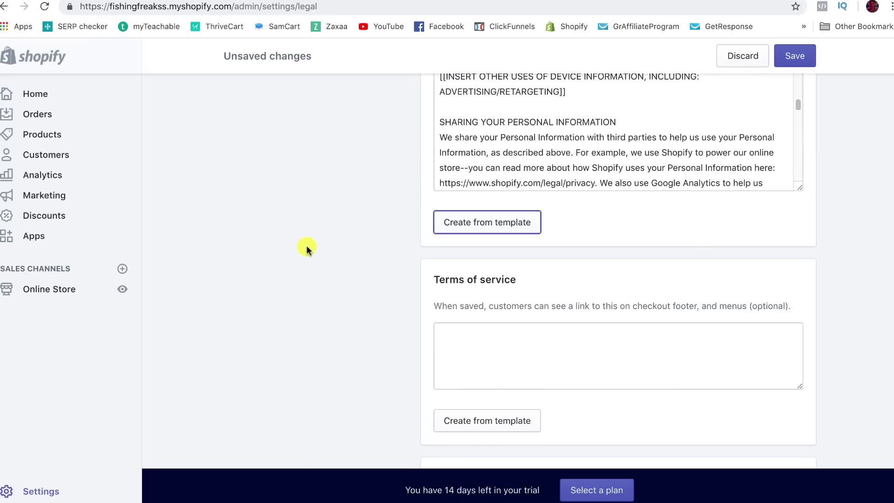
# Step: Fill the terms of service with template text and review the filled policies
pyautogui.click(499, 422)
pyautogui.scroll(-10, 473, 344)
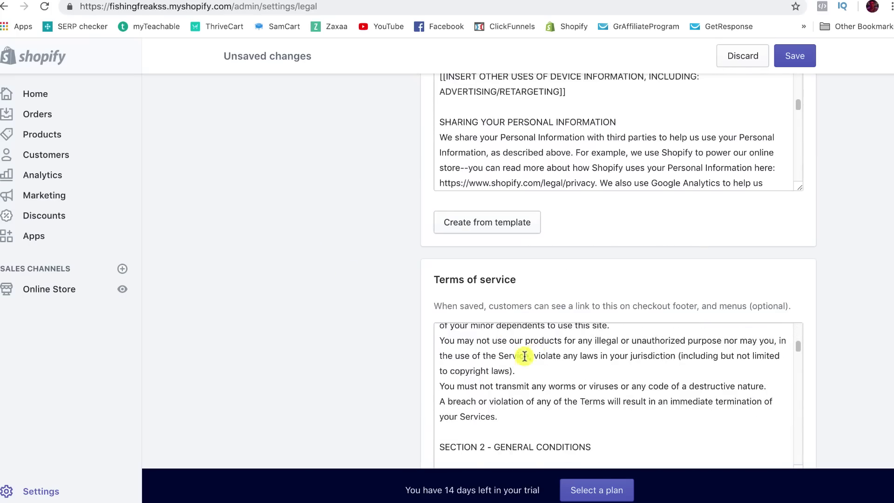
pyautogui.scroll(-5, 306, 325)
pyautogui.scroll(10, 362, 216)
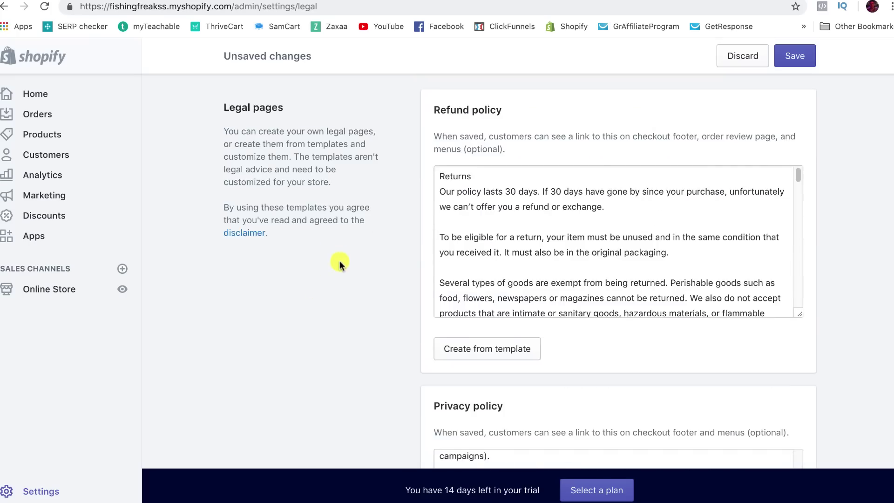
pyautogui.scroll(-5, 400, 240)
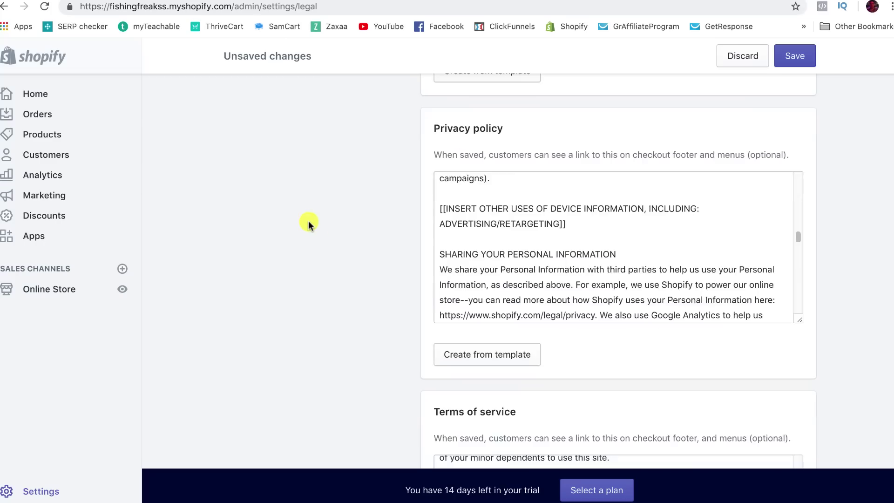
pyautogui.scroll(-8, 308, 219)
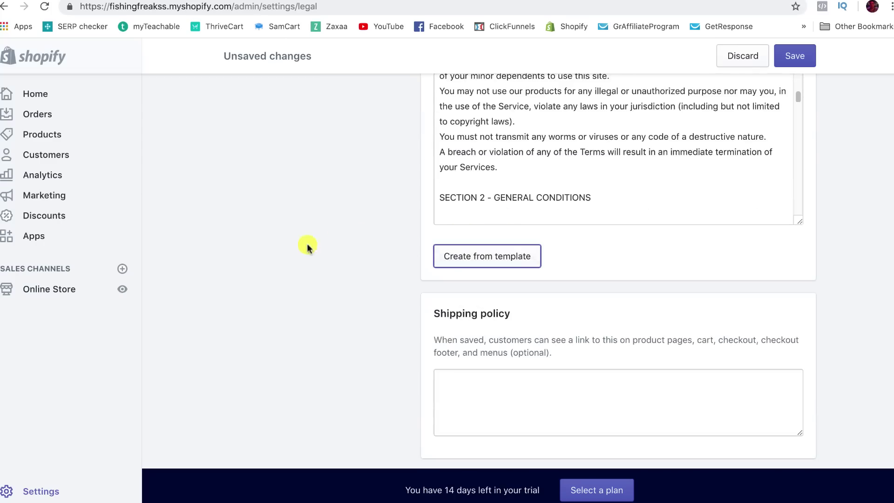
pyautogui.scroll(-2, 494, 412)
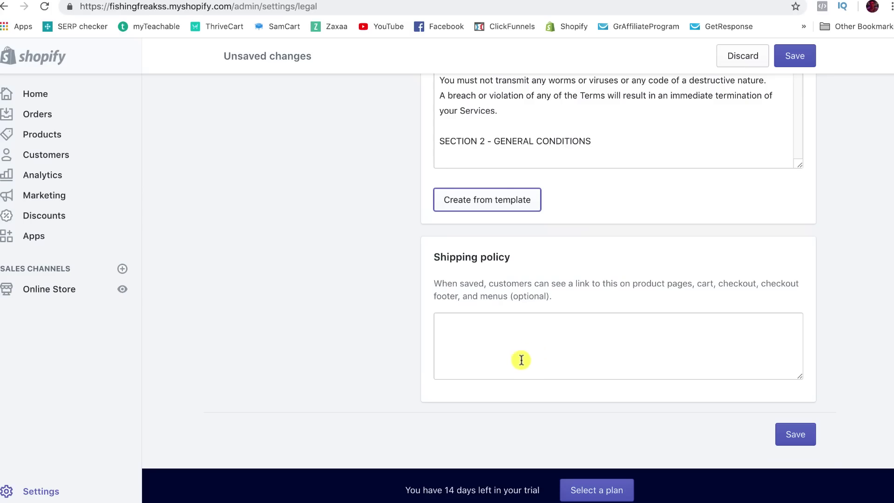
pyautogui.scroll(2, 376, 267)
pyautogui.scroll(15, 376, 268)
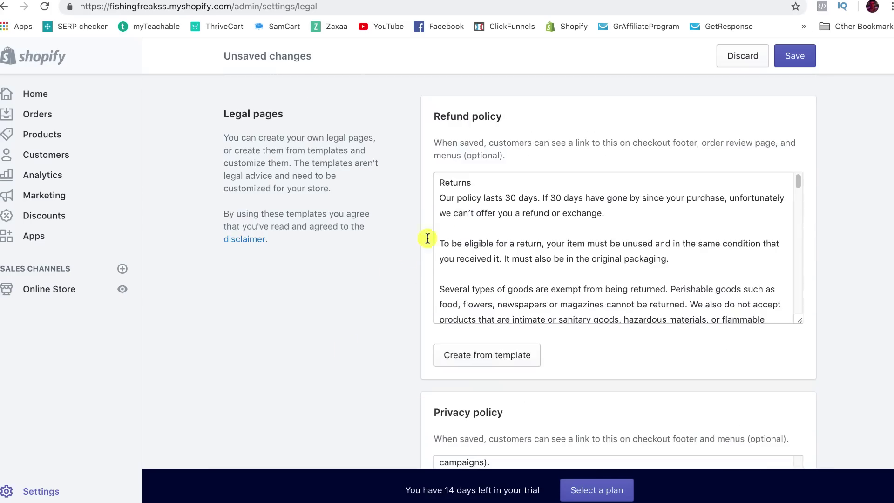
# Step: Save the legal policies and go to the Online Store Themes page
pyautogui.click(799, 53)
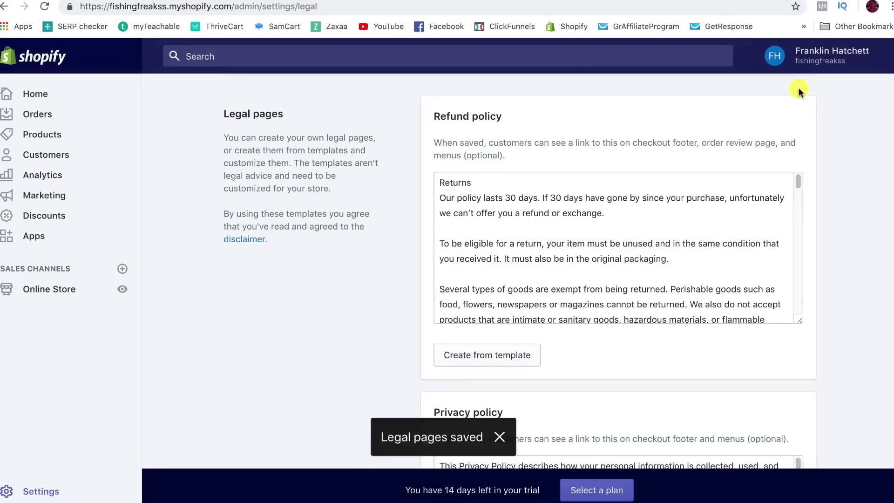
pyautogui.scroll(1, 419, 207)
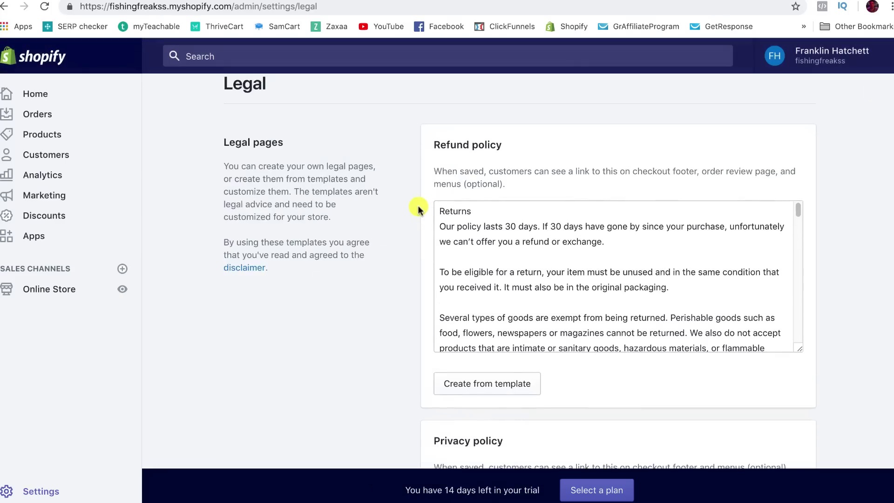
pyautogui.scroll(1, 418, 209)
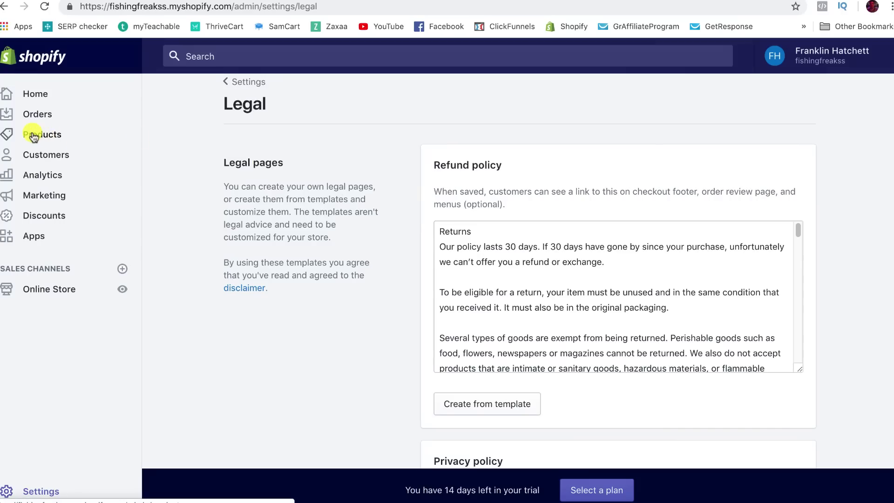
pyautogui.click(57, 295)
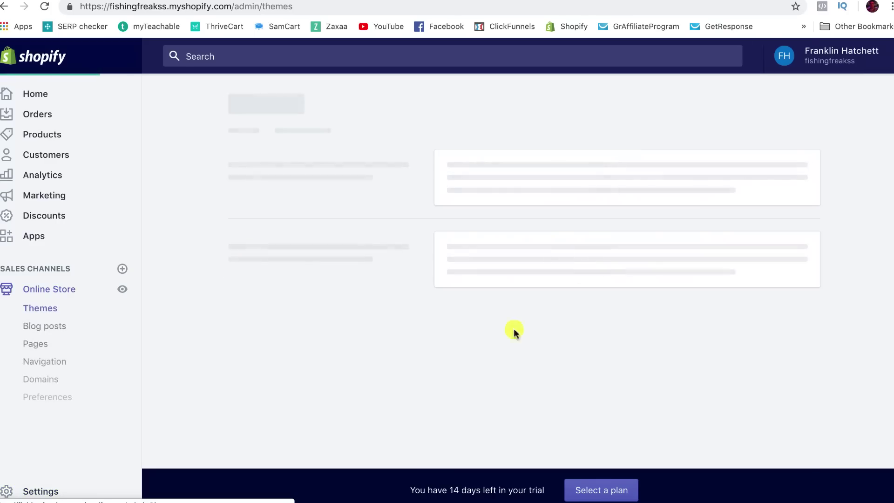
pyautogui.scroll(-1, 231, 209)
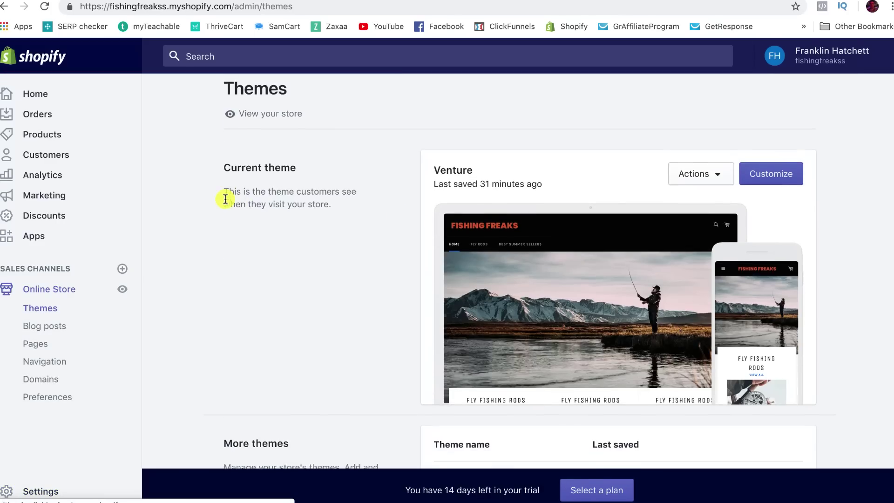
# Step: In the Footer menu, add a Privacy Policy item linked to the Privacy Policy page
pyautogui.click(53, 362)
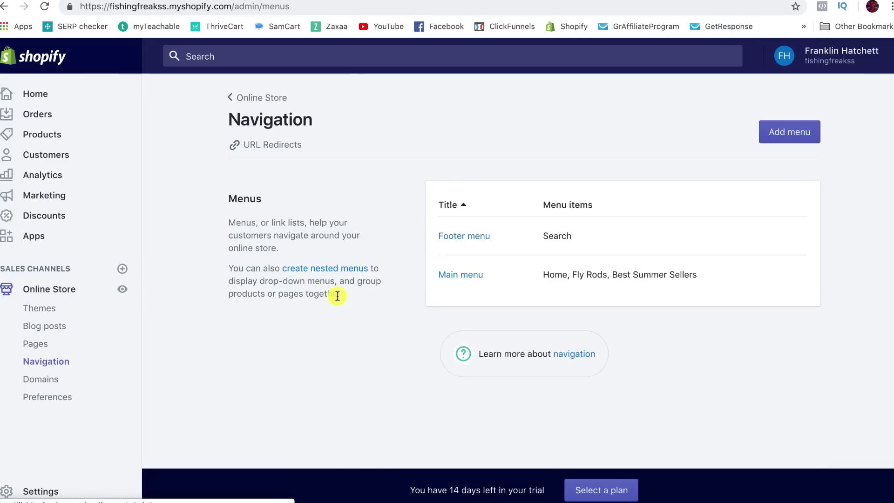
pyautogui.click(474, 243)
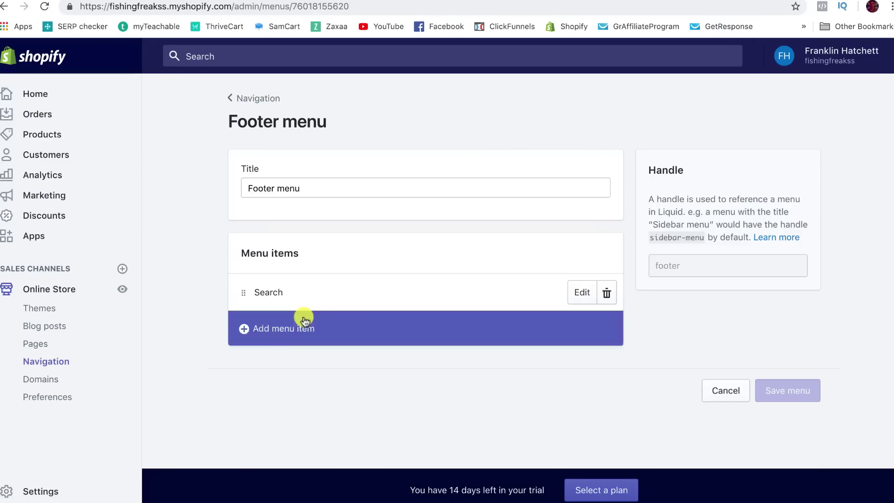
pyautogui.click(277, 328)
pyautogui.click(280, 327)
pyautogui.click(291, 276)
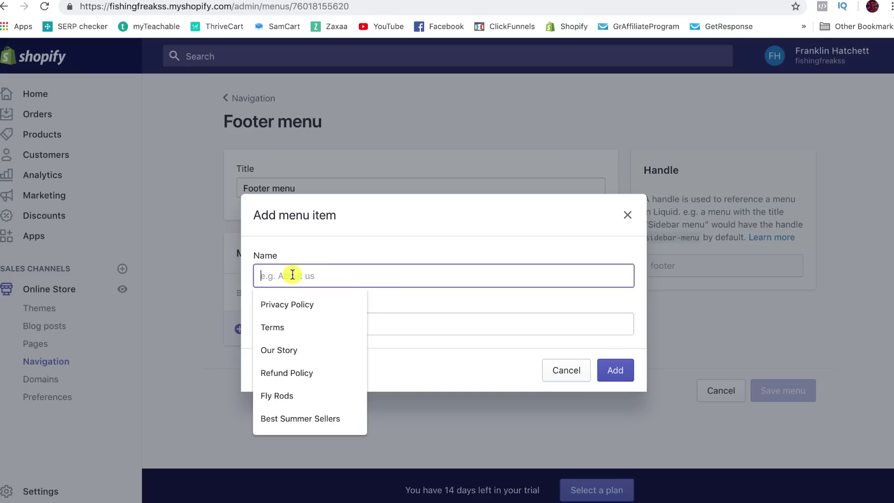
pyautogui.click(286, 305)
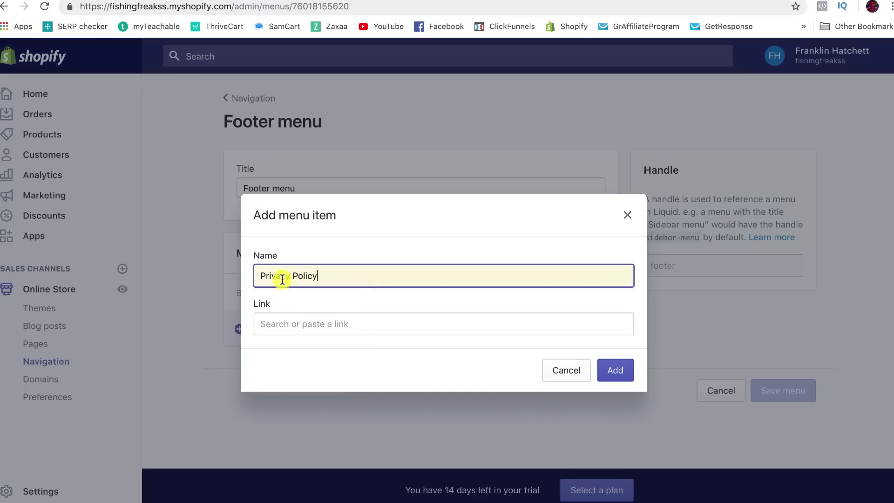
pyautogui.click(285, 321)
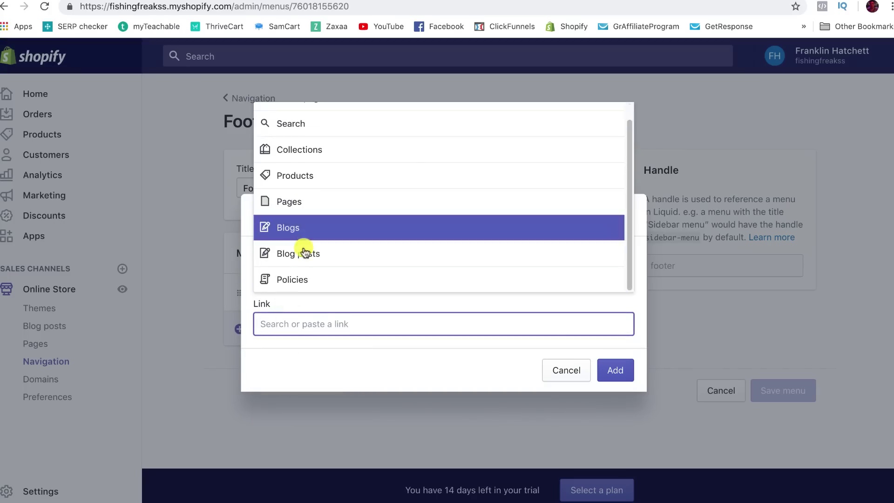
pyautogui.click(294, 280)
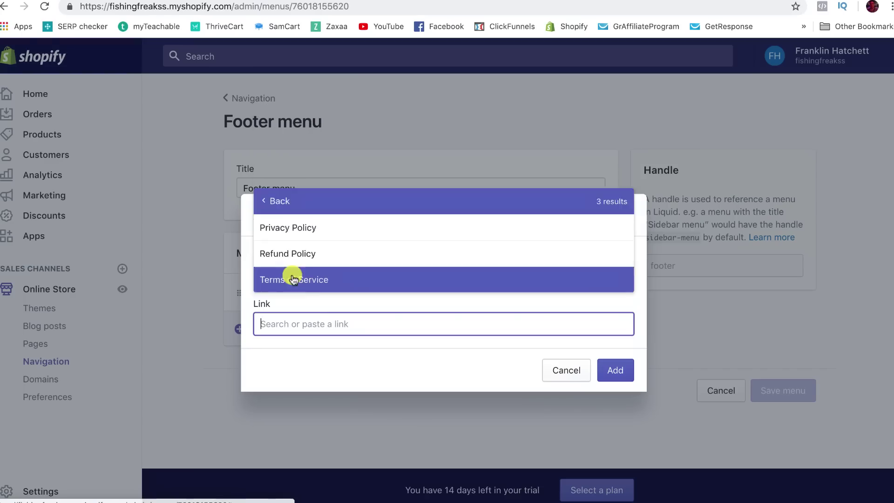
pyautogui.click(321, 229)
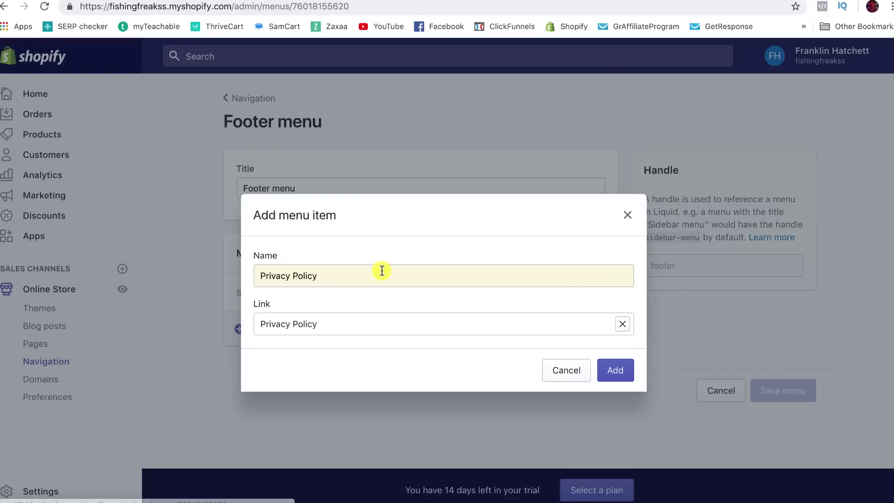
pyautogui.click(614, 369)
# Step: Add a Refund Policy item linked to the Refund Policy page
pyautogui.click(289, 367)
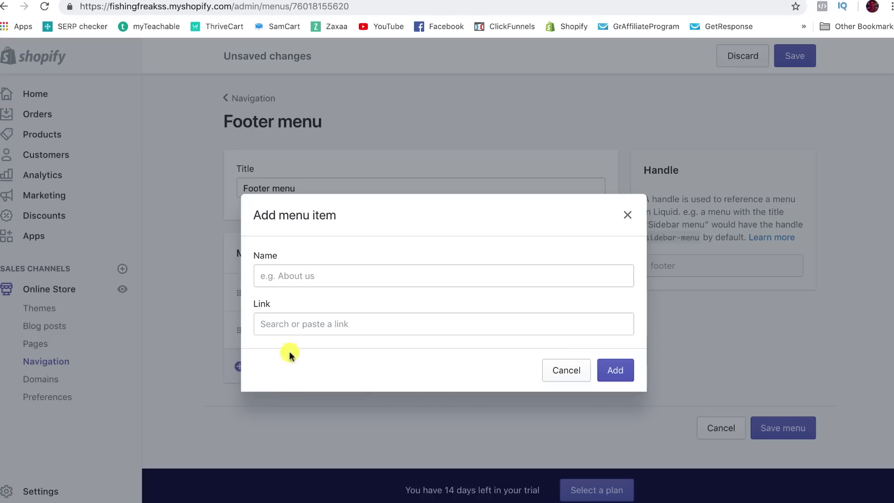
pyautogui.click(256, 276)
pyautogui.click(279, 371)
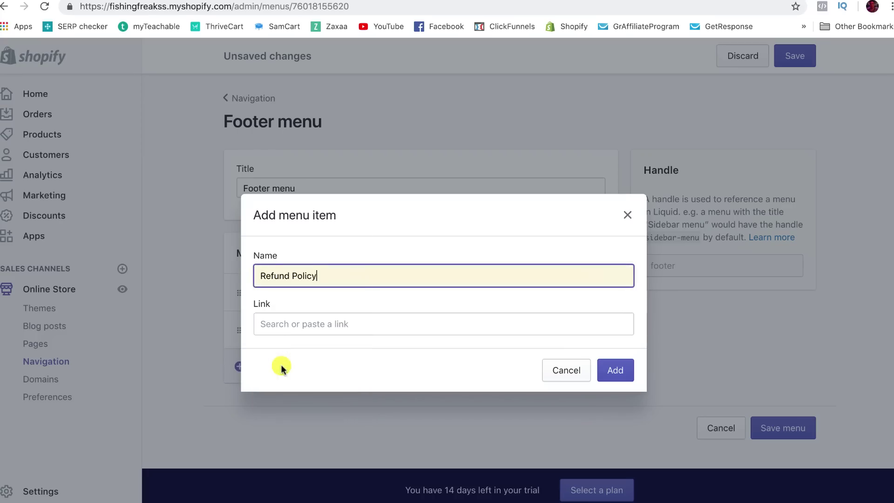
pyautogui.click(285, 321)
pyautogui.scroll(-1, 281, 274)
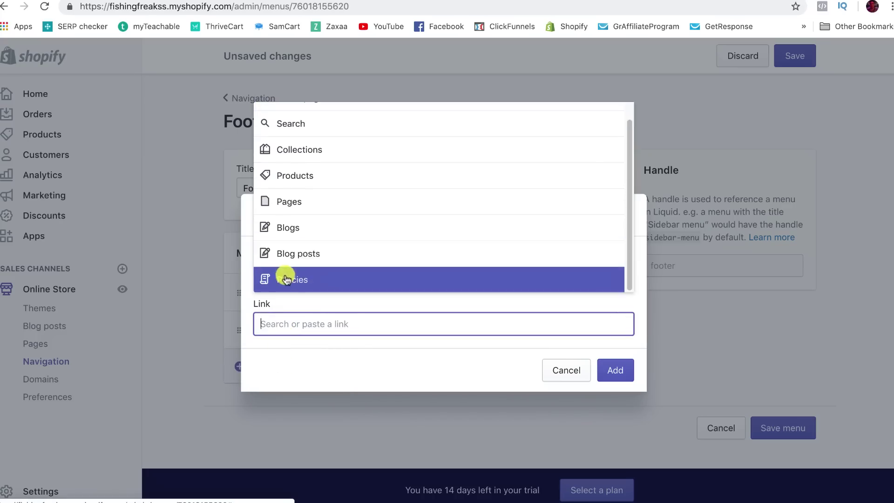
pyautogui.click(282, 275)
pyautogui.click(298, 253)
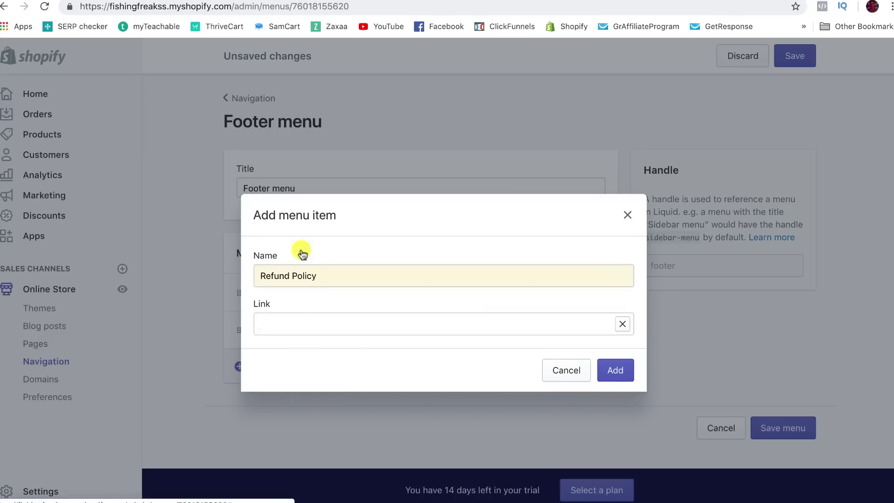
pyautogui.click(615, 370)
# Step: Add a Terms item linked to the Terms of Service page and save the footer menu
pyautogui.scroll(-1, 233, 325)
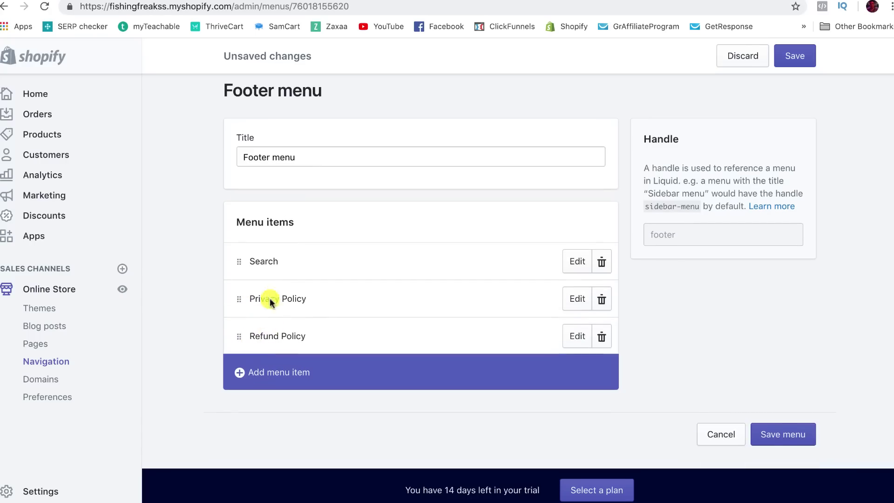
pyautogui.click(261, 372)
pyautogui.click(291, 277)
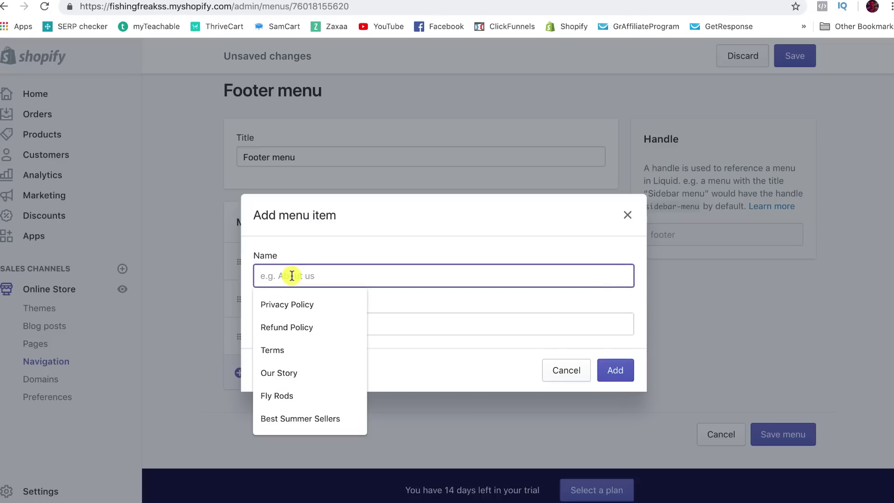
pyautogui.click(279, 350)
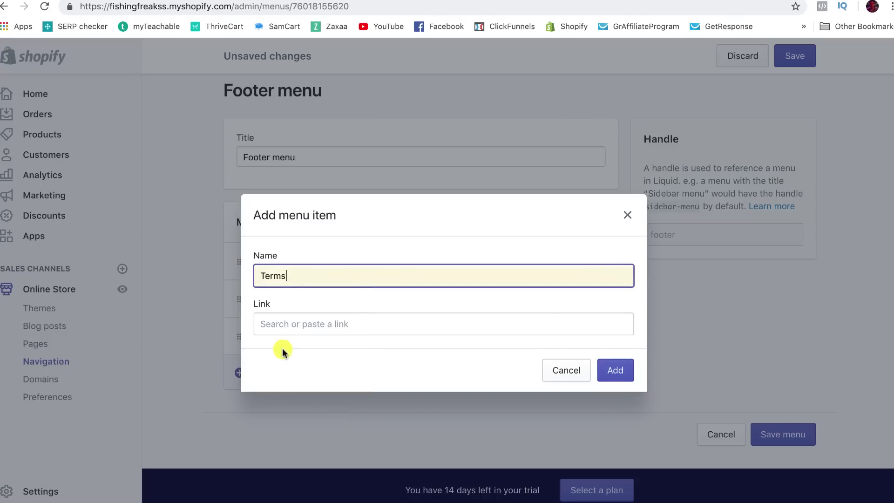
pyautogui.click(286, 320)
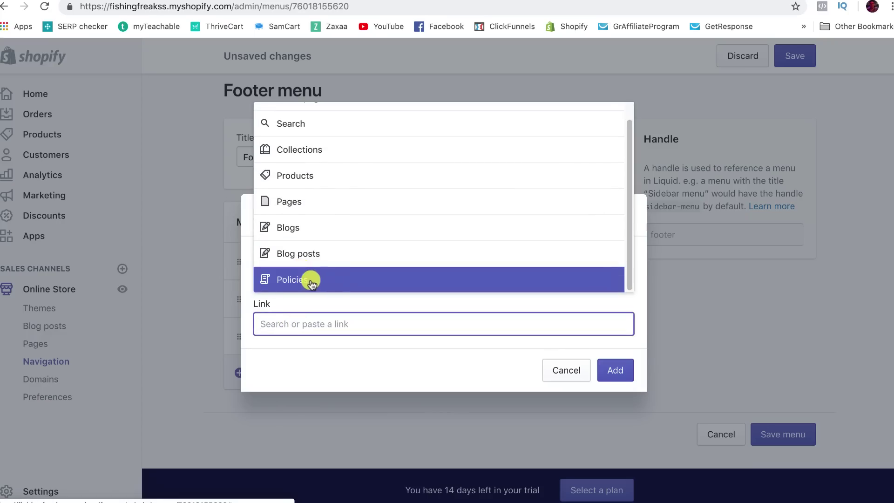
pyautogui.click(303, 278)
pyautogui.click(301, 281)
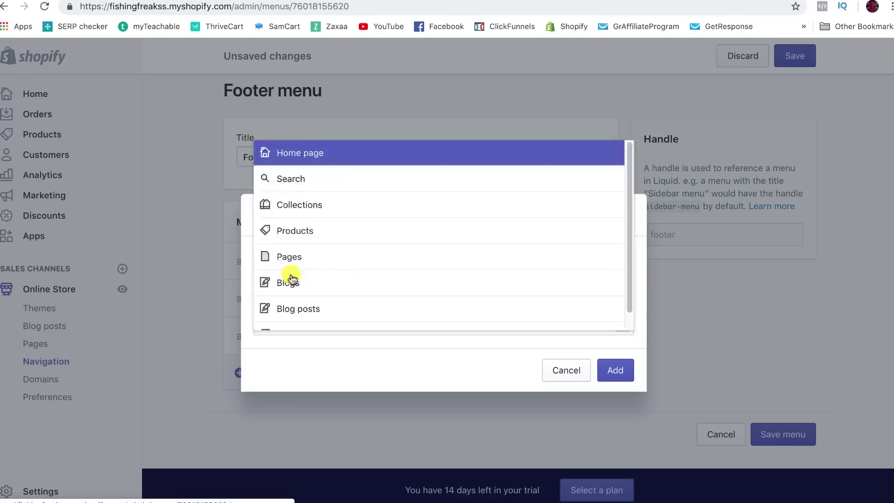
pyautogui.click(614, 369)
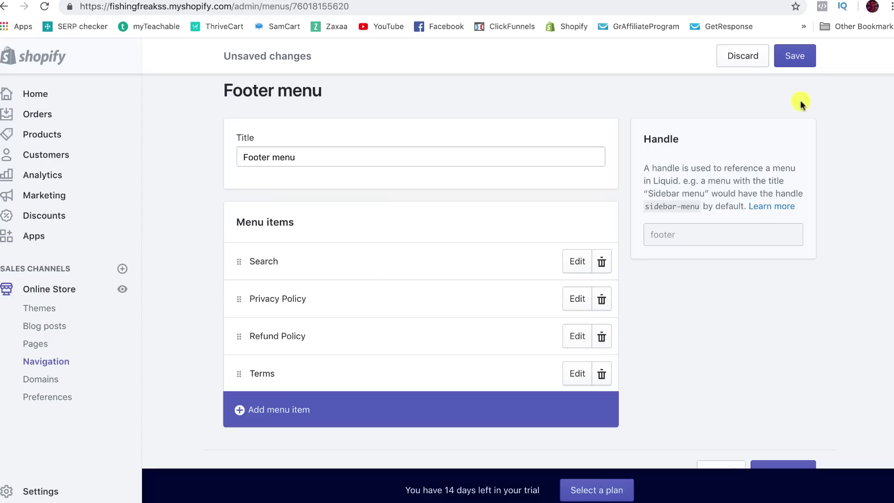
pyautogui.click(797, 55)
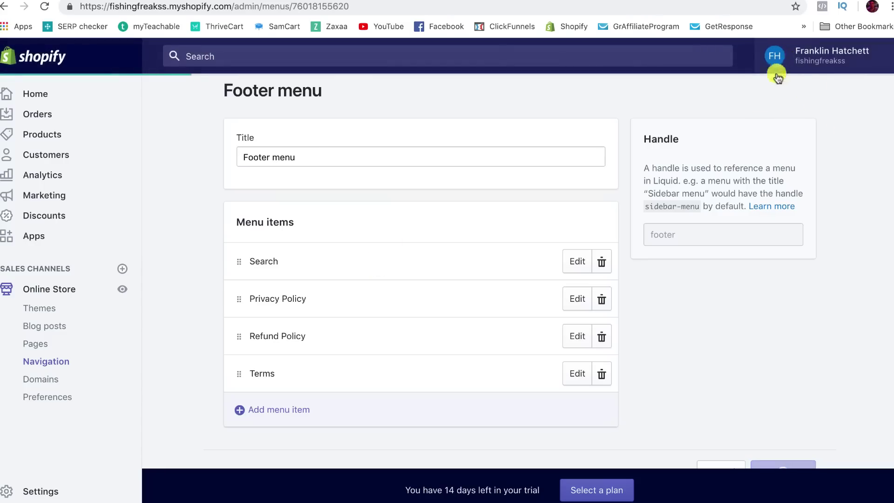
pyautogui.scroll(-2, 736, 430)
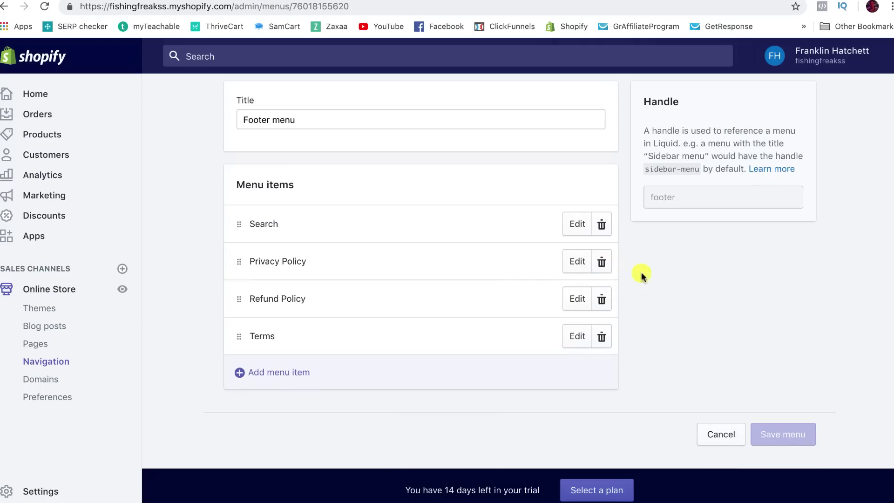
# Step: Return to Themes and open the Venture theme in the theme editor
pyautogui.click(40, 308)
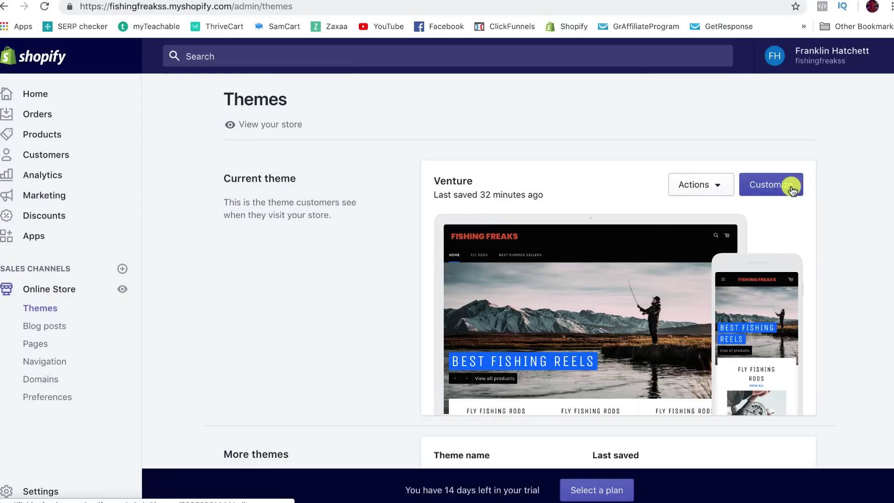
pyautogui.scroll(-5, 782, 185)
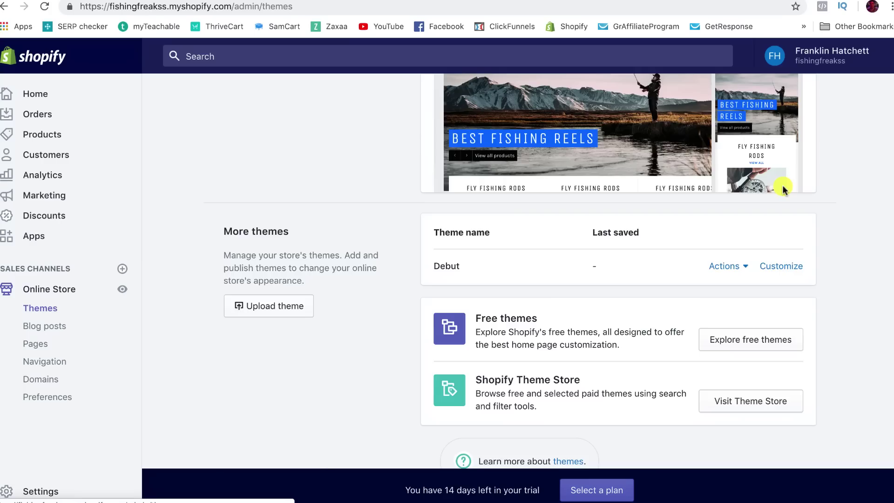
pyautogui.scroll(3, 801, 182)
pyautogui.scroll(2, 778, 175)
pyautogui.click(782, 160)
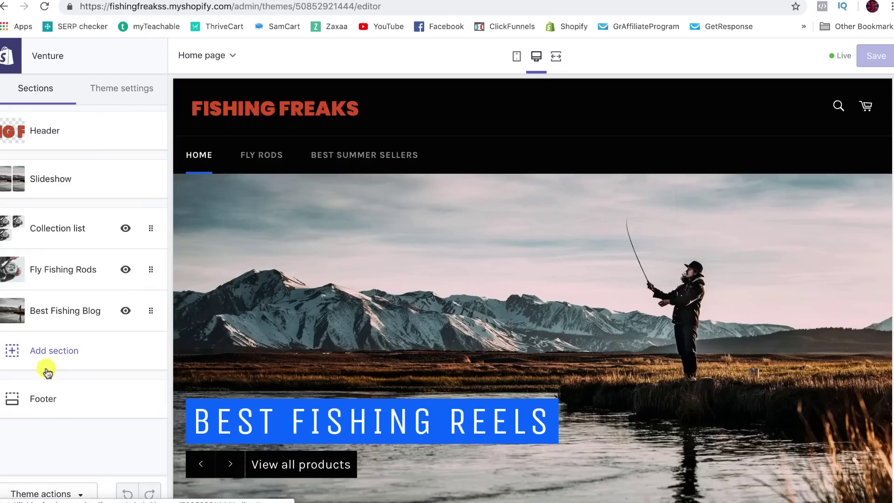
# Step: Add a third menu column to the footer, then remove it again
pyautogui.click(47, 406)
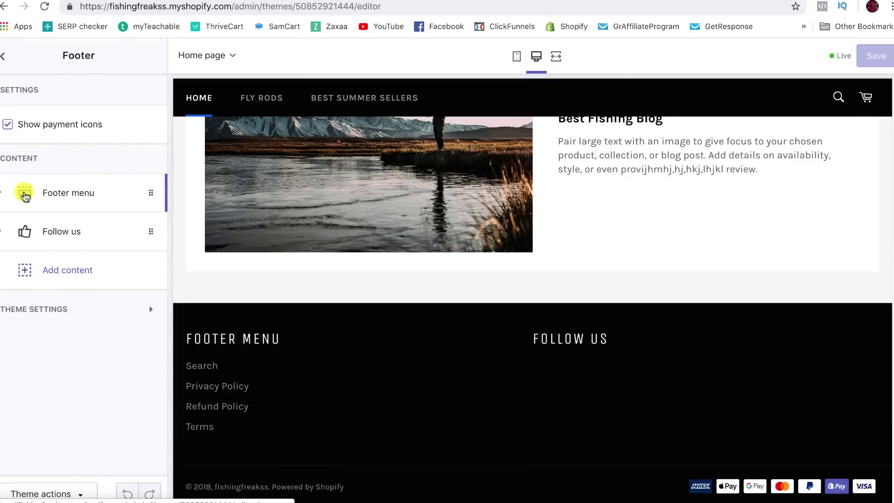
pyautogui.click(20, 191)
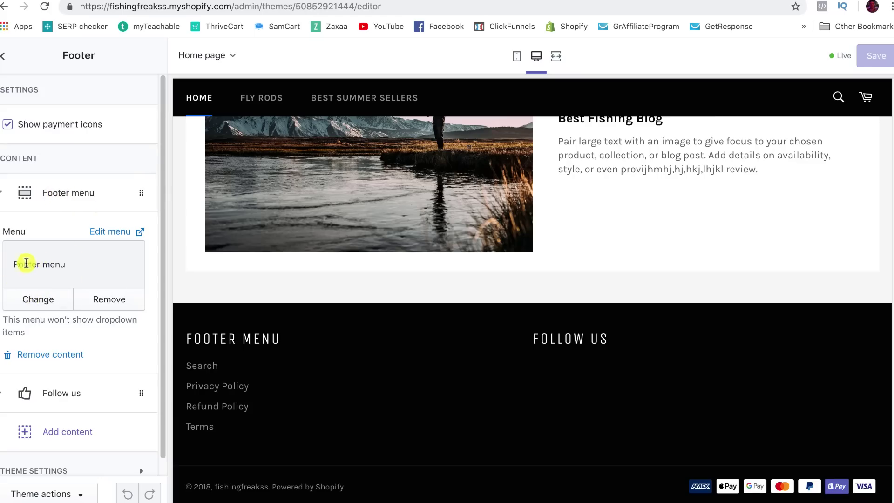
pyautogui.click(64, 429)
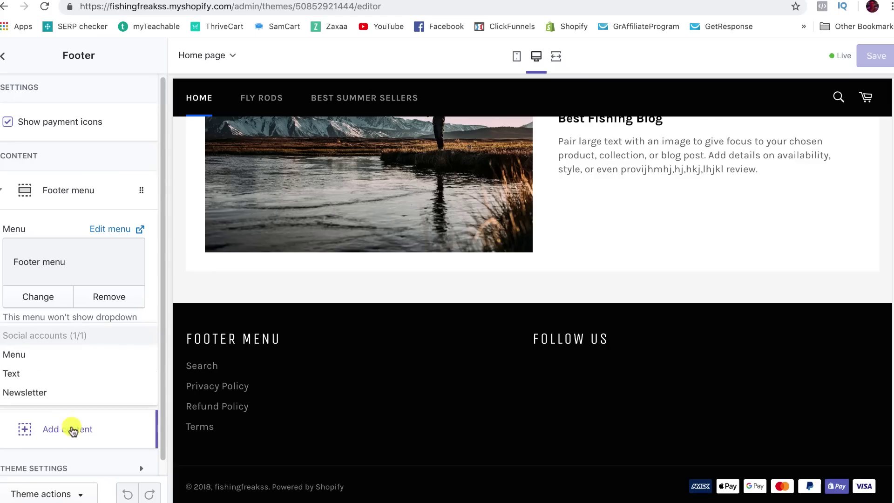
pyautogui.click(19, 353)
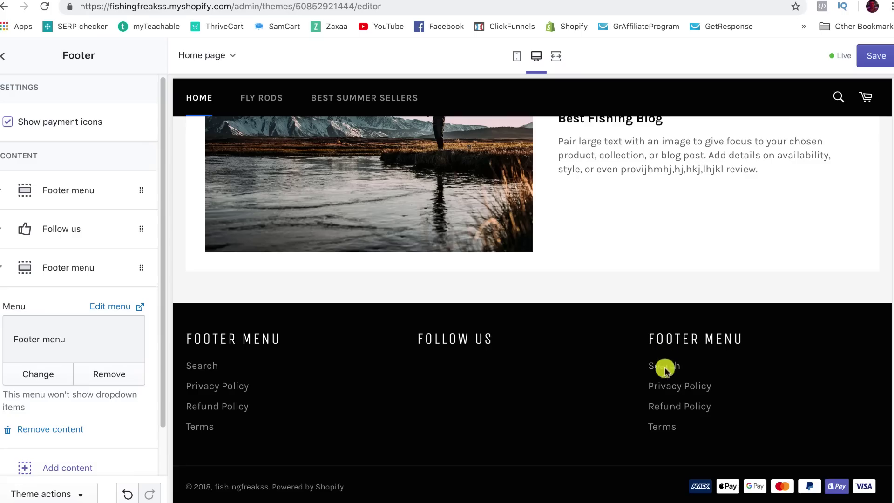
pyautogui.click(37, 429)
pyautogui.click(83, 493)
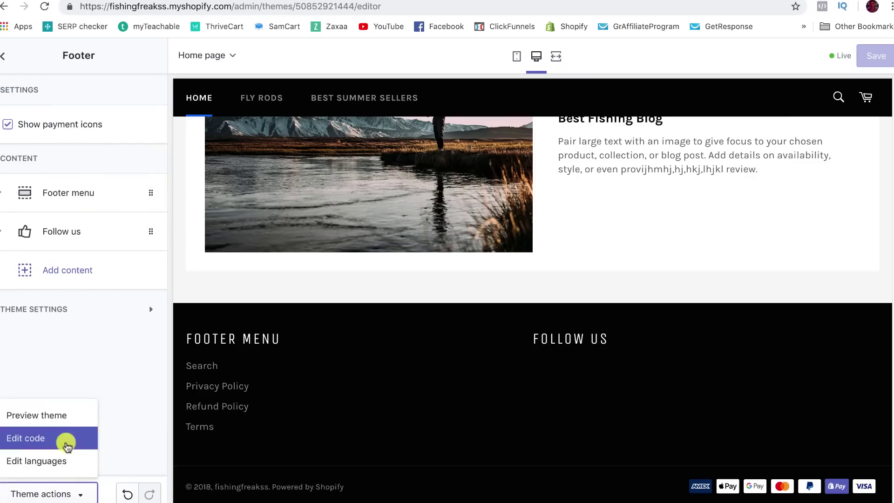
pyautogui.click(49, 416)
pyautogui.scroll(-15, 229, 239)
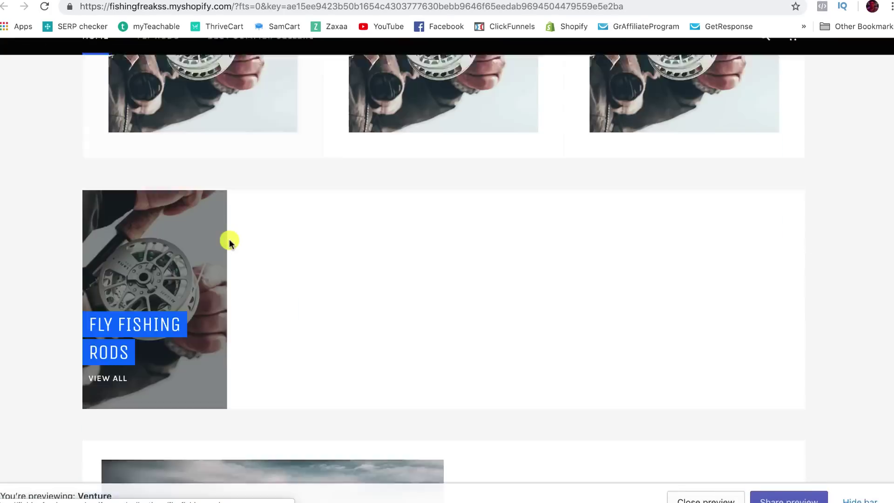
pyautogui.click(93, 352)
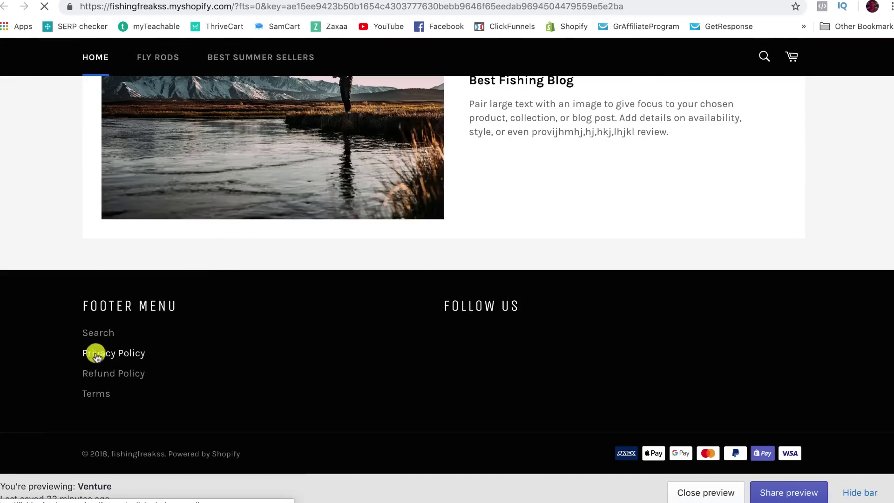
pyautogui.scroll(-20, 321, 196)
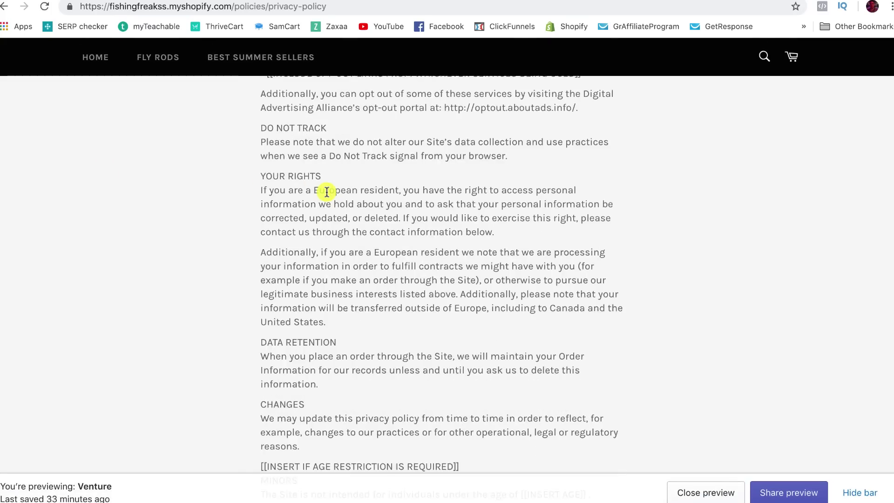
pyautogui.scroll(15, 317, 193)
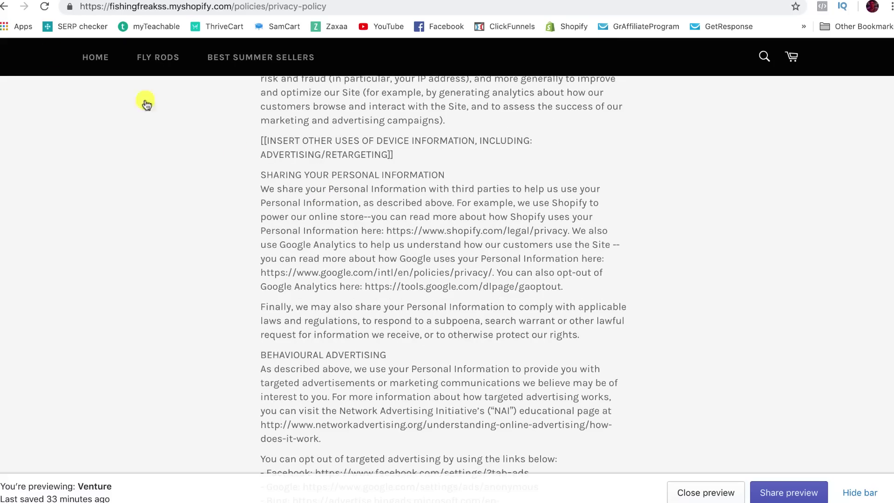
pyautogui.hotkey('alt', 'Left')
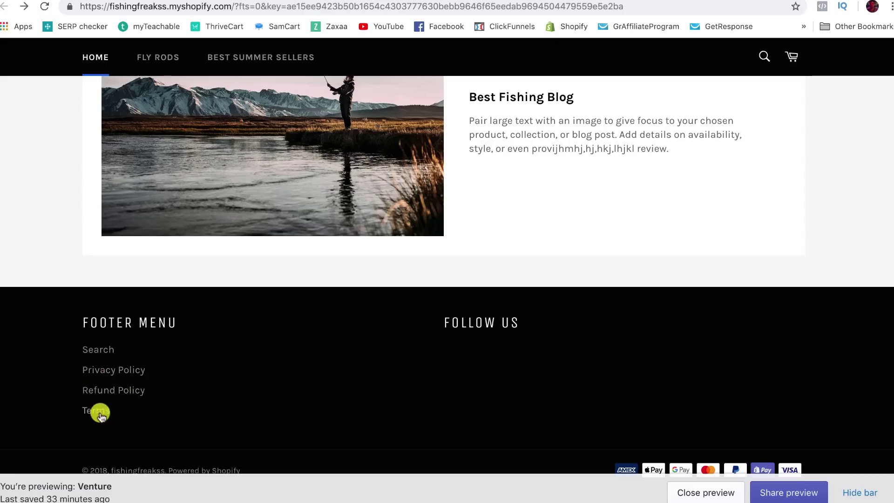
pyautogui.click(86, 1)
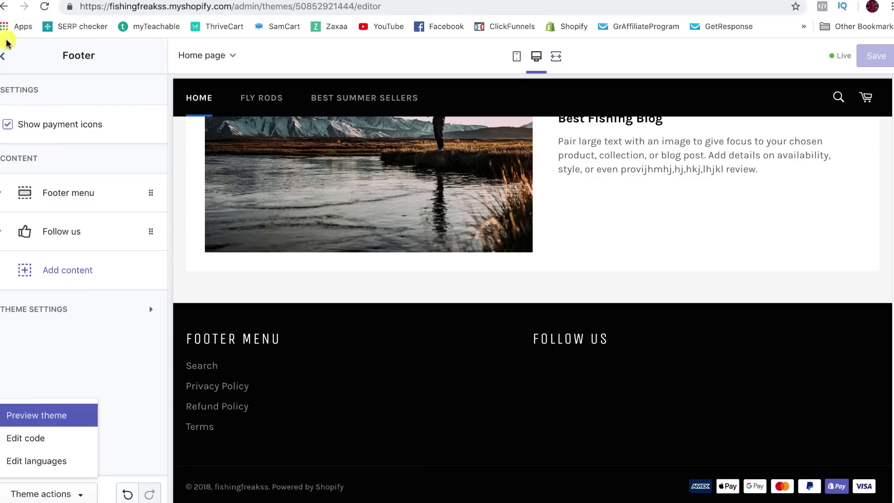
# Step: Check the Legal policy settings, then reopen Venture in the theme editor
pyautogui.click(4, 6)
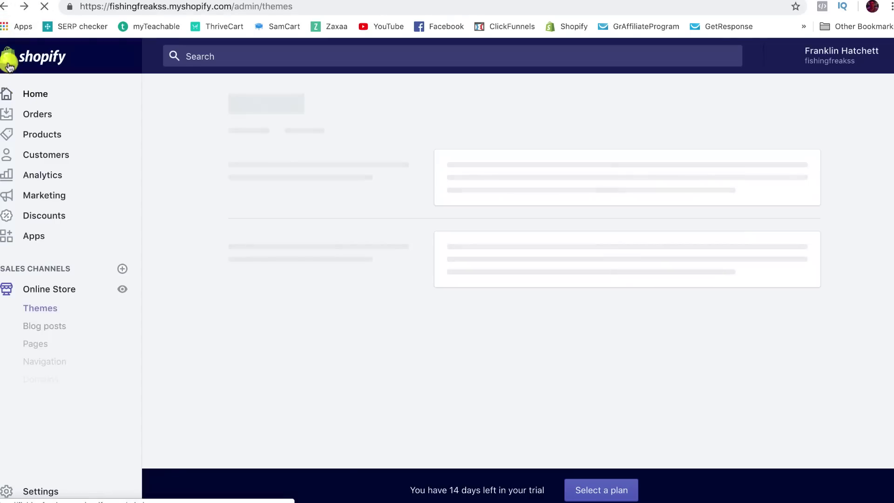
pyautogui.click(40, 492)
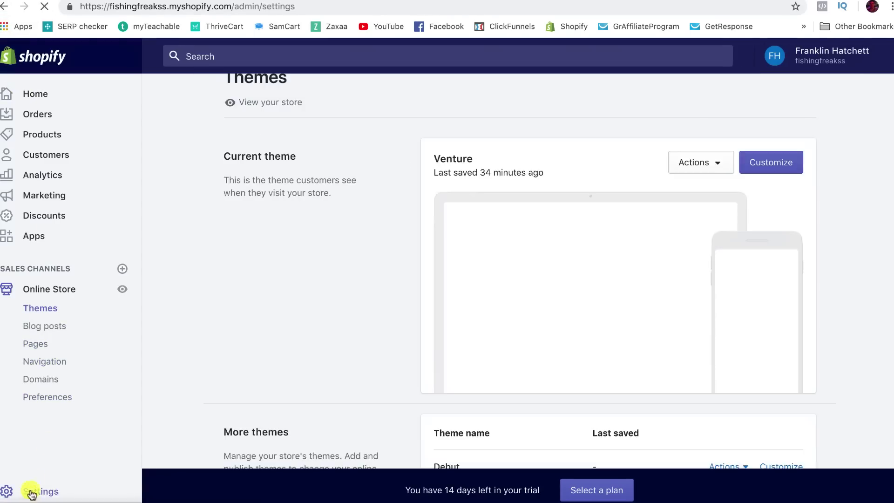
pyautogui.click(693, 353)
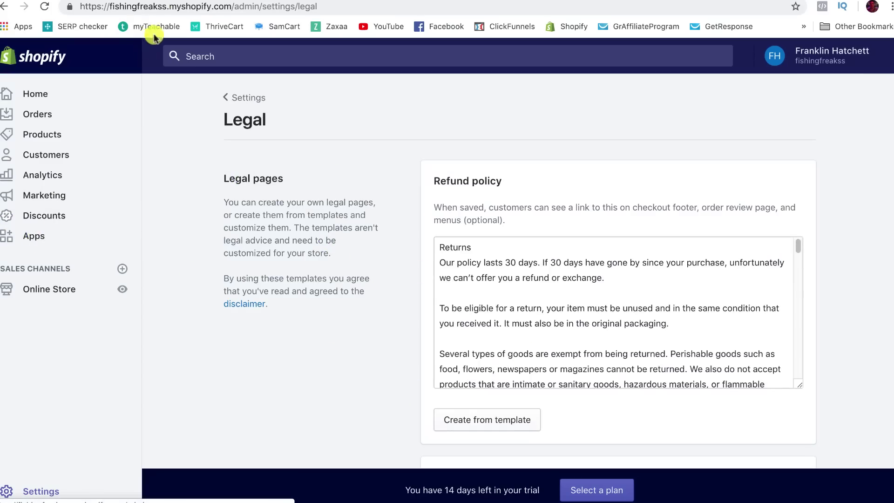
pyautogui.click(182, 3)
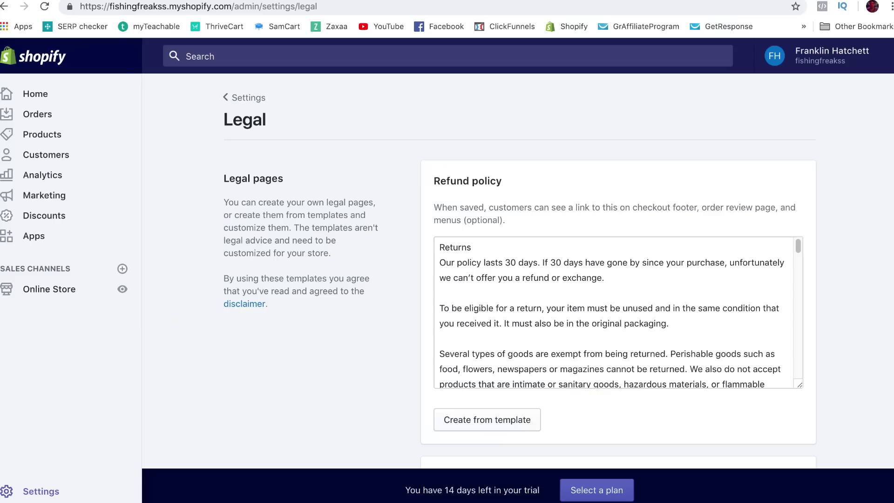
pyautogui.click(48, 299)
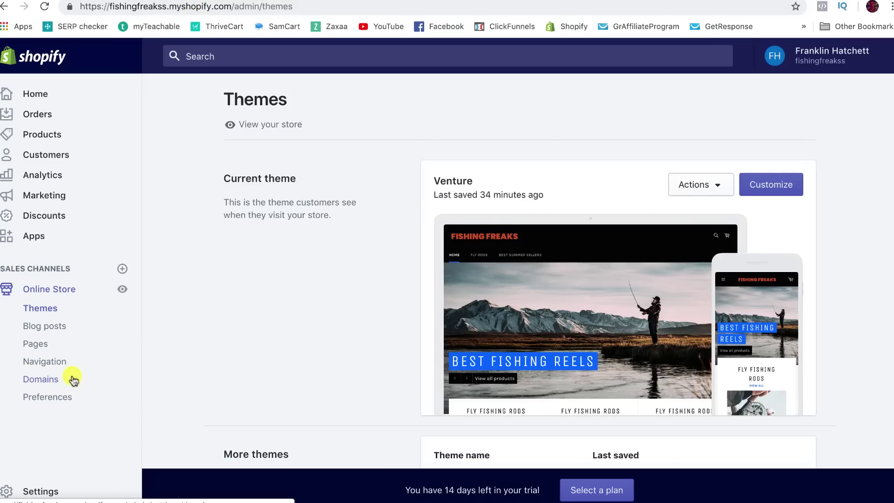
pyautogui.click(770, 185)
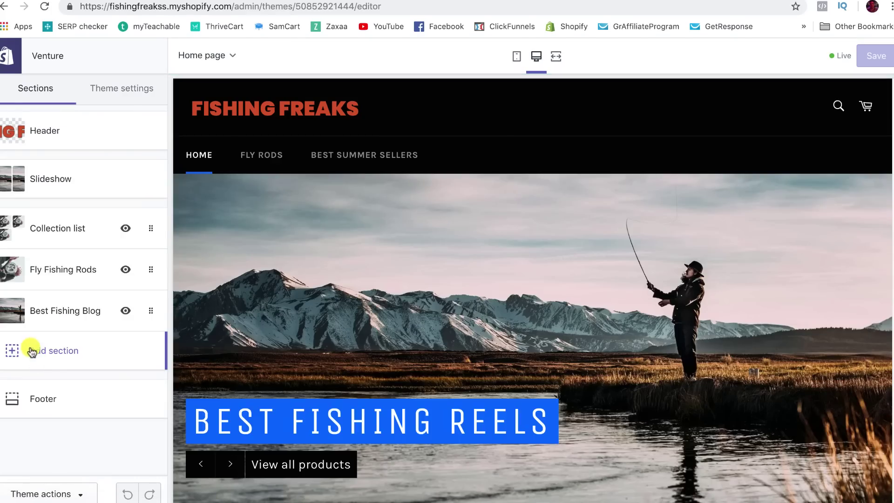
# Step: Open the footer section and expand its Follow us block
pyautogui.click(56, 393)
pyautogui.click(61, 231)
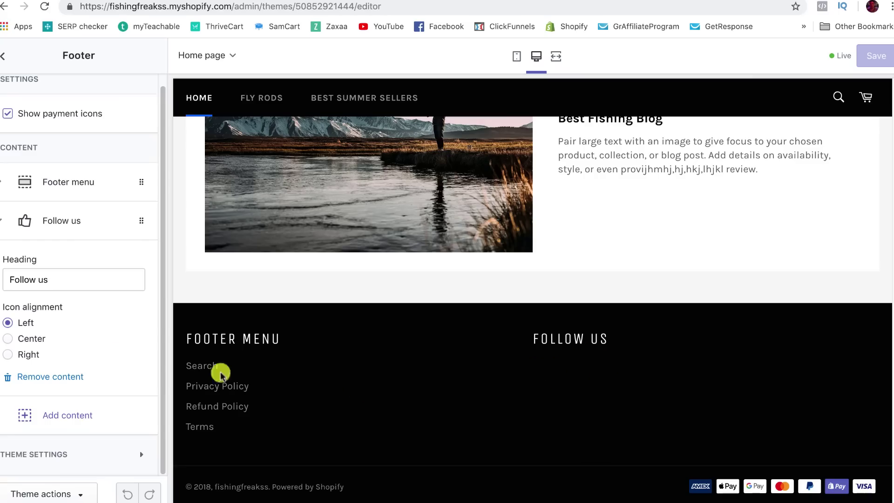
pyautogui.scroll(1, 33, 232)
# Step: Browse the theme's Social media account fields, then return to the theme settings list
pyautogui.click(4, 57)
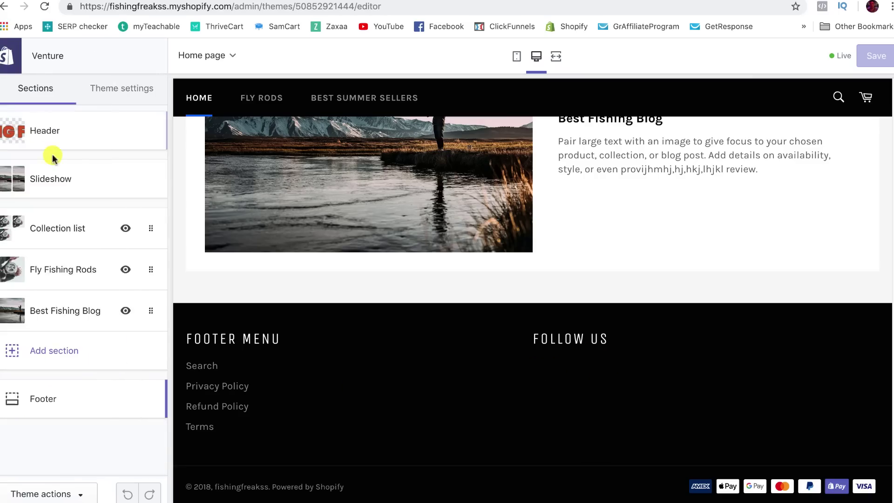
pyautogui.click(110, 89)
pyautogui.click(77, 249)
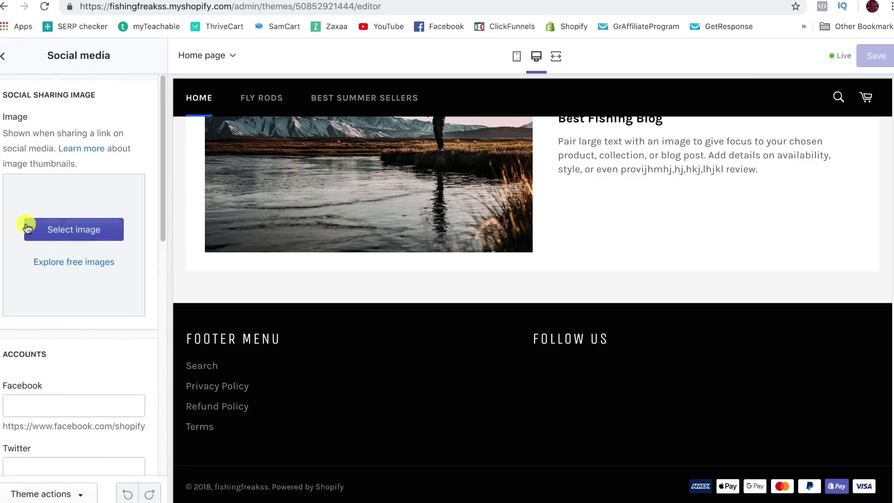
pyautogui.scroll(-2, 28, 227)
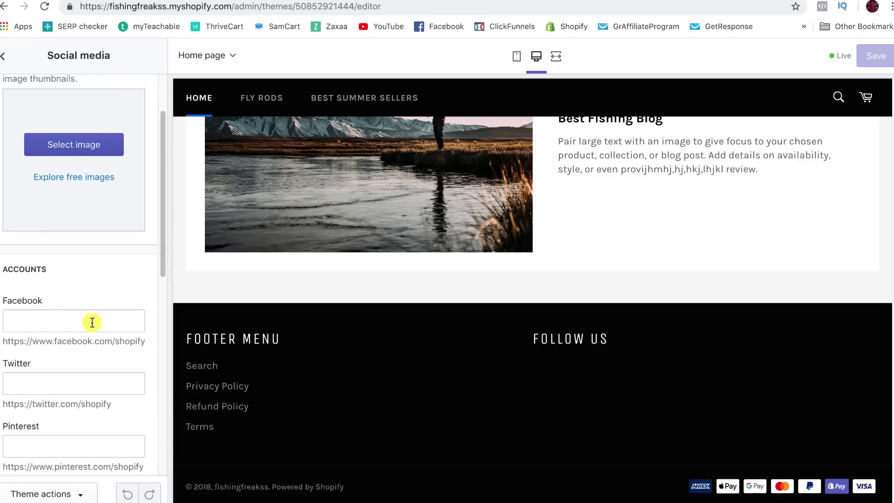
pyautogui.scroll(-1, 80, 389)
pyautogui.scroll(-1, 70, 430)
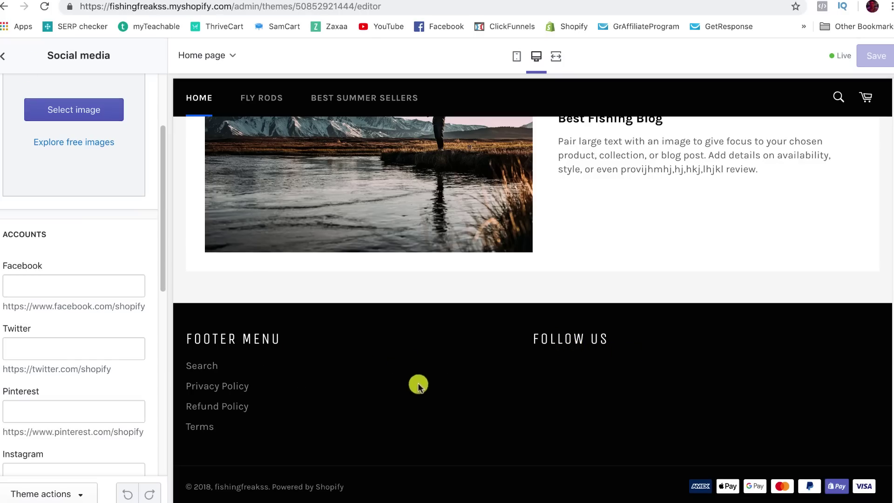
pyautogui.scroll(12, 344, 372)
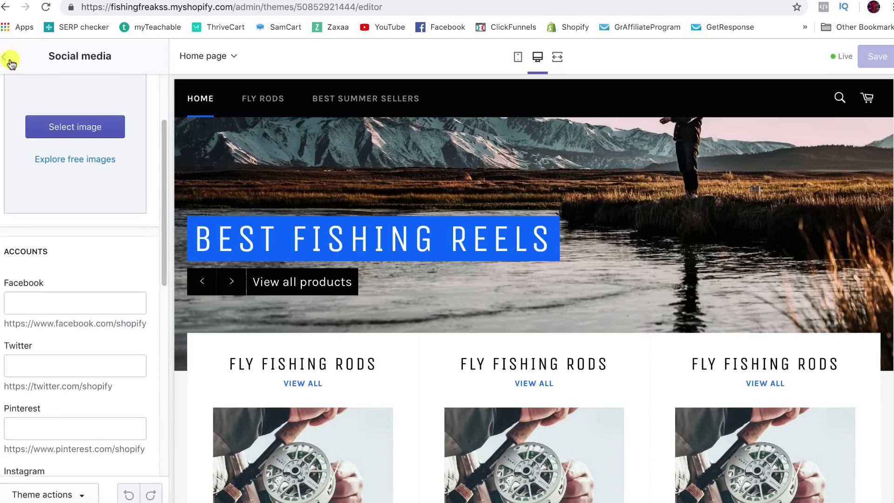
pyautogui.click(4, 56)
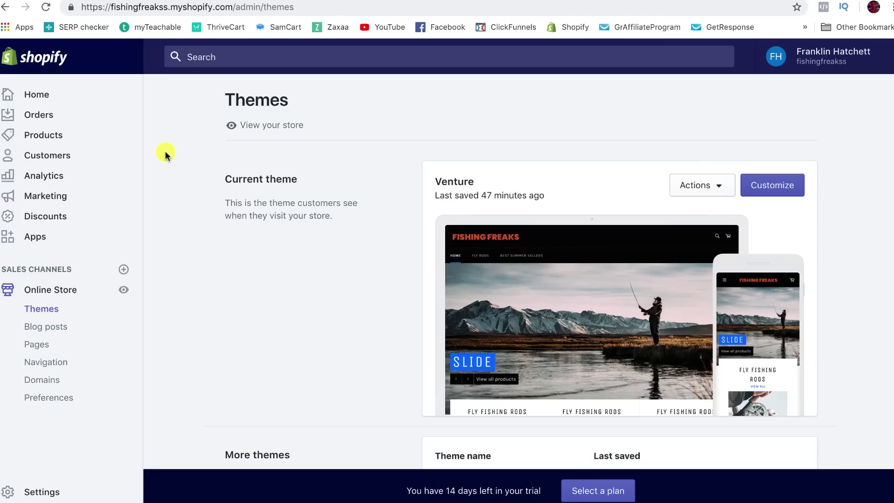
# Step: Create a new product titled Best Solar Power Charger
pyautogui.click(51, 142)
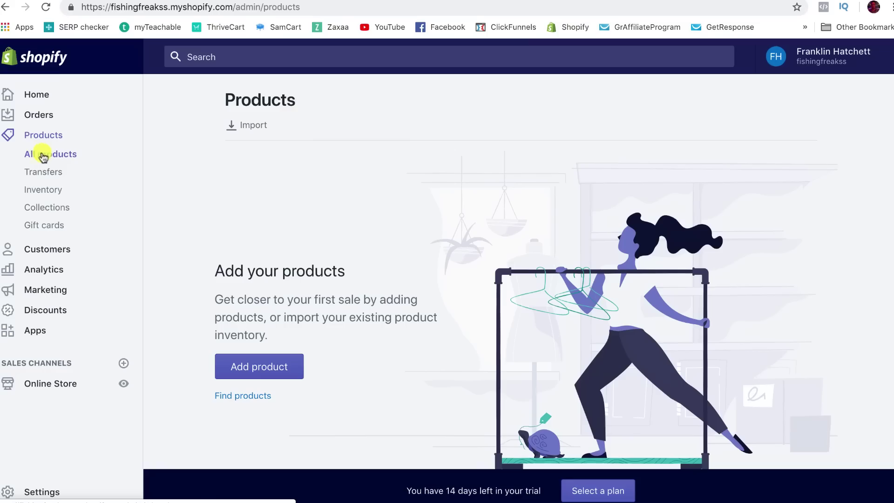
pyautogui.click(238, 365)
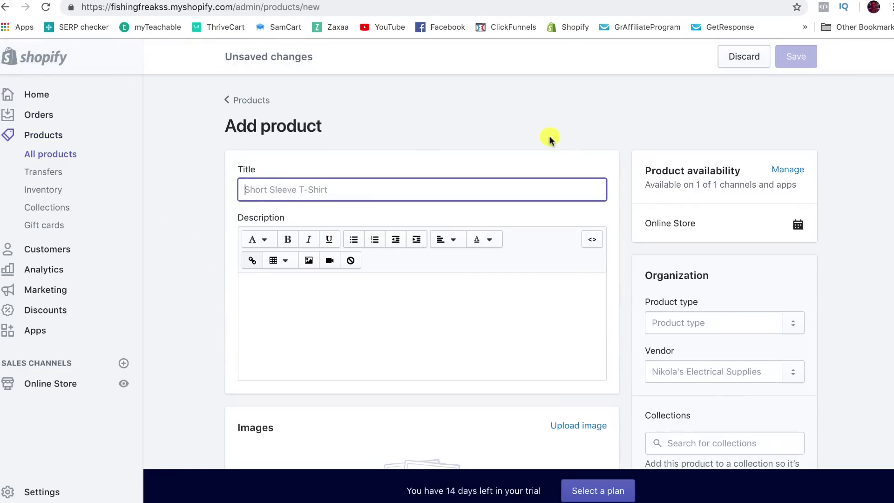
pyautogui.scroll(-2, 548, 136)
pyautogui.scroll(-3, 549, 135)
pyautogui.scroll(3, 413, 135)
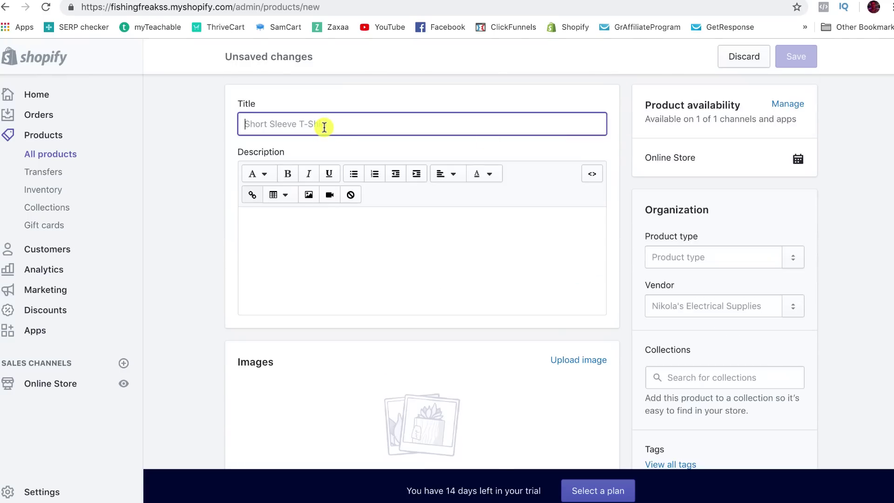
pyautogui.write('Best Solar Power Charger')
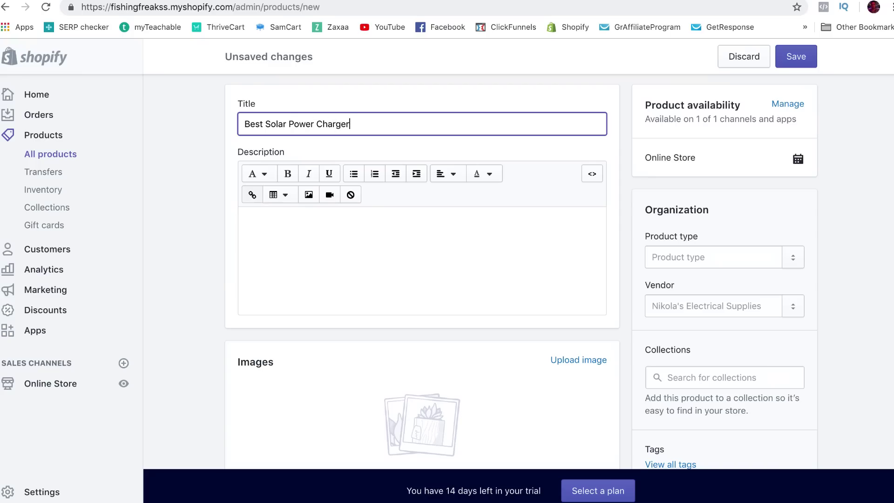
# Step: Copy the seven promotional paragraphs and paste them into the product description
pyautogui.click(313, 213)
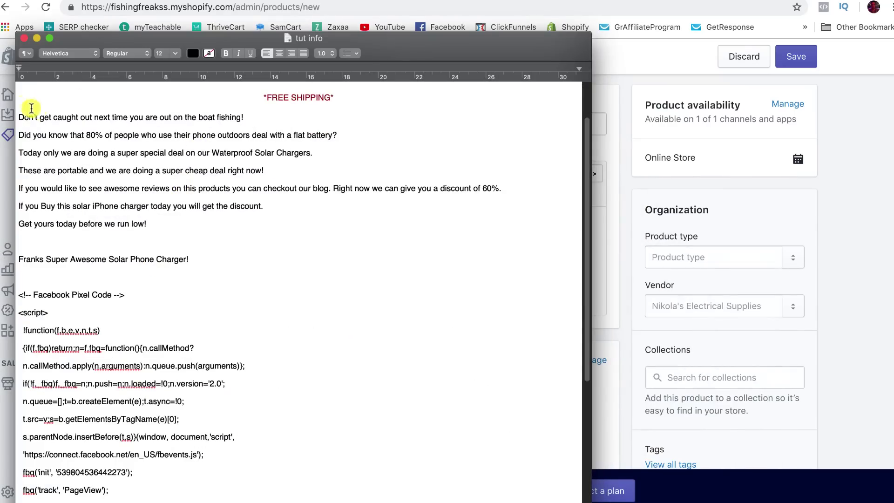
pyautogui.moveTo(18, 113); pyautogui.dragTo(205, 225)
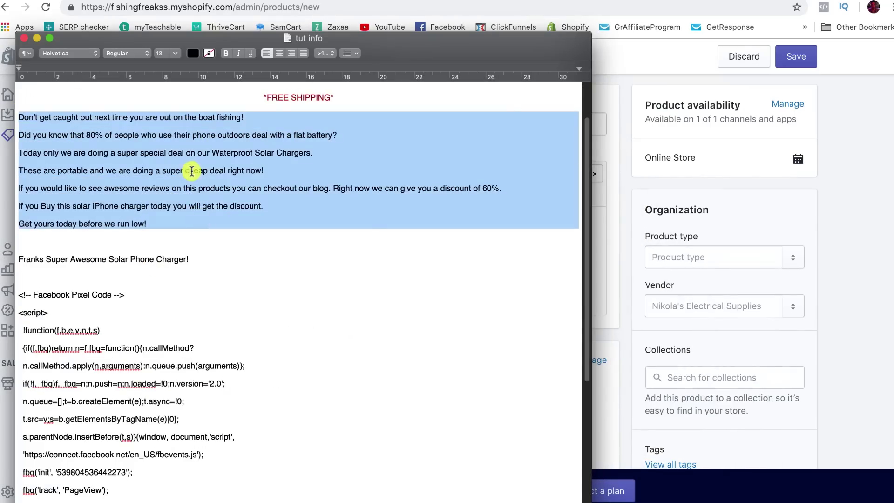
pyautogui.rightClick(193, 170)
pyautogui.click(215, 220)
pyautogui.click(830, 206)
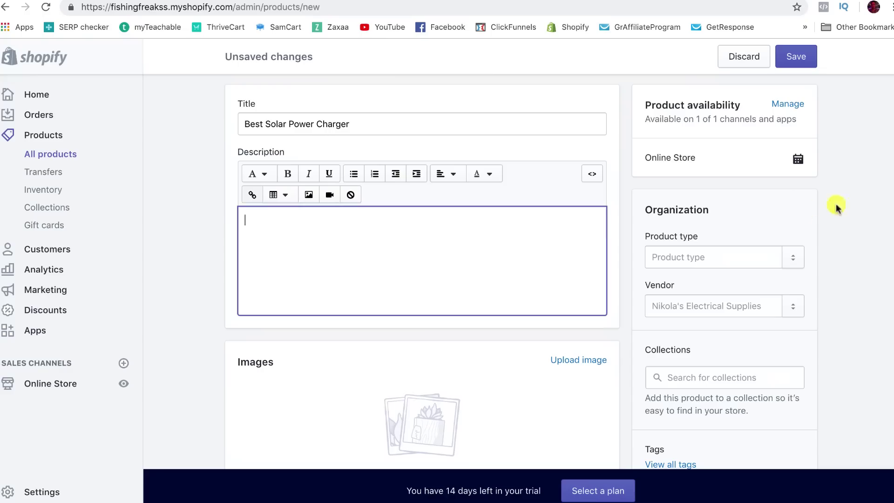
pyautogui.rightClick(305, 264)
pyautogui.click(281, 244)
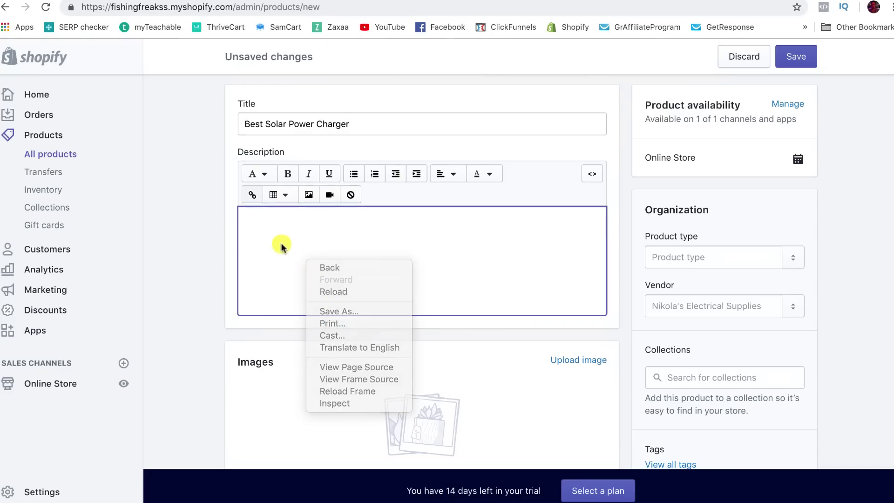
pyautogui.press('super+v')
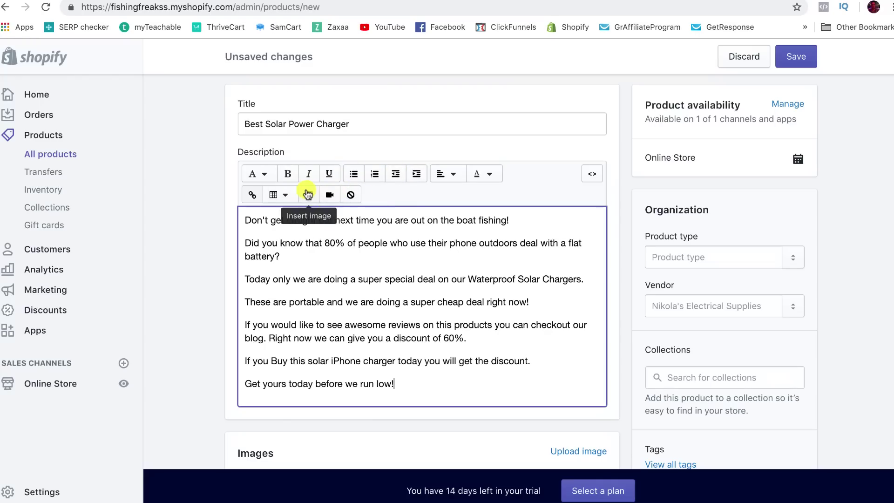
# Step: Review the pasted solar charger description and clear the text selection
pyautogui.scroll(-1, 309, 191)
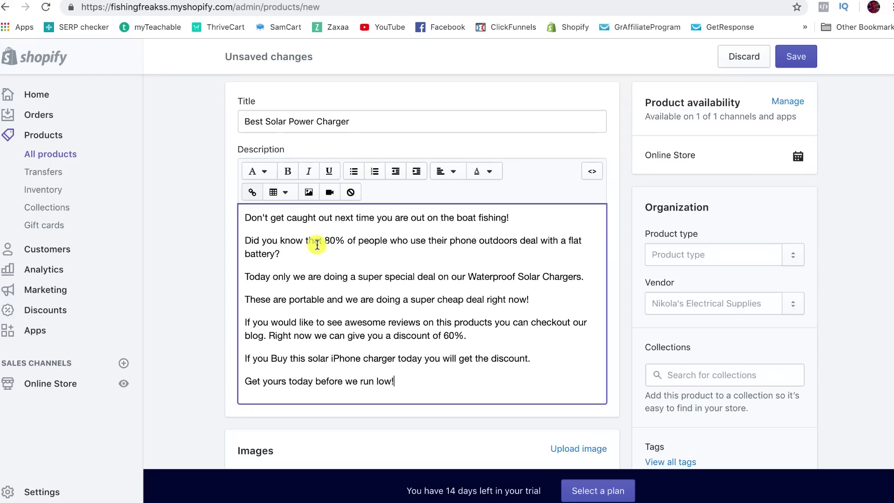
pyautogui.scroll(-1, 323, 242)
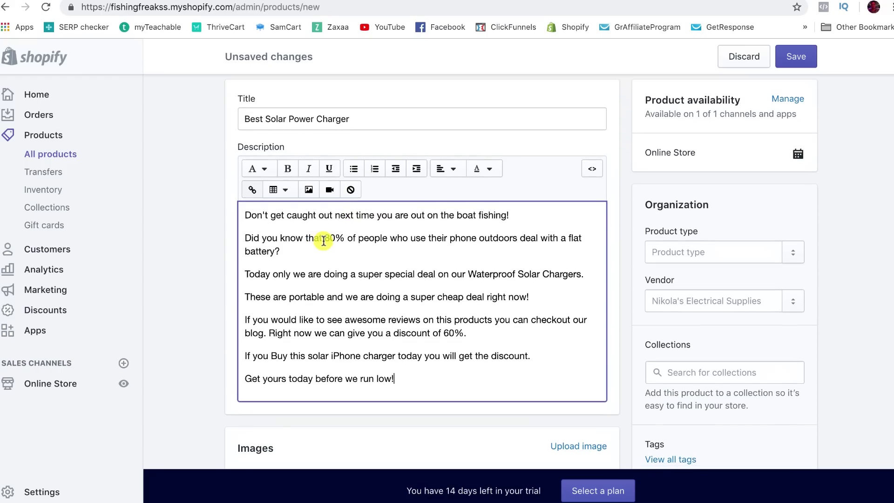
pyautogui.scroll(1, 323, 241)
pyautogui.moveTo(240, 123); pyautogui.dragTo(341, 122)
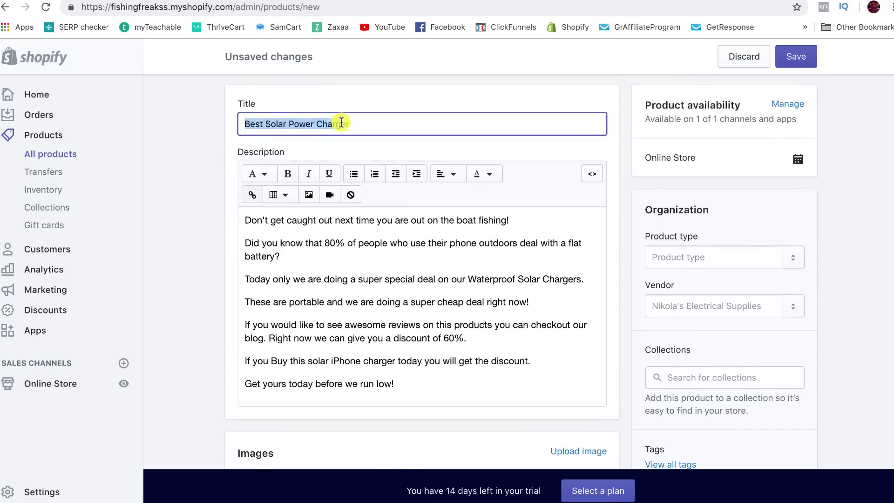
pyautogui.scroll(-3, 303, 187)
pyautogui.moveTo(252, 124); pyautogui.dragTo(413, 287)
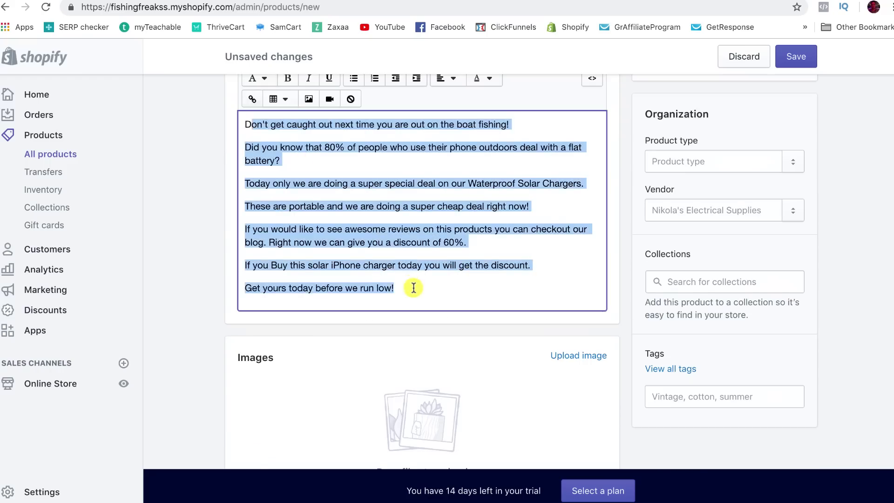
pyautogui.scroll(-3, 393, 210)
pyautogui.scroll(1, 394, 215)
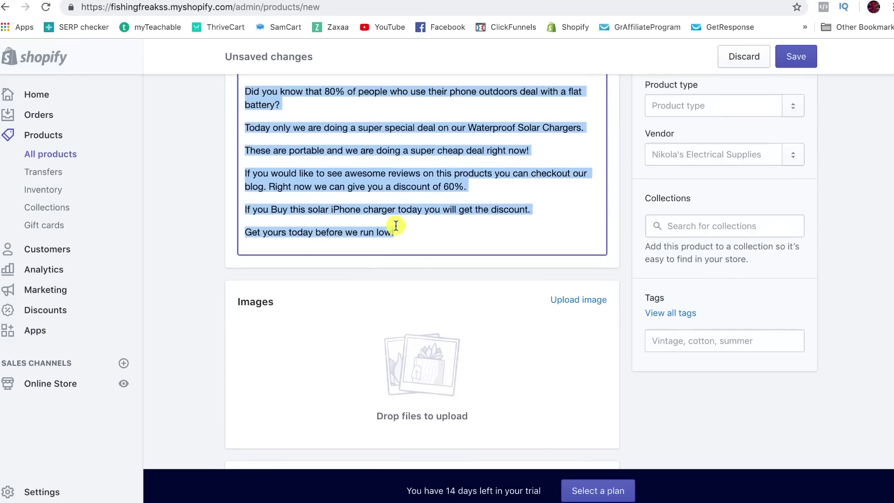
pyautogui.click(401, 232)
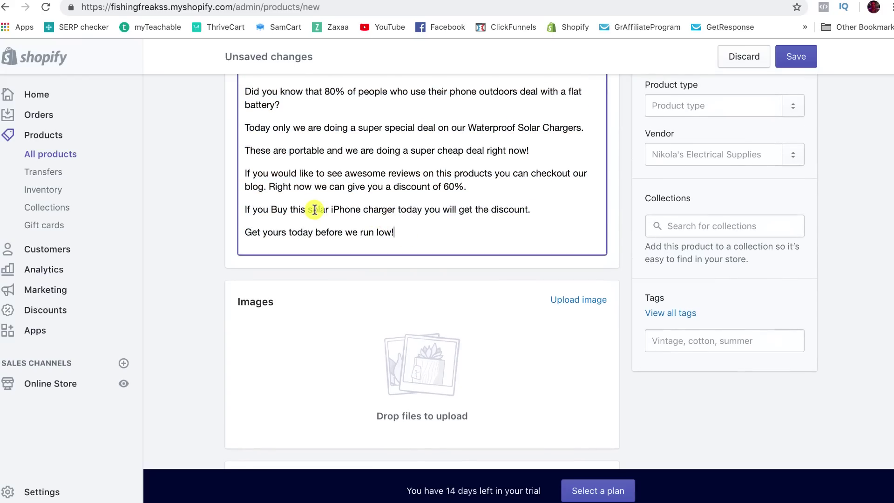
pyautogui.scroll(-1, 349, 254)
pyautogui.scroll(-4, 410, 380)
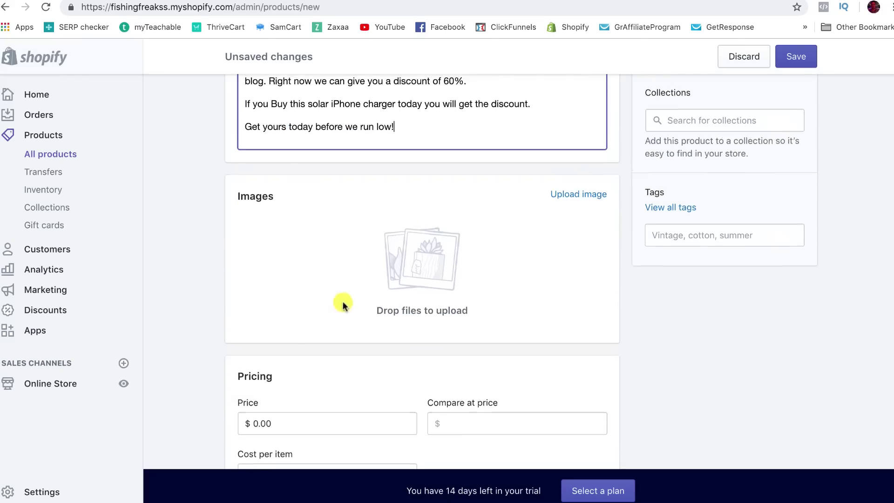
pyautogui.scroll(1, 343, 305)
# Step: Upload the solar charger photo from the Desktop as a product image
pyautogui.click(574, 209)
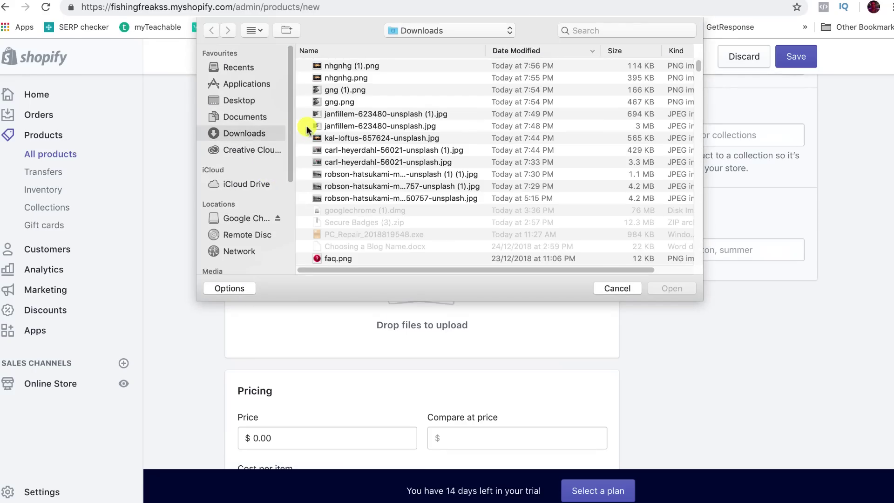
pyautogui.click(240, 100)
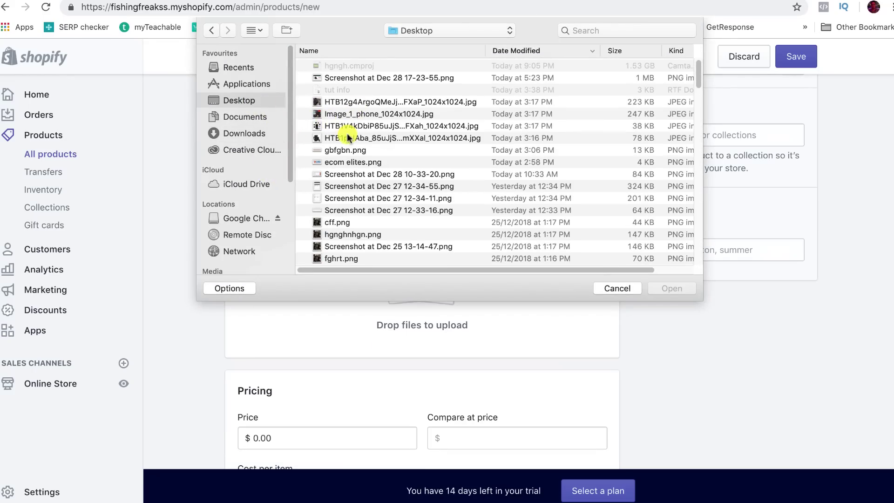
pyautogui.doubleClick(347, 138)
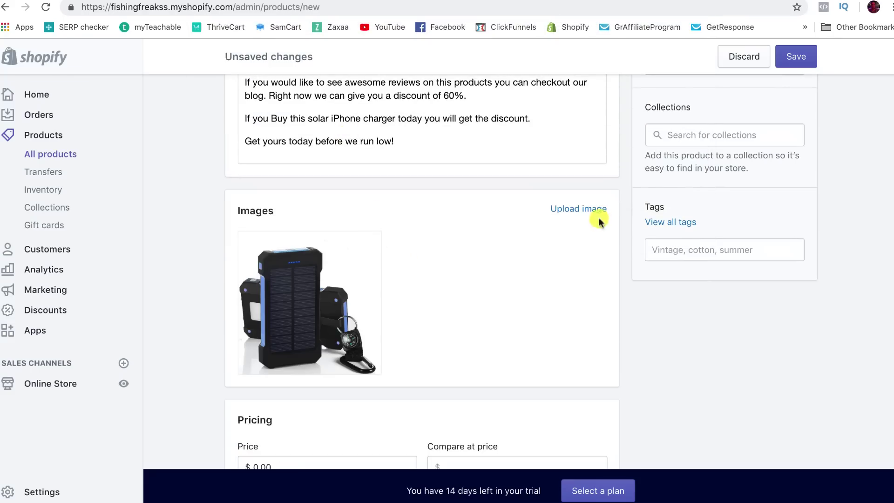
# Step: Upload three more photos and move the phone-charging shot into the main image slot
pyautogui.click(577, 209)
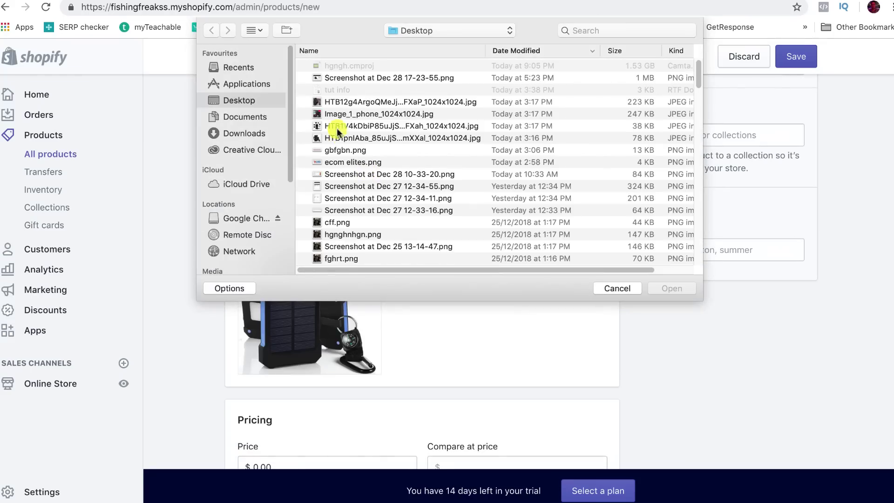
pyautogui.click(338, 102)
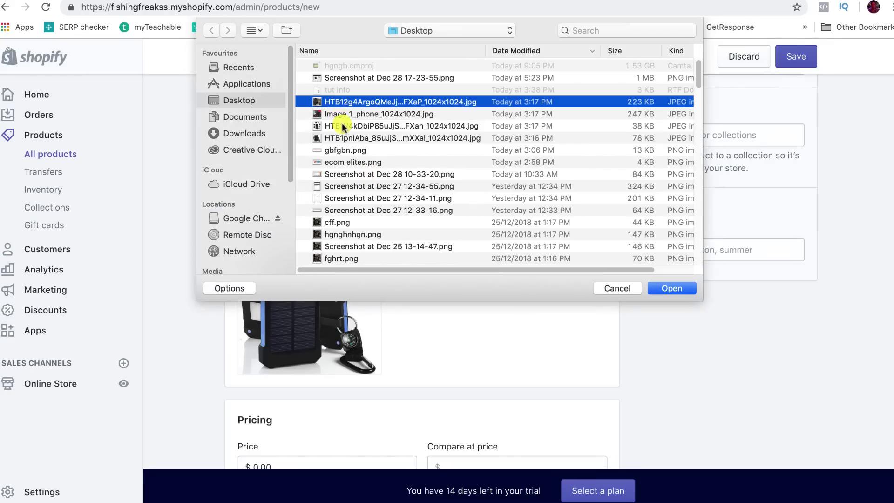
pyautogui.keyDown('shift'); pyautogui.click(342, 127); pyautogui.keyUp('shift')
pyautogui.click(689, 286)
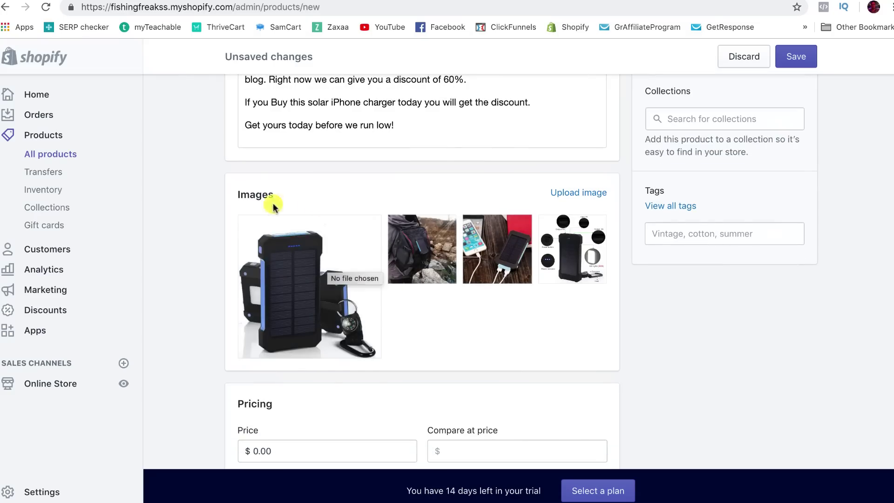
pyautogui.moveTo(409, 228); pyautogui.dragTo(298, 267)
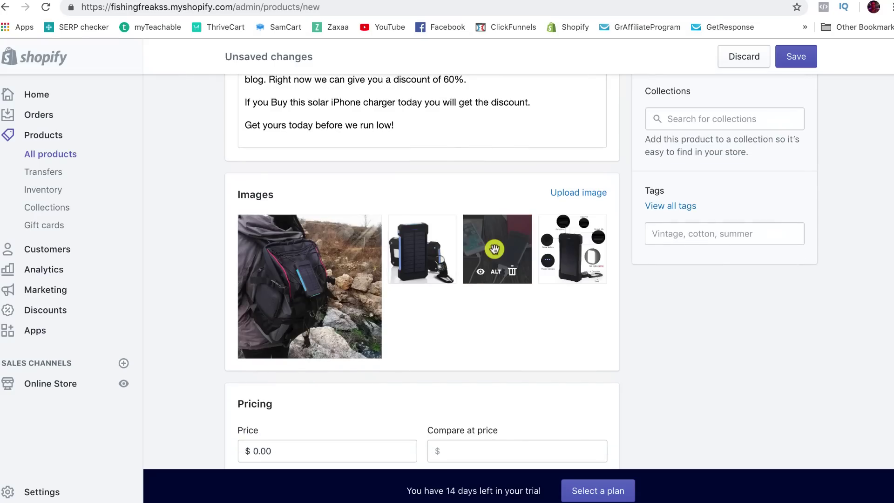
pyautogui.moveTo(496, 248); pyautogui.dragTo(266, 248)
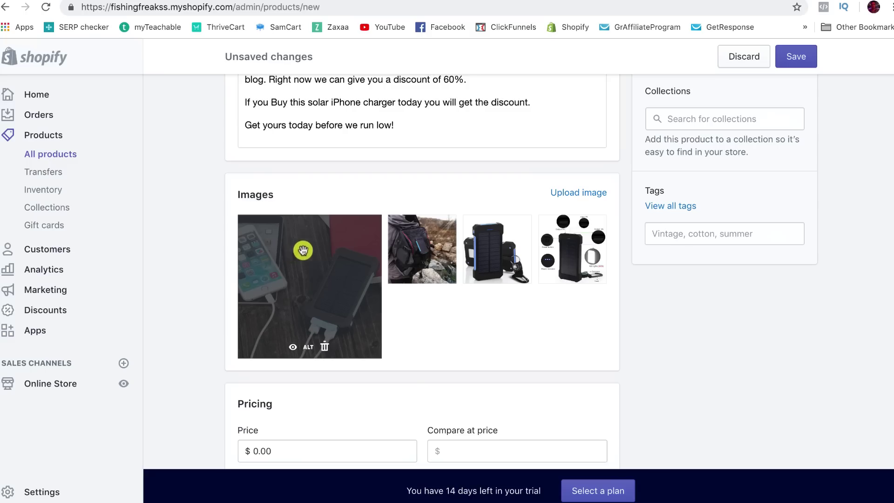
pyautogui.scroll(-3, 309, 259)
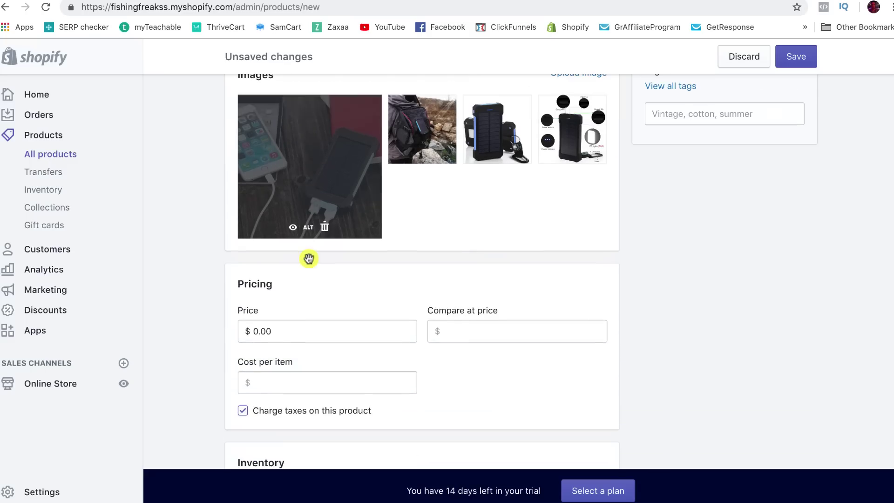
pyautogui.click(292, 333)
pyautogui.doubleClick(266, 325)
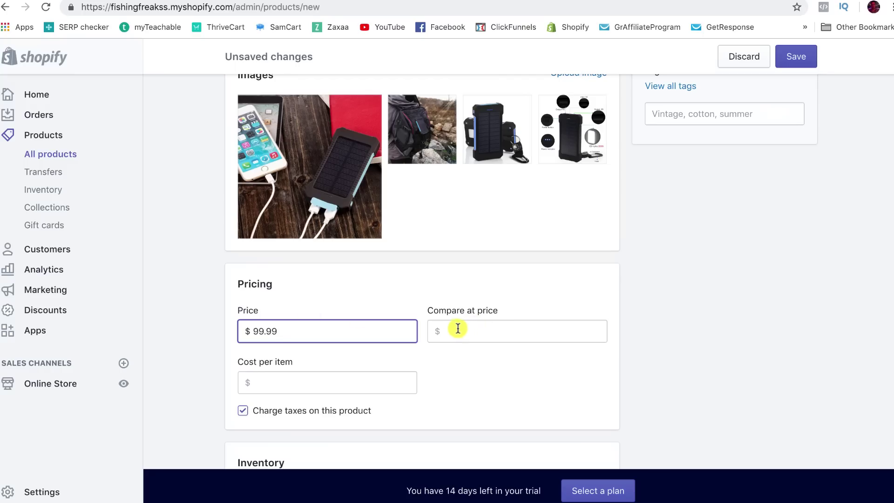
pyautogui.click(242, 411)
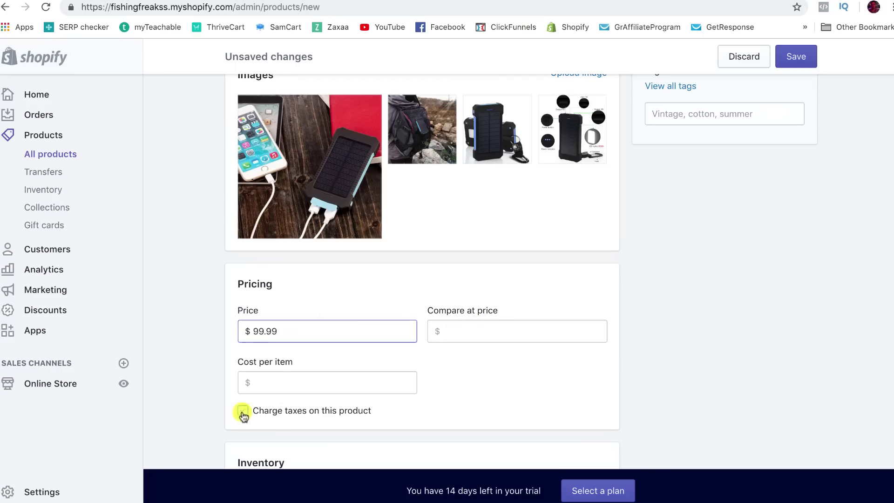
pyautogui.click(467, 331)
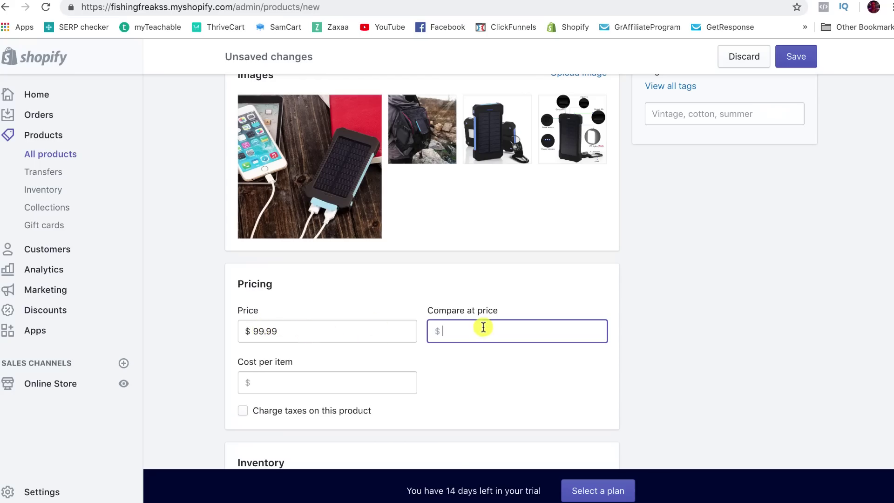
pyautogui.scroll(-1, 467, 332)
pyautogui.scroll(-5, 467, 333)
pyautogui.scroll(14, 474, 325)
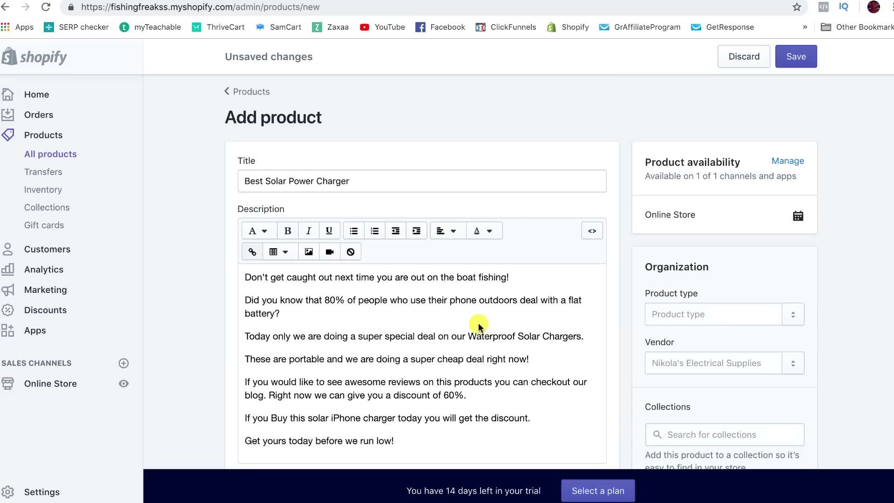
pyautogui.scroll(-10, 480, 323)
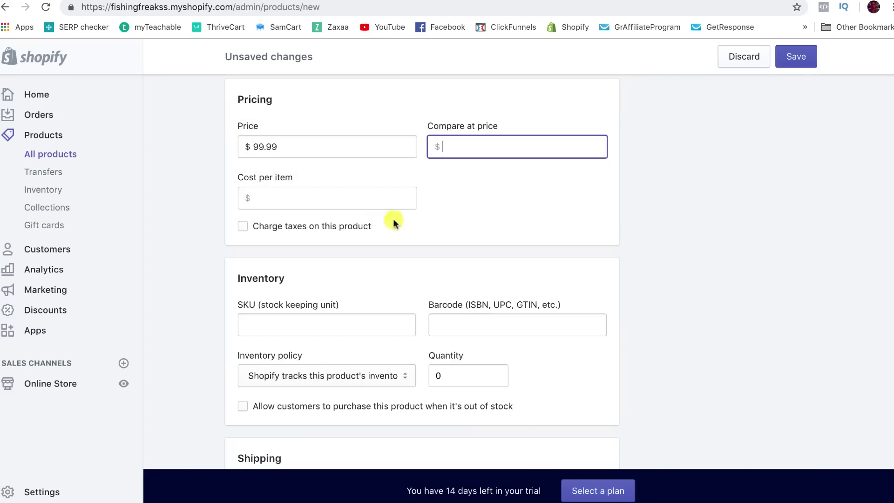
pyautogui.scroll(-1, 450, 219)
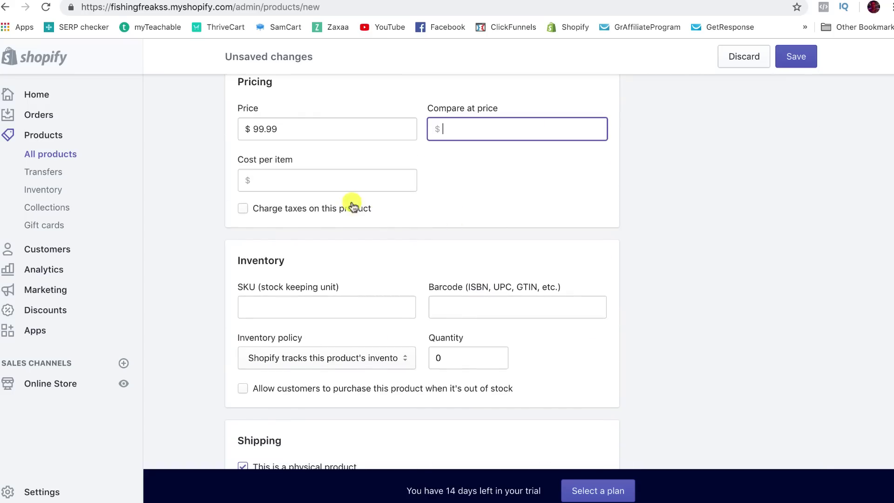
pyautogui.click(458, 359)
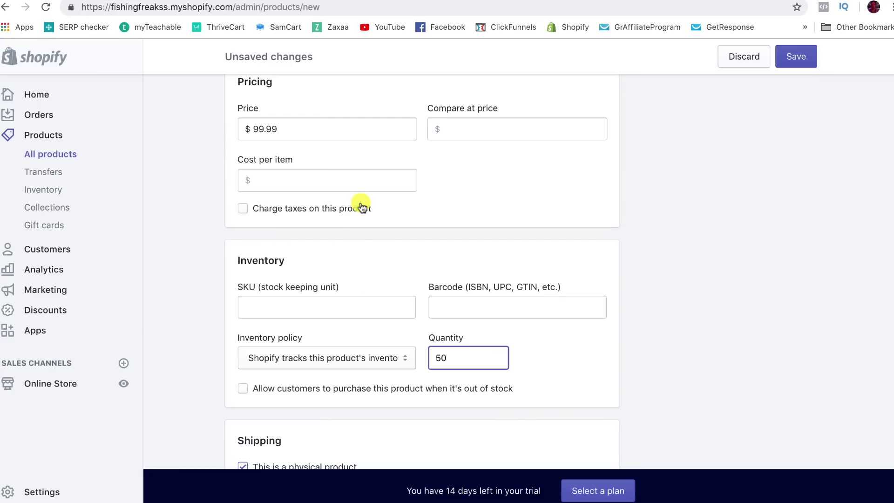
pyautogui.scroll(1, 322, 182)
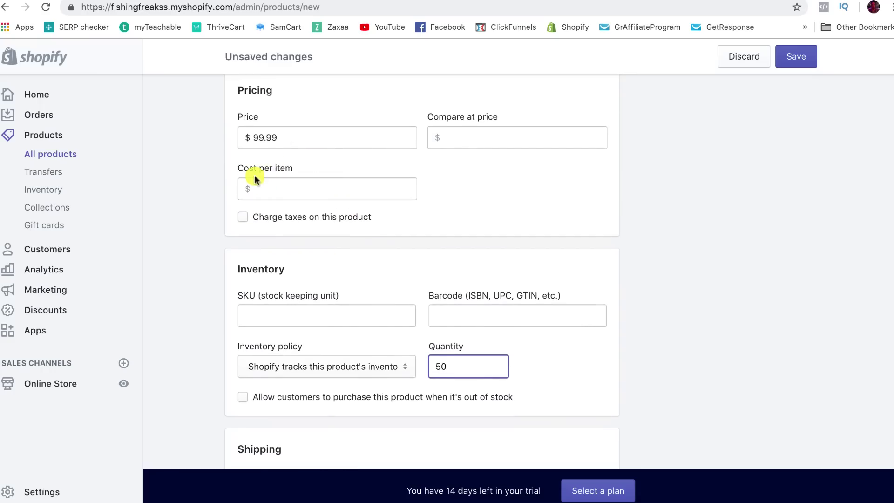
pyautogui.click(301, 187)
pyautogui.click(357, 160)
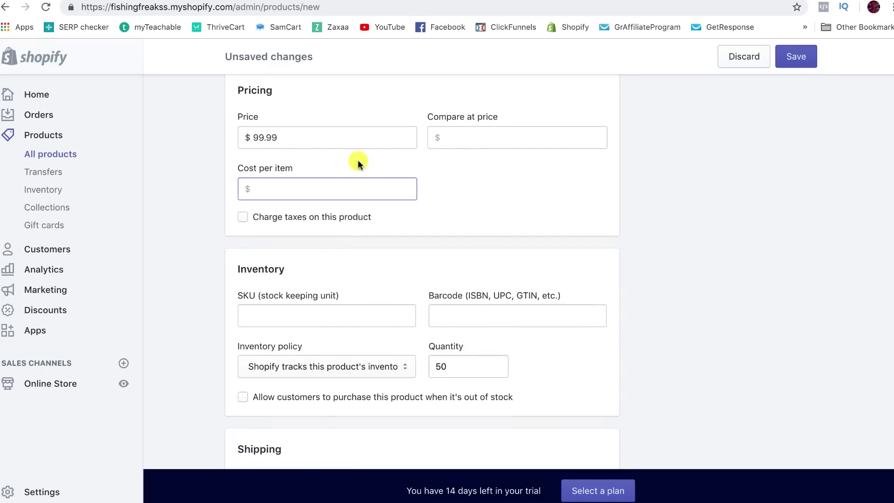
pyautogui.scroll(-1, 307, 168)
pyautogui.scroll(-5, 302, 161)
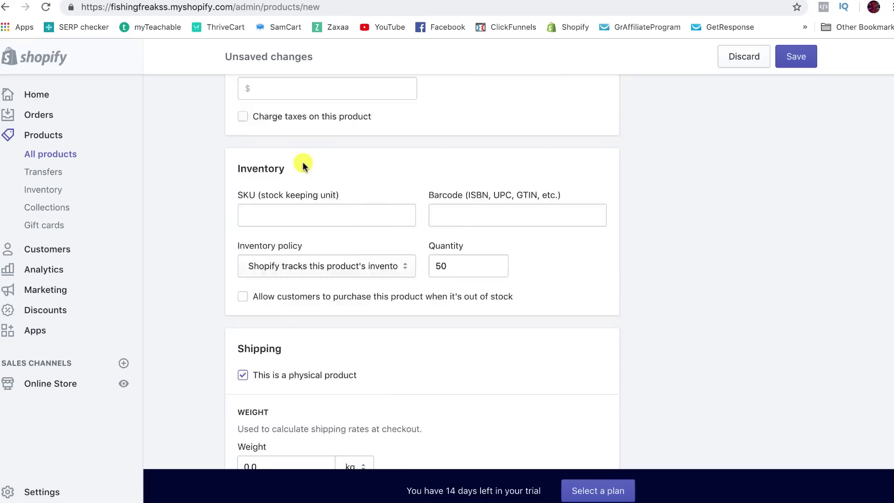
pyautogui.scroll(-2, 244, 289)
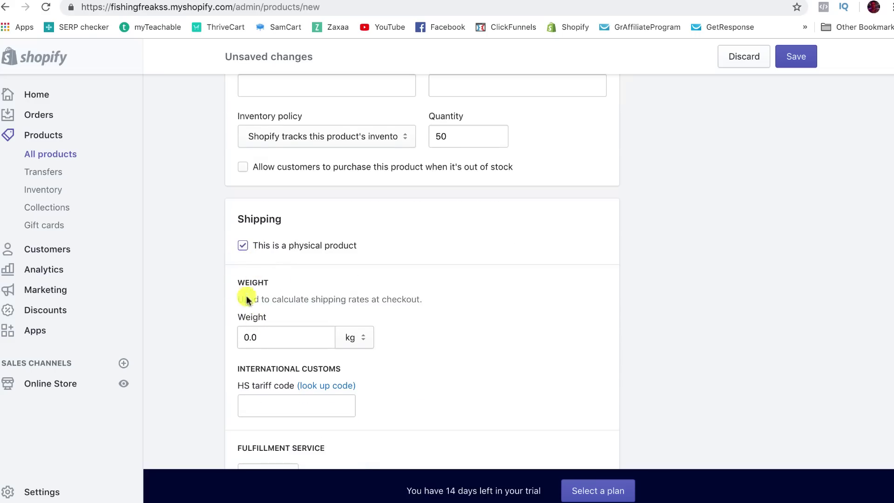
pyautogui.scroll(-3, 245, 295)
pyautogui.scroll(5, 259, 289)
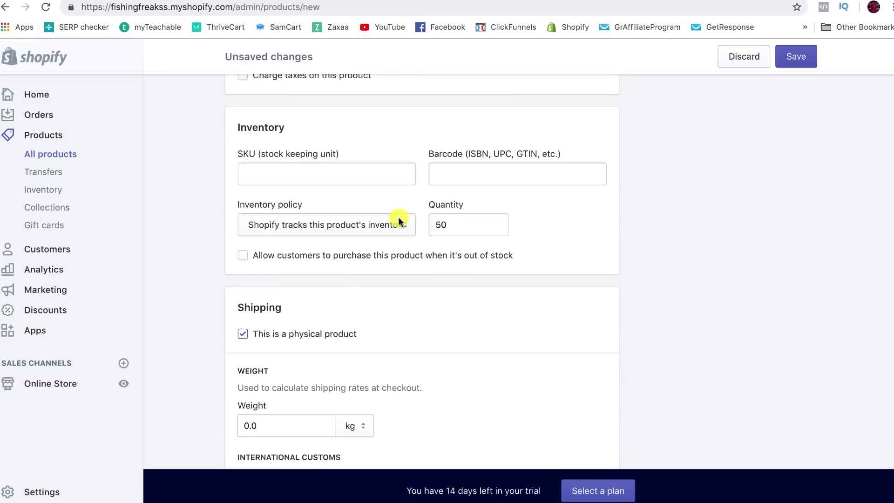
pyautogui.scroll(-2, 332, 276)
pyautogui.scroll(-4, 282, 303)
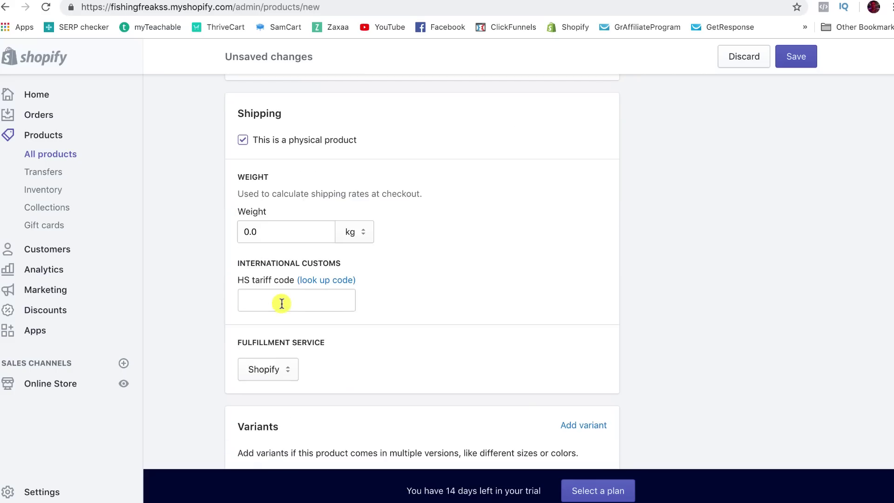
pyautogui.scroll(-2, 274, 235)
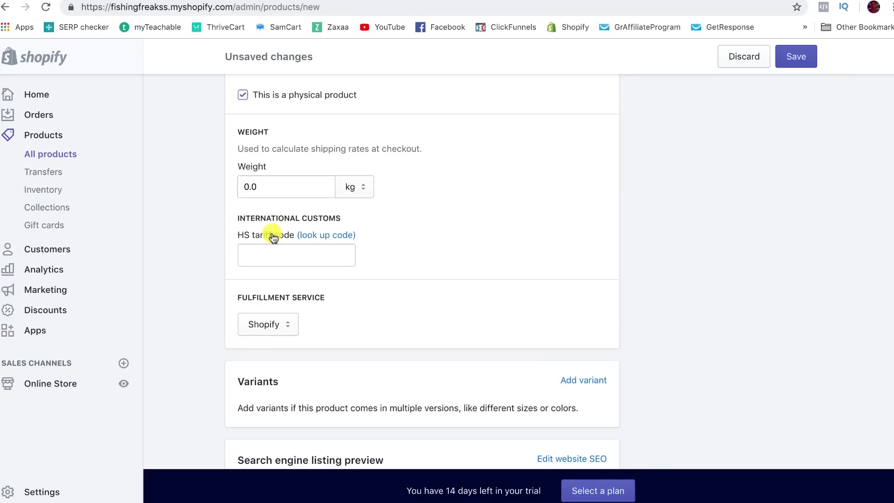
pyautogui.scroll(-3, 273, 238)
pyautogui.scroll(1, 269, 151)
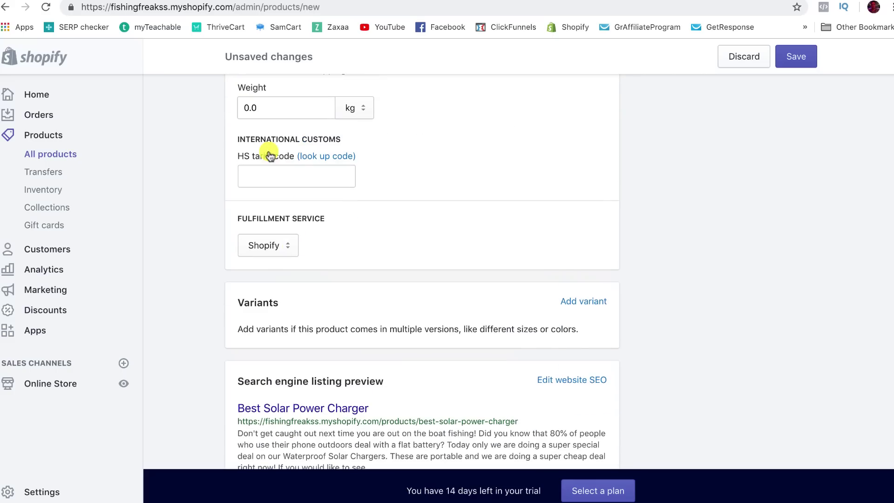
# Step: Add product variants, renaming the first option to Green and adding a second Size option
pyautogui.click(578, 305)
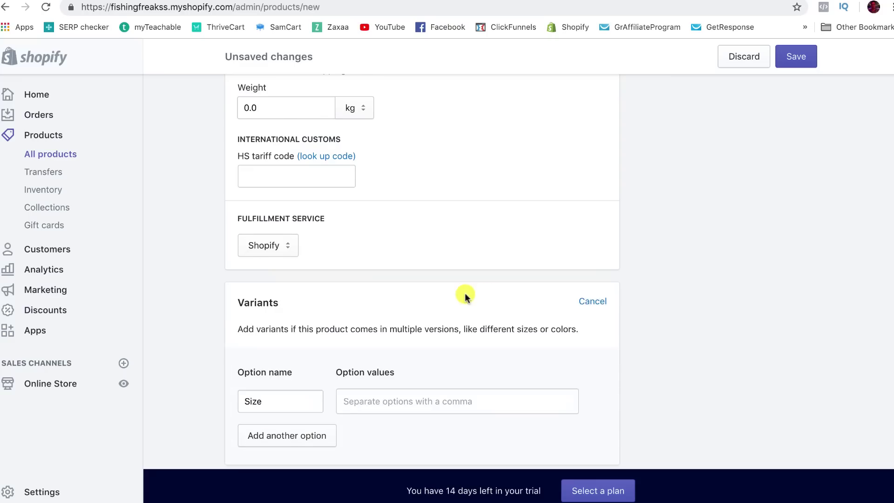
pyautogui.scroll(-2, 466, 296)
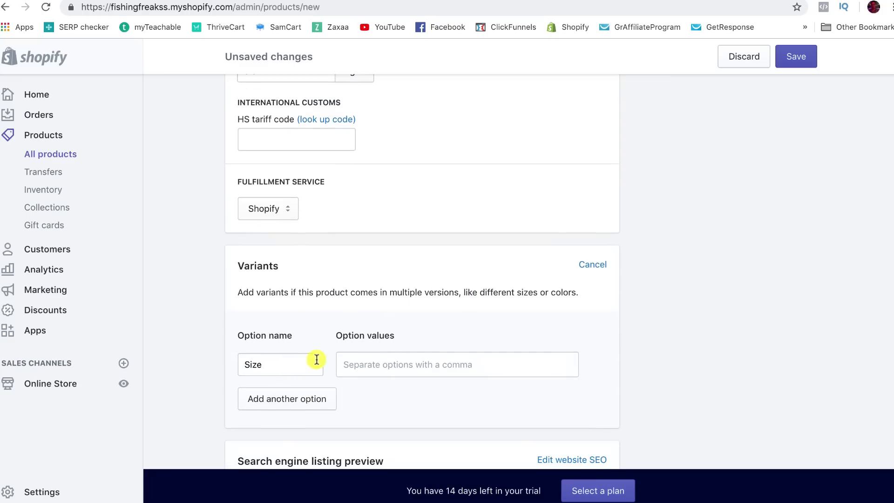
pyautogui.doubleClick(291, 363)
pyautogui.click(260, 361)
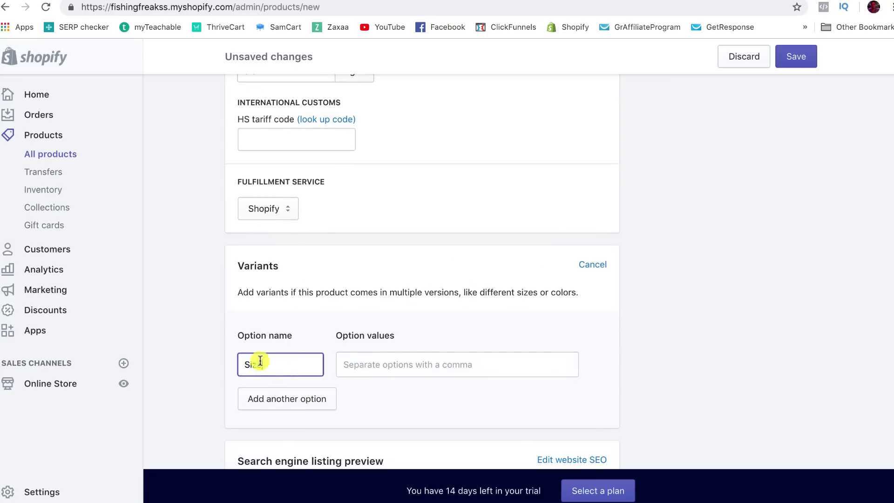
pyautogui.moveTo(259, 362); pyautogui.dragTo(220, 356)
pyautogui.write('Grre')
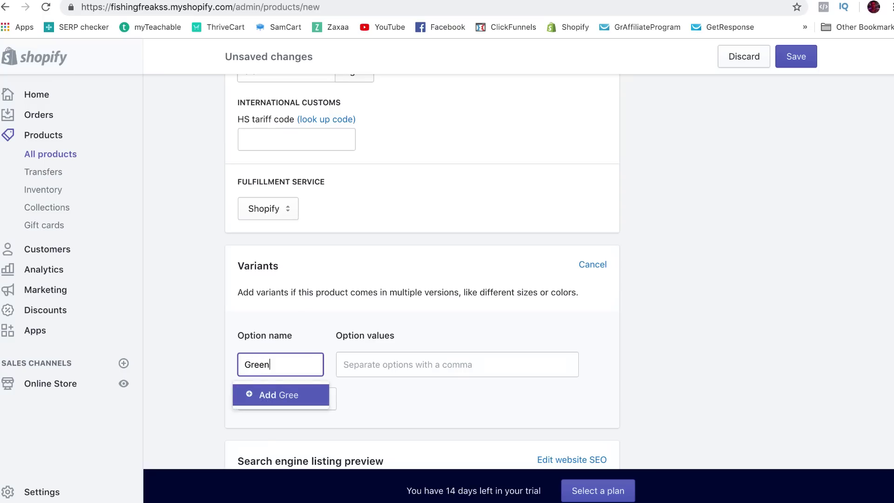
pyautogui.click(464, 332)
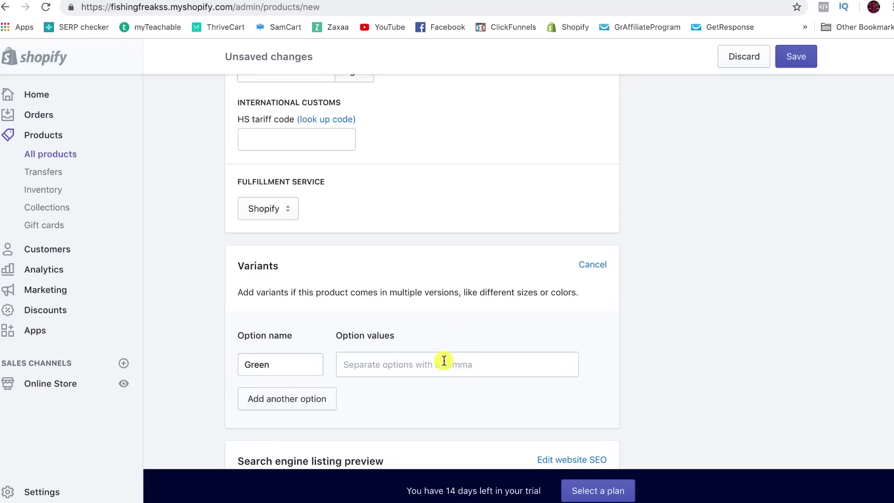
pyautogui.click(294, 403)
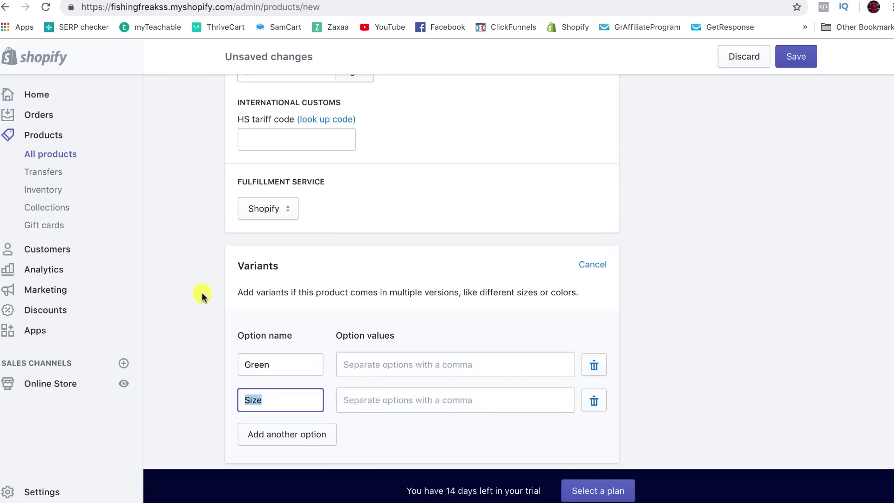
# Step: Open the search engine listing for Best Solar Power Charger, handle best-solar-power-charger
pyautogui.scroll(-5, 214, 270)
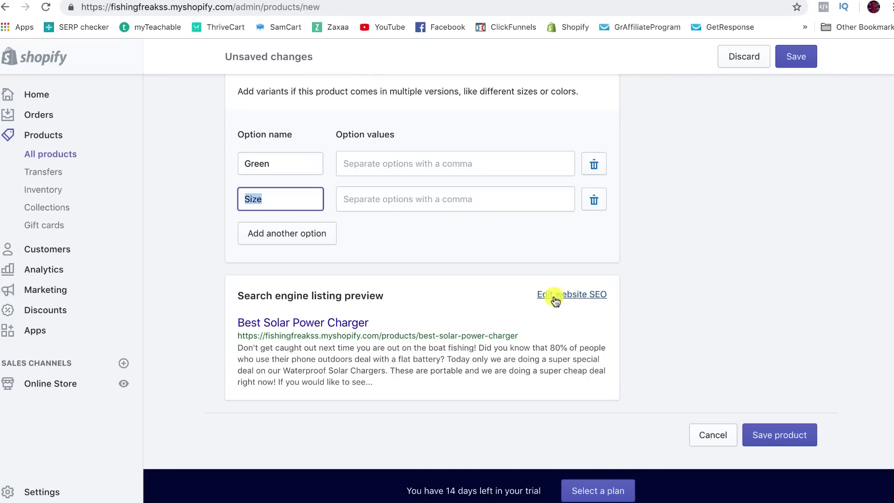
pyautogui.click(542, 295)
pyautogui.scroll(-3, 391, 278)
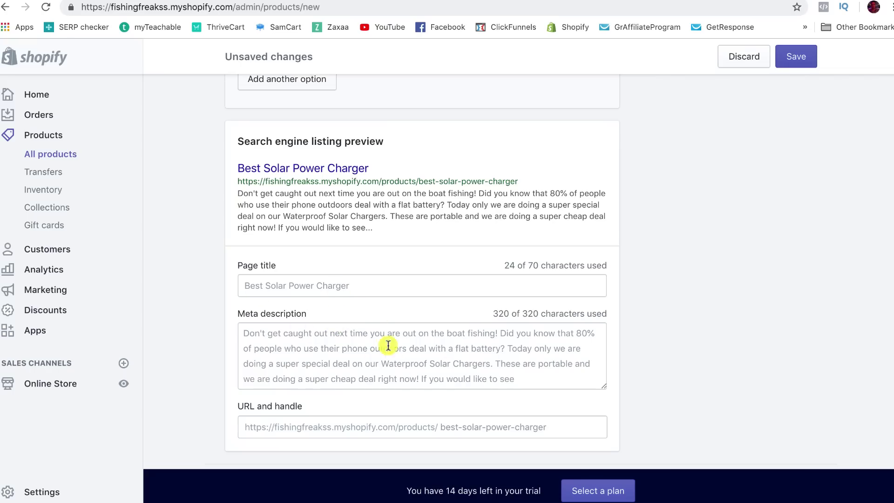
pyautogui.scroll(10, 309, 310)
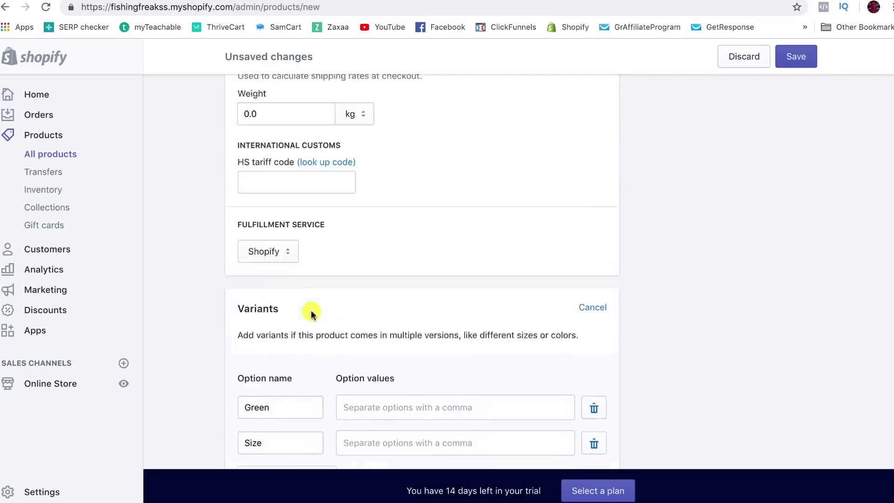
pyautogui.click(277, 330)
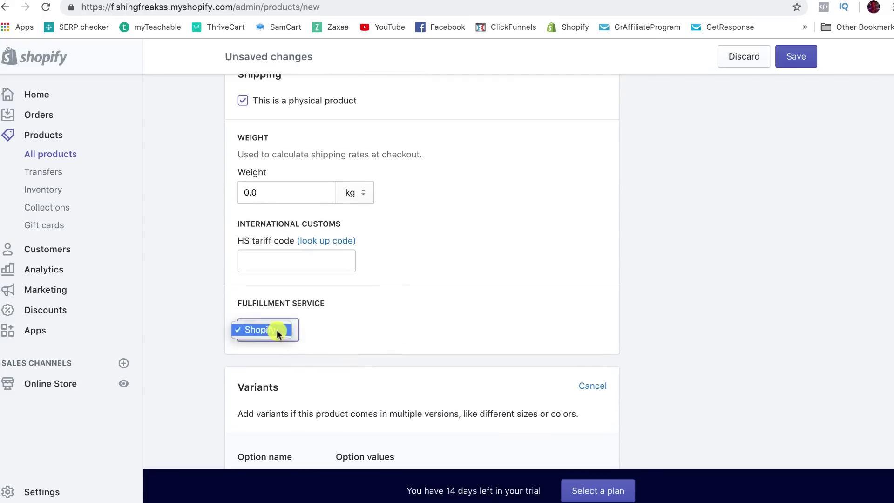
pyautogui.click(277, 330)
pyautogui.scroll(7, 372, 307)
pyautogui.scroll(2, 400, 312)
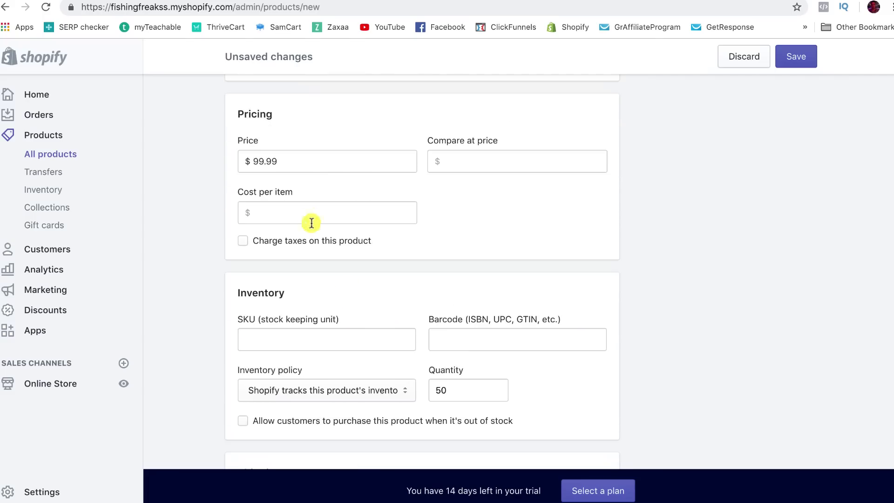
pyautogui.scroll(8, 437, 186)
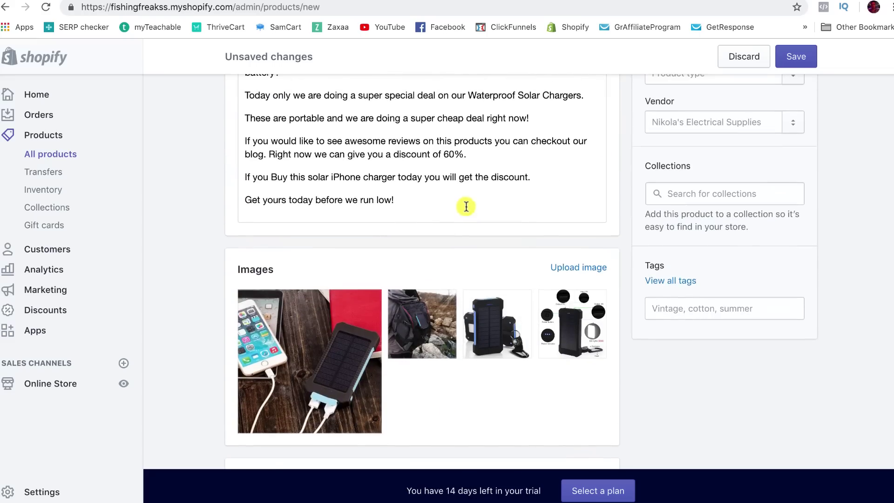
pyautogui.click(663, 309)
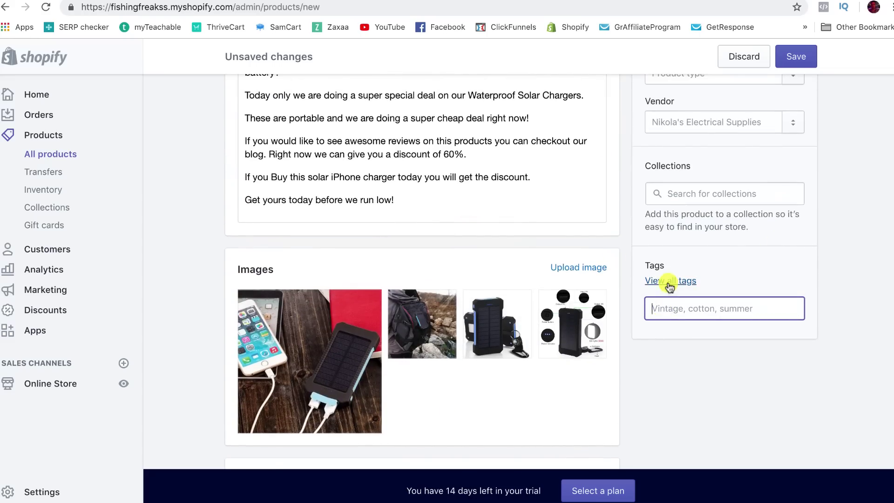
pyautogui.click(669, 282)
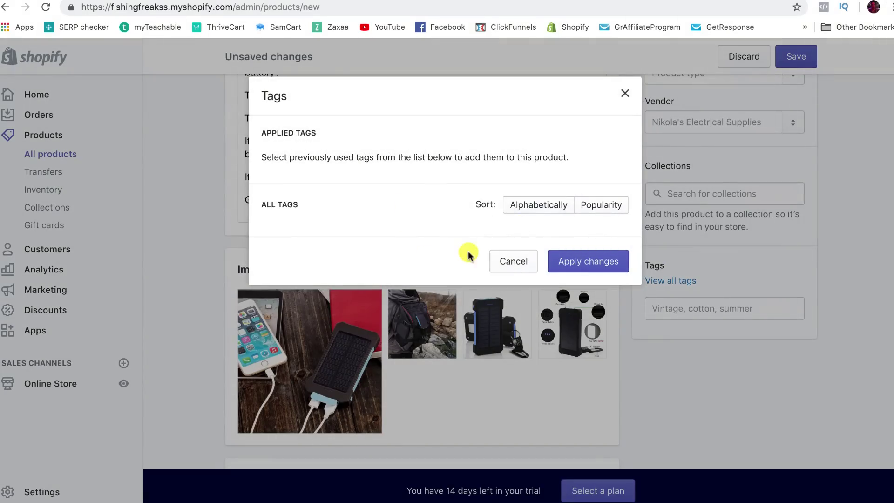
pyautogui.click(625, 93)
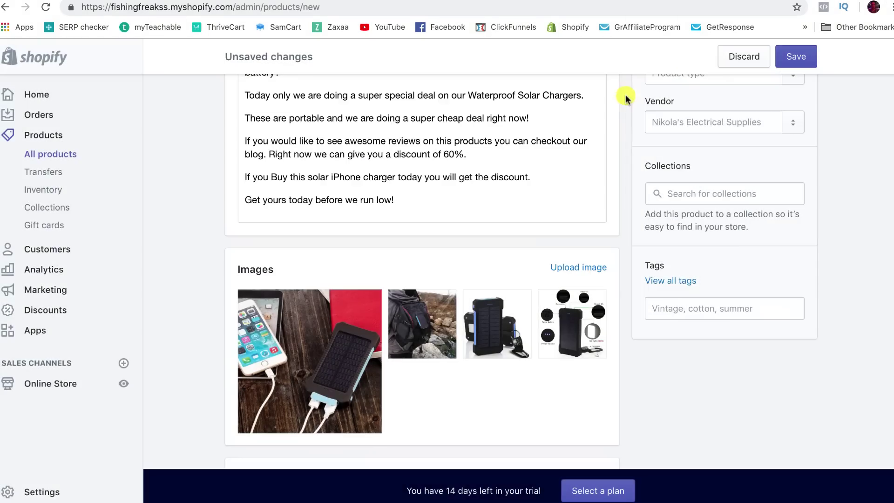
pyautogui.click(716, 309)
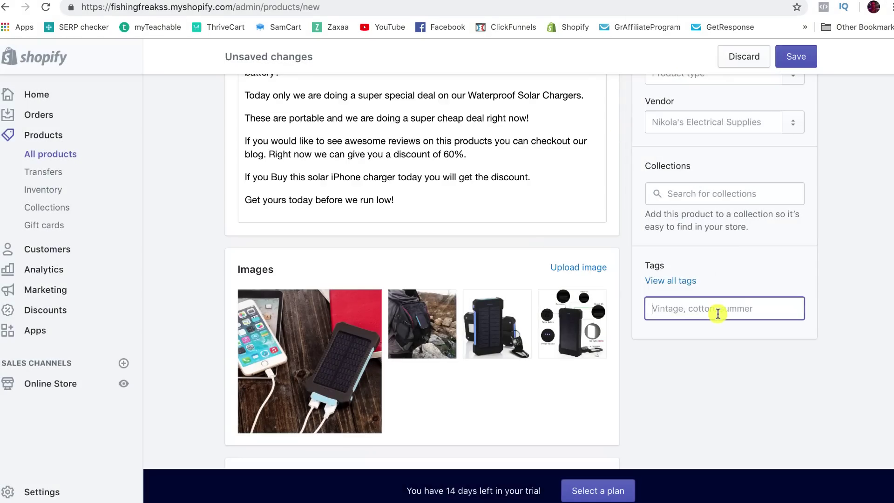
# Step: Browse the product's collection suggestions, searching 'fish' and then clearing the search
pyautogui.click(687, 192)
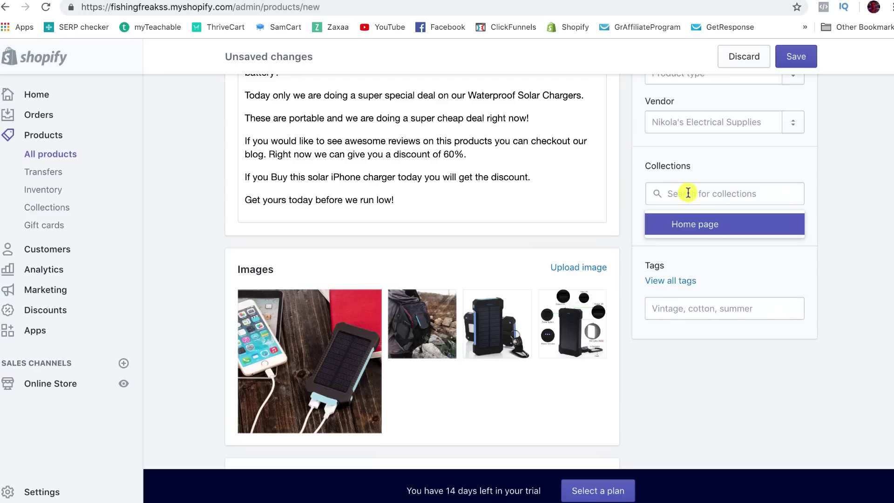
pyautogui.scroll(1, 680, 191)
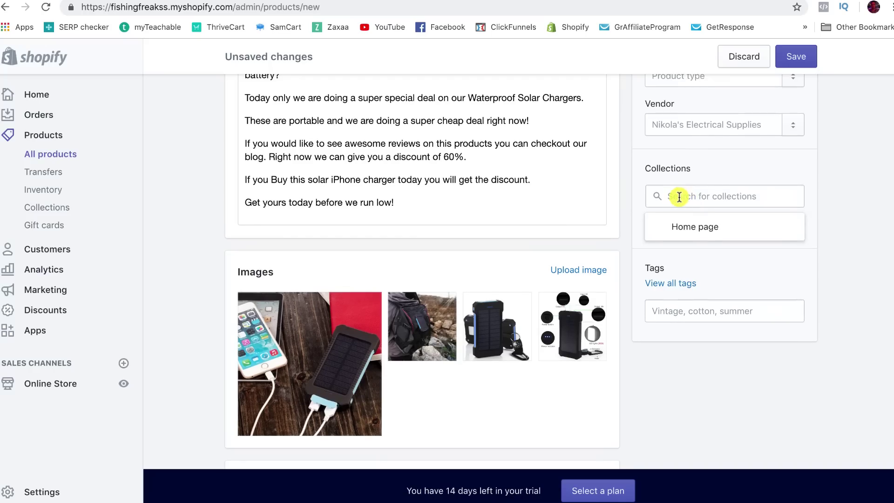
pyautogui.press('Down')
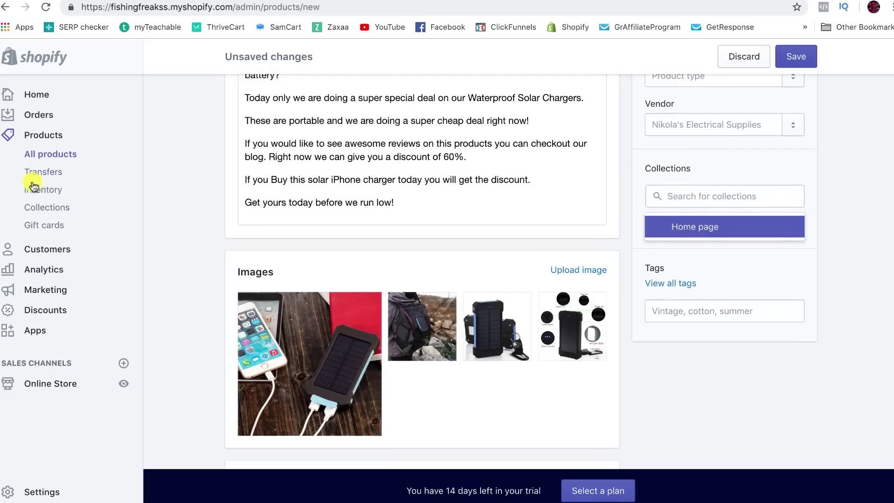
pyautogui.rightClick(47, 207)
pyautogui.click(100, 211)
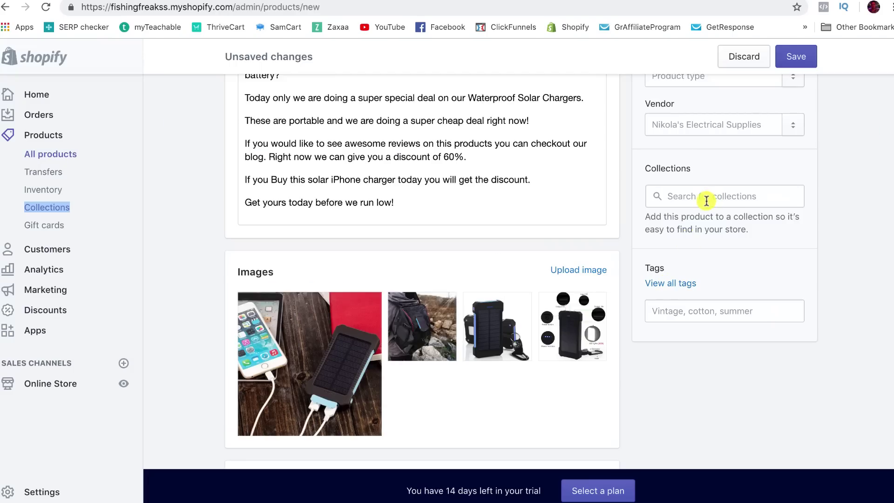
pyautogui.click(706, 200)
pyautogui.write('fish')
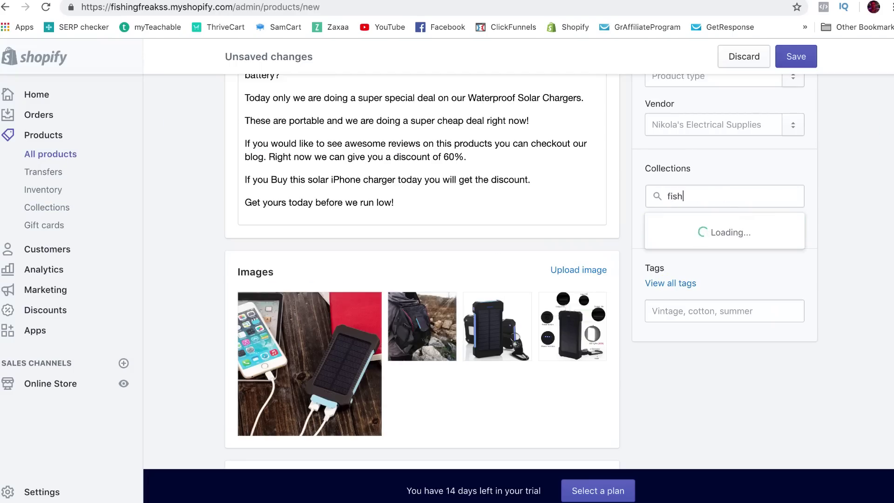
pyautogui.moveTo(713, 194); pyautogui.dragTo(659, 196)
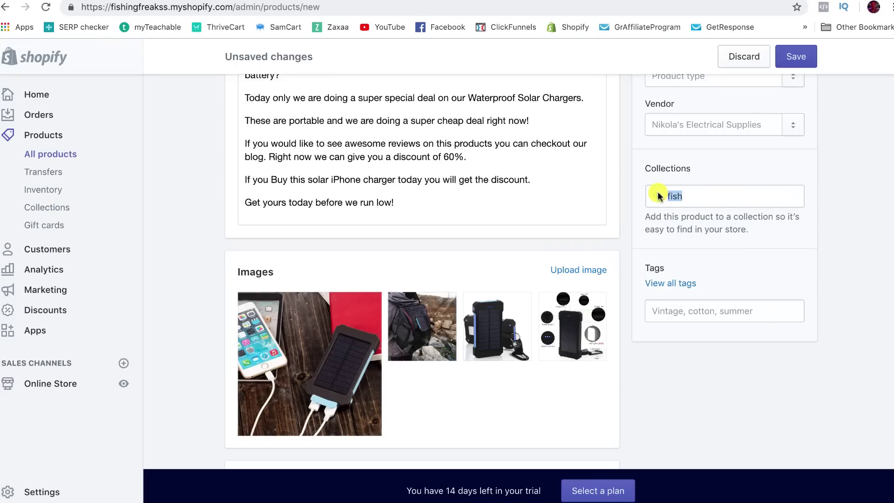
pyautogui.press('BackSpace')
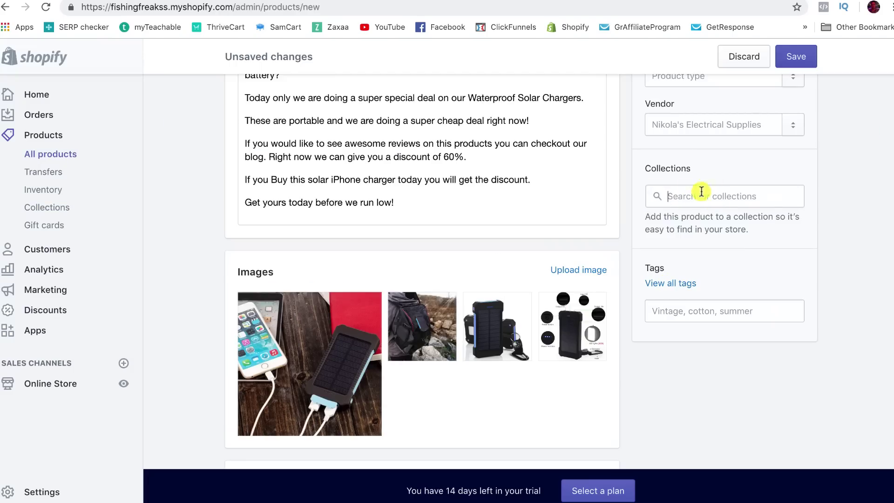
# Step: Enter the tag flyfishingrods and check the Fly Fishing Rods collection's tag conditions
pyautogui.click(719, 317)
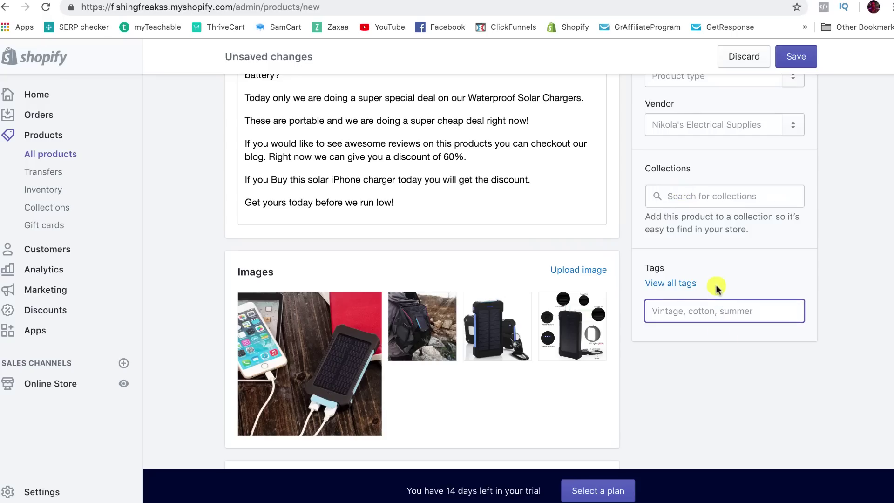
pyautogui.write('flyfi')
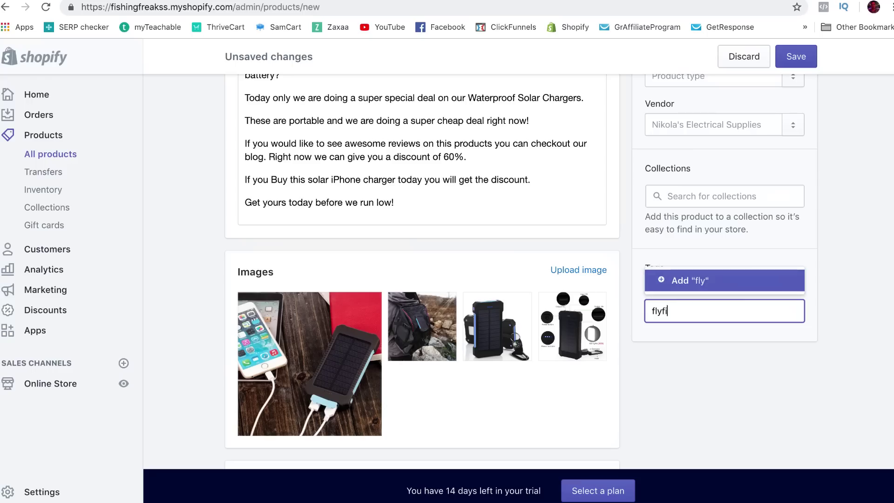
pyautogui.write('shingrods')
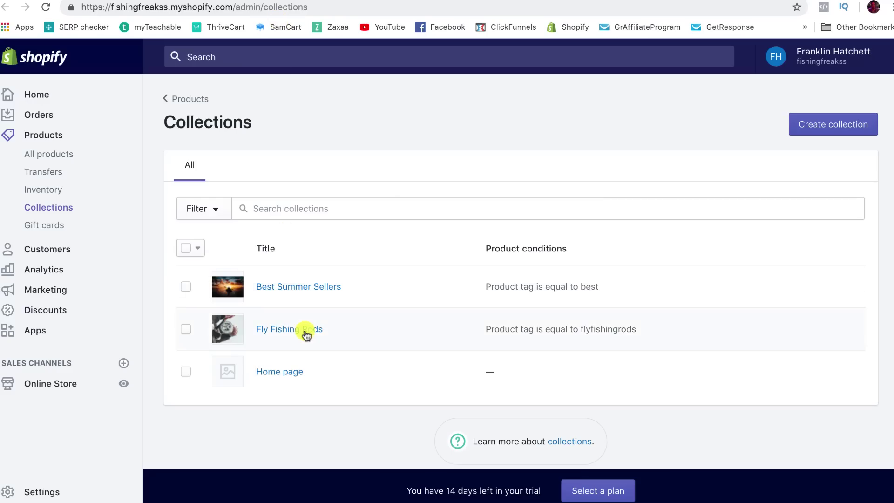
pyautogui.click(306, 334)
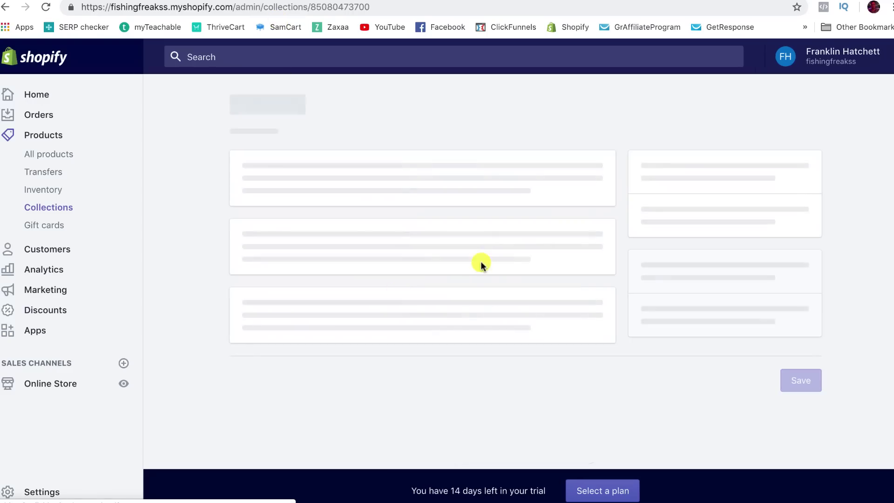
pyautogui.scroll(-5, 186, 241)
pyautogui.scroll(-2, 196, 239)
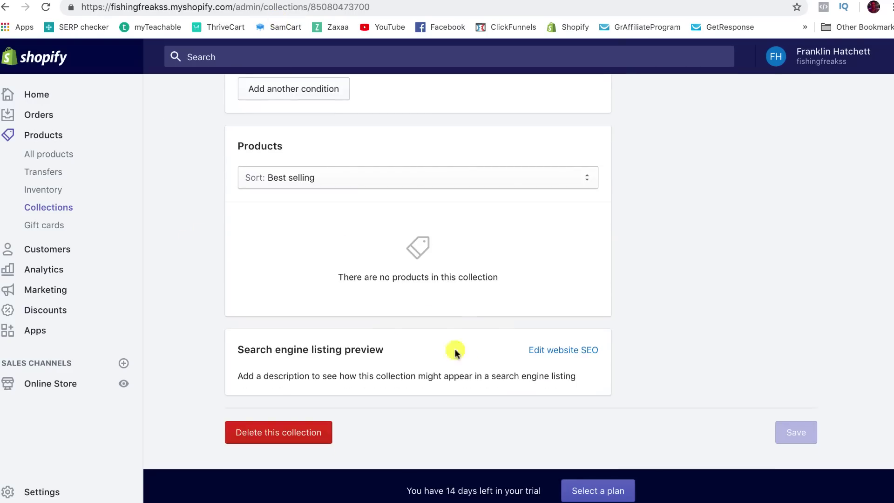
pyautogui.scroll(6, 413, 294)
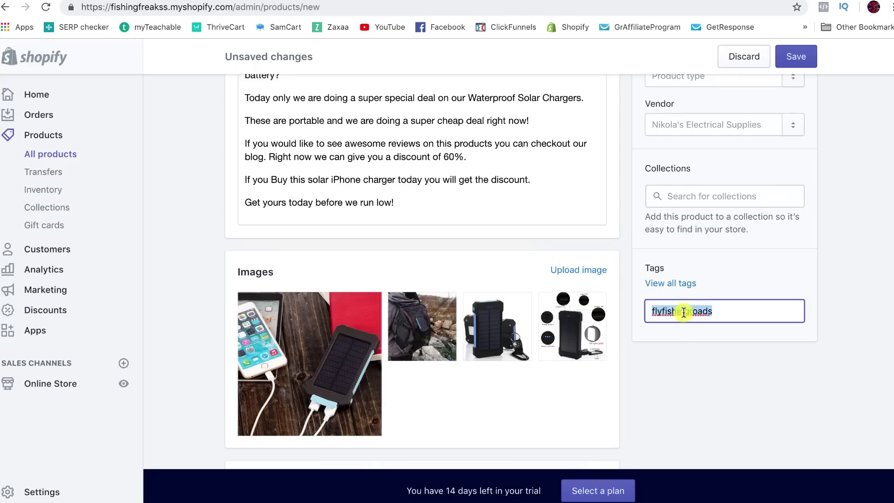
# Step: Delete the stray letter from the misspelled tag text
pyautogui.moveTo(712, 311); pyautogui.dragTo(731, 310)
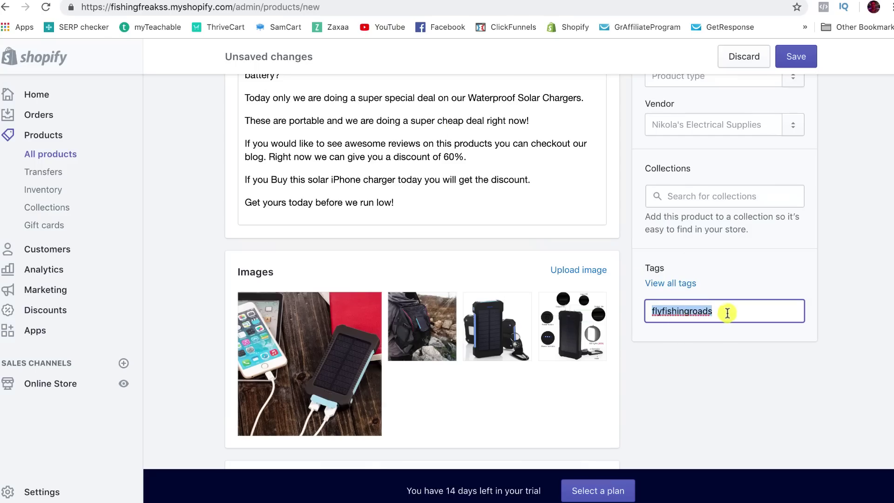
pyautogui.click(726, 309)
pyautogui.press('BackSpace')
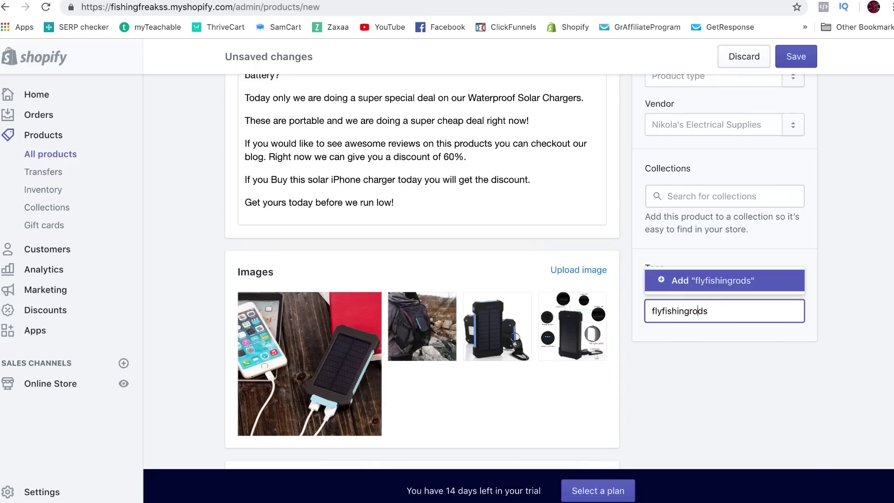
pyautogui.click(854, 238)
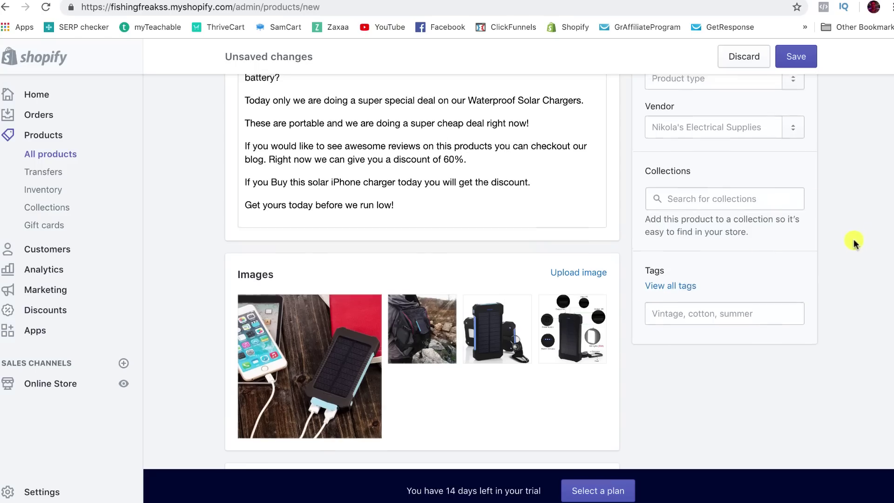
pyautogui.scroll(2, 745, 326)
# Step: Add flyfishingrods as a product tag
pyautogui.click(686, 405)
pyautogui.write('flyfishingrods')
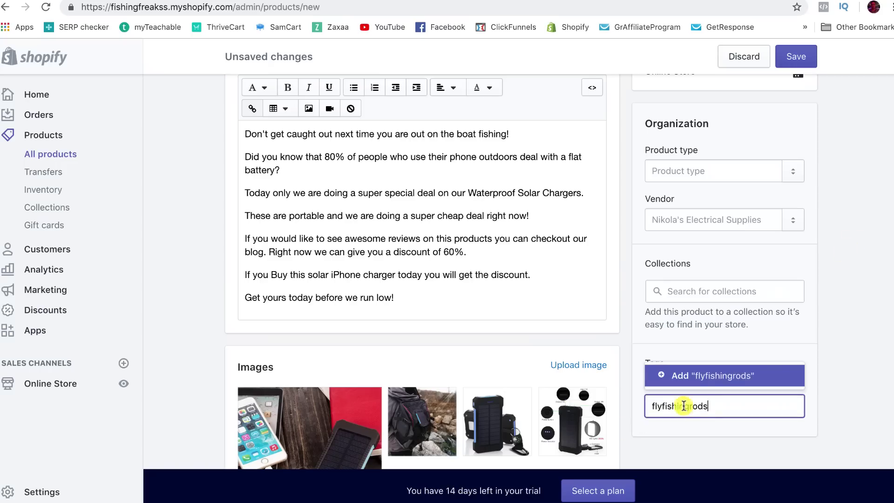
pyautogui.click(684, 375)
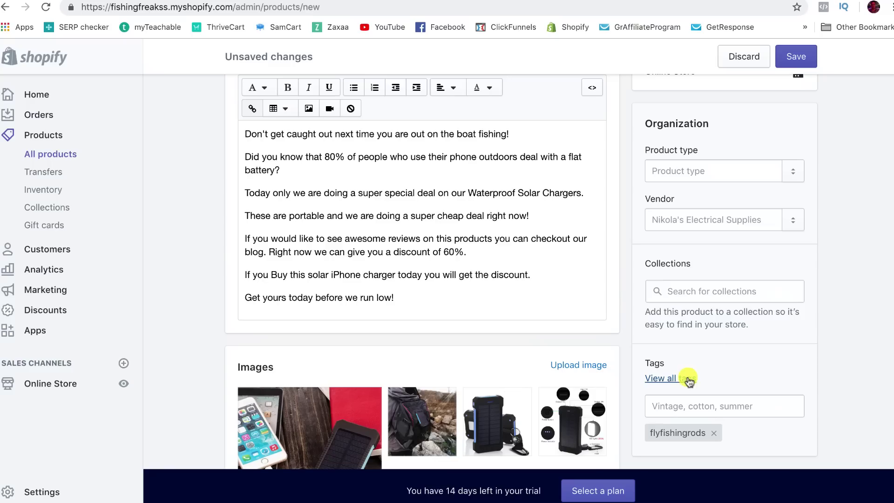
pyautogui.click(737, 405)
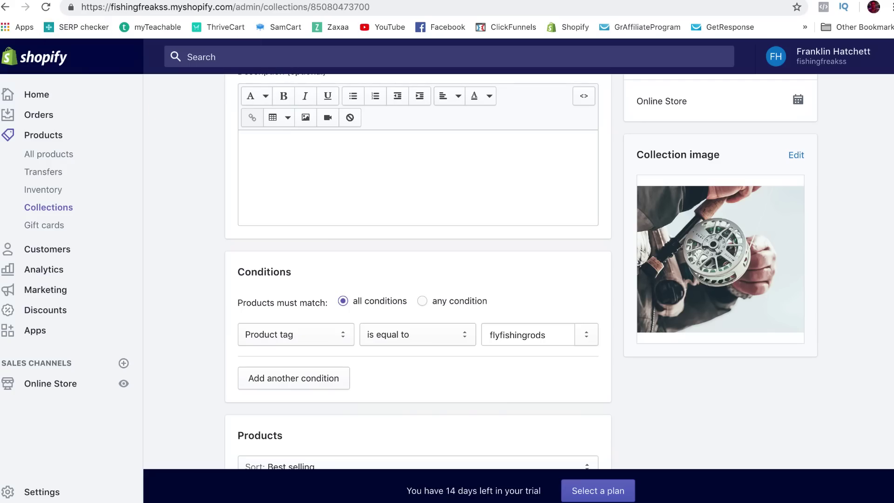
# Step: Check the Best Summer Sellers collection, add the tag best, and save the product
pyautogui.click(4, 8)
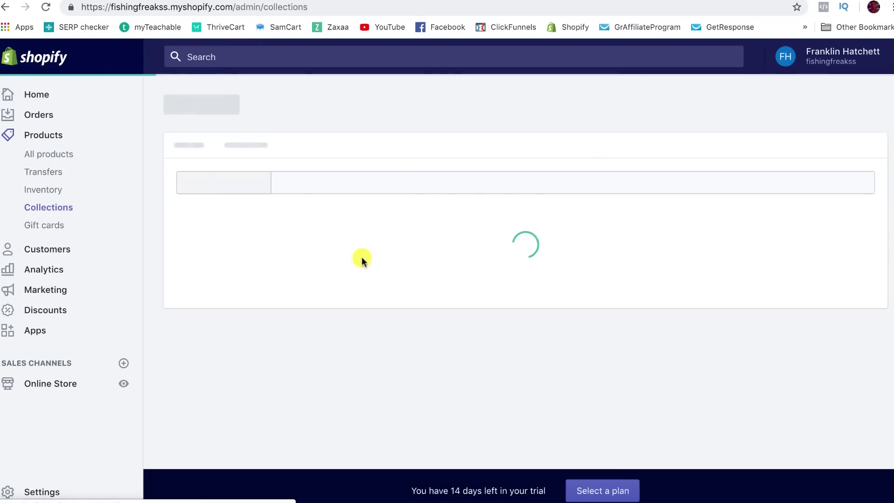
pyautogui.click(316, 284)
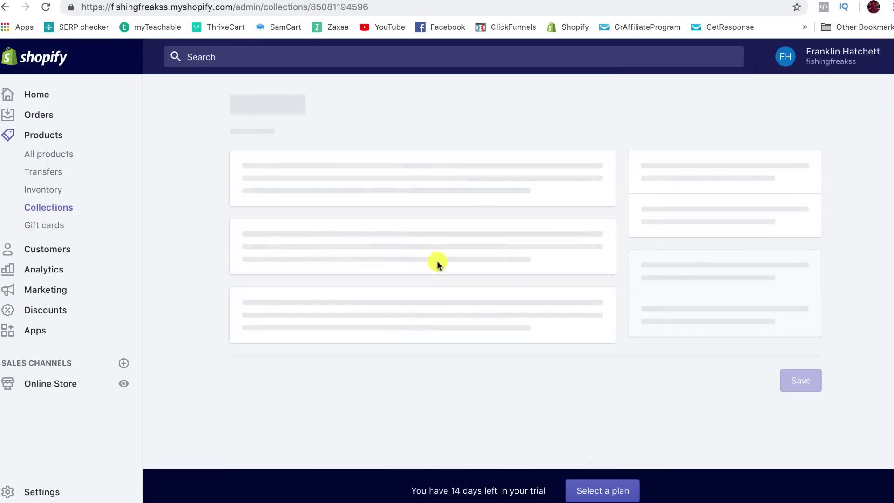
pyautogui.scroll(-5, 683, 333)
pyautogui.scroll(-4, 685, 335)
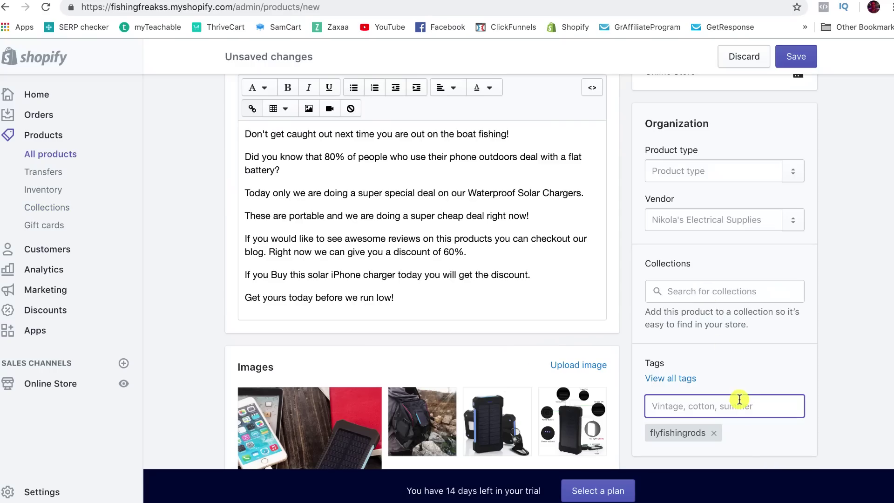
pyautogui.write('b')
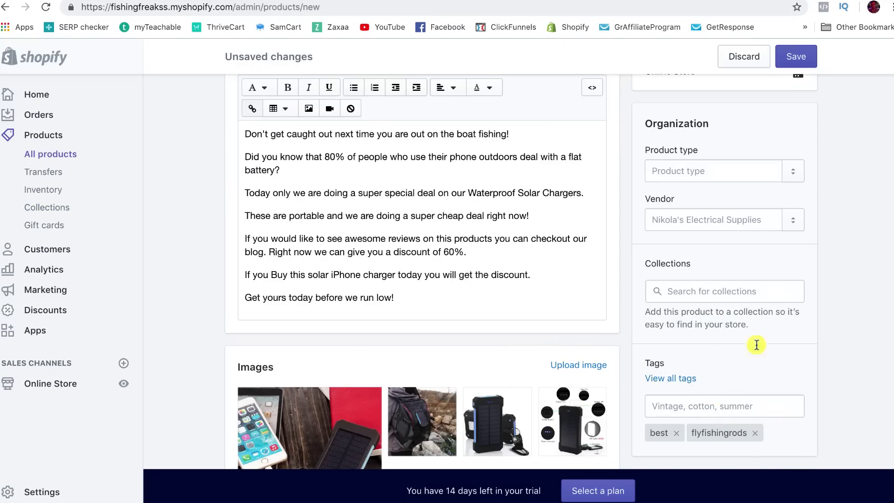
pyautogui.click(795, 57)
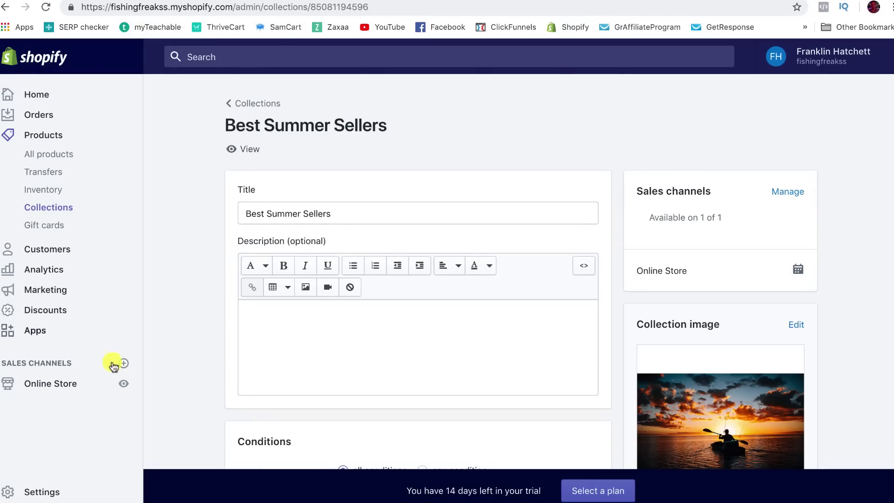
# Step: Preview the live storefront and open its Fly Fishing Rods collection
pyautogui.click(120, 385)
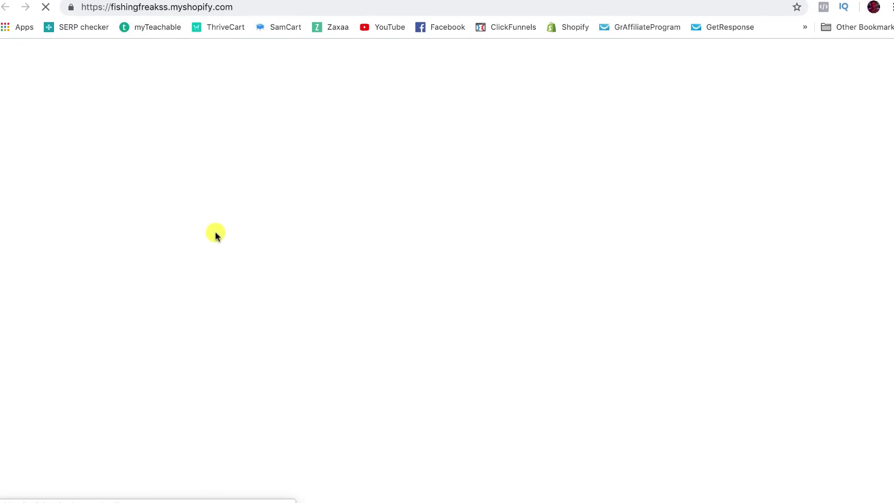
pyautogui.scroll(-10, 215, 231)
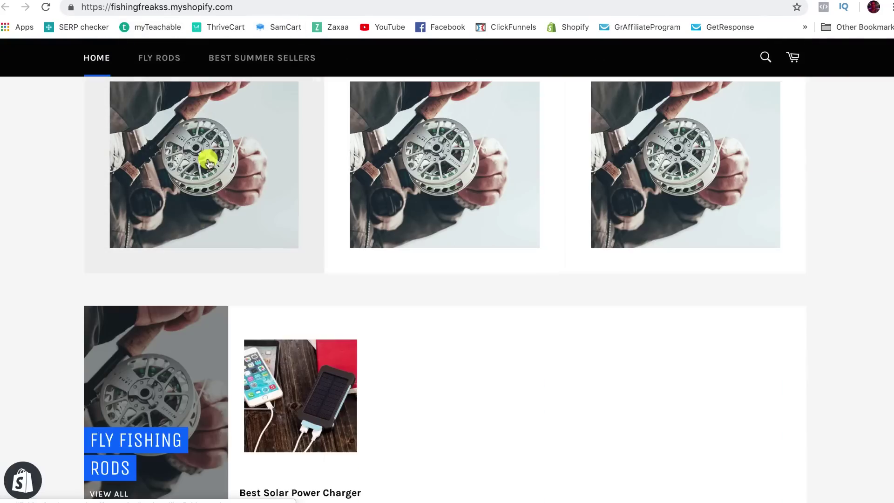
pyautogui.scroll(-3, 225, 279)
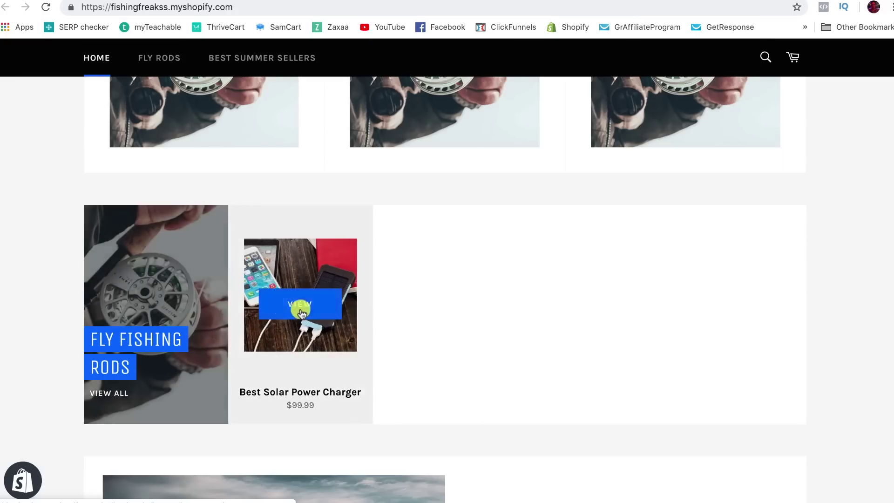
pyautogui.scroll(-2, 300, 311)
pyautogui.scroll(3, 299, 310)
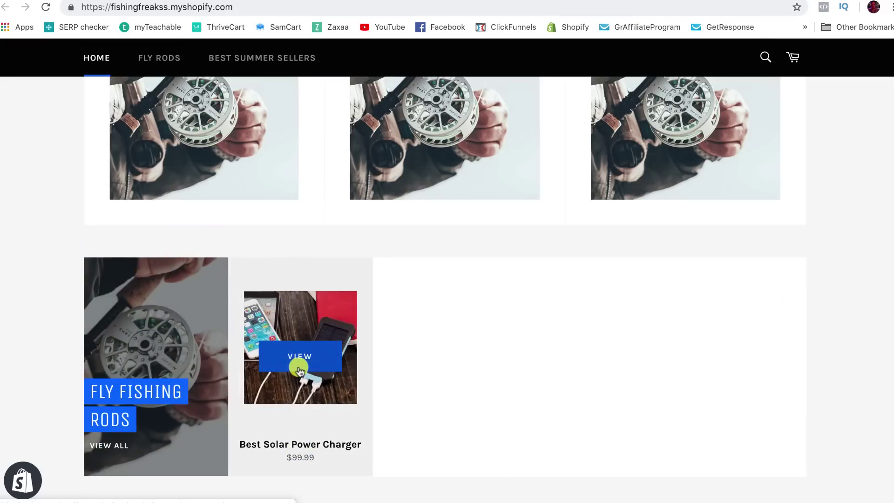
pyautogui.scroll(2, 293, 283)
pyautogui.scroll(-2, 316, 326)
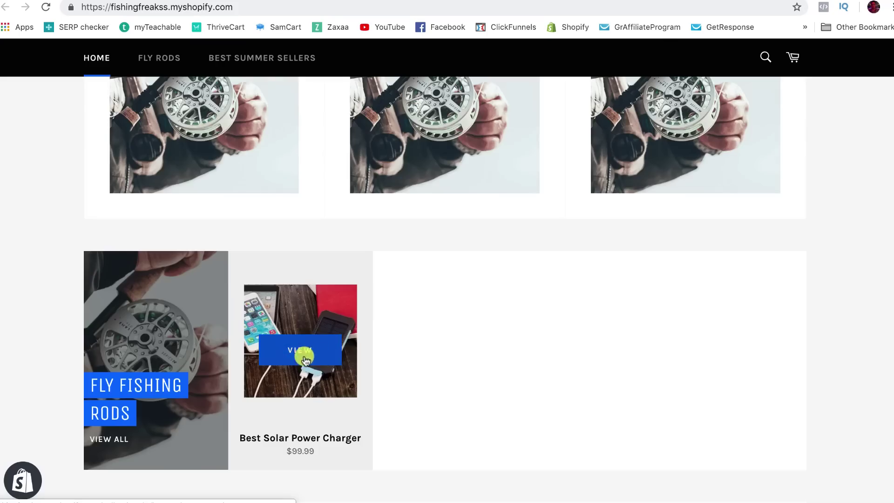
pyautogui.scroll(3, 315, 294)
pyautogui.click(185, 219)
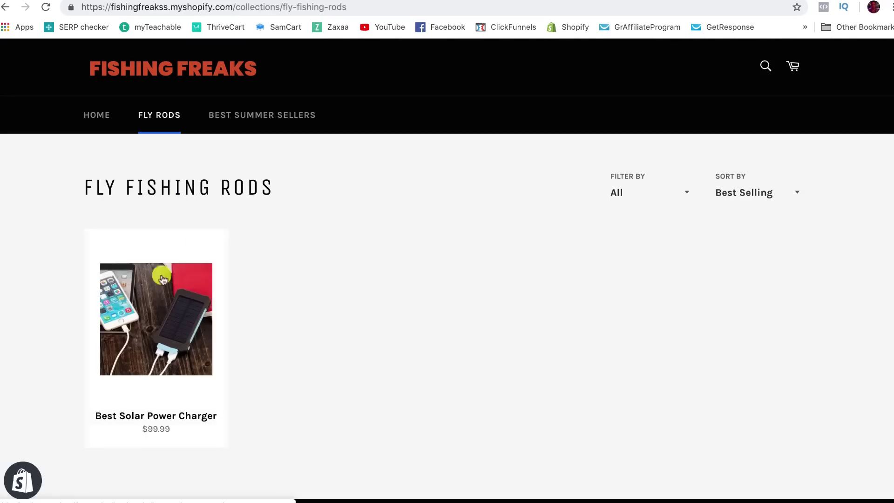
# Step: Review the Best Solar Power Charger product page on the storefront
pyautogui.click(186, 321)
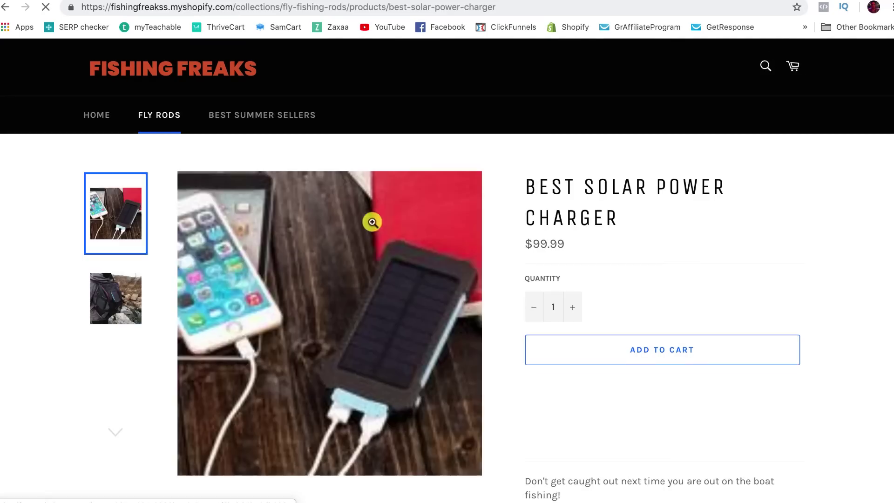
pyautogui.scroll(-1, 375, 211)
pyautogui.scroll(-4, 609, 198)
pyautogui.scroll(-4, 698, 202)
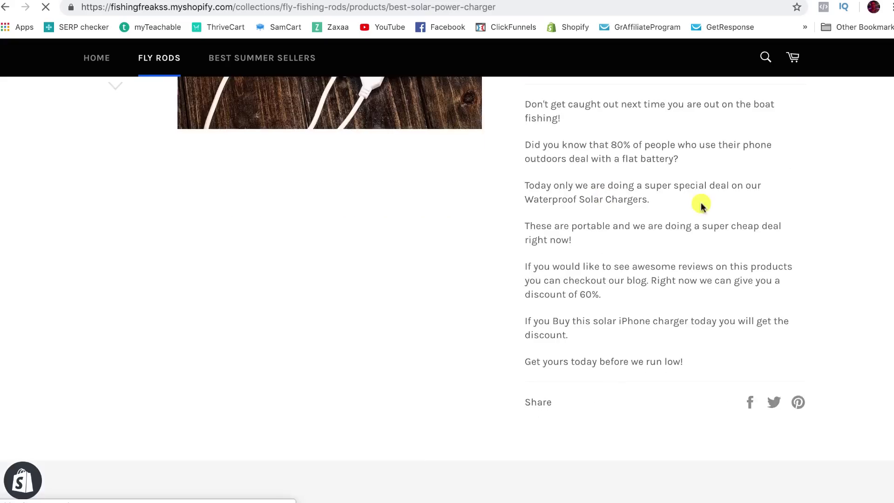
pyautogui.scroll(10, 578, 283)
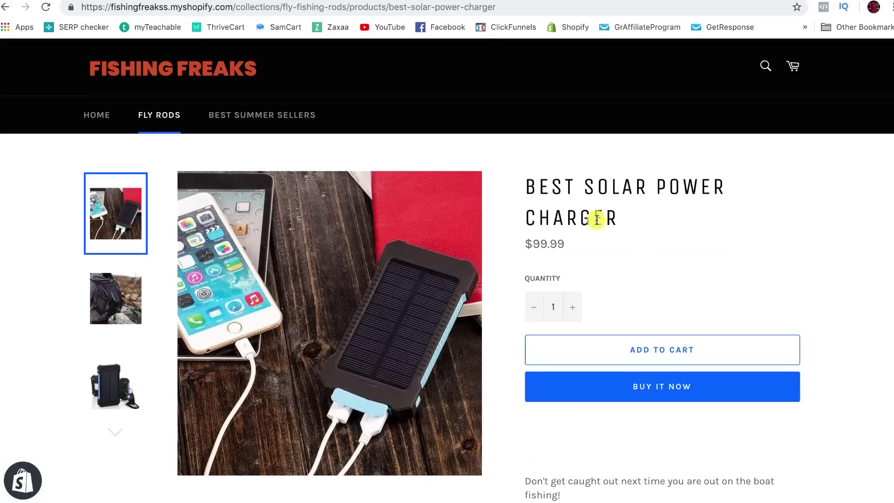
pyautogui.scroll(-10, 523, 266)
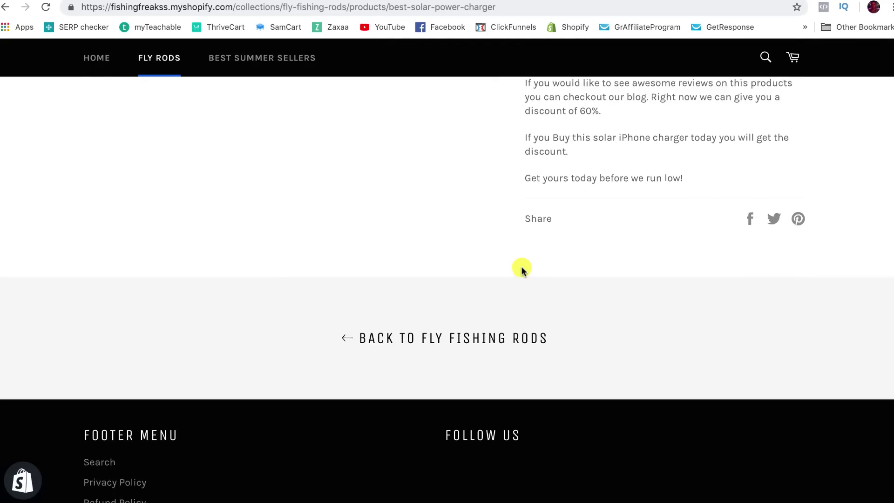
pyautogui.scroll(4, 523, 265)
pyautogui.scroll(5, 524, 256)
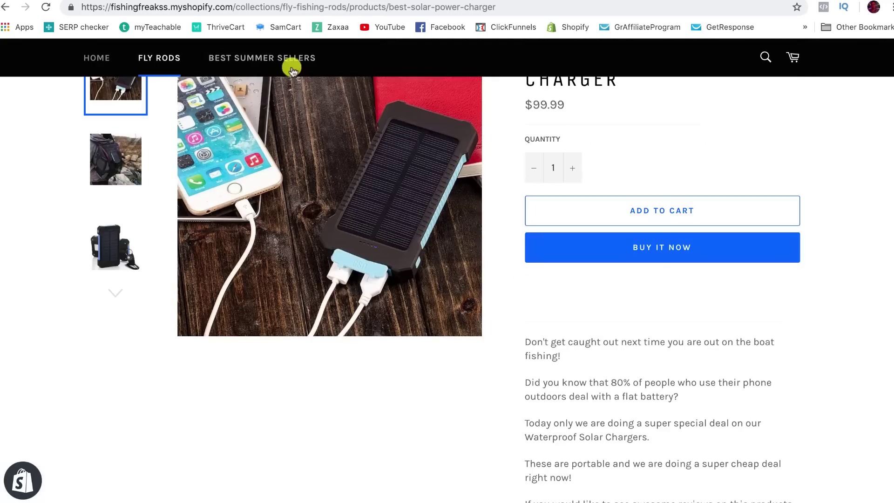
pyautogui.click(526, 0)
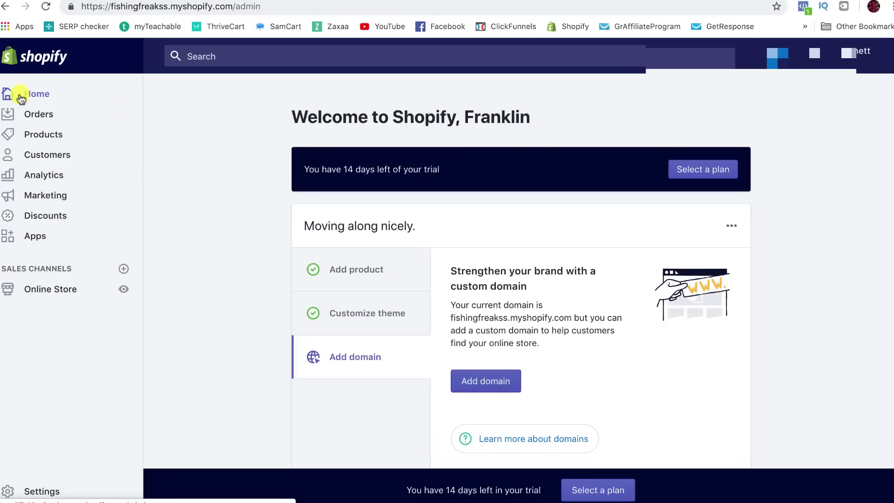
# Step: Check the admin Apps page listing Oberlo, then visit the Shopify App Store
pyautogui.click(30, 237)
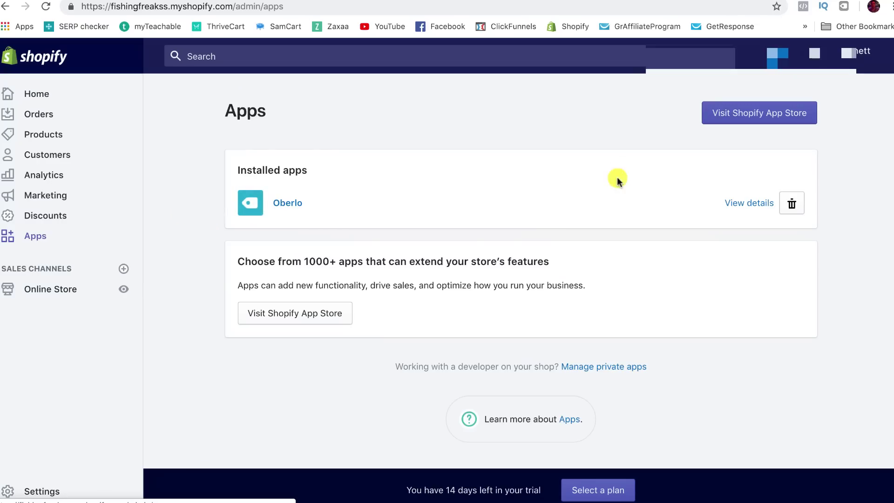
pyautogui.click(727, 117)
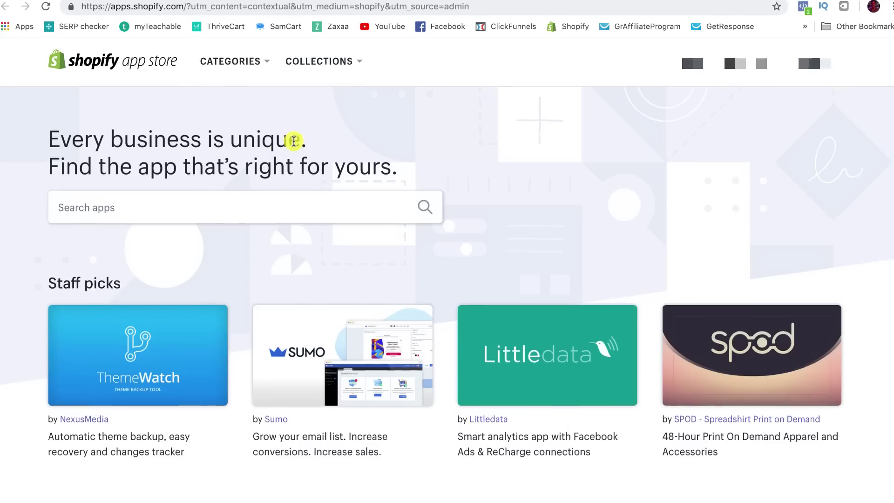
# Step: Add the Oberlo app to the store from its App Store listing
pyautogui.scroll(-4, 282, 144)
pyautogui.scroll(-7, 295, 145)
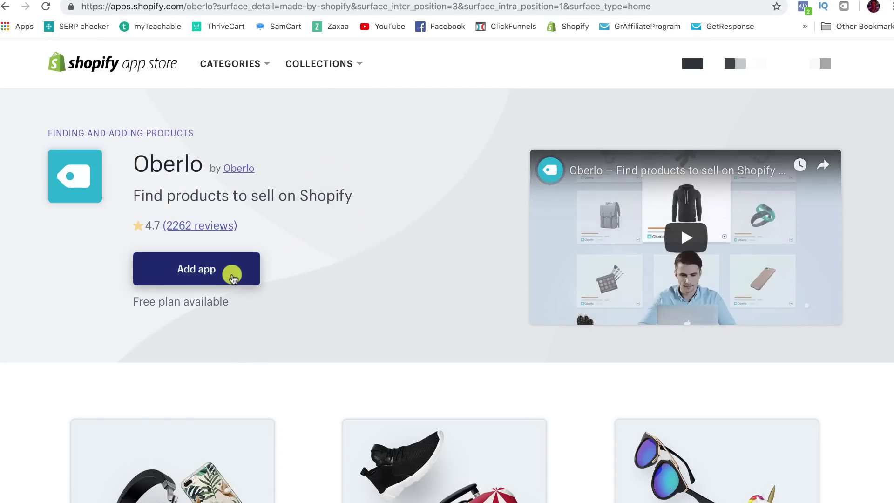
pyautogui.click(233, 276)
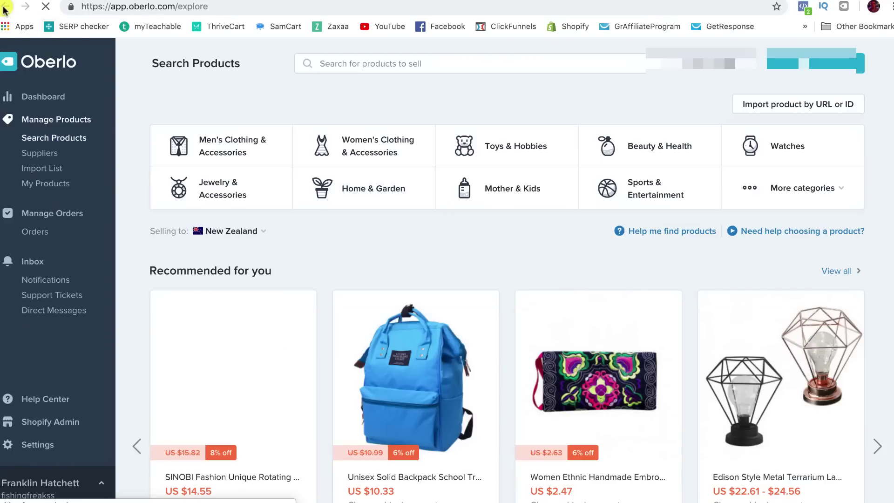
# Step: Return to the Oberlo listing and open the Oberlo AliExpress Product Importer extension popup
pyautogui.click(5, 7)
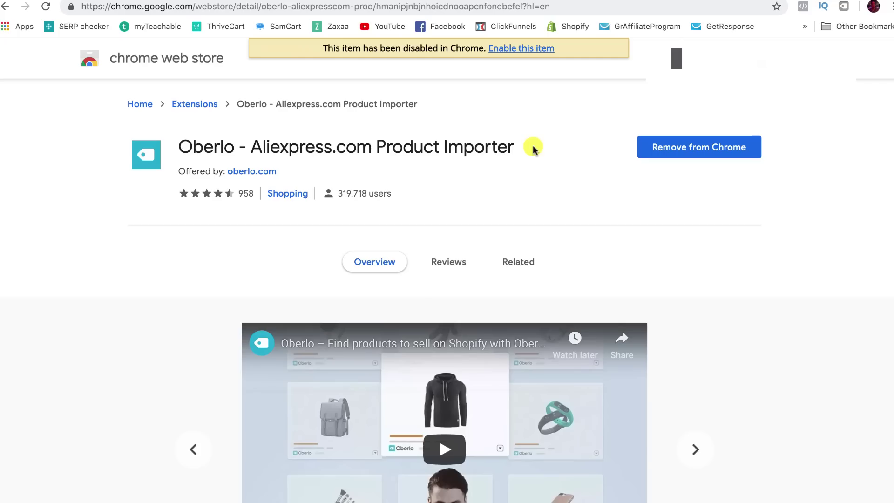
pyautogui.click(844, 8)
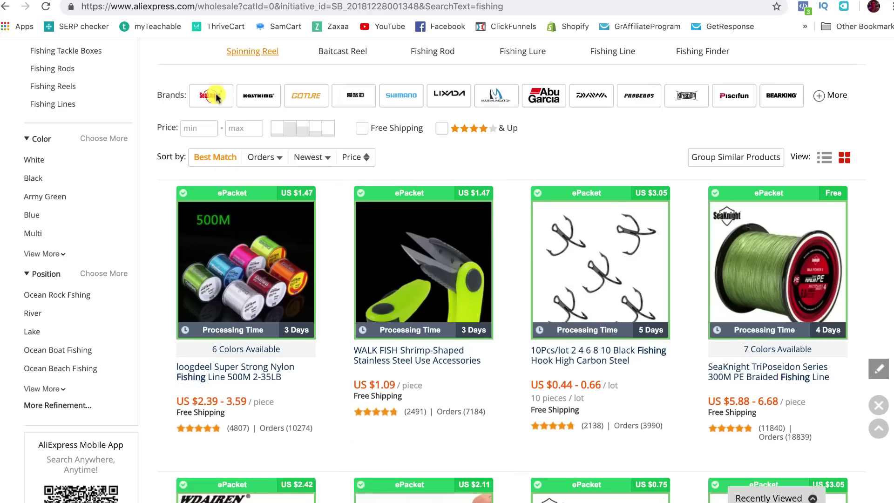
# Step: Navigate back from the AliExpress fishing results toward the Shopify Apps page
pyautogui.scroll(4, 181, 96)
pyautogui.click(9, 7)
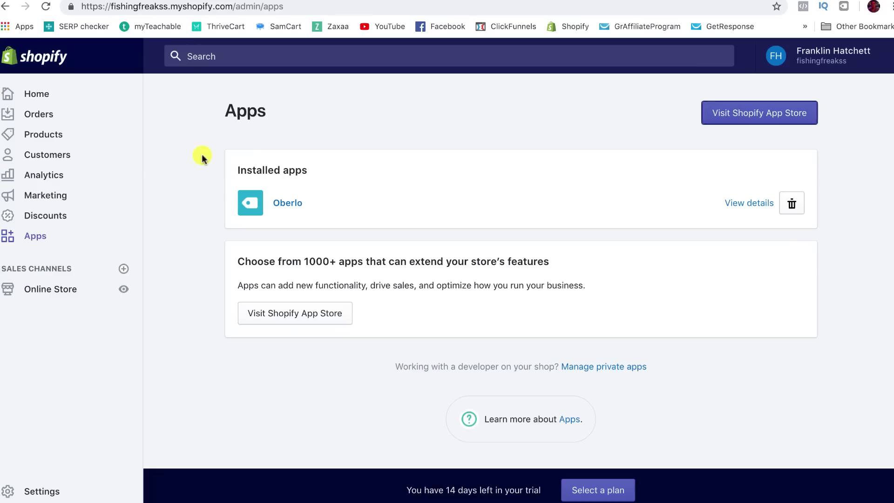
# Step: In Oberlo, check the SINOBI watch's shipping methods and costs to the United States
pyautogui.click(286, 204)
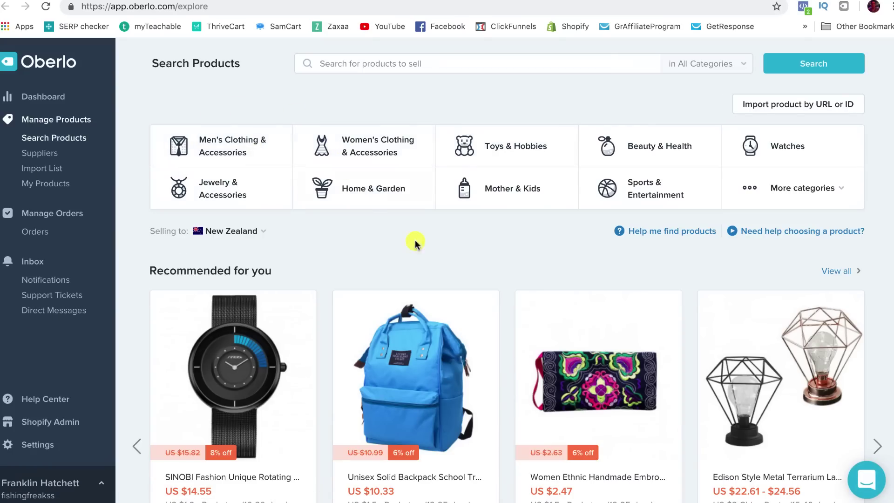
pyautogui.scroll(-4, 359, 214)
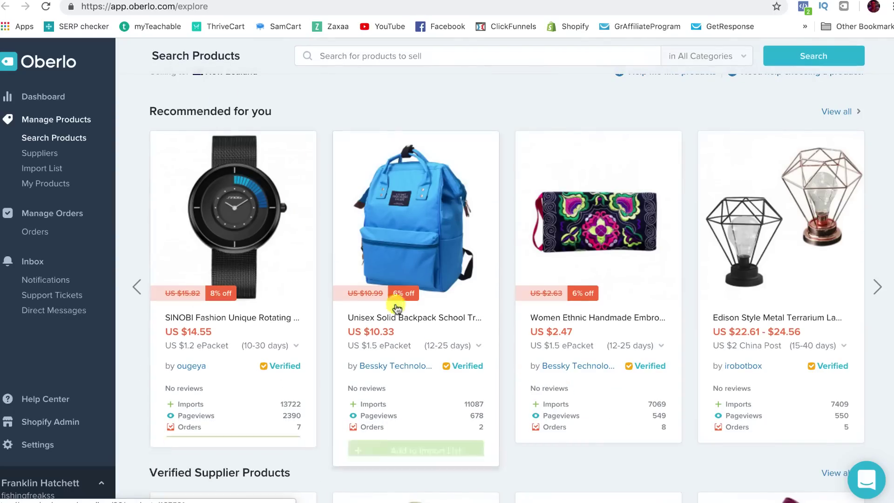
pyautogui.scroll(-1, 228, 343)
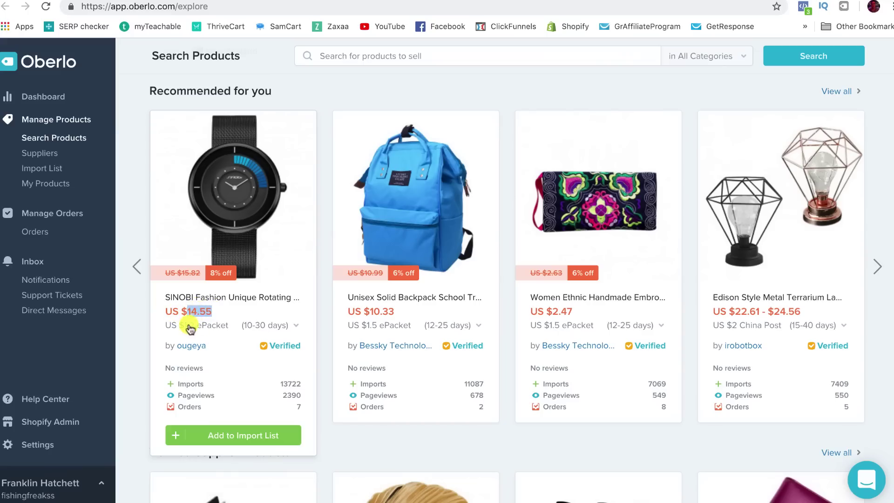
pyautogui.click(191, 329)
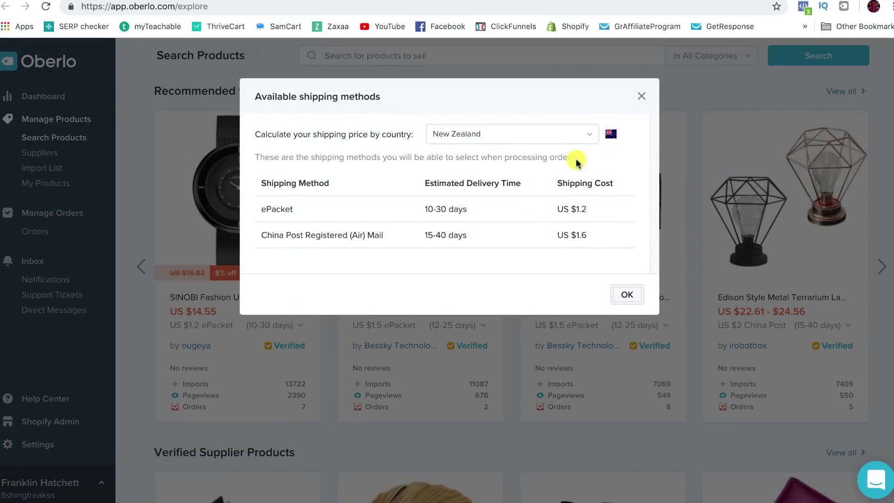
pyautogui.click(511, 135)
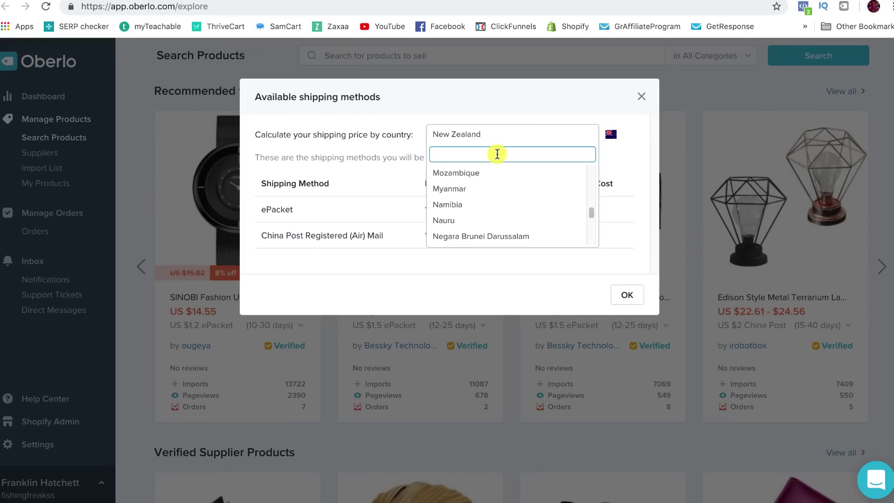
pyautogui.write('unit')
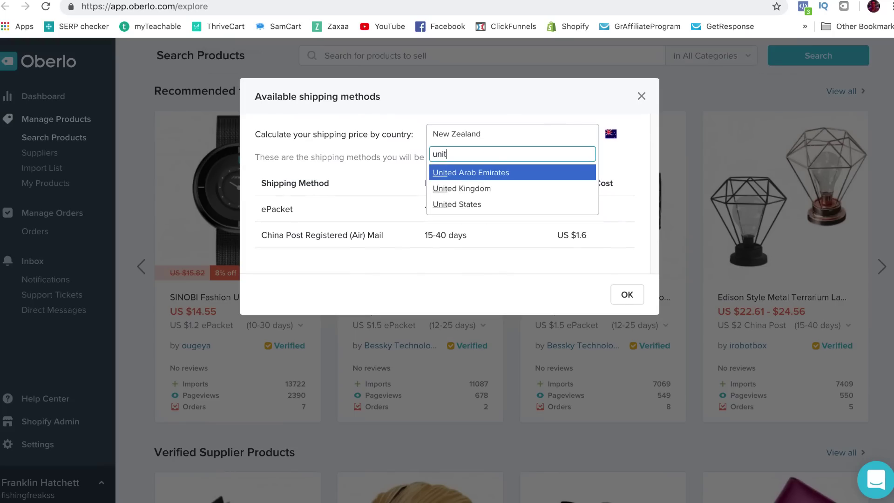
pyautogui.click(463, 203)
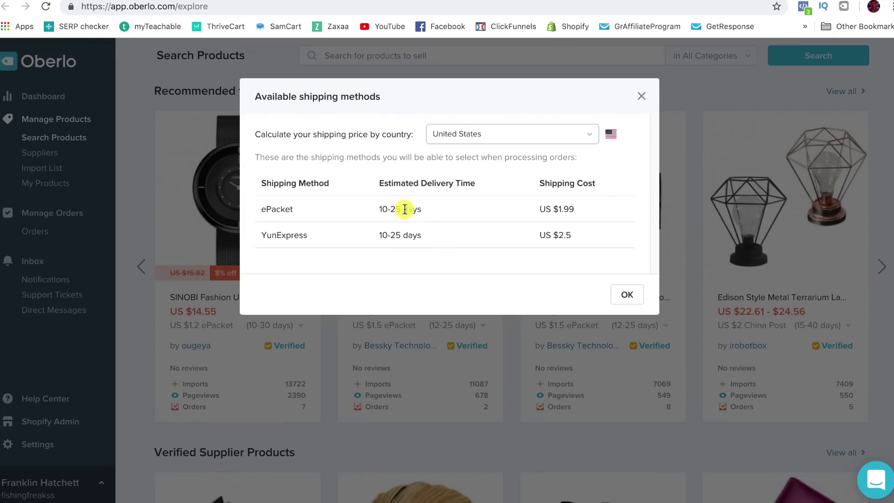
pyautogui.click(642, 96)
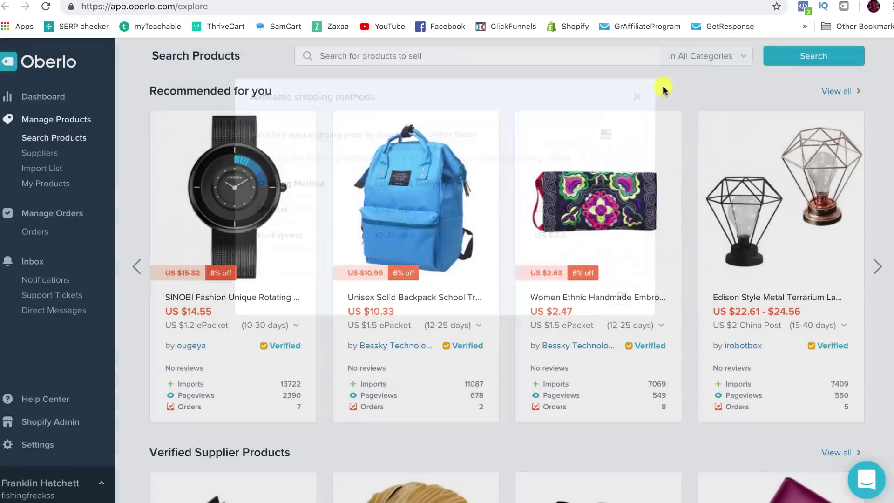
# Step: Browse the Search Products page's categories and recommended supplier items
pyautogui.moveTo(719, 254)
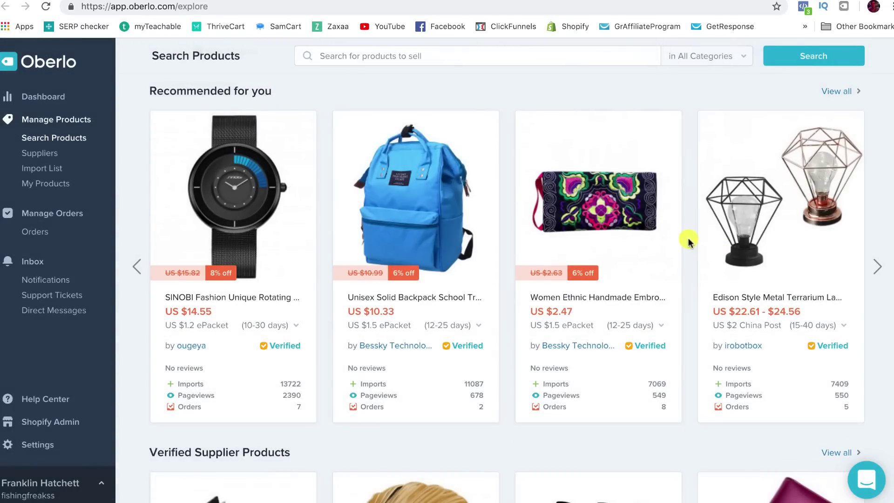
pyautogui.moveTo(469, 270)
pyautogui.scroll(-8, 469, 268)
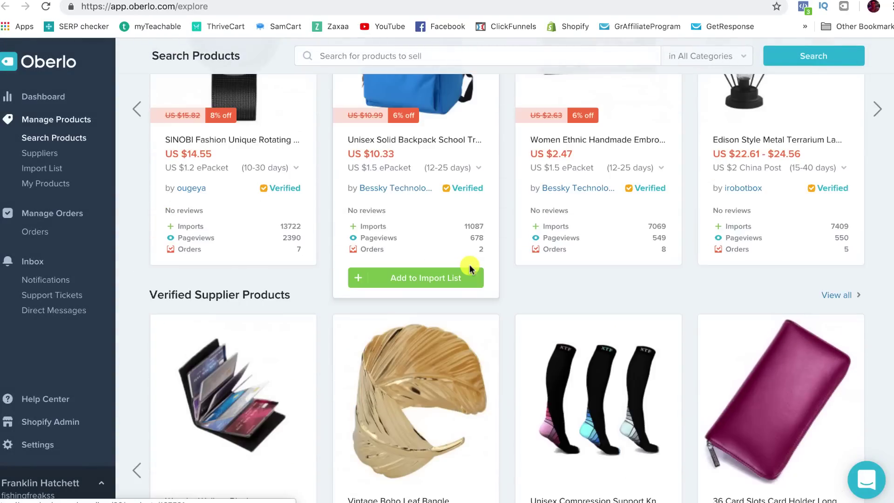
pyautogui.scroll(-9, 419, 242)
pyautogui.scroll(-8, 379, 205)
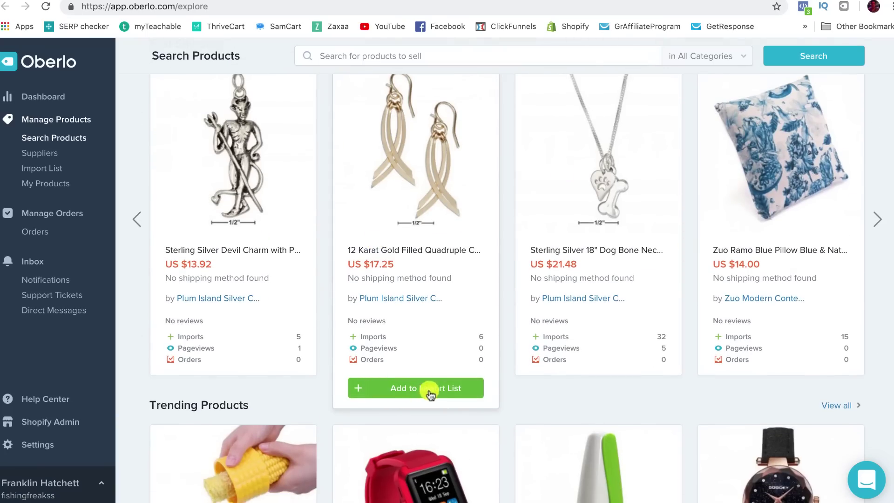
pyautogui.scroll(20, 484, 354)
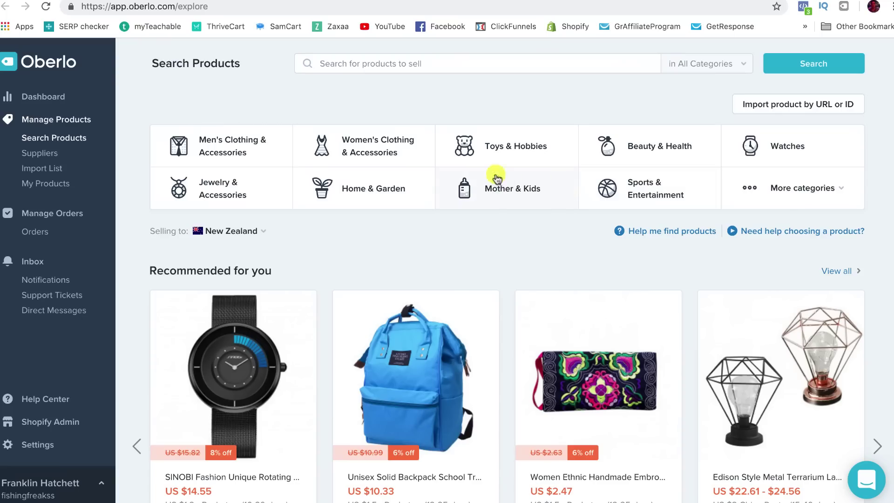
# Step: Browse the Oberlo Suppliers directory with item counts, warehouses and shipping times
pyautogui.click(42, 154)
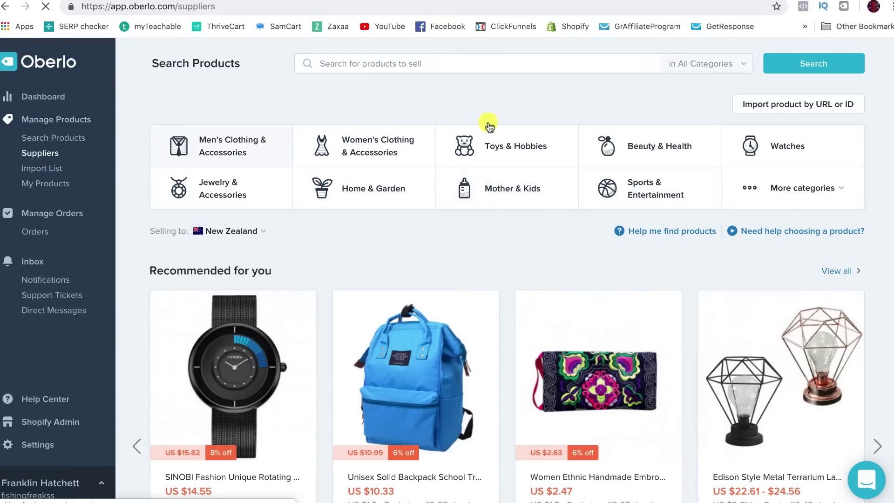
pyautogui.scroll(-4, 397, 150)
pyautogui.scroll(4, 419, 154)
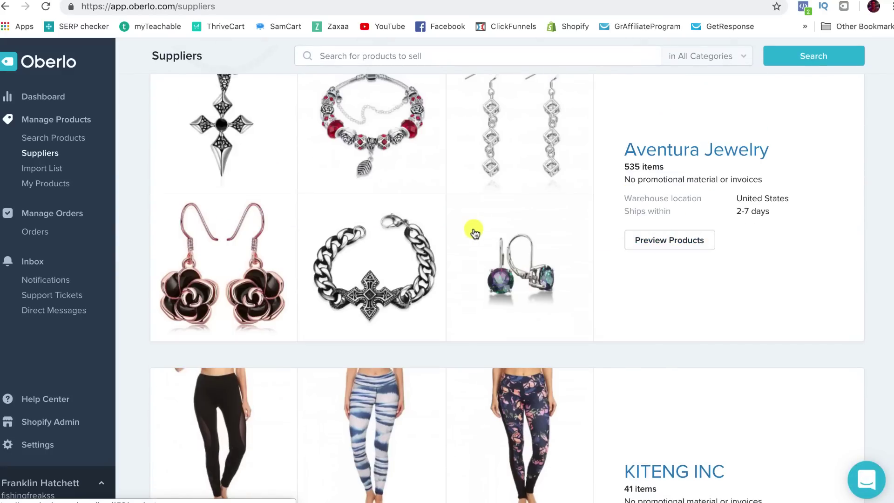
pyautogui.scroll(-7, 475, 232)
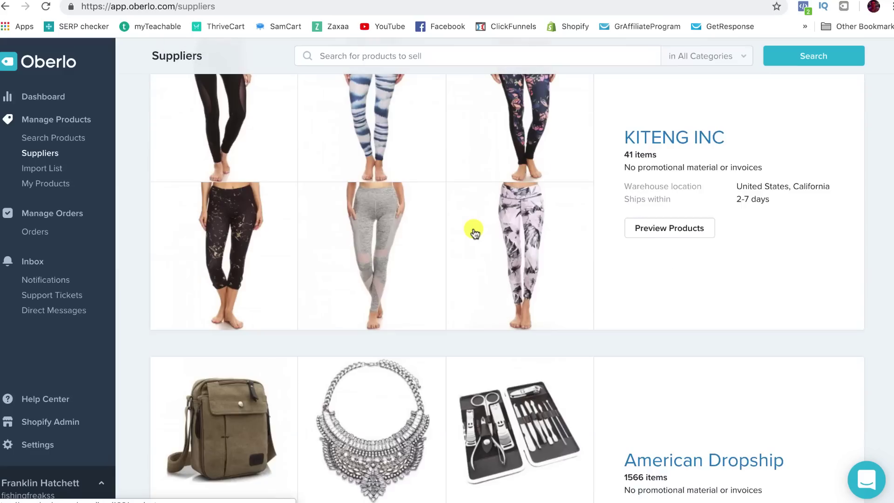
pyautogui.scroll(-10, 475, 231)
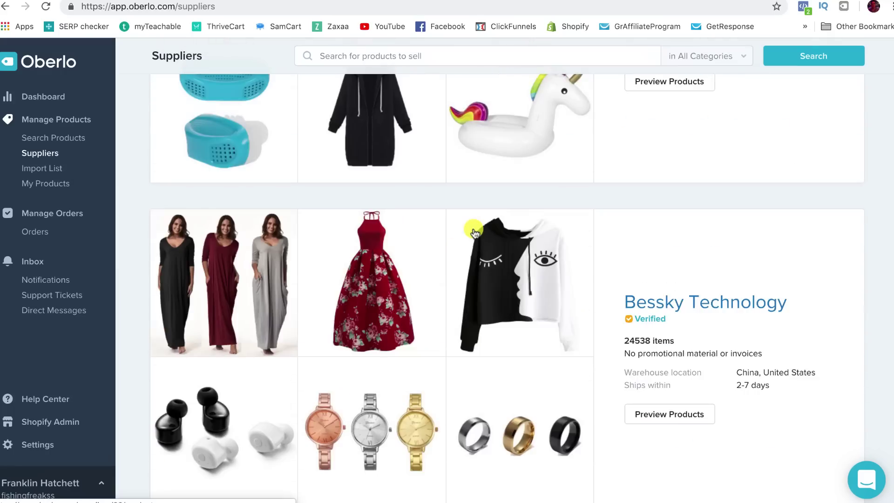
pyautogui.scroll(2, 472, 238)
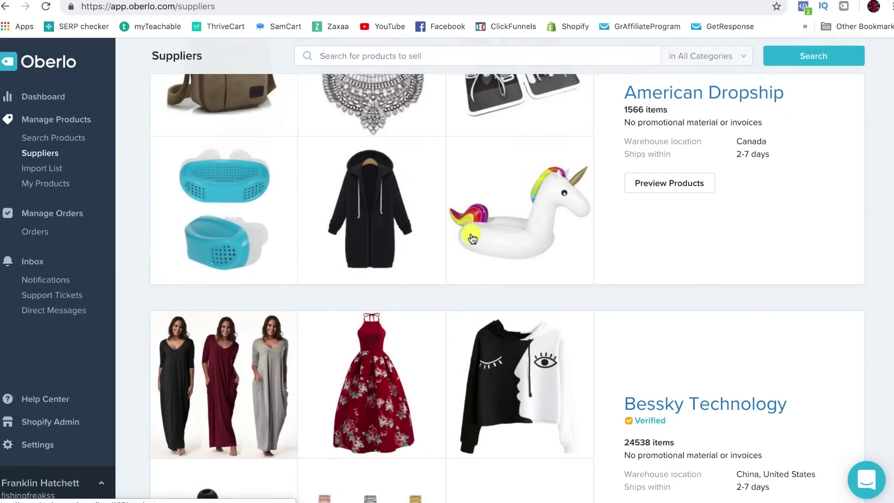
pyautogui.scroll(1, 472, 239)
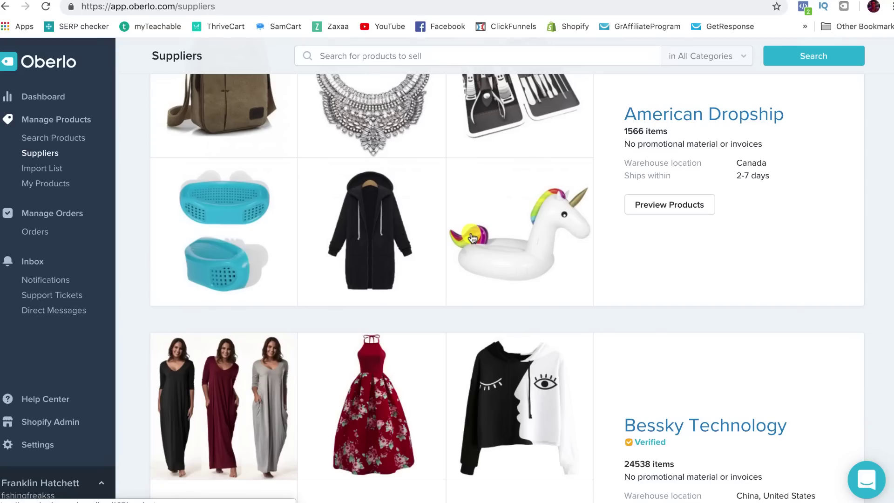
# Step: Open American Dropship's product catalogue in a new tab and browse it
pyautogui.rightClick(668, 205)
pyautogui.click(673, 209)
pyautogui.scroll(-4, 462, 163)
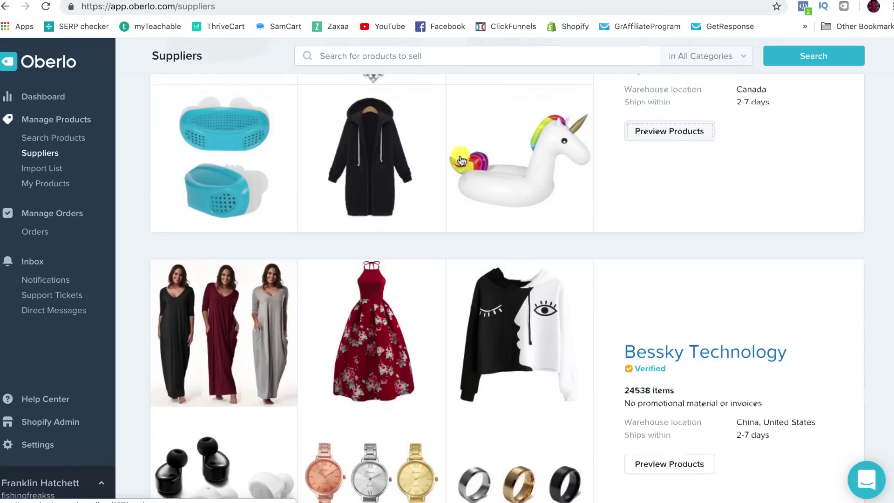
pyautogui.scroll(-4, 323, 214)
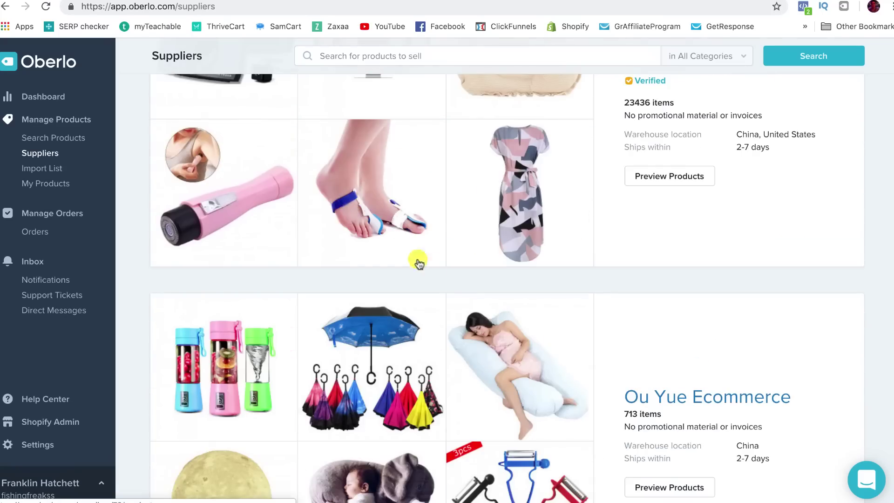
pyautogui.scroll(-10, 419, 260)
pyautogui.scroll(-3, 361, 234)
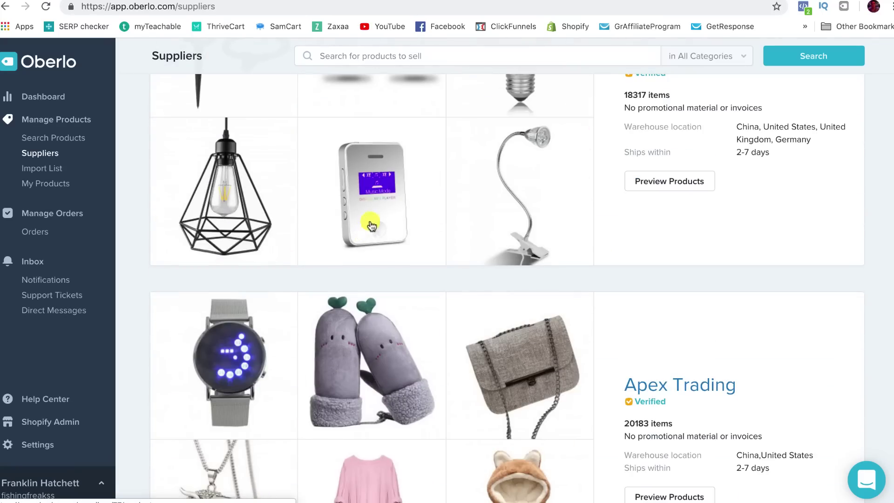
pyautogui.hotkey('ctrl', 'Tab')
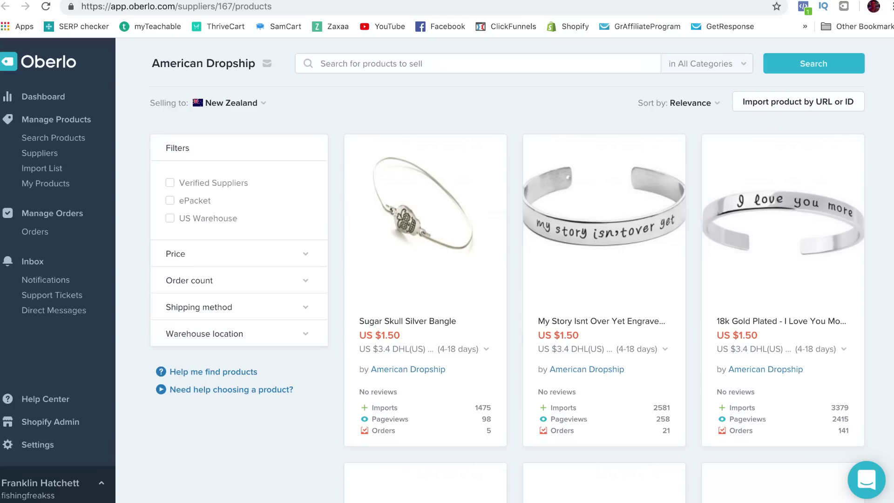
pyautogui.scroll(-5, 340, 185)
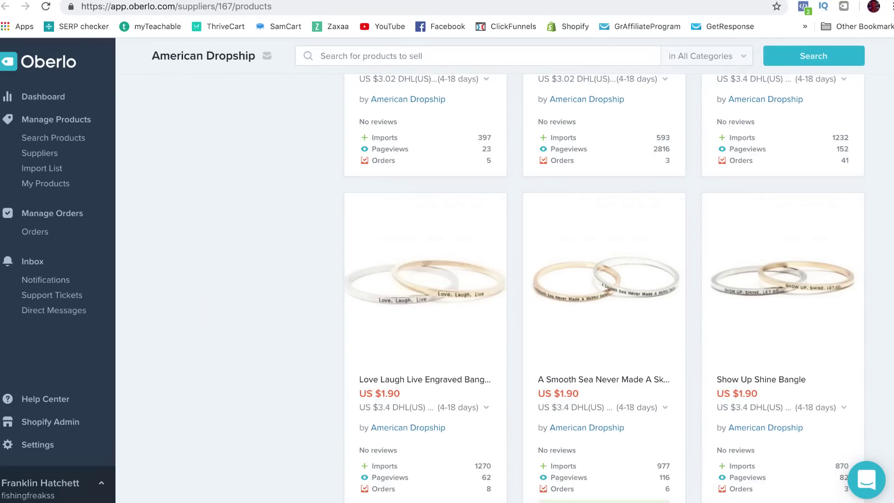
pyautogui.scroll(-20, 515, 163)
pyautogui.scroll(-15, 625, 201)
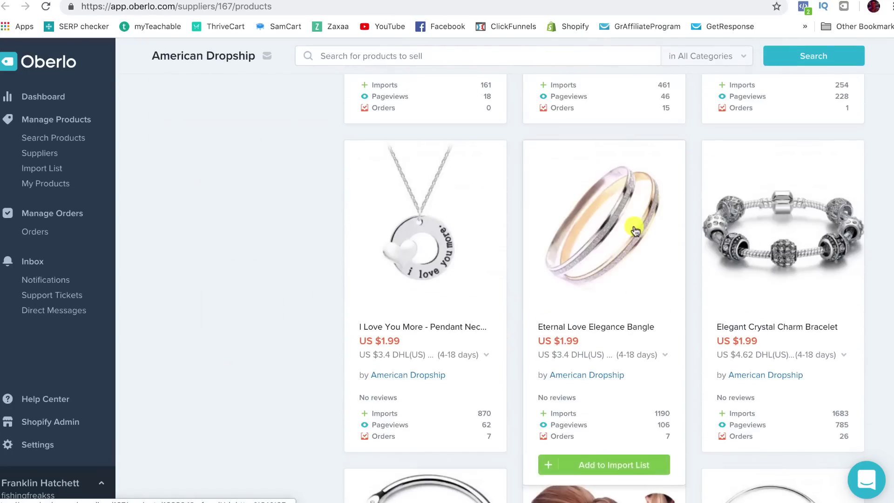
pyautogui.scroll(-7, 631, 231)
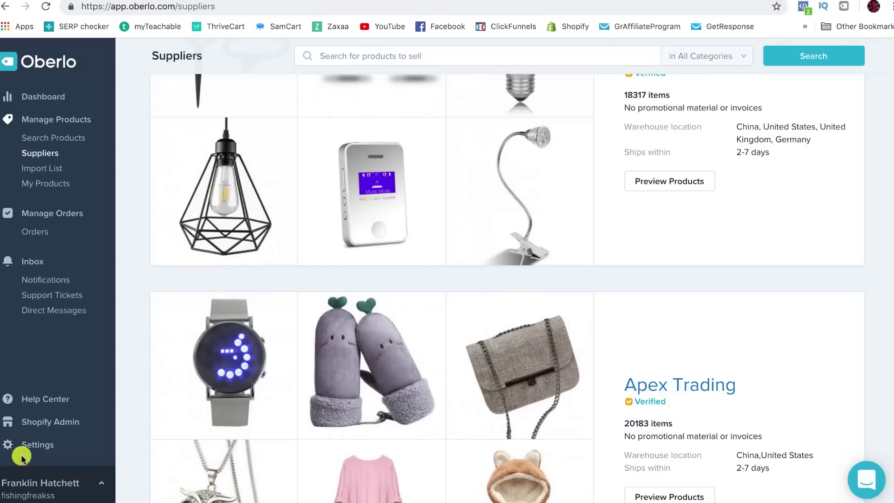
# Step: Confirm Oberlo's My Products list is empty, reopen the Oberlo dashboard, then switch to AliExpress
pyautogui.click(30, 182)
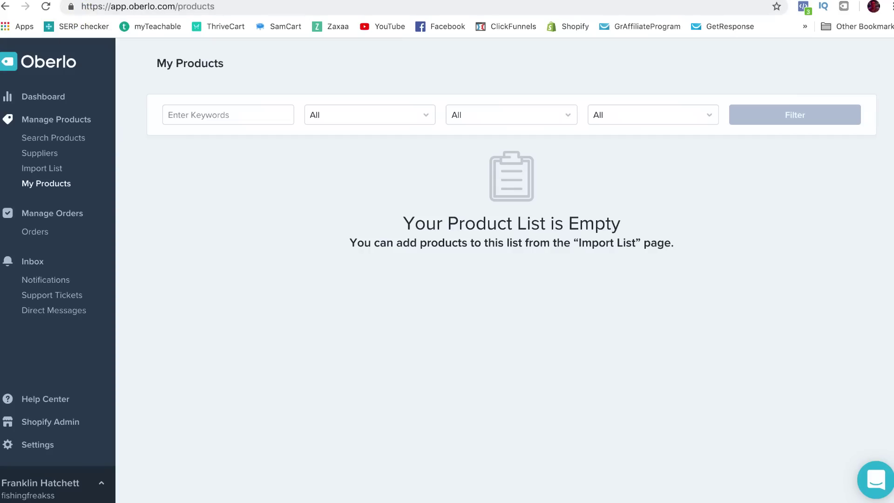
pyautogui.click(35, 95)
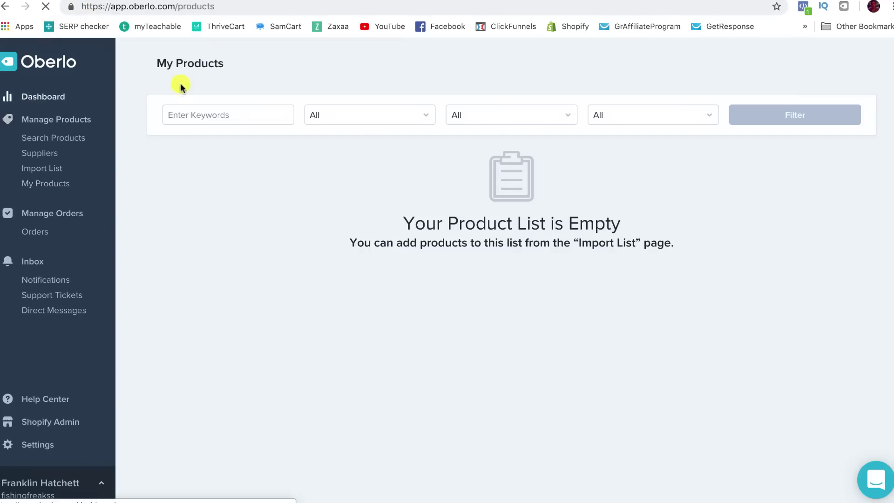
pyautogui.hotkey('ctrl', 'Tab')
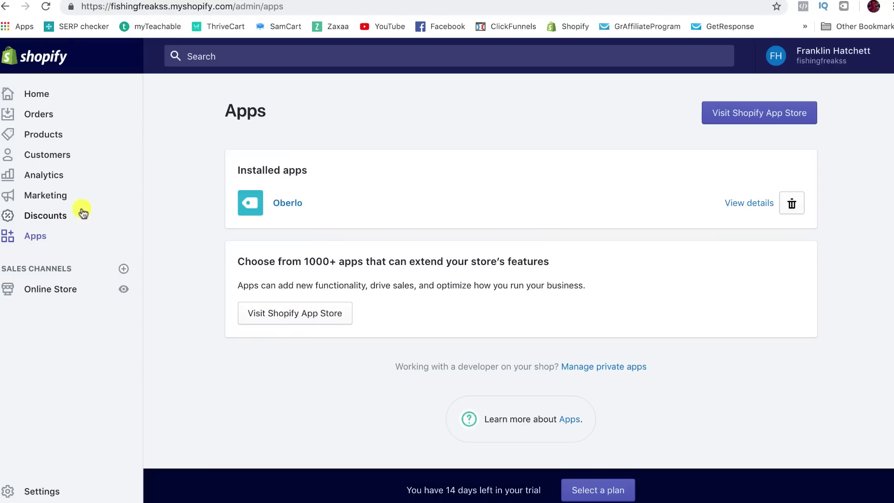
pyautogui.click(289, 204)
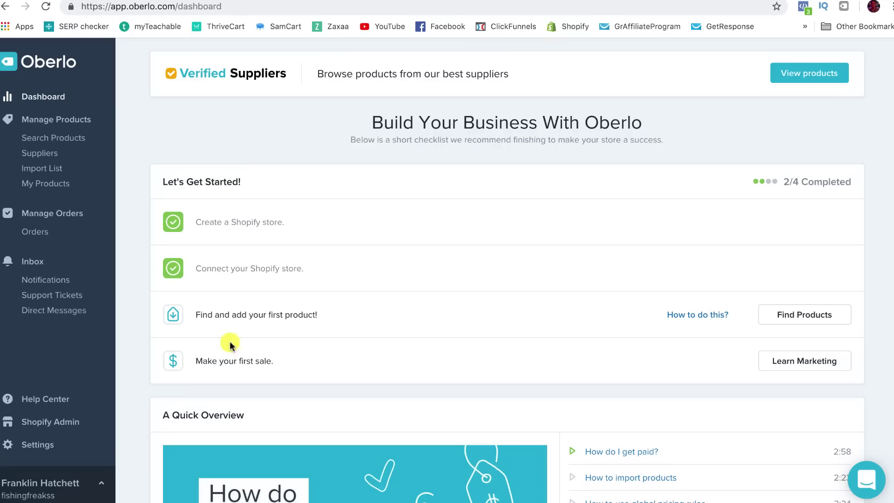
pyautogui.scroll(-4, 268, 179)
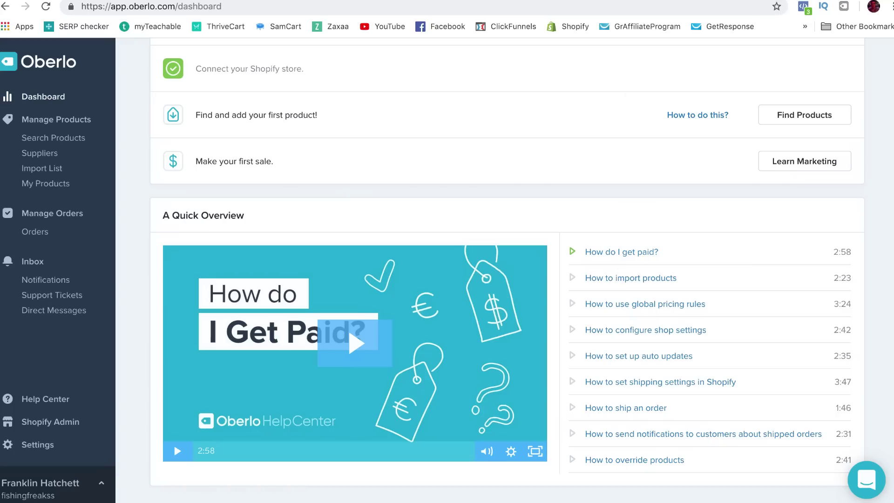
pyautogui.click(745, 1)
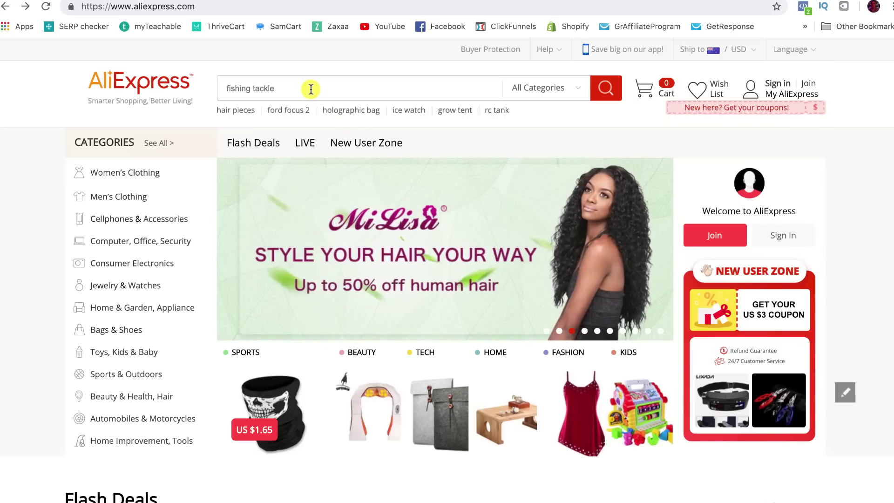
# Step: Search AliExpress for 'fishing' and sort the results by number of orders
pyautogui.click(311, 89)
pyautogui.write('fishing')
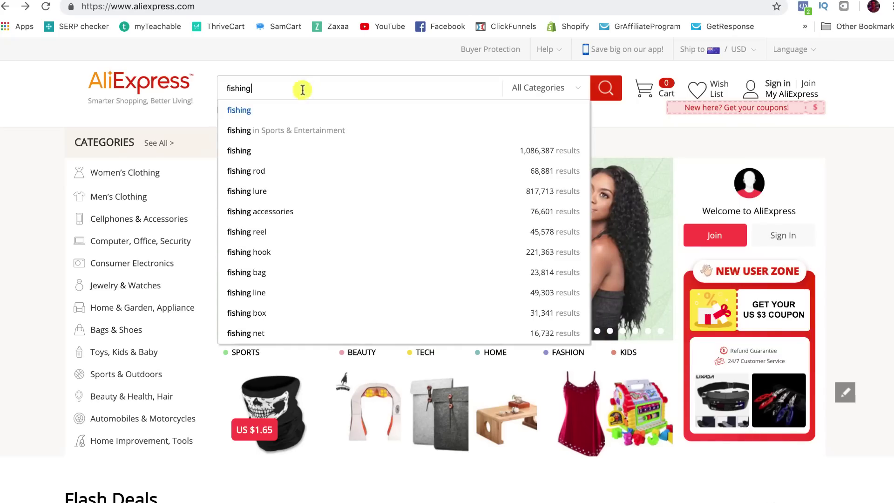
pyautogui.click(285, 110)
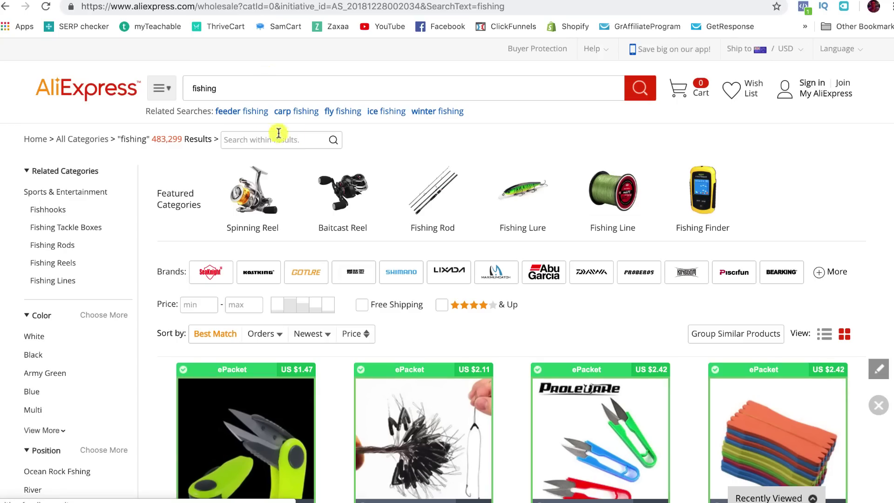
pyautogui.scroll(-4, 268, 140)
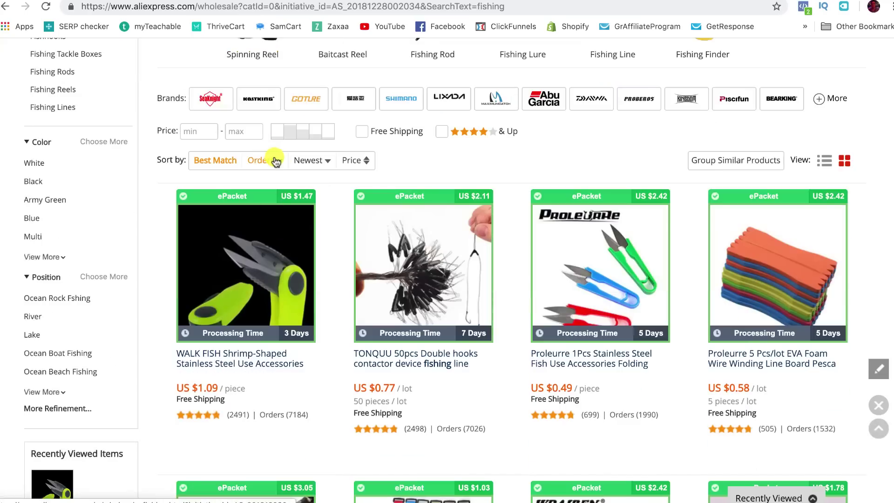
pyautogui.click(276, 161)
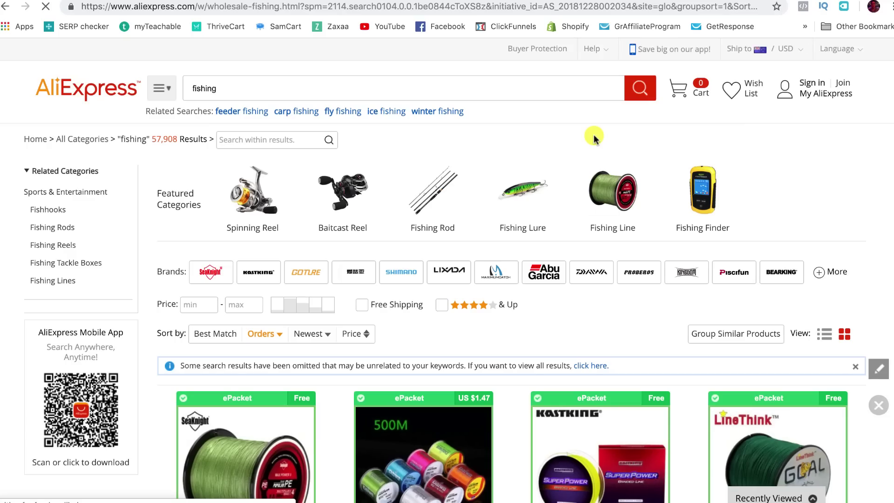
pyautogui.scroll(-2, 594, 136)
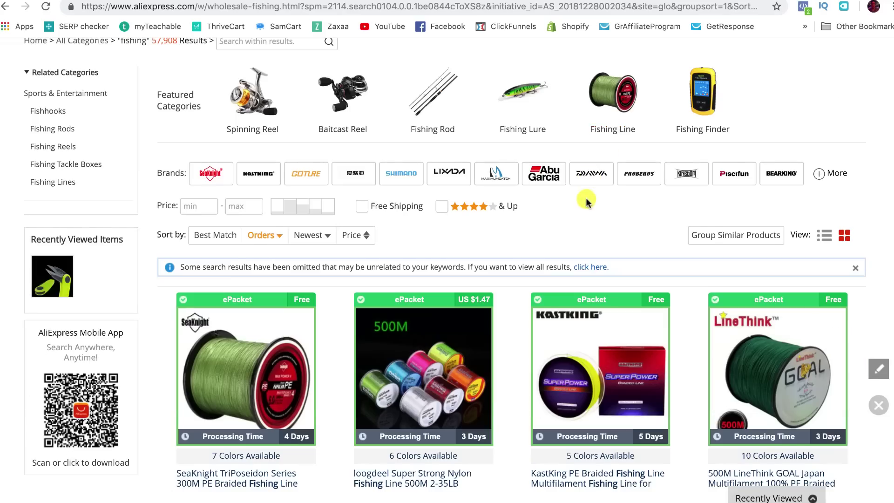
pyautogui.scroll(-1, 586, 197)
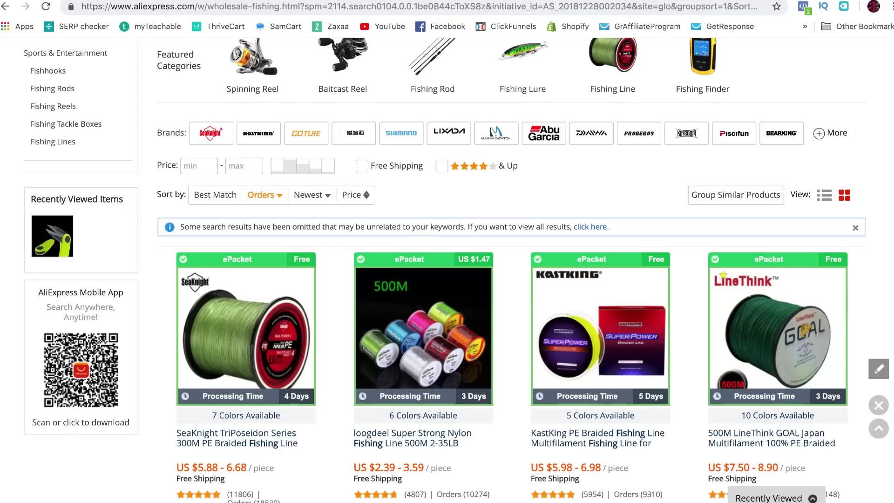
# Step: Browse the order-ranked fishing best sellers, from about 6,200 down to 3,000 orders
pyautogui.click(186, 0)
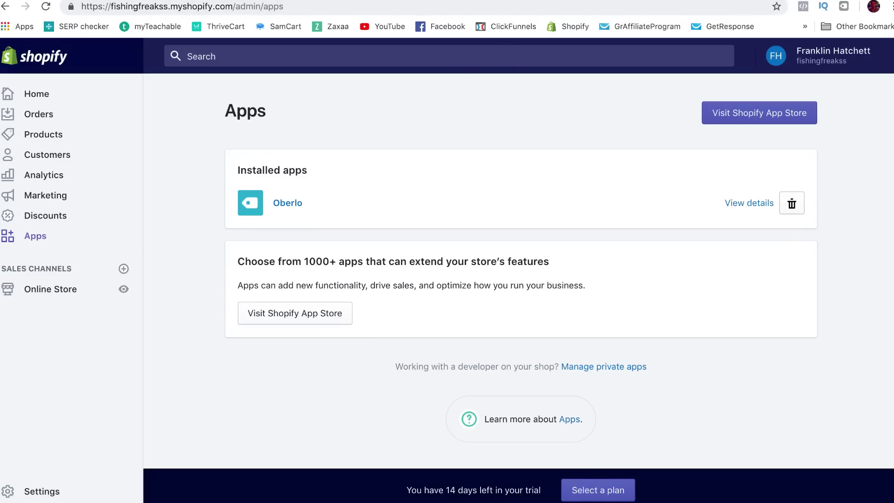
pyautogui.click(93, 0)
pyautogui.scroll(-7, 395, 176)
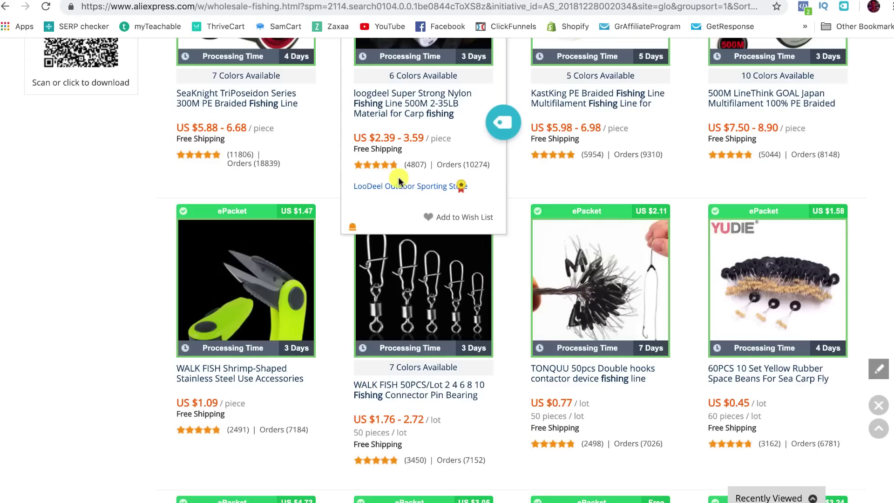
pyautogui.scroll(-10, 398, 177)
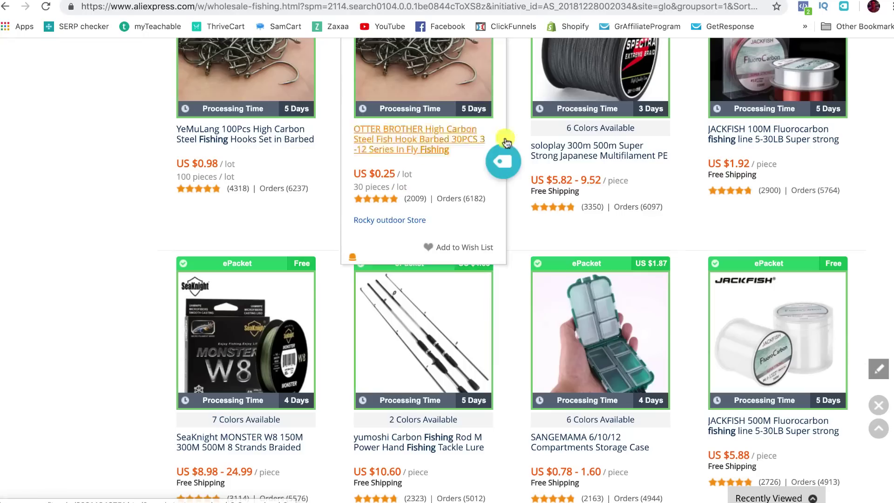
pyautogui.scroll(-4, 114, 237)
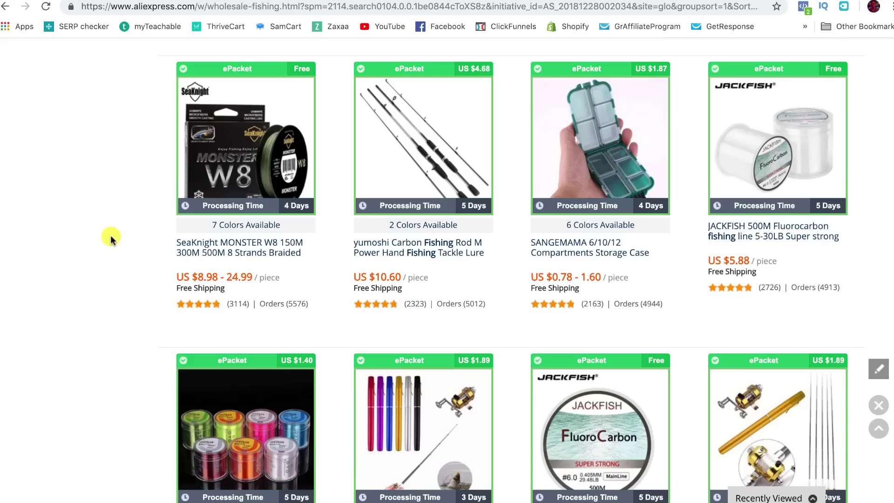
pyautogui.scroll(-6, 239, 130)
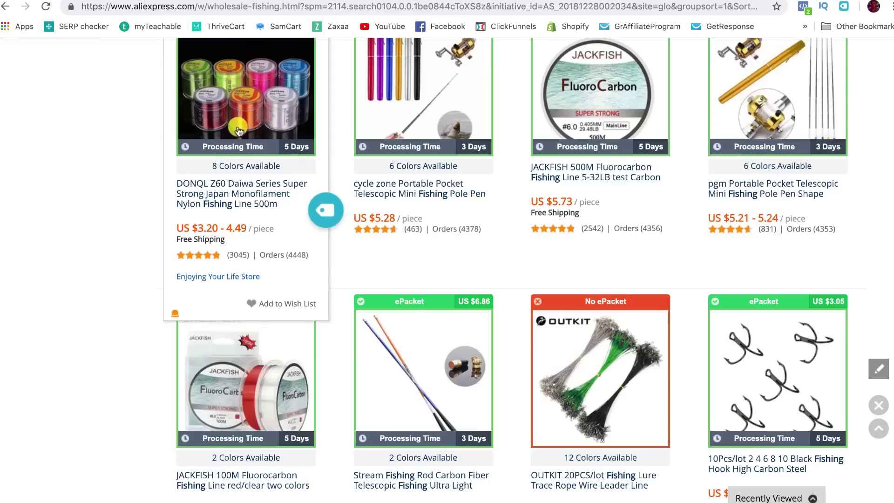
pyautogui.scroll(-10, 239, 130)
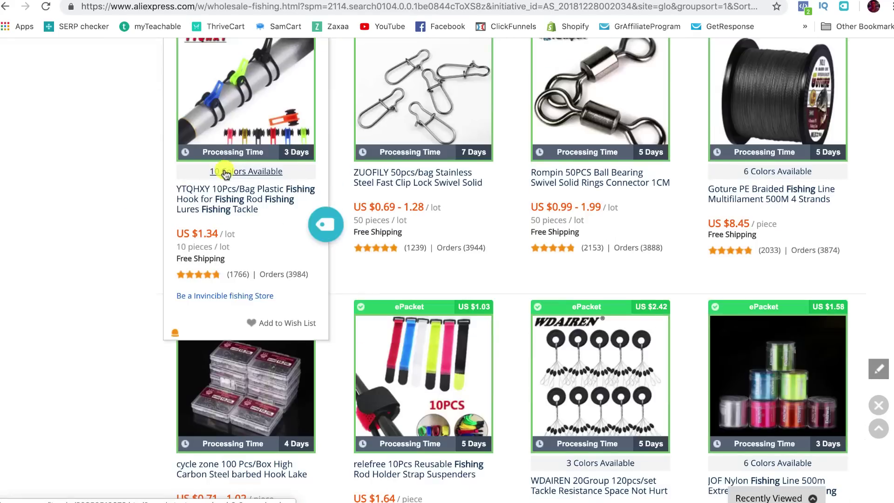
pyautogui.scroll(-5, 226, 174)
pyautogui.scroll(-5, 226, 177)
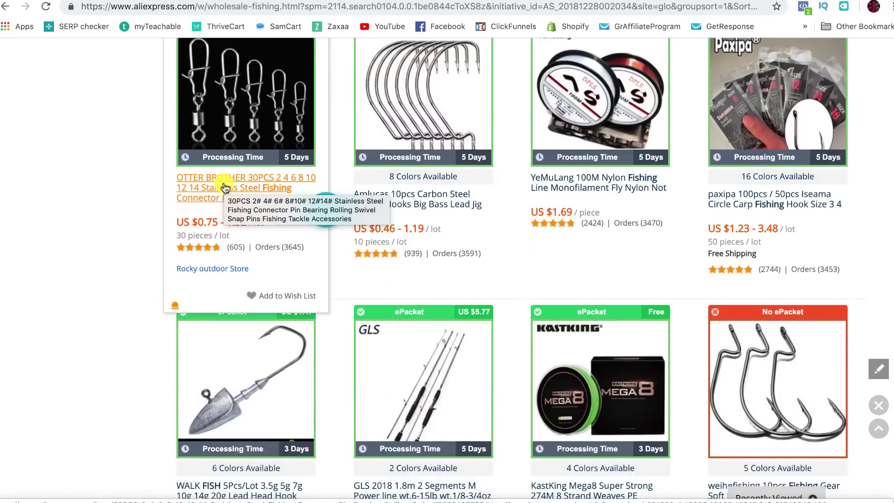
pyautogui.scroll(-5, 225, 178)
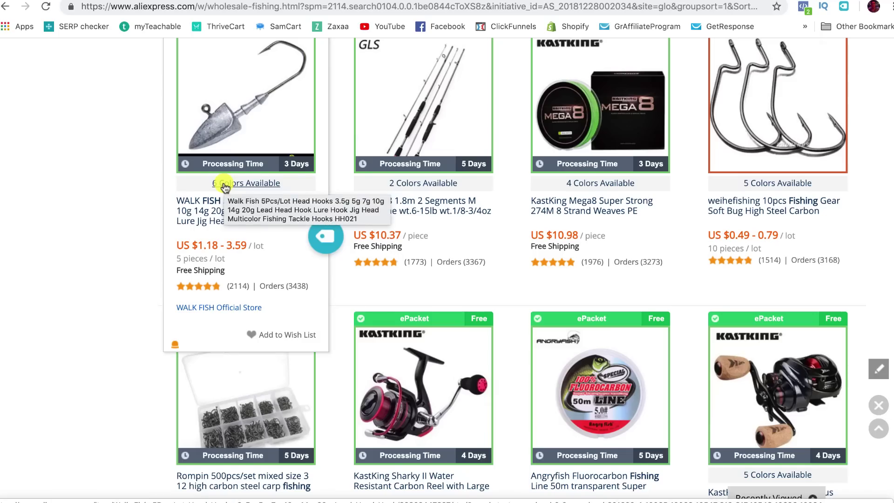
pyautogui.scroll(-3, 225, 187)
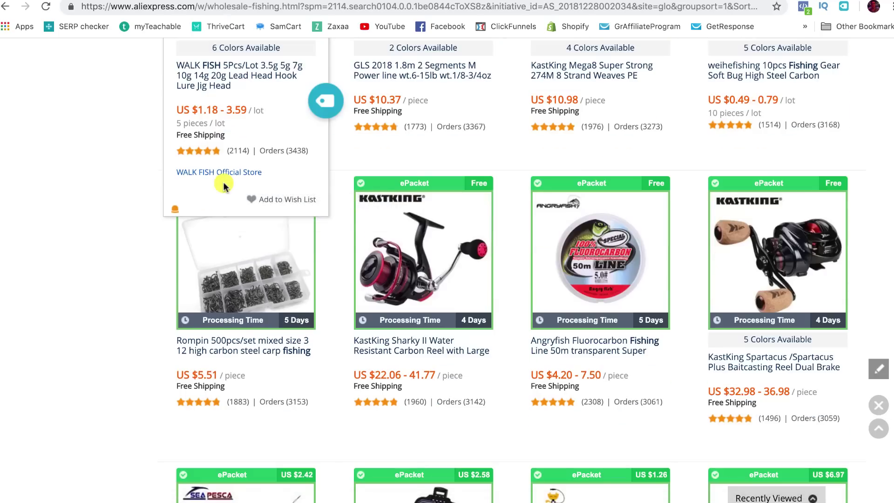
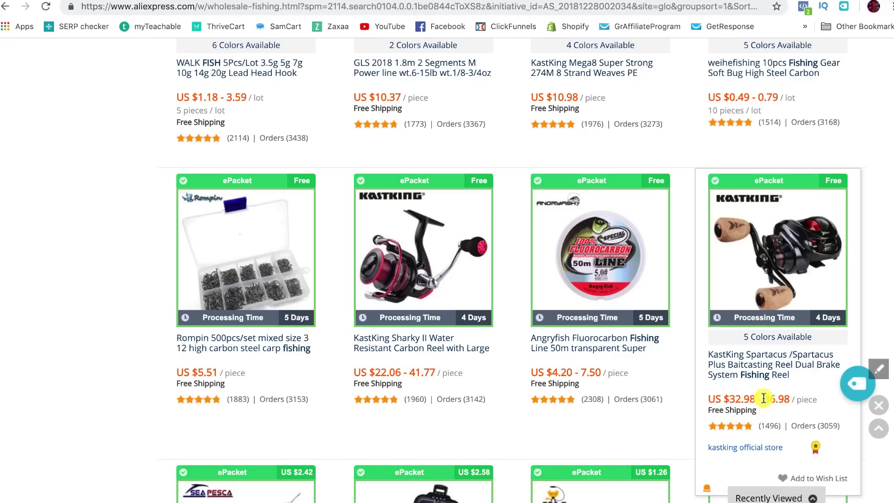
# Step: Open the kastking official store, seller of the Spartacus reel, in a new browser tab
pyautogui.scroll(-2, 745, 345)
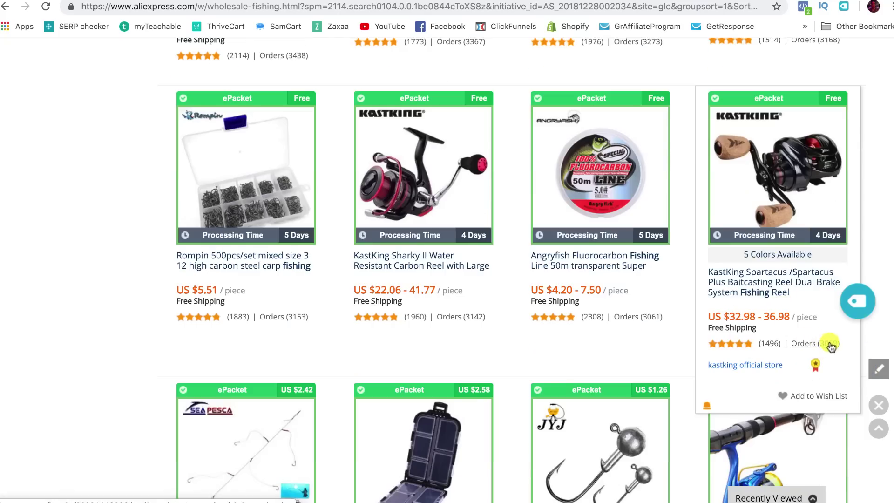
pyautogui.rightClick(744, 368)
pyautogui.click(755, 366)
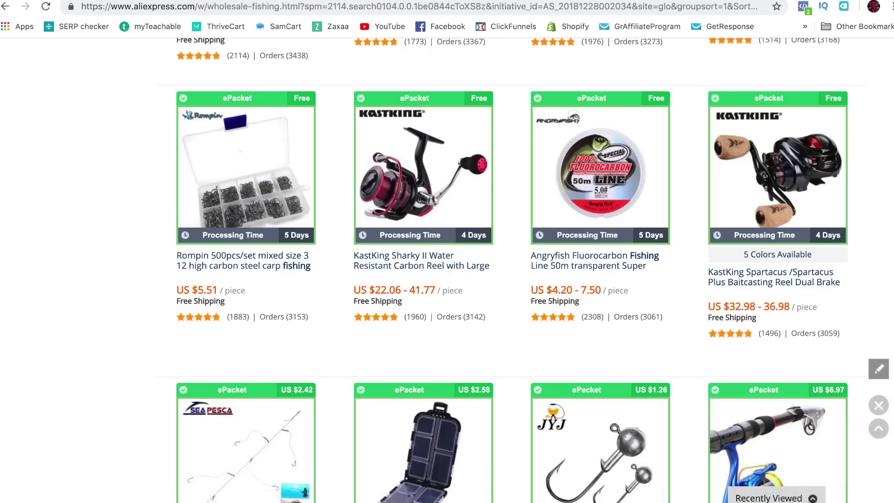
# Step: Go to the KastKing store tab and browse its Spinning Reel products
pyautogui.hotkey('ctrl', 'Tab')
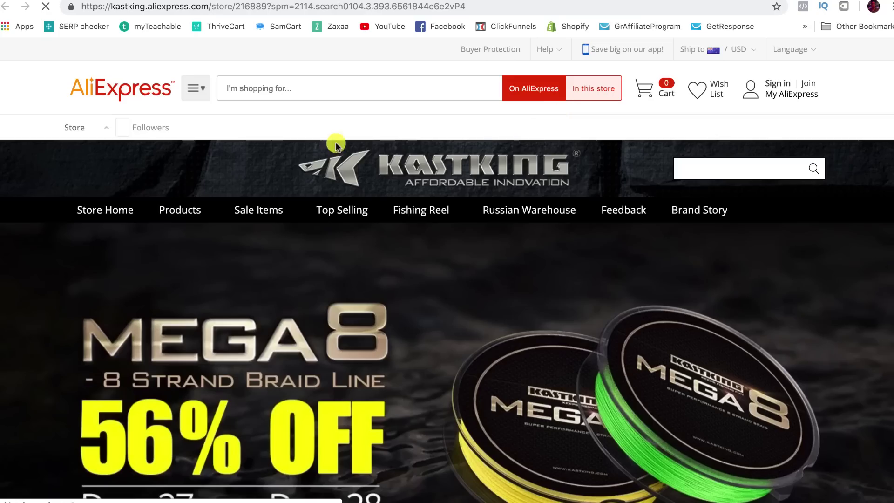
pyautogui.moveTo(212, 127)
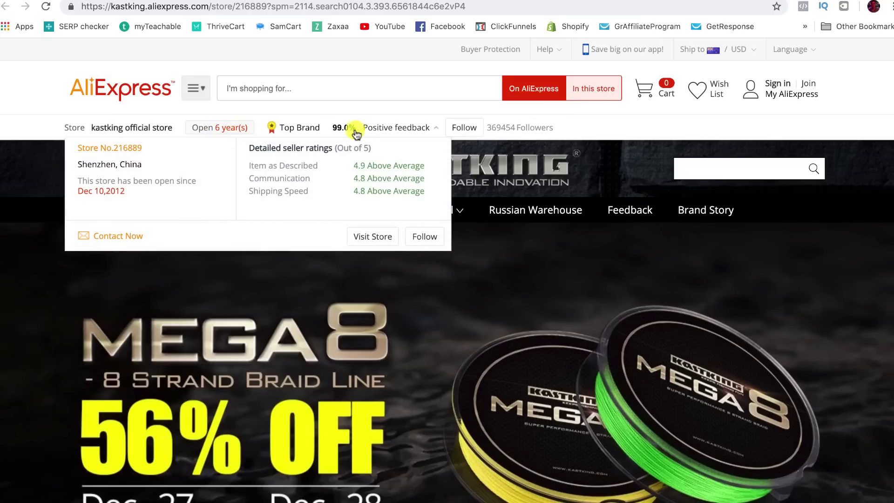
pyautogui.scroll(-5, 609, 235)
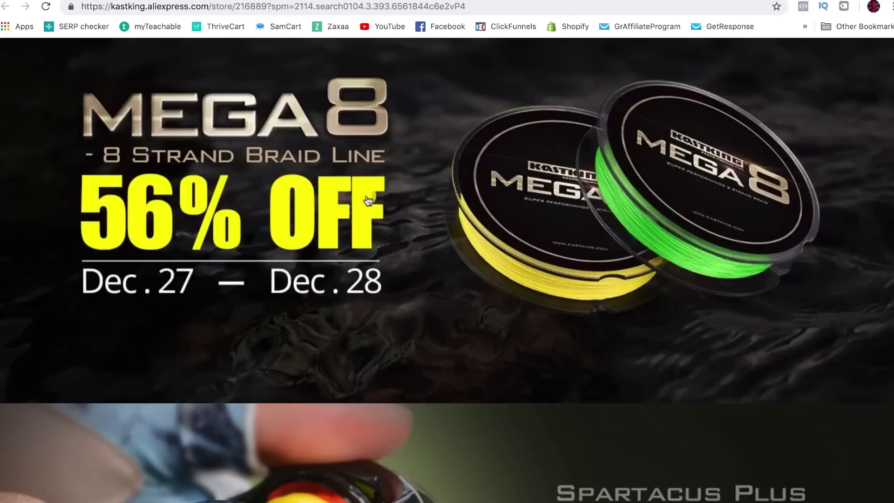
pyautogui.scroll(3, 373, 201)
pyautogui.moveTo(198, 99)
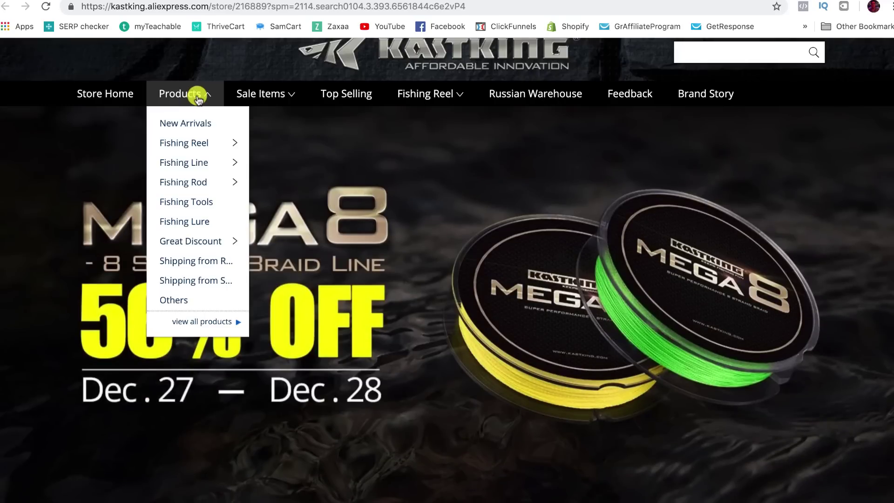
pyautogui.moveTo(191, 144)
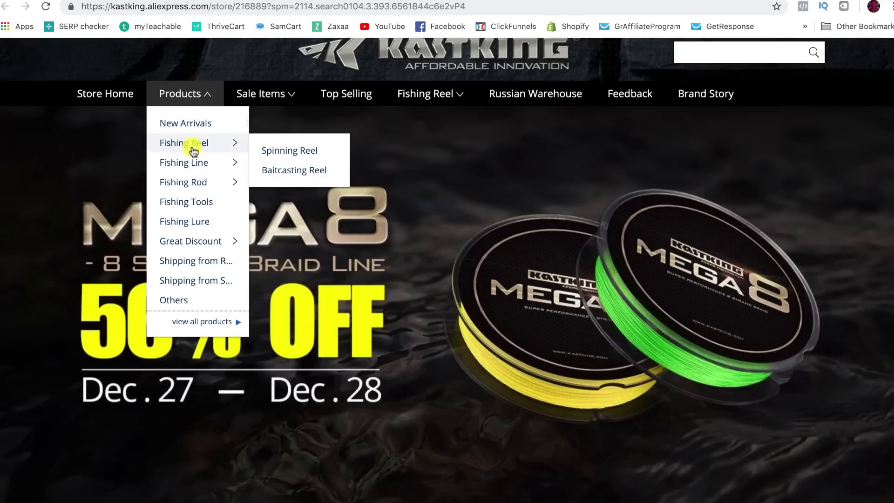
pyautogui.click(293, 149)
pyautogui.scroll(-6, 483, 172)
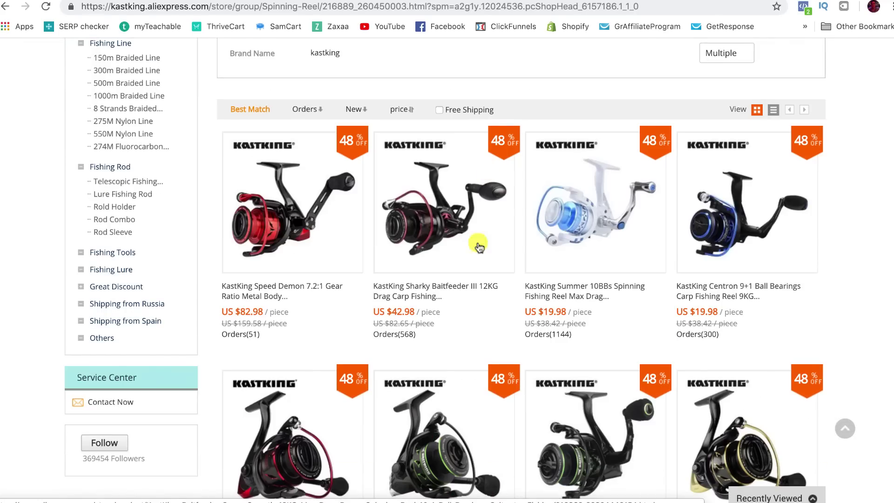
pyautogui.scroll(-20, 512, 244)
pyautogui.scroll(5, 473, 247)
pyautogui.scroll(14, 470, 246)
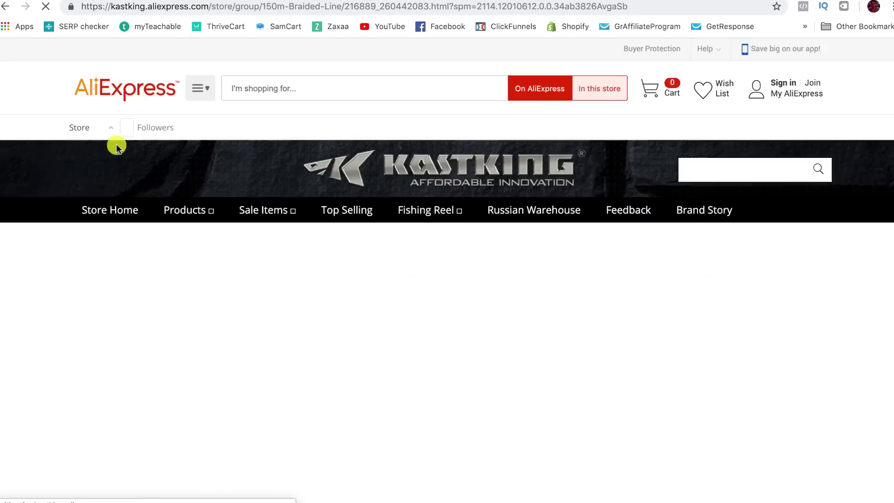
pyautogui.scroll(-4, 128, 187)
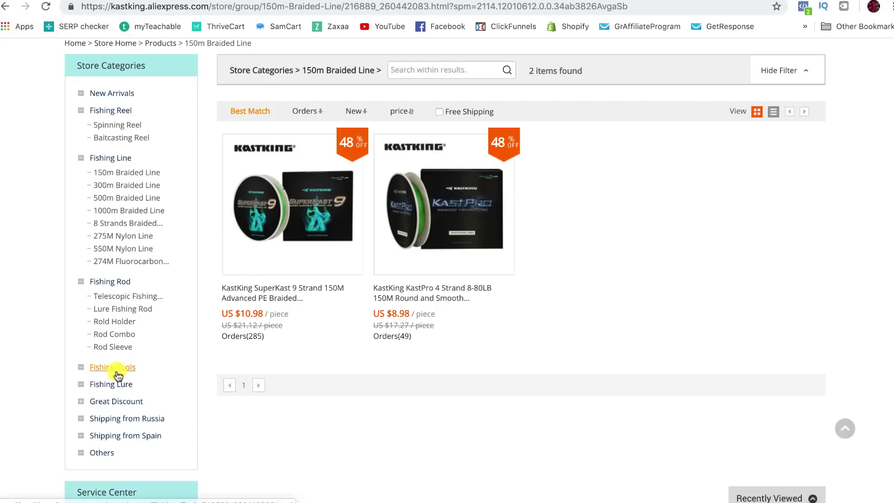
# Step: Browse the KastKing store's Fishing Tools category
pyautogui.click(123, 237)
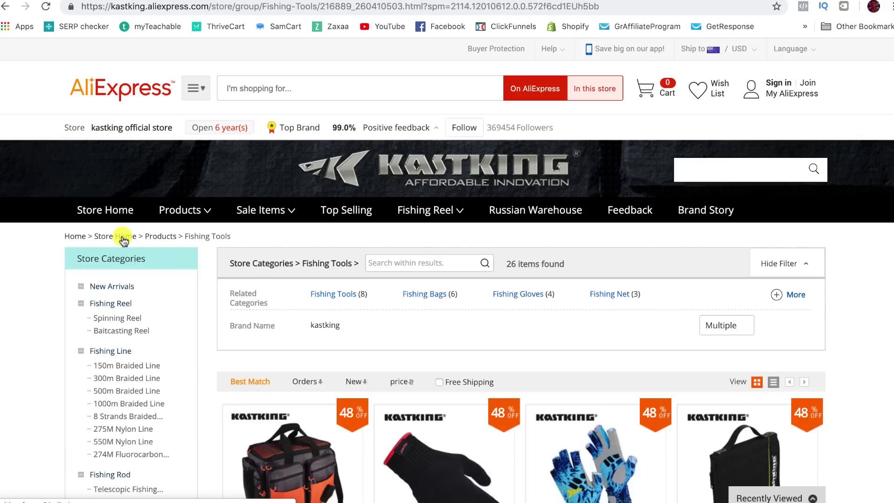
pyautogui.scroll(-8, 123, 239)
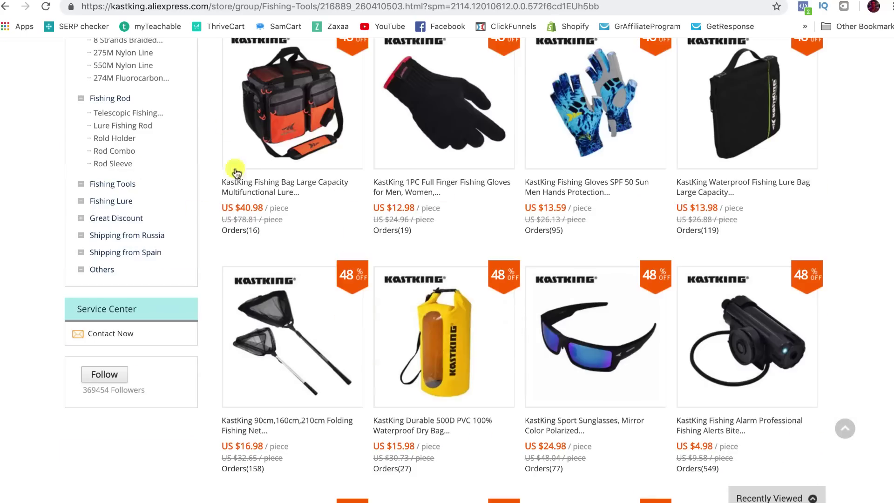
pyautogui.scroll(-1, 299, 234)
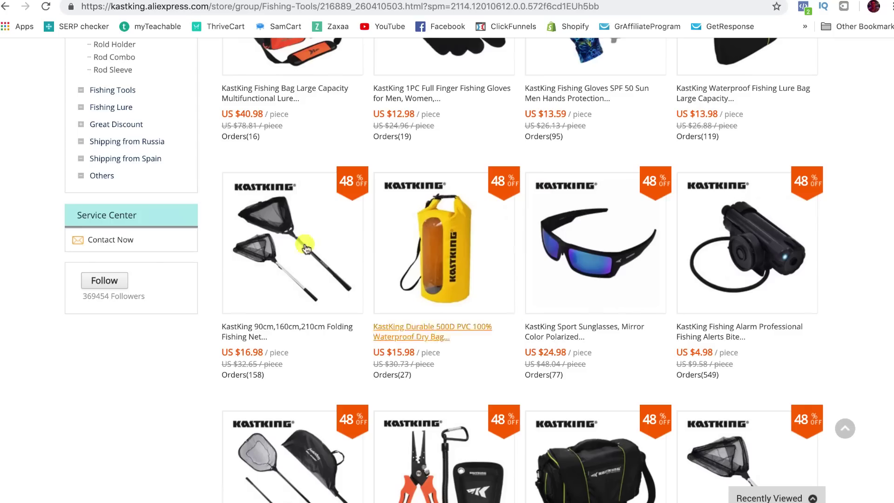
pyautogui.scroll(5, 301, 233)
pyautogui.scroll(5, 293, 119)
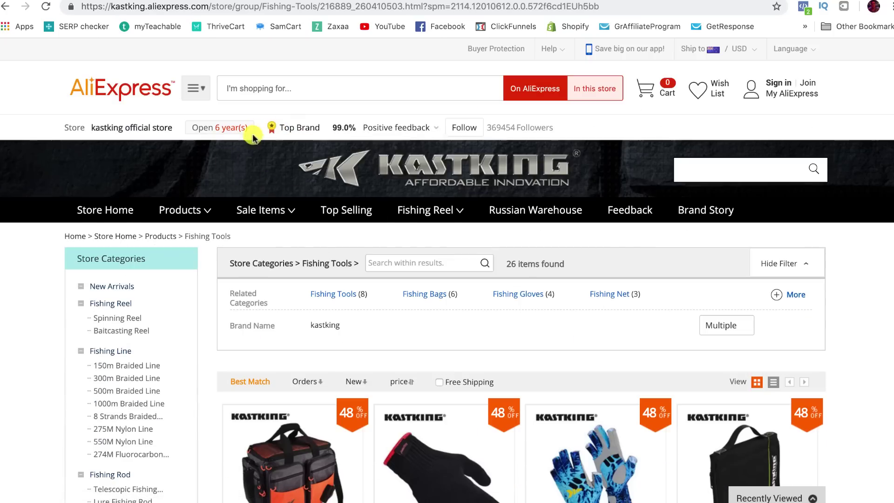
pyautogui.moveTo(252, 133)
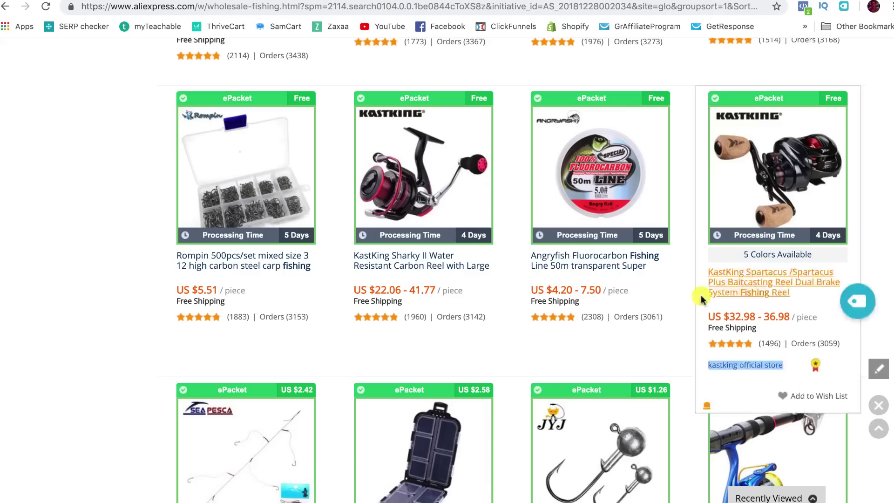
# Step: Open the KastKing Spartacus baitcasting reel product page and look through its details
pyautogui.click(764, 284)
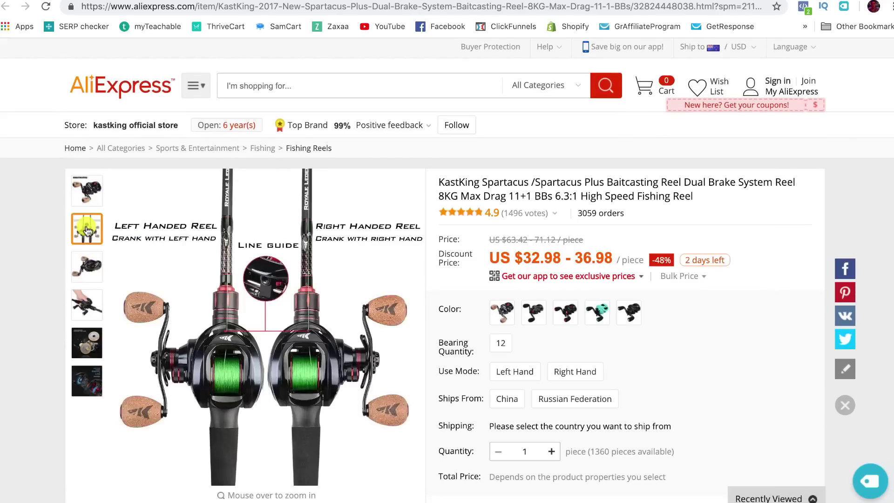
pyautogui.moveTo(87, 266)
pyautogui.moveTo(88, 233)
pyautogui.moveTo(83, 313)
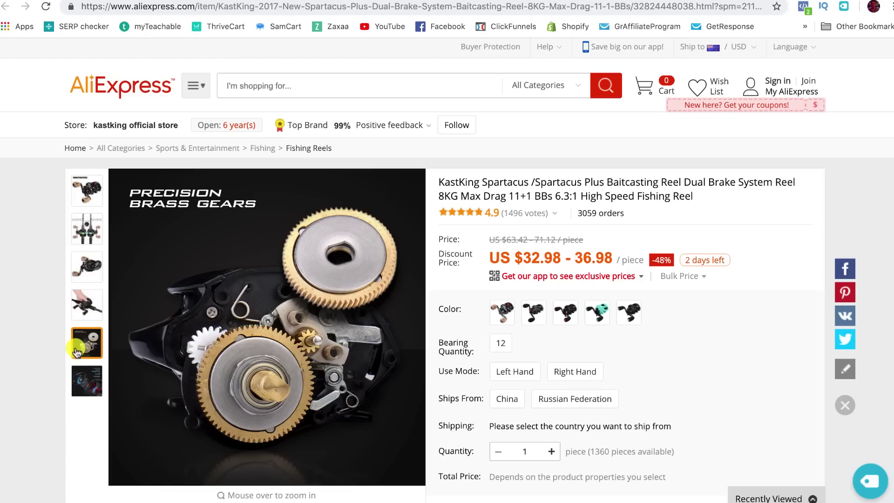
pyautogui.moveTo(80, 381)
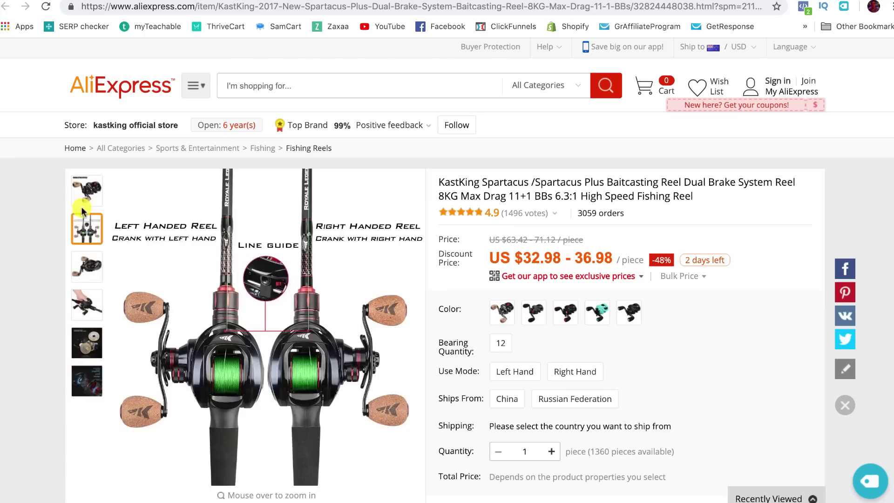
pyautogui.scroll(-3, 81, 206)
pyautogui.moveTo(240, 123)
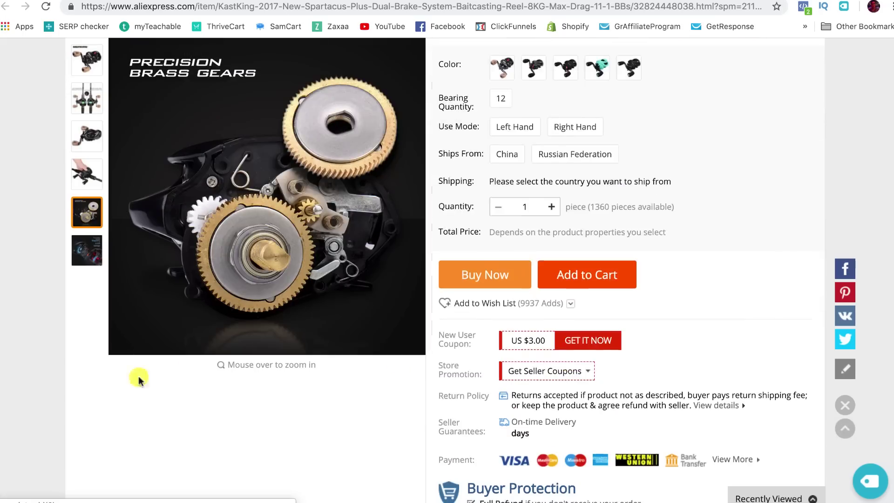
pyautogui.scroll(-12, 54, 277)
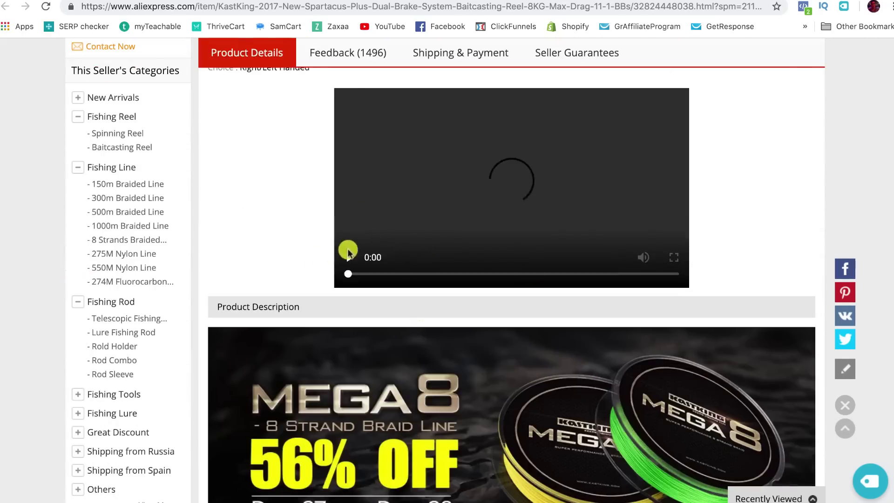
pyautogui.scroll(1, 313, 253)
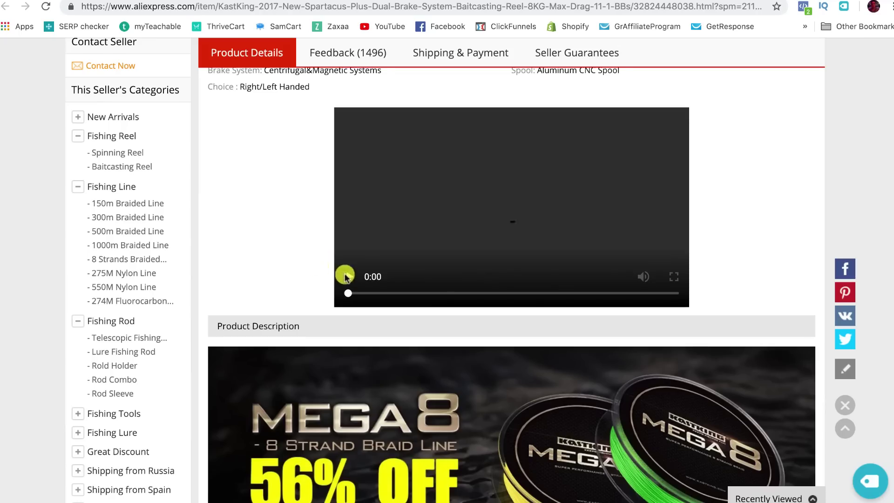
pyautogui.scroll(1, 345, 277)
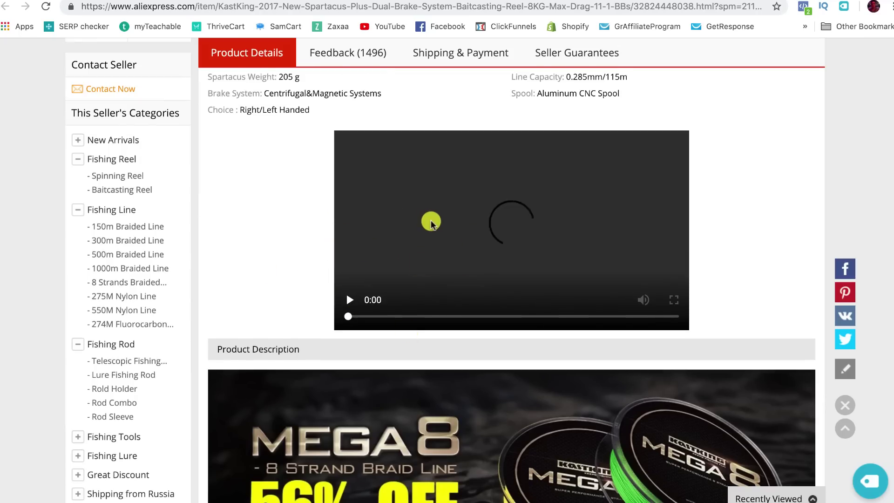
pyautogui.scroll(-12, 431, 223)
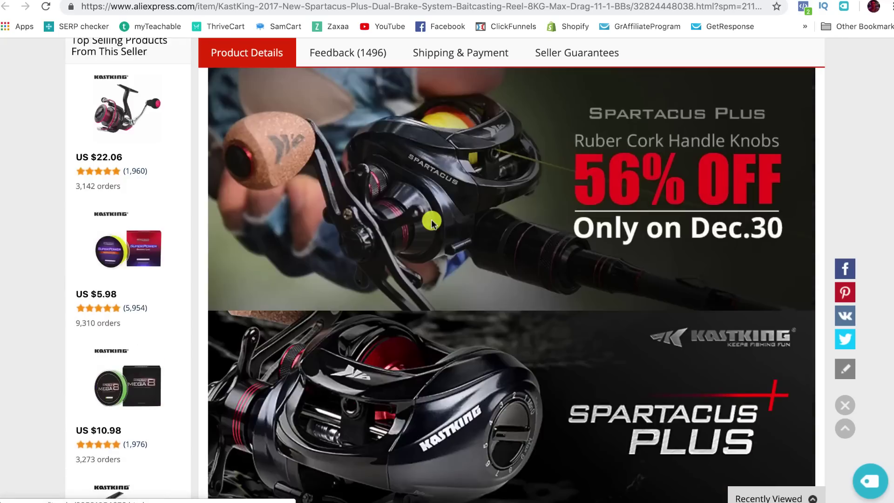
pyautogui.scroll(-5, 418, 238)
pyautogui.scroll(-10, 413, 249)
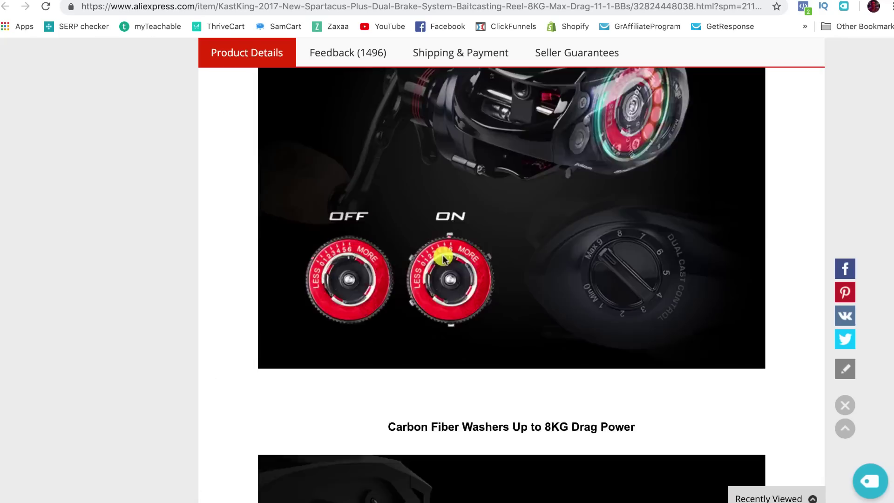
pyautogui.scroll(-5, 443, 257)
pyautogui.scroll(15, 443, 257)
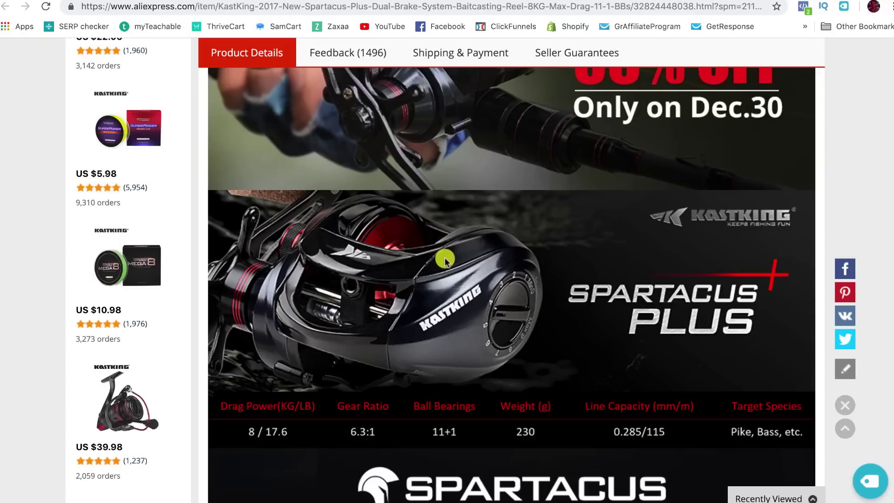
pyautogui.scroll(20, 445, 259)
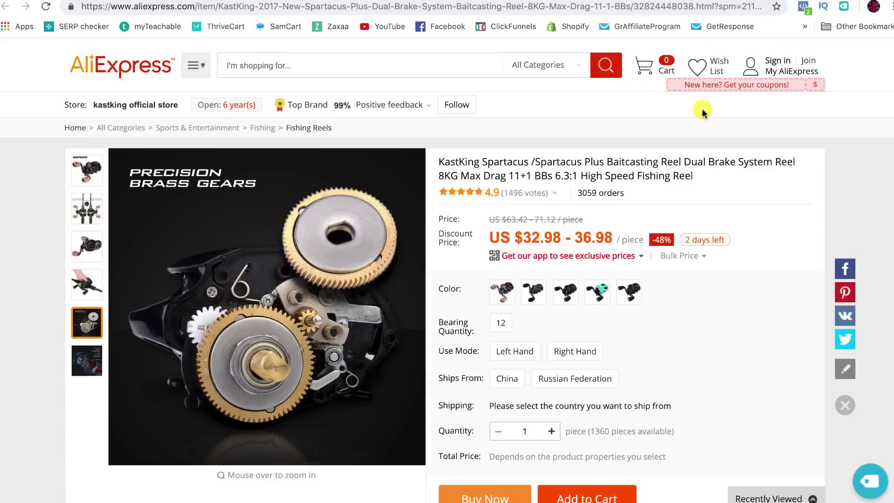
pyautogui.scroll(1, 703, 111)
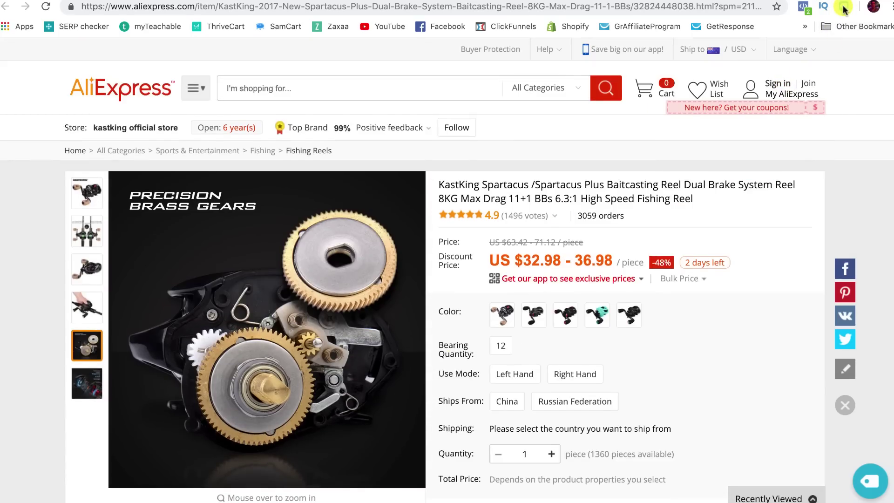
pyautogui.scroll(-15, 621, 147)
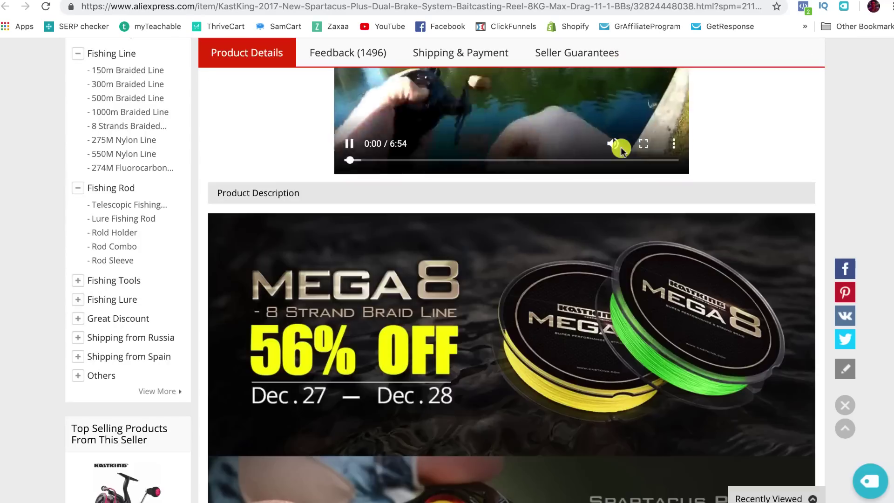
pyautogui.scroll(1, 612, 149)
pyautogui.scroll(1, 415, 258)
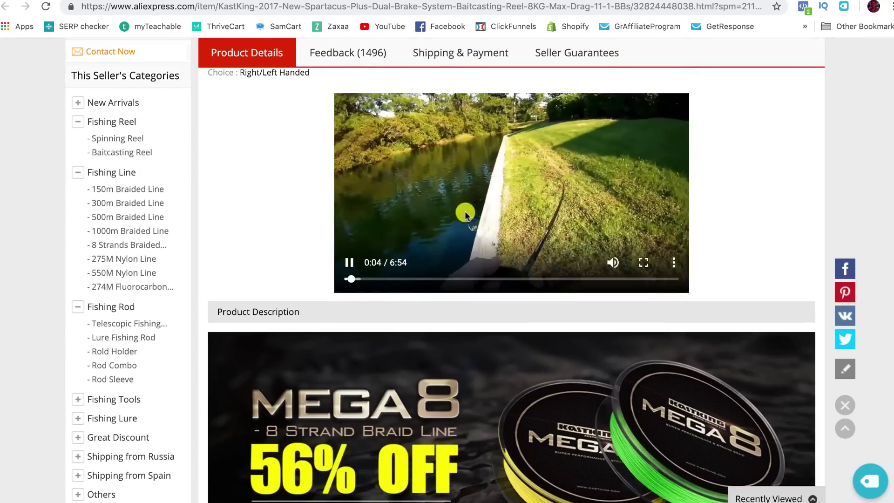
# Step: Pause the product video and launch the Oberlo importer for this reel
pyautogui.click(350, 264)
pyautogui.scroll(15, 284, 247)
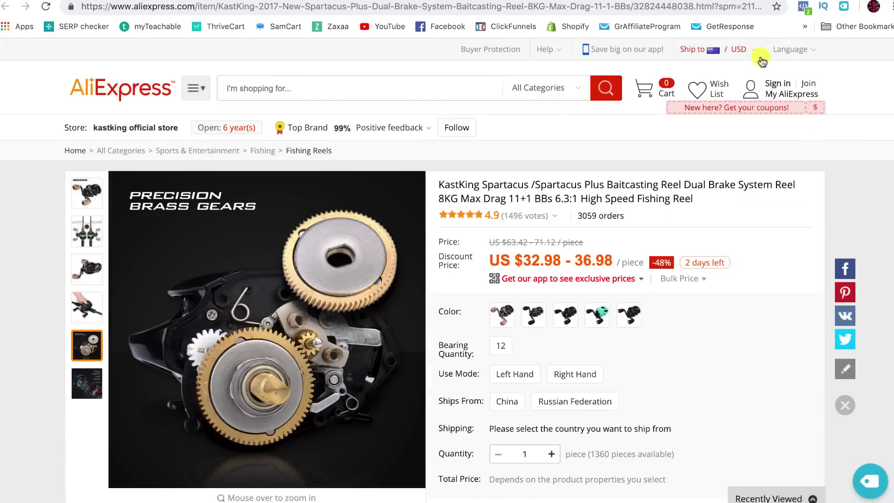
pyautogui.click(843, 8)
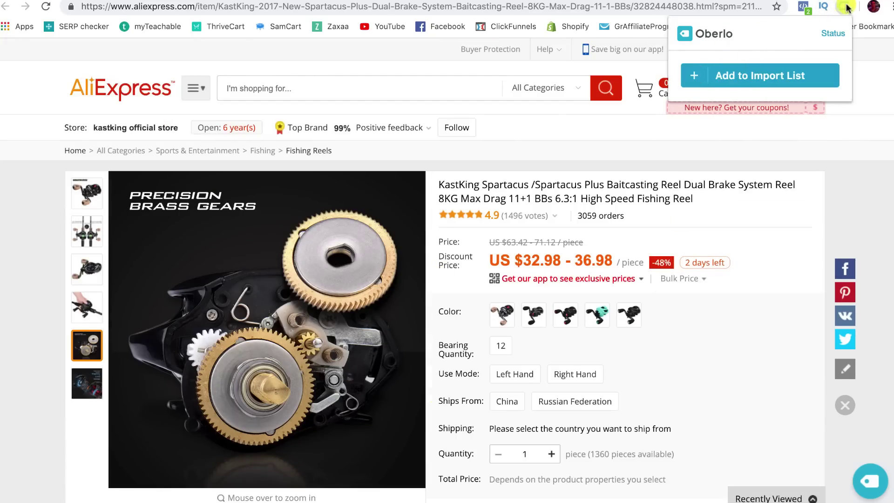
# Step: Import the KastKing reel, then the SeaKnight MONSTER W8 braided line from results page 2
pyautogui.click(733, 75)
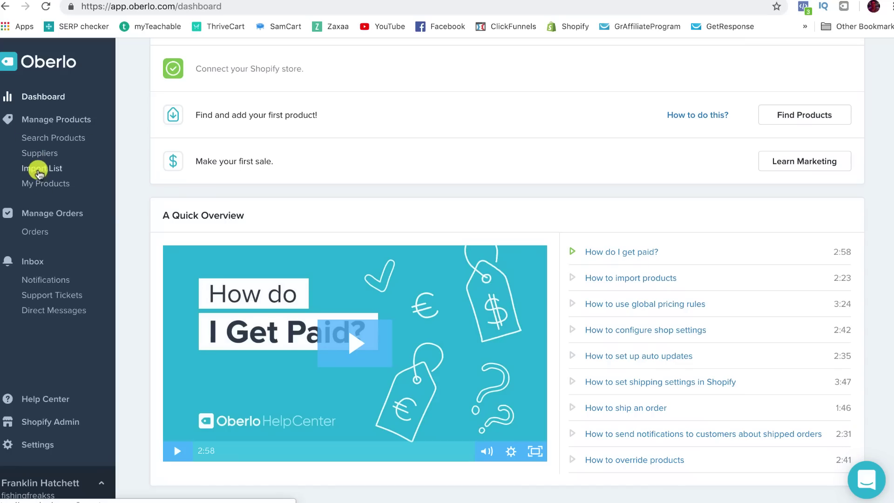
pyautogui.click(39, 170)
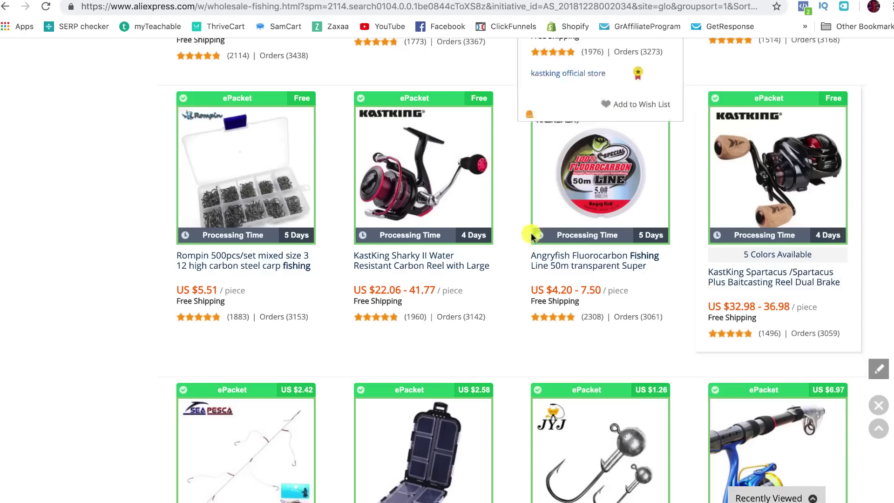
pyautogui.scroll(-10, 599, 249)
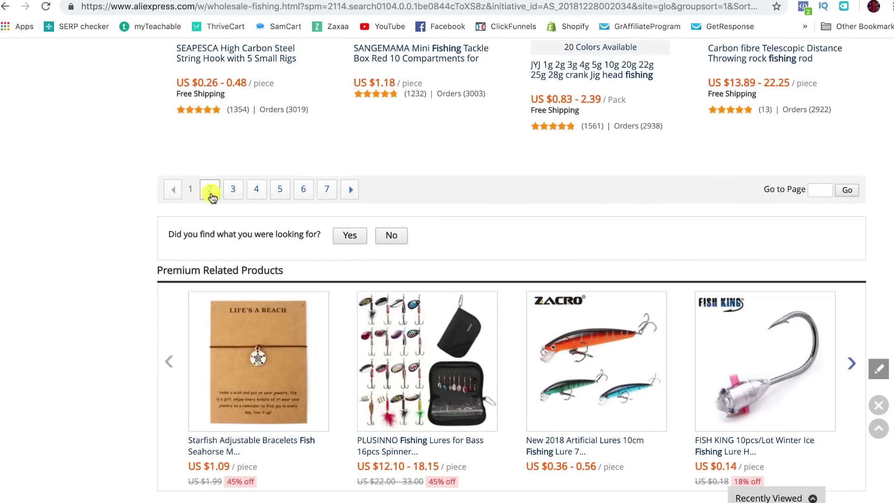
pyautogui.click(210, 189)
pyautogui.scroll(-5, 367, 213)
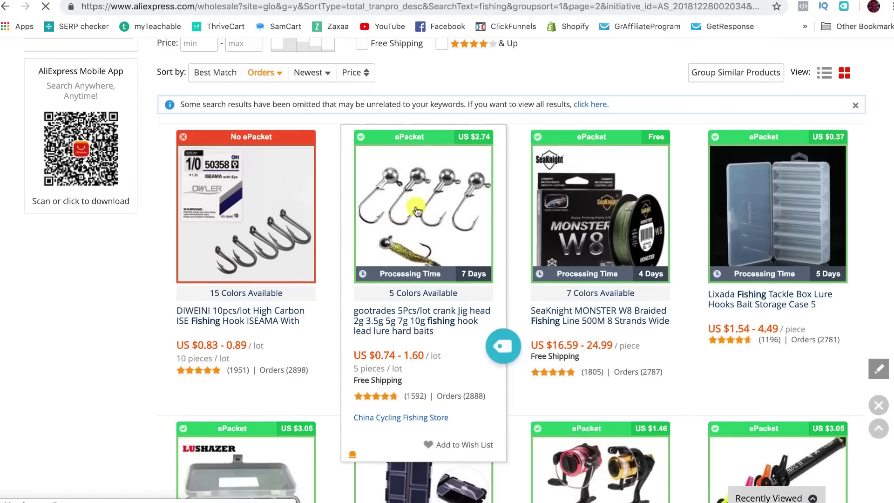
pyautogui.click(619, 247)
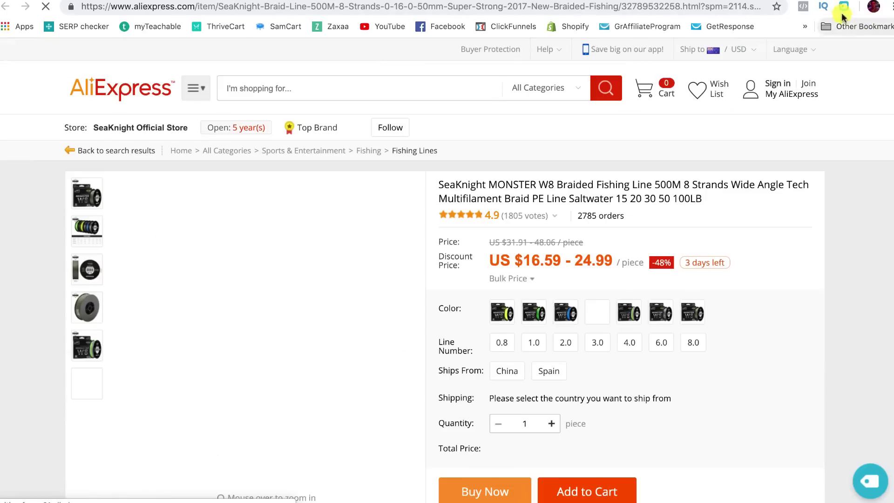
pyautogui.click(843, 6)
pyautogui.click(767, 73)
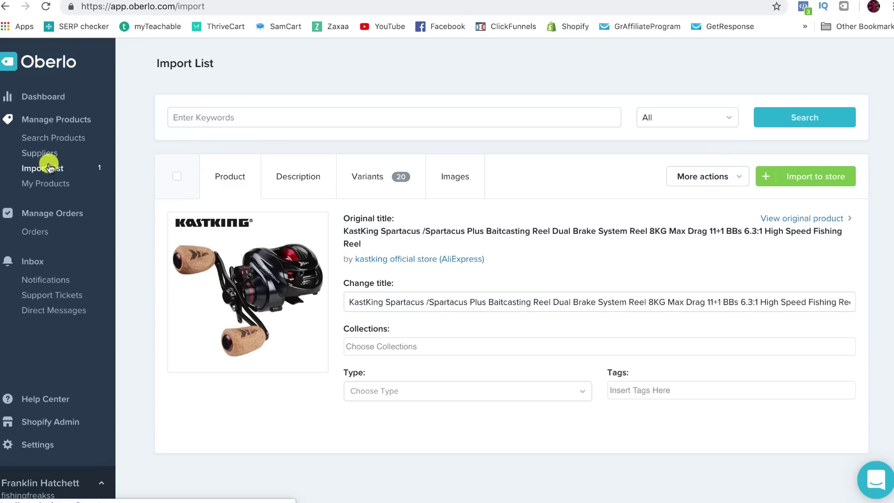
# Step: Reload the Oberlo import list and remove the SeaKnight fishing line product
pyautogui.click(48, 167)
pyautogui.scroll(-1, 373, 223)
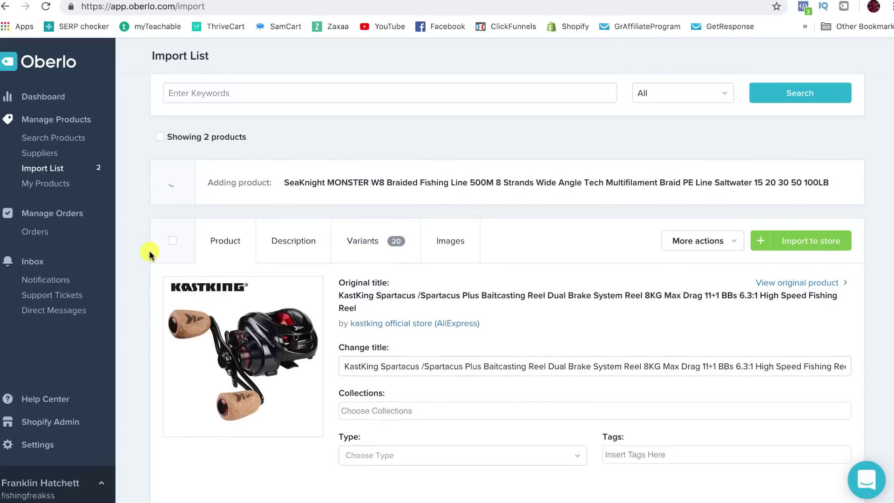
pyautogui.scroll(-2, 149, 252)
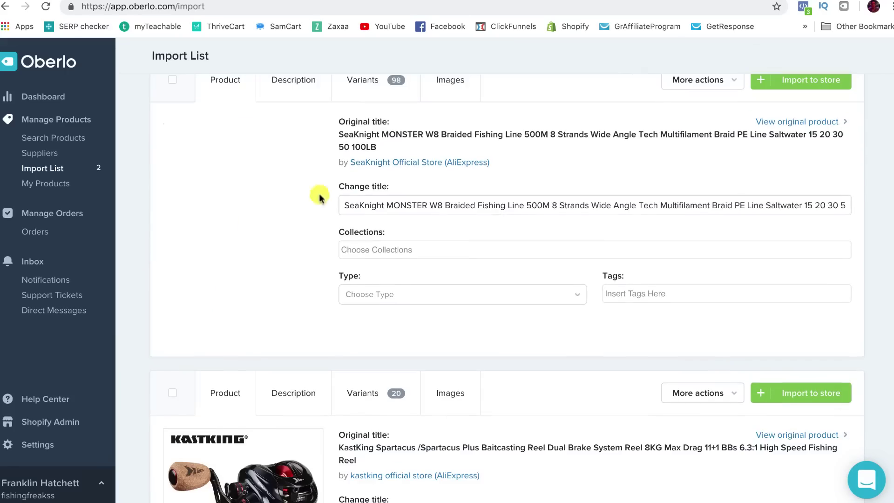
pyautogui.scroll(1, 307, 237)
pyautogui.scroll(-5, 286, 235)
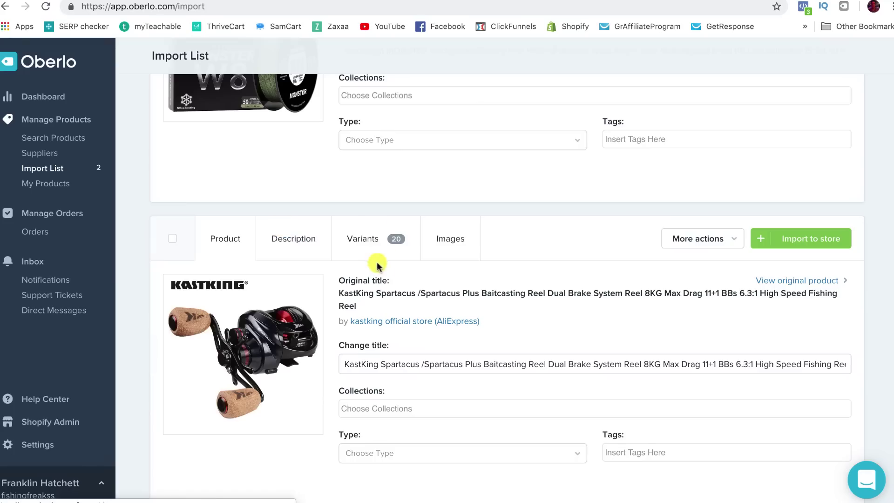
pyautogui.scroll(4, 374, 261)
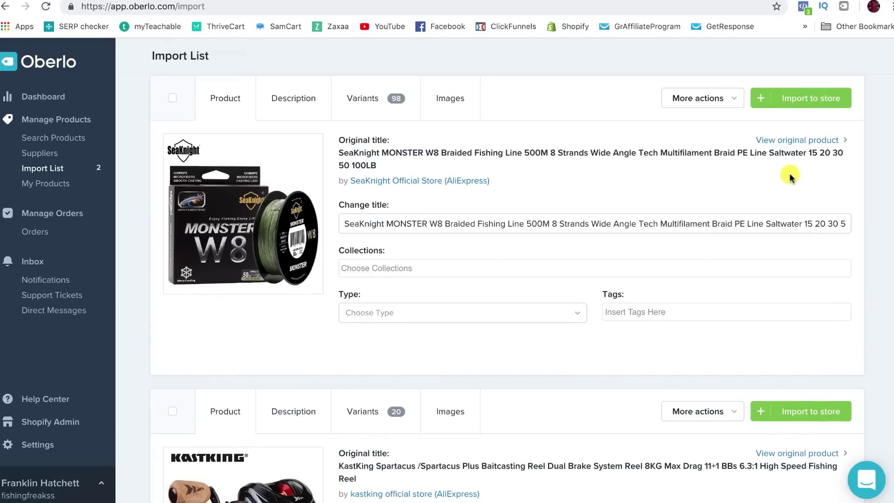
pyautogui.click(730, 102)
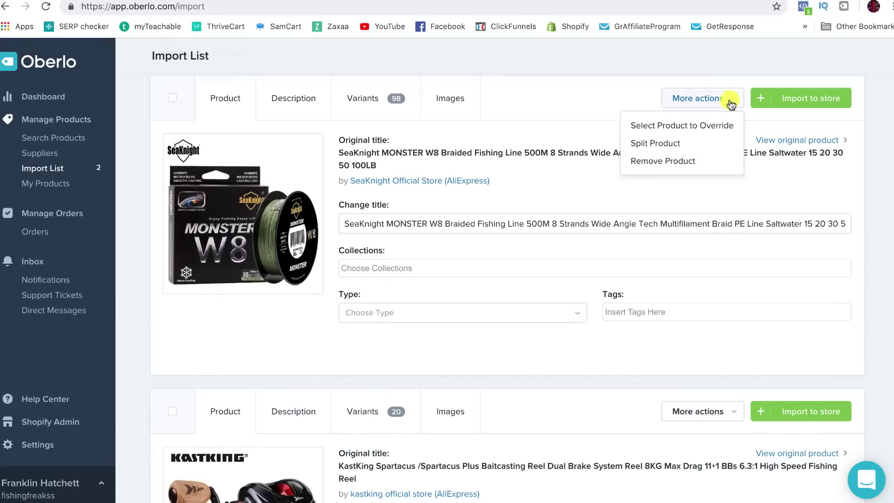
pyautogui.click(660, 161)
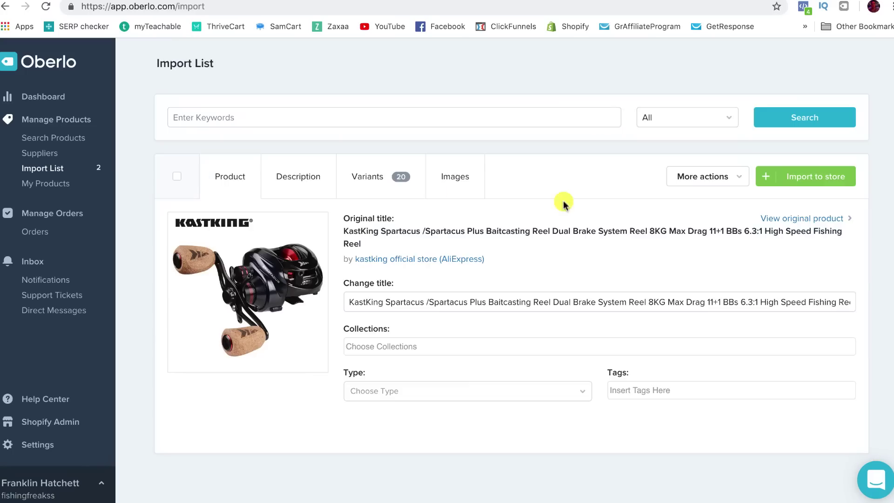
# Step: Retitle the KastKing reel 'Awesome Fishing Reel'
pyautogui.click(351, 301)
pyautogui.moveTo(352, 301); pyautogui.dragTo(874, 301)
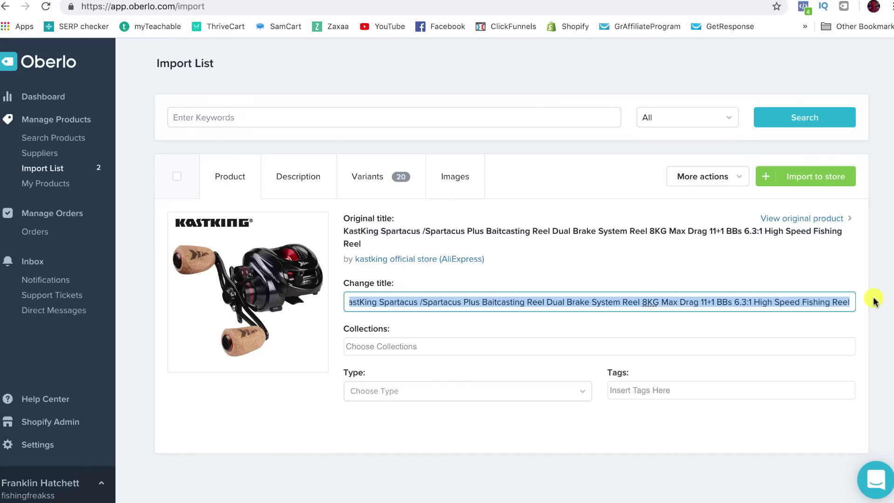
pyautogui.write('Awesome')
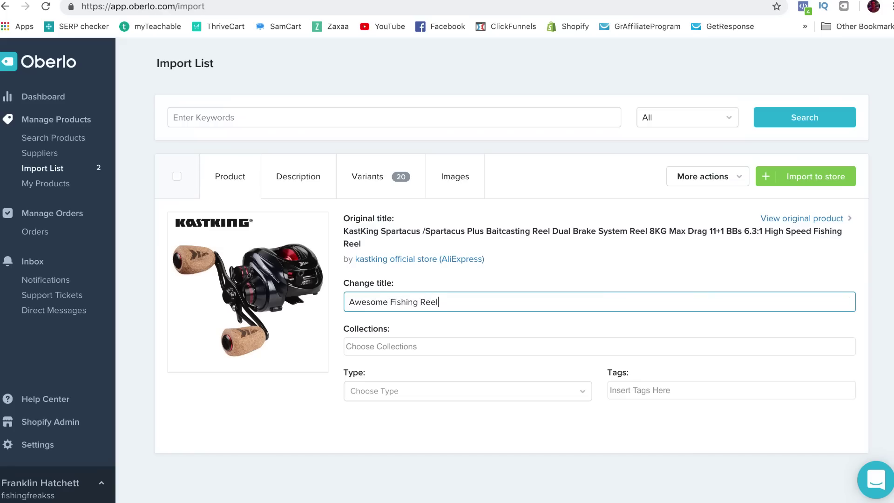
pyautogui.click(561, 263)
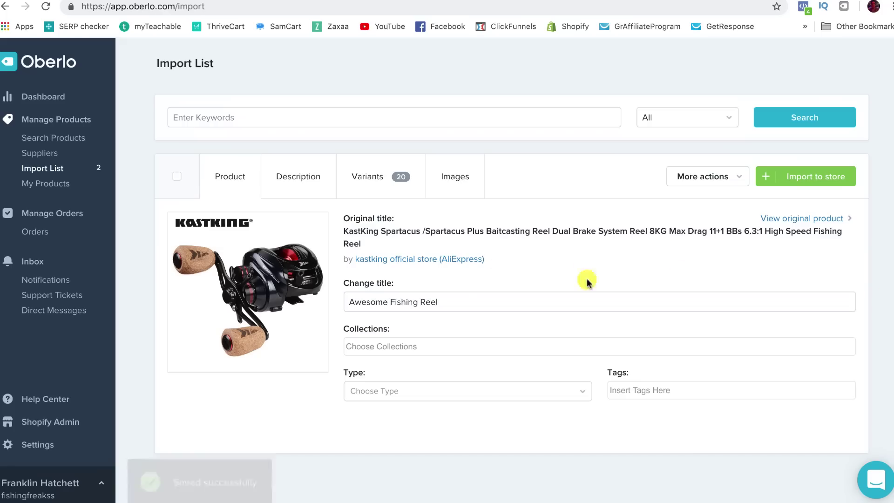
# Step: Tag the reel flyfishingrods, leaving collection and product type unset
pyautogui.click(370, 343)
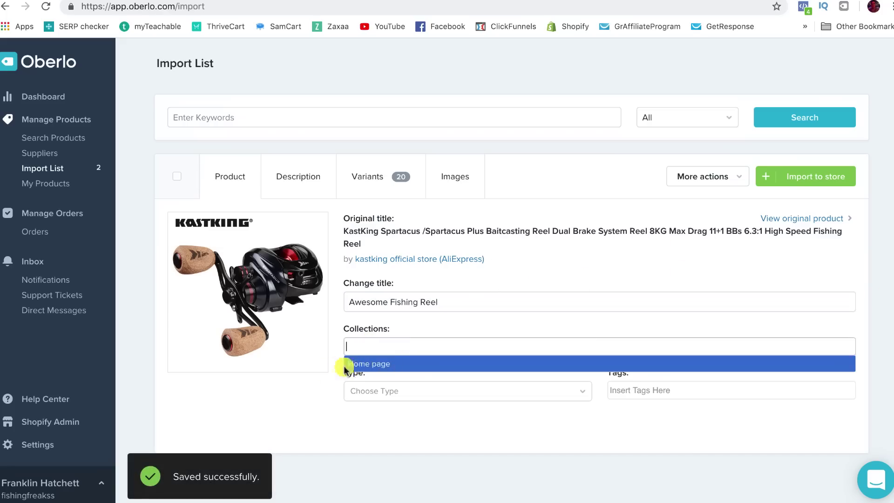
pyautogui.click(311, 396)
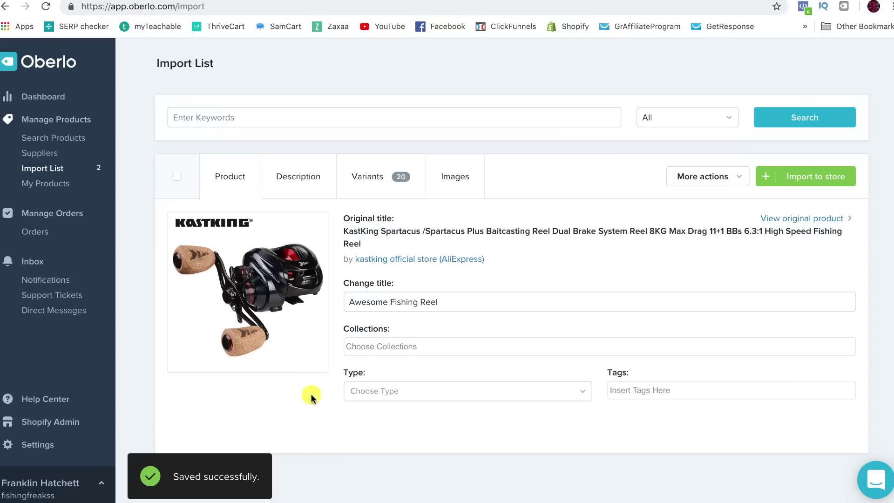
pyautogui.click(435, 392)
pyautogui.click(640, 389)
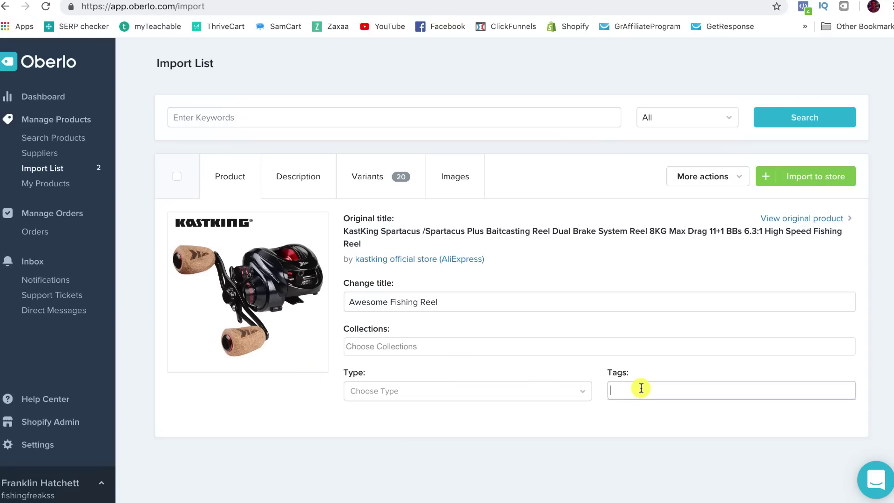
pyautogui.write('flyfishingrods')
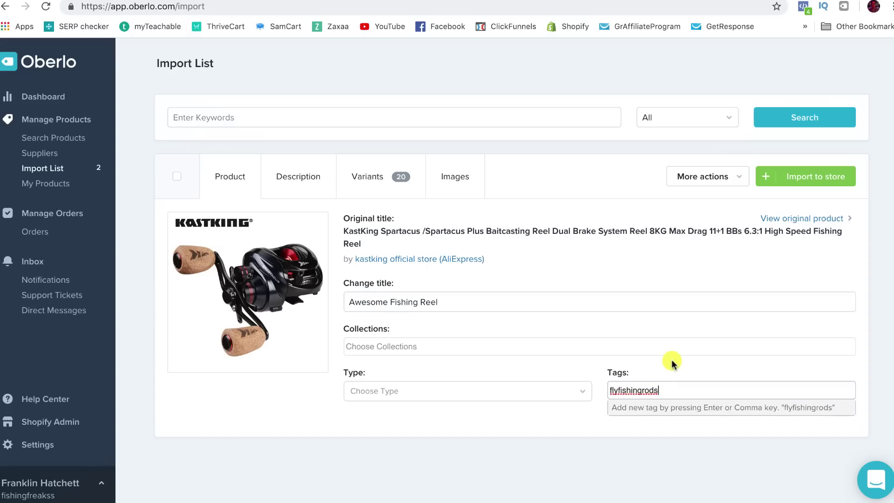
pyautogui.press('Return')
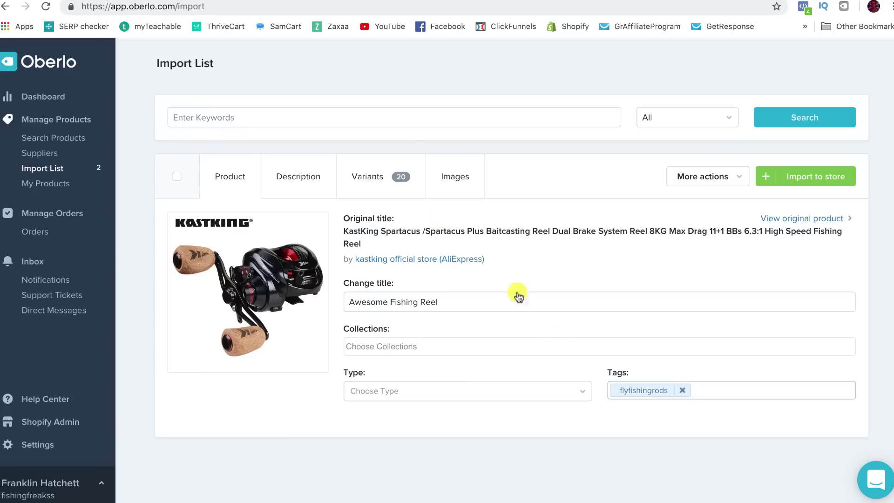
# Step: Paste the tut info sales copy ('Don't get caught out…') over the description's spec list
pyautogui.click(304, 183)
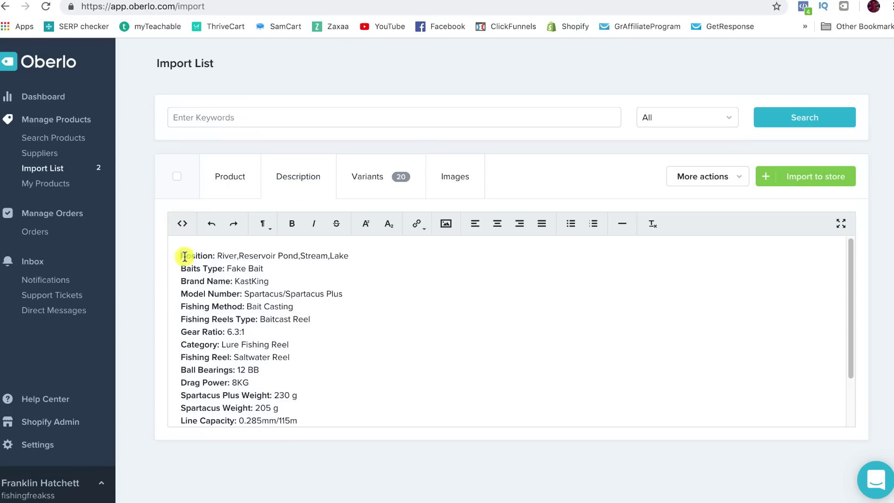
pyautogui.moveTo(185, 256); pyautogui.dragTo(324, 401)
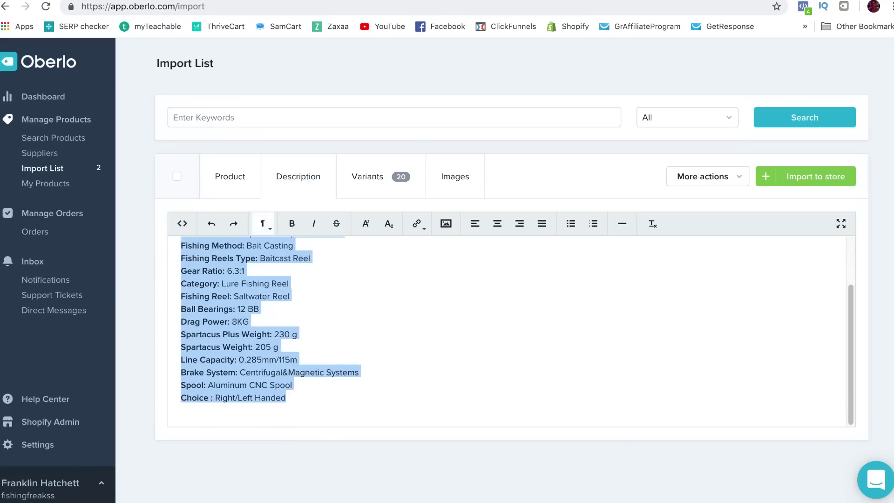
pyautogui.press('super+Tab')
pyautogui.rightClick(200, 138)
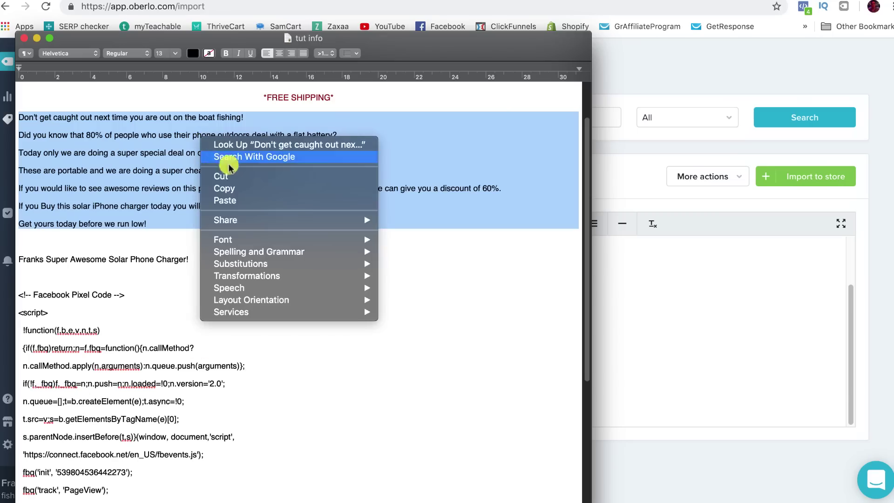
pyautogui.click(229, 189)
pyautogui.press('super+Tab')
pyautogui.moveTo(310, 413); pyautogui.dragTo(179, 253)
pyautogui.press('super+v')
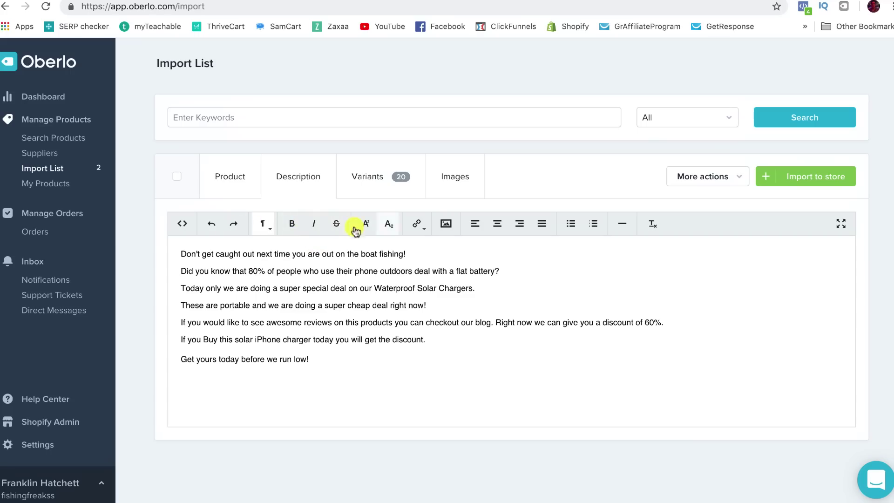
# Step: Set the price of all 20 variants to NZ$120.00
pyautogui.click(378, 181)
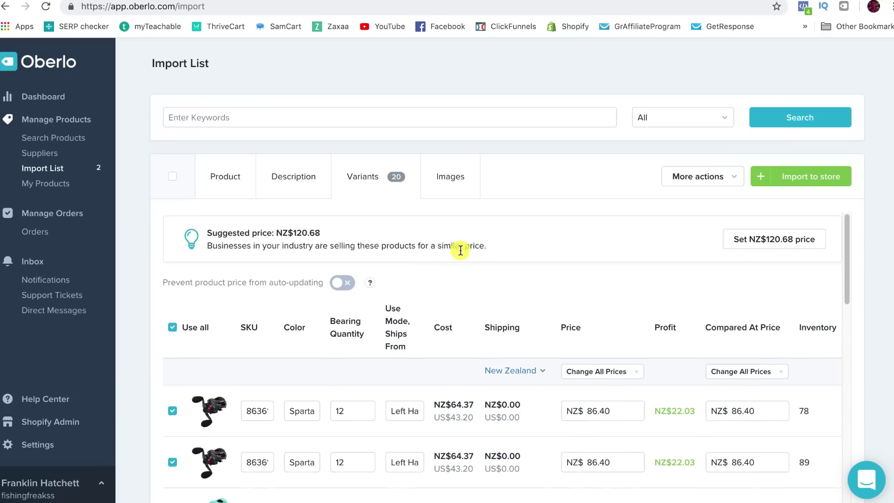
pyautogui.scroll(-3, 460, 250)
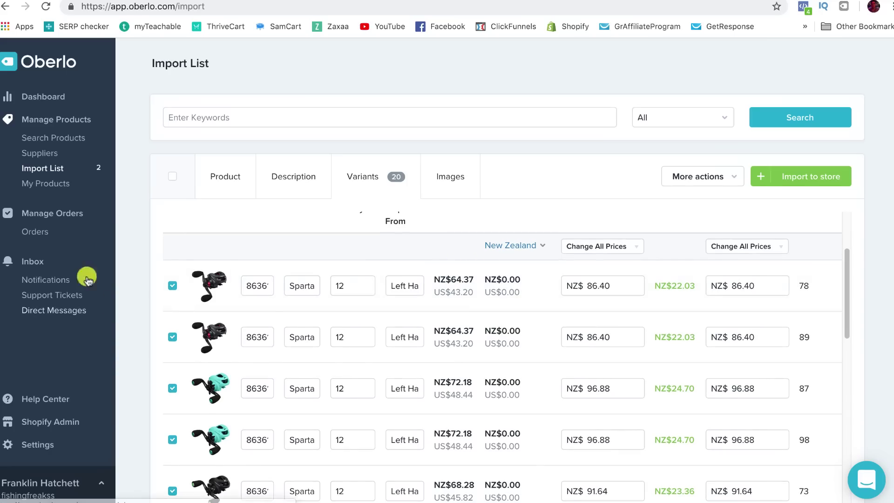
pyautogui.scroll(-7, 307, 283)
pyautogui.scroll(-8, 320, 284)
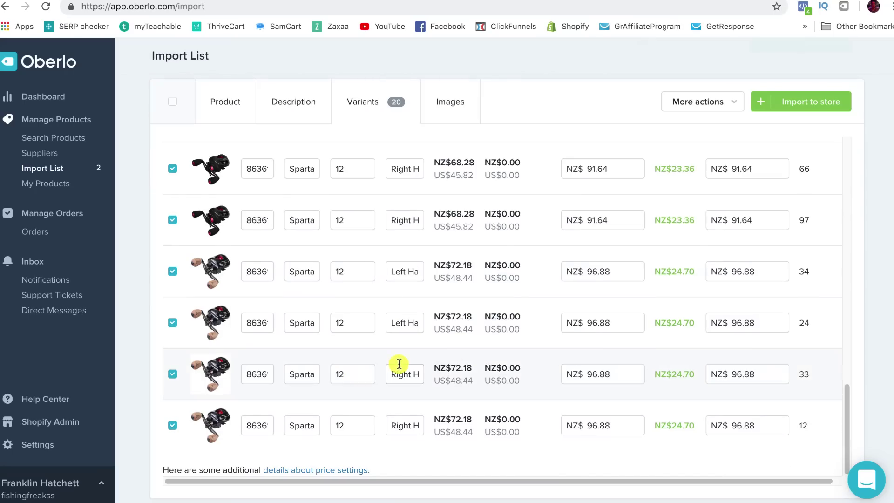
pyautogui.scroll(10, 401, 364)
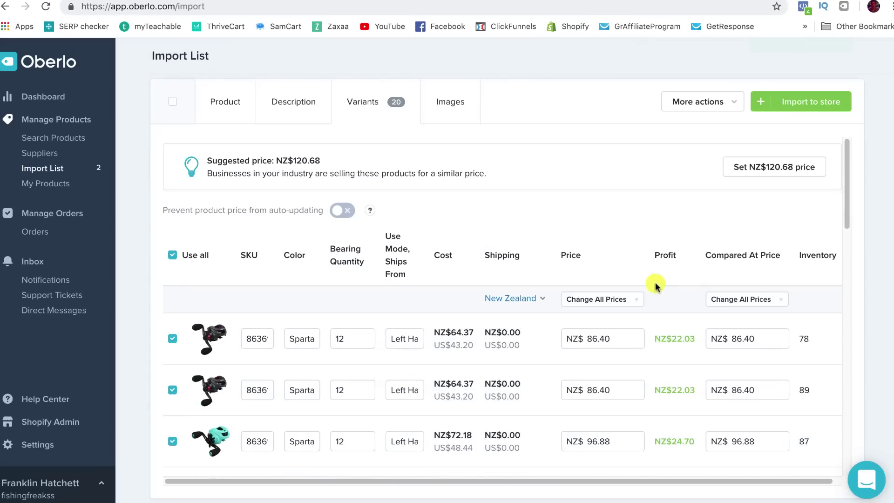
pyautogui.click(629, 299)
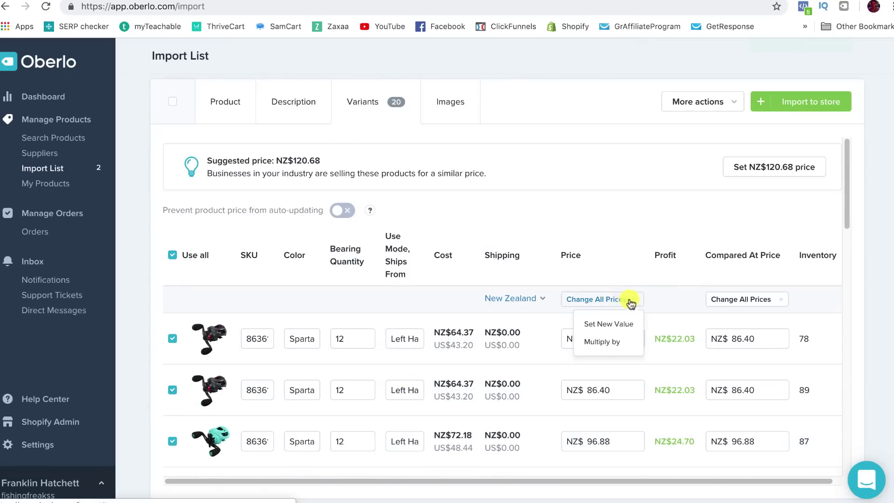
pyautogui.click(608, 325)
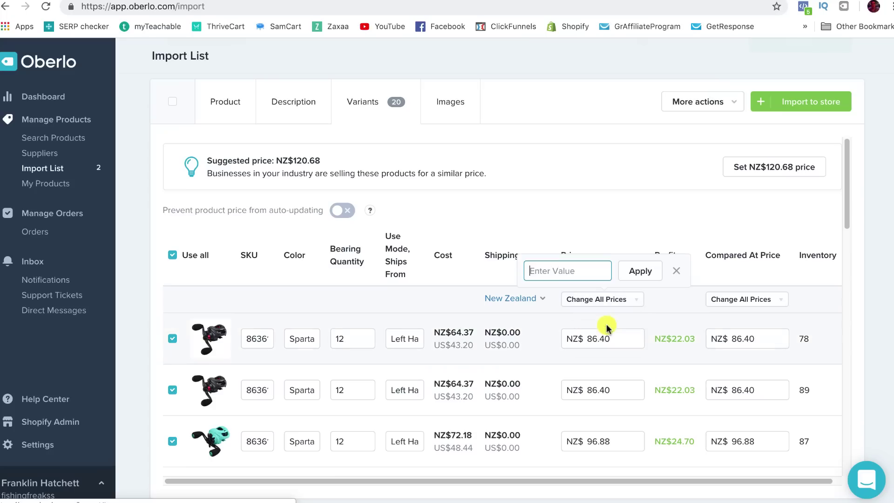
pyautogui.click(549, 274)
pyautogui.write('12')
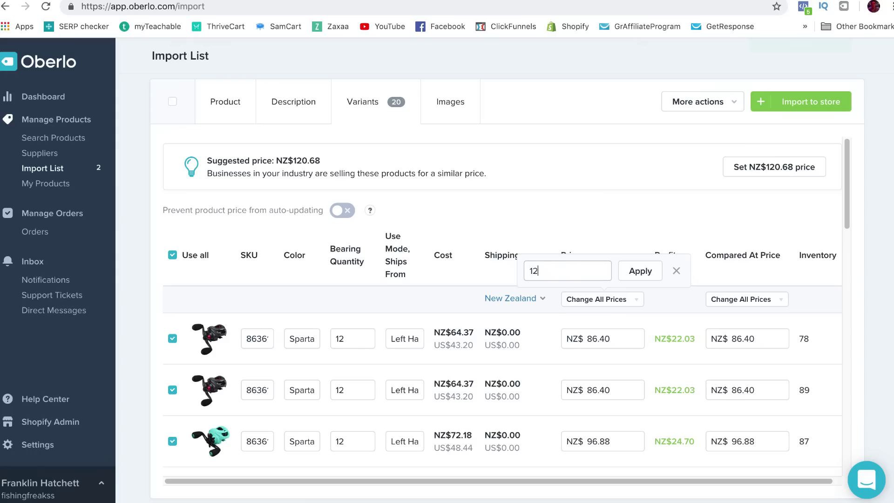
pyautogui.write('0')
pyautogui.click(640, 271)
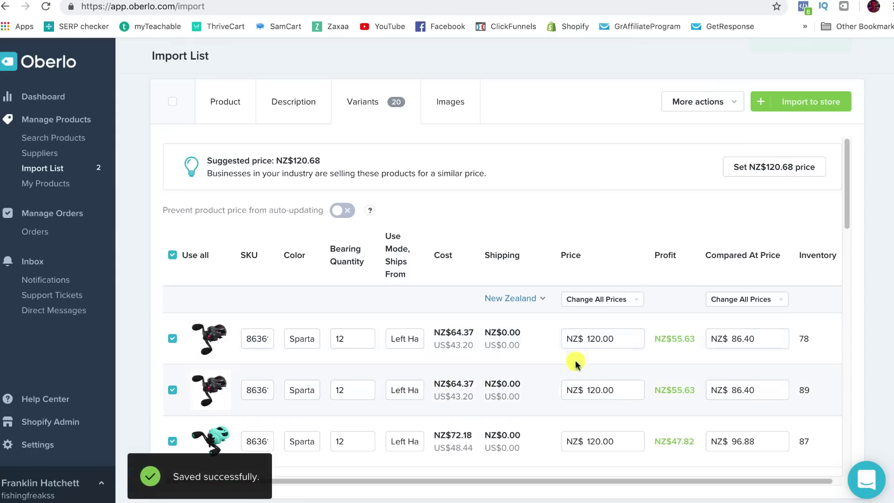
# Step: Set every variant's compare-at price to NZ$200.00
pyautogui.click(781, 299)
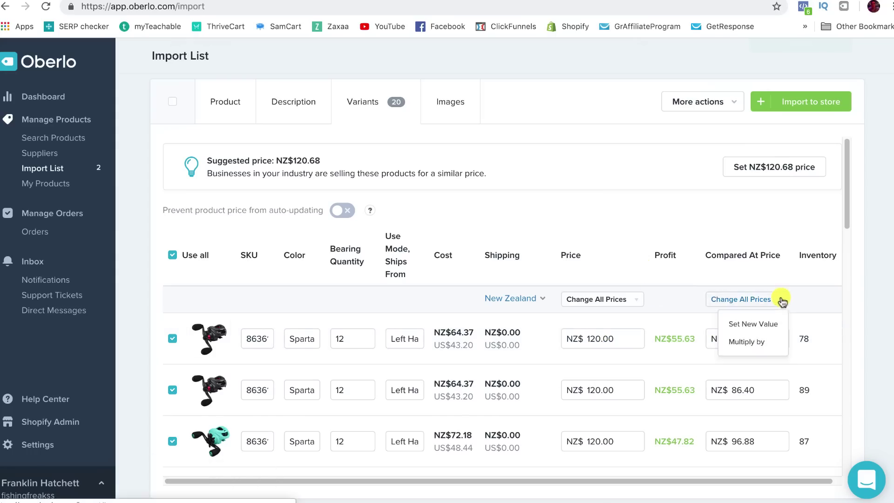
pyautogui.click(744, 326)
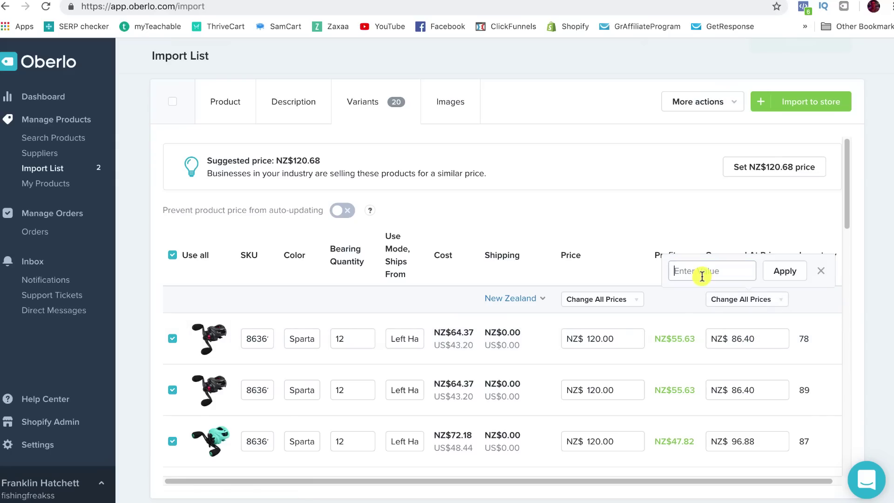
pyautogui.write('2009')
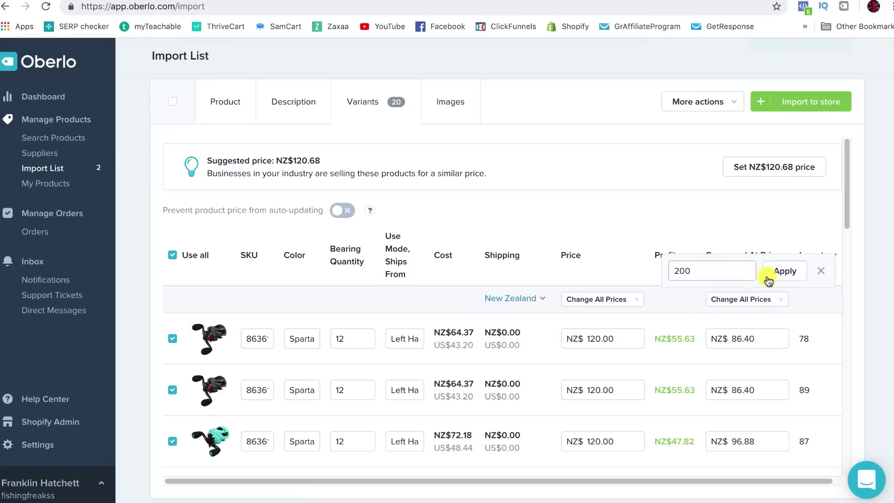
pyautogui.click(773, 271)
pyautogui.click(598, 340)
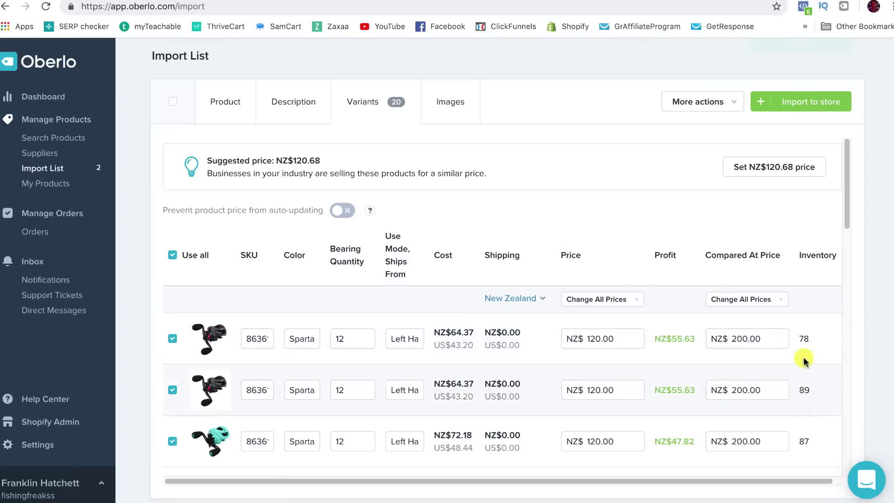
# Step: Turn off automatic price updating for the reel's variants
pyautogui.scroll(-1, 804, 344)
pyautogui.scroll(-10, 806, 315)
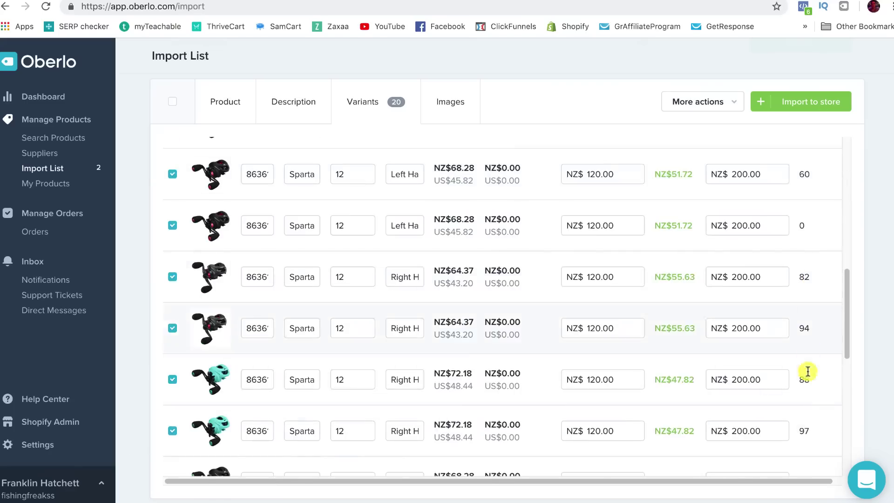
pyautogui.scroll(10, 807, 394)
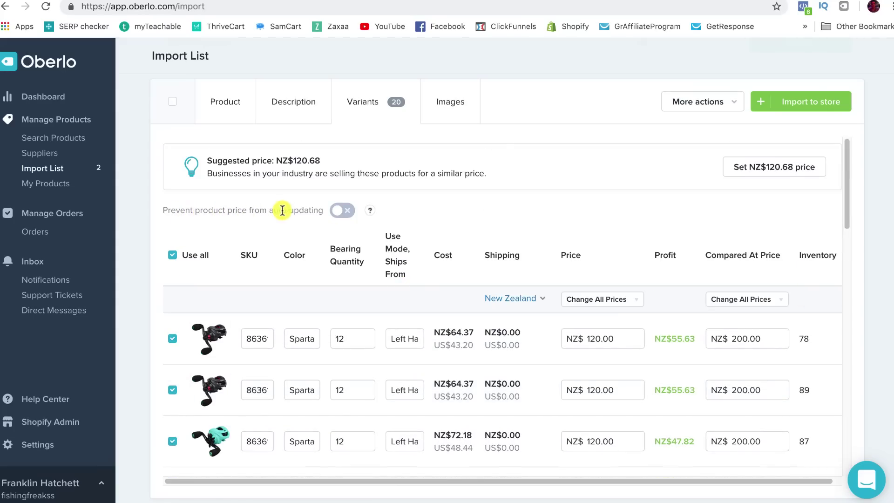
pyautogui.click(344, 212)
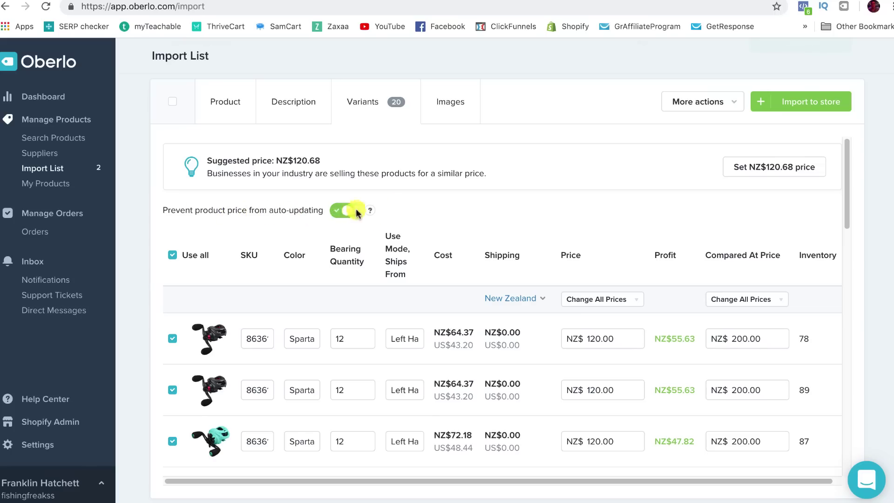
pyautogui.click(338, 211)
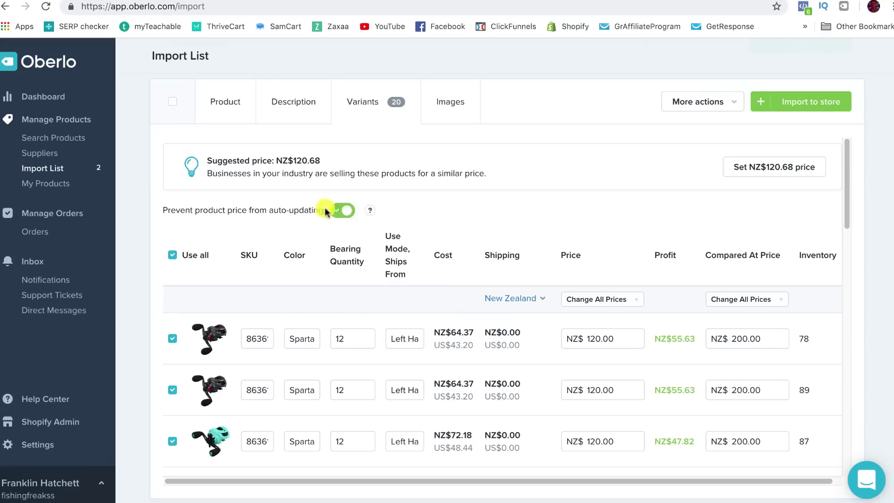
pyautogui.scroll(-10, 344, 210)
pyautogui.scroll(-3, 364, 233)
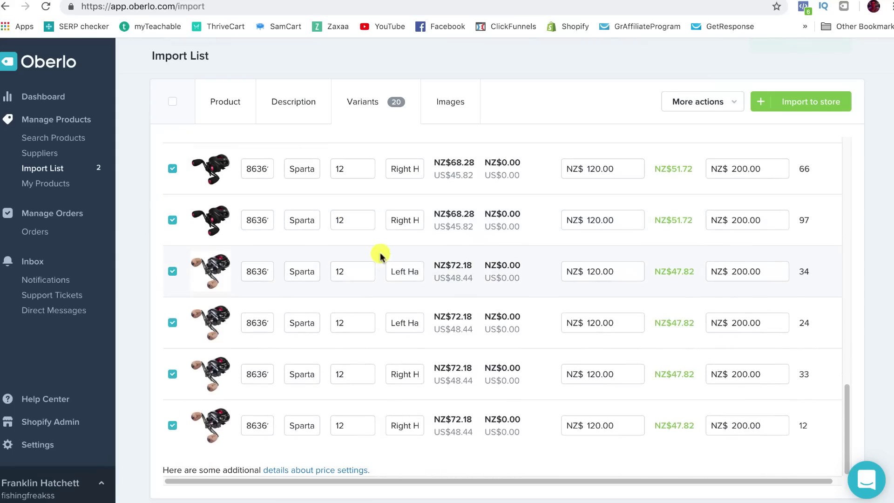
pyautogui.scroll(10, 365, 359)
pyautogui.scroll(3, 419, 312)
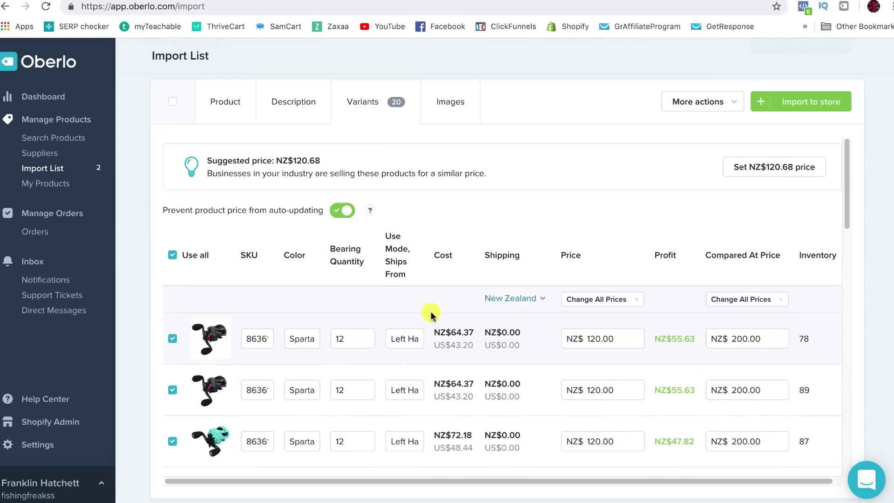
pyautogui.scroll(3, 439, 280)
# Step: Deselect five colour-variant reel images, including the teal and dark-green shots
pyautogui.click(449, 189)
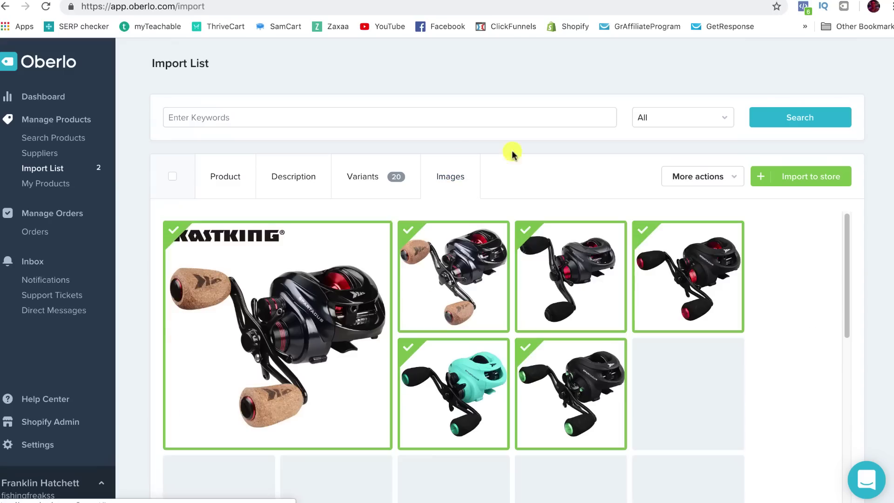
pyautogui.scroll(-3, 619, 258)
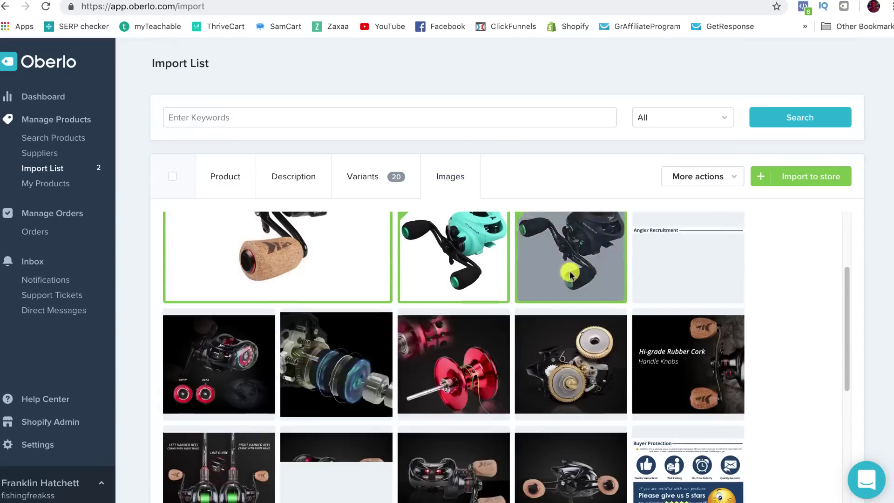
pyautogui.scroll(3, 429, 355)
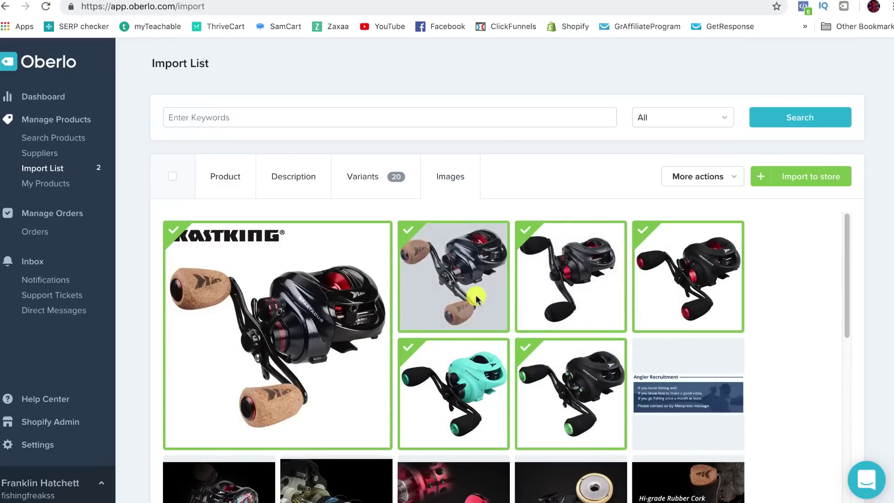
pyautogui.click(408, 230)
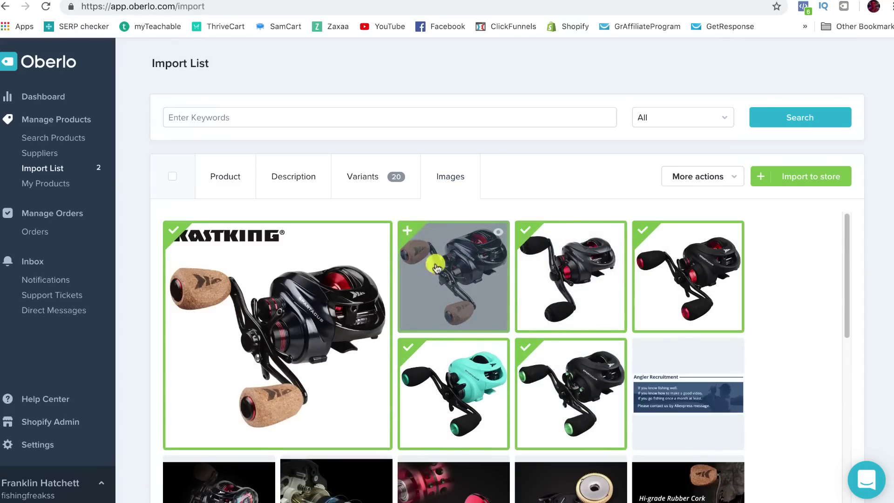
pyautogui.click(560, 256)
pyautogui.click(667, 260)
pyautogui.click(475, 378)
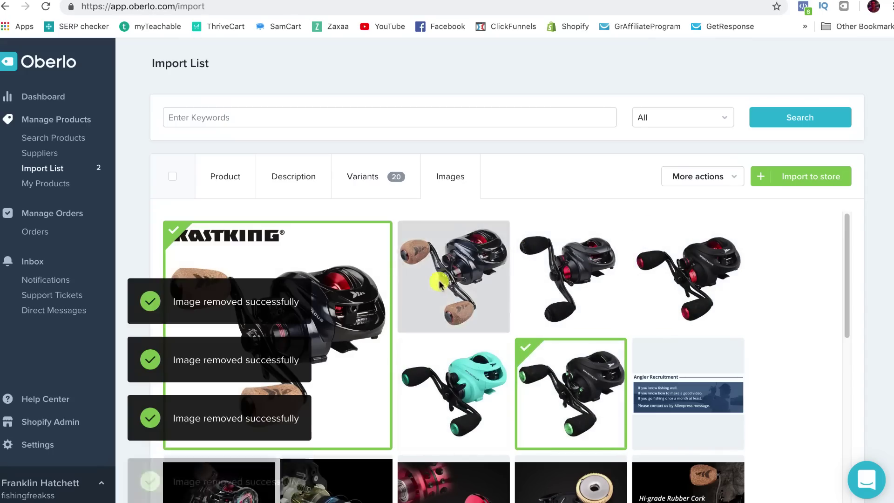
pyautogui.click(572, 374)
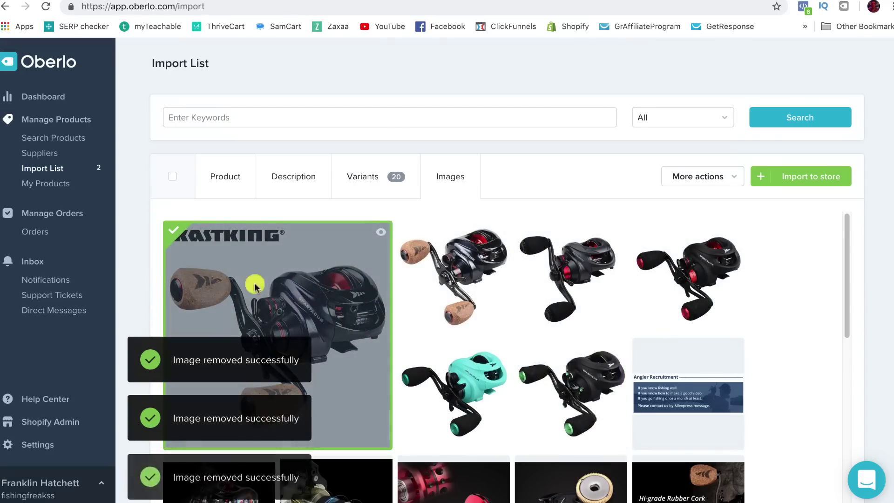
# Step: Add the exploded-reel, dark close-up, Line Guide, hand-held and green-splash images
pyautogui.scroll(-3, 247, 256)
pyautogui.scroll(-1, 247, 259)
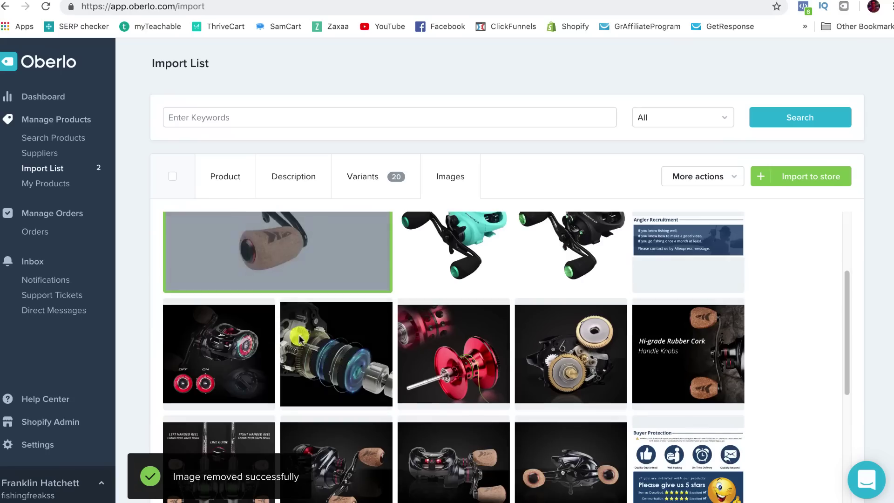
pyautogui.click(356, 354)
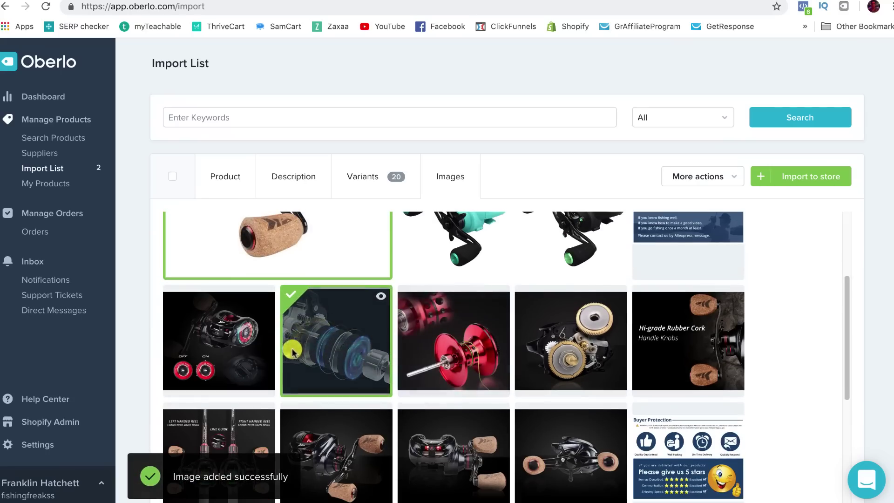
pyautogui.scroll(-2, 507, 358)
pyautogui.click(472, 346)
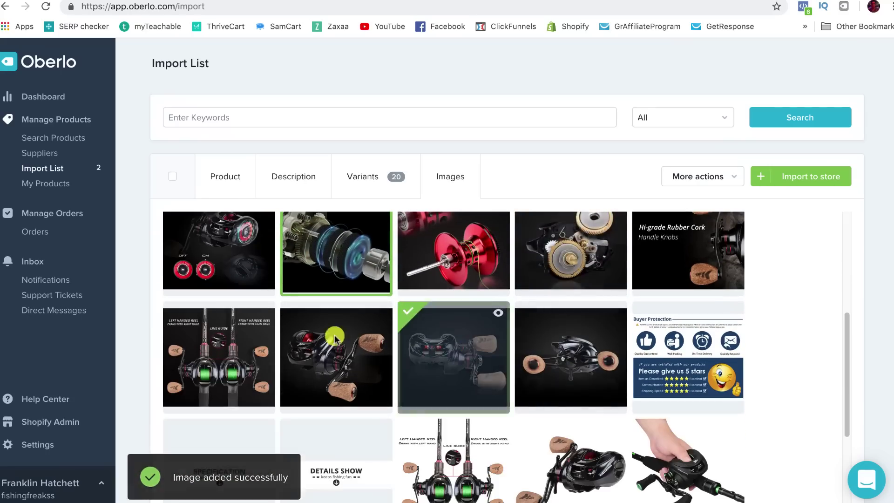
pyautogui.scroll(-4, 471, 347)
pyautogui.click(427, 315)
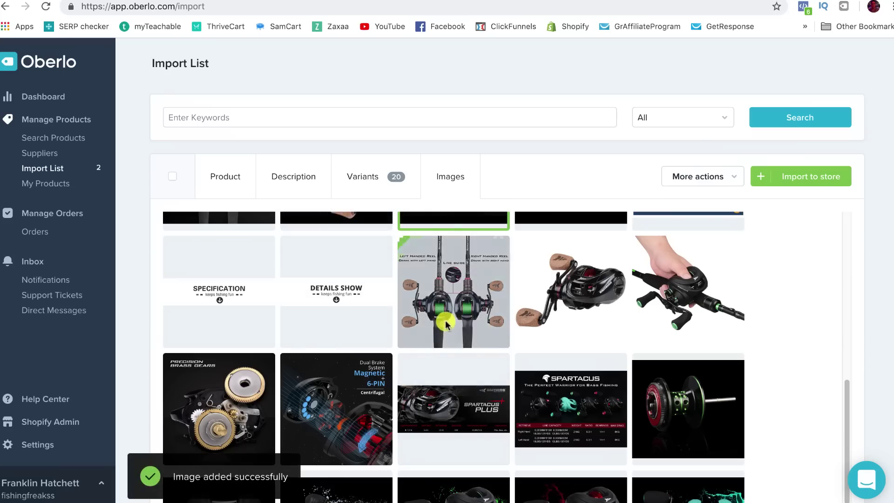
pyautogui.click(703, 302)
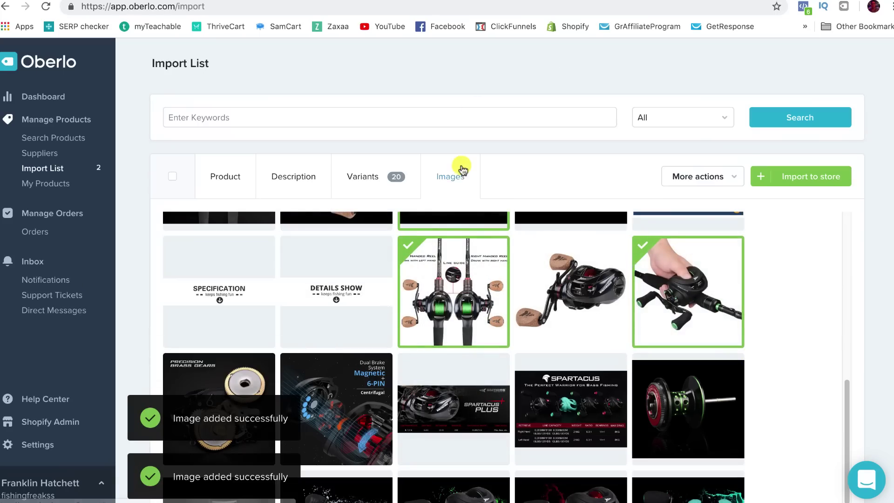
pyautogui.scroll(-3, 446, 310)
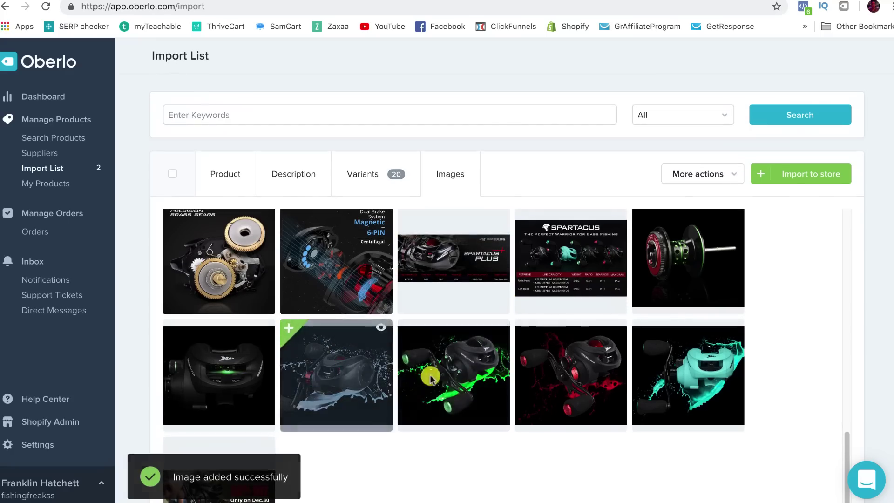
pyautogui.click(447, 378)
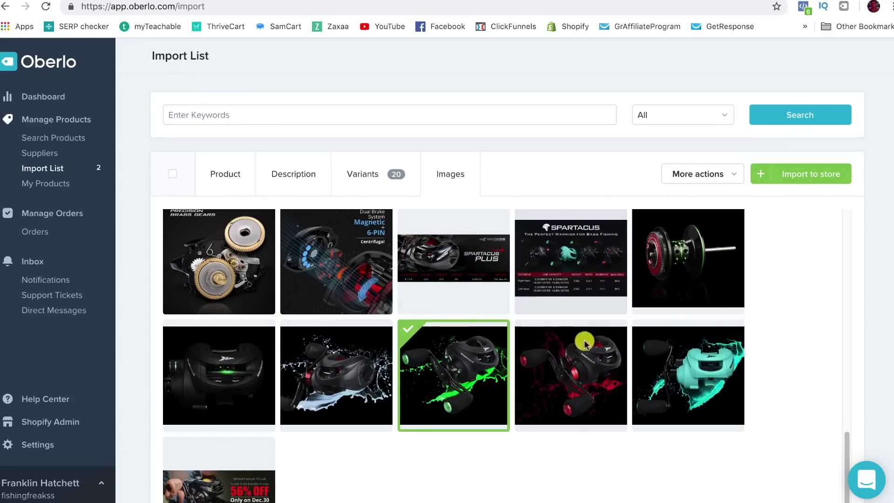
pyautogui.scroll(-2, 394, 321)
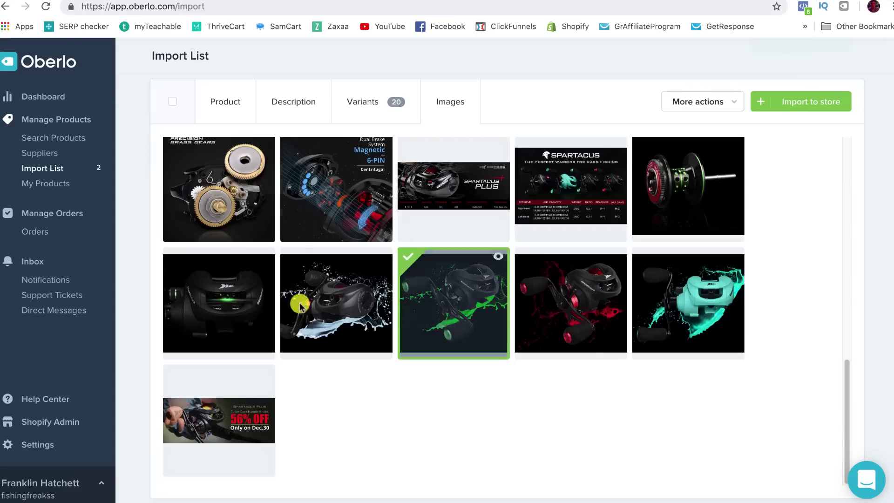
pyautogui.scroll(2, 392, 295)
pyautogui.scroll(10, 392, 296)
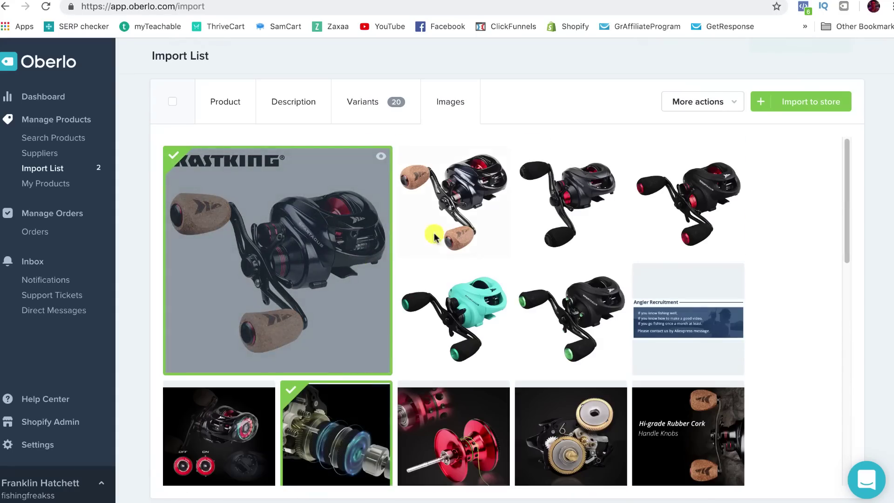
# Step: Import the Awesome Fishing Reel into Shopify and check it in the products list
pyautogui.click(819, 101)
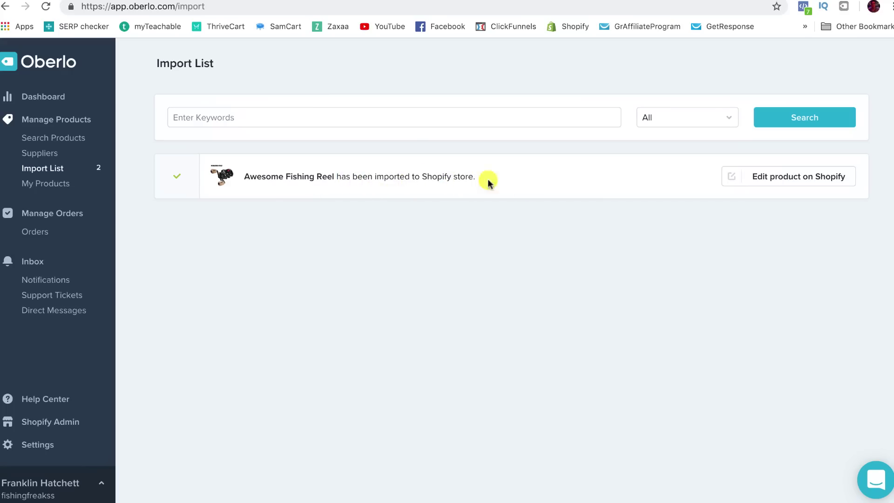
pyautogui.click(778, 180)
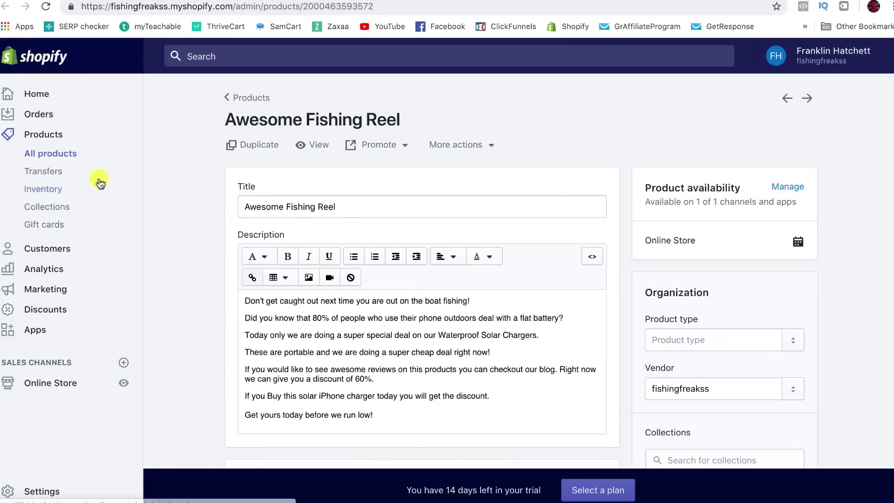
pyautogui.click(51, 154)
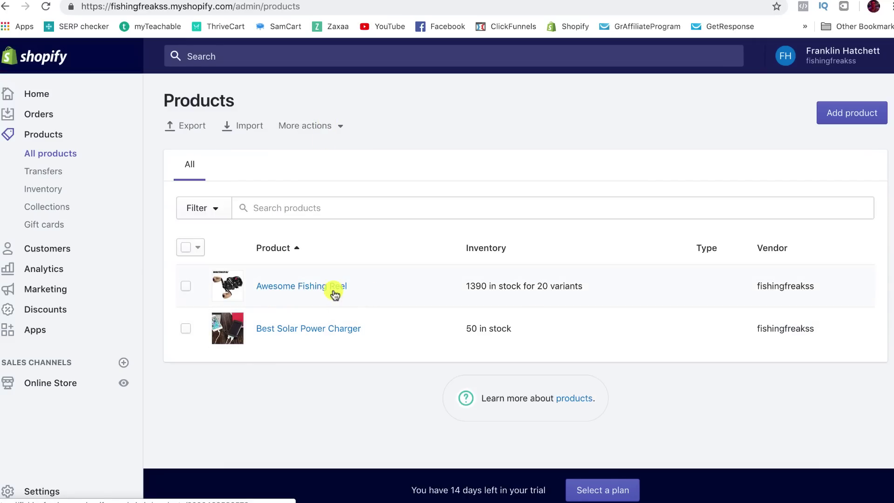
# Step: Preview the live storefront and open the Awesome Fishing Reel product page
pyautogui.click(125, 384)
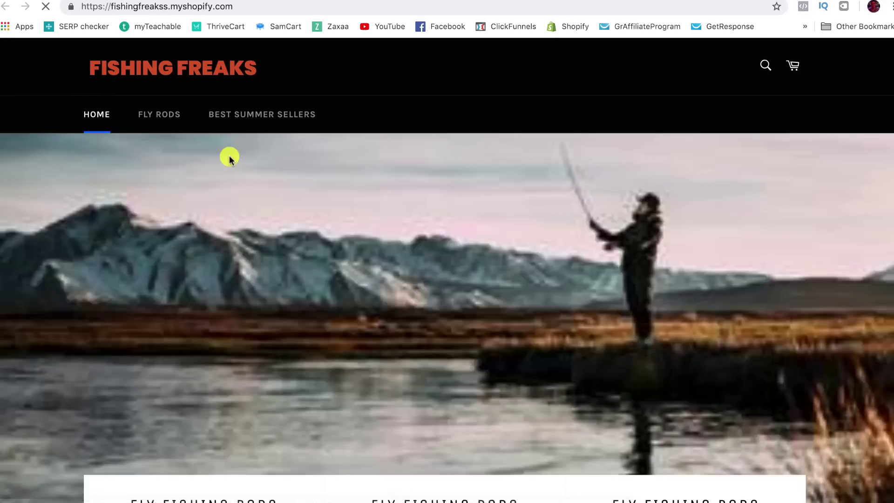
pyautogui.scroll(-10, 314, 153)
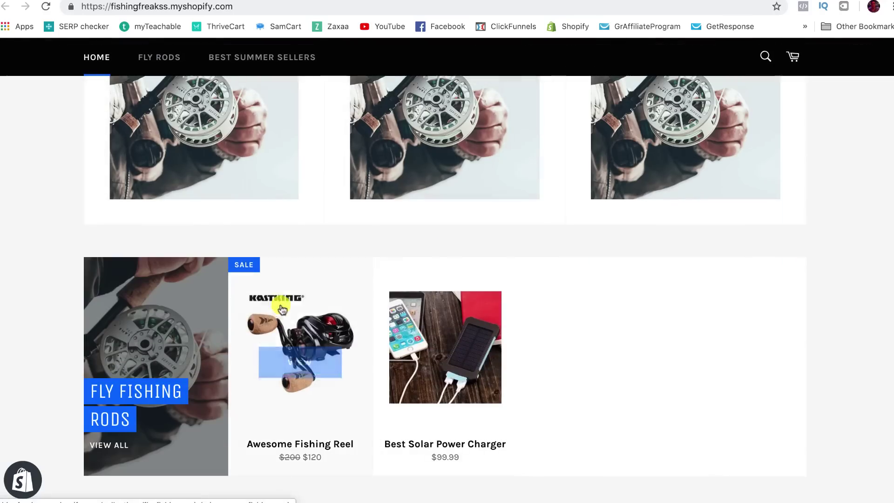
pyautogui.moveTo(302, 266)
pyautogui.scroll(-2, 302, 265)
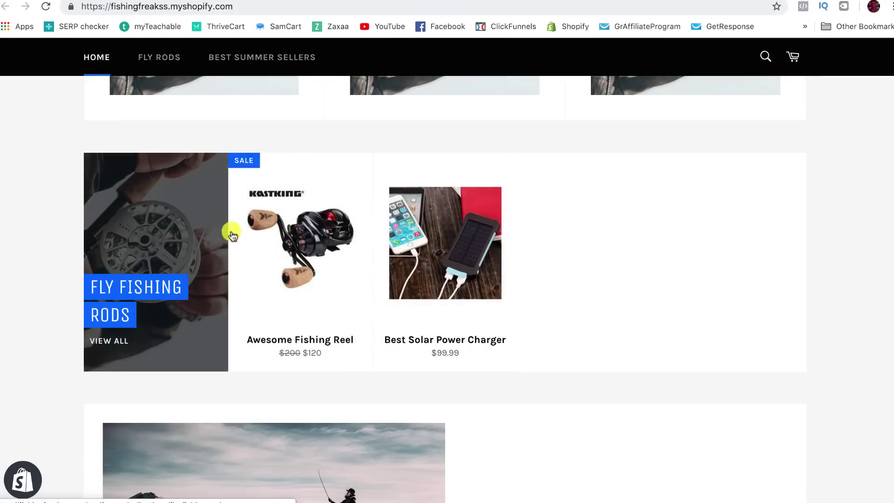
pyautogui.click(293, 254)
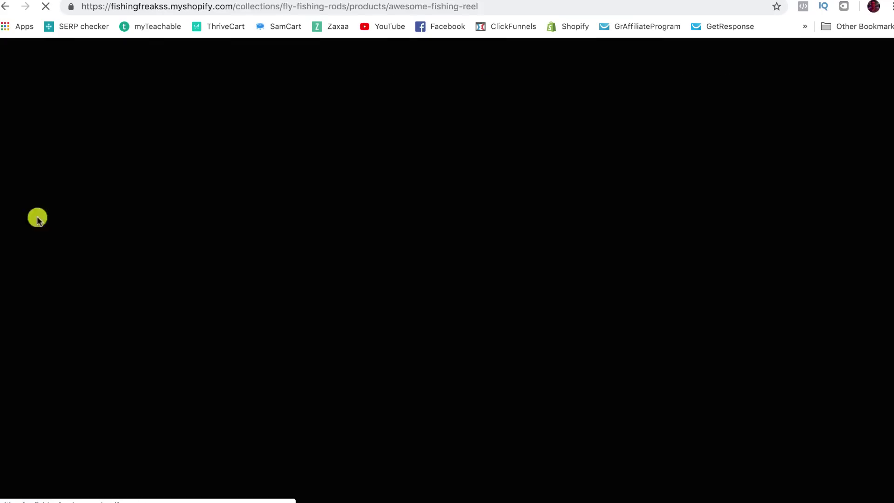
# Step: Browse the reel's product photos, ending on the twin-reel comparison photo
pyautogui.scroll(-2, 267, 222)
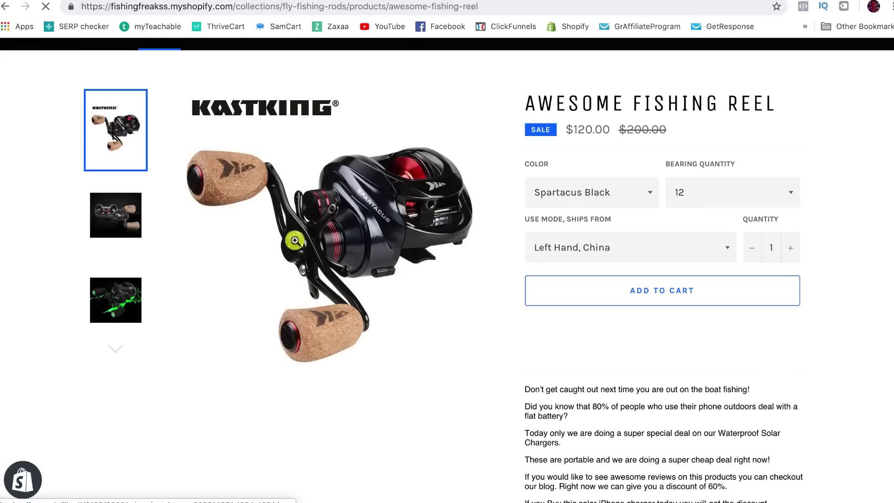
pyautogui.click(122, 209)
pyautogui.click(111, 283)
pyautogui.scroll(-2, 114, 261)
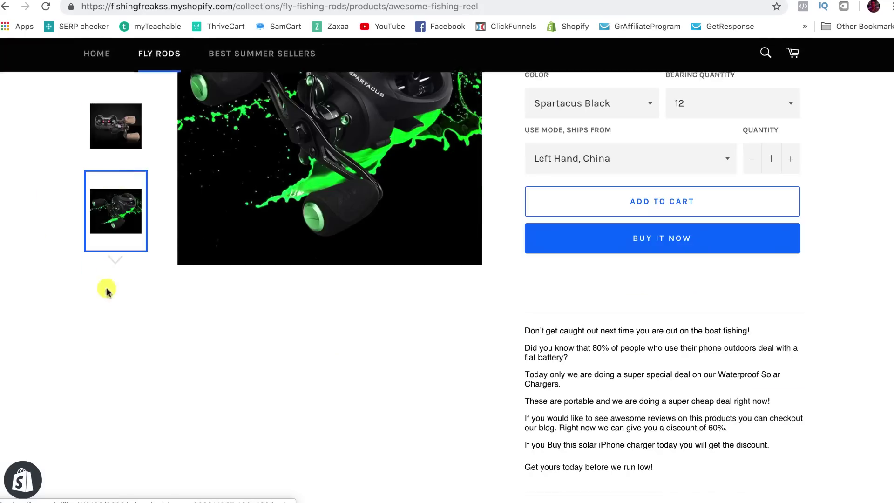
pyautogui.click(110, 259)
pyautogui.scroll(1, 114, 199)
pyautogui.scroll(2, 115, 199)
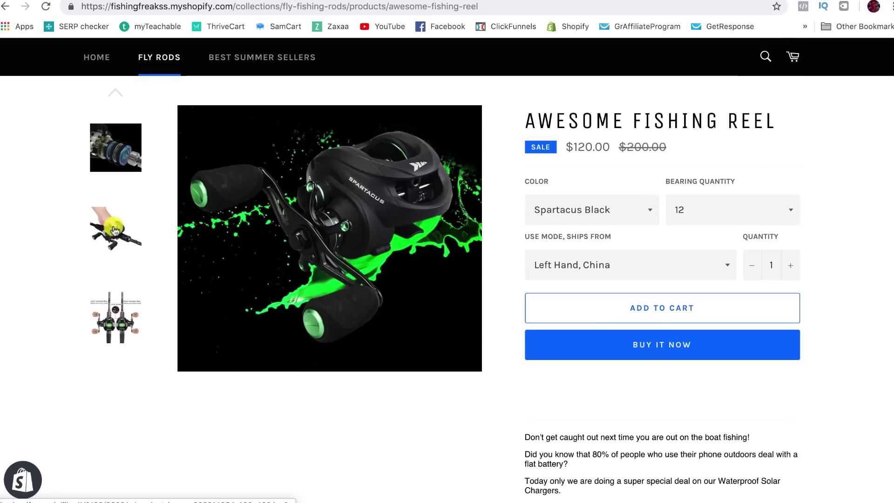
pyautogui.click(112, 228)
pyautogui.click(108, 299)
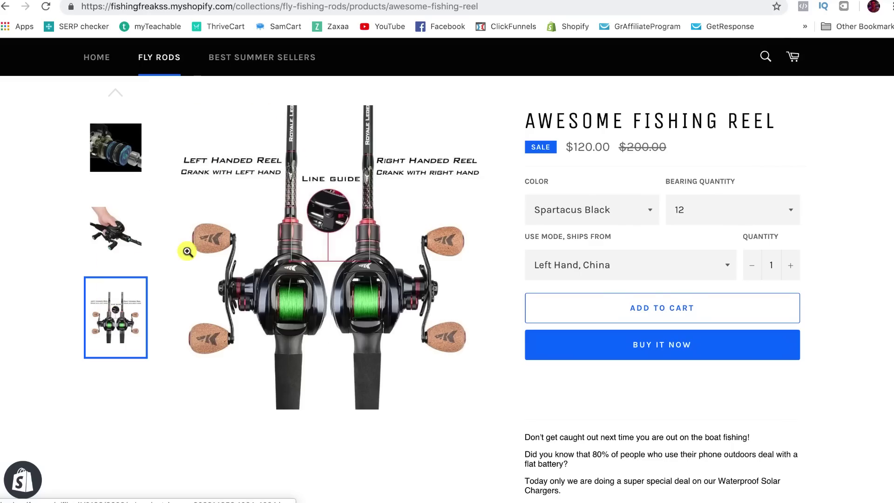
# Step: Try the options: Spartacus Black colour, 12 bearings, and the Left Hand, Russian Federation variant
pyautogui.click(640, 208)
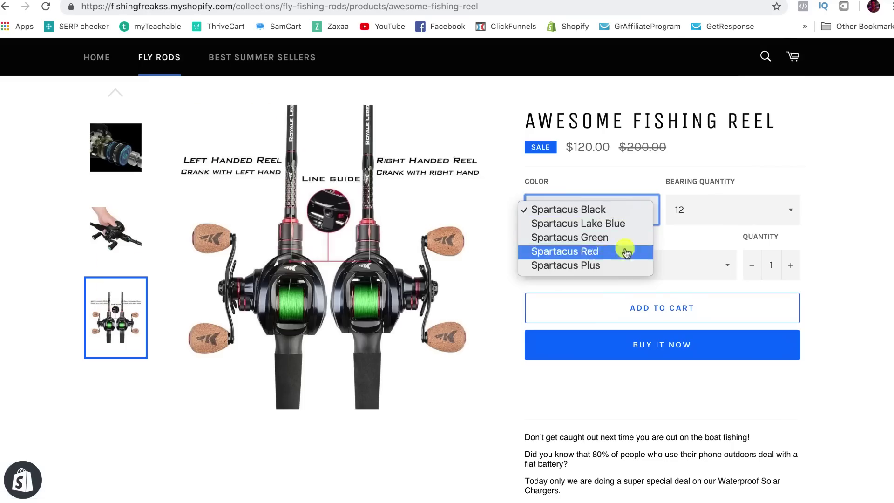
pyautogui.click(716, 209)
pyautogui.click(716, 209)
pyautogui.click(742, 209)
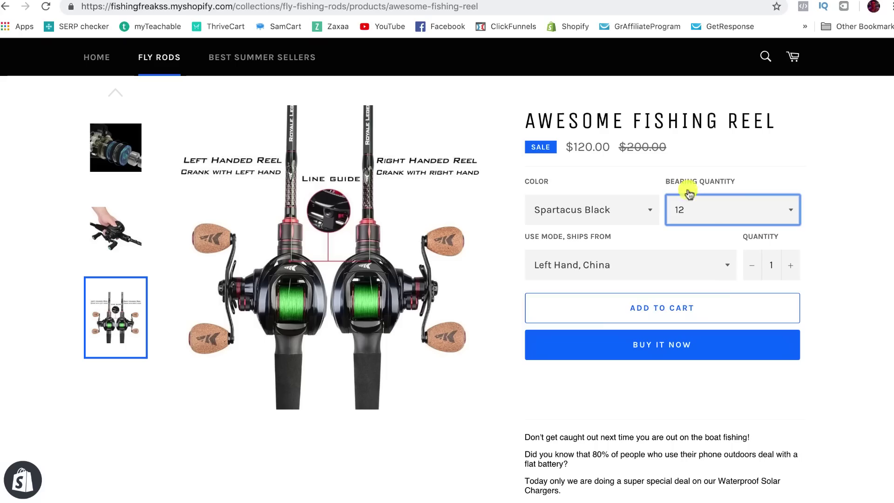
pyautogui.click(648, 269)
pyautogui.click(601, 278)
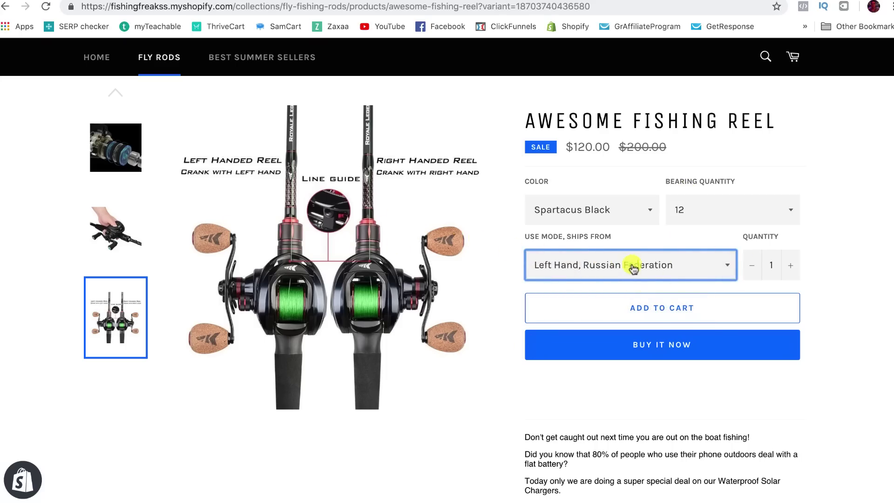
pyautogui.scroll(-1, 352, 222)
pyautogui.scroll(-5, 367, 226)
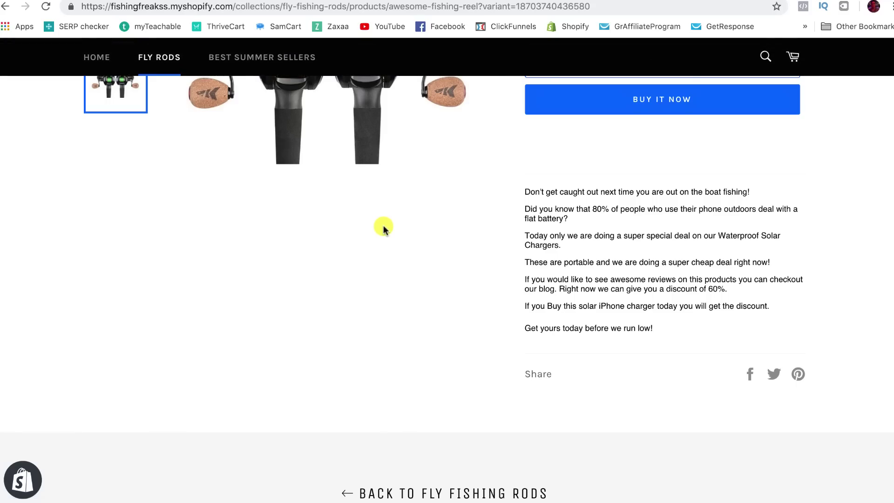
pyautogui.scroll(3, 376, 222)
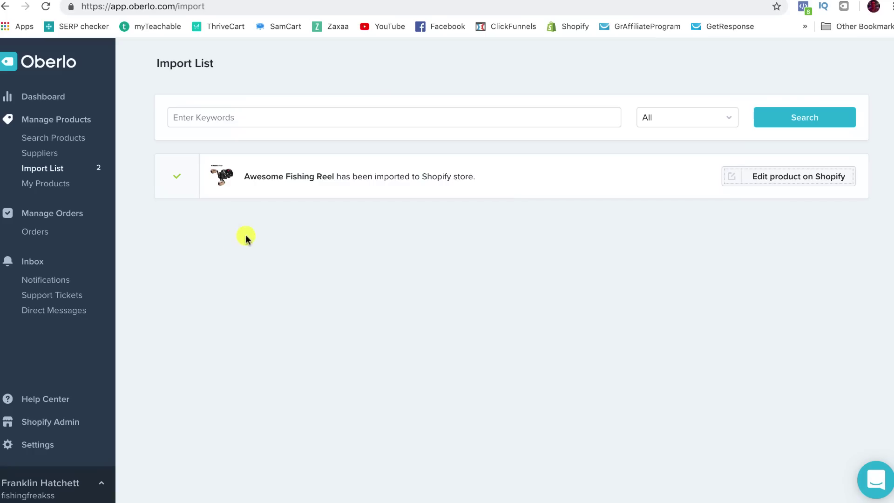
# Step: Open Oberlo's Manage Orders > Orders list and confirm it shows no orders
pyautogui.click(37, 231)
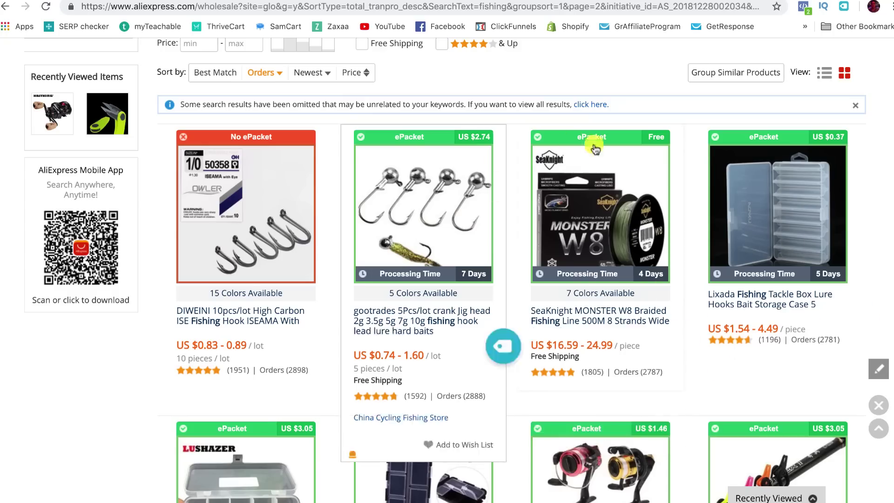
pyautogui.scroll(6, 573, 195)
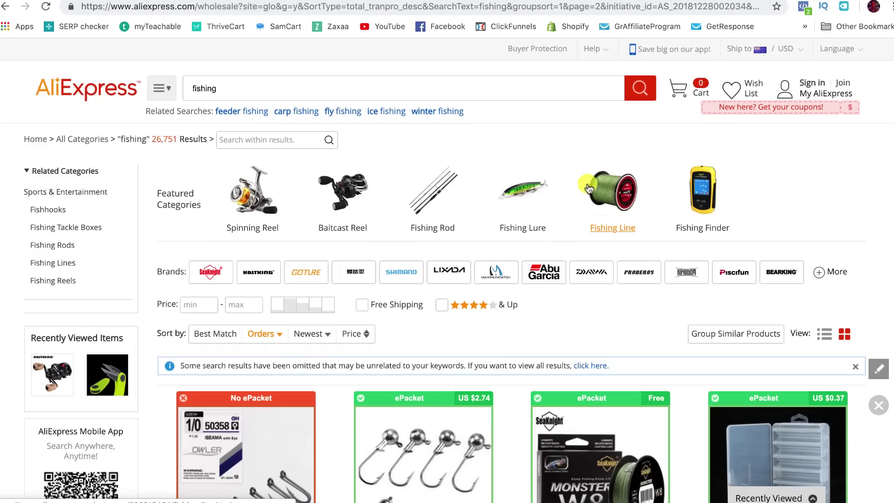
# Step: Scroll through the AliExpress fishing results, then switch to the Shopify admin Apps tab
pyautogui.scroll(-1, 617, 309)
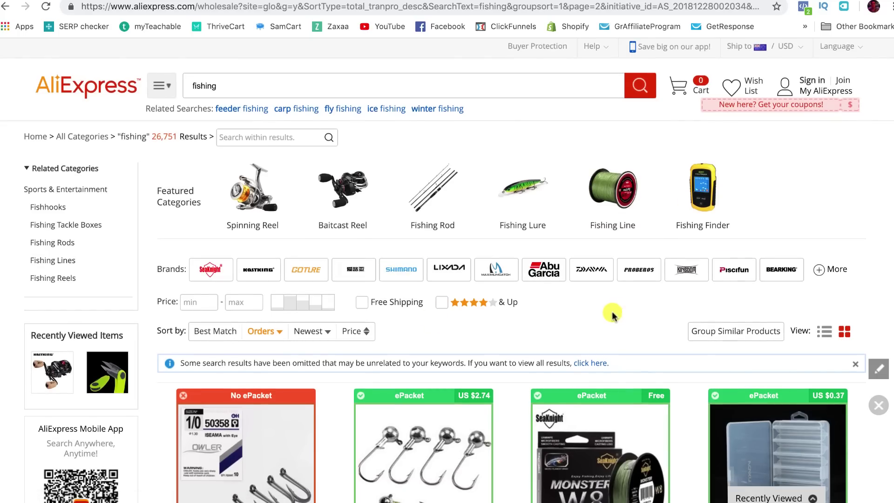
pyautogui.scroll(-1, 611, 321)
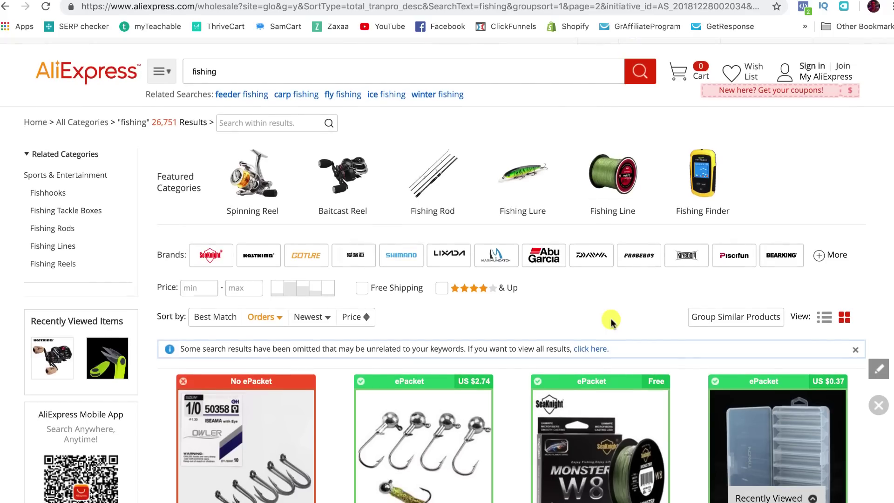
pyautogui.scroll(-5, 602, 315)
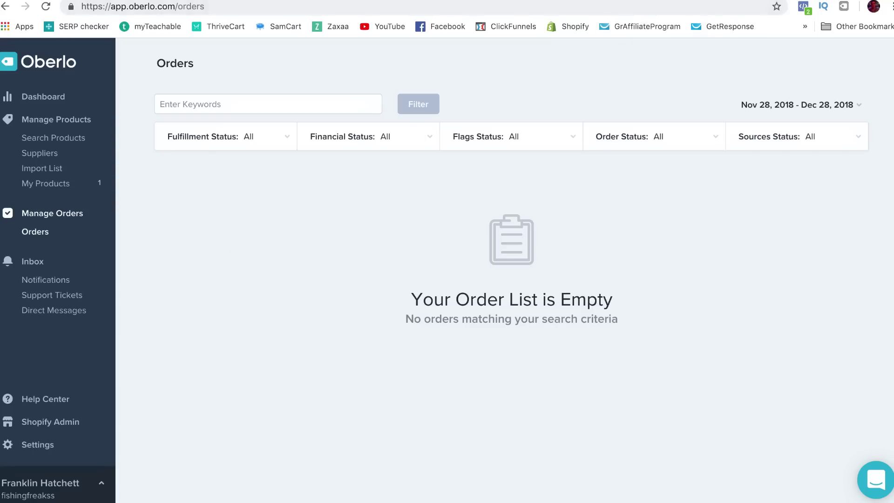
pyautogui.click(687, 1)
pyautogui.scroll(1, 524, 113)
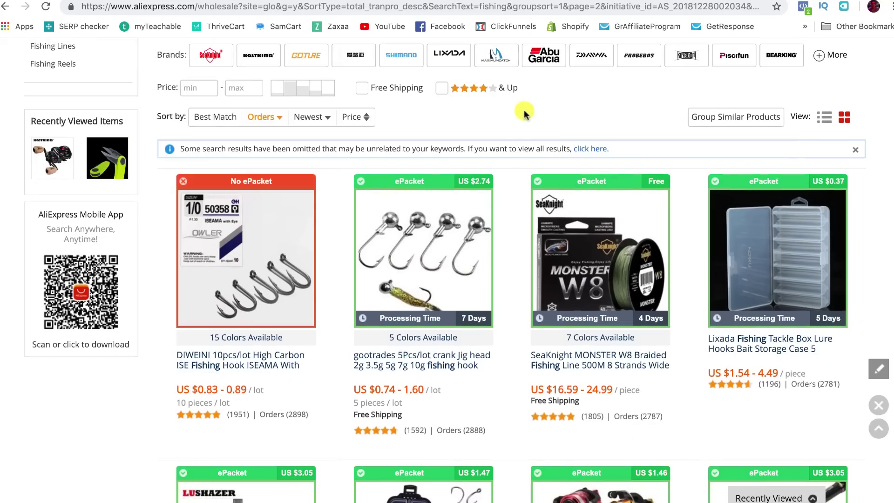
pyautogui.hotkey('ctrl', 'Tab')
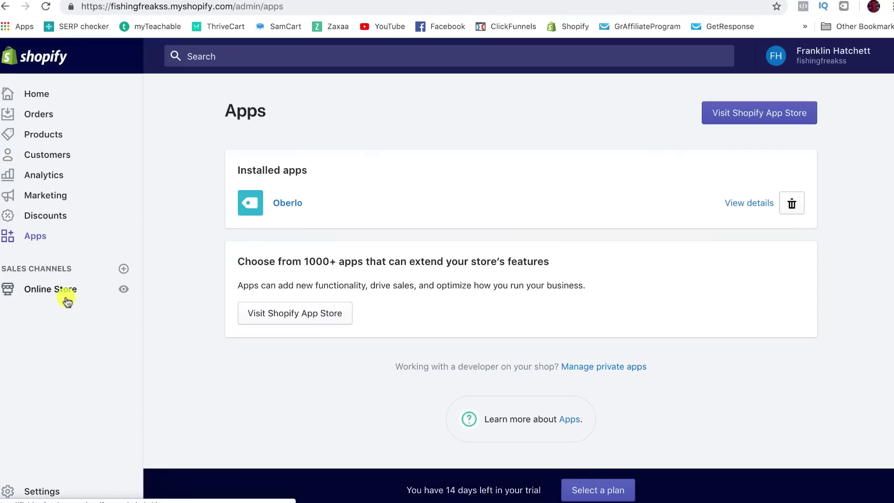
# Step: Customize the Venture theme and load the Awesome Fishing Reel product page in the editor
pyautogui.click(39, 292)
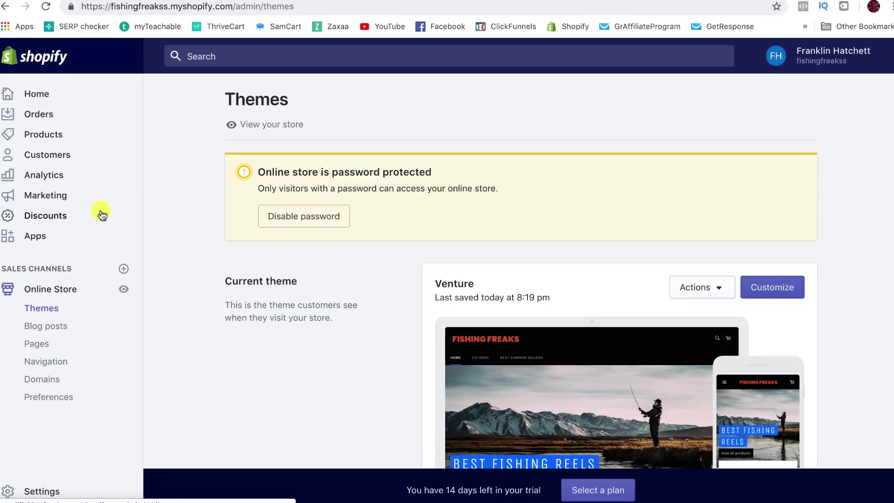
pyautogui.scroll(-2, 482, 222)
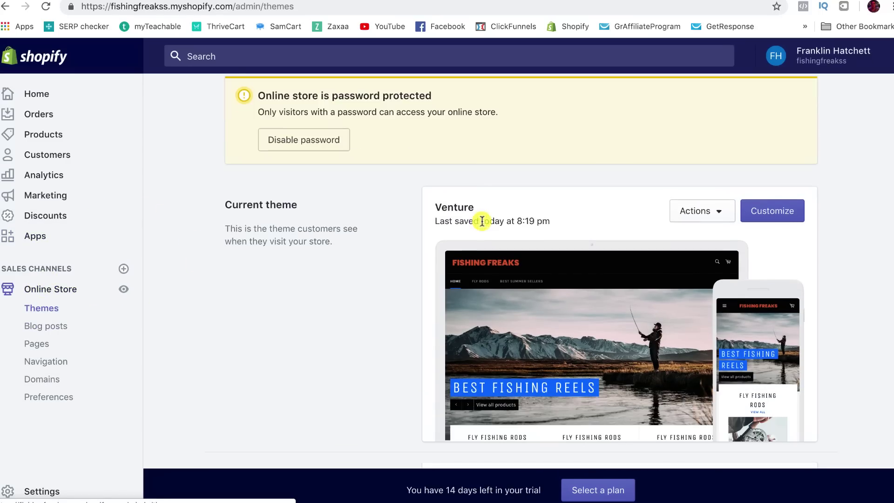
pyautogui.click(784, 220)
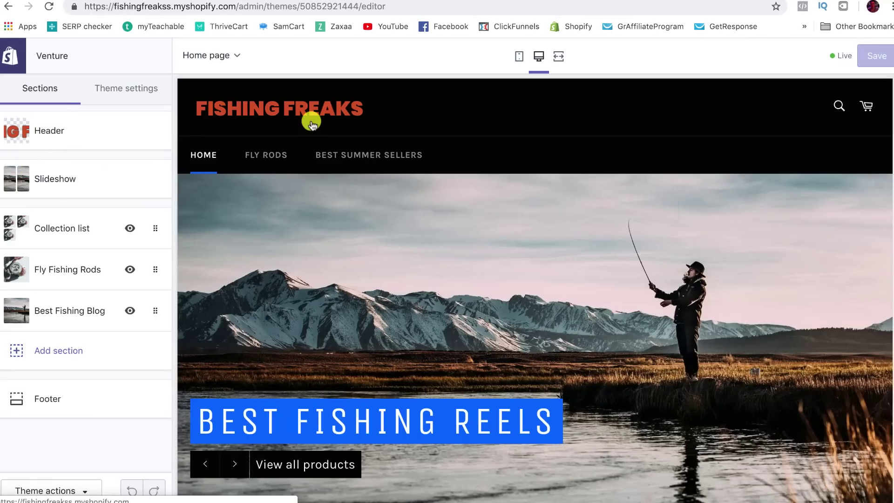
pyautogui.scroll(-10, 347, 123)
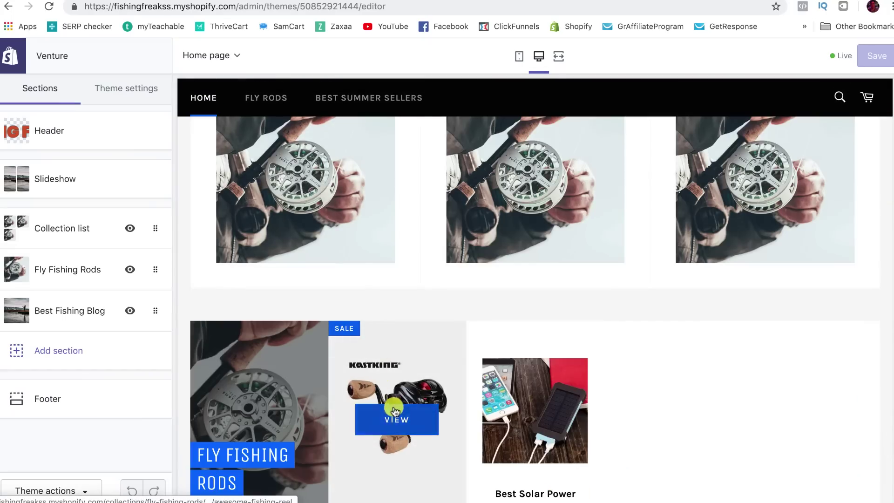
pyautogui.click(397, 416)
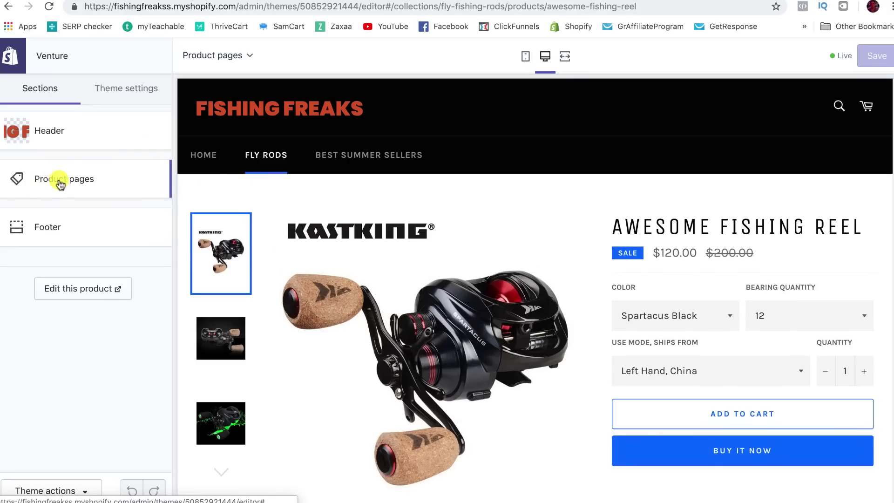
# Step: In Product pages, uncheck 'Stay on current page when item is added to cart' and enable the dynamic checkout button
pyautogui.click(77, 185)
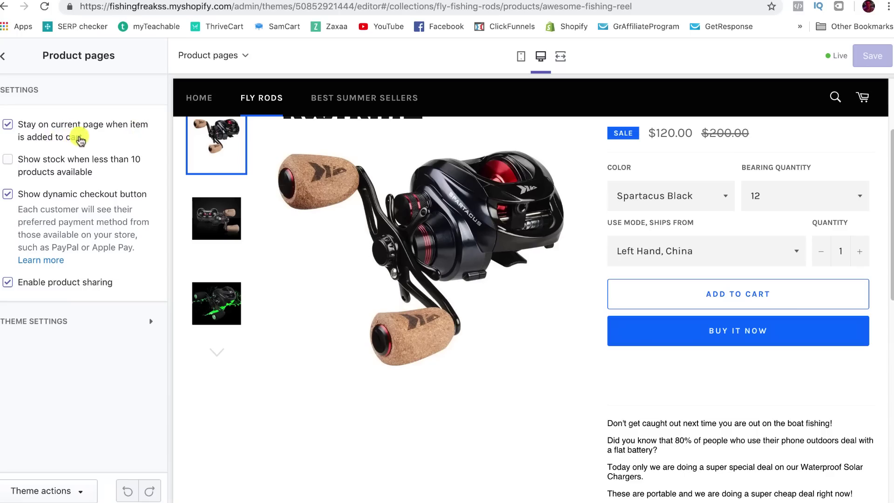
pyautogui.click(10, 125)
pyautogui.click(9, 125)
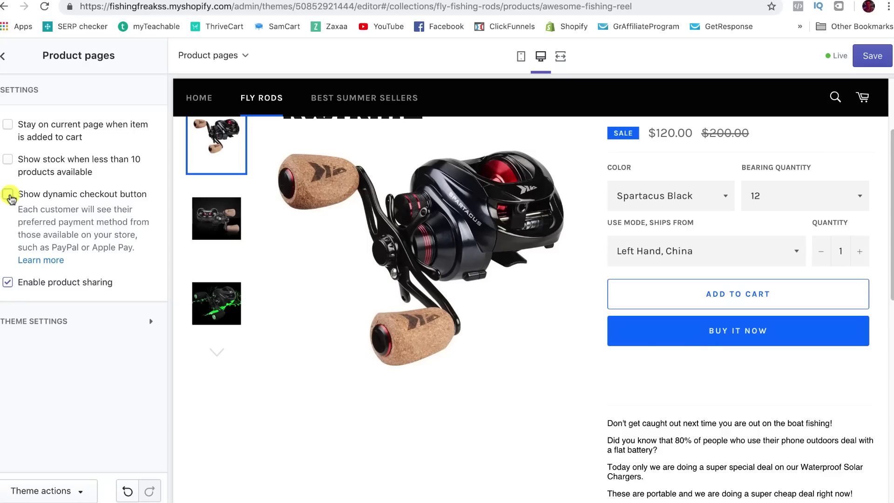
pyautogui.click(8, 194)
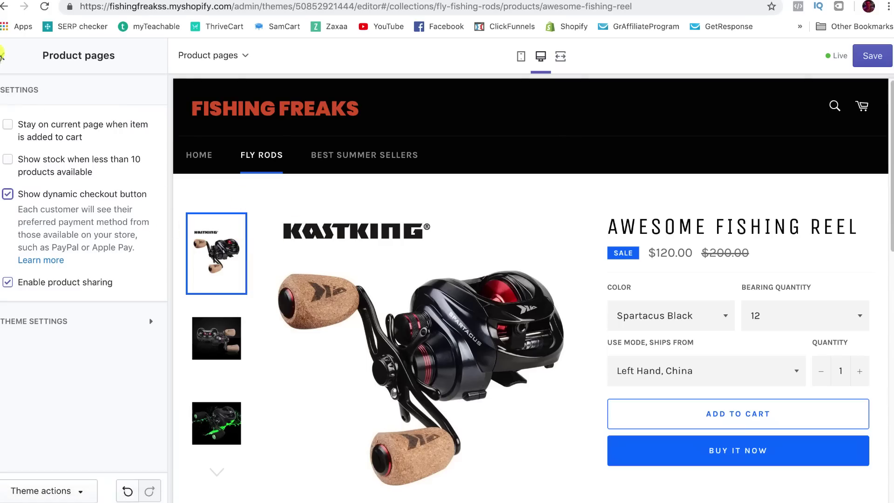
pyautogui.click(6, 57)
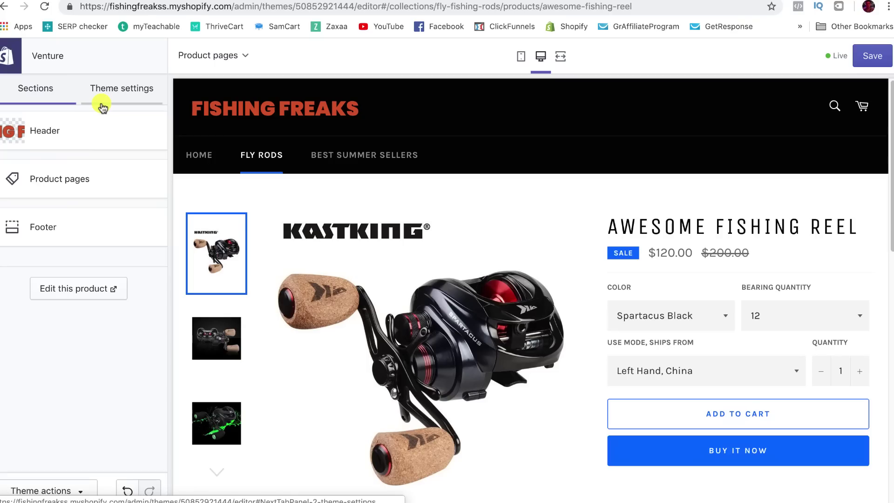
# Step: In theme Colors settings, set the header background to near-black #0C0C0C
pyautogui.click(216, 151)
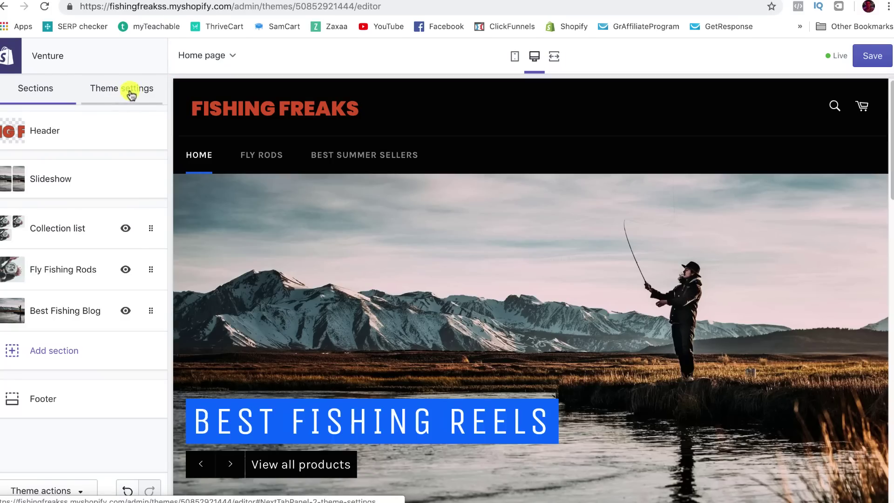
pyautogui.click(131, 91)
pyautogui.click(26, 128)
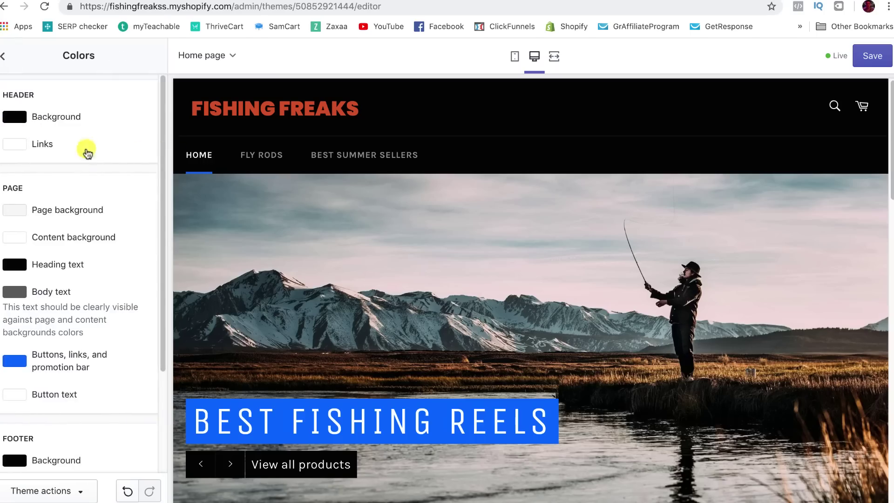
pyautogui.click(19, 119)
pyautogui.moveTo(12, 224); pyautogui.dragTo(8, 186)
pyautogui.click(225, 425)
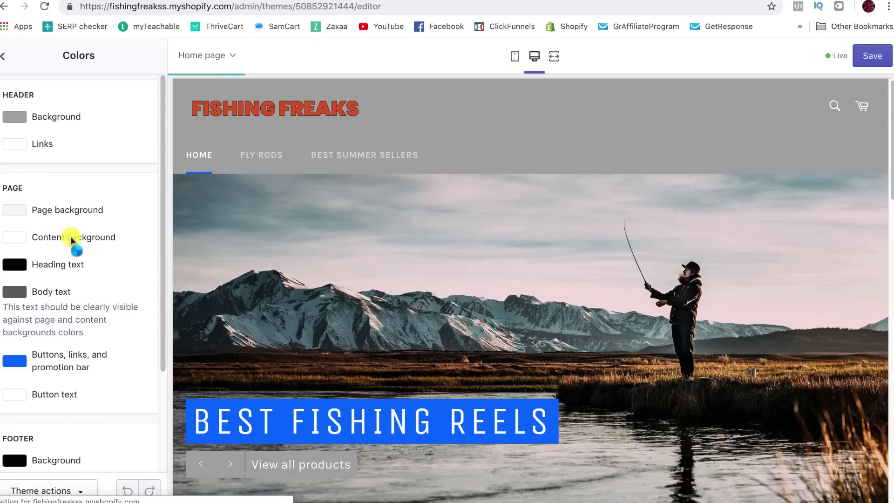
pyautogui.click(21, 118)
pyautogui.moveTo(36, 156); pyautogui.dragTo(6, 225)
pyautogui.click(6, 226)
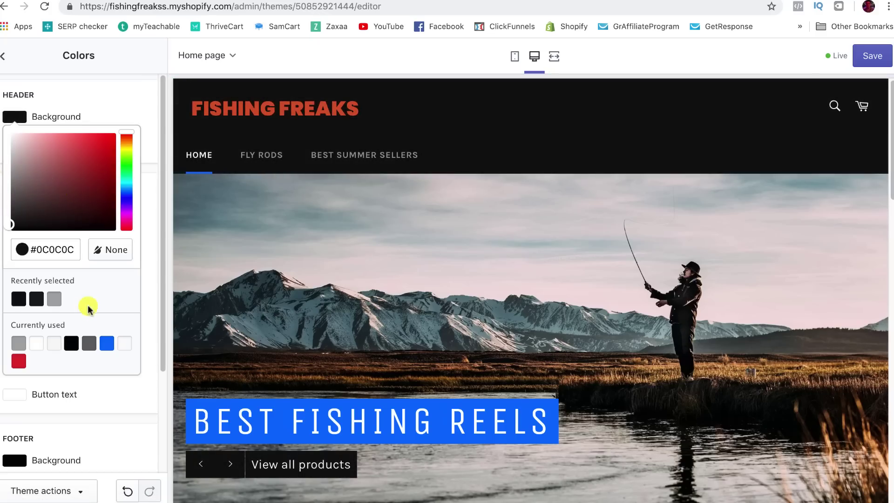
pyautogui.click(155, 263)
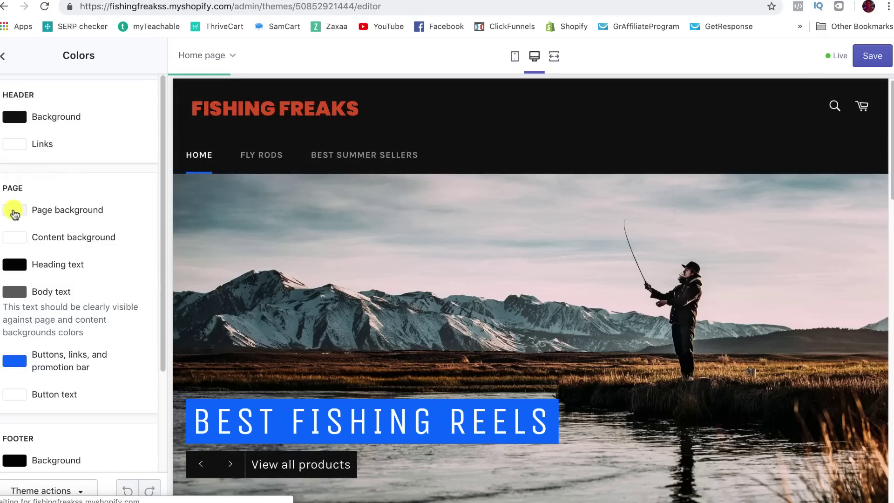
# Step: Set the footer background to deep dark red #740000
pyautogui.scroll(-7, 304, 243)
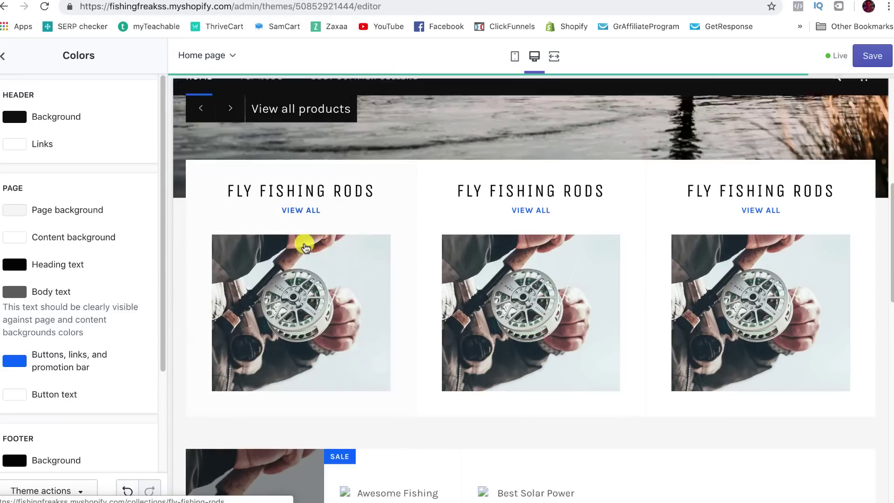
pyautogui.scroll(-3, 55, 279)
pyautogui.scroll(-5, 218, 316)
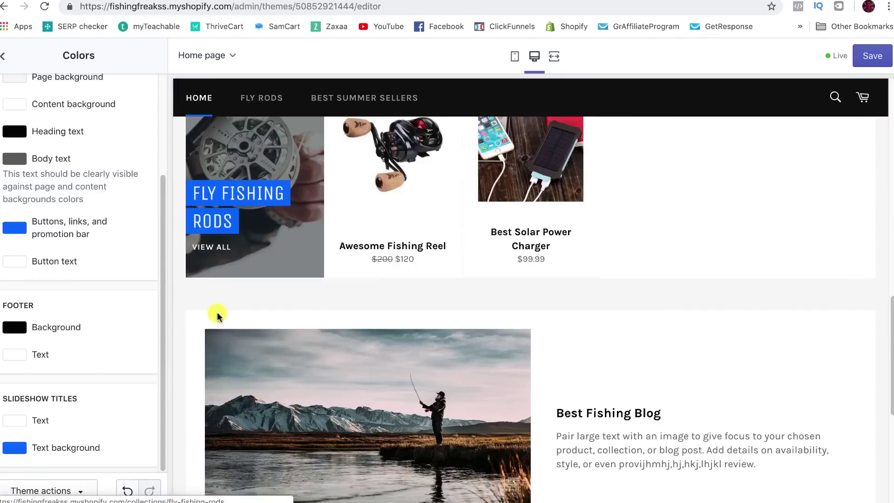
pyautogui.scroll(-5, 217, 316)
pyautogui.click(14, 327)
pyautogui.click(98, 359)
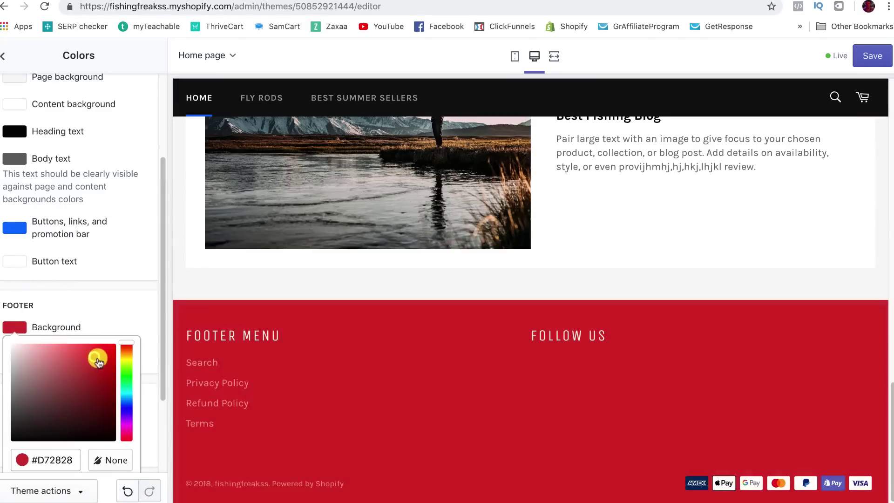
pyautogui.moveTo(98, 361); pyautogui.dragTo(125, 397)
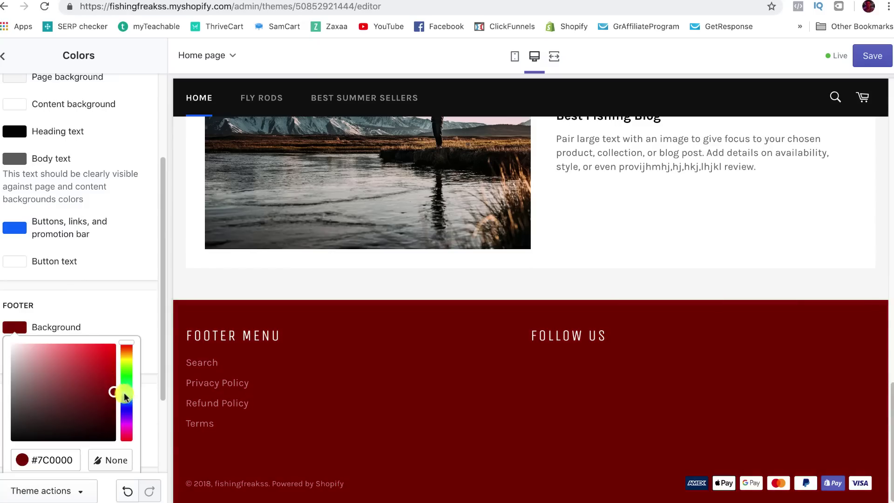
pyautogui.click(156, 305)
pyautogui.scroll(3, 70, 410)
pyautogui.scroll(5, 298, 423)
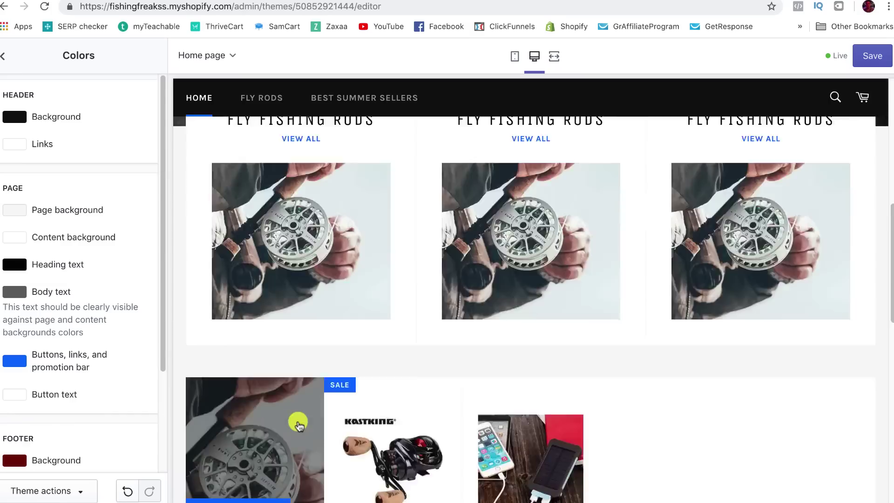
pyautogui.scroll(10, 299, 426)
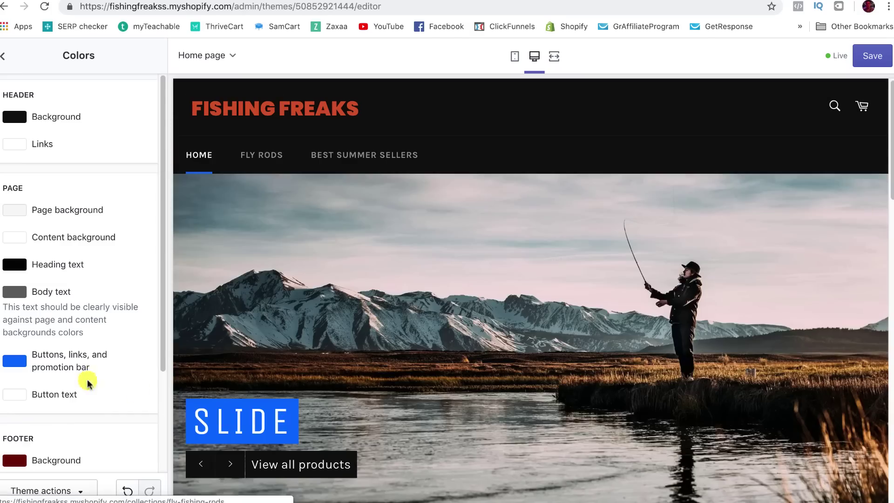
pyautogui.click(1, 56)
pyautogui.click(50, 173)
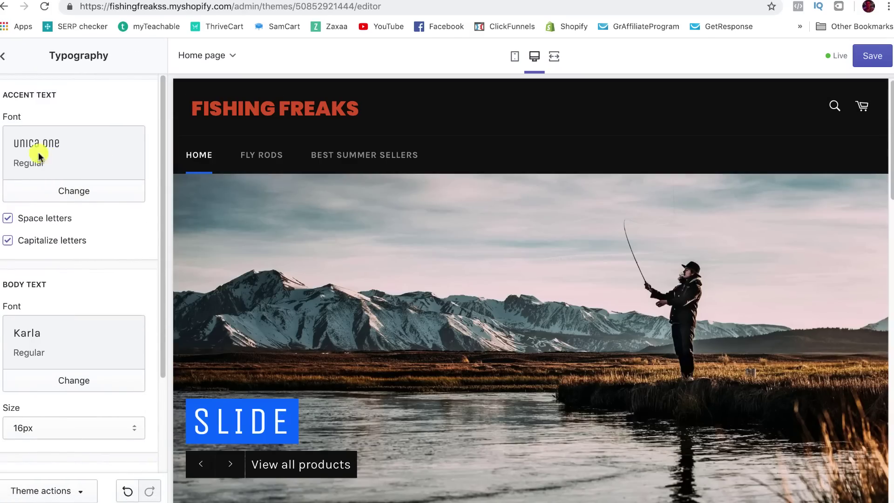
# Step: Browse alternative accent fonts in Typography but keep the current font
pyautogui.click(65, 191)
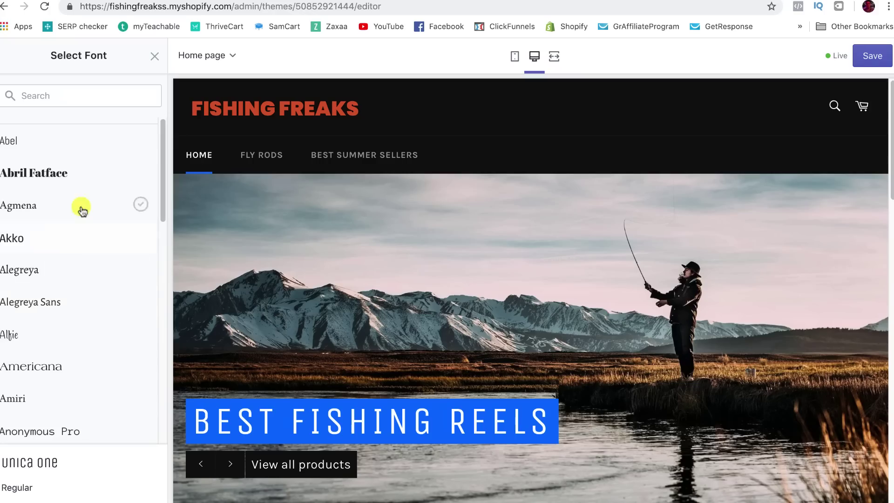
pyautogui.scroll(-10, 82, 267)
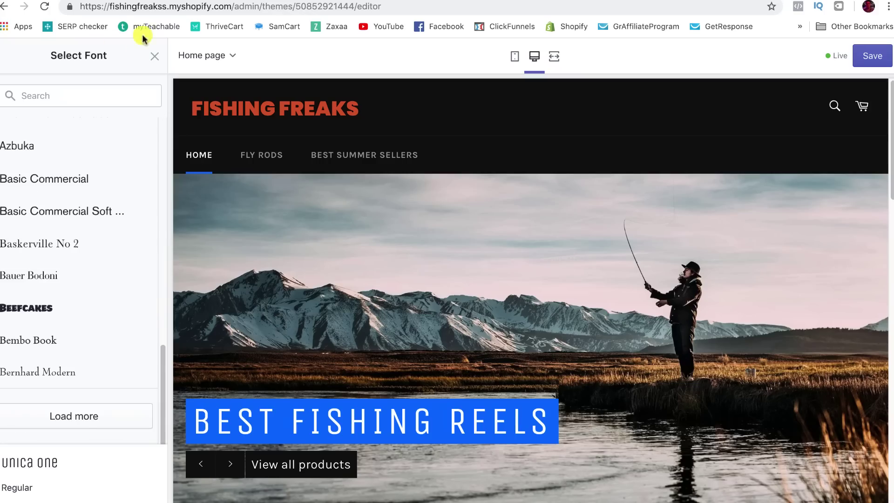
pyautogui.click(155, 56)
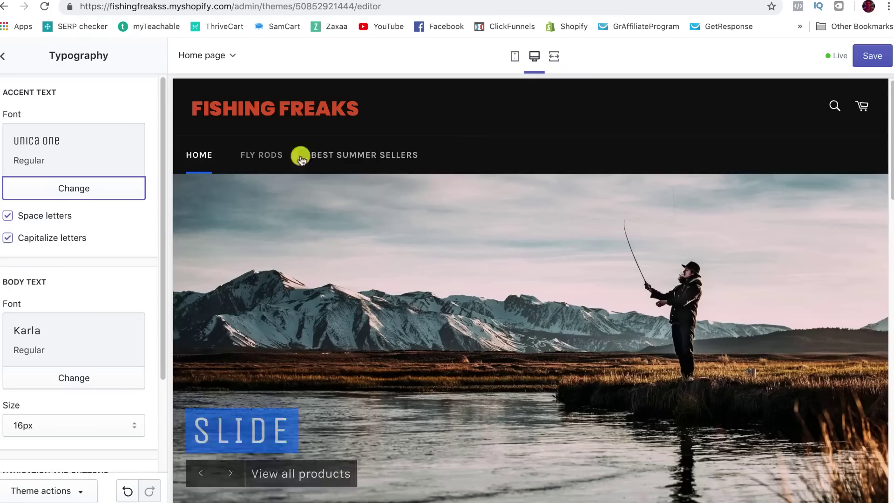
pyautogui.scroll(-5, 21, 375)
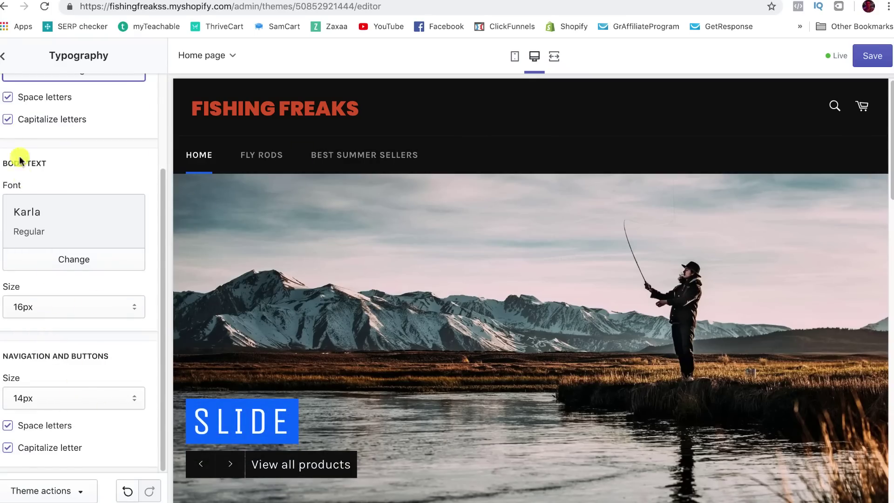
pyautogui.click(3, 56)
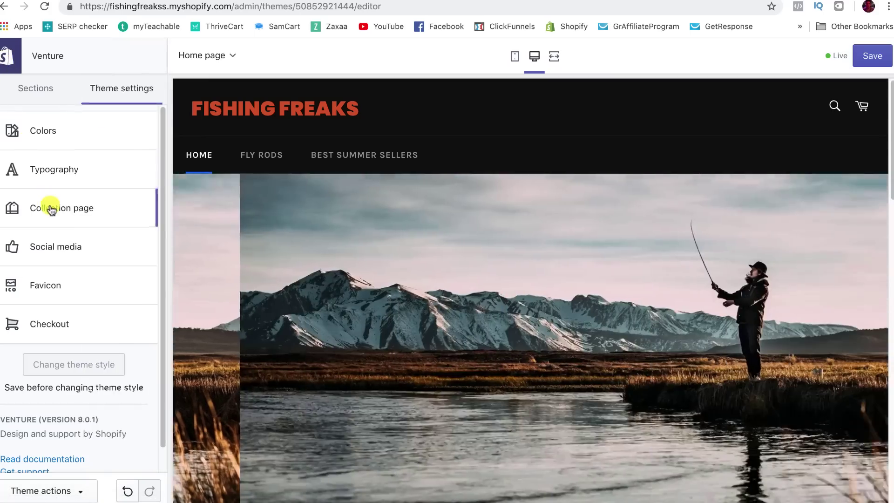
# Step: Look over the Collection page and Social media settings without changing anything
pyautogui.click(54, 205)
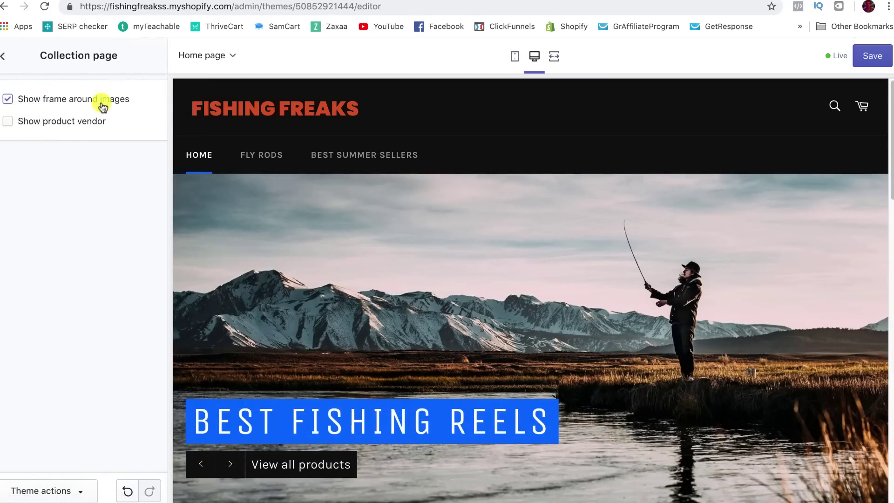
pyautogui.scroll(-6, 247, 172)
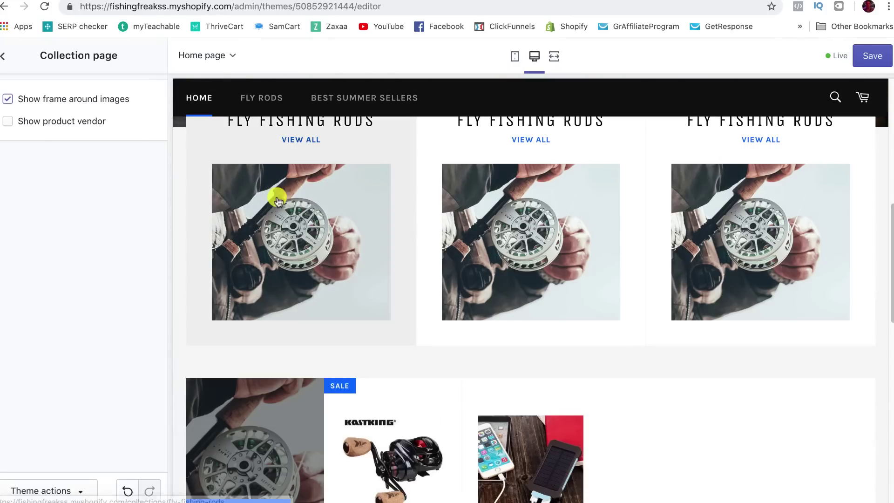
pyautogui.click(4, 56)
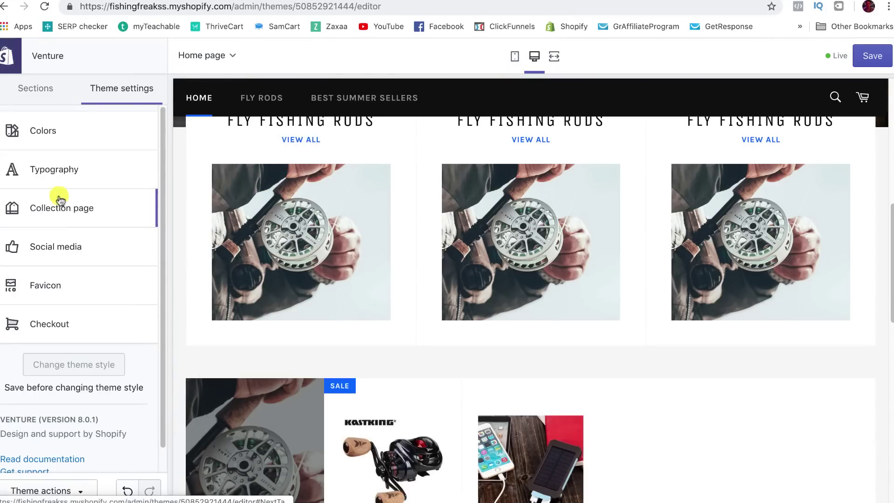
pyautogui.click(55, 248)
pyautogui.scroll(-8, 93, 237)
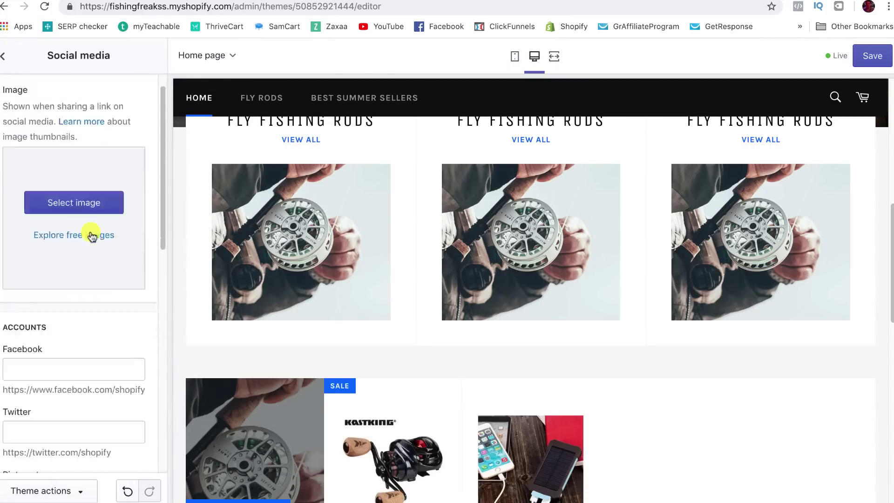
pyautogui.click(7, 58)
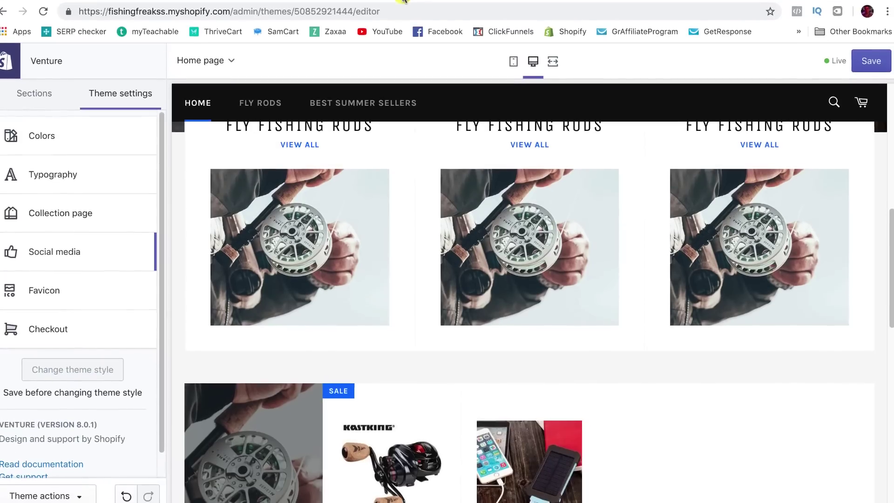
# Step: From the Checkout panel, go to admin checkout settings and select 'Accounts are disabled'
pyautogui.click(37, 327)
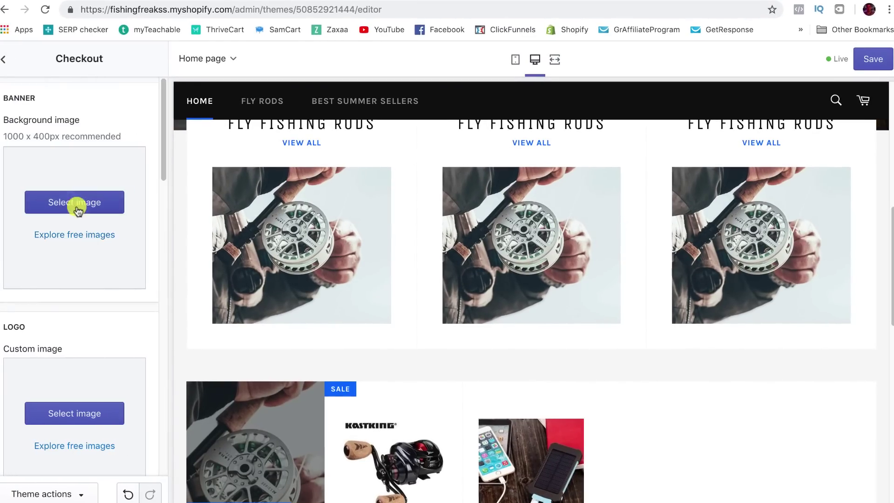
pyautogui.scroll(-3, 72, 195)
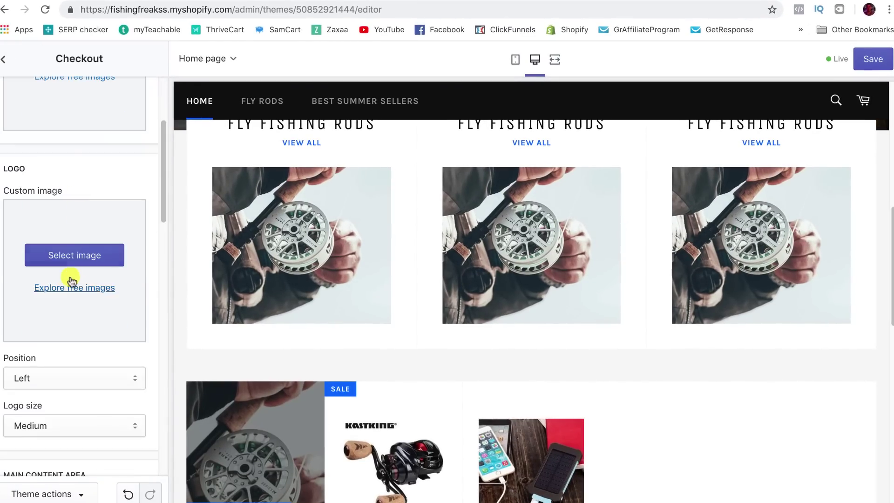
pyautogui.scroll(-4, 75, 247)
pyautogui.scroll(-7, 77, 245)
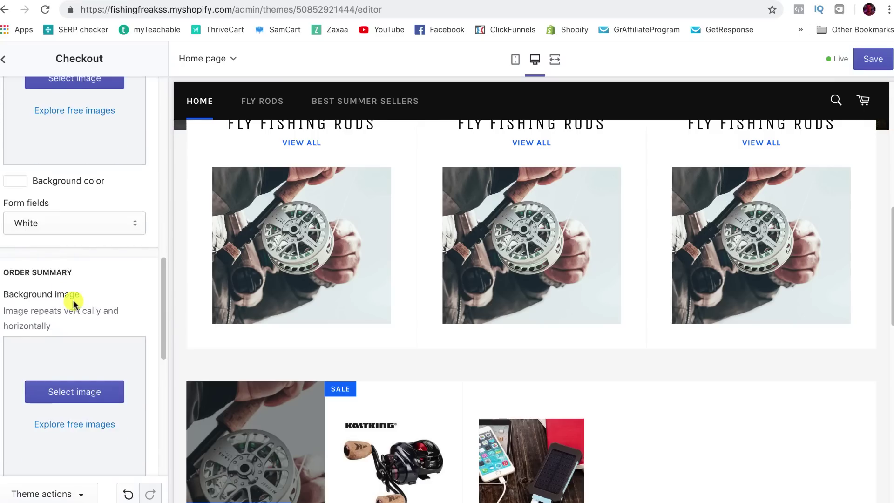
pyautogui.scroll(-7, 91, 297)
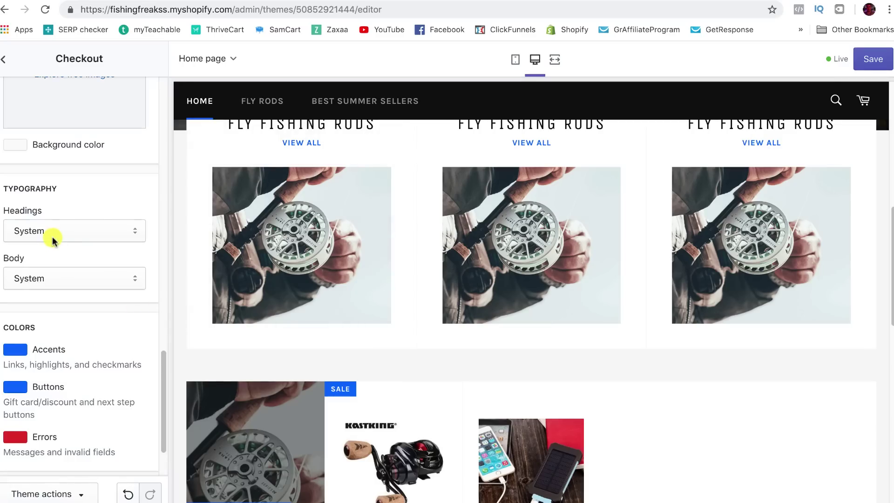
pyautogui.scroll(-2, 69, 273)
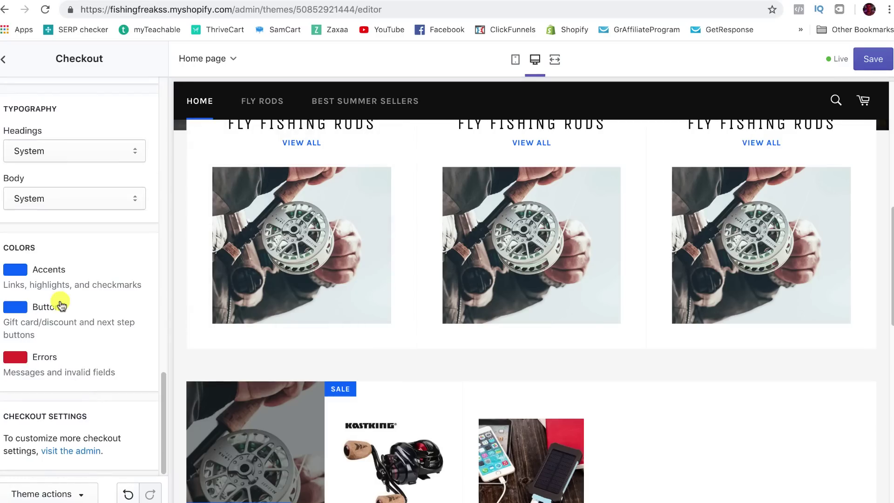
pyautogui.click(78, 452)
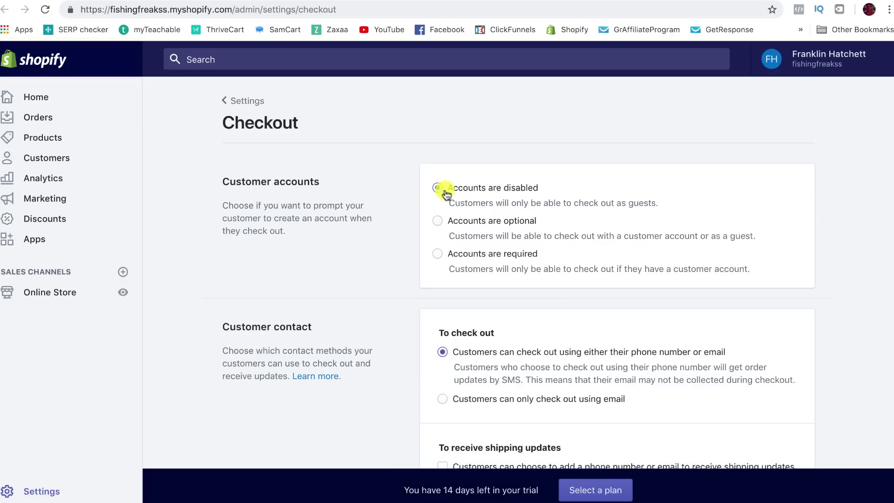
pyautogui.click(444, 191)
pyautogui.scroll(-1, 519, 297)
pyautogui.scroll(1, 442, 253)
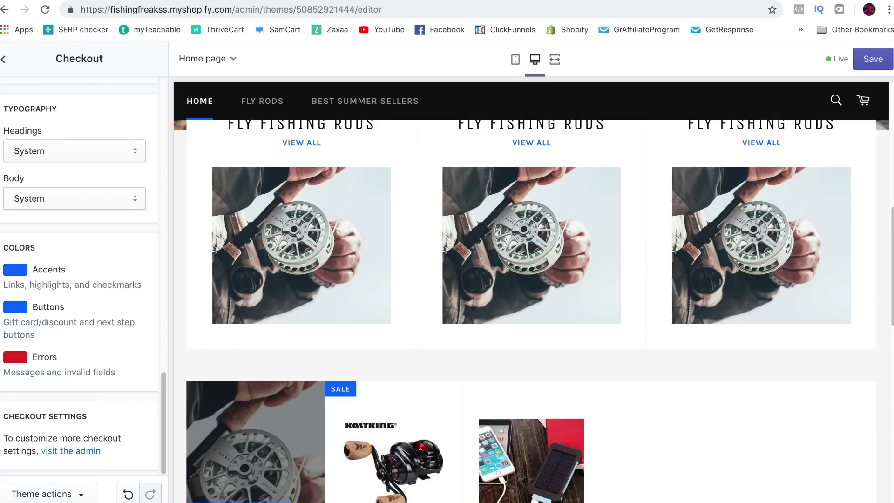
# Step: Preview the customized Fishing Freaks storefront and scroll through it
pyautogui.click(3, 58)
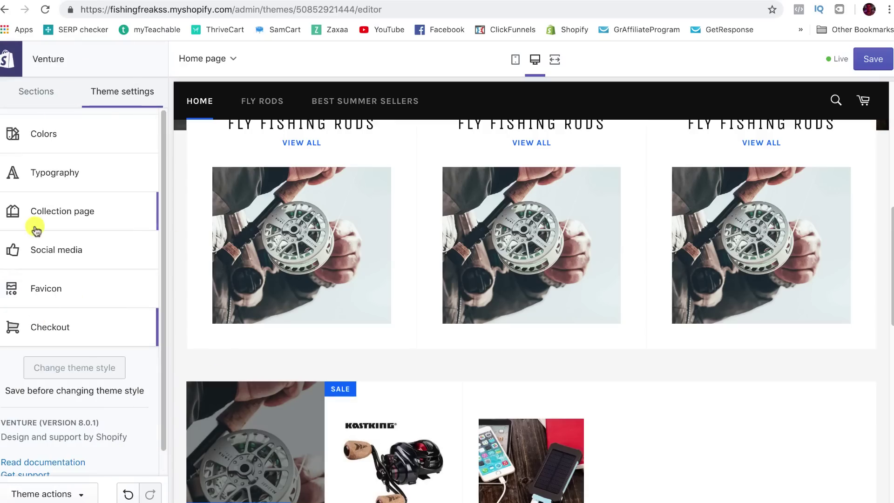
pyautogui.click(35, 92)
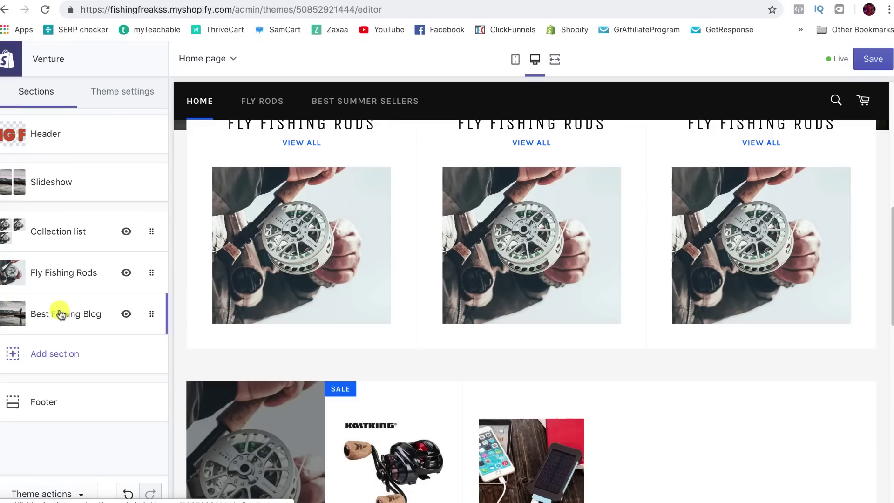
pyautogui.click(78, 491)
pyautogui.click(71, 427)
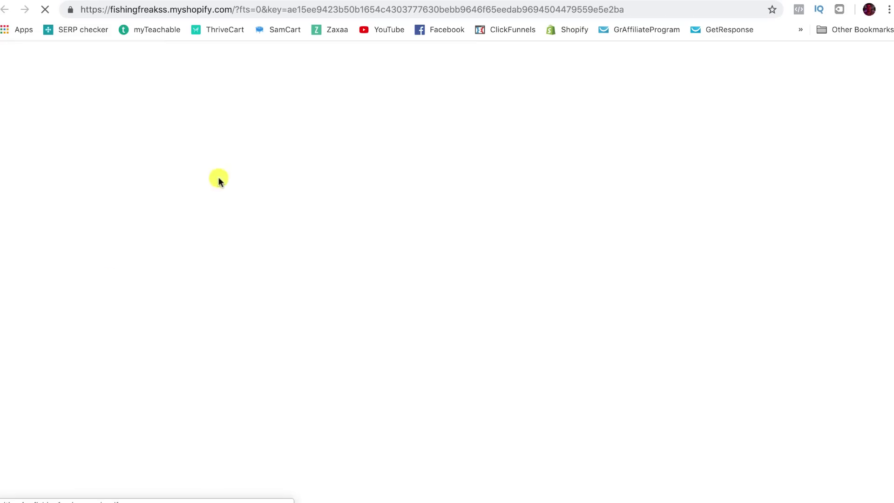
pyautogui.scroll(-12, 279, 202)
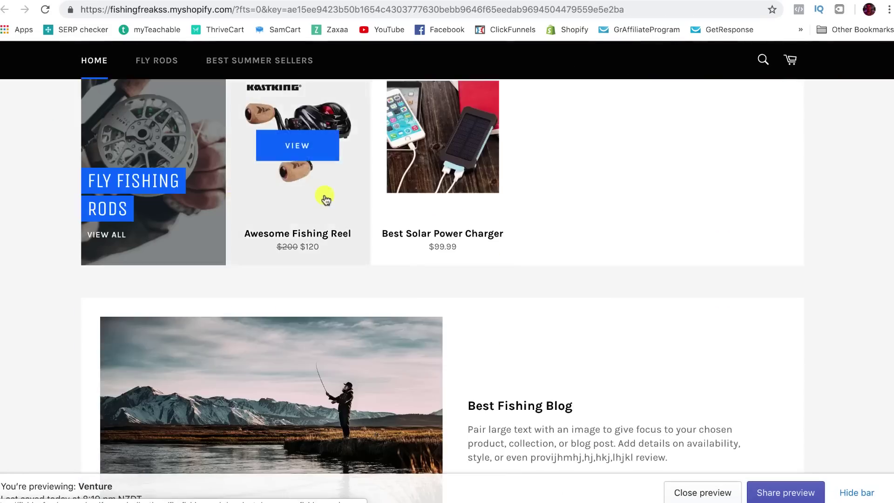
pyautogui.scroll(5, 323, 205)
pyautogui.scroll(2, 327, 207)
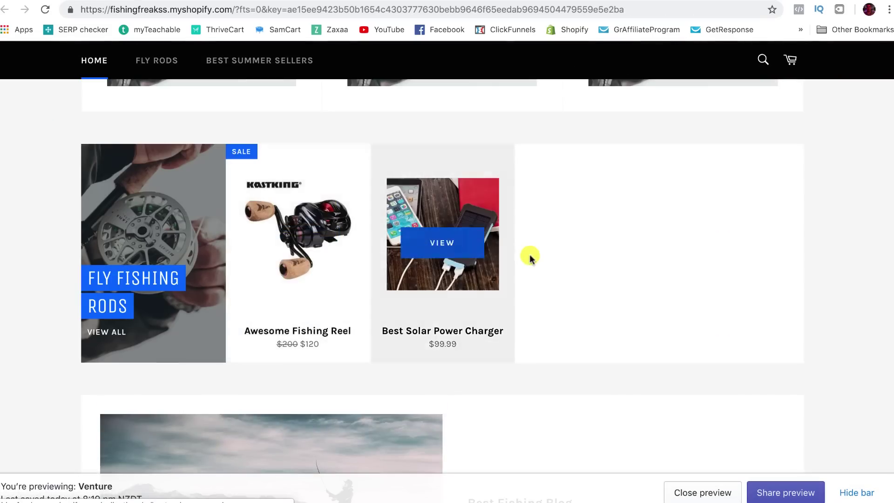
pyautogui.scroll(-9, 530, 254)
pyautogui.scroll(15, 532, 255)
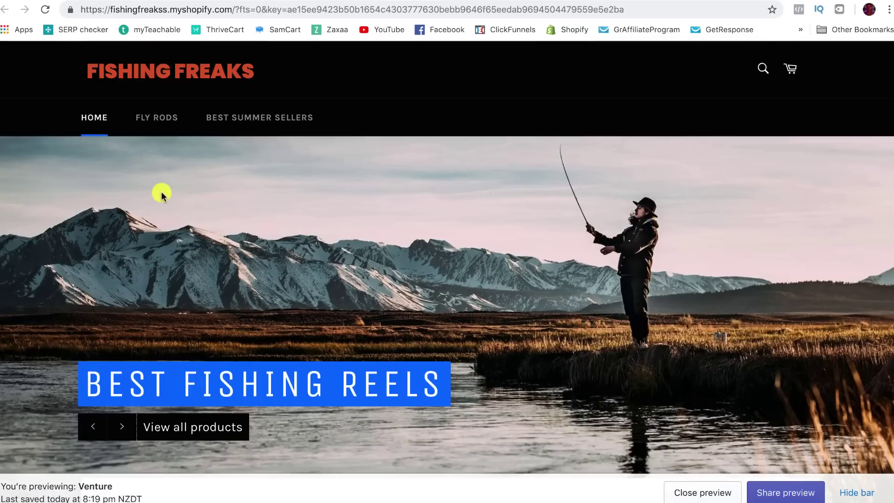
# Step: Close the preview, leave the theme editor, and return to the admin Themes page
pyautogui.press('super+w')
pyautogui.press('super+w')
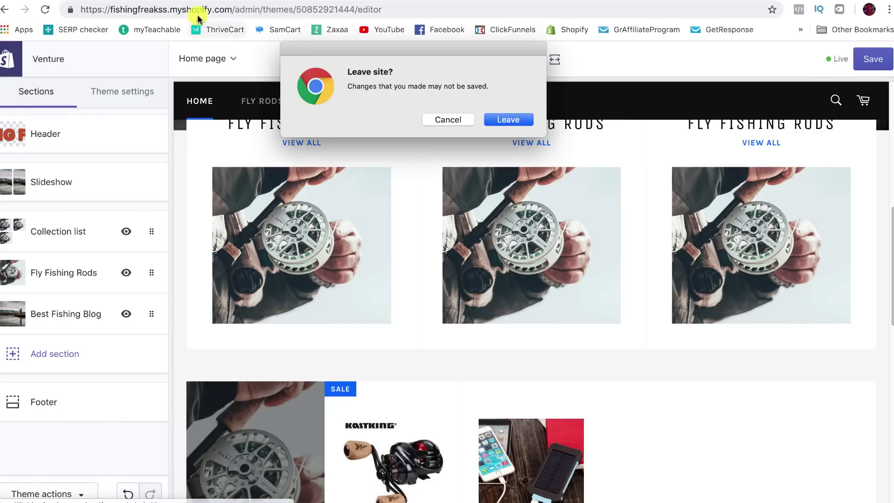
pyautogui.click(507, 119)
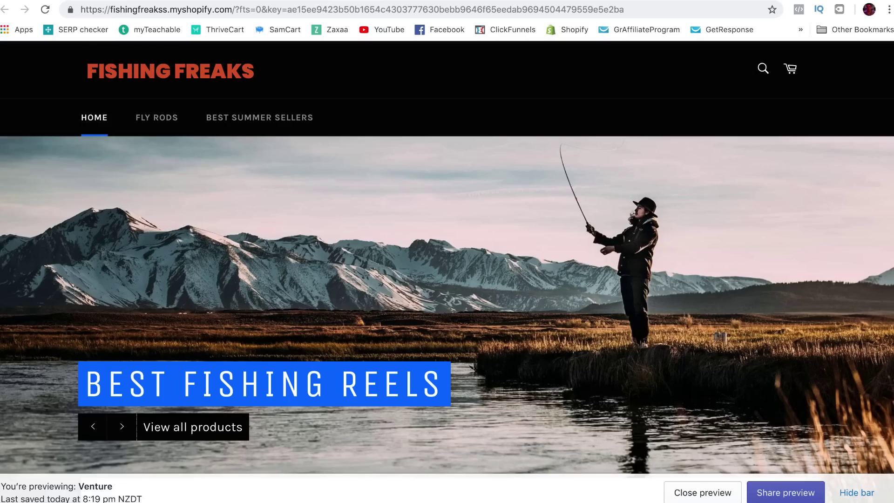
pyautogui.press('super+w')
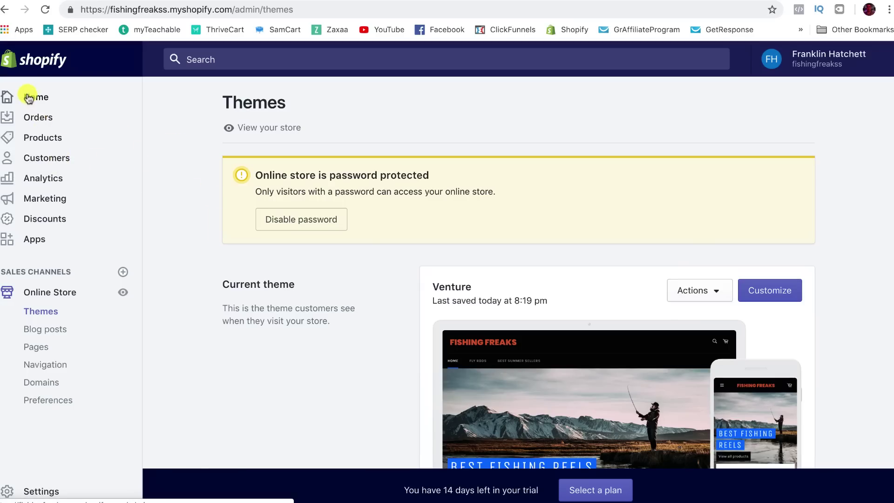
# Step: Visit Orders, Abandoned checkouts, Products and Customers, finishing on the Analytics overview
pyautogui.click(35, 119)
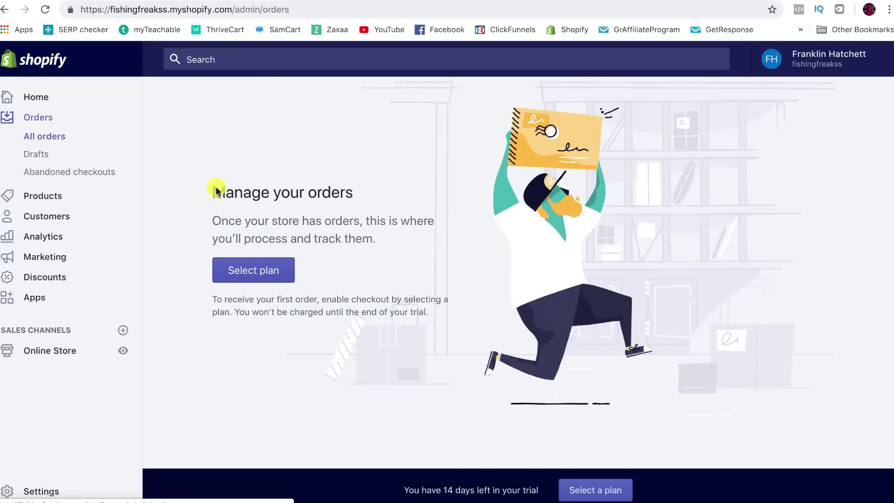
pyautogui.click(54, 176)
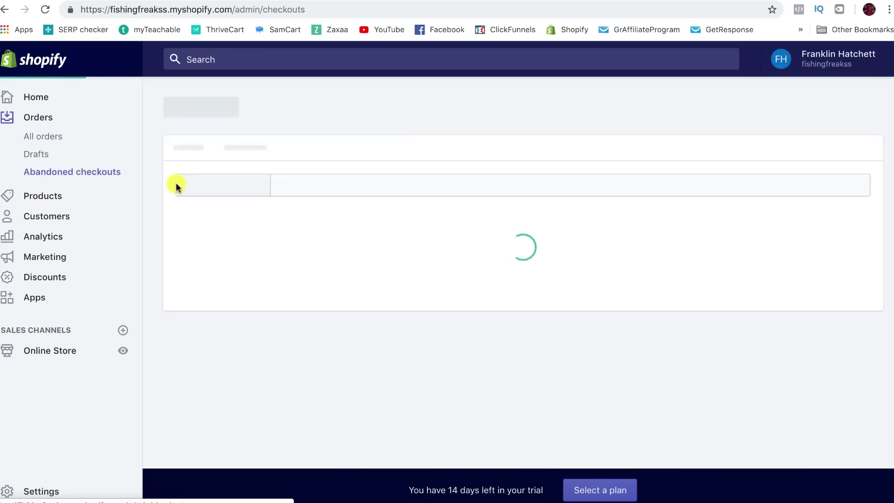
pyautogui.scroll(-2, 298, 198)
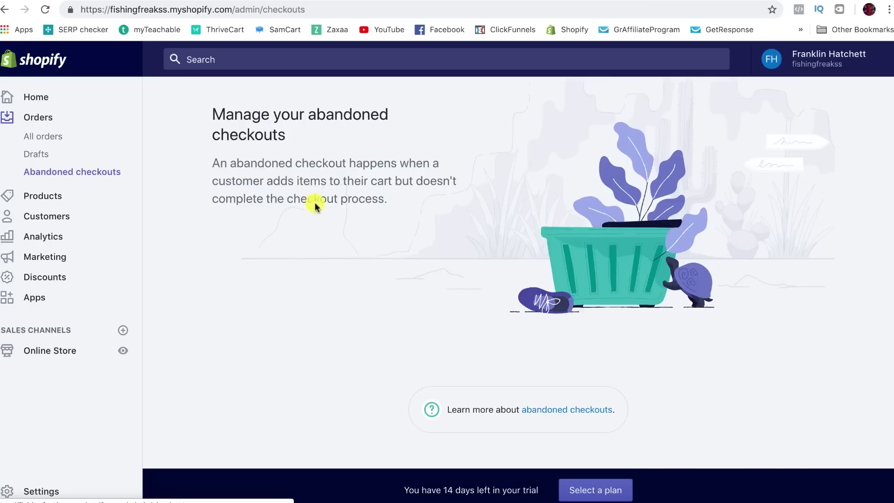
pyautogui.scroll(4, 354, 214)
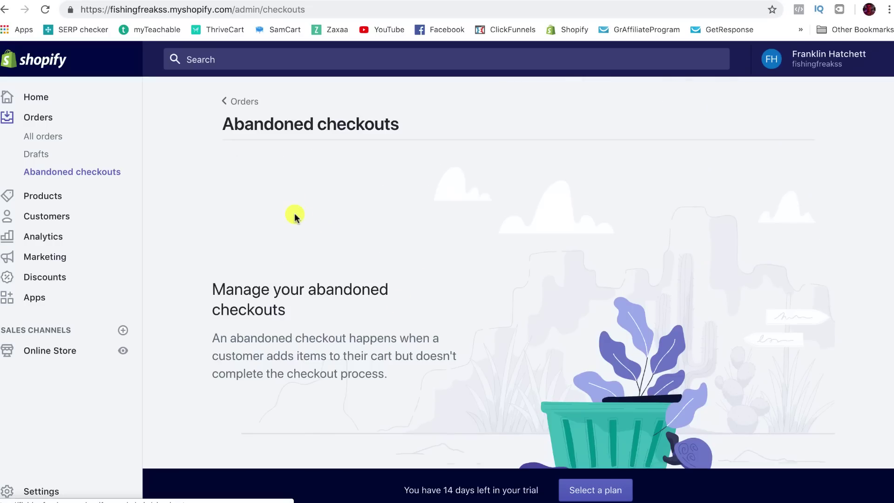
pyautogui.click(18, 197)
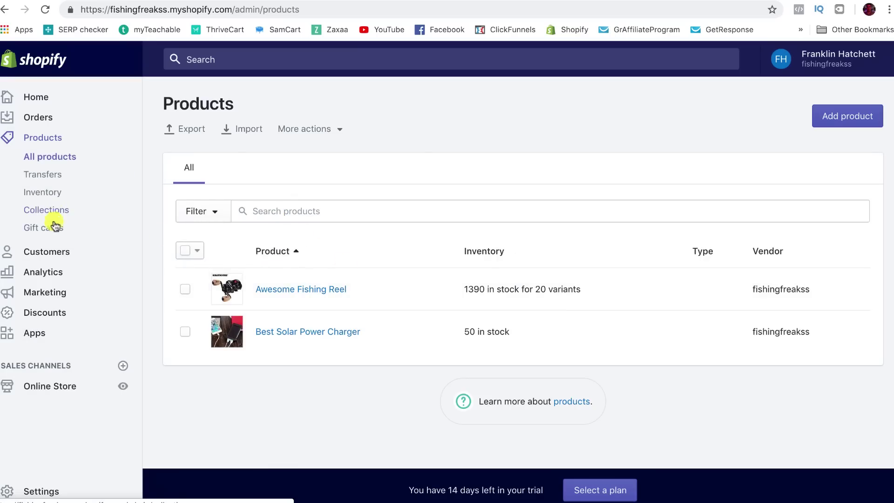
pyautogui.click(55, 251)
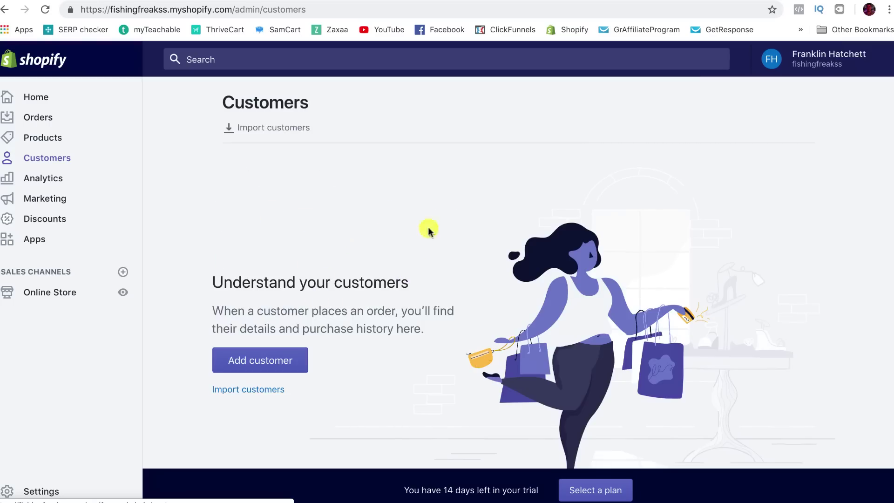
pyautogui.click(61, 184)
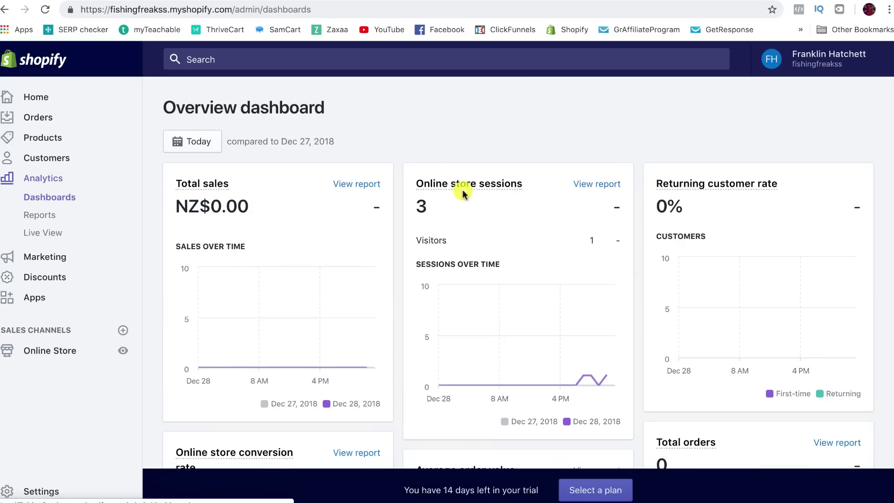
# Step: Scroll through the dashboard and browse the analytics Reports
pyautogui.scroll(-1, 449, 190)
pyautogui.scroll(-5, 589, 231)
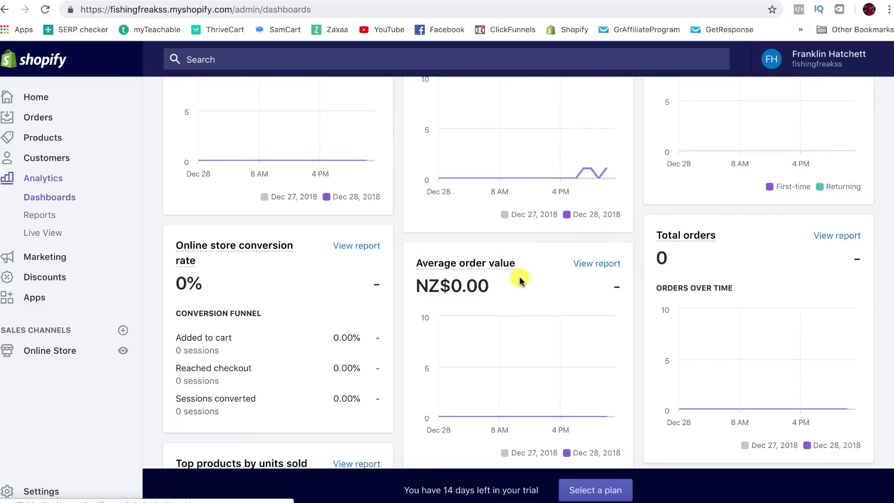
pyautogui.moveTo(503, 269)
pyautogui.scroll(-10, 518, 303)
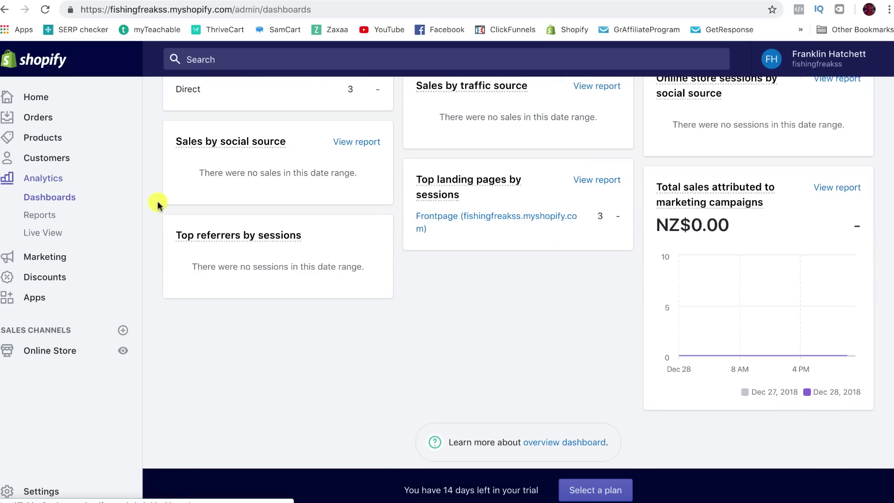
pyautogui.click(40, 214)
pyautogui.scroll(-4, 409, 218)
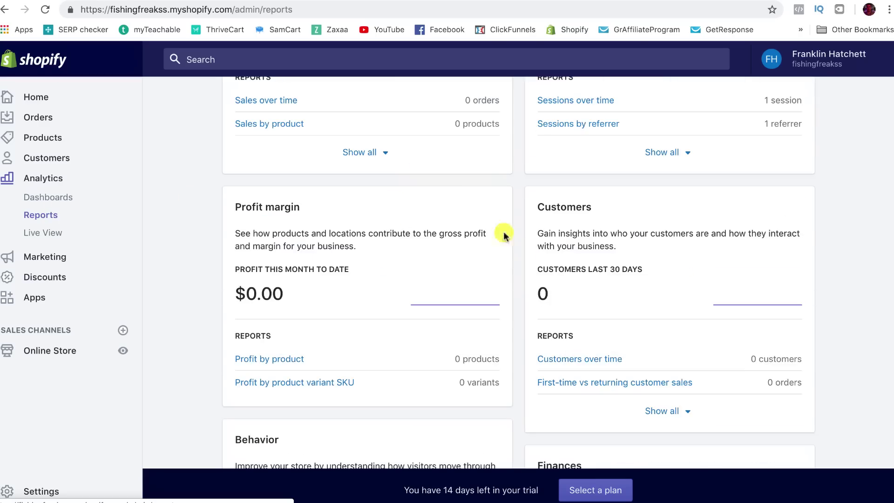
pyautogui.scroll(-4, 331, 200)
pyautogui.scroll(-3, 333, 222)
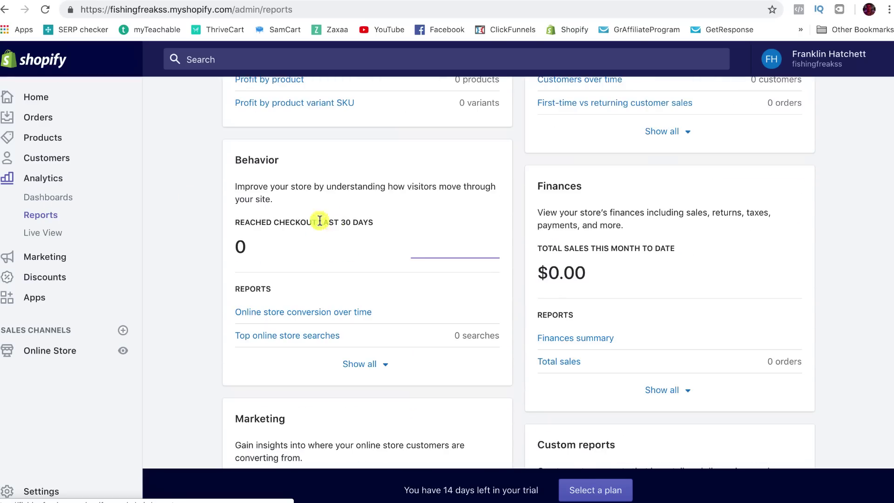
# Step: Check the Live View of 3 sessions, panning the map to Europe, Middle East and India
pyautogui.click(46, 233)
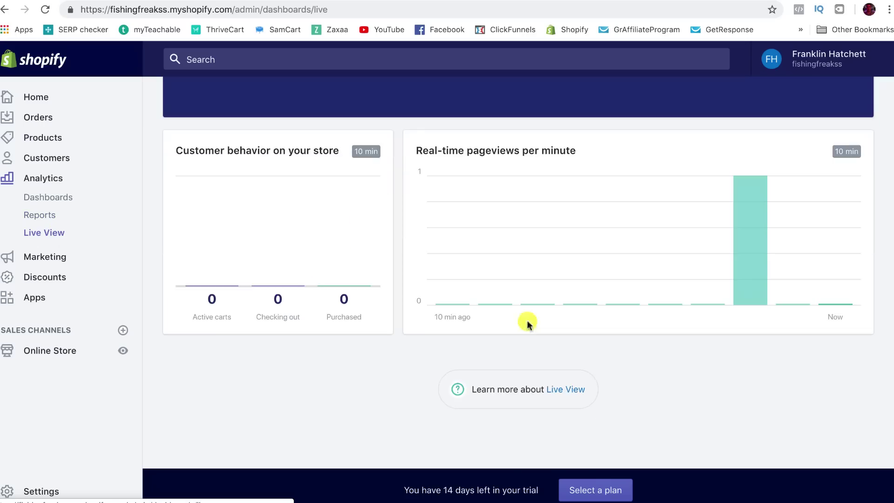
pyautogui.scroll(5, 339, 202)
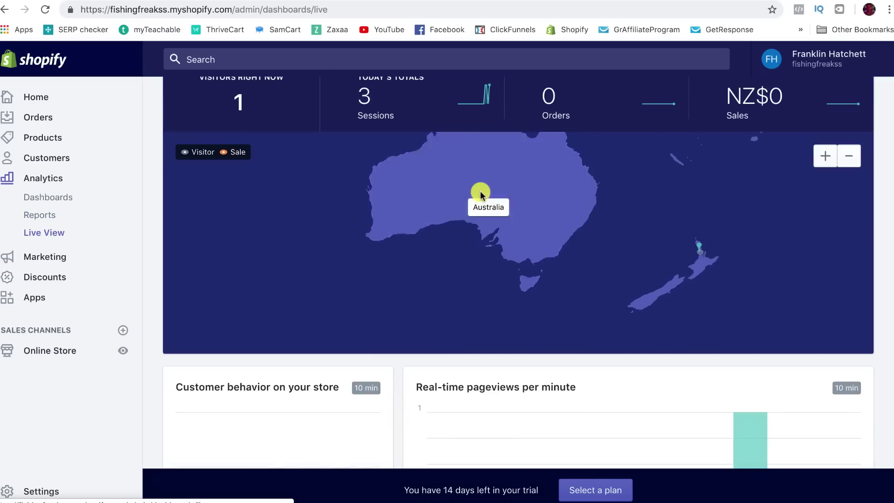
pyautogui.scroll(-3, 481, 196)
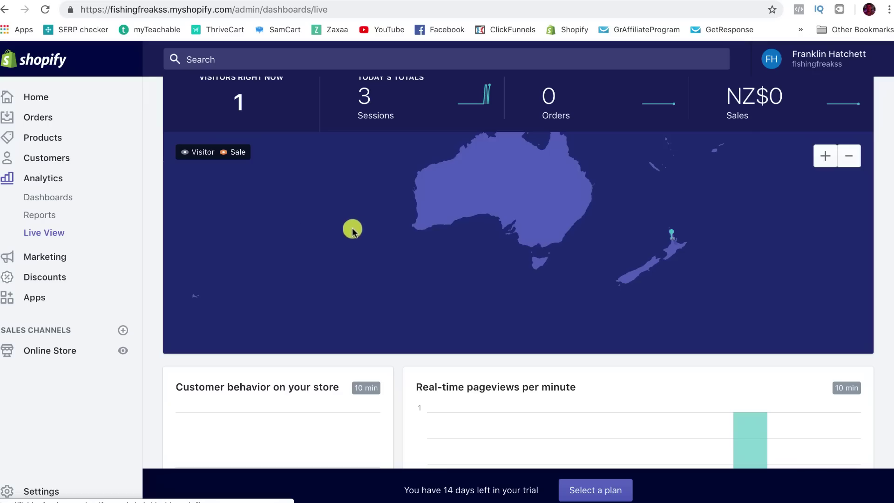
pyautogui.scroll(-2, 350, 229)
pyautogui.moveTo(353, 226); pyautogui.dragTo(405, 287)
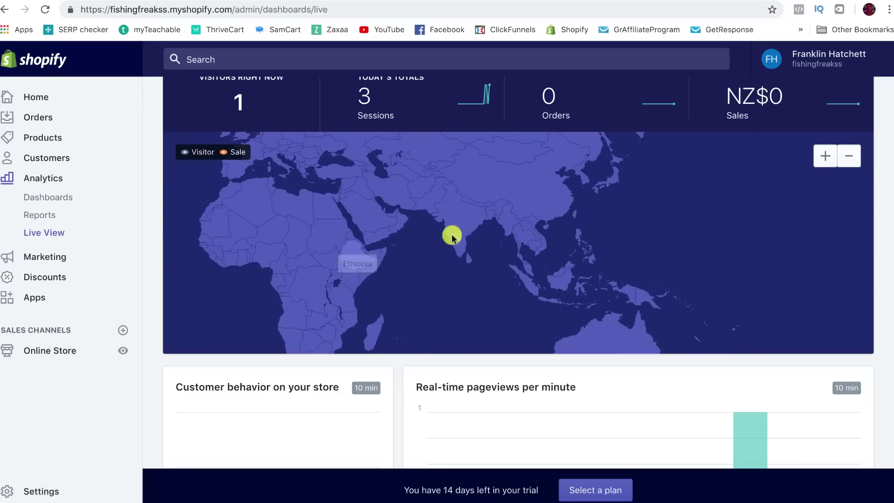
pyautogui.click(43, 256)
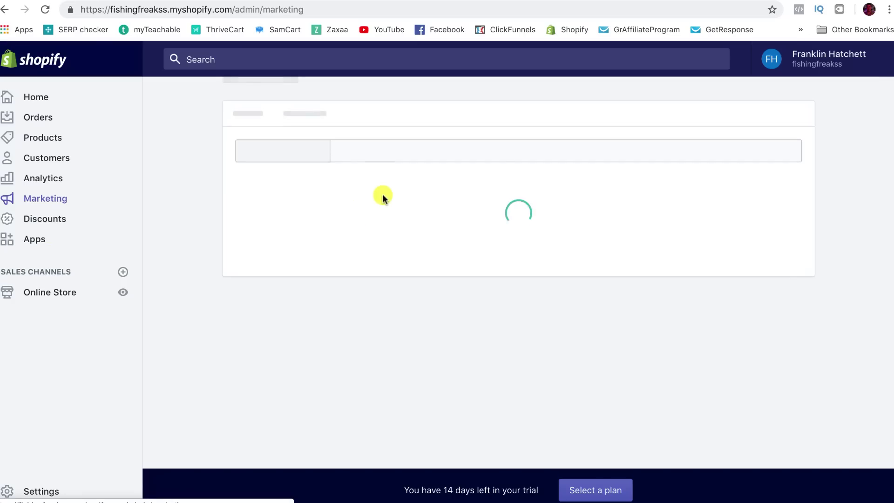
# Step: Scroll past the Marketing campaign options and switch to the Discounts page
pyautogui.scroll(-3, 434, 183)
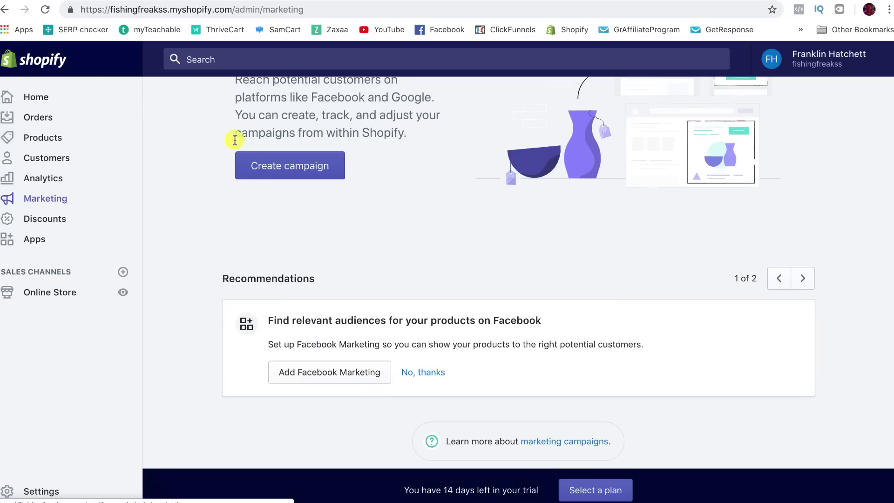
pyautogui.click(63, 219)
pyautogui.scroll(-5, 345, 180)
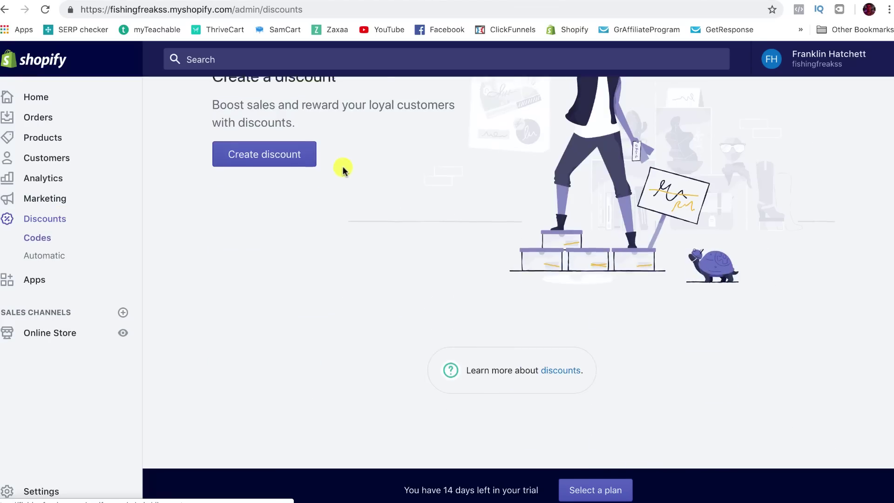
# Step: Create discount code 50SALE as a Percentage discount with value 50
pyautogui.click(268, 223)
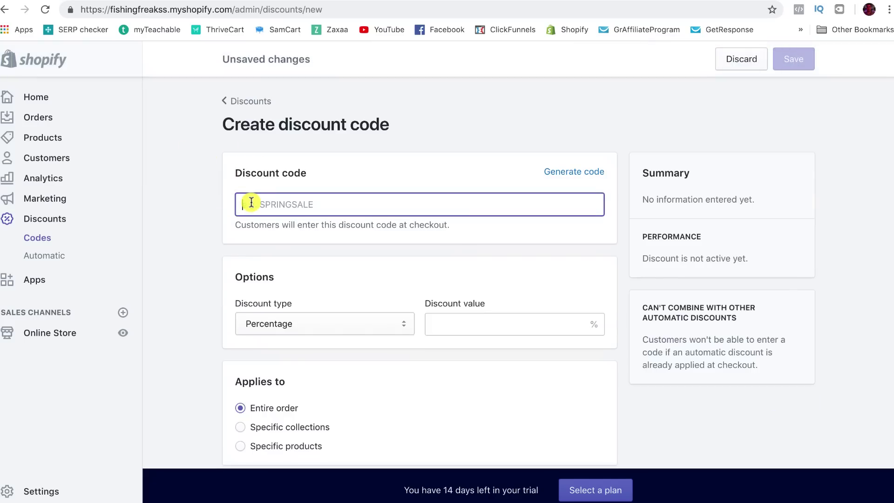
pyautogui.write('50')
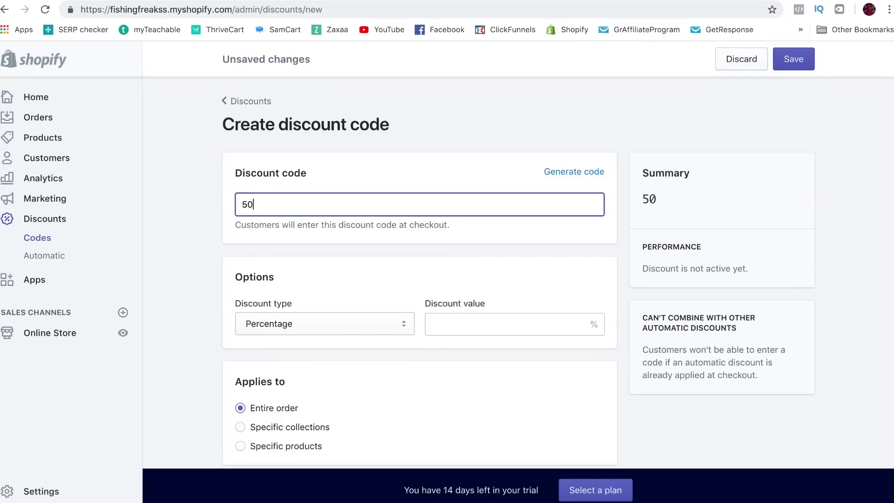
pyautogui.write('SALE')
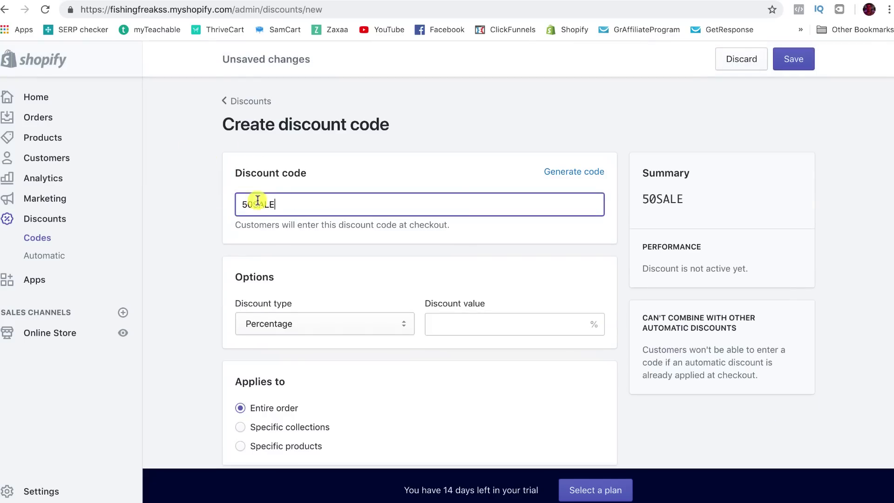
pyautogui.click(296, 314)
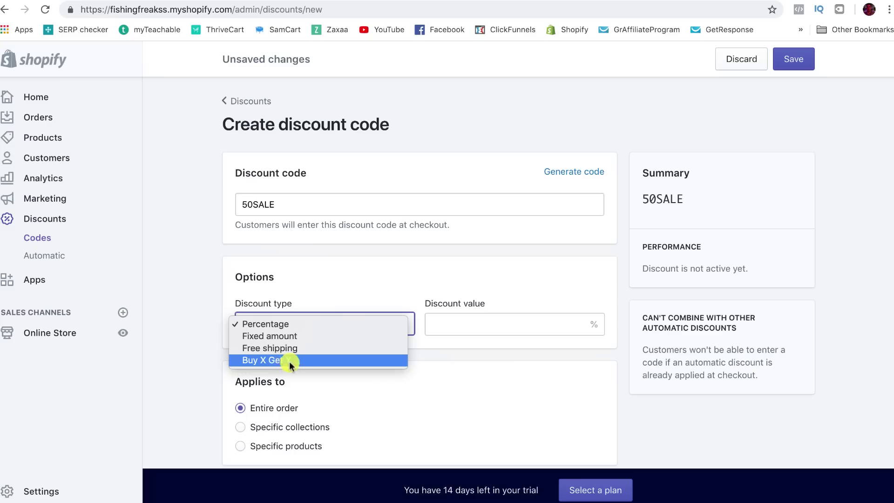
pyautogui.click(268, 325)
pyautogui.click(458, 329)
pyautogui.write('50')
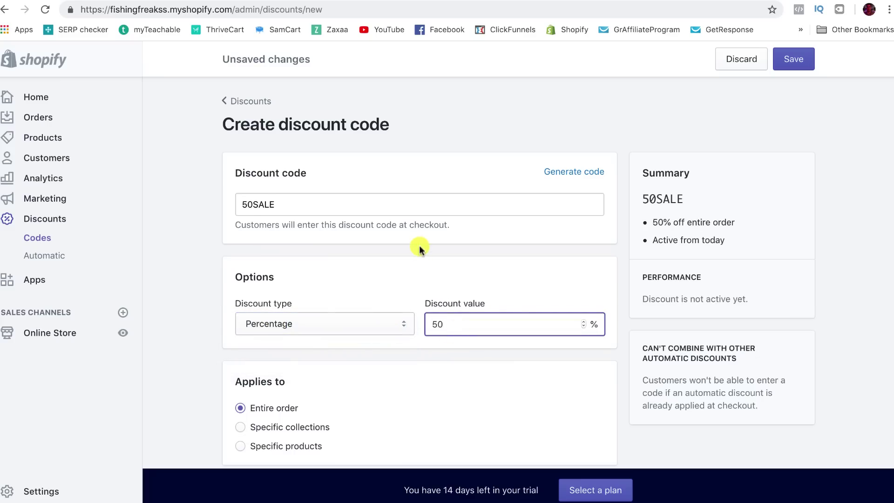
# Step: Save the 50SALE discount for the entire order and review the created code
pyautogui.scroll(-1, 419, 249)
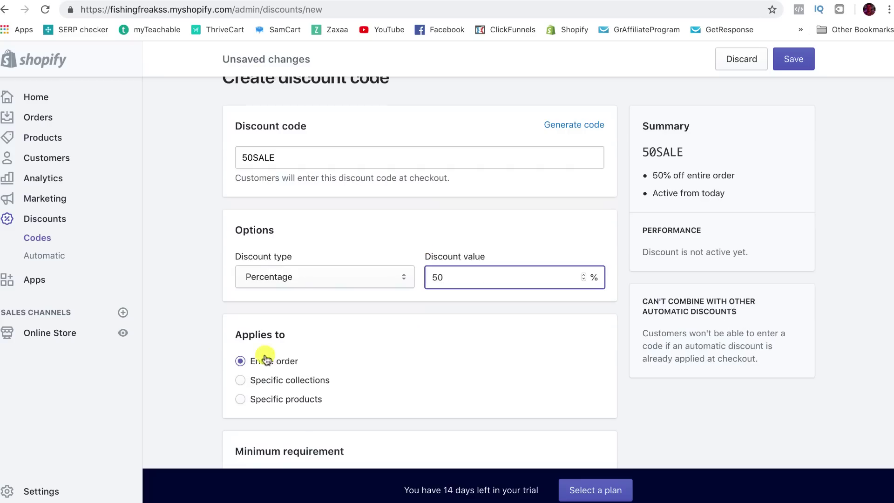
pyautogui.scroll(-6, 455, 345)
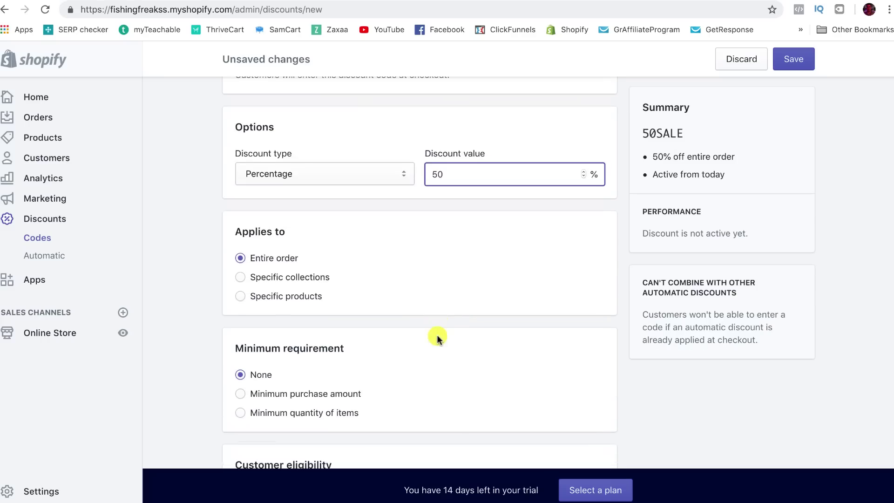
pyautogui.scroll(-4, 387, 342)
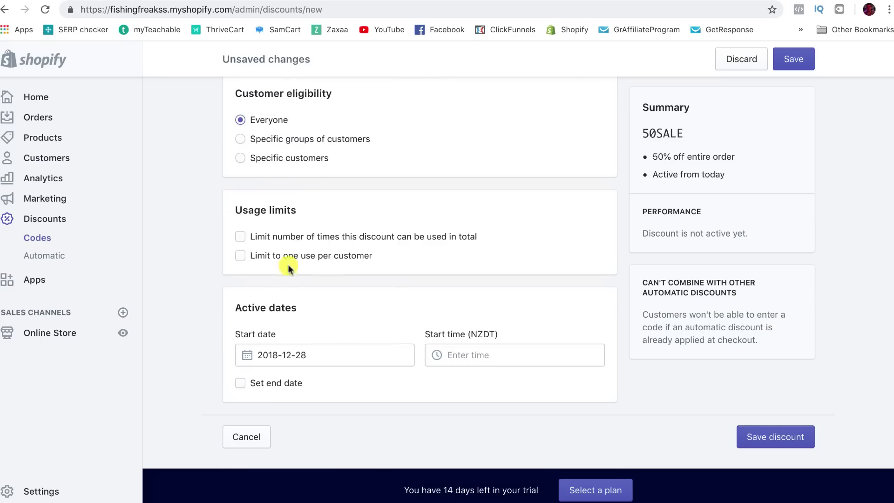
pyautogui.scroll(5, 372, 253)
pyautogui.scroll(3, 372, 253)
pyautogui.click(794, 59)
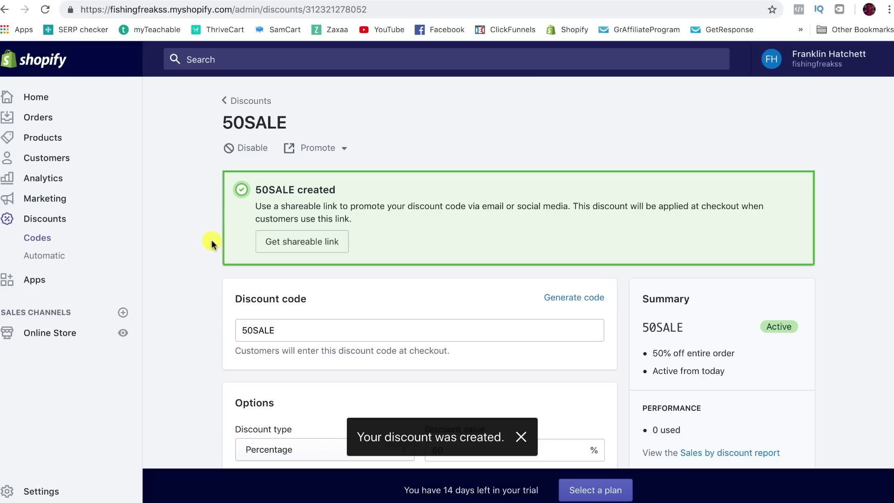
pyautogui.scroll(-1, 282, 209)
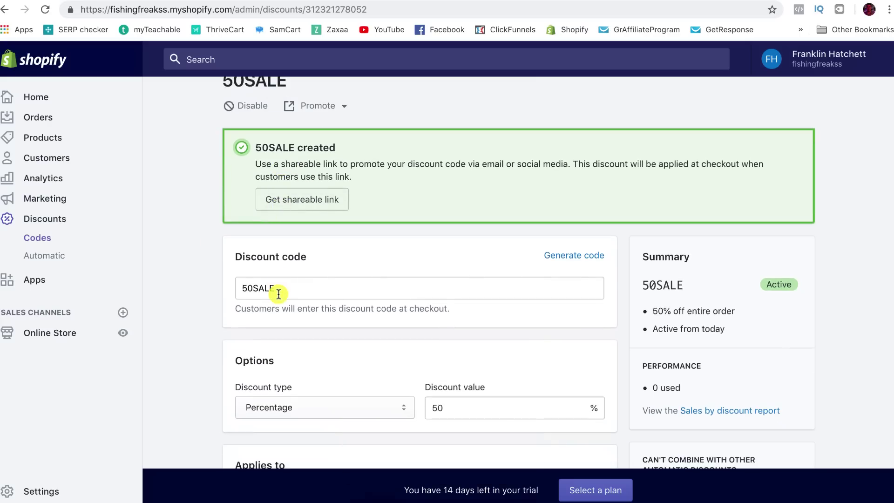
pyautogui.moveTo(282, 289)
pyautogui.mouseDown()
pyautogui.moveTo(251, 288)
pyautogui.moveTo(275, 288)
pyautogui.mouseUp()
pyautogui.click(205, 283)
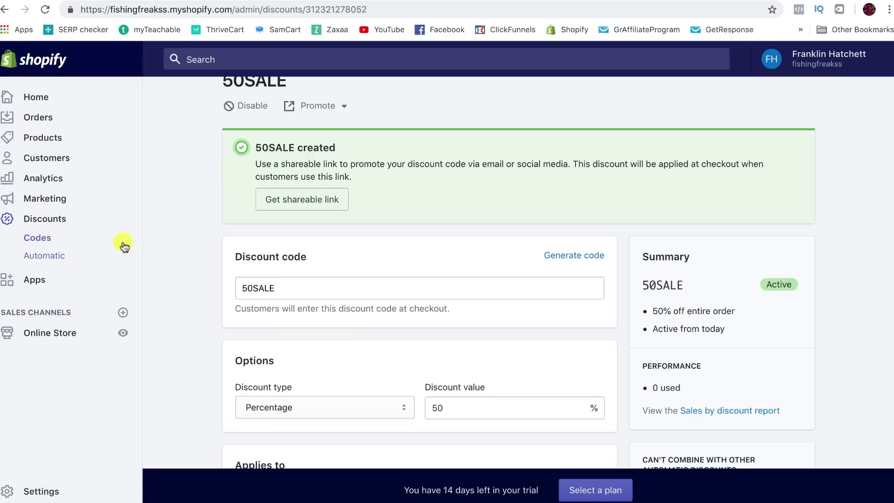
pyautogui.scroll(1, 207, 291)
pyautogui.scroll(-1, 207, 289)
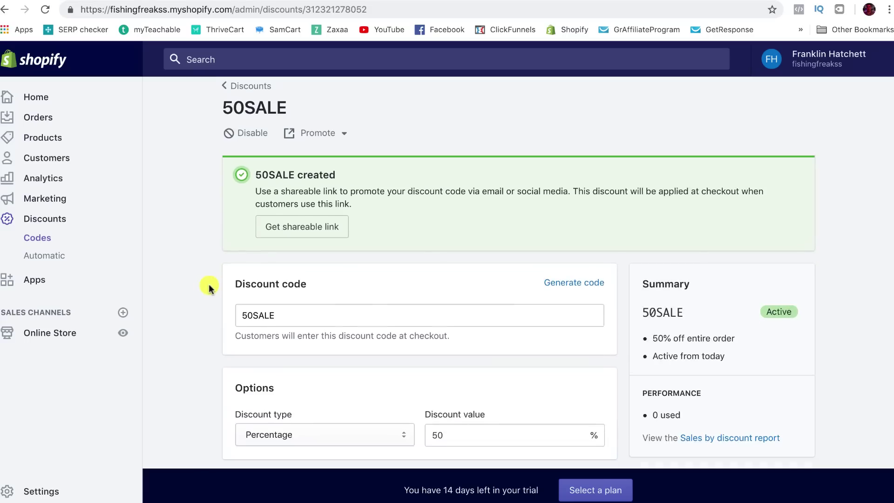
# Step: Pass through Apps to the Online Store Themes page showing Venture as current theme
pyautogui.click(34, 279)
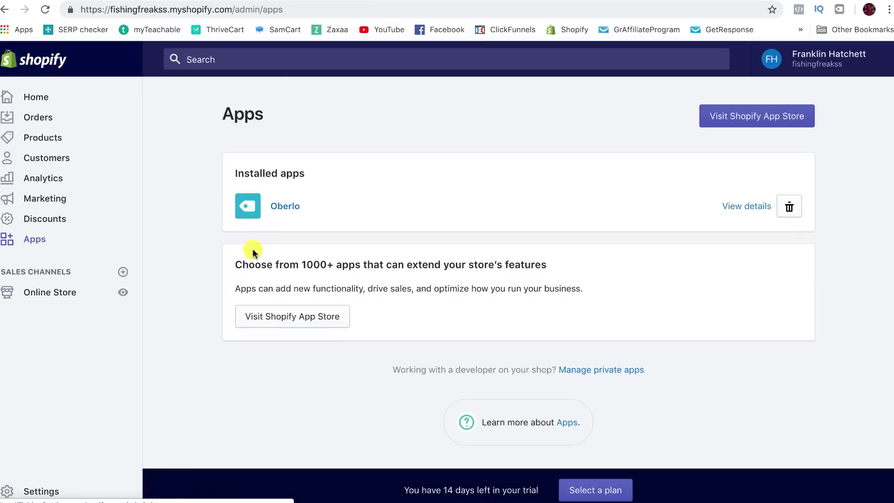
pyautogui.click(50, 297)
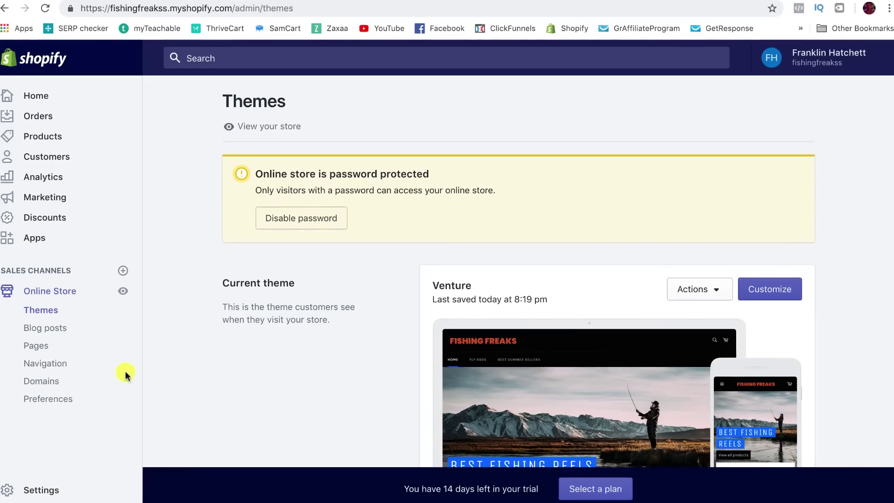
# Step: Open Domains and highlight the primary domain fishingfreakss.myshopify.com
pyautogui.click(49, 388)
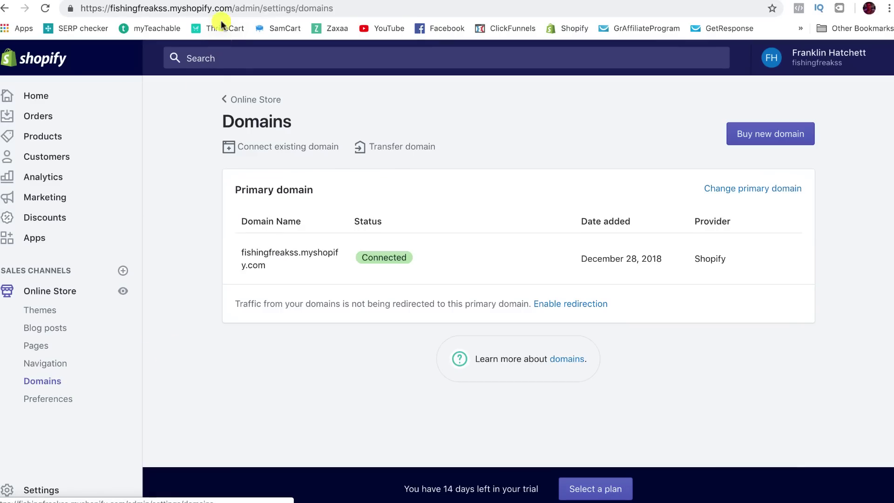
pyautogui.moveTo(266, 266); pyautogui.dragTo(243, 253)
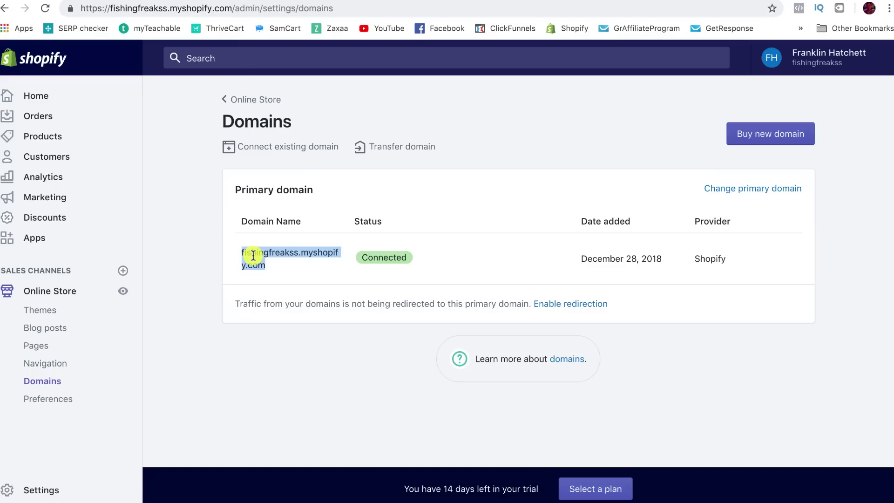
pyautogui.click(191, 170)
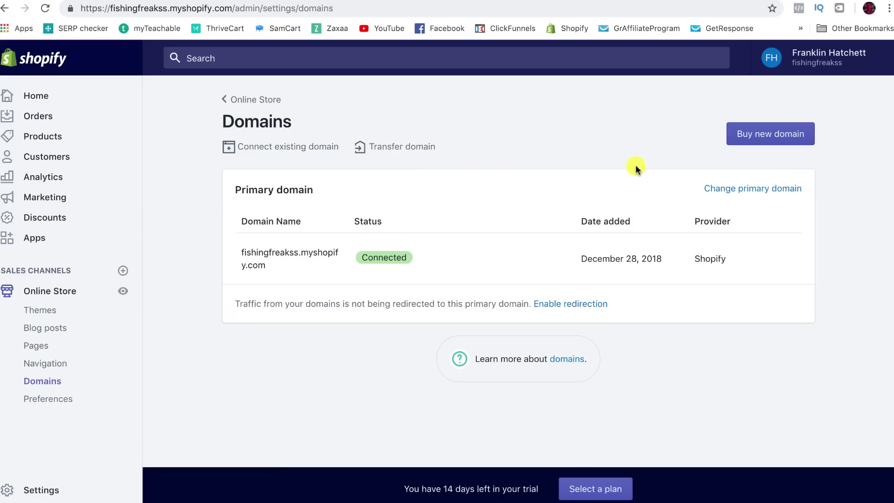
# Step: Search to buy the domain fishingfreakszz and review prices, including .com at $14 USD/year
pyautogui.click(745, 143)
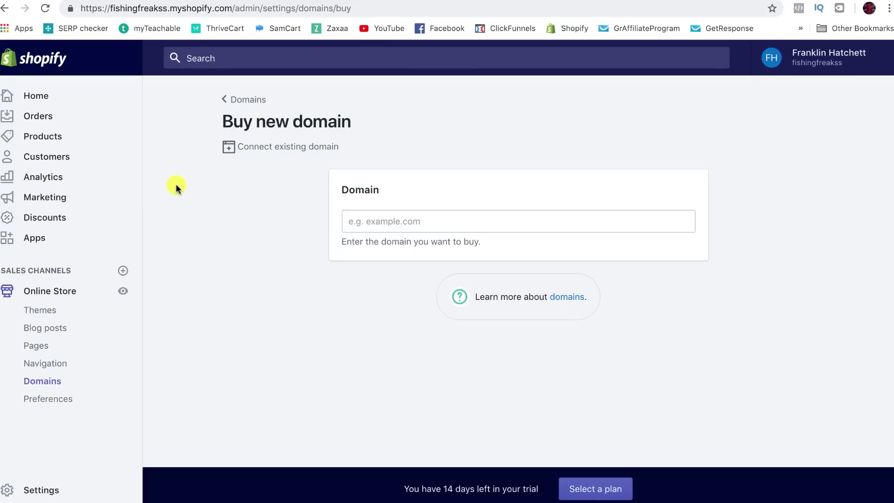
pyautogui.click(377, 223)
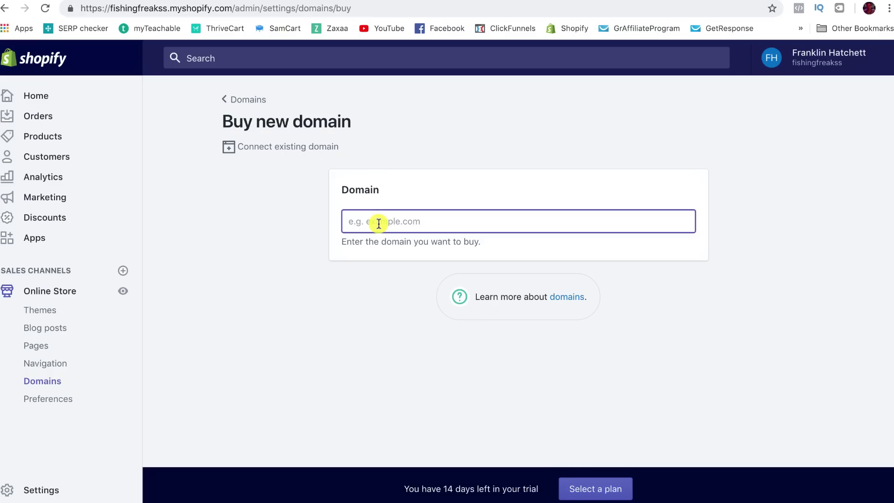
pyautogui.write('fishingf')
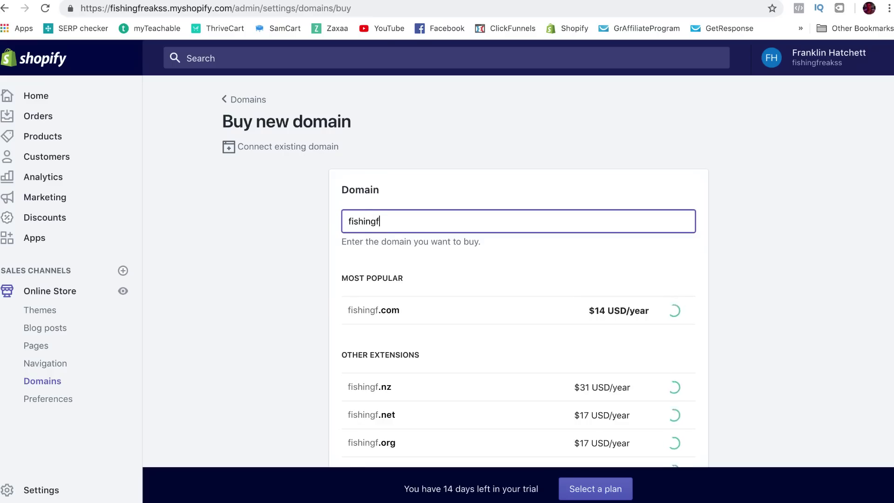
pyautogui.write('reakszz')
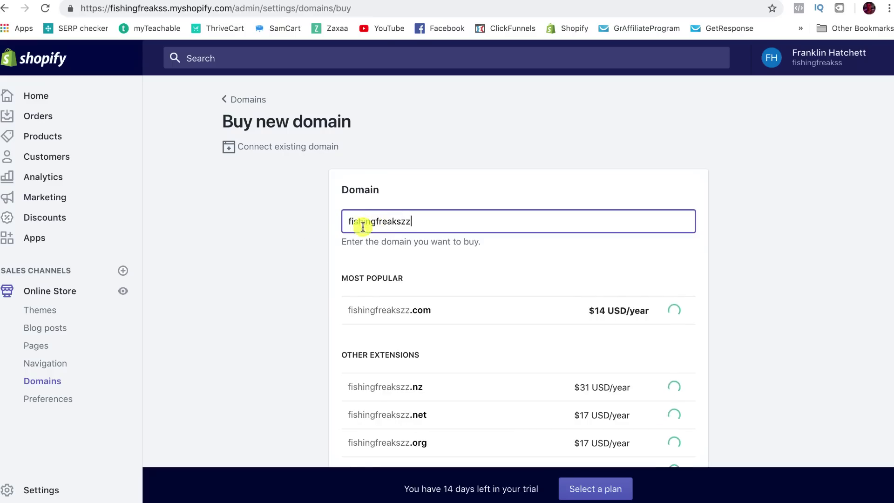
pyautogui.click(239, 216)
pyautogui.scroll(-2, 314, 203)
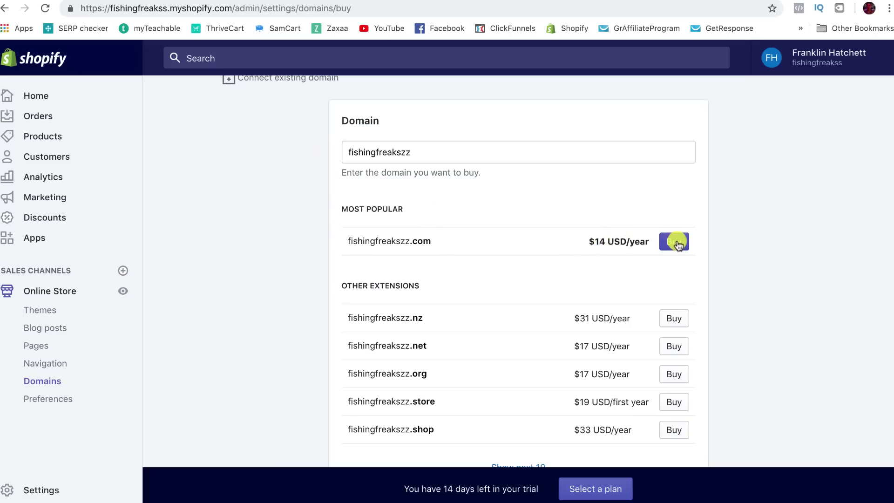
pyautogui.scroll(1, 435, 152)
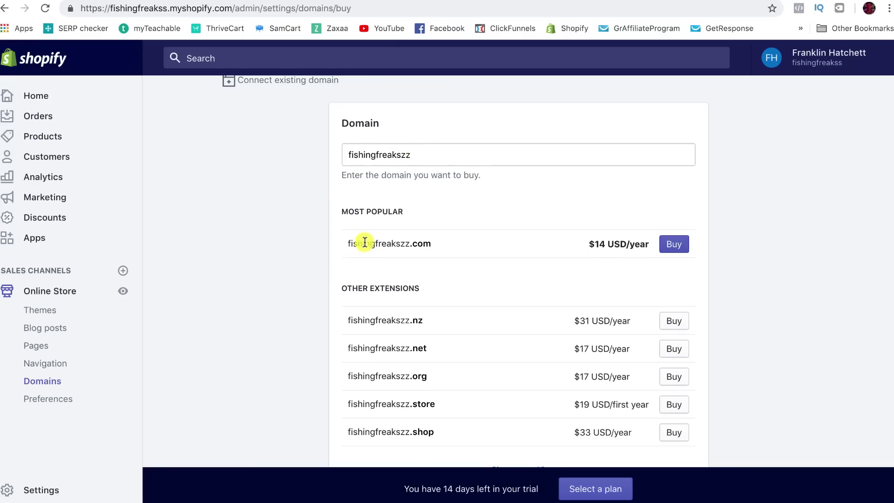
pyautogui.scroll(3, 230, 203)
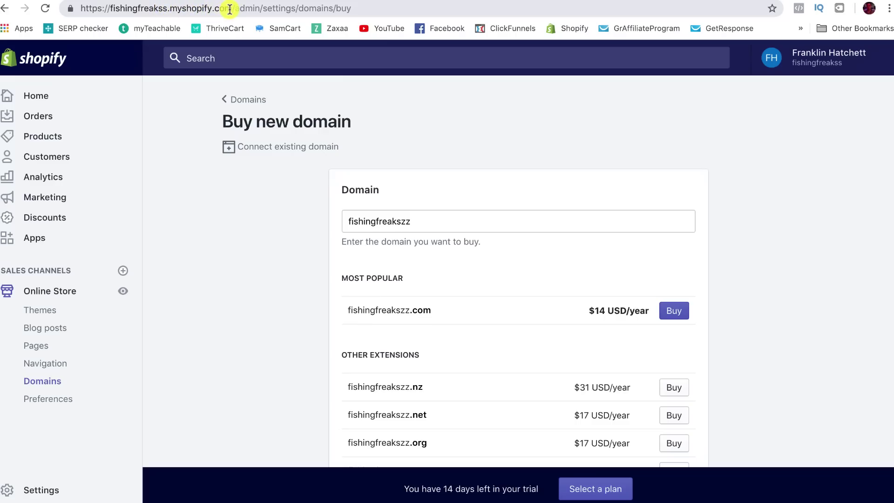
pyautogui.moveTo(230, 8); pyautogui.dragTo(194, 8)
pyautogui.click(201, 8)
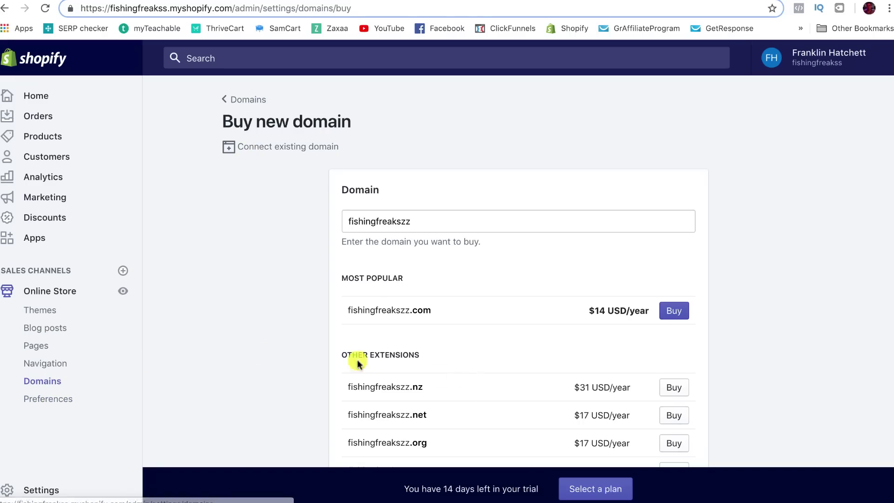
# Step: Open the Online Store Preferences and scroll through the page
pyautogui.click(30, 407)
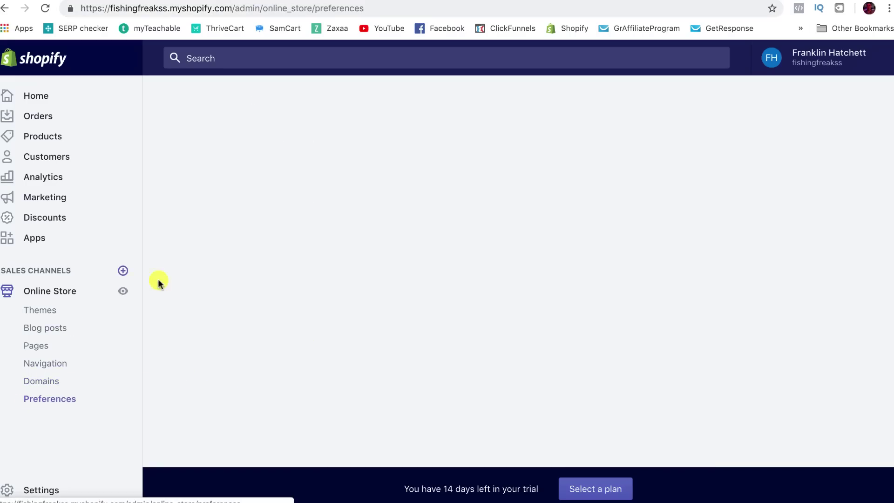
pyautogui.scroll(-2, 229, 216)
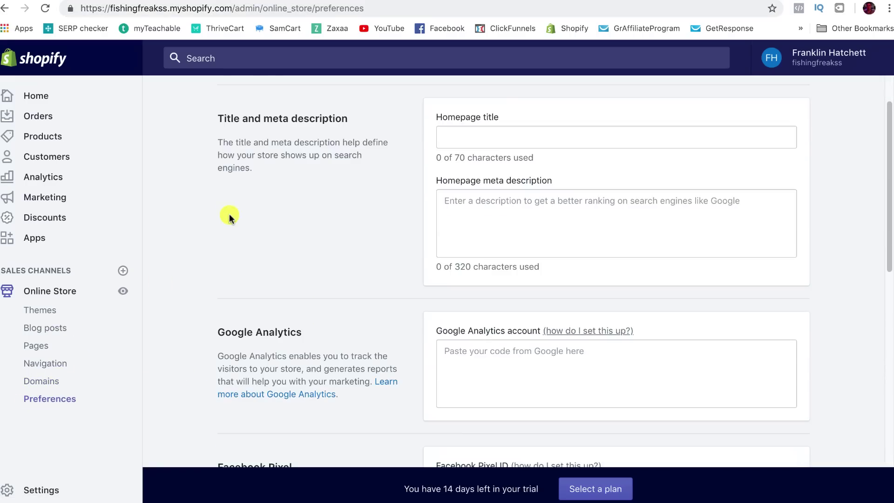
pyautogui.scroll(-5, 229, 215)
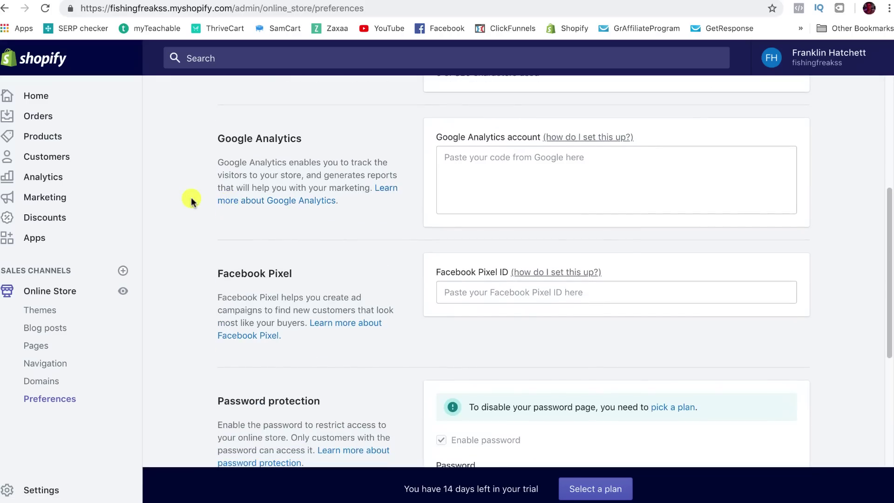
pyautogui.scroll(-4, 191, 200)
pyautogui.scroll(10, 192, 200)
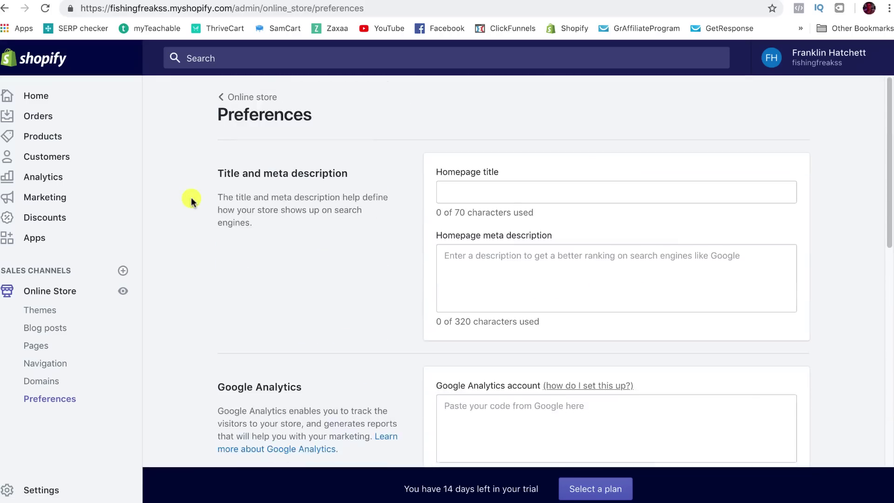
pyautogui.scroll(-5, 191, 201)
# Step: Return to Preferences via Settings and scroll to the empty Google Analytics and Facebook Pixel fields
pyautogui.click(29, 489)
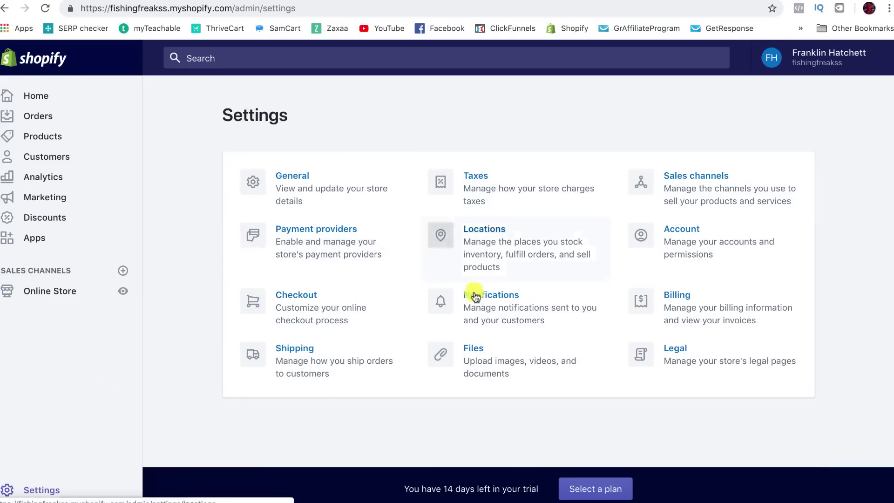
pyautogui.click(55, 296)
pyautogui.click(44, 399)
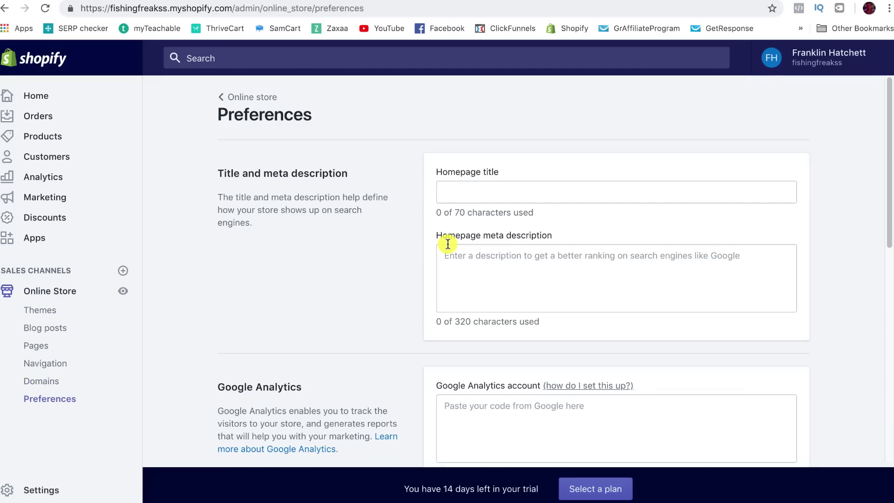
pyautogui.scroll(-6, 445, 241)
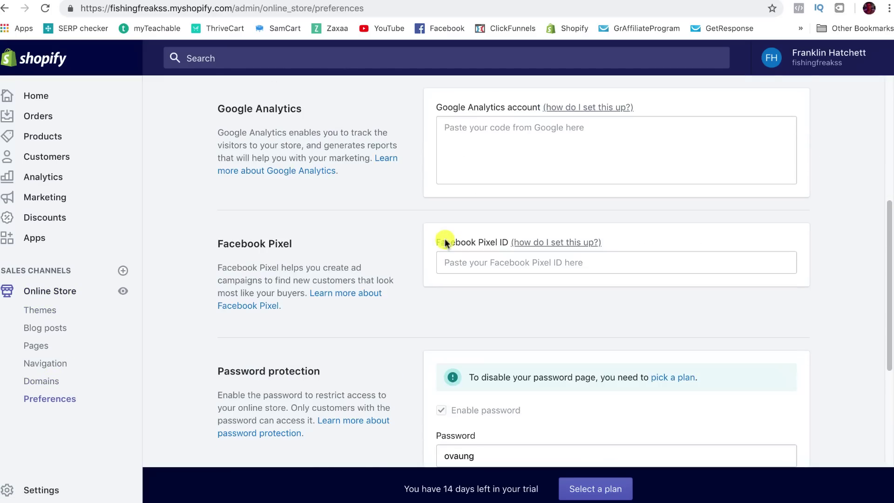
pyautogui.scroll(2, 509, 252)
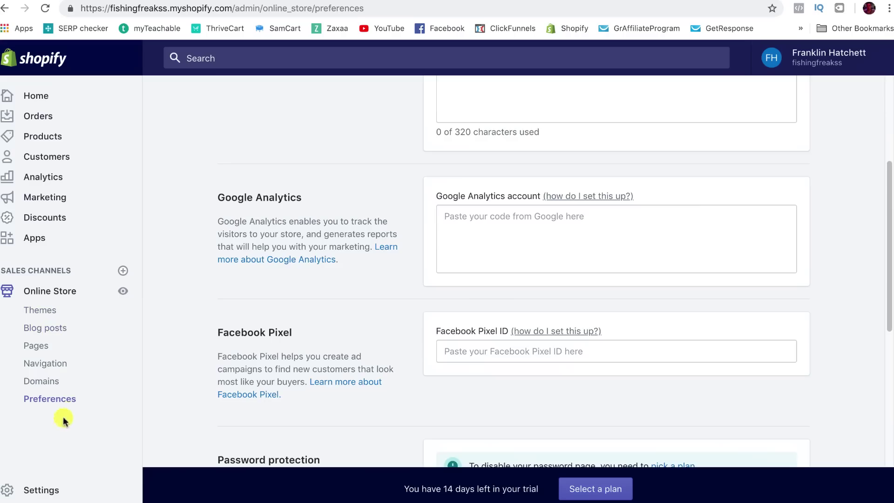
pyautogui.scroll(4, 269, 277)
pyautogui.scroll(-2, 270, 276)
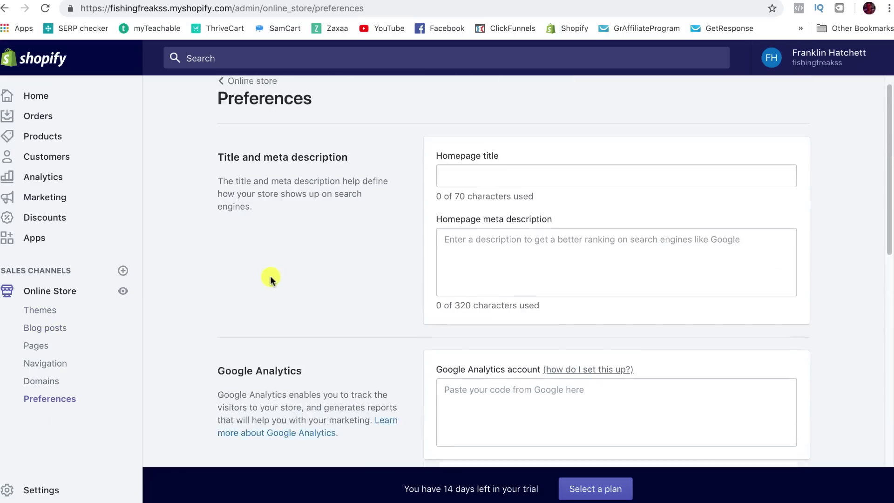
pyautogui.scroll(1, 265, 258)
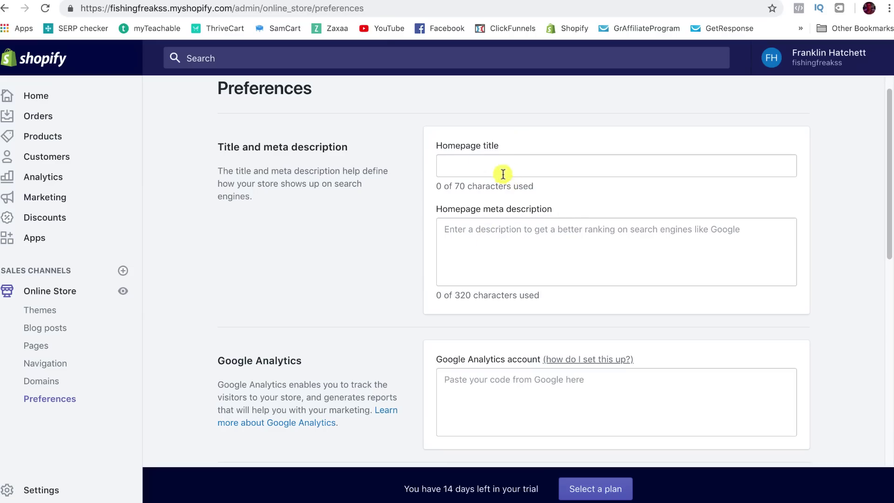
pyautogui.scroll(-3, 273, 222)
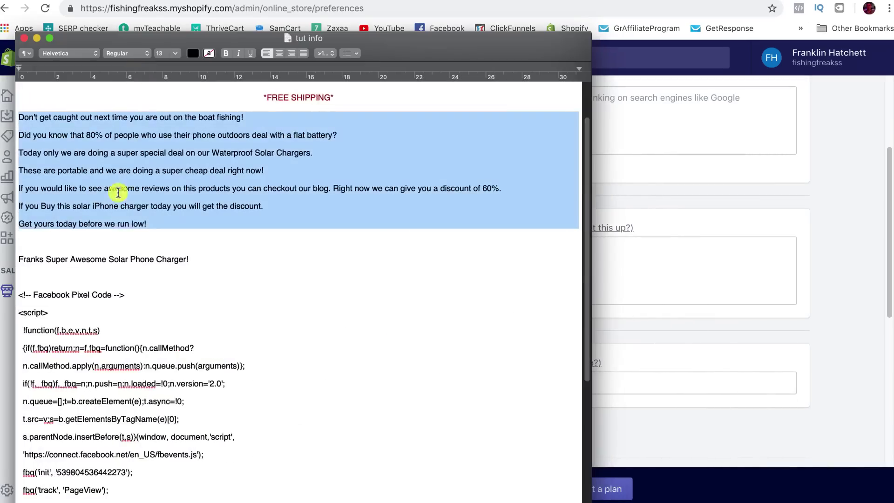
# Step: Copy the Google Analytics gtag snippet from the notes into the Google Analytics account field
pyautogui.scroll(-5, 126, 244)
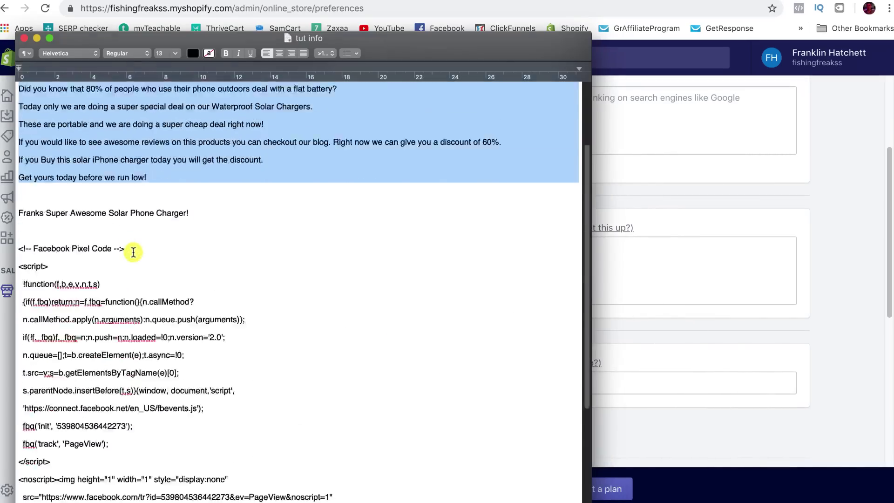
pyautogui.scroll(-1, 133, 249)
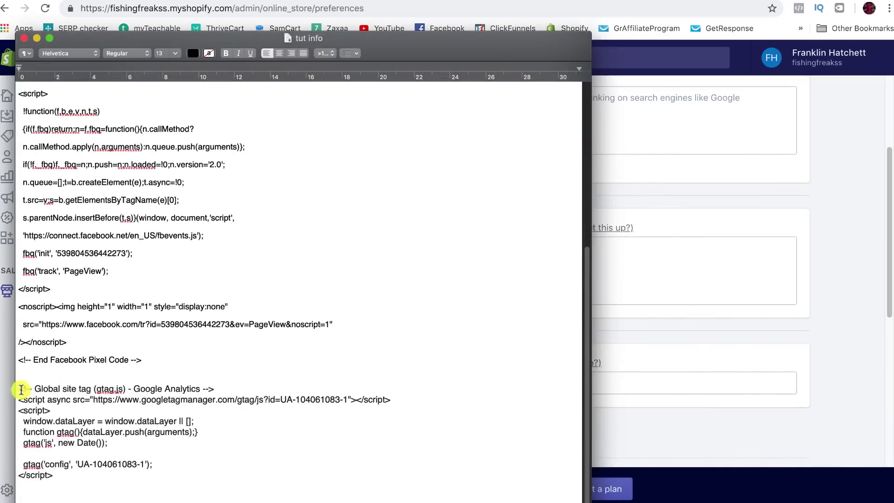
pyautogui.moveTo(18, 388); pyautogui.dragTo(109, 469)
pyautogui.rightClick(101, 443)
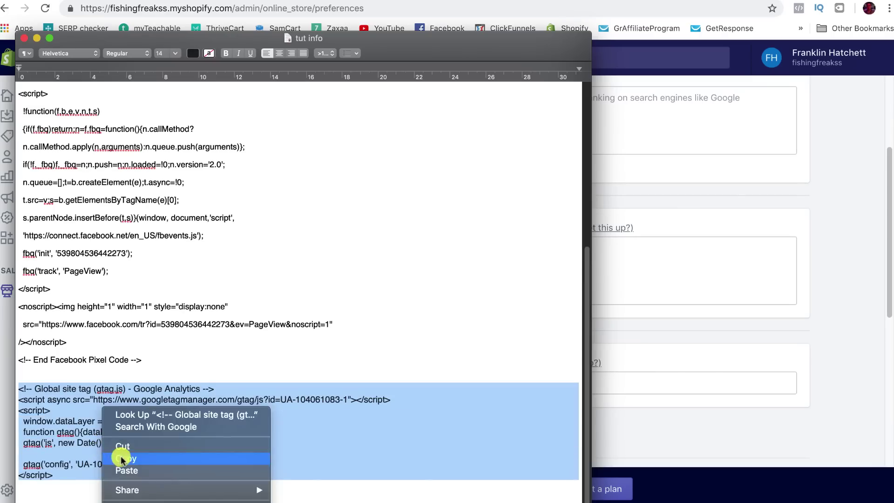
pyautogui.click(116, 455)
pyautogui.click(829, 305)
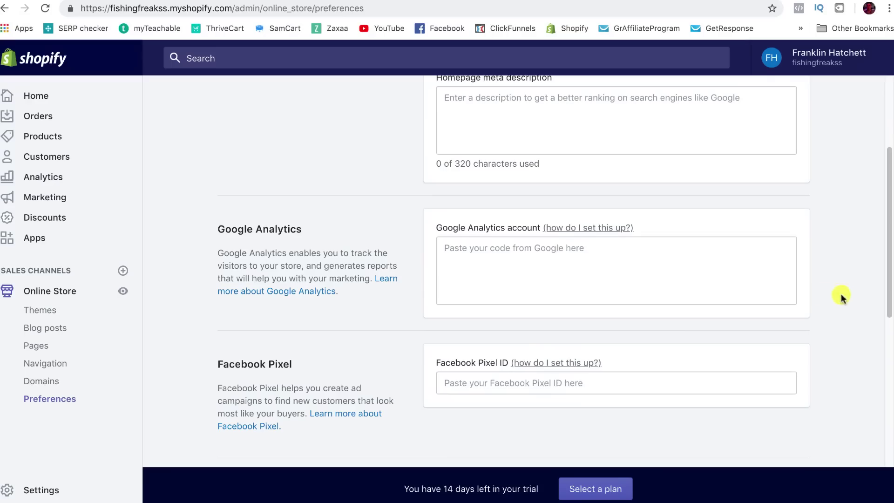
pyautogui.rightClick(554, 252)
pyautogui.click(581, 331)
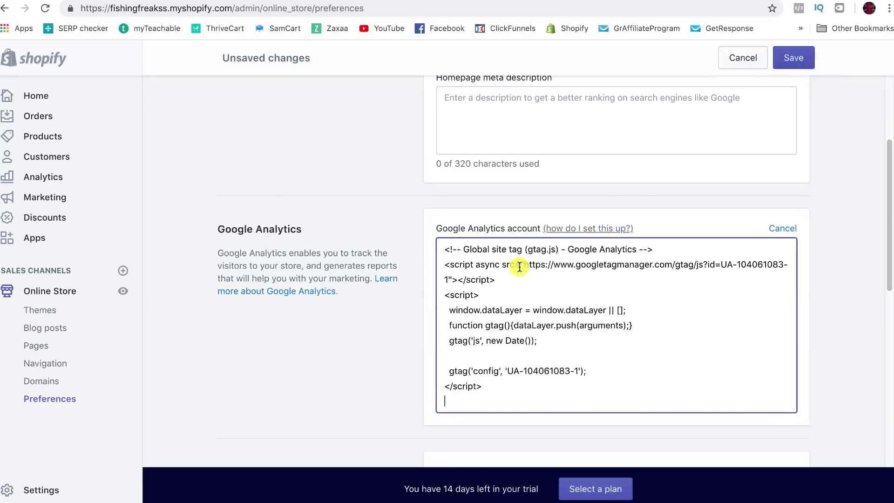
pyautogui.scroll(-7, 462, 289)
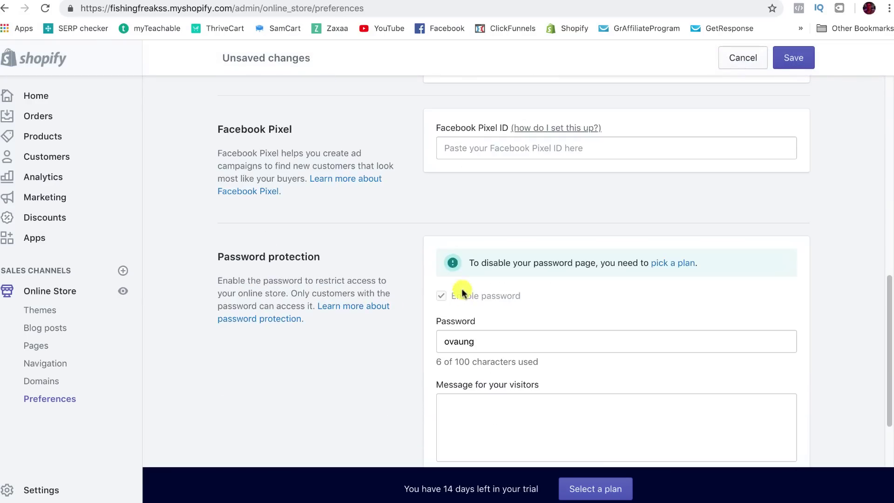
pyautogui.scroll(2, 460, 188)
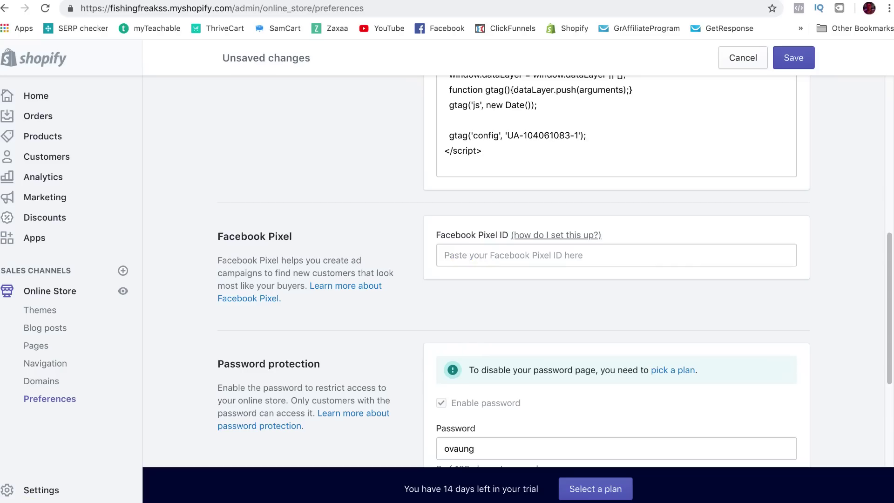
# Step: Copy the pixel ID from the notes' fbq init line into the Facebook Pixel ID field
pyautogui.press('super+Tab')
pyautogui.scroll(5, 119, 314)
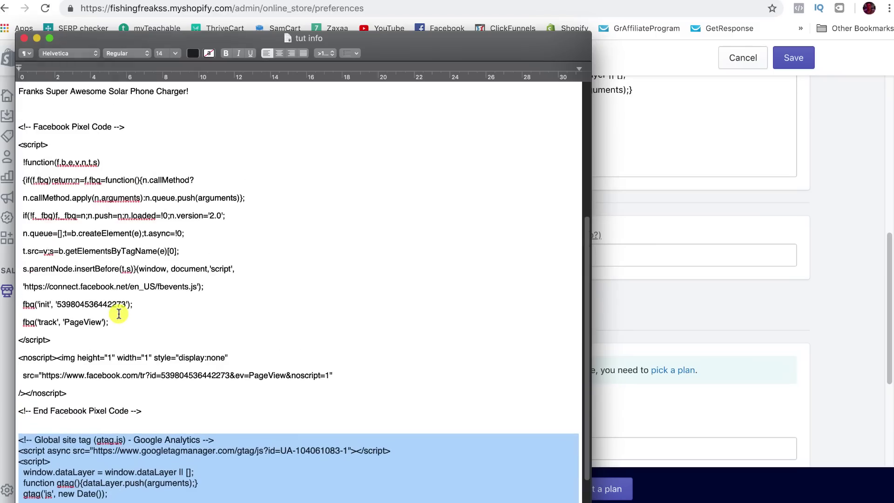
pyautogui.moveTo(18, 125); pyautogui.dragTo(170, 399)
pyautogui.click(126, 304)
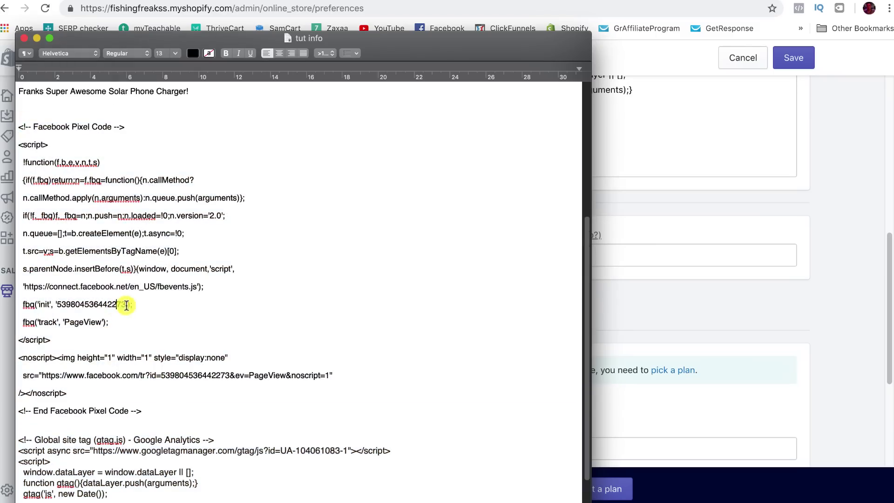
pyautogui.moveTo(126, 305); pyautogui.dragTo(60, 305)
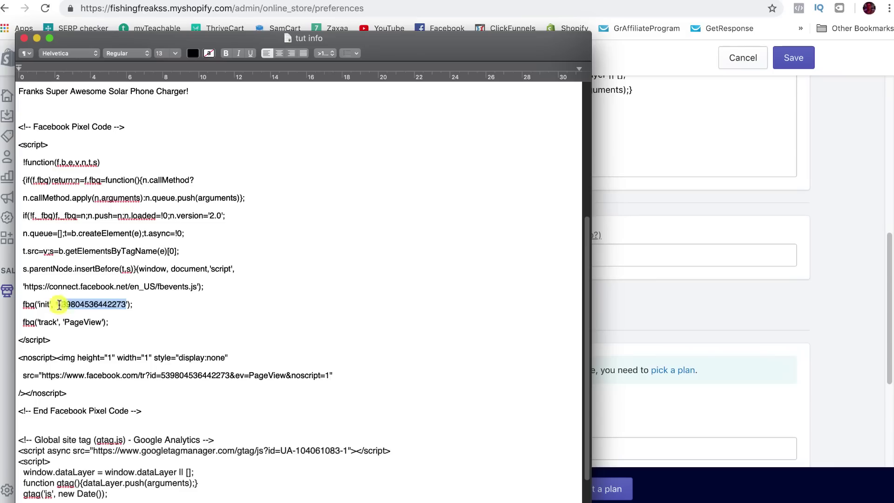
pyautogui.rightClick(59, 305)
pyautogui.click(96, 362)
pyautogui.click(99, 303)
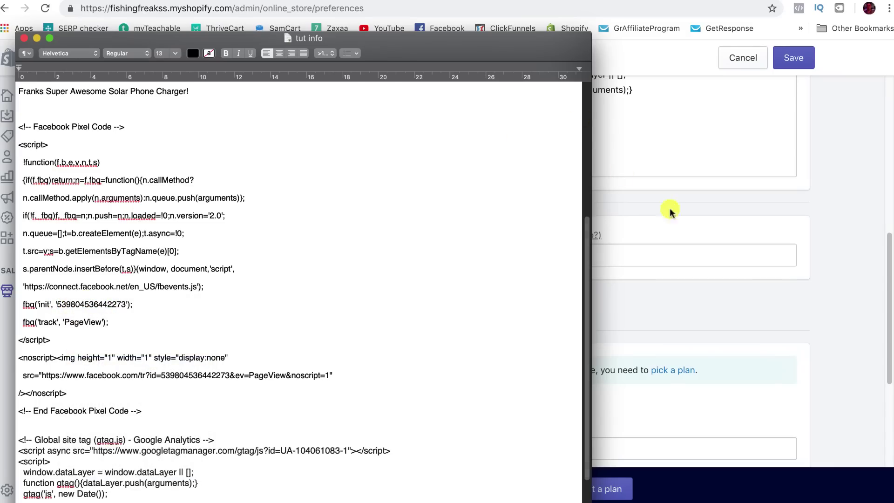
pyautogui.click(617, 237)
pyautogui.rightClick(610, 255)
pyautogui.click(631, 333)
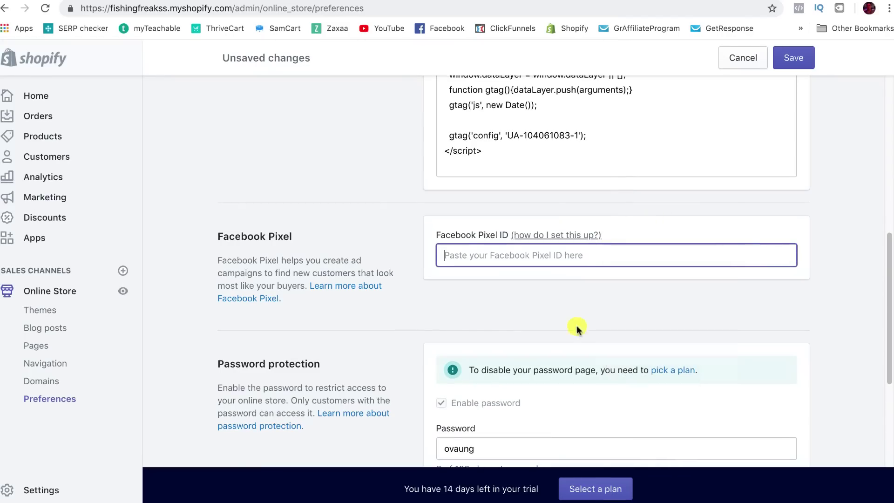
pyautogui.click(414, 233)
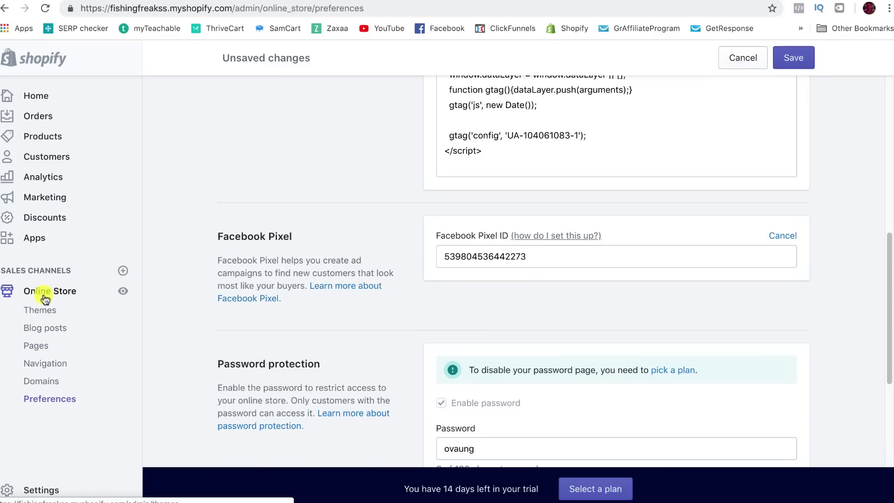
pyautogui.scroll(2, 320, 358)
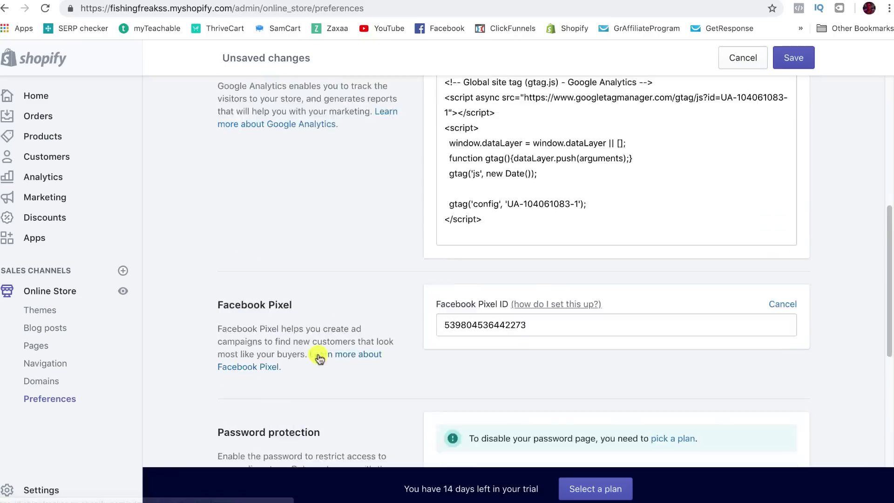
pyautogui.scroll(2, 320, 359)
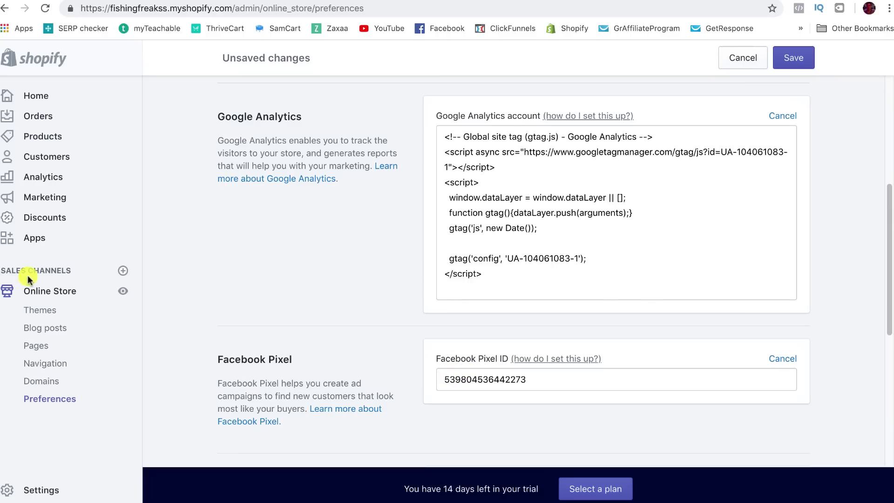
# Step: Discard the unsaved Preferences changes and open the General store settings
pyautogui.click(28, 493)
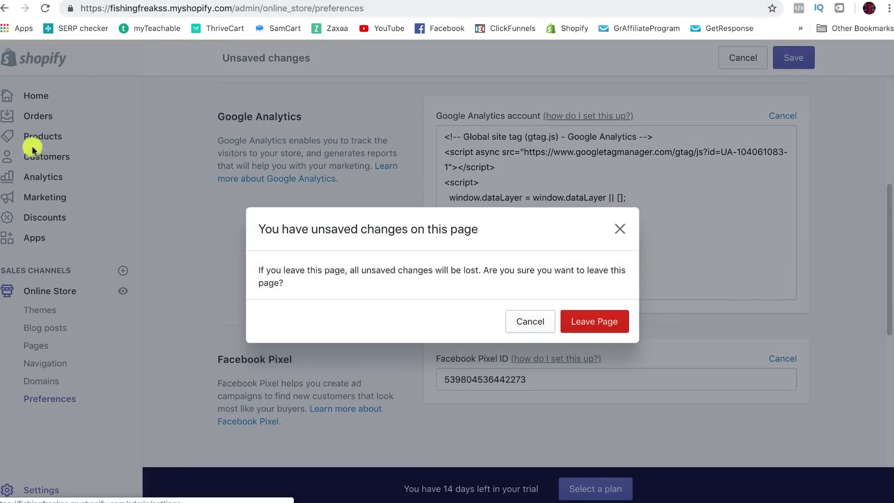
pyautogui.click(586, 322)
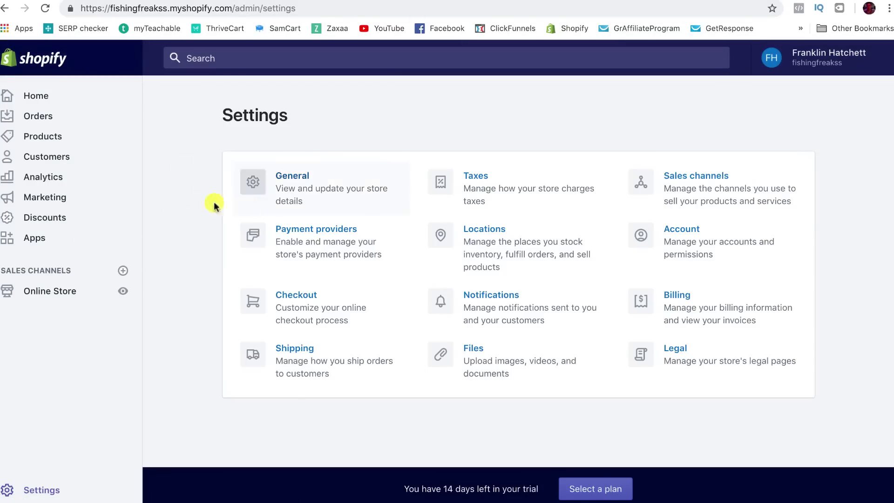
pyautogui.click(282, 185)
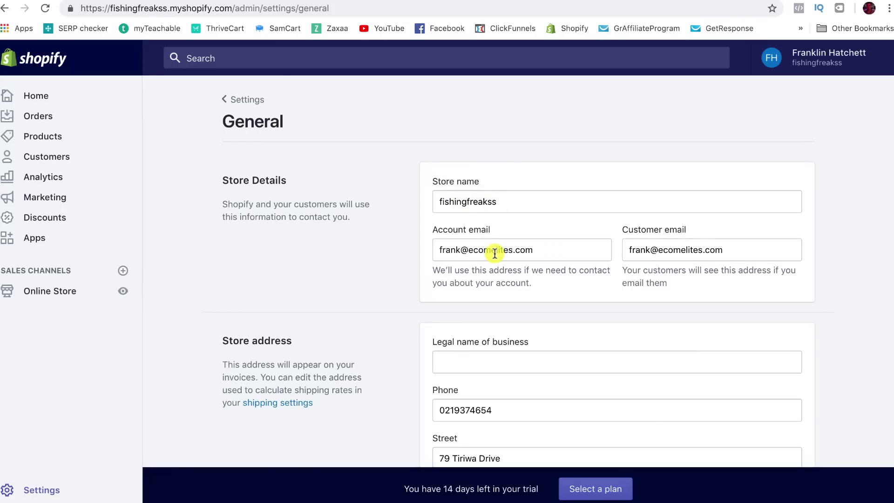
# Step: Scroll through the General store details, then open Payment providers from Settings
pyautogui.scroll(-3, 498, 252)
pyautogui.scroll(-4, 501, 251)
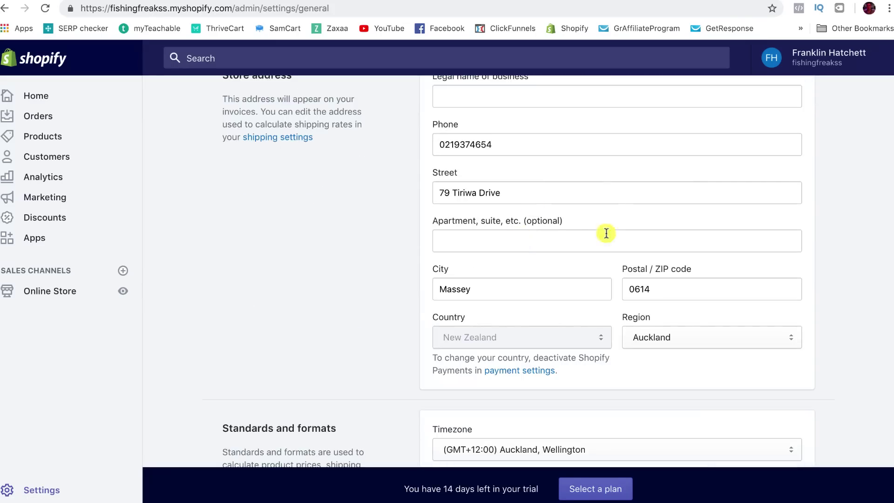
pyautogui.scroll(-2, 519, 228)
pyautogui.scroll(-4, 474, 237)
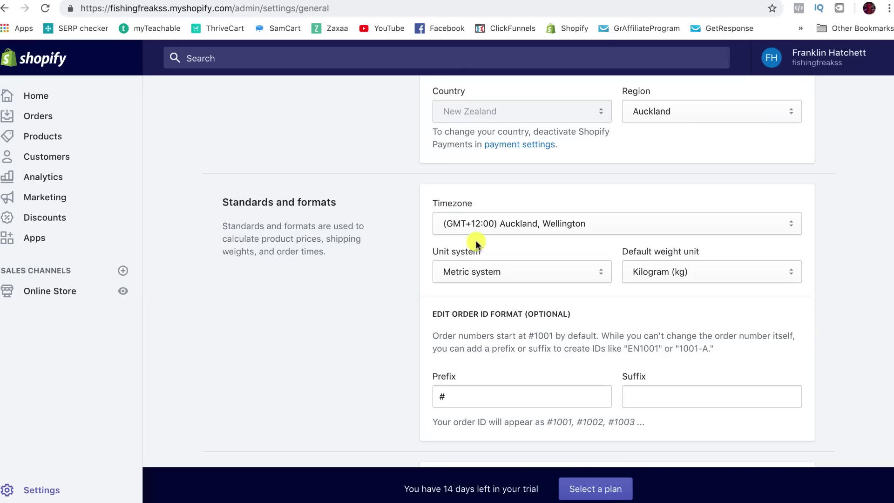
pyautogui.scroll(-5, 532, 236)
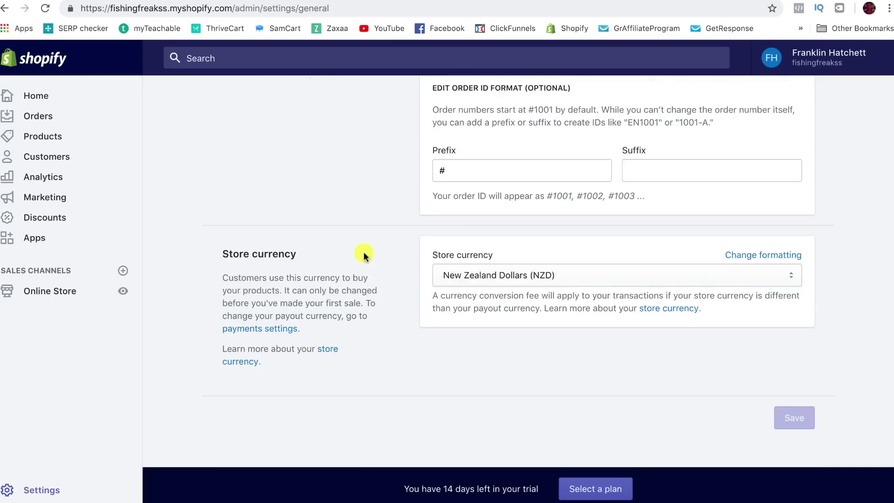
pyautogui.scroll(5, 424, 242)
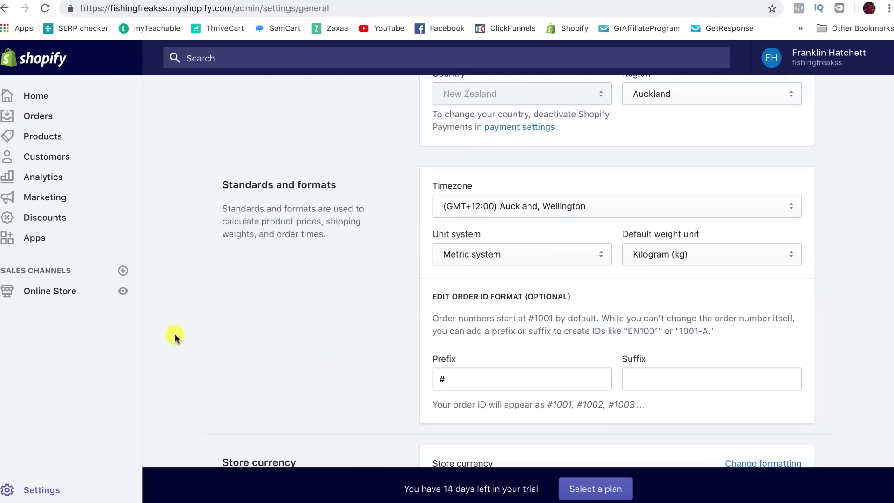
pyautogui.click(28, 491)
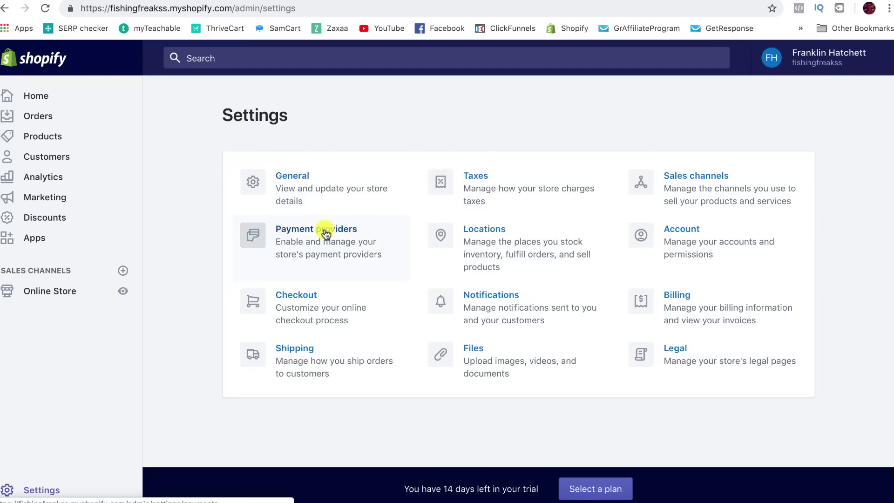
pyautogui.click(303, 235)
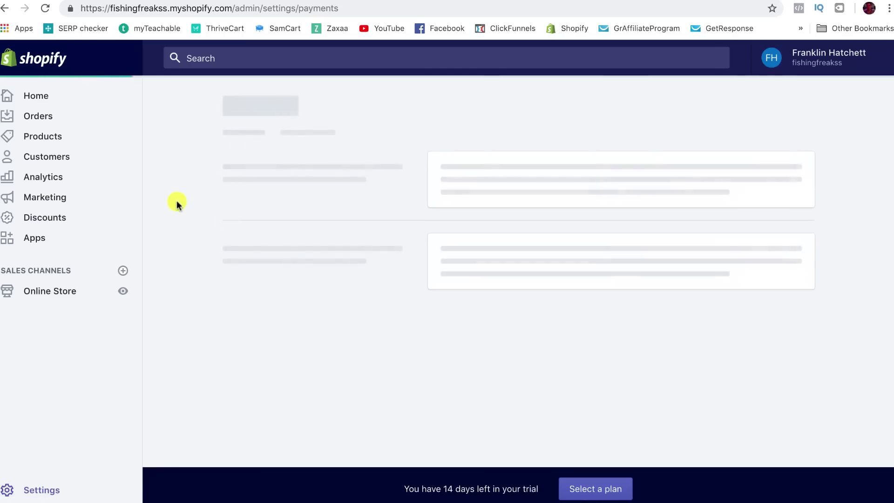
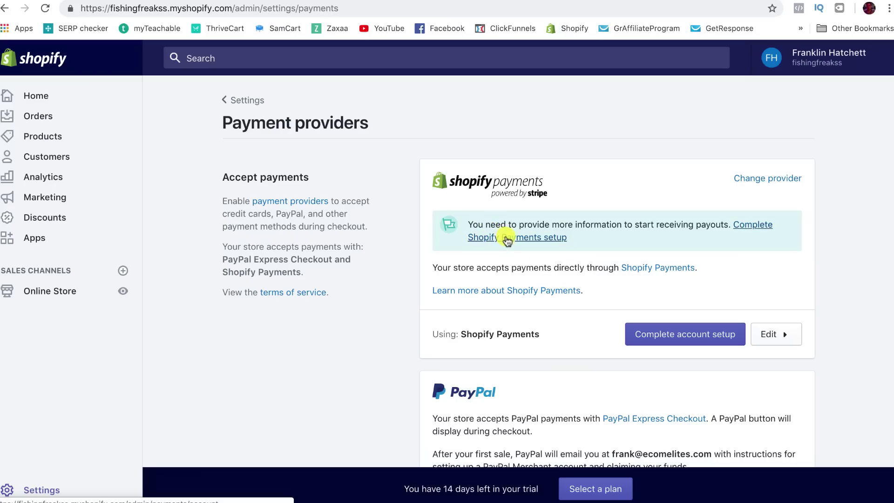
# Step: Open the Change provider dialog from the Shopify Payments card
pyautogui.click(763, 181)
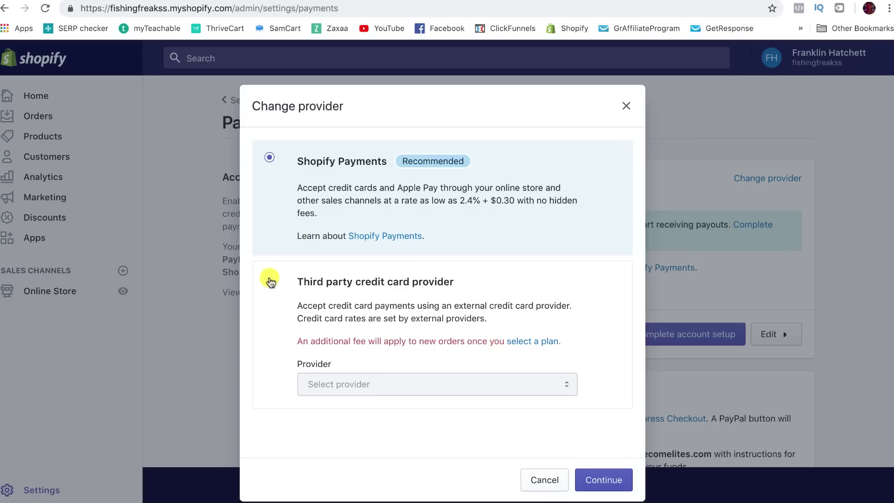
# Step: Browse the third-party card provider list, then reselect Shopify Payments and close the dialog unchanged
pyautogui.click(269, 278)
pyautogui.click(331, 384)
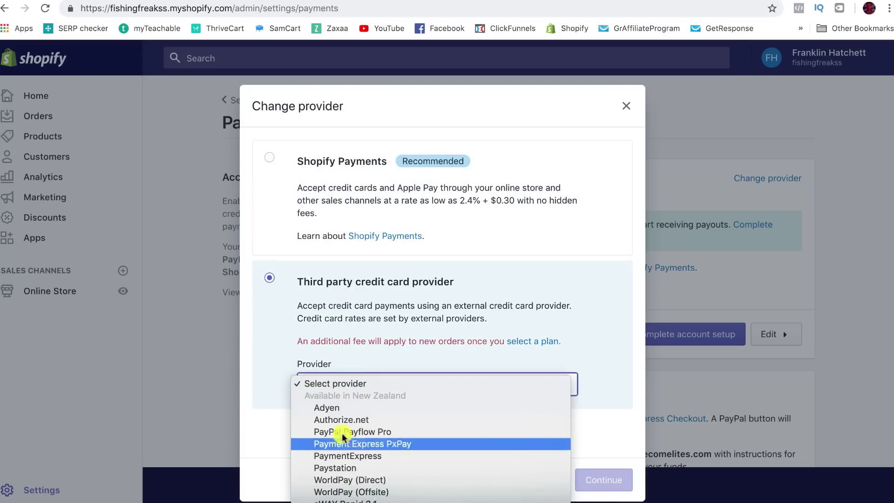
pyautogui.scroll(-10, 334, 455)
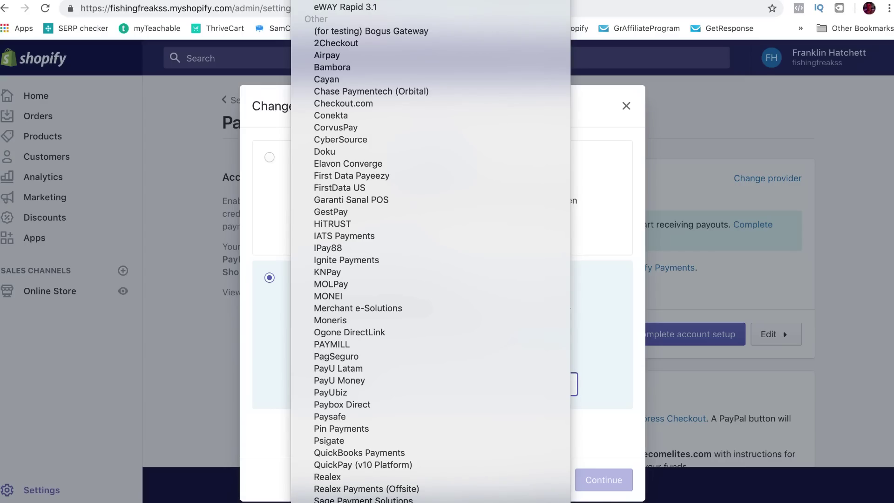
pyautogui.click(584, 93)
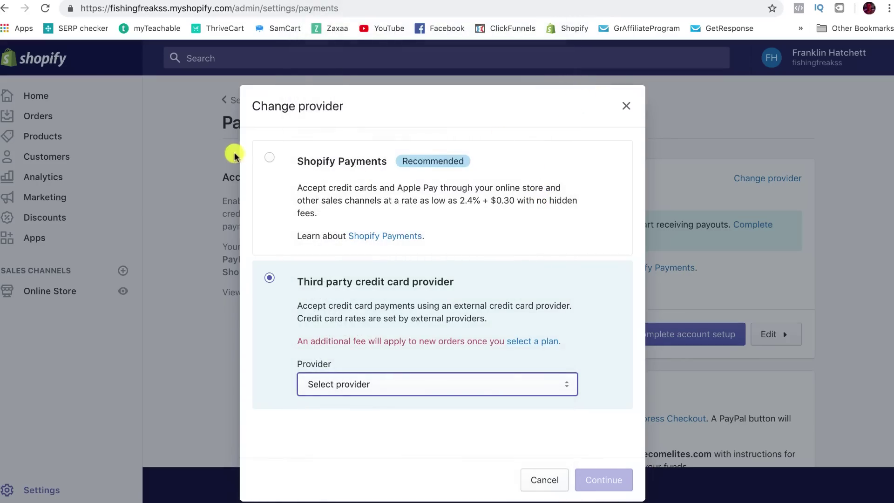
pyautogui.click(269, 157)
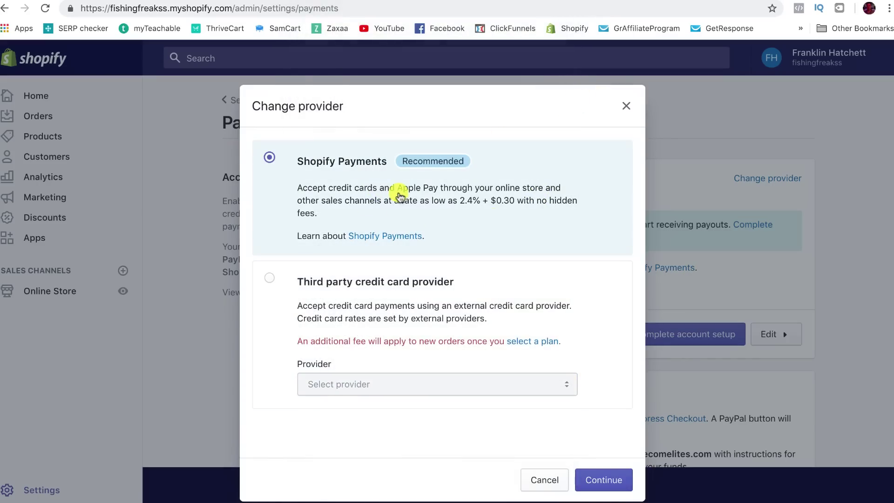
pyautogui.click(626, 106)
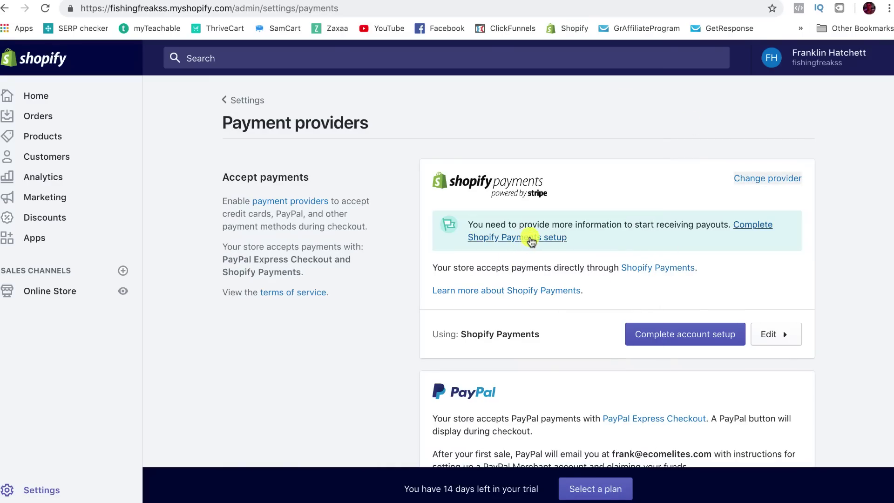
pyautogui.click(532, 237)
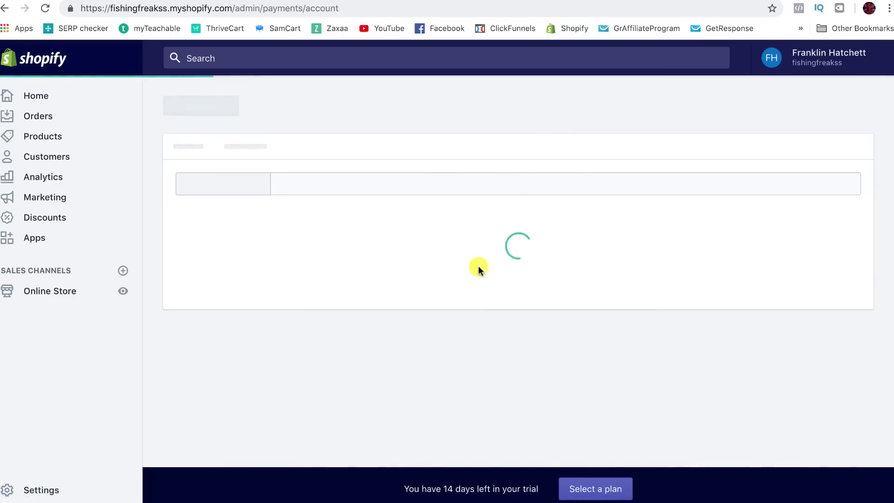
pyautogui.scroll(-15, 465, 265)
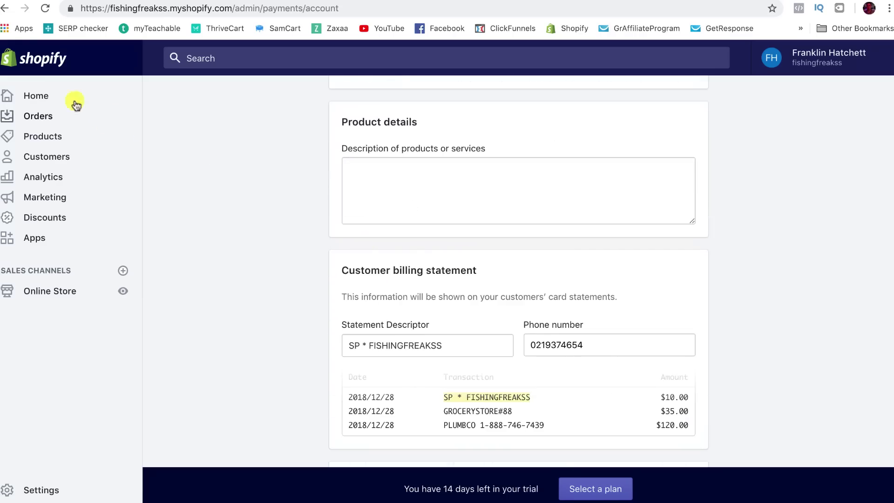
pyautogui.click(4, 8)
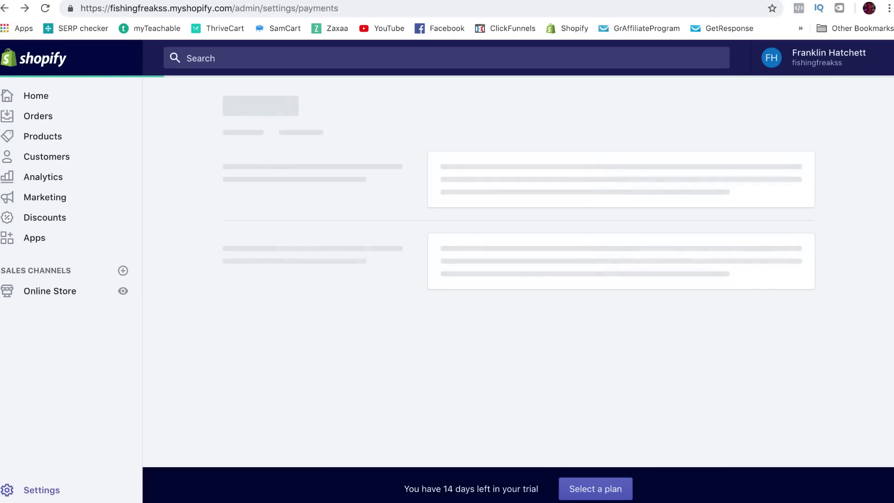
pyautogui.click(25, 8)
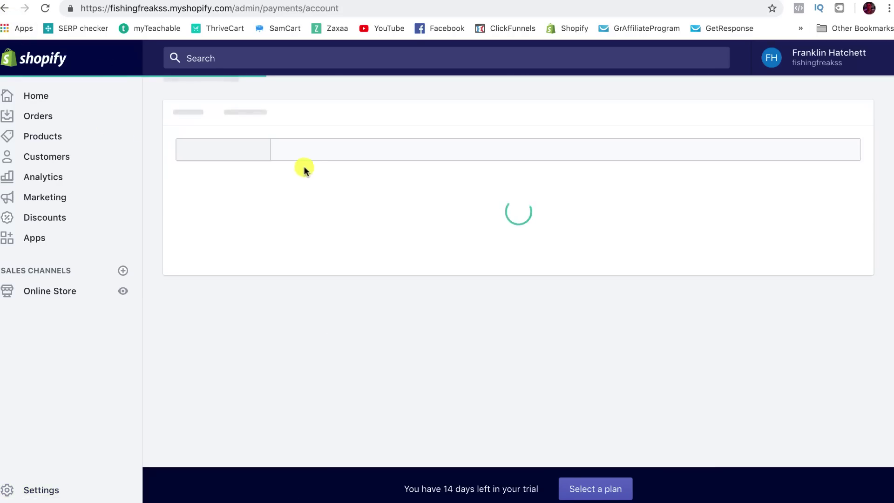
pyautogui.scroll(-5, 486, 254)
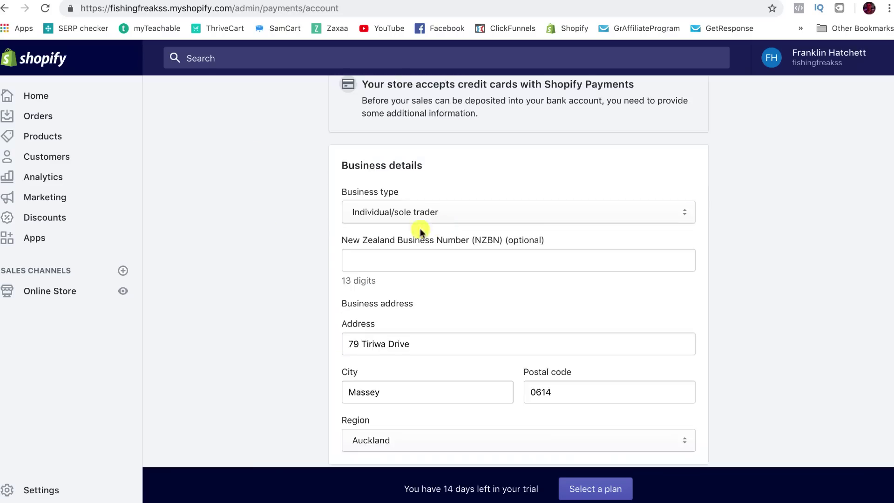
pyautogui.scroll(-6, 393, 178)
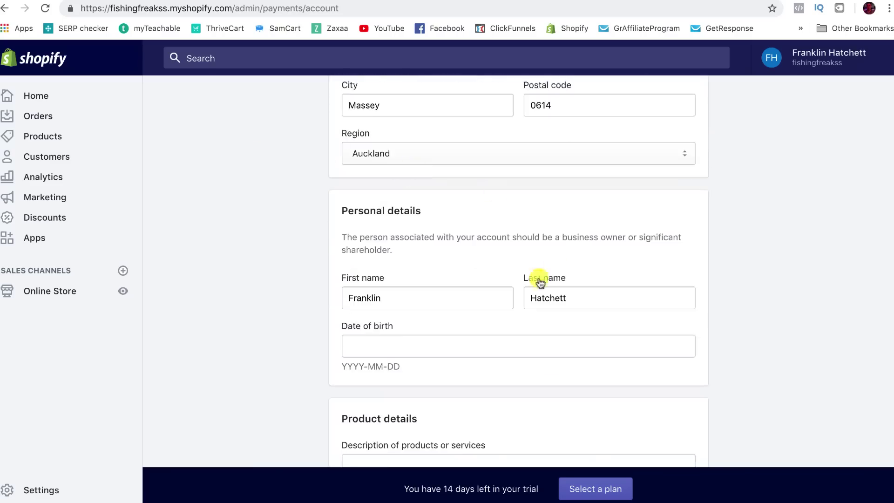
pyautogui.scroll(-4, 569, 241)
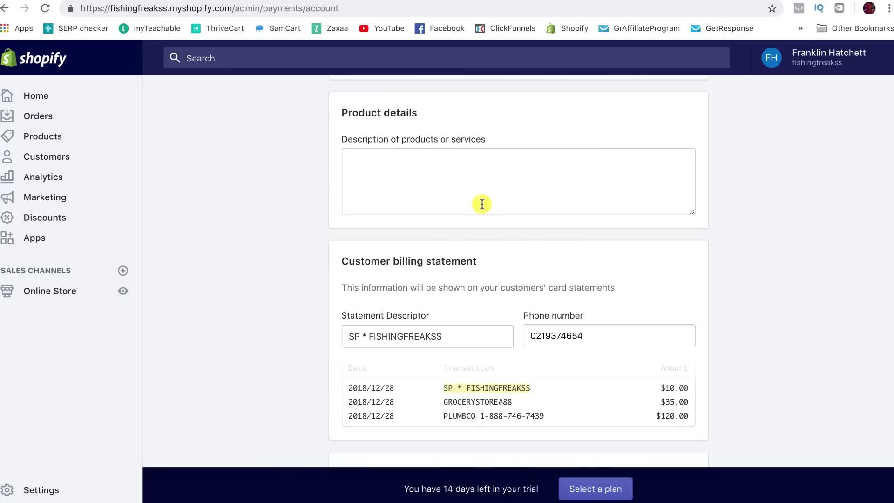
pyautogui.scroll(-2, 485, 201)
pyautogui.scroll(-1, 485, 201)
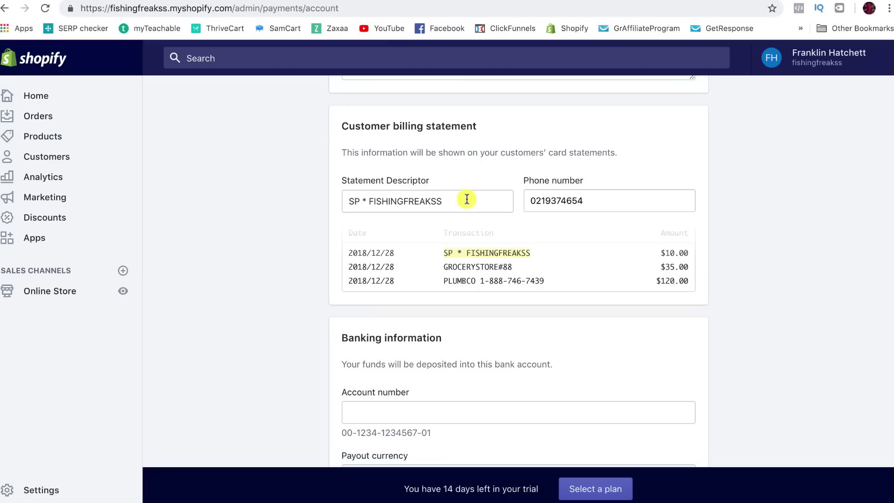
pyautogui.moveTo(465, 197); pyautogui.dragTo(420, 201)
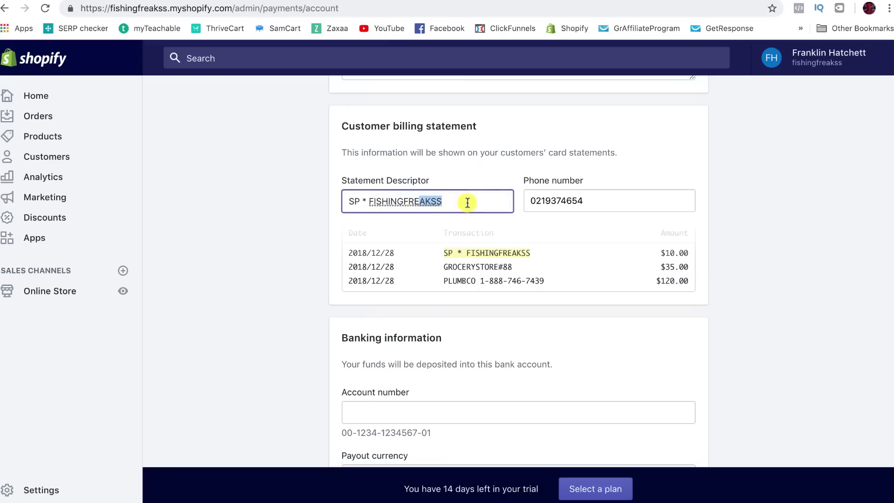
pyautogui.moveTo(475, 198); pyautogui.dragTo(349, 204)
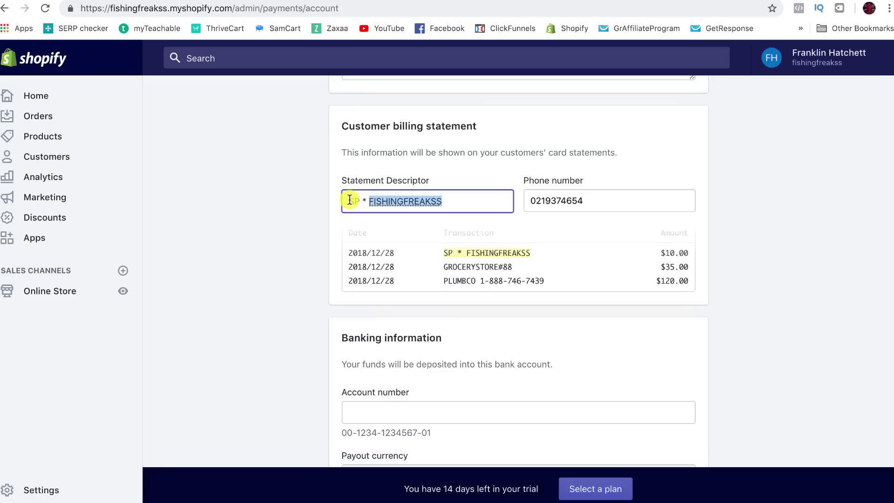
pyautogui.click(283, 116)
pyautogui.scroll(-3, 285, 135)
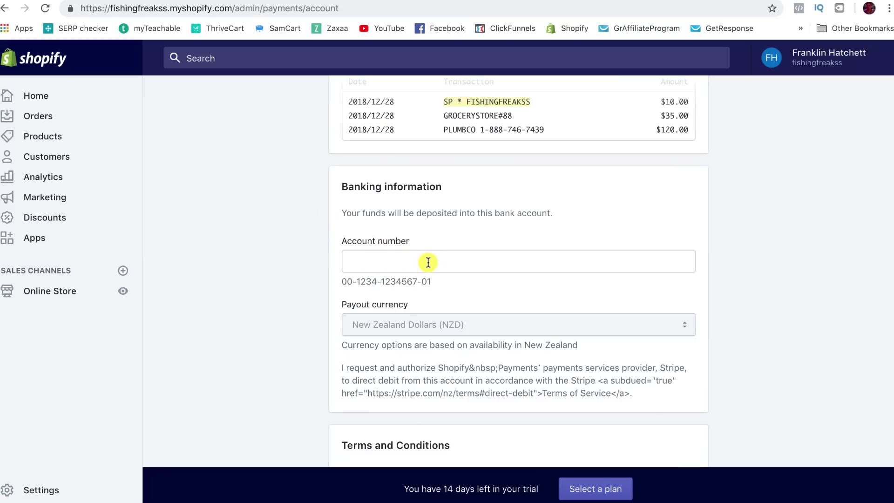
pyautogui.scroll(-3, 426, 265)
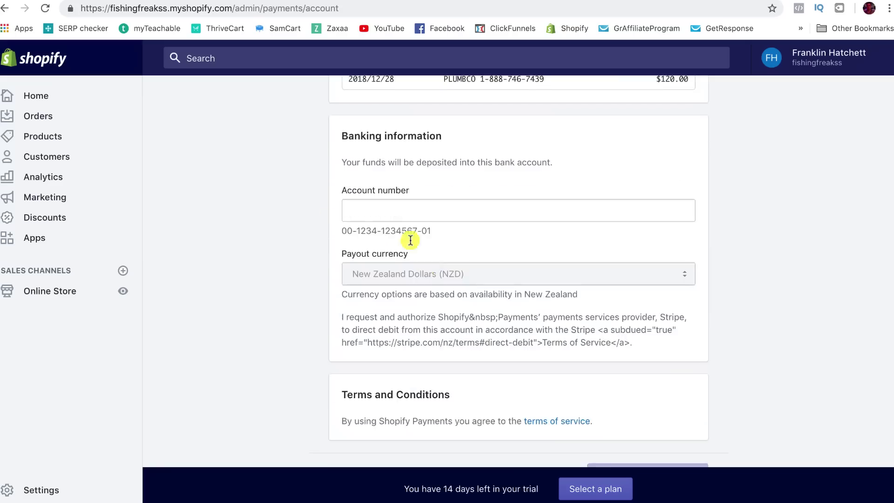
pyautogui.scroll(3, 452, 215)
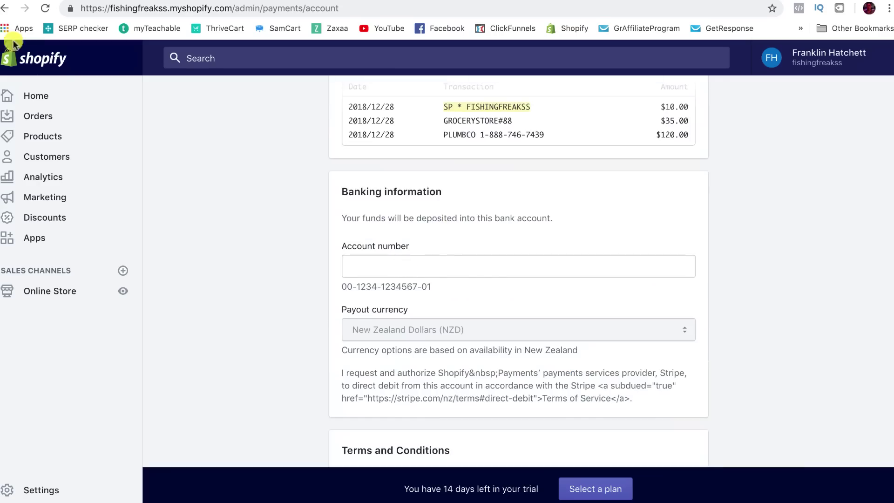
pyautogui.click(6, 8)
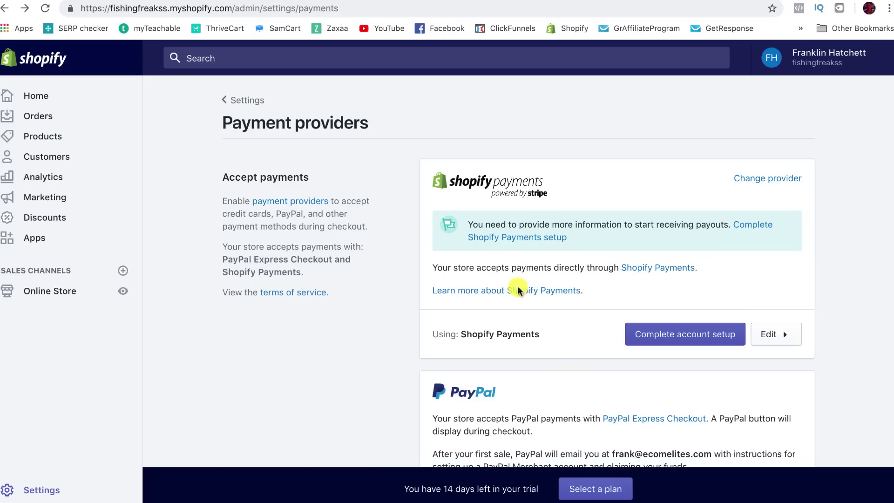
pyautogui.scroll(-1, 645, 222)
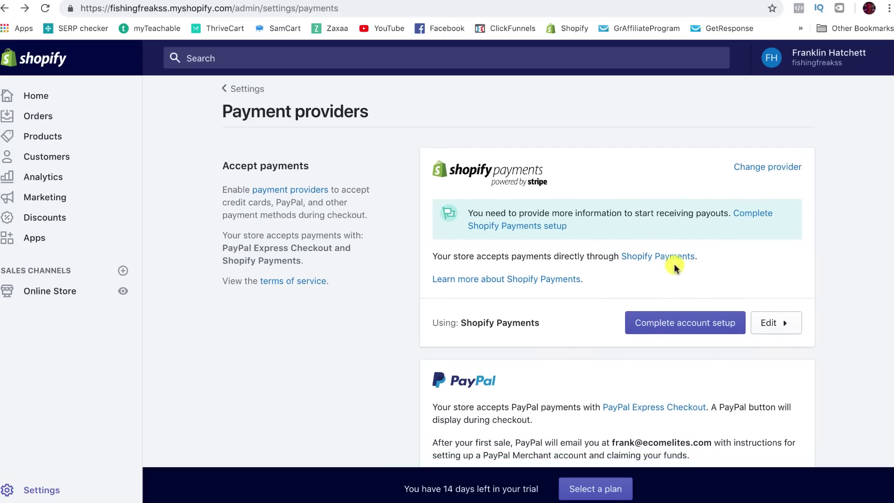
pyautogui.scroll(-1, 582, 301)
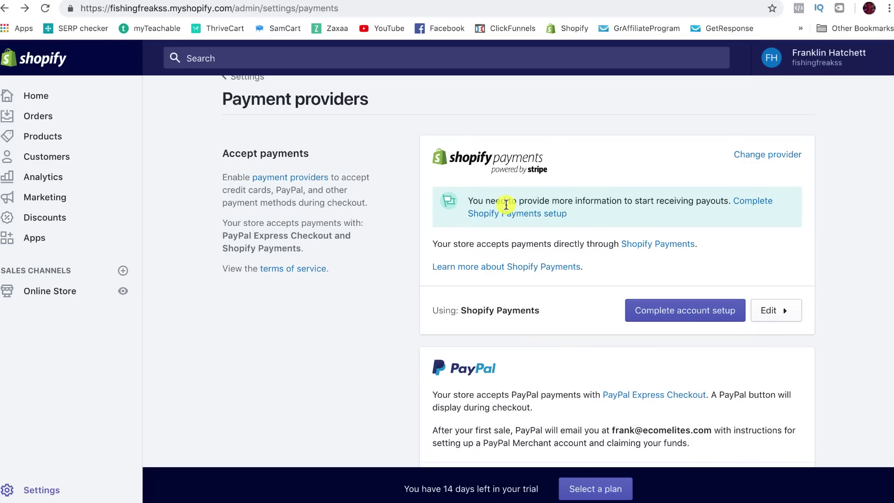
pyautogui.scroll(-3, 506, 205)
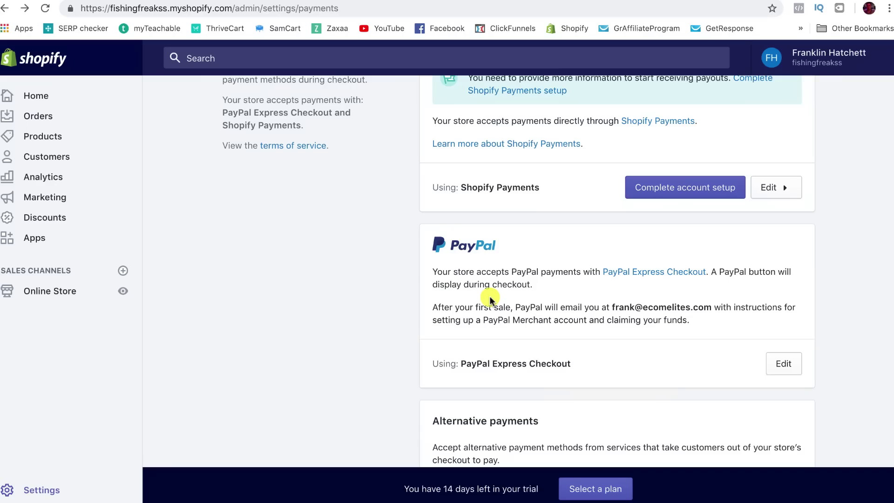
pyautogui.scroll(-3, 473, 239)
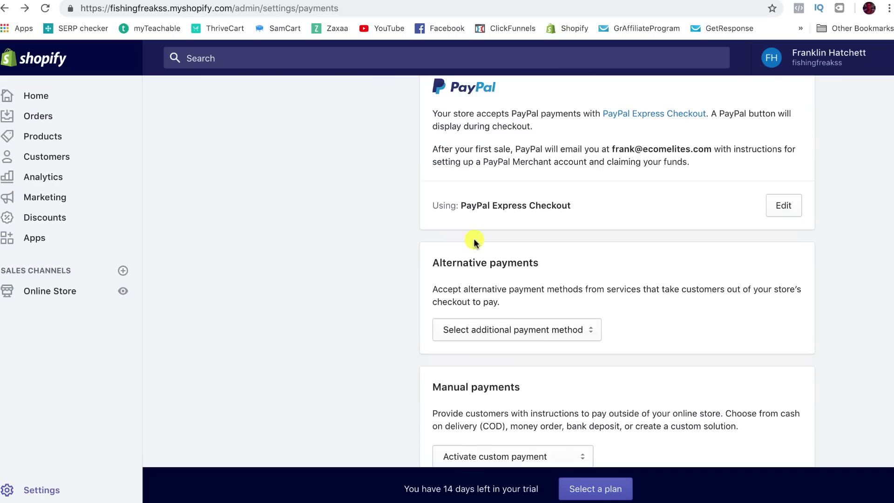
pyautogui.click(487, 330)
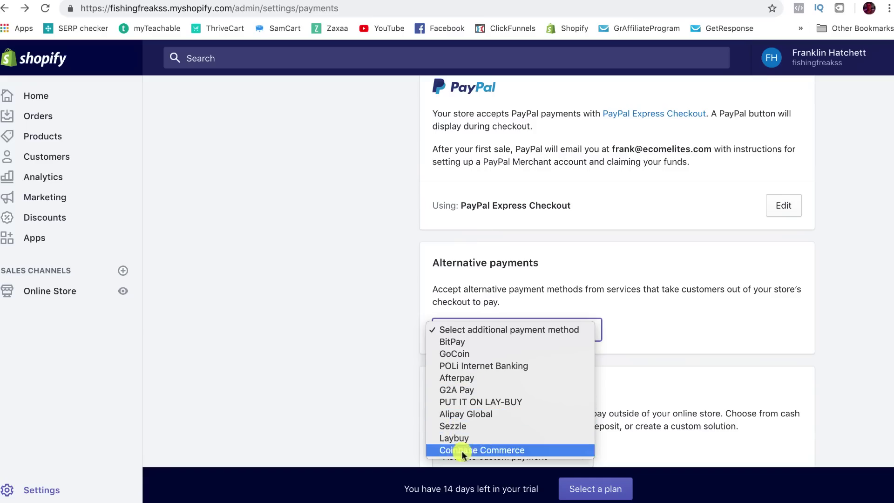
pyautogui.click(304, 337)
pyautogui.scroll(-2, 354, 326)
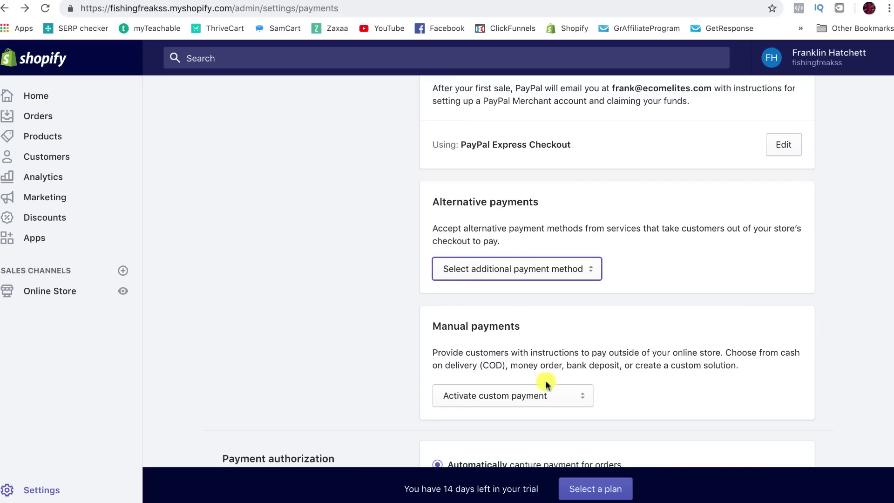
pyautogui.scroll(-5, 354, 303)
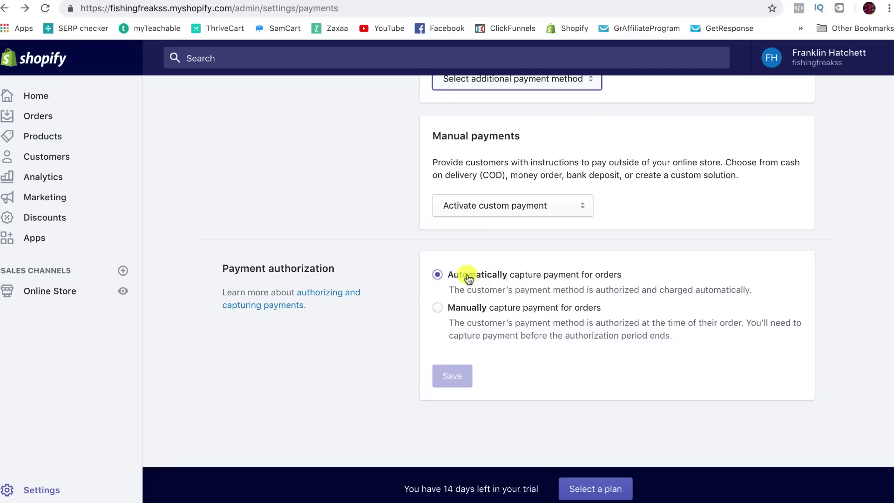
pyautogui.scroll(10, 537, 298)
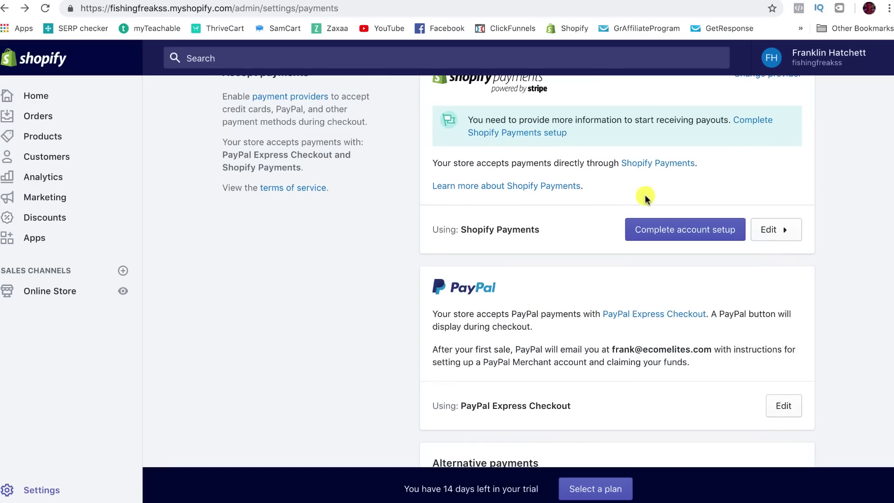
# Step: Look over the Shopify Payments account form and statement descriptor, then go back to Payment providers
pyautogui.click(750, 121)
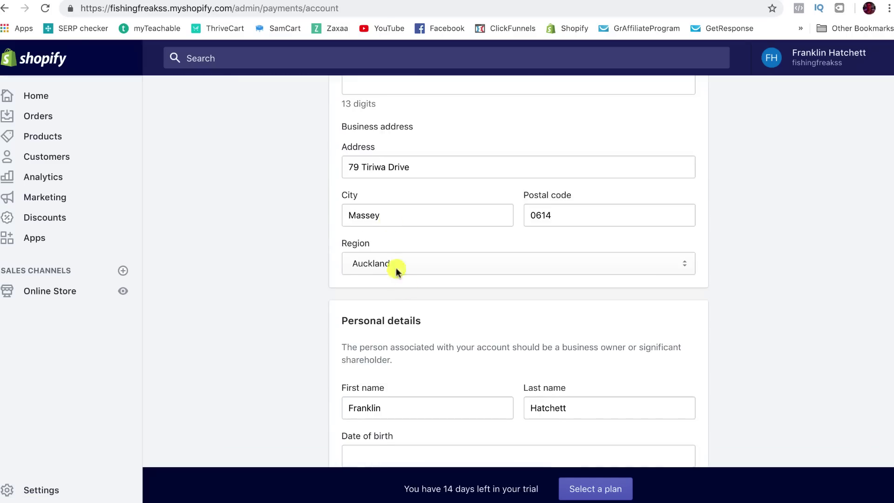
pyautogui.scroll(-15, 389, 193)
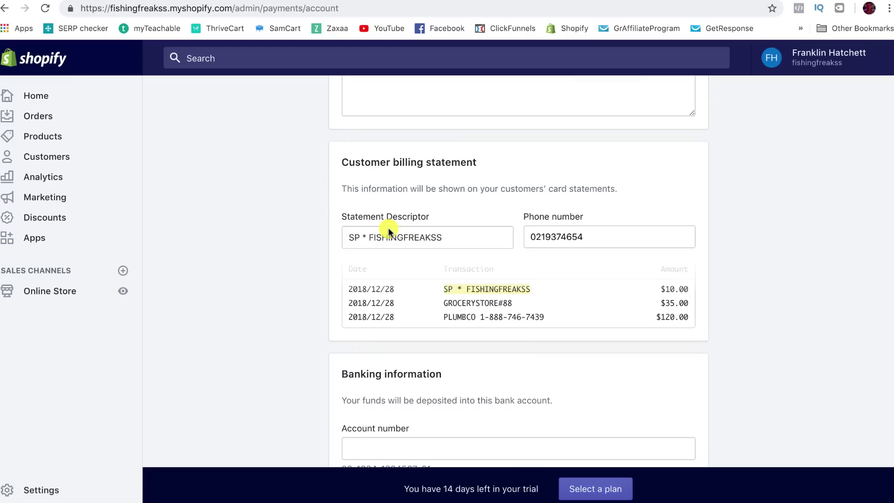
pyautogui.doubleClick(444, 234)
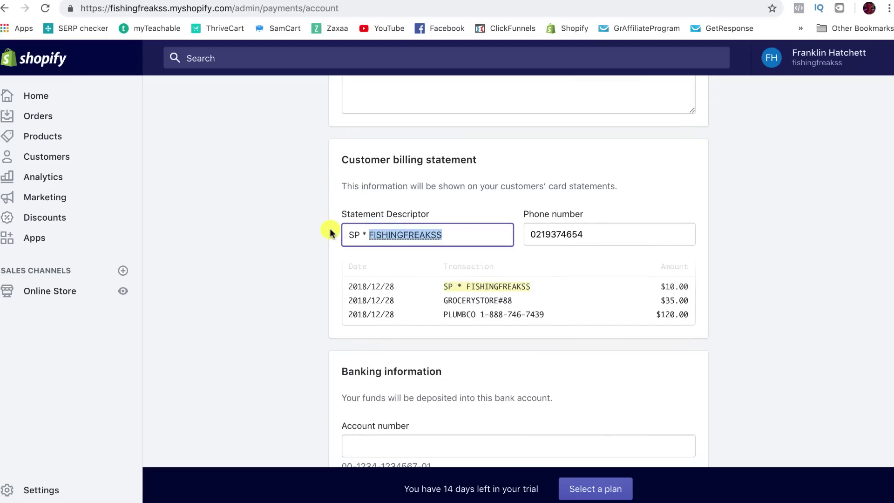
pyautogui.write('F')
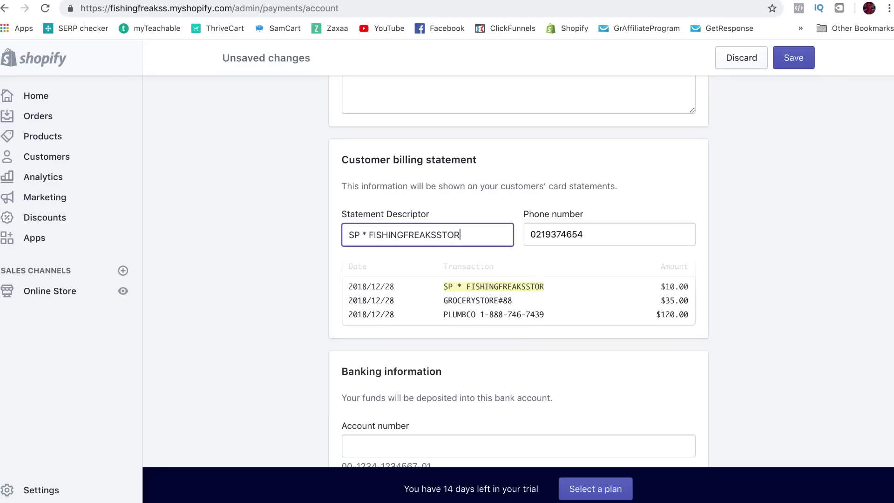
pyautogui.moveTo(544, 286); pyautogui.dragTo(465, 284)
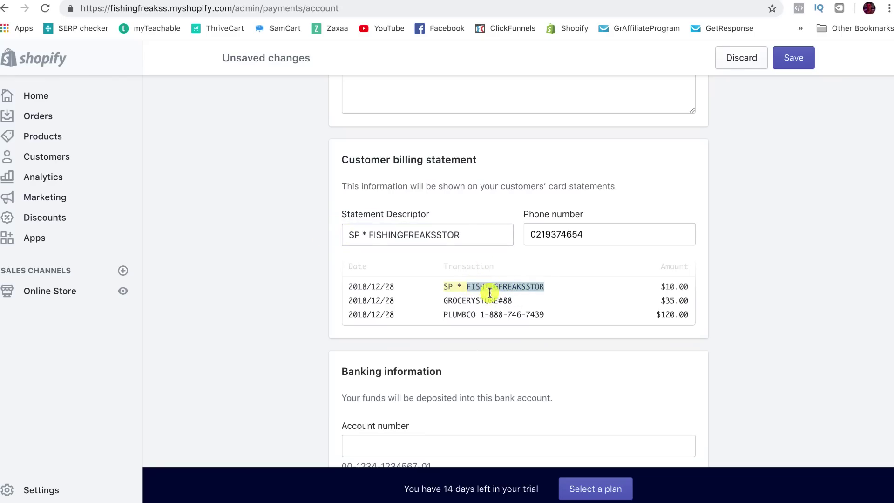
pyautogui.click(5, 8)
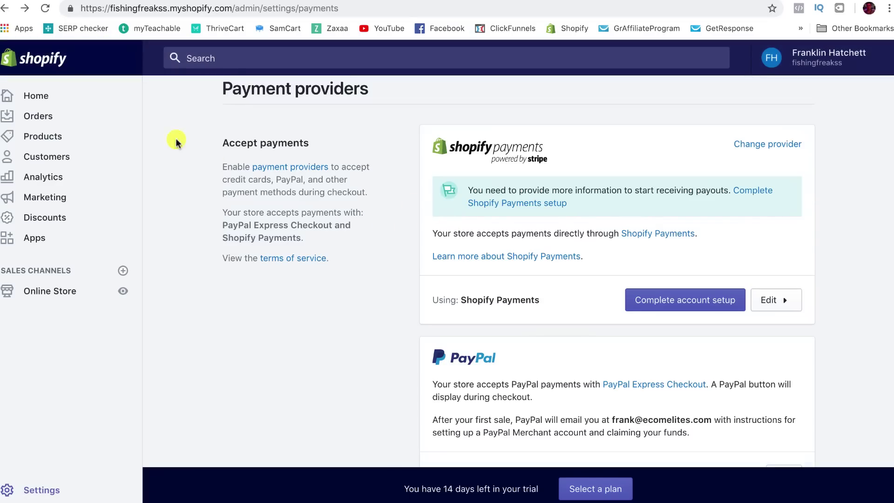
# Step: Open Checkout settings and set the full name field to 'Require first and last name'
pyautogui.click(56, 296)
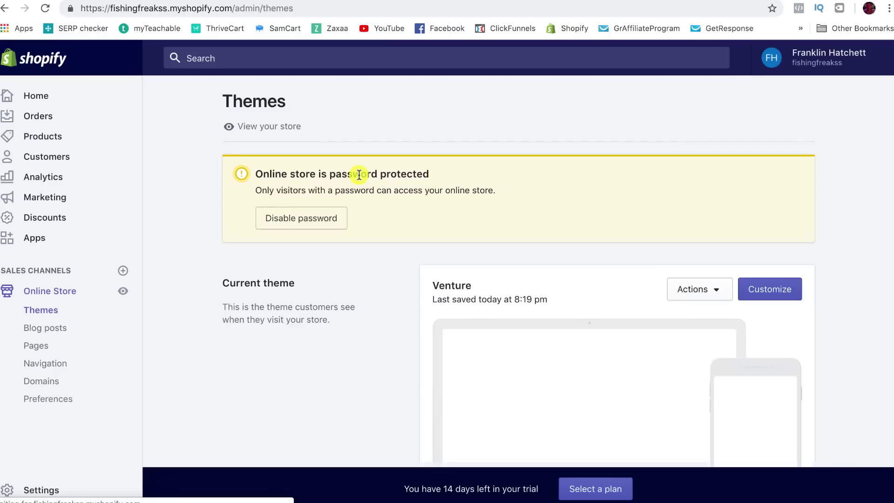
pyautogui.click(29, 489)
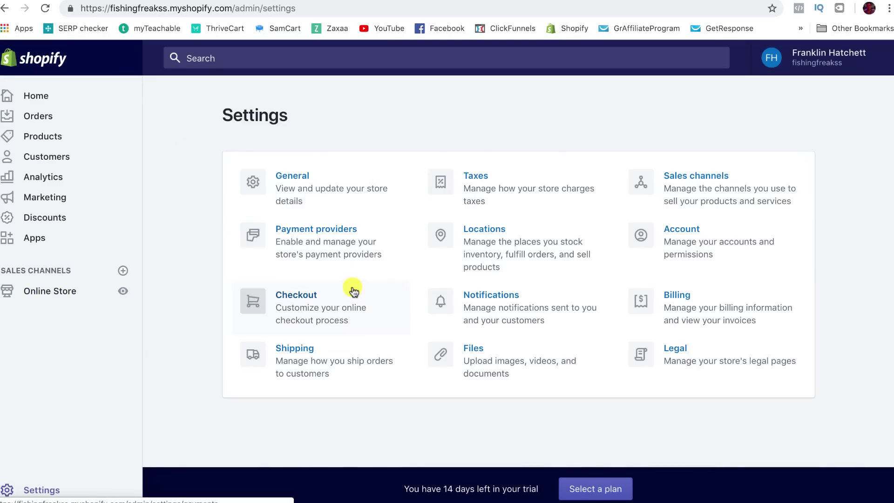
pyautogui.click(293, 302)
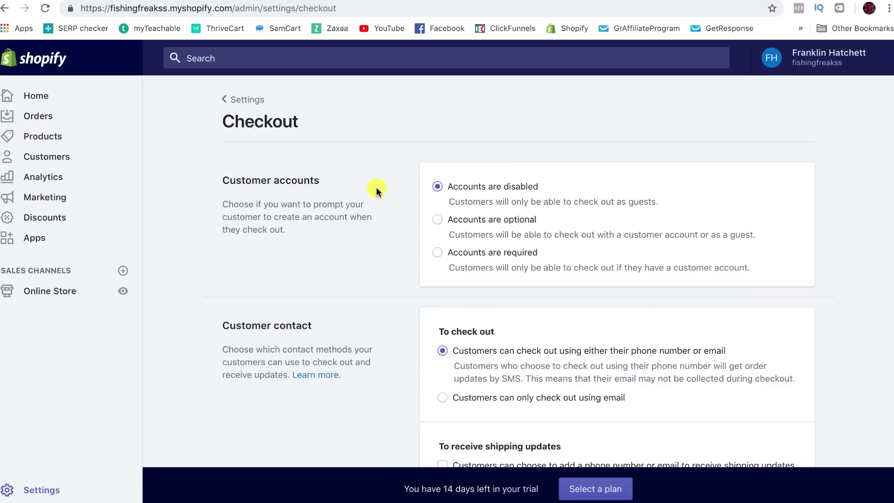
pyautogui.scroll(-2, 377, 183)
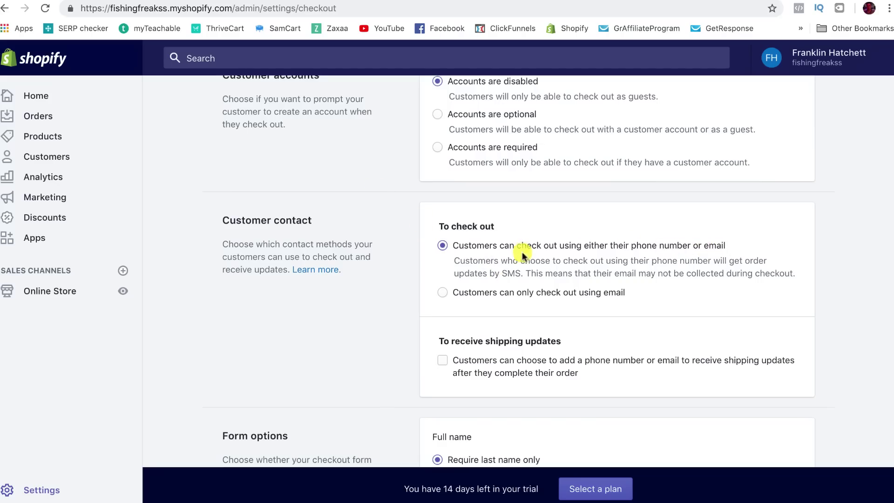
pyautogui.scroll(-4, 305, 230)
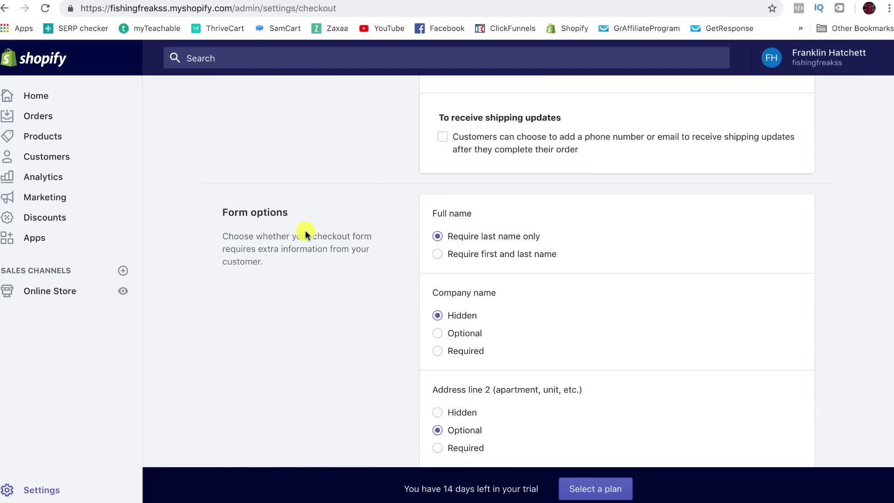
pyautogui.click(440, 254)
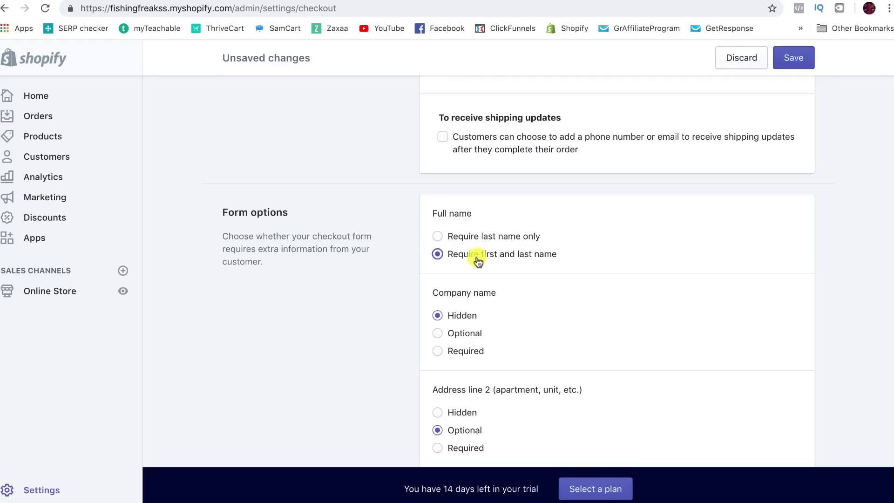
# Step: Review the remaining checkout options, including the Additional scripts field
pyautogui.scroll(-3, 446, 261)
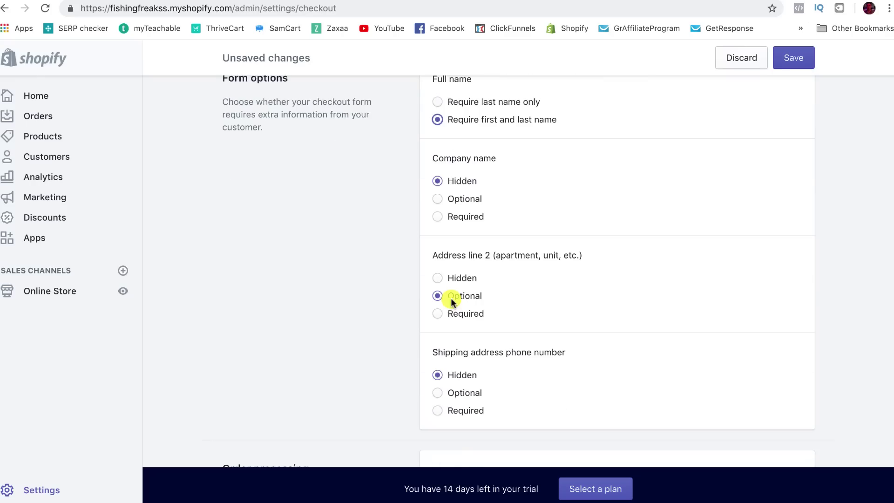
pyautogui.scroll(-2, 432, 268)
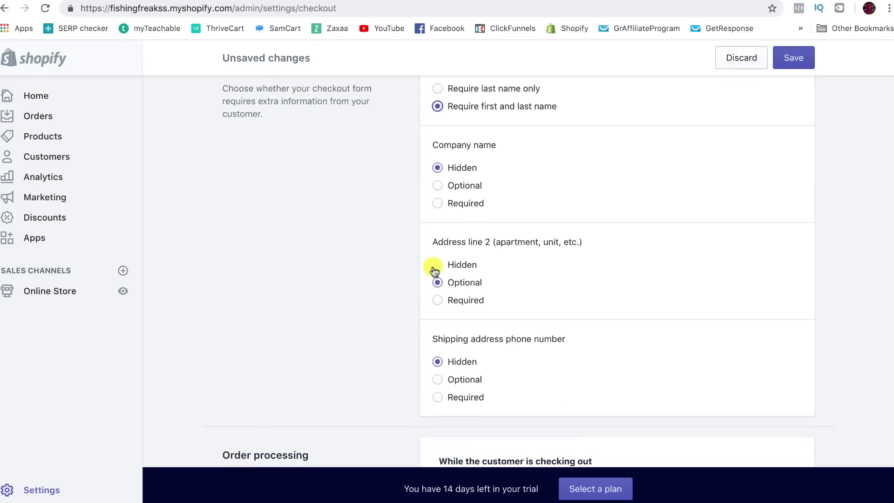
pyautogui.scroll(-2, 471, 289)
pyautogui.scroll(1, 431, 177)
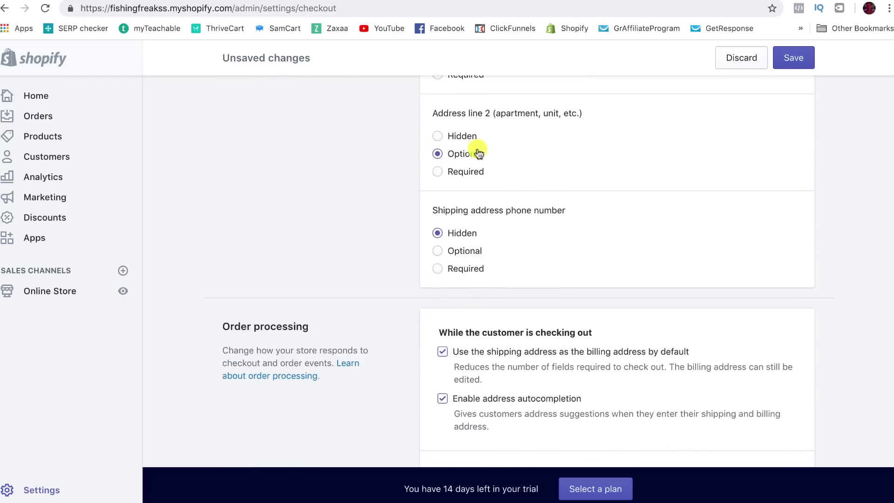
pyautogui.scroll(-1, 479, 150)
pyautogui.scroll(-2, 390, 228)
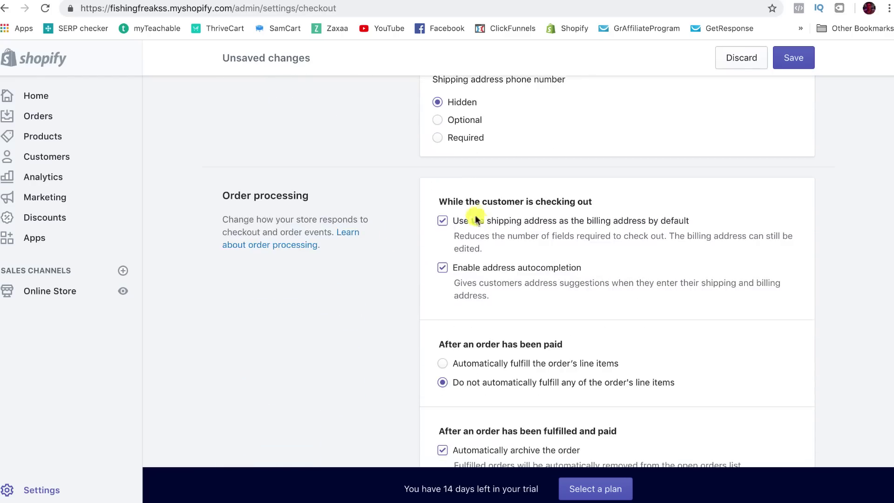
pyautogui.scroll(-5, 495, 247)
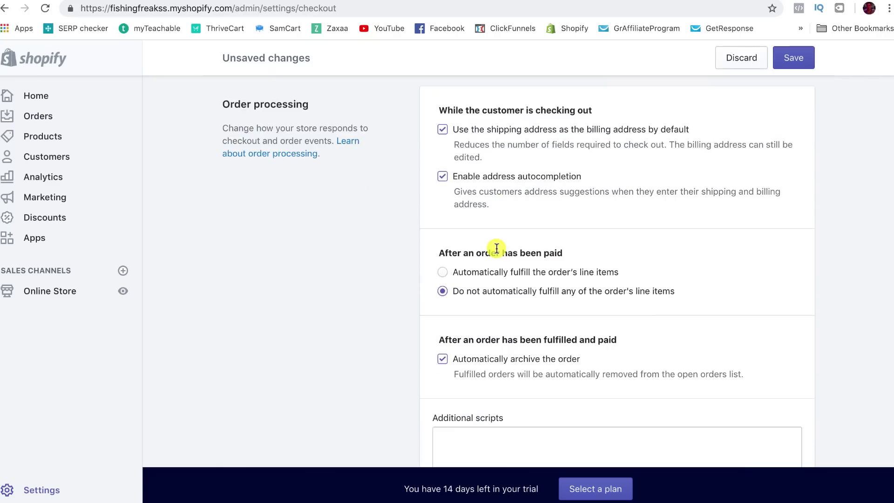
pyautogui.scroll(-2, 495, 252)
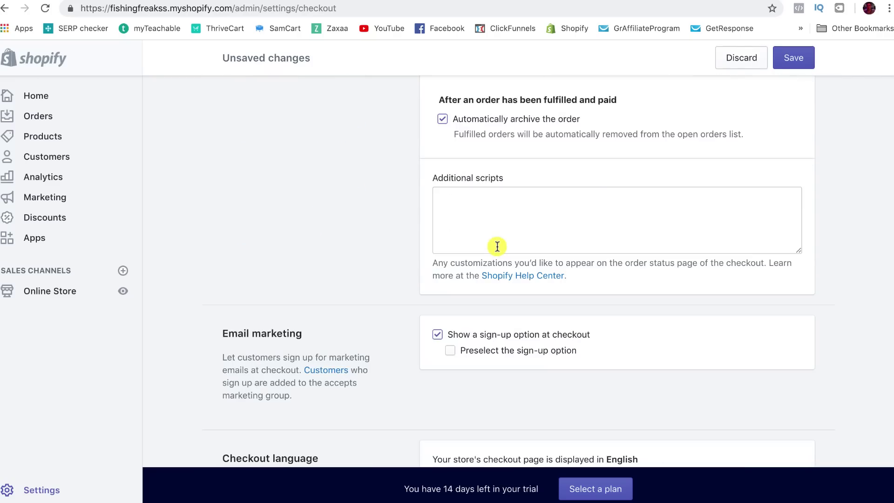
pyautogui.click(488, 200)
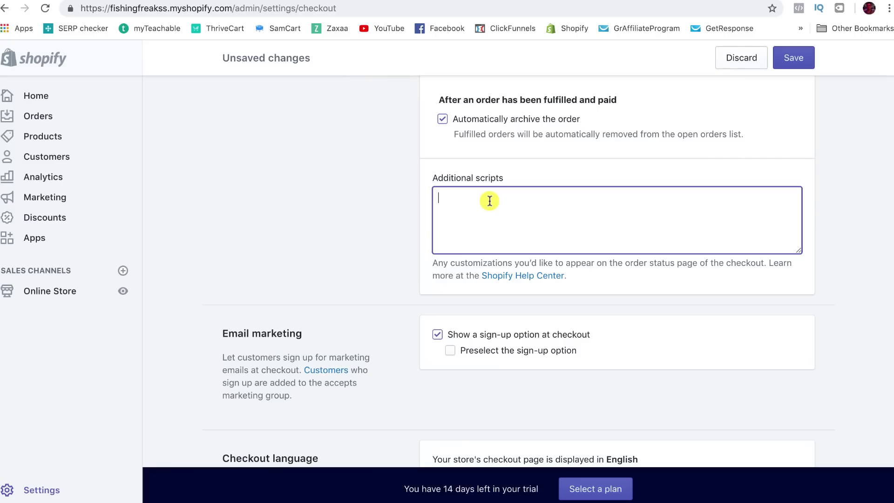
pyautogui.scroll(-5, 488, 200)
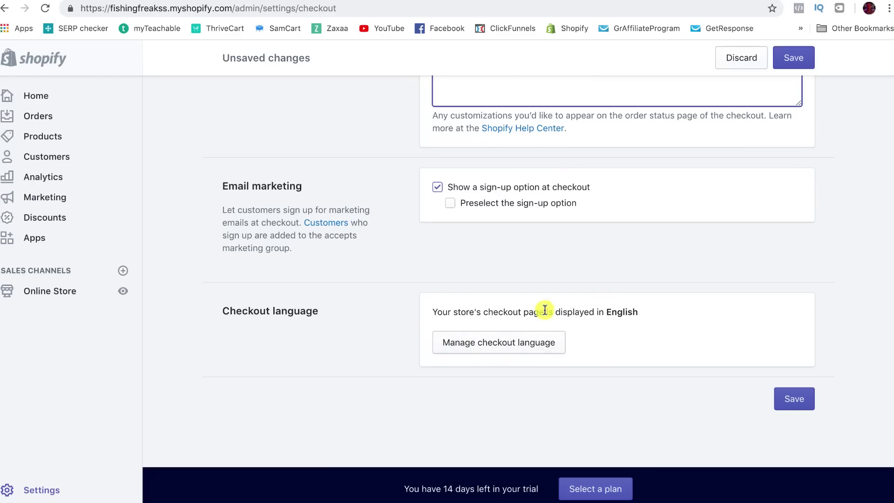
pyautogui.scroll(4, 475, 331)
pyautogui.scroll(12, 476, 332)
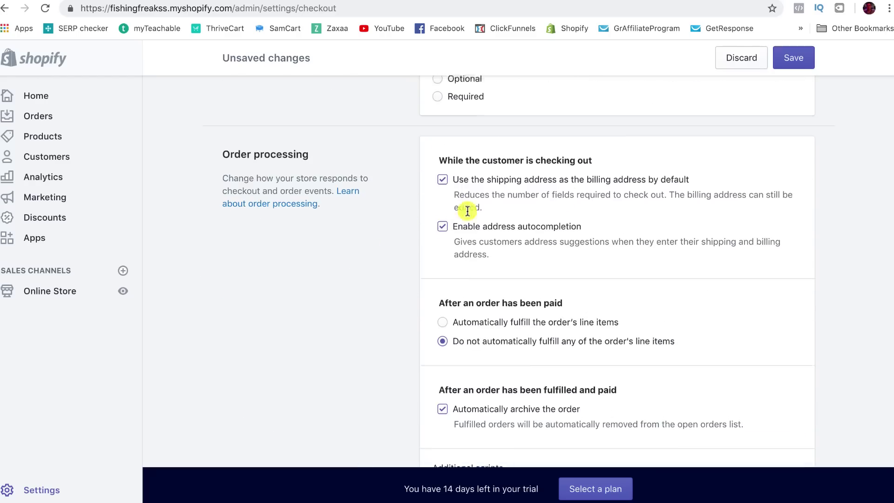
pyautogui.scroll(4, 467, 213)
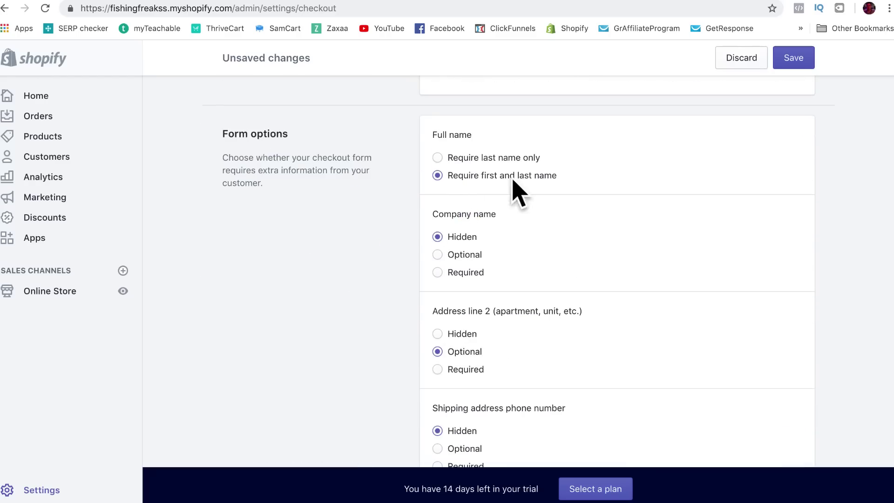
pyautogui.scroll(4, 443, 273)
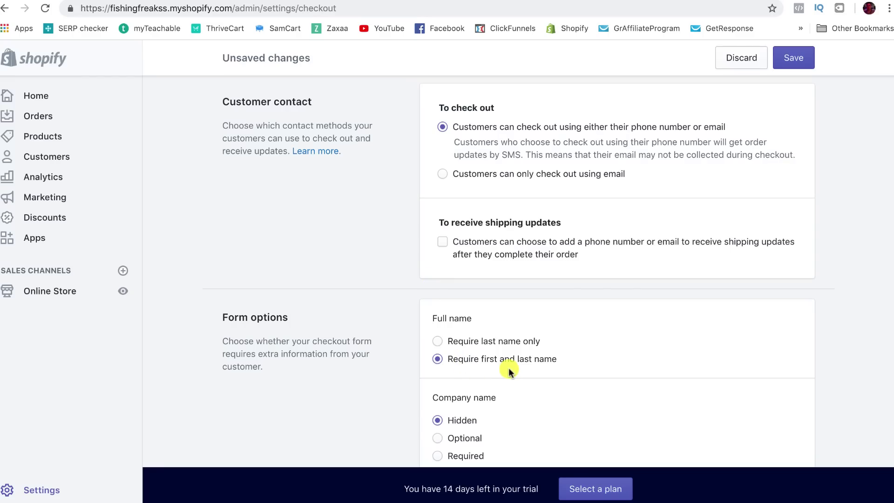
pyautogui.scroll(5, 468, 283)
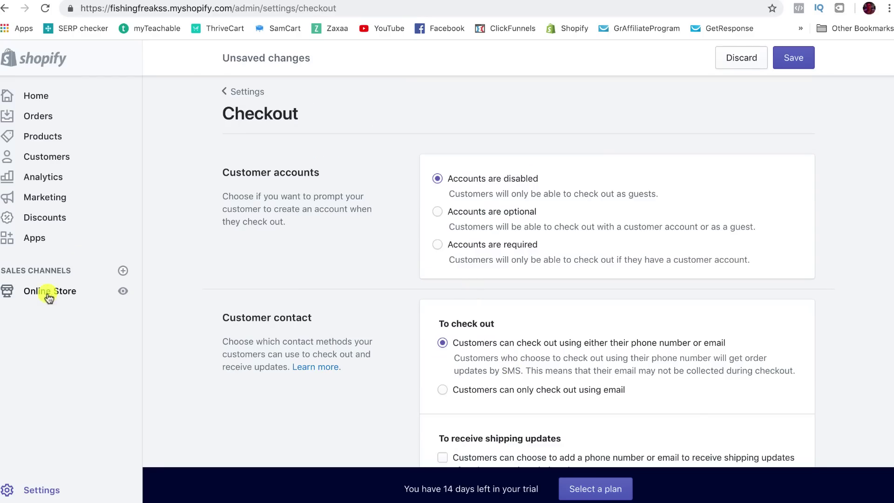
# Step: Open Shipping settings and check the empty shipping zones and the 35 × 26 × 5 cm sample box
pyautogui.click(41, 490)
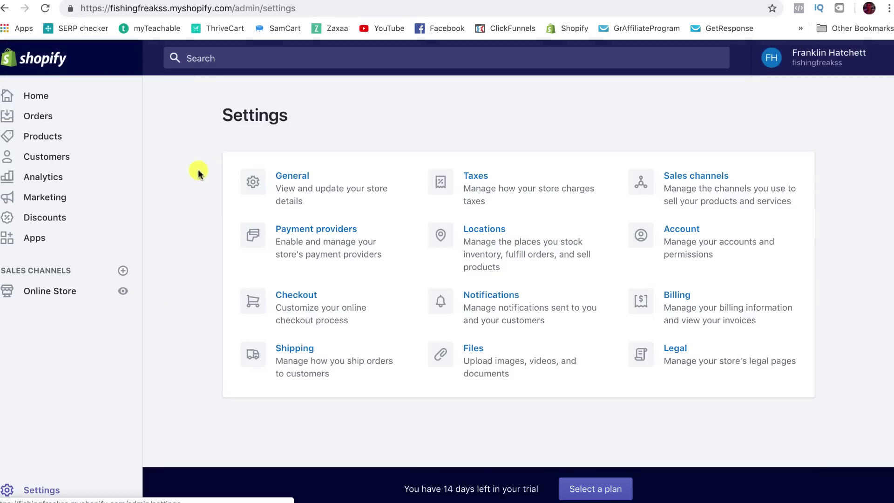
pyautogui.click(287, 354)
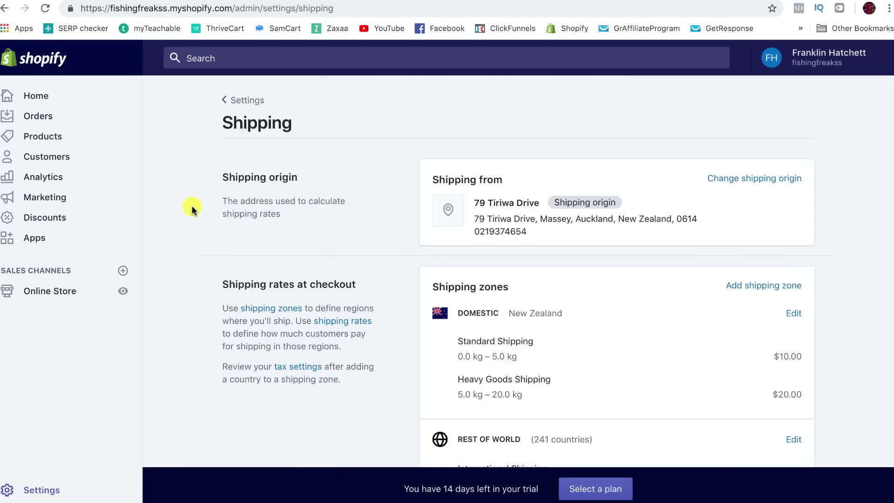
pyautogui.scroll(-1, 191, 205)
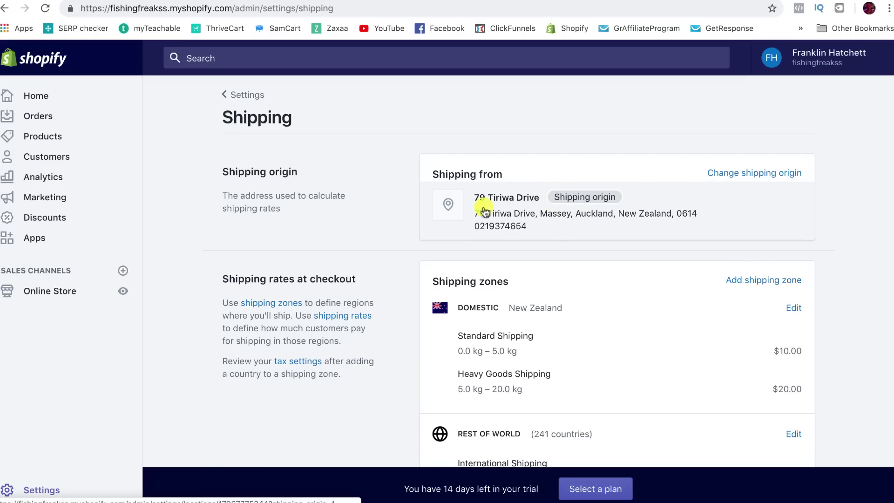
pyautogui.scroll(-3, 513, 216)
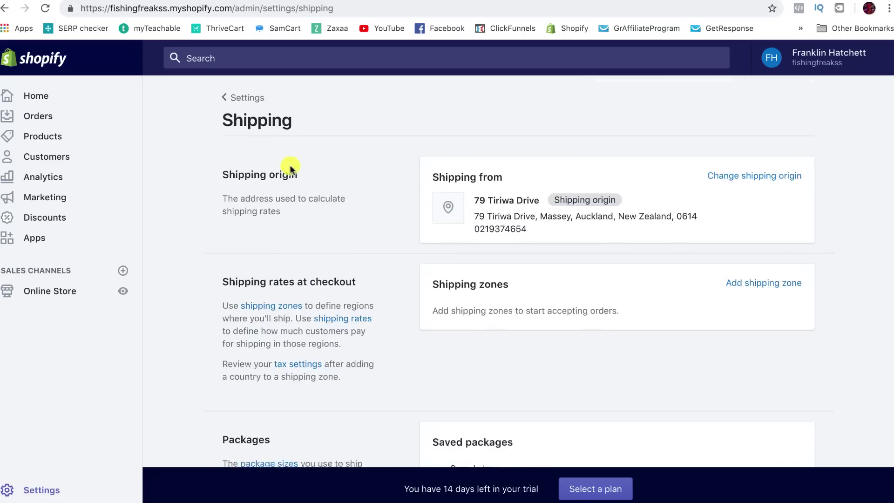
pyautogui.scroll(-2, 443, 260)
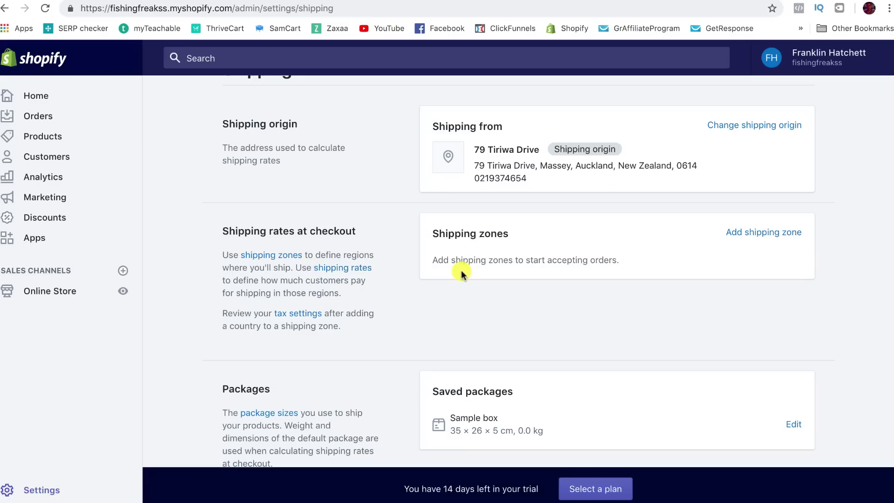
# Step: Create a shipping zone named 'Top 5' and tick United States and United Kingdom
pyautogui.click(753, 232)
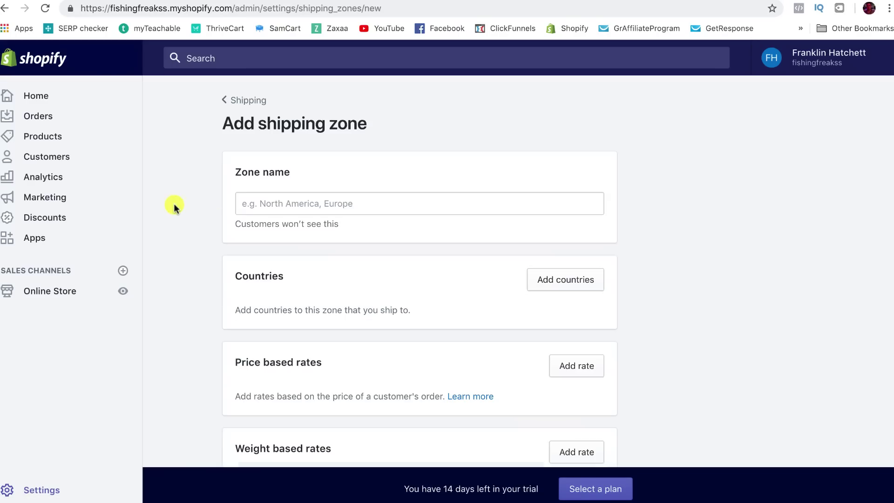
pyautogui.click(286, 202)
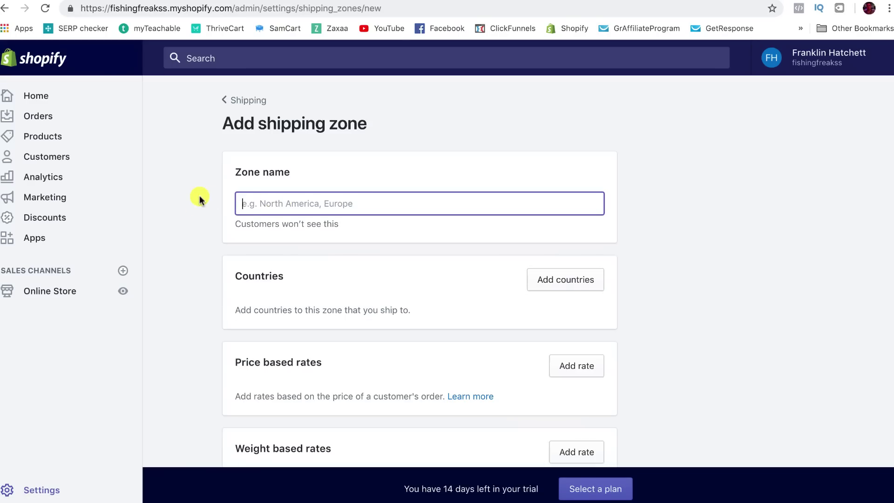
pyautogui.write('Top 5')
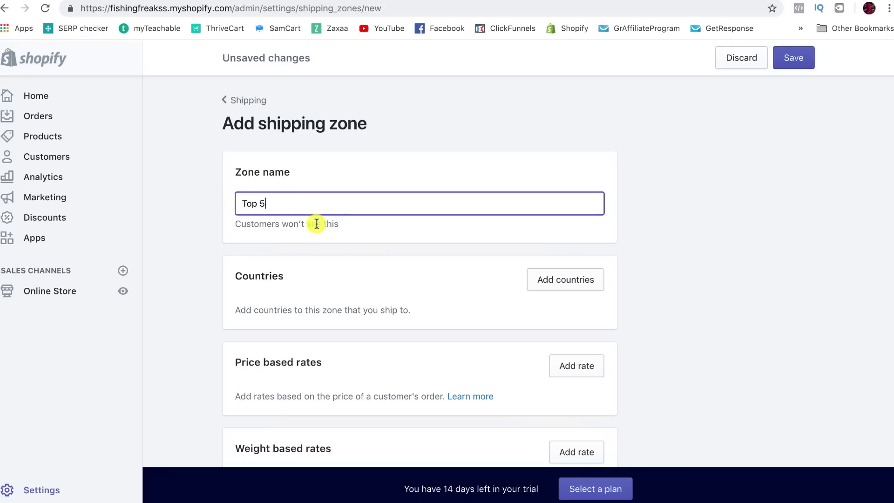
pyautogui.click(582, 283)
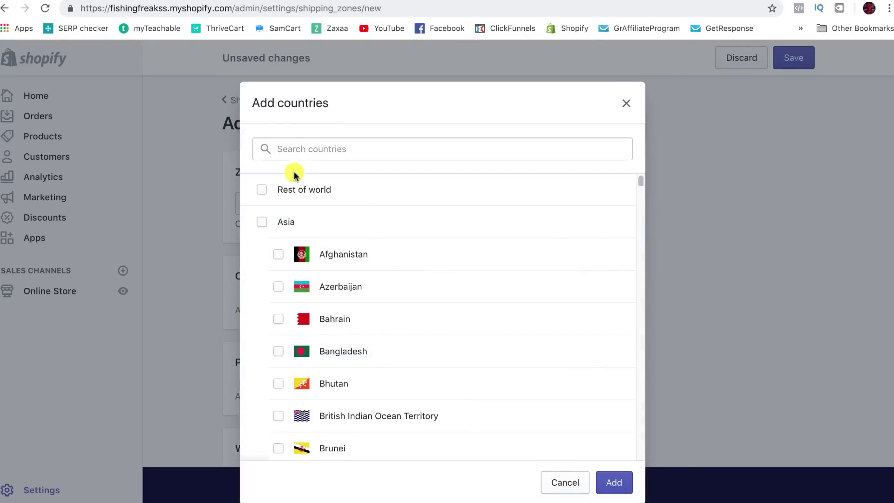
pyautogui.click(295, 148)
pyautogui.write('united')
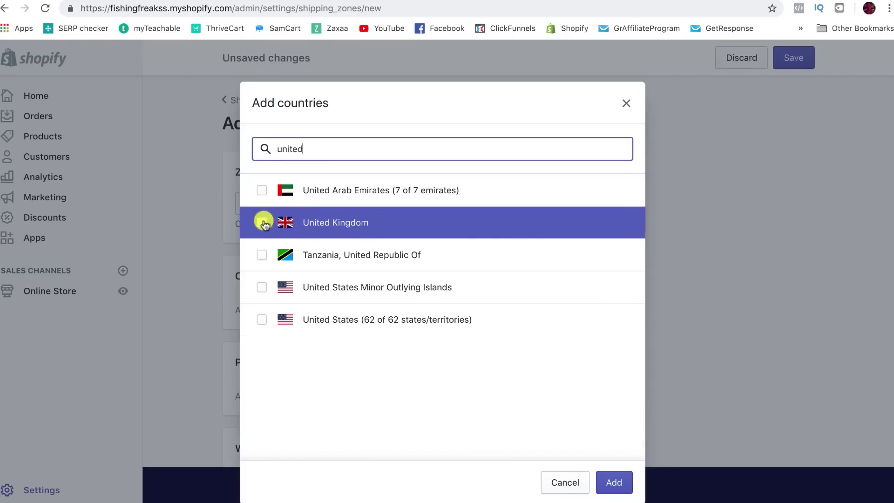
pyautogui.click(263, 319)
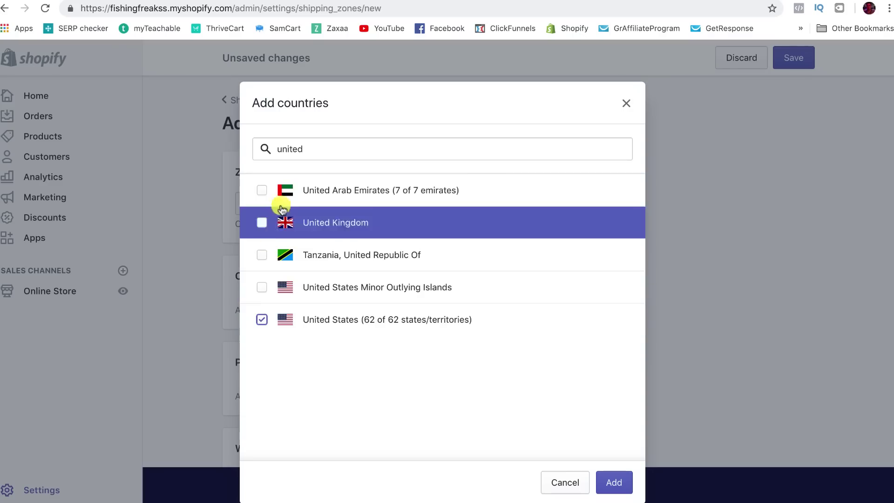
pyautogui.click(262, 225)
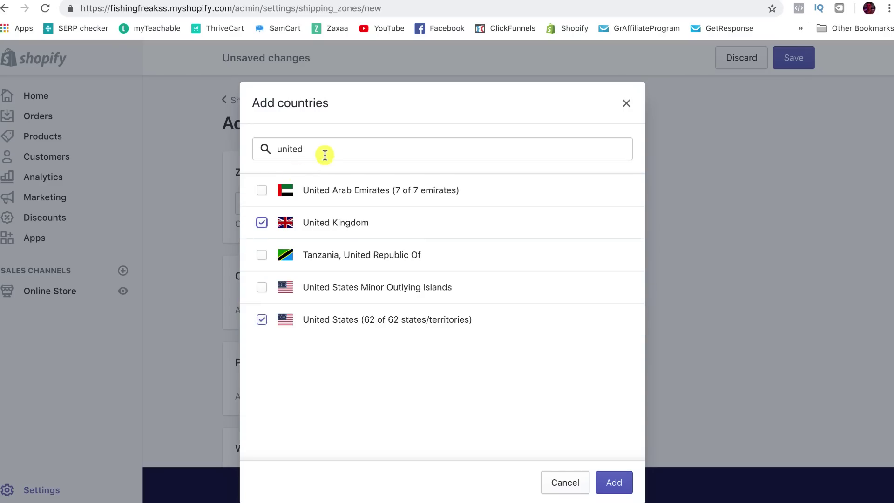
# Step: Tick New Zealand, Australia and Canada too, and add all five countries to the zone
pyautogui.moveTo(329, 149); pyautogui.dragTo(273, 148)
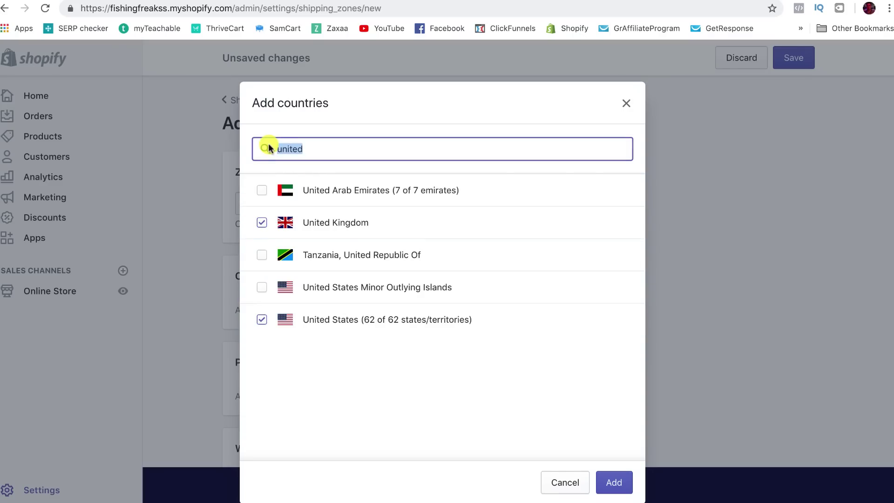
pyautogui.write('new')
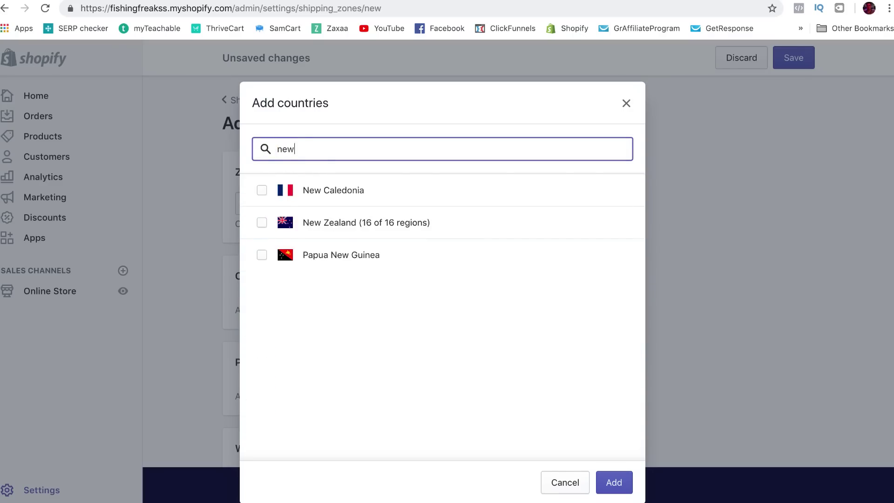
pyautogui.click(261, 226)
pyautogui.moveTo(307, 150); pyautogui.dragTo(265, 147)
pyautogui.write('au')
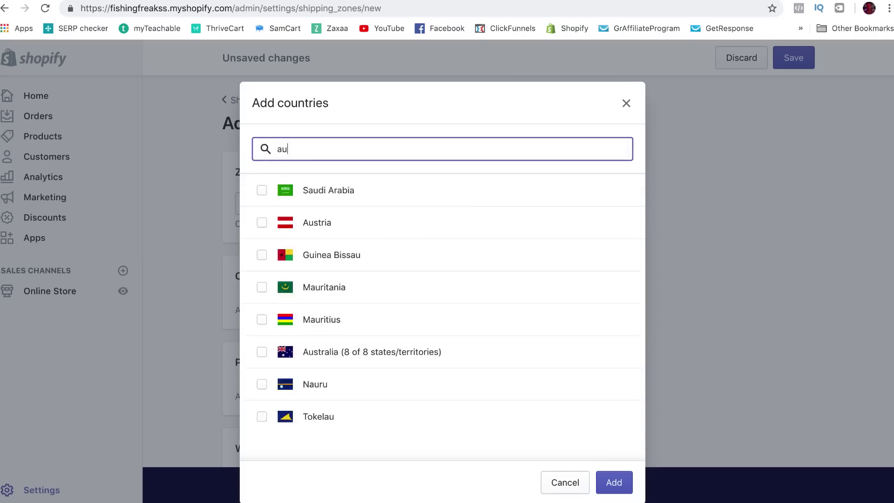
pyautogui.write('s')
pyautogui.click(262, 223)
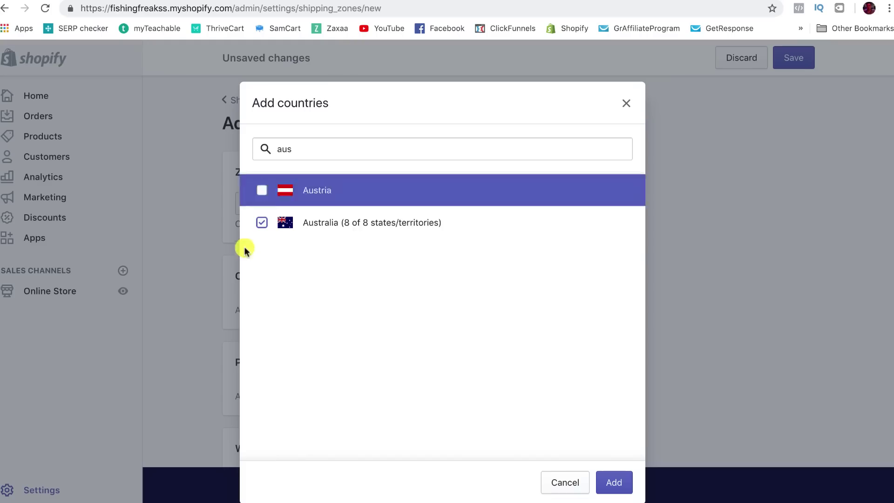
pyautogui.moveTo(295, 150); pyautogui.dragTo(262, 145)
pyautogui.write('can')
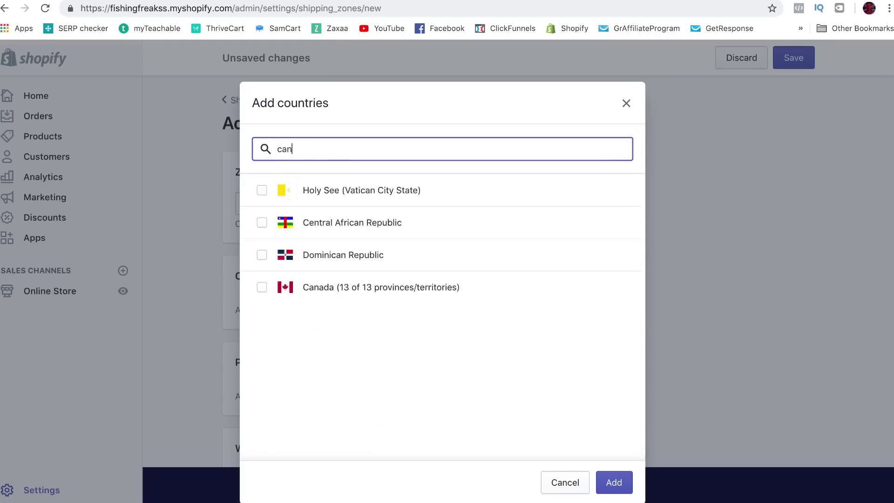
pyautogui.write('ada')
pyautogui.click(262, 190)
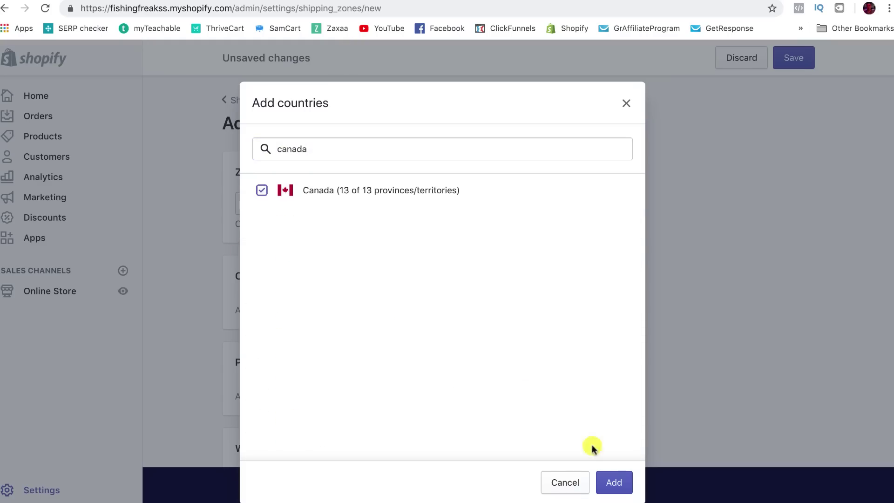
pyautogui.click(612, 481)
pyautogui.scroll(-1, 326, 298)
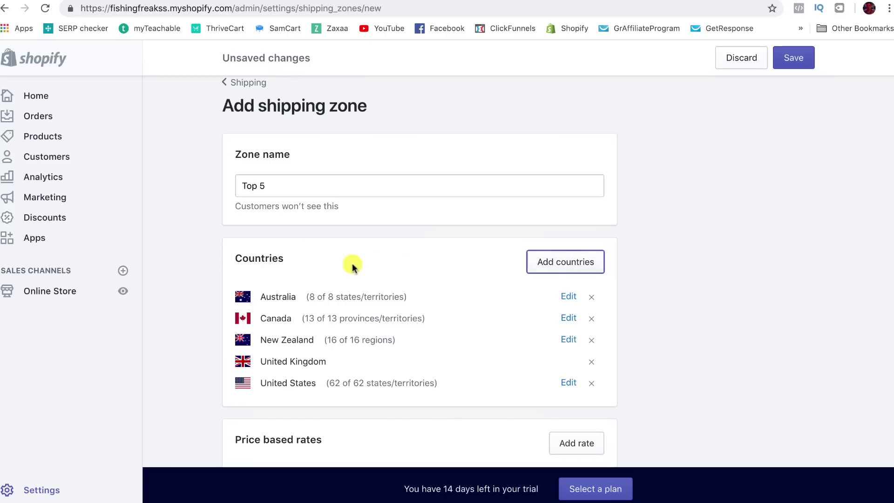
# Step: Dismiss the country list and start a new price-based rate for the Top 5 zone
pyautogui.click(552, 261)
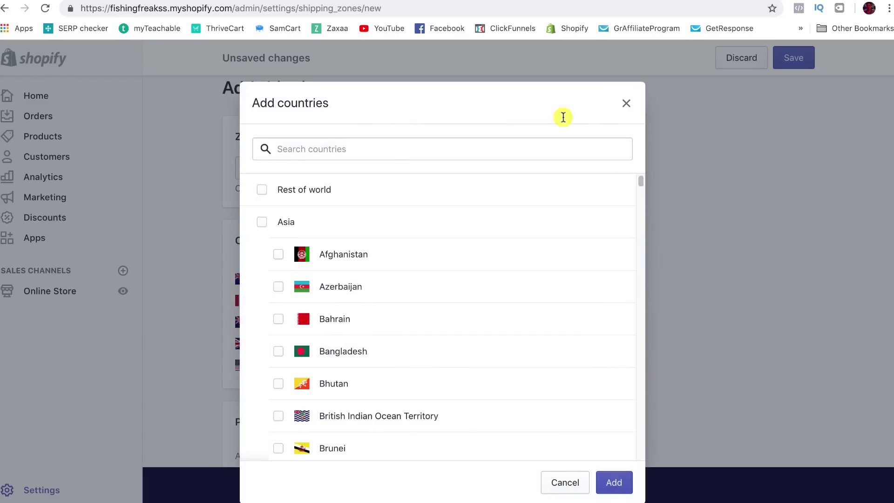
pyautogui.click(626, 103)
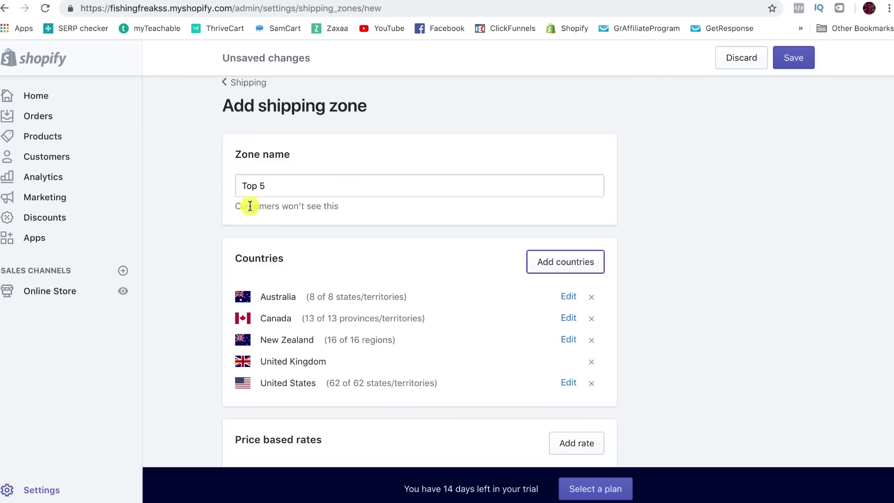
pyautogui.scroll(-5, 250, 206)
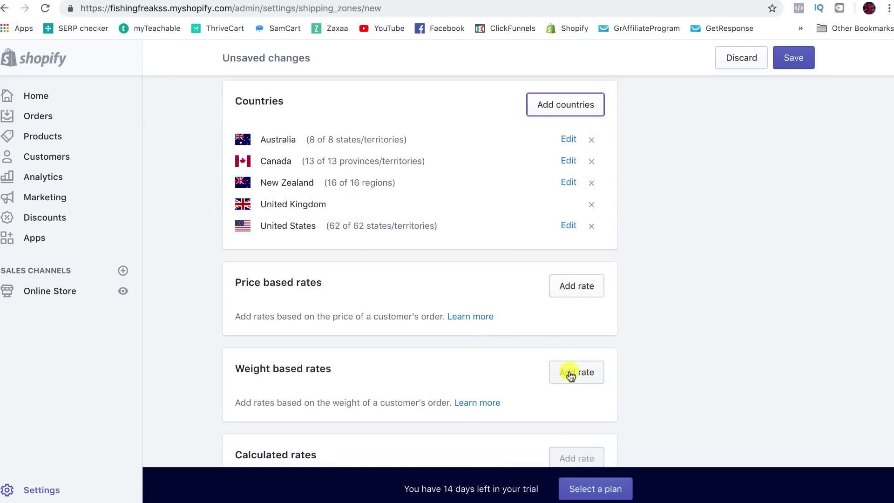
pyautogui.scroll(-2, 569, 373)
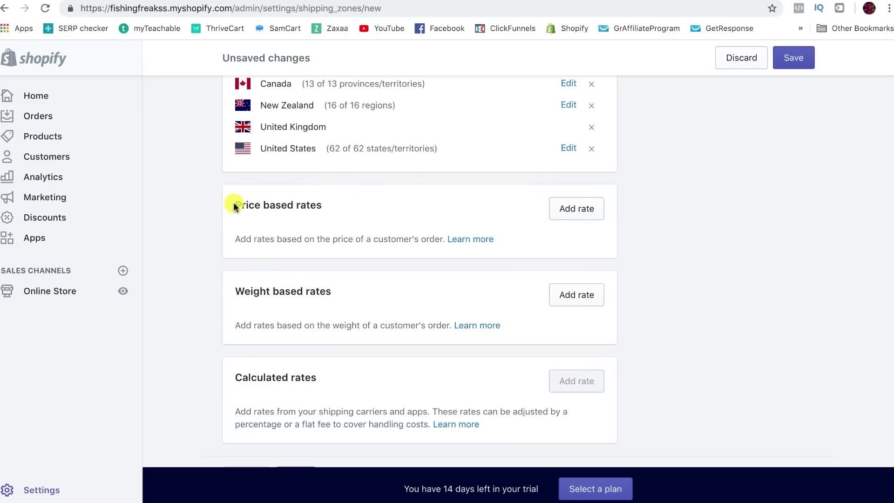
pyautogui.click(570, 210)
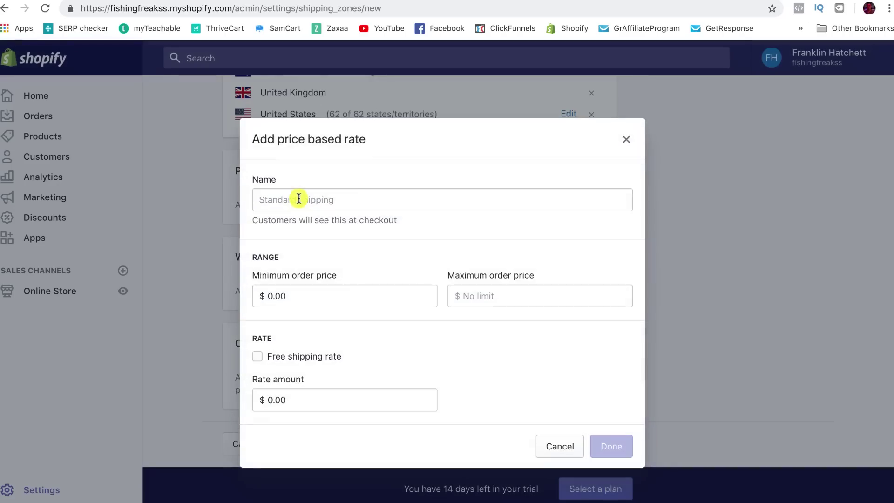
# Step: Name the rate 'Standard Shipping' with a maximum order price of 99.99
pyautogui.click(347, 199)
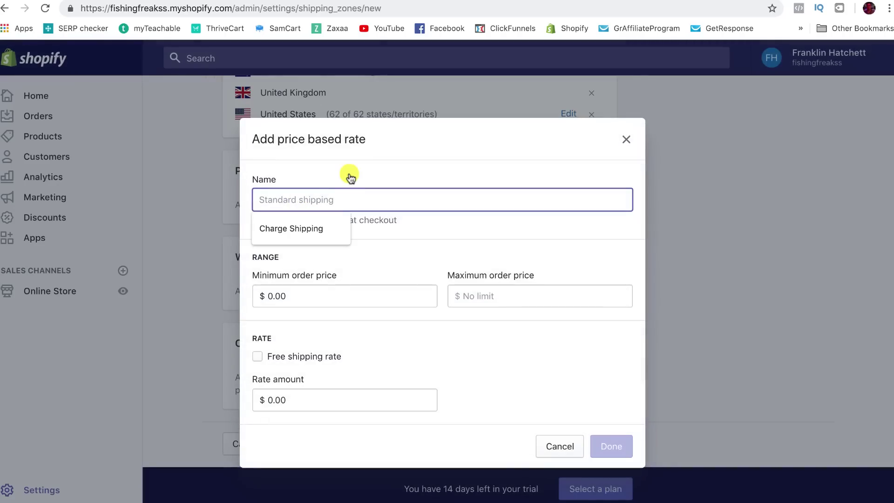
pyautogui.write('Standard Shipping')
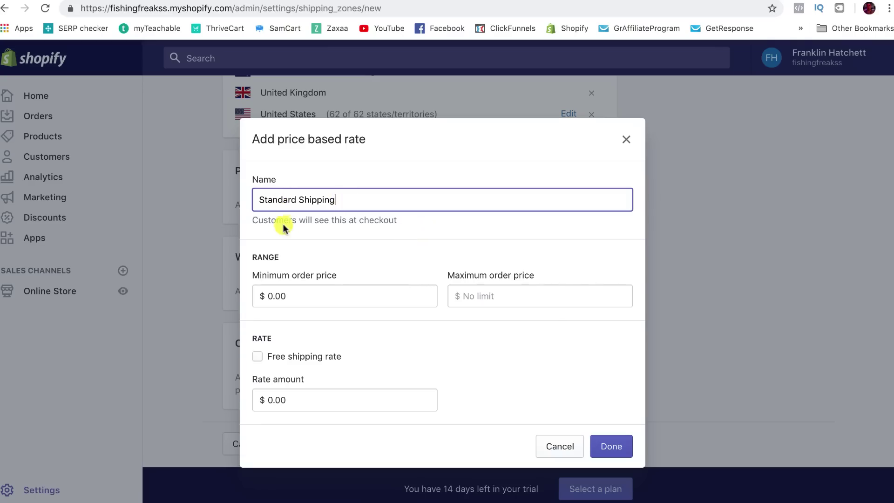
pyautogui.moveTo(258, 220); pyautogui.dragTo(394, 218)
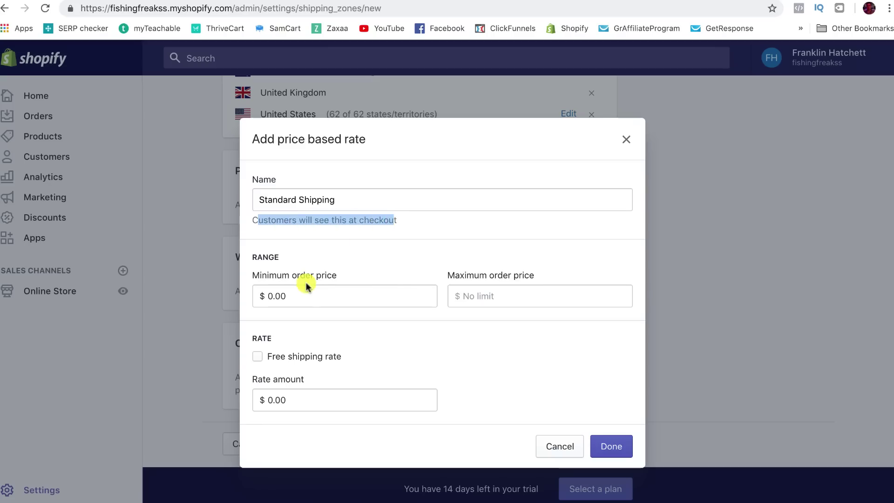
pyautogui.click(333, 295)
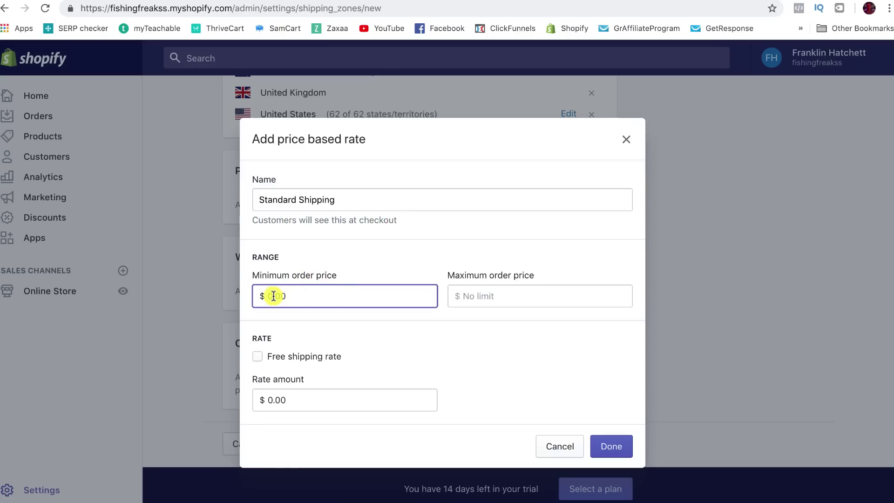
pyautogui.click(484, 295)
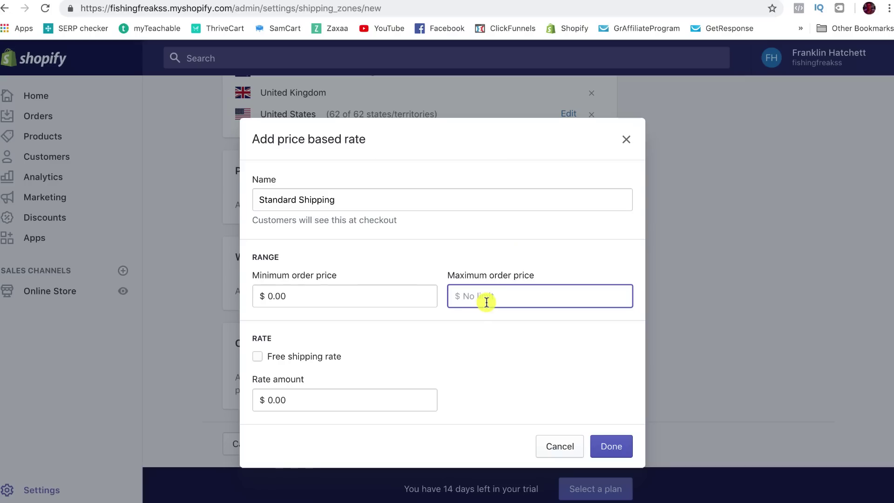
pyautogui.write('99')
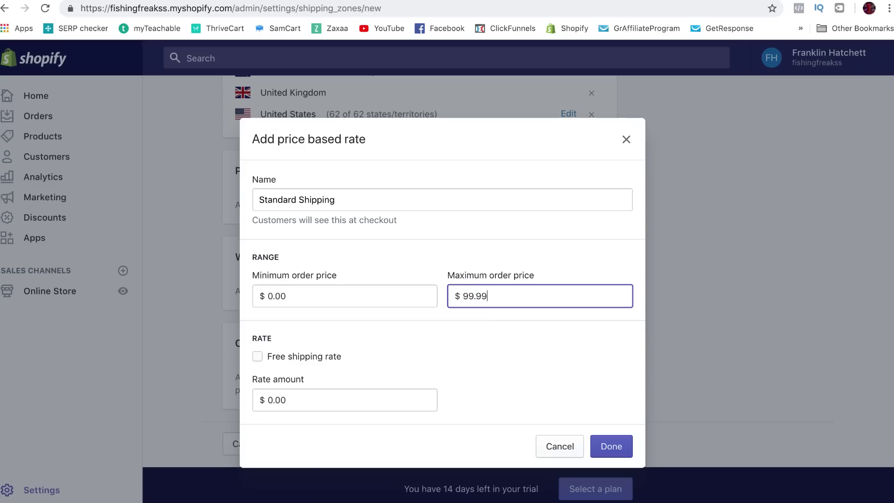
pyautogui.write('.99')
pyautogui.click(350, 261)
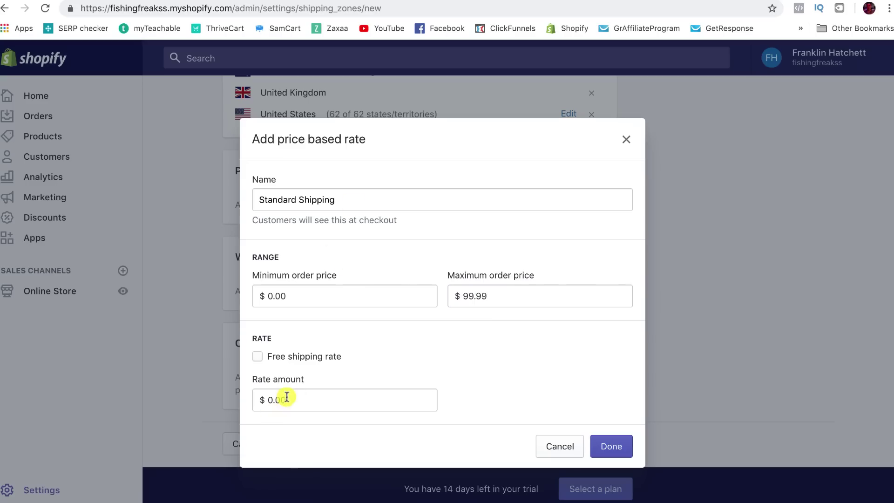
# Step: Set the rate amount to $9.99 with free shipping off and minimum $0.00, then confirm
pyautogui.moveTo(300, 399); pyautogui.dragTo(269, 403)
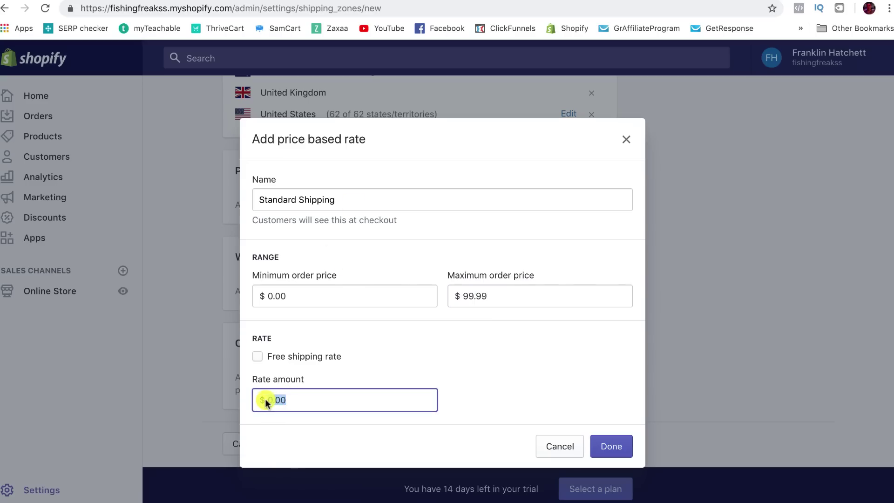
pyautogui.write('9.')
pyautogui.click(347, 357)
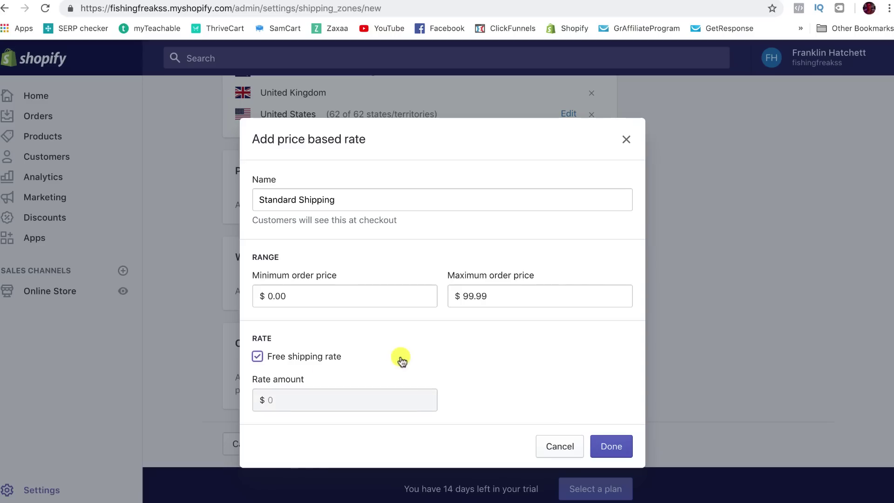
pyautogui.click(277, 297)
pyautogui.write('0')
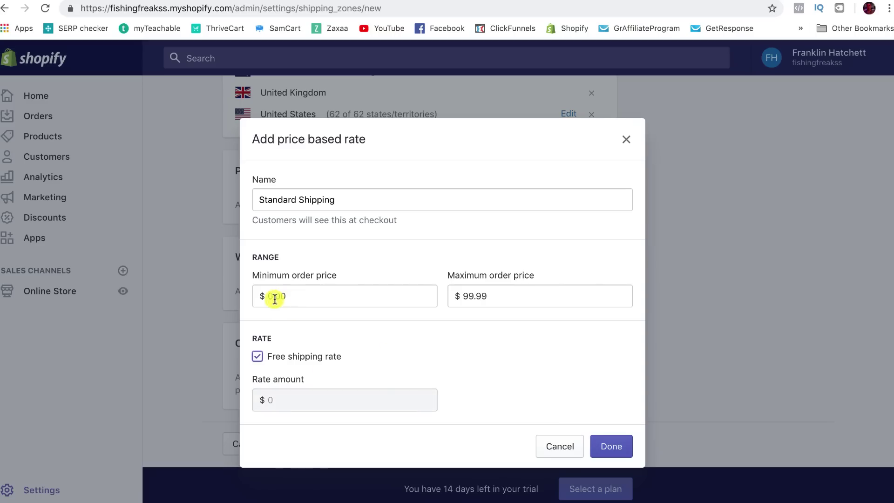
pyautogui.doubleClick(282, 296)
pyautogui.moveTo(464, 297); pyautogui.dragTo(492, 296)
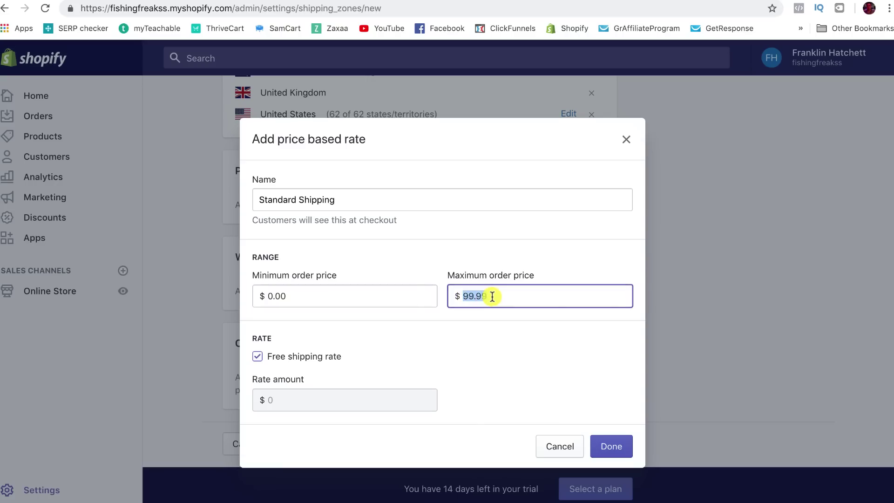
pyautogui.click(291, 400)
pyautogui.write('9.99')
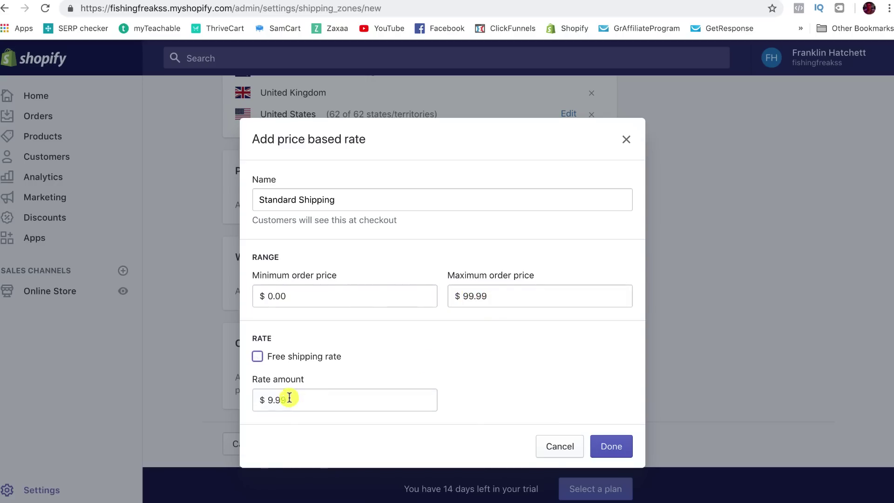
pyautogui.moveTo(286, 397); pyautogui.dragTo(275, 401)
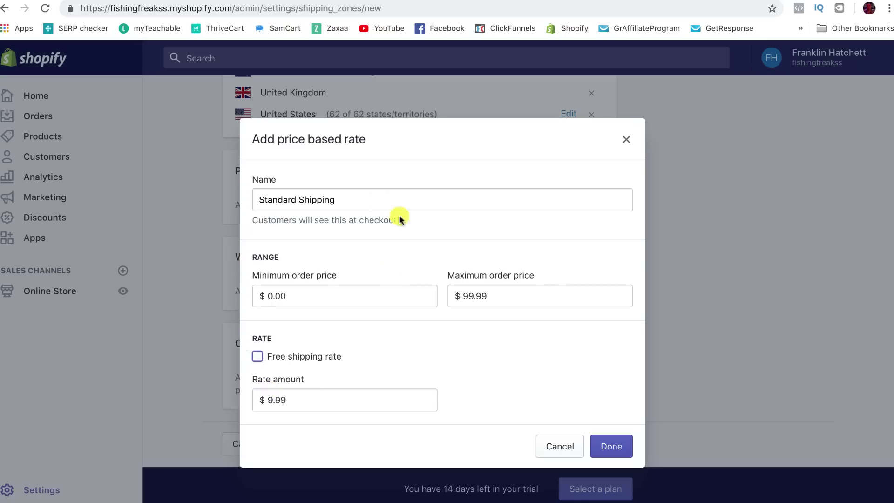
pyautogui.click(618, 448)
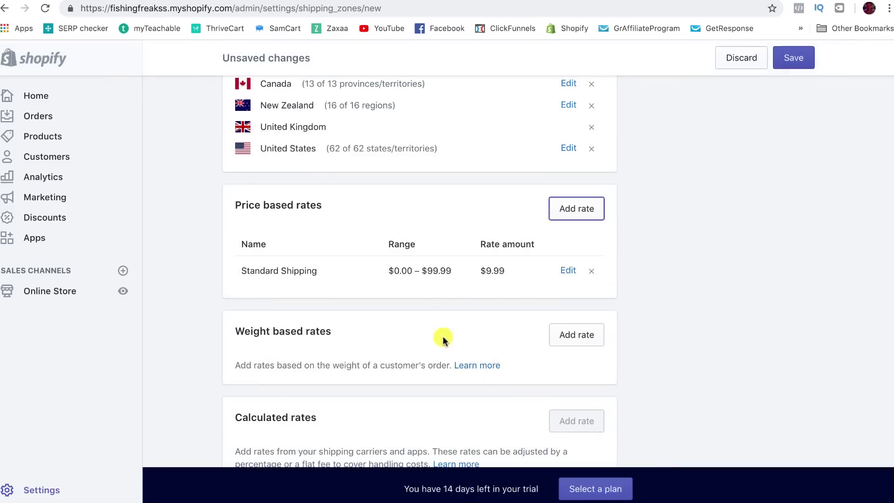
# Step: Add a 'FREE SHIPPING' rate marked free for orders of $100.00 and up
pyautogui.click(569, 208)
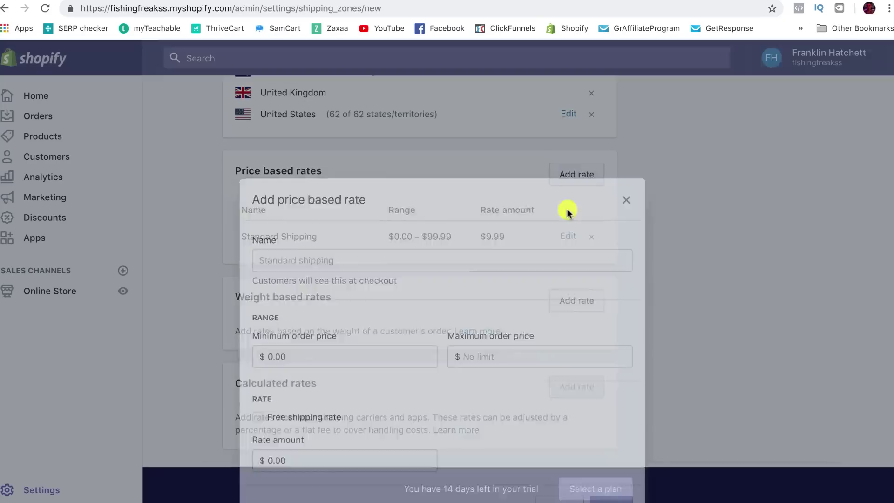
pyautogui.click(281, 296)
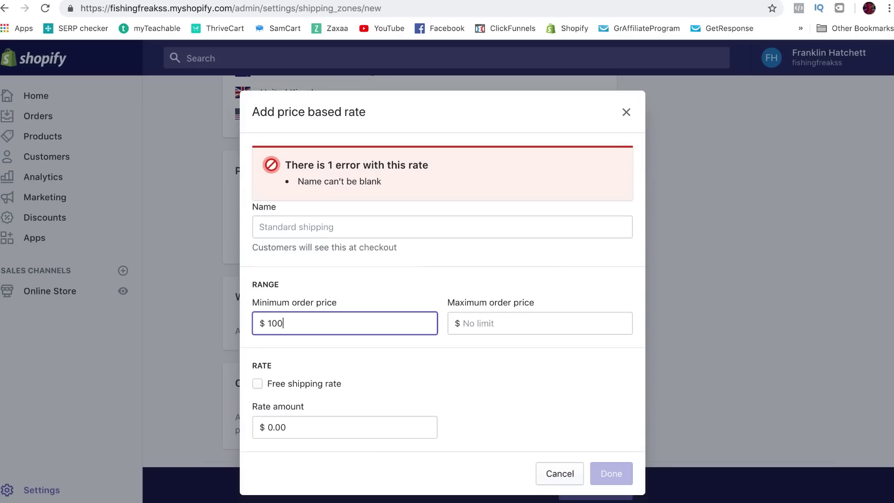
pyautogui.click(361, 225)
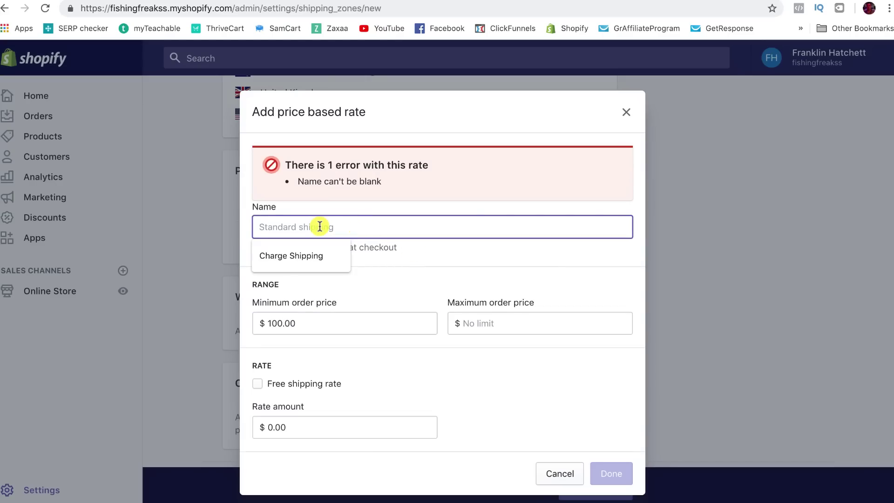
pyautogui.write('FREE SHIPPING')
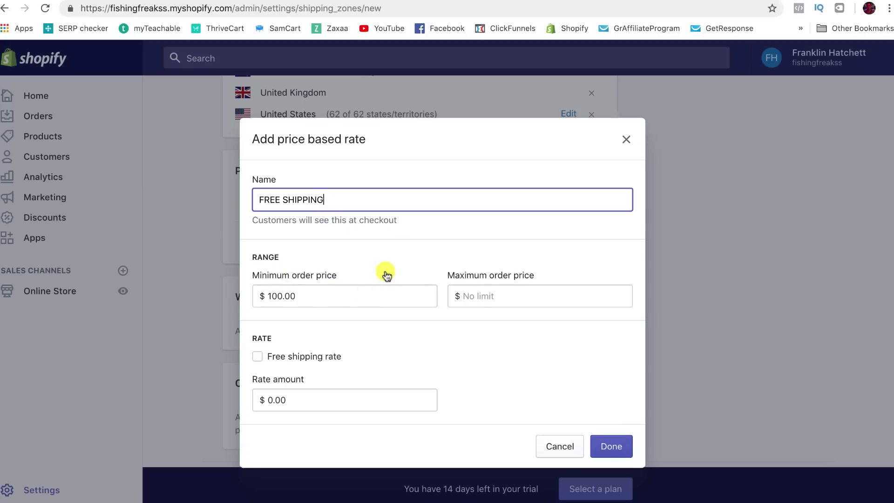
pyautogui.click(285, 300)
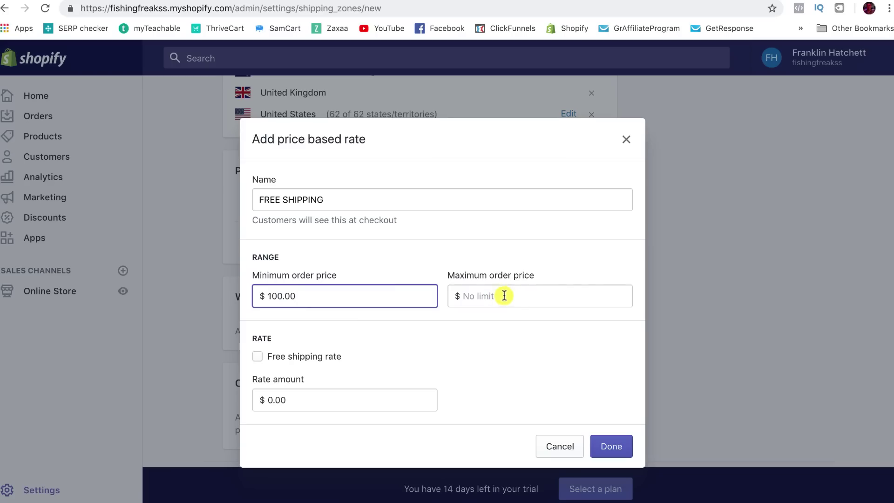
pyautogui.click(258, 357)
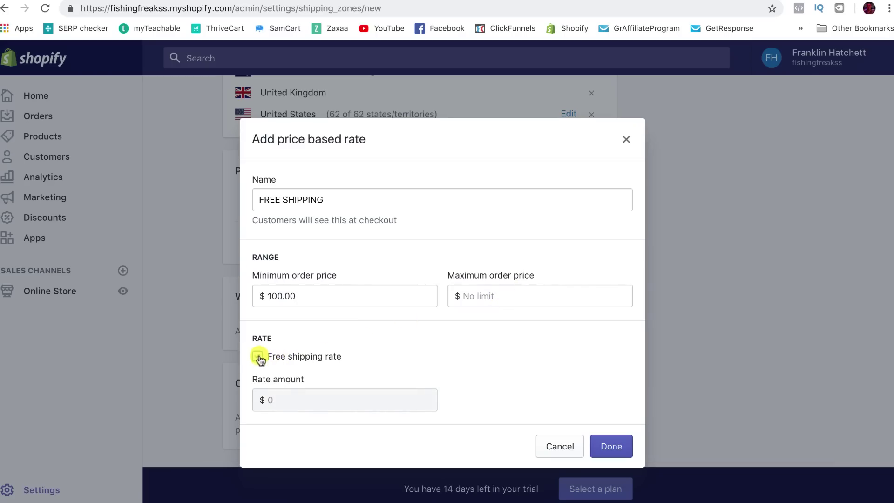
pyautogui.click(622, 446)
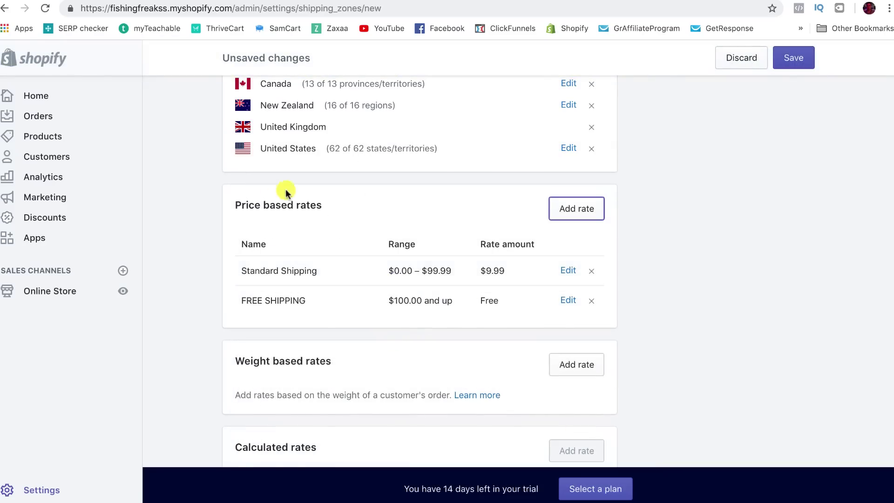
pyautogui.scroll(2, 286, 190)
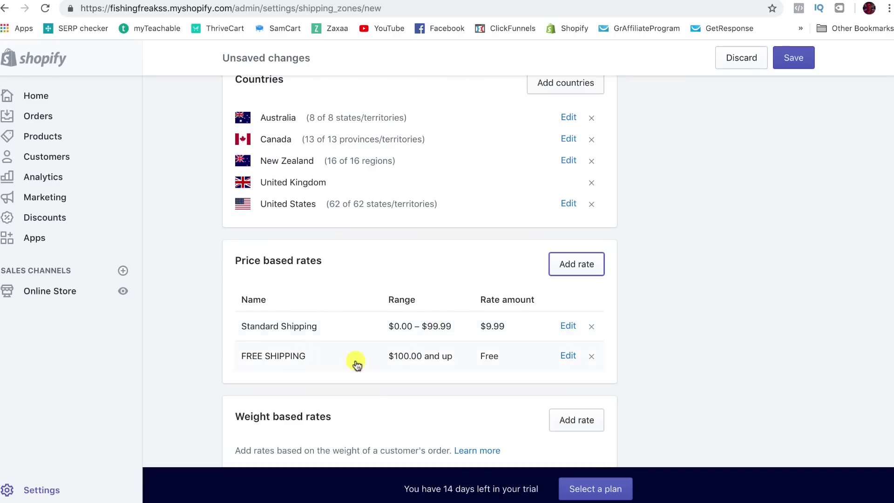
pyautogui.scroll(1, 303, 351)
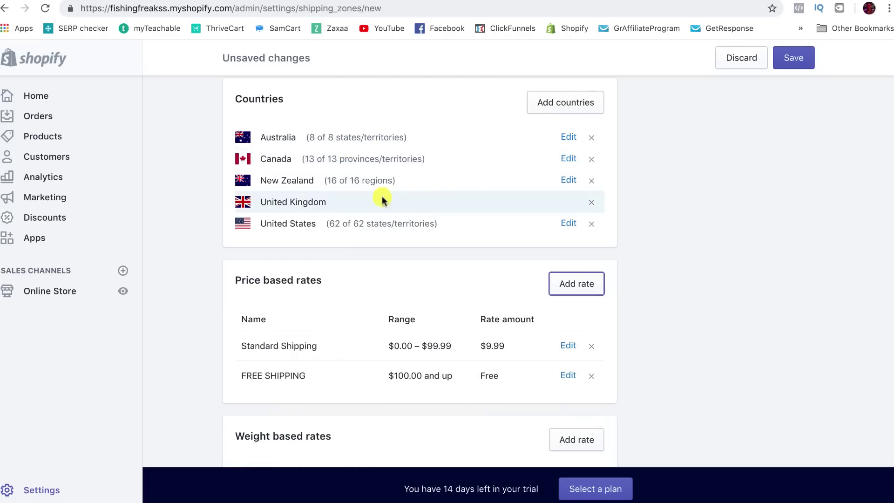
pyautogui.scroll(5, 319, 193)
pyautogui.scroll(-4, 286, 197)
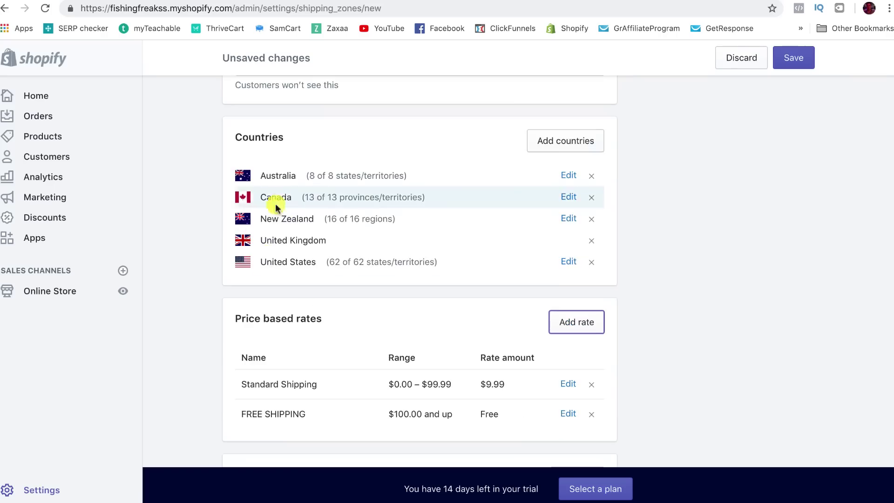
pyautogui.scroll(-2, 279, 214)
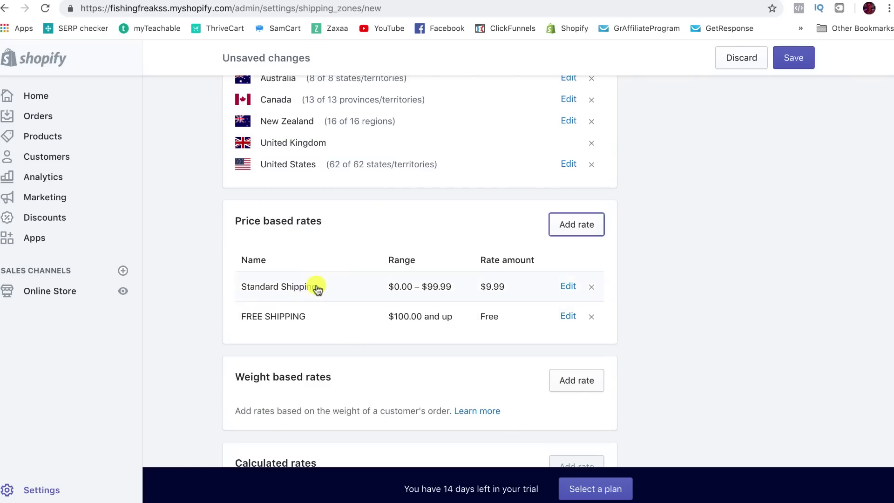
# Step: Lower Standard Shipping's maximum order price to $49.99
pyautogui.click(568, 287)
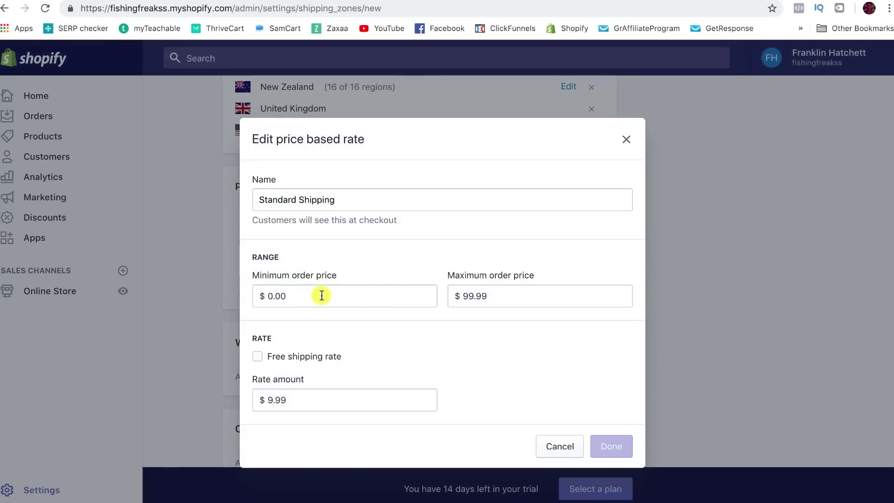
pyautogui.click(466, 294)
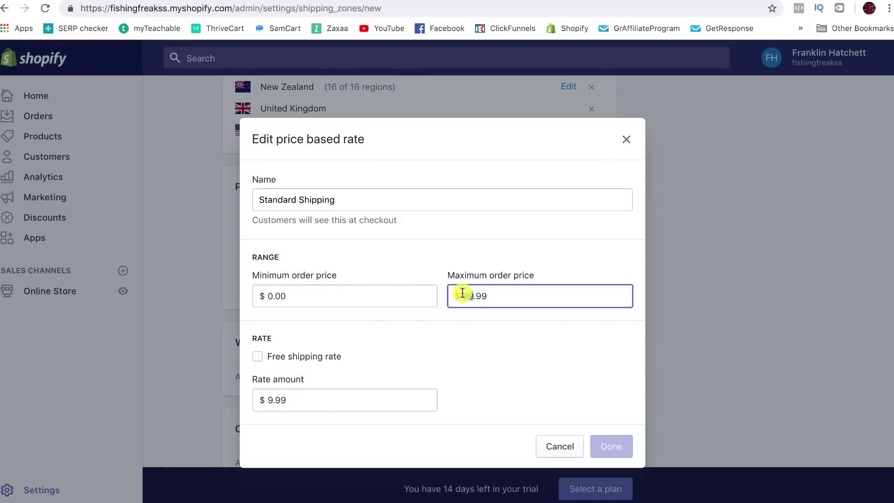
pyautogui.write('4')
pyautogui.press('Return')
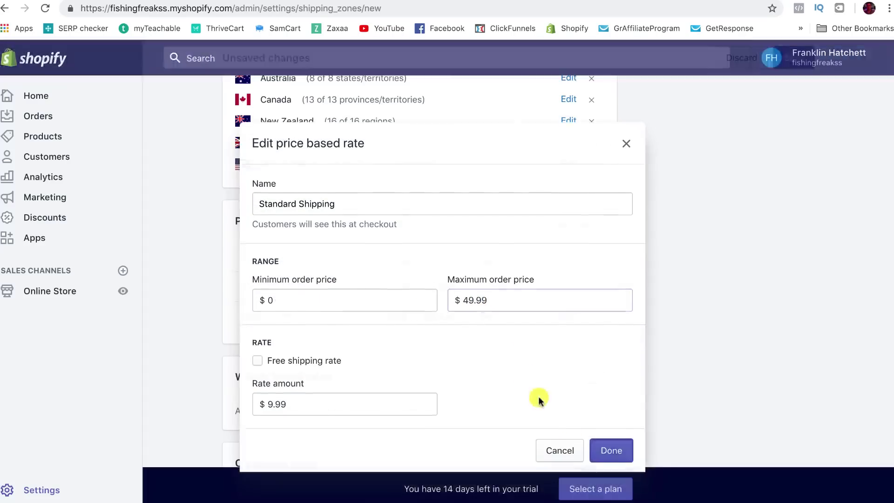
# Step: Change FREE SHIPPING's minimum order price from $100.00 to $50.00
pyautogui.click(566, 321)
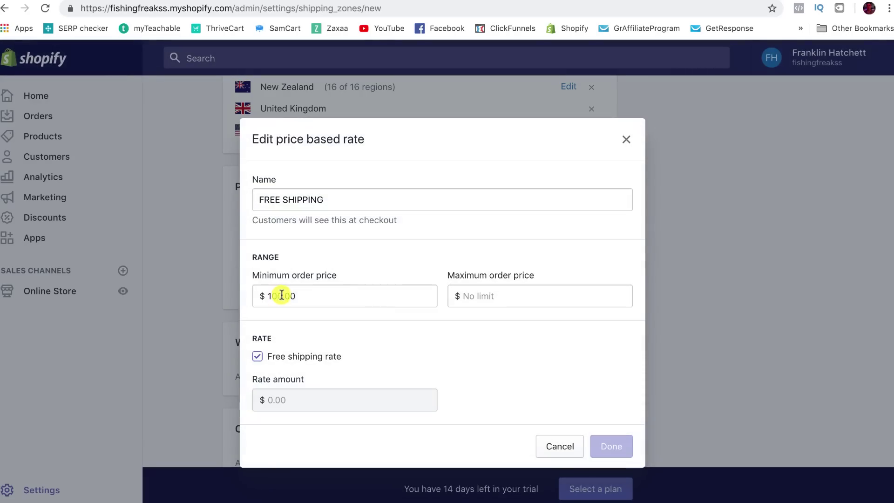
pyautogui.moveTo(297, 295); pyautogui.dragTo(259, 292)
pyautogui.write('50')
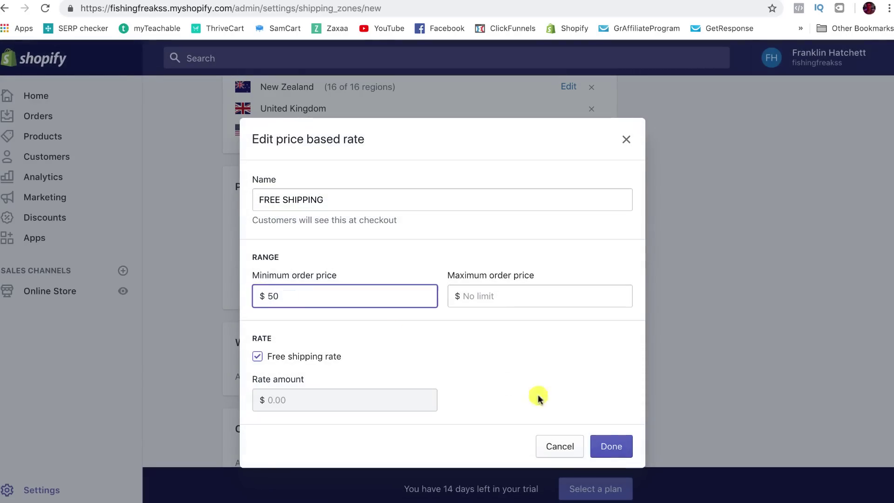
pyautogui.click(608, 444)
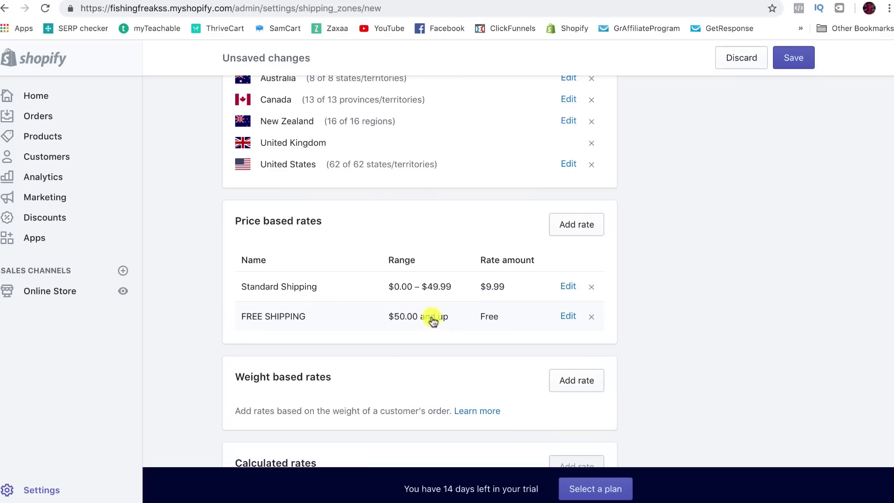
pyautogui.scroll(-5, 483, 321)
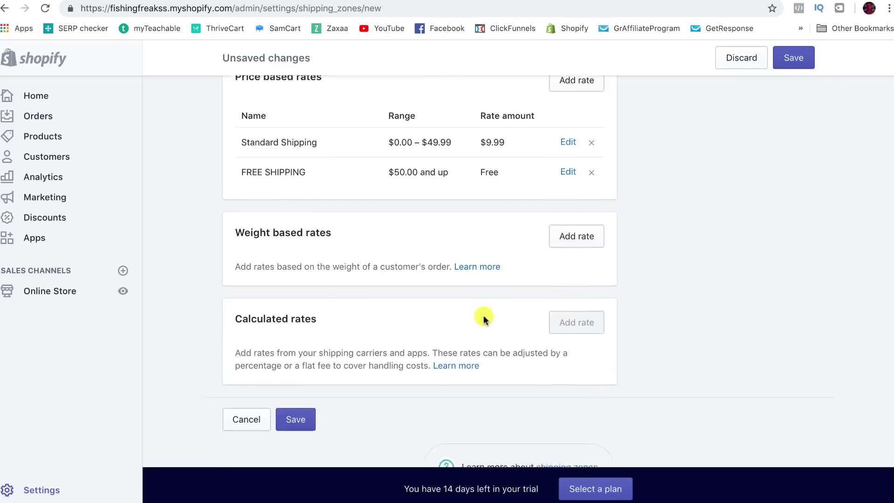
# Step: Save the Top 5 shipping zone changes and go back to the Settings overview
pyautogui.click(295, 347)
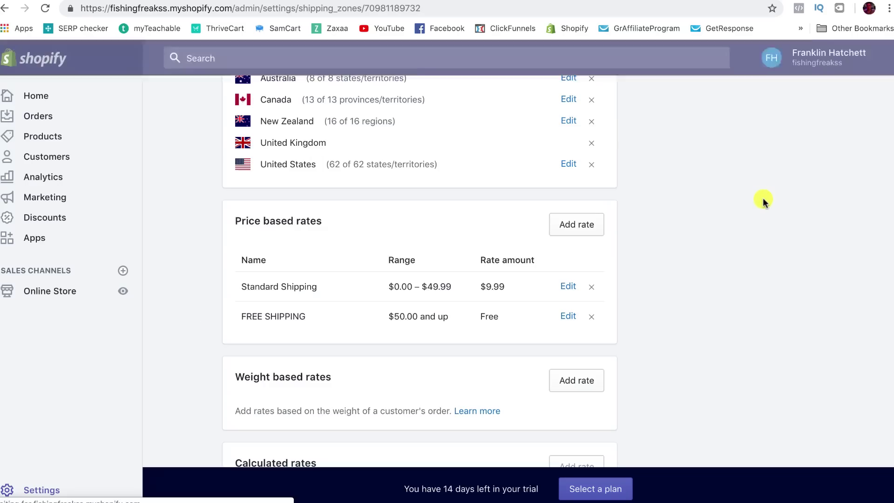
pyautogui.click(60, 486)
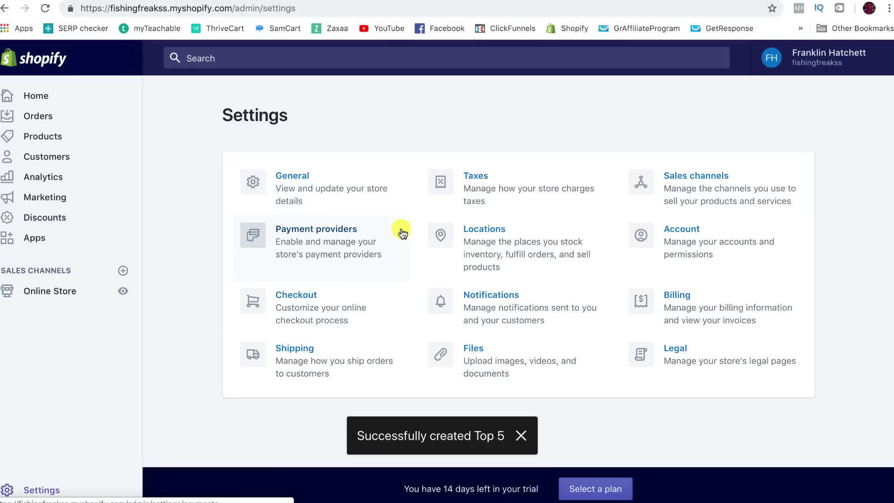
pyautogui.click(534, 204)
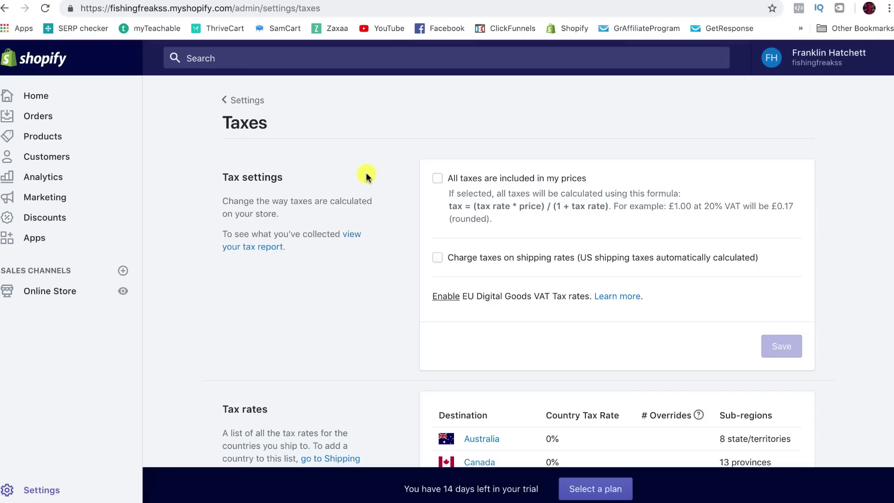
pyautogui.scroll(-3, 366, 172)
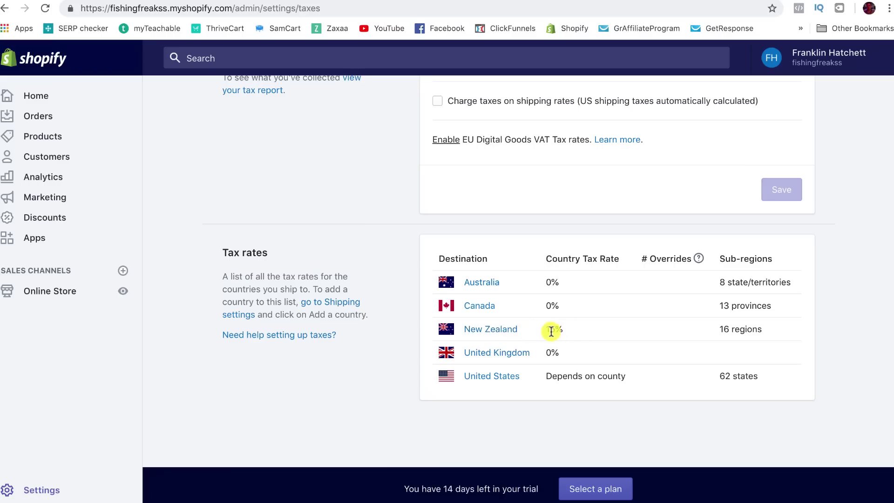
pyautogui.moveTo(548, 329); pyautogui.dragTo(560, 329)
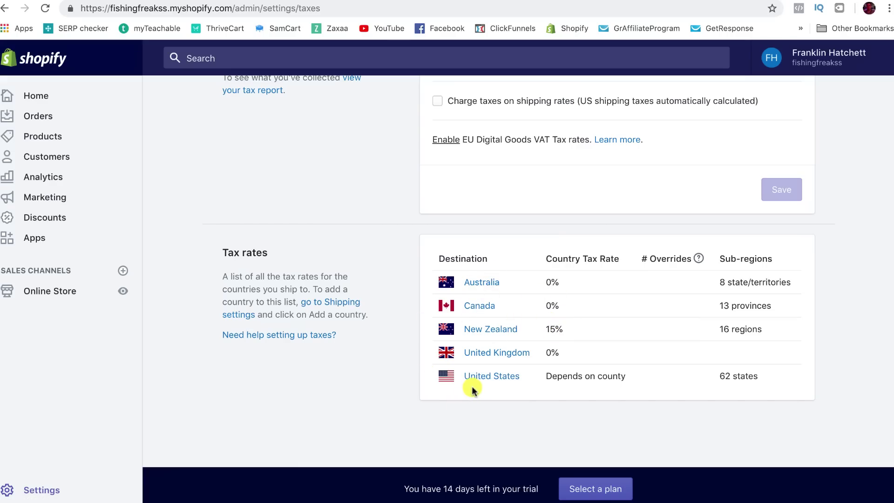
pyautogui.scroll(3, 462, 386)
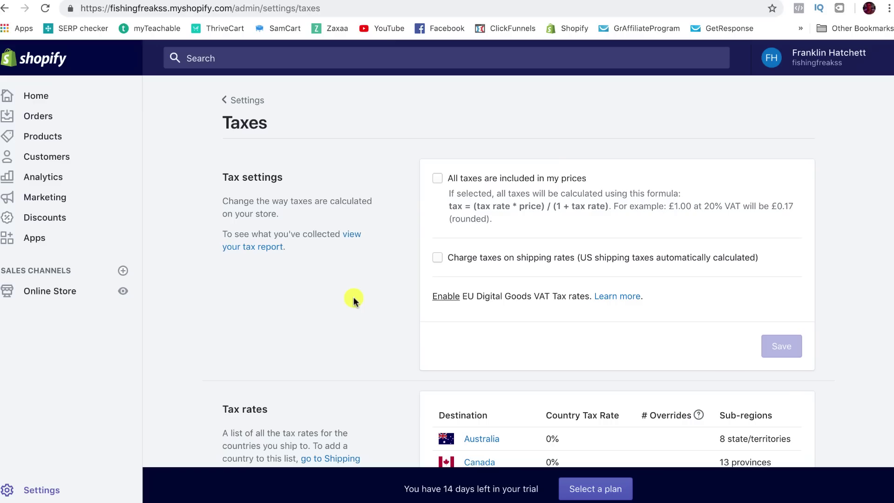
pyautogui.click(28, 489)
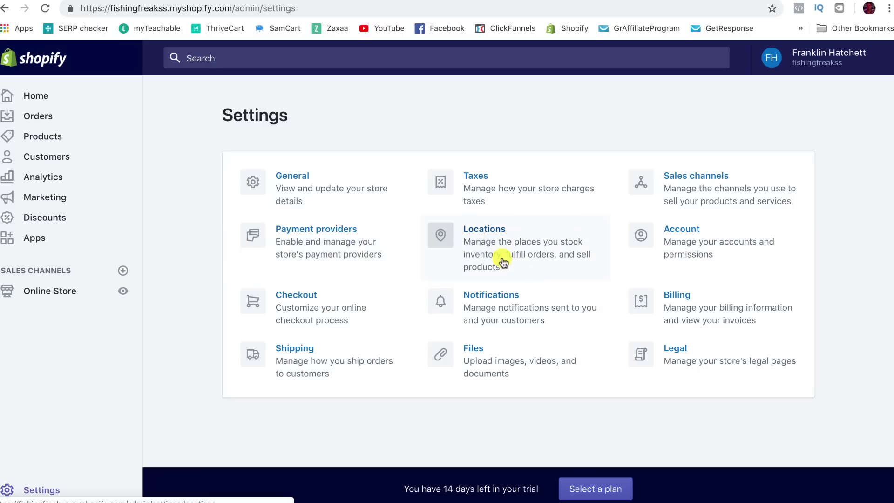
pyautogui.scroll(-1, 503, 263)
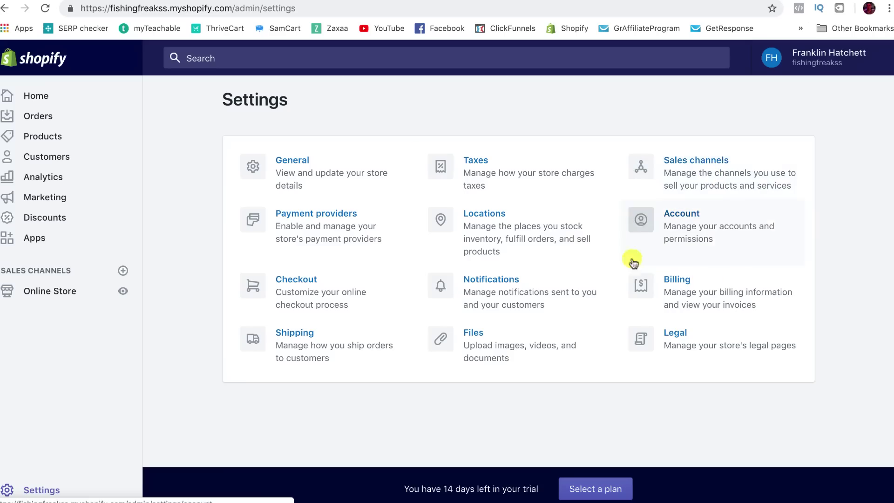
pyautogui.click(682, 227)
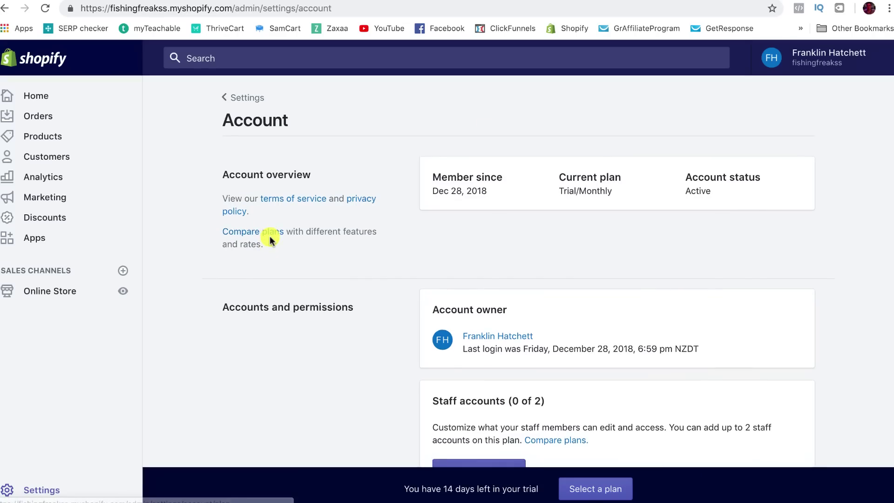
pyautogui.scroll(-9, 319, 213)
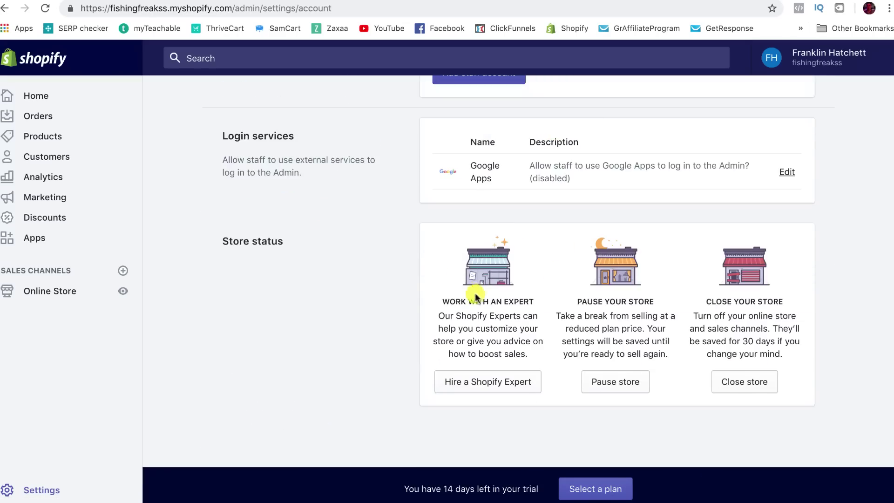
pyautogui.scroll(-1, 465, 273)
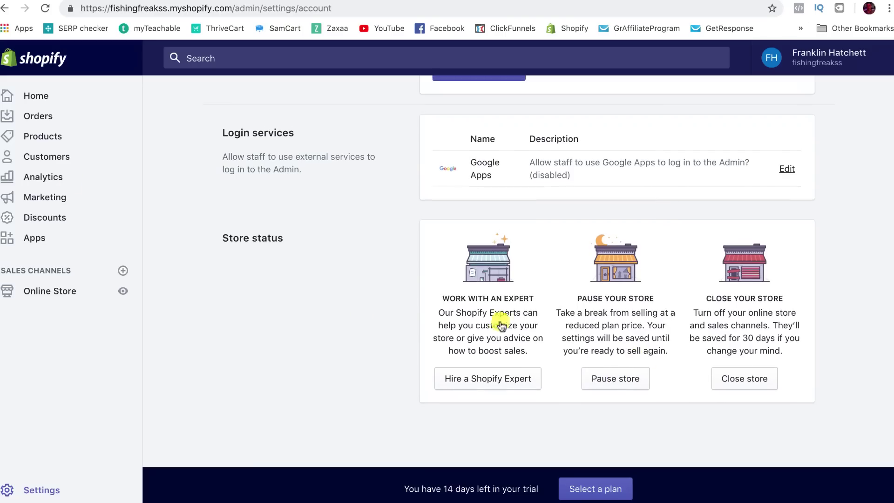
pyautogui.click(35, 487)
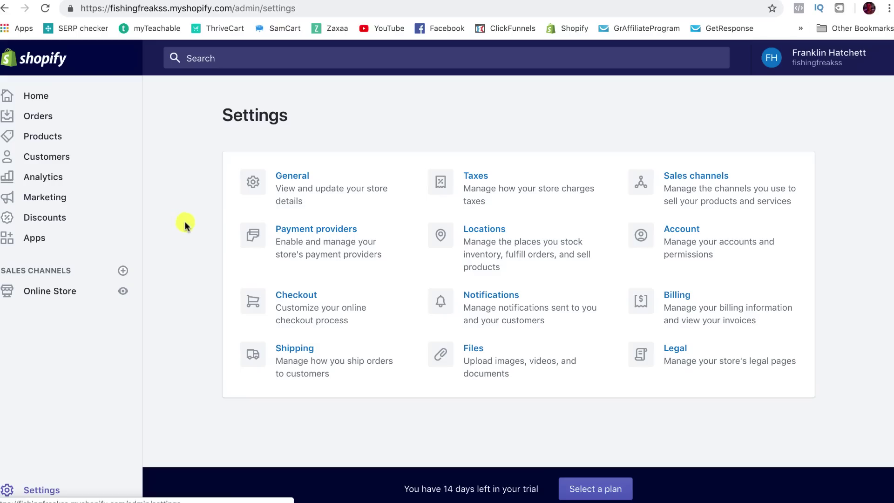
# Step: From the Apps page, open the App Store and search 'upsell'; scroll the 133 results like Bold Upsell
pyautogui.click(44, 240)
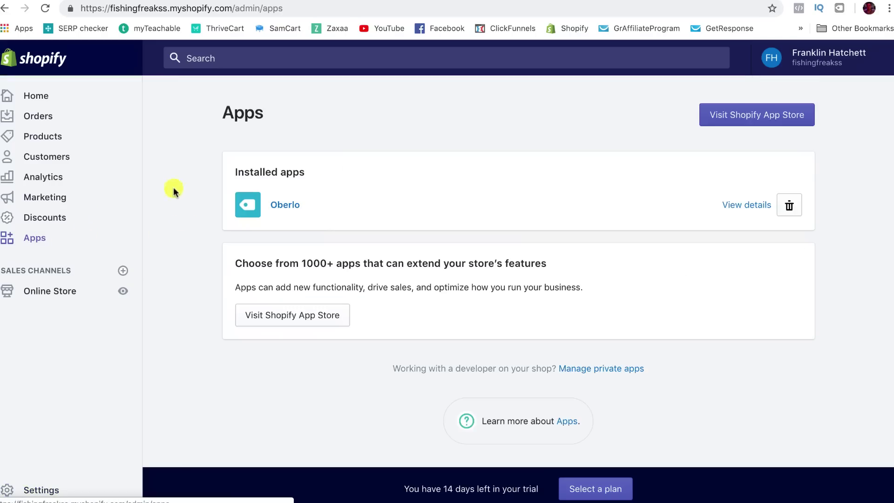
pyautogui.click(757, 114)
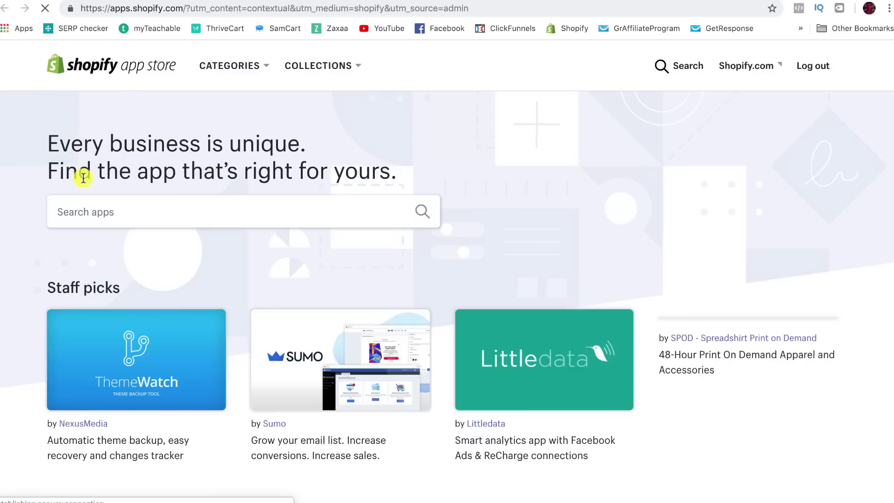
pyautogui.click(124, 212)
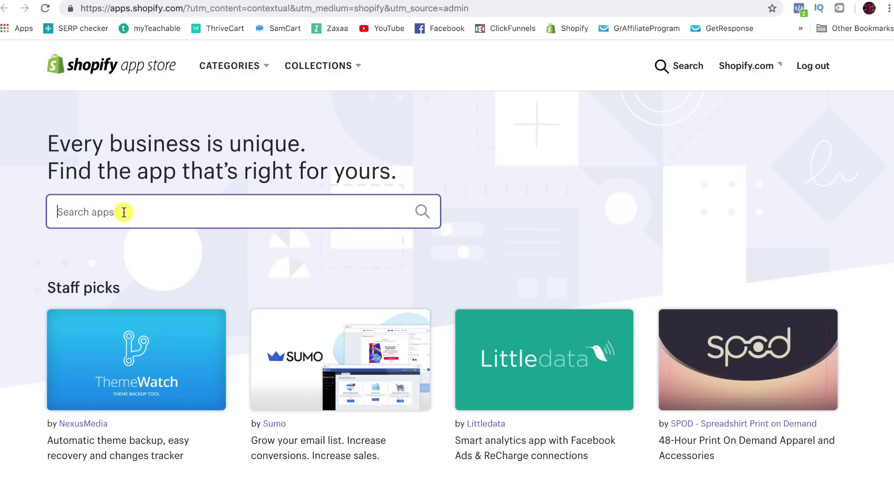
pyautogui.write('upsell')
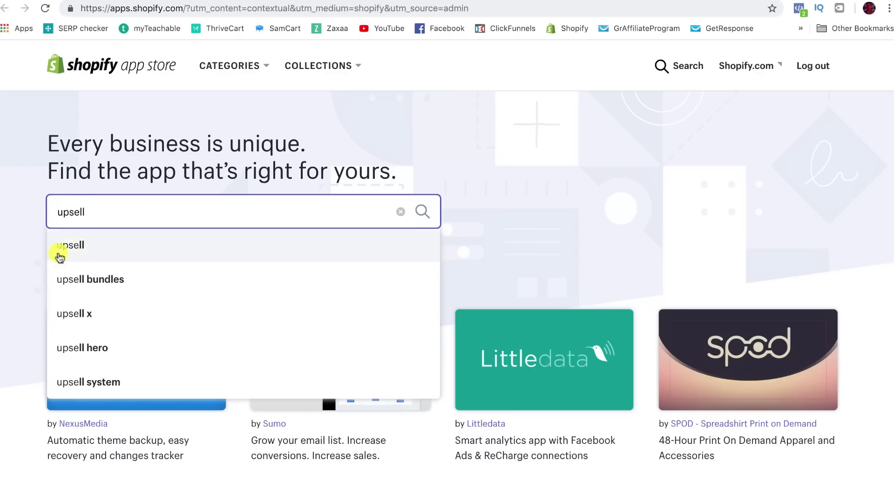
pyautogui.click(60, 256)
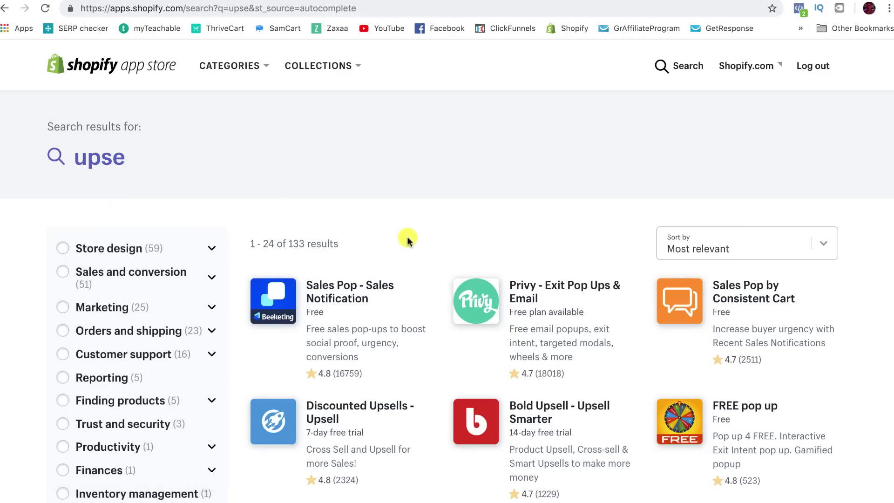
pyautogui.scroll(-2, 407, 236)
pyautogui.scroll(-2, 442, 284)
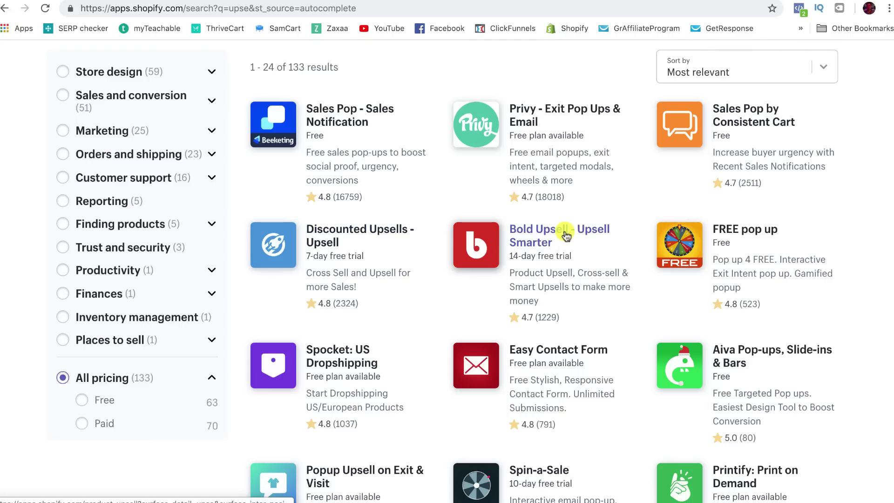
pyautogui.scroll(-2, 329, 172)
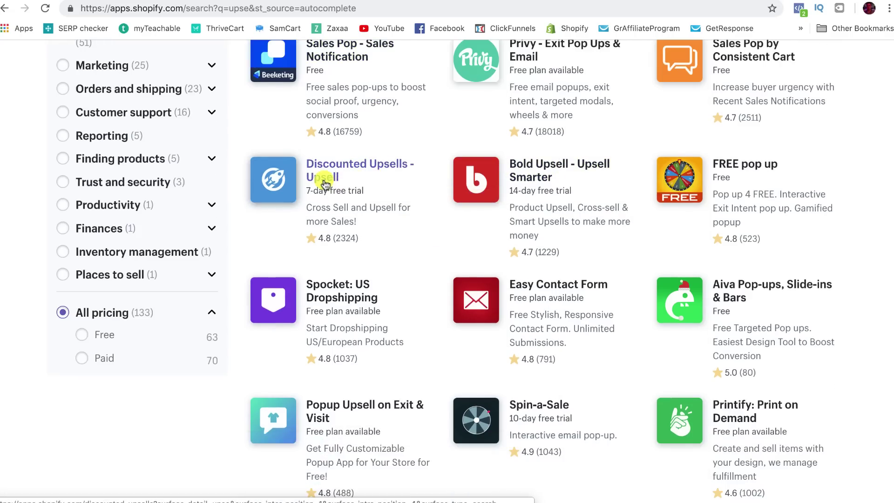
pyautogui.scroll(-2, 325, 185)
pyautogui.scroll(-5, 324, 184)
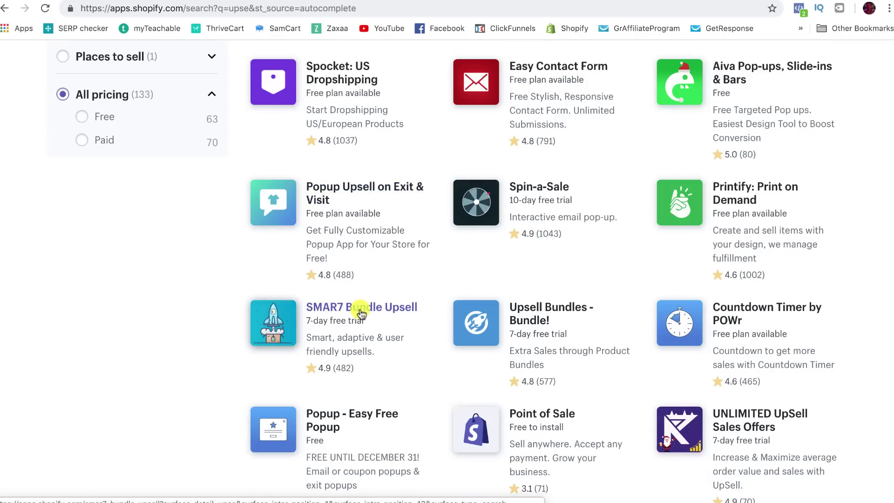
pyautogui.scroll(-4, 372, 326)
pyautogui.scroll(20, 410, 335)
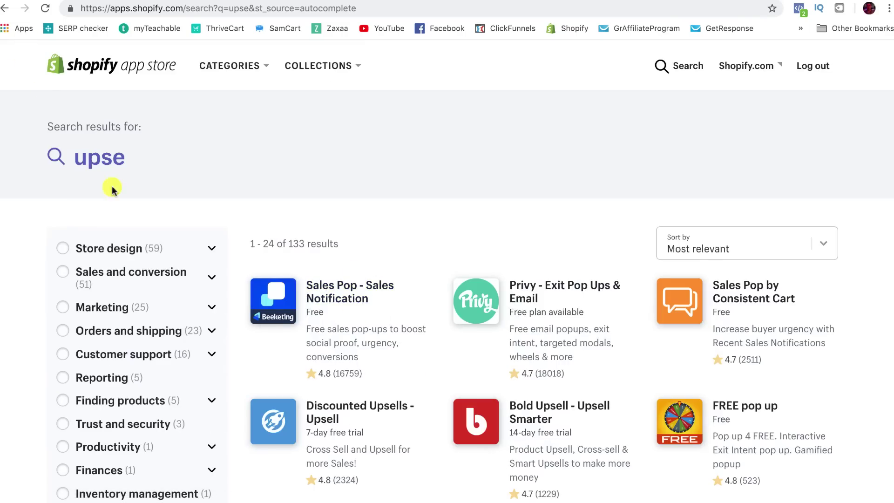
# Step: Complete the App Store search to 'upsell' and look over the upsell app results
pyautogui.click(122, 157)
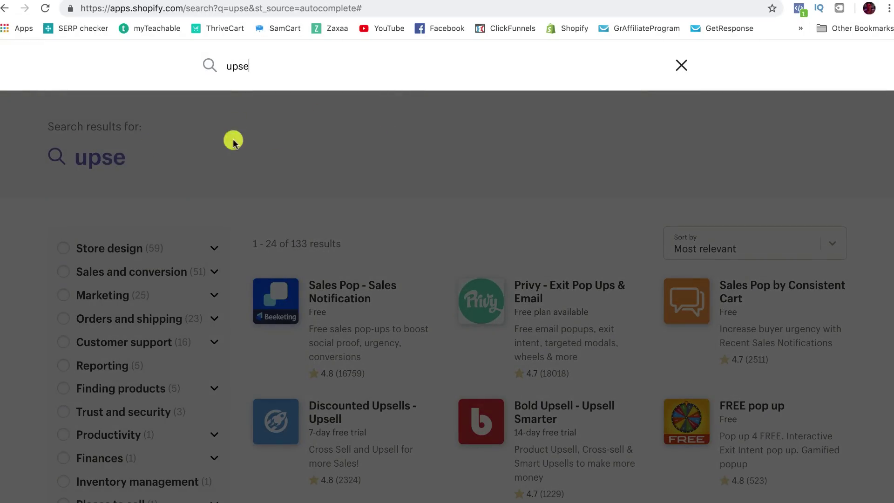
pyautogui.moveTo(249, 66); pyautogui.dragTo(224, 65)
pyautogui.click(253, 66)
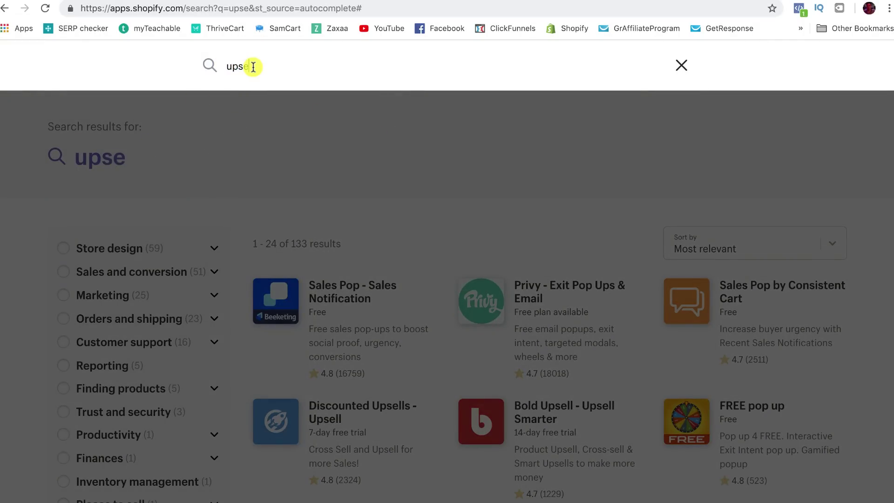
pyautogui.write('ll')
pyautogui.click(271, 98)
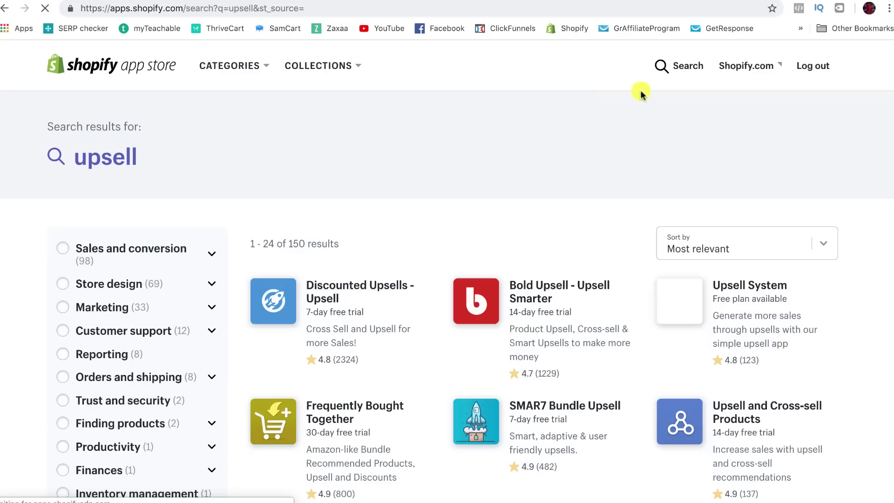
pyautogui.scroll(-2, 512, 279)
pyautogui.scroll(2, 470, 274)
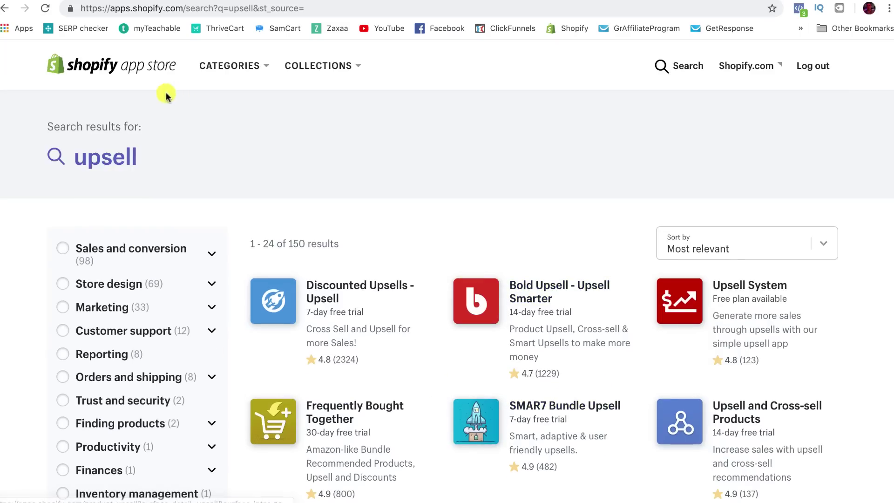
# Step: Replace the search with 'email' to list email marketing apps
pyautogui.click(160, 151)
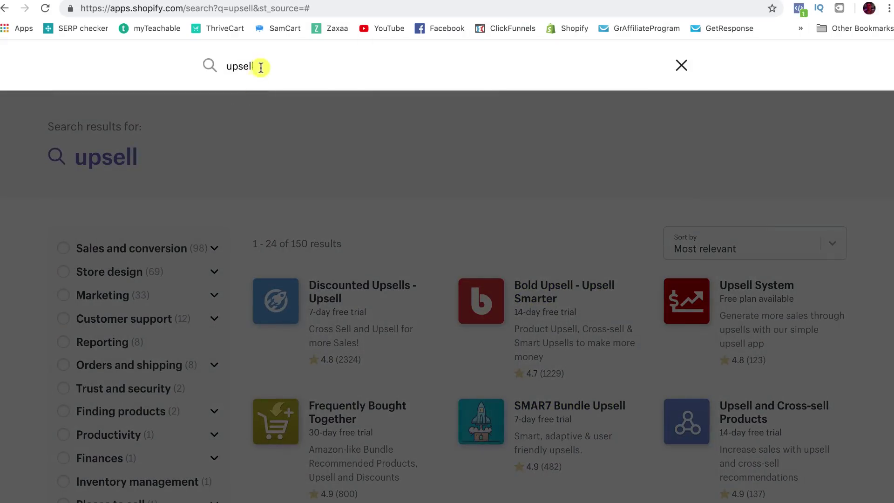
pyautogui.moveTo(259, 65); pyautogui.dragTo(212, 66)
pyautogui.write('email')
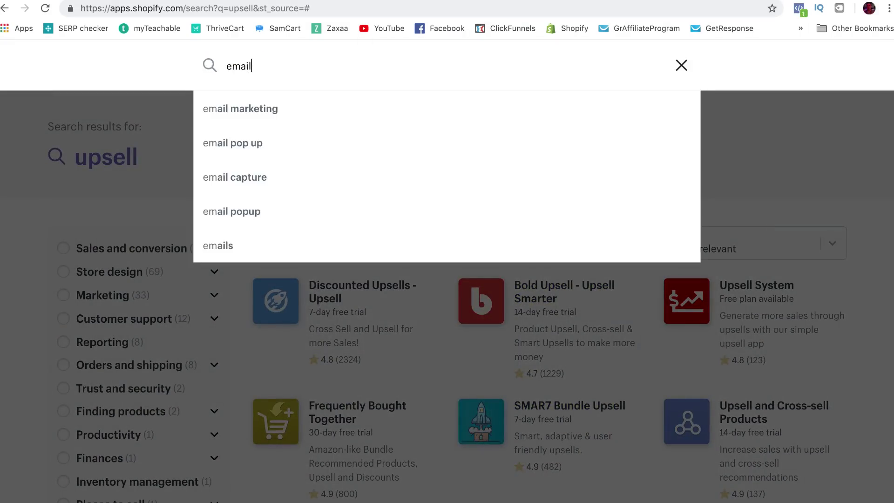
pyautogui.press('Return')
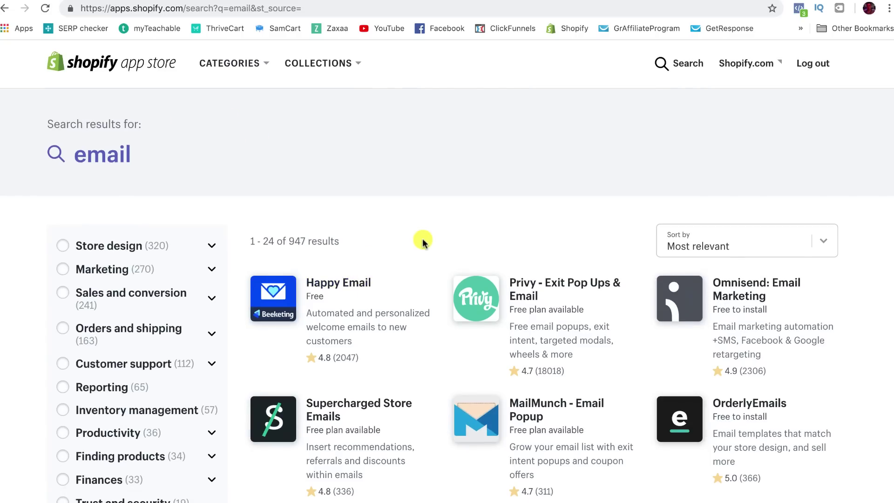
# Step: Search 'abandoned cart' from the suggestions and scroll the 281 matching apps
pyautogui.click(137, 157)
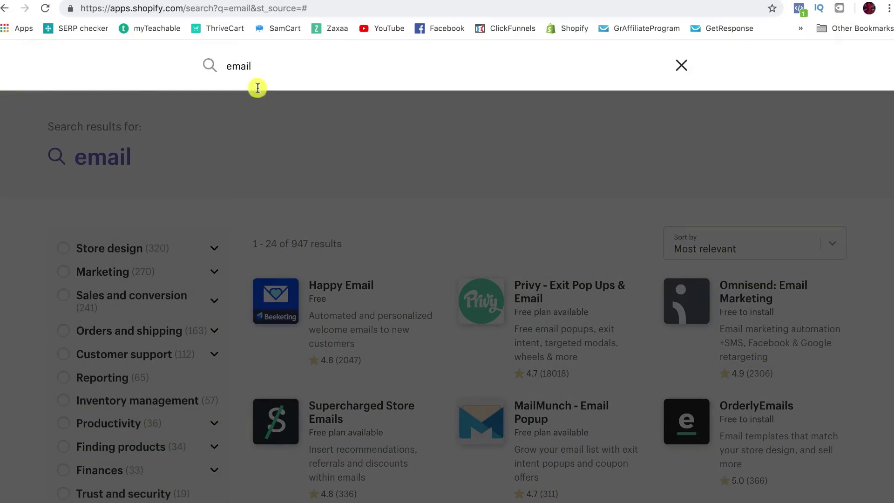
pyautogui.moveTo(256, 67); pyautogui.dragTo(213, 59)
pyautogui.write('abandon')
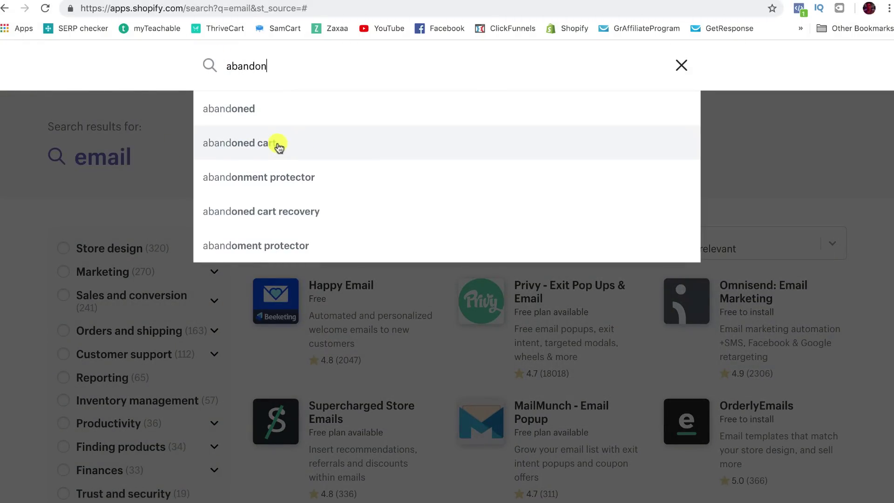
pyautogui.click(278, 145)
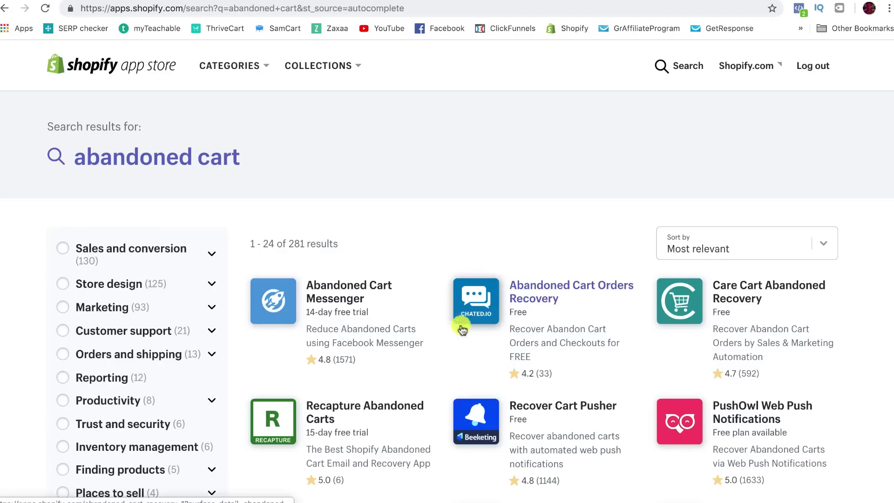
pyautogui.scroll(-3, 446, 351)
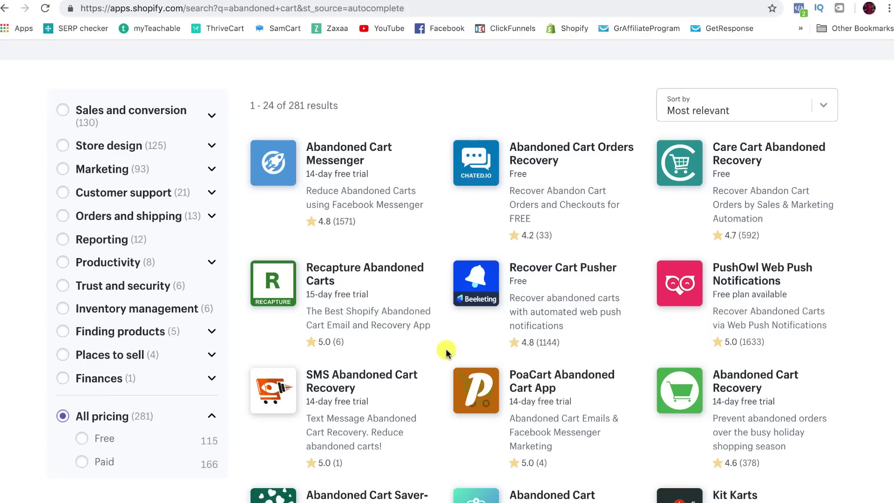
pyautogui.scroll(3, 336, 322)
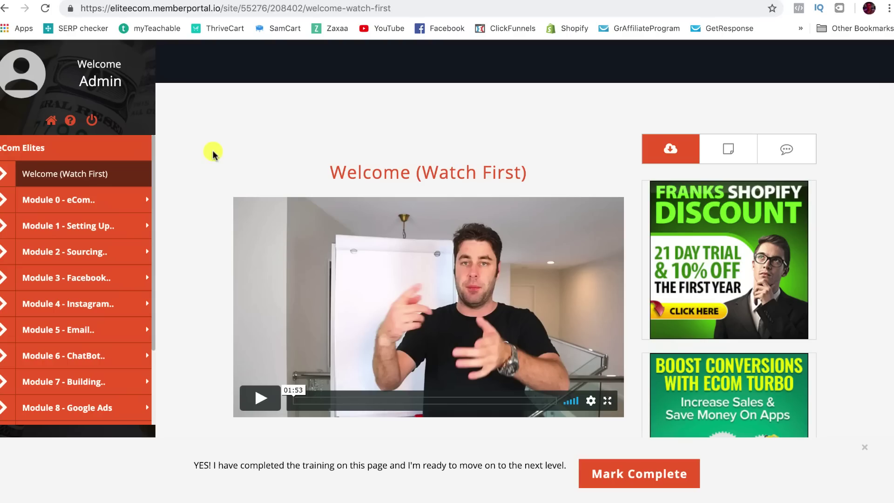
# Step: Expand Module 1's store setup lessons, scroll through them, then collapse the list
pyautogui.click(96, 226)
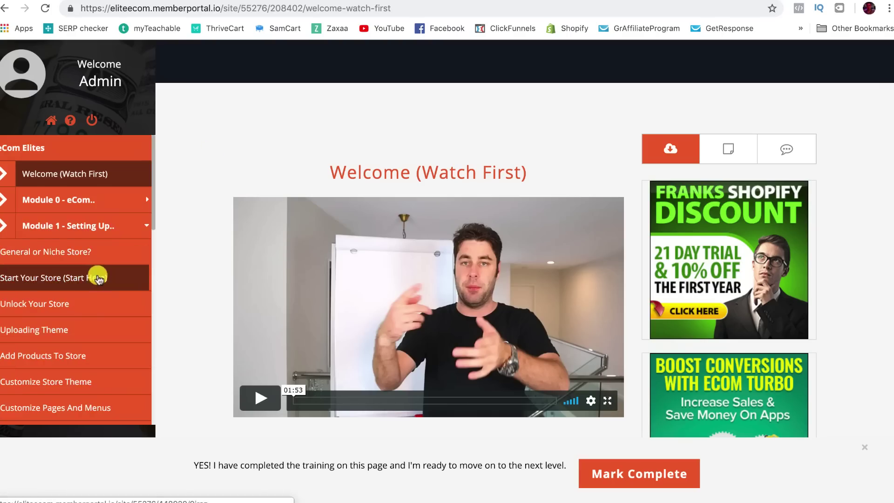
pyautogui.scroll(-10, 97, 278)
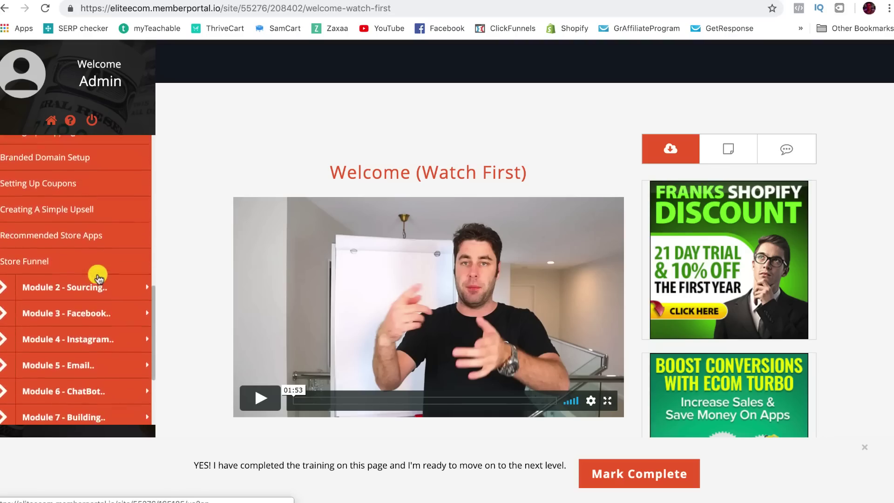
pyautogui.scroll(5, 98, 278)
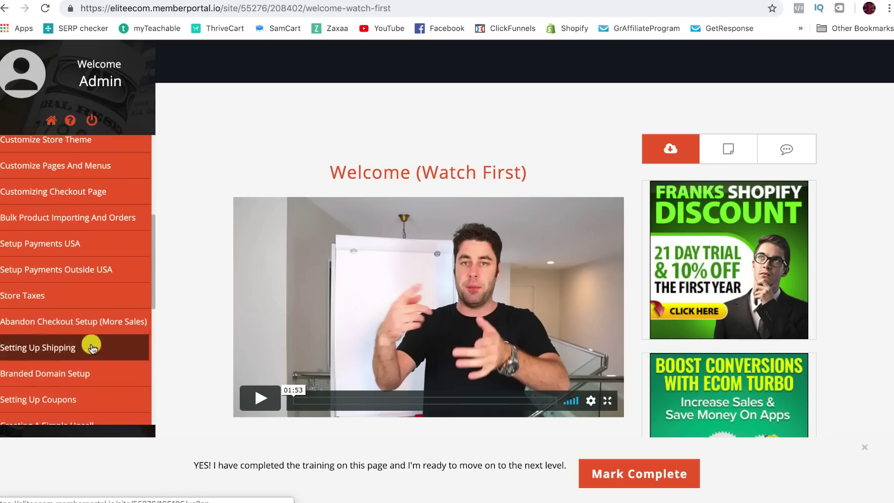
pyautogui.scroll(4, 92, 347)
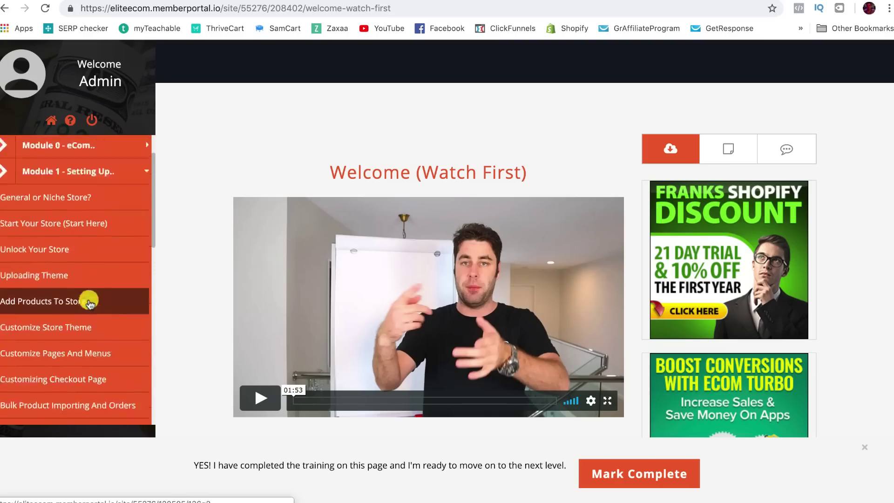
pyautogui.scroll(1, 90, 303)
pyautogui.scroll(-1, 89, 307)
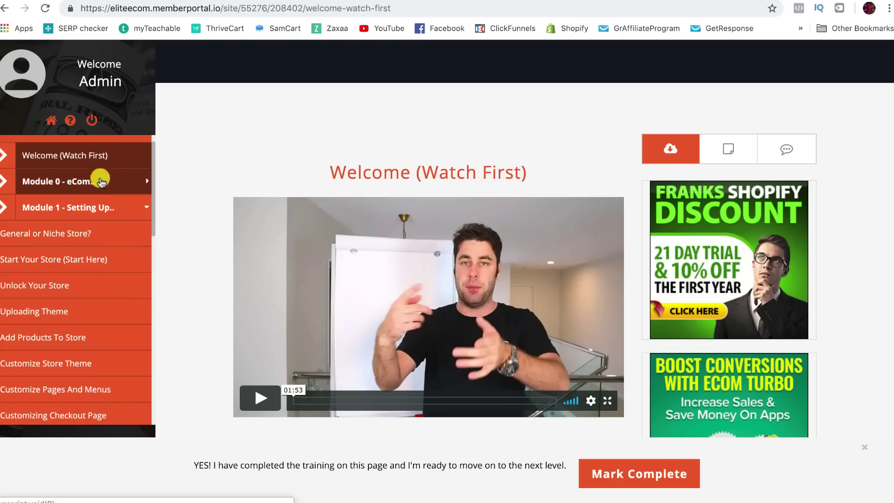
pyautogui.click(106, 208)
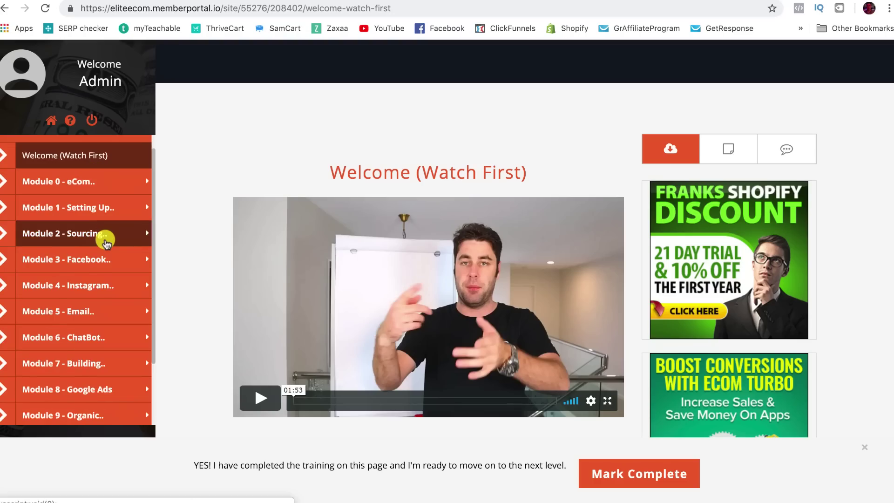
# Step: Expand and scan the lessons in Module 3 (Facebook), Module 5 (email) and Module 8 (Google Ads)
pyautogui.click(107, 253)
pyautogui.scroll(-5, 105, 260)
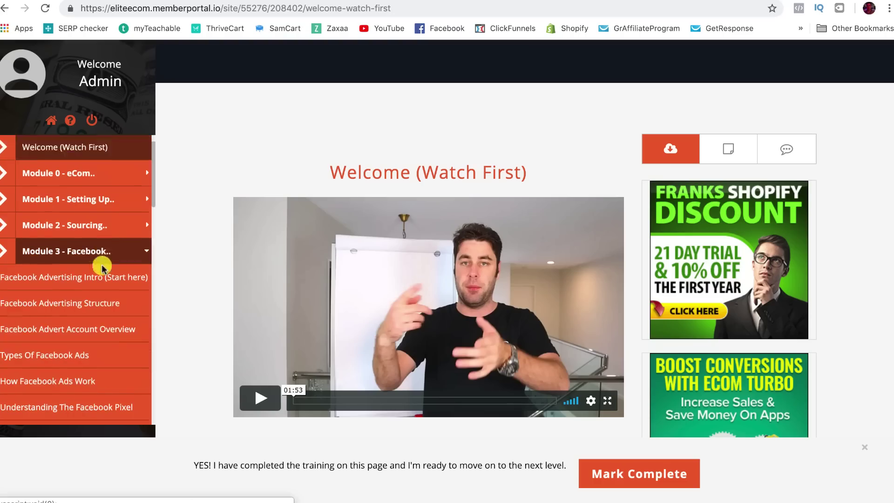
pyautogui.scroll(-10, 102, 268)
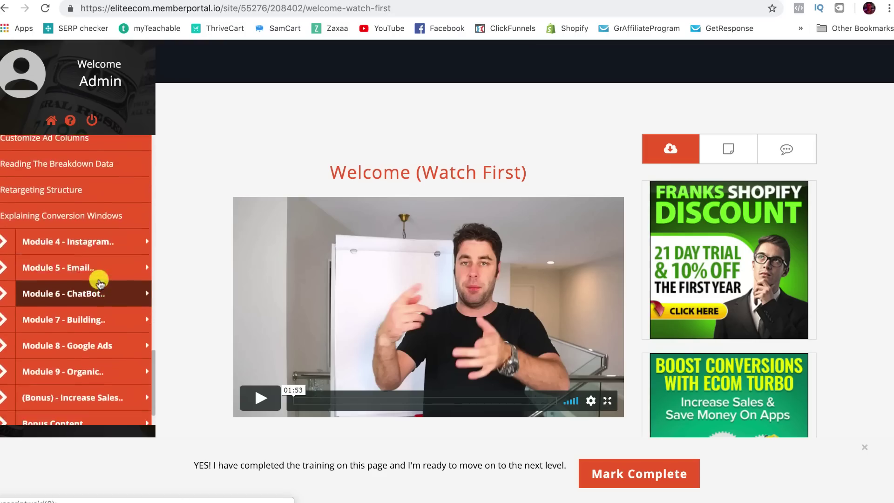
pyautogui.click(100, 261)
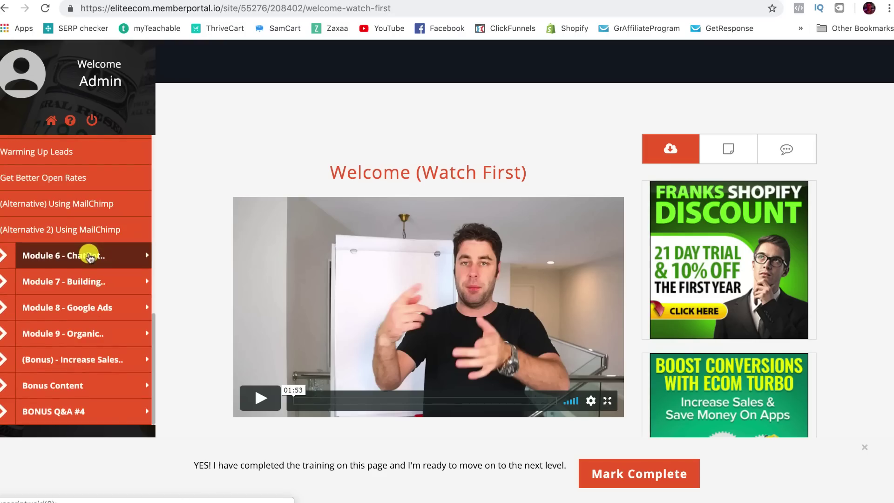
pyautogui.scroll(5, 89, 251)
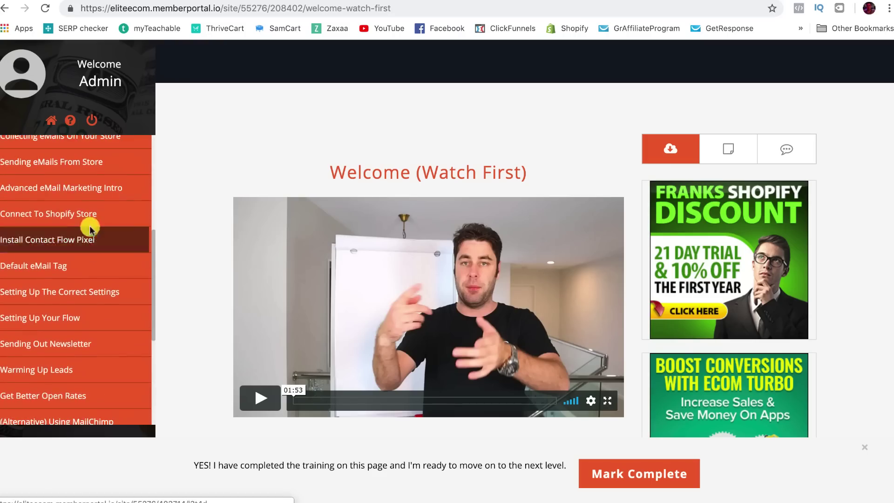
pyautogui.scroll(-4, 91, 230)
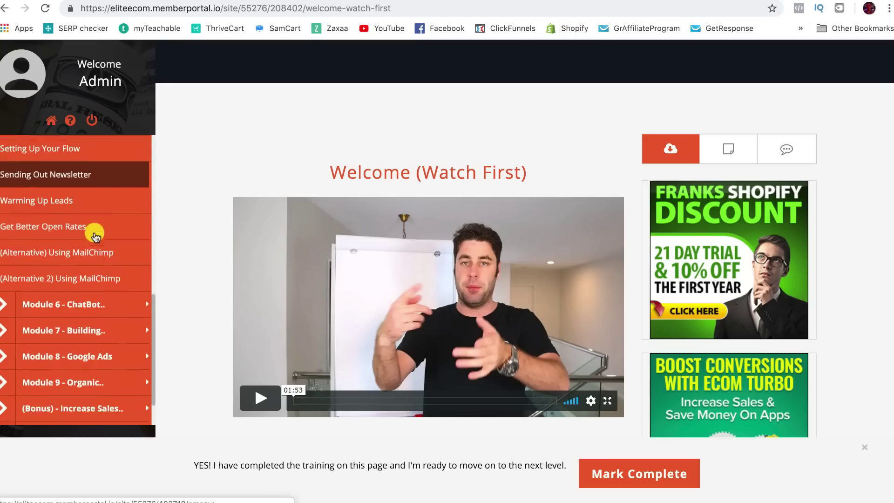
pyautogui.click(124, 353)
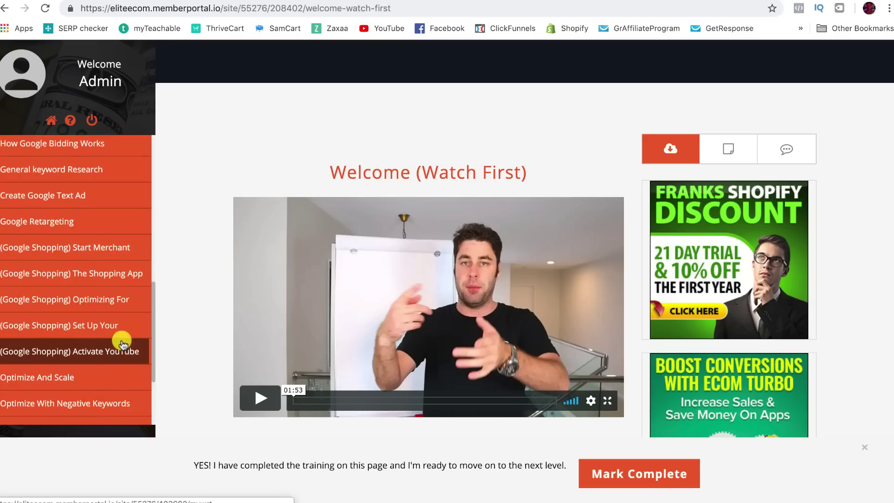
pyautogui.scroll(-2, 124, 347)
pyautogui.scroll(-1, 122, 343)
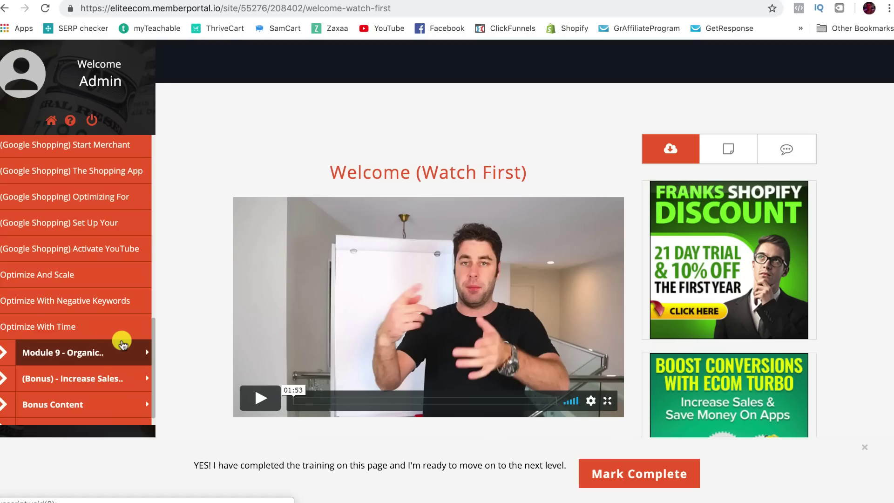
pyautogui.scroll(3, 122, 343)
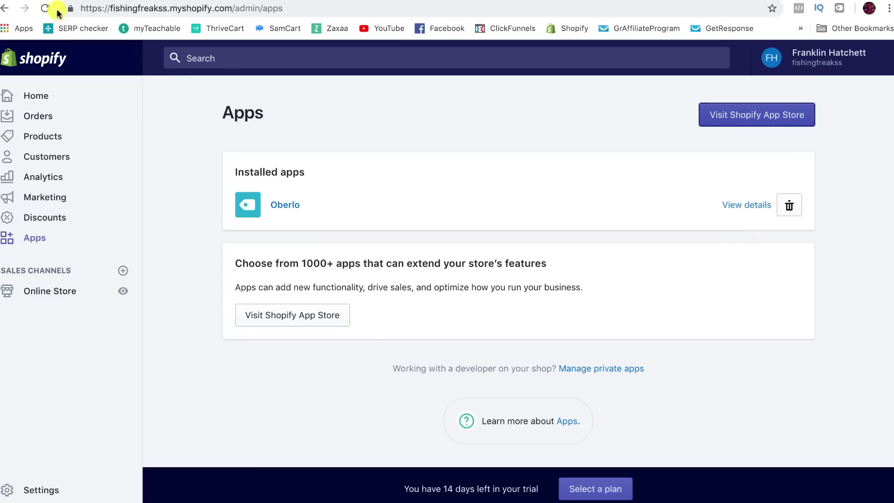
# Step: Preview the Fishing Freaks storefront and scroll to the Awesome Fishing Reel ($120) and Solar Charger ($99.99)
pyautogui.click(5, 8)
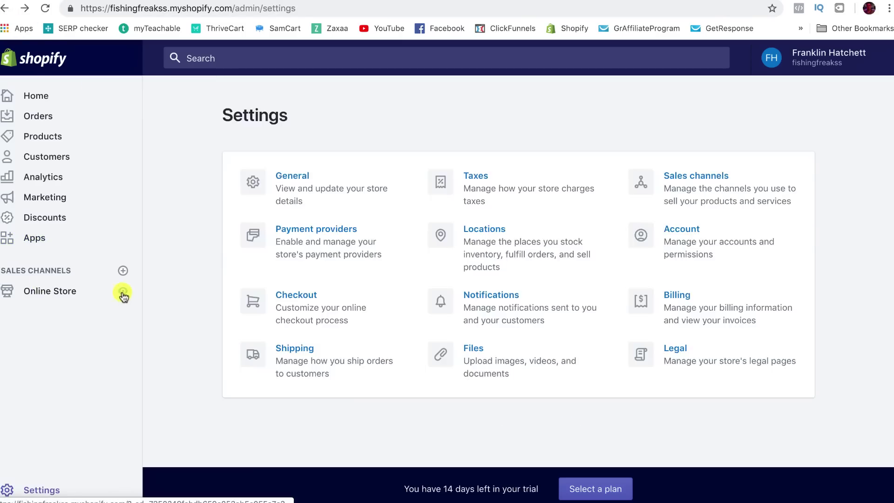
pyautogui.click(123, 291)
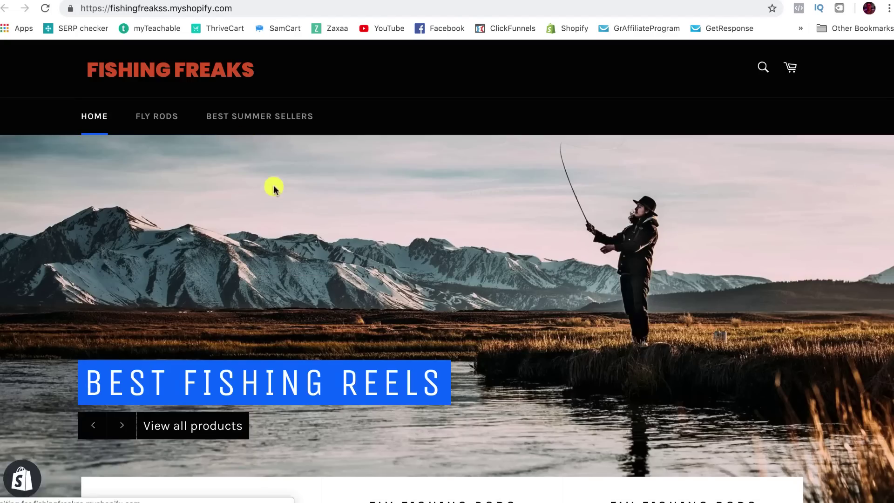
pyautogui.scroll(-3, 244, 172)
pyautogui.scroll(-8, 245, 171)
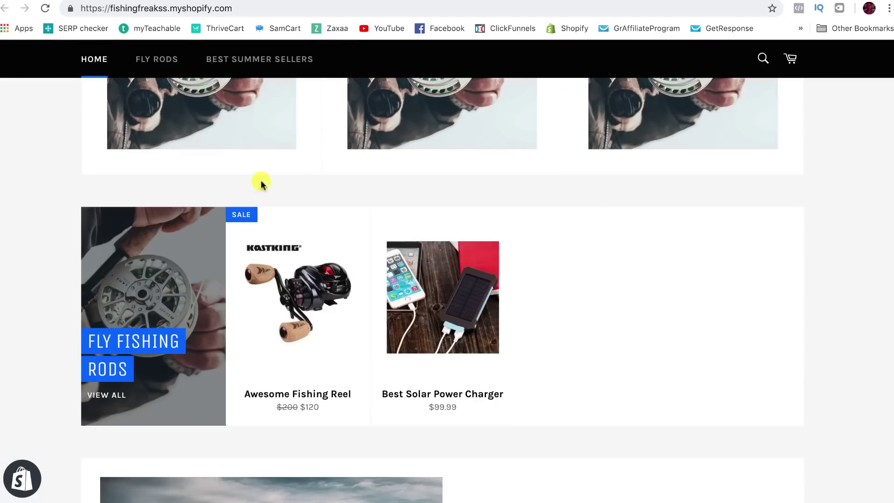
pyautogui.scroll(-1, 791, 181)
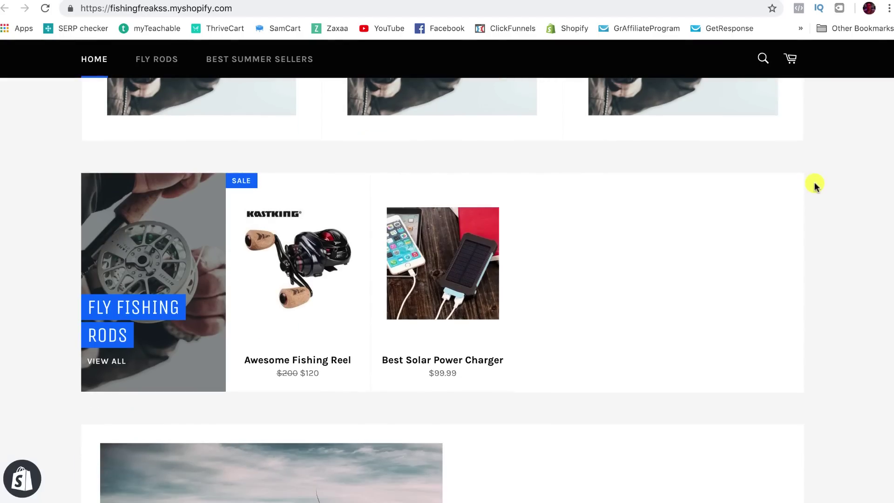